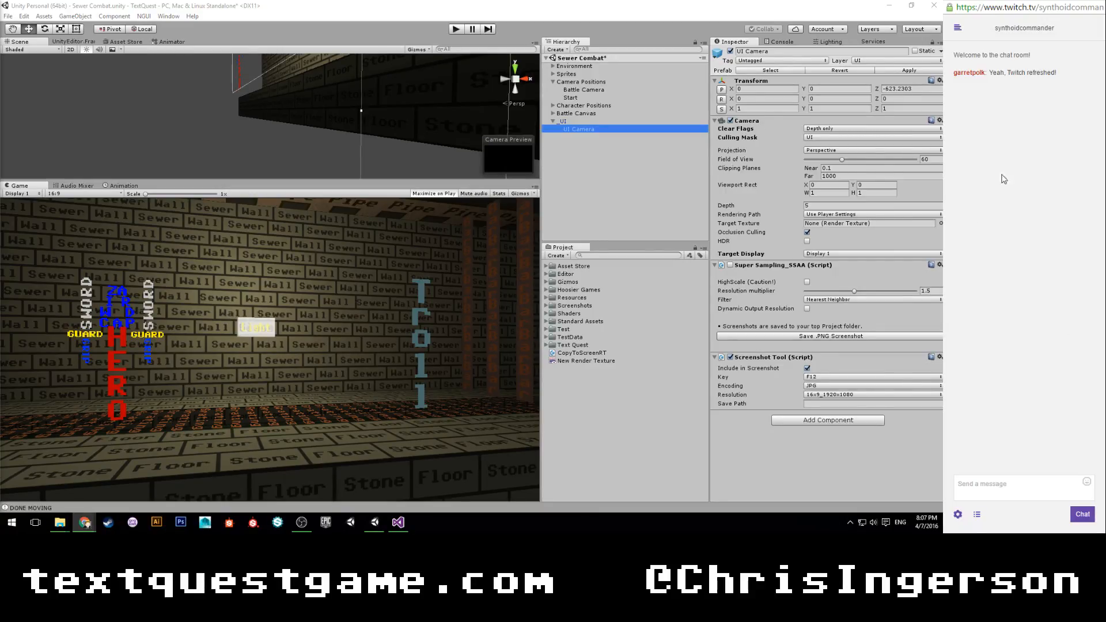
Switch to the browser, look through the image results for "paper mario combat", and close the browser window.
{"action": "left_click", "coordinate": [103, 259]}
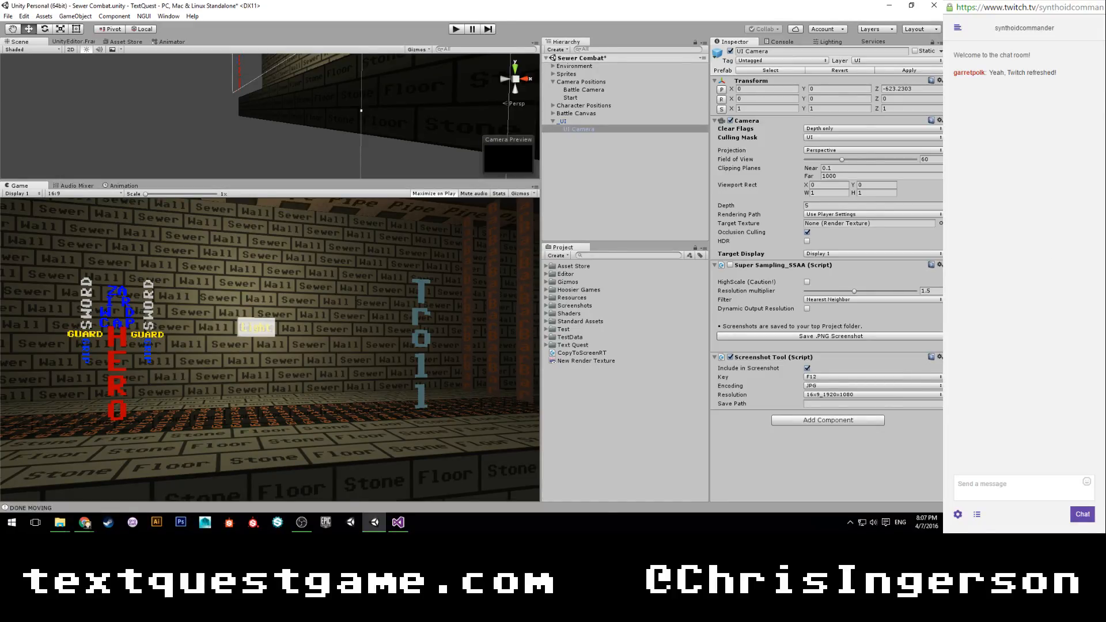
{"action": "key", "text": "alt+Tab"}
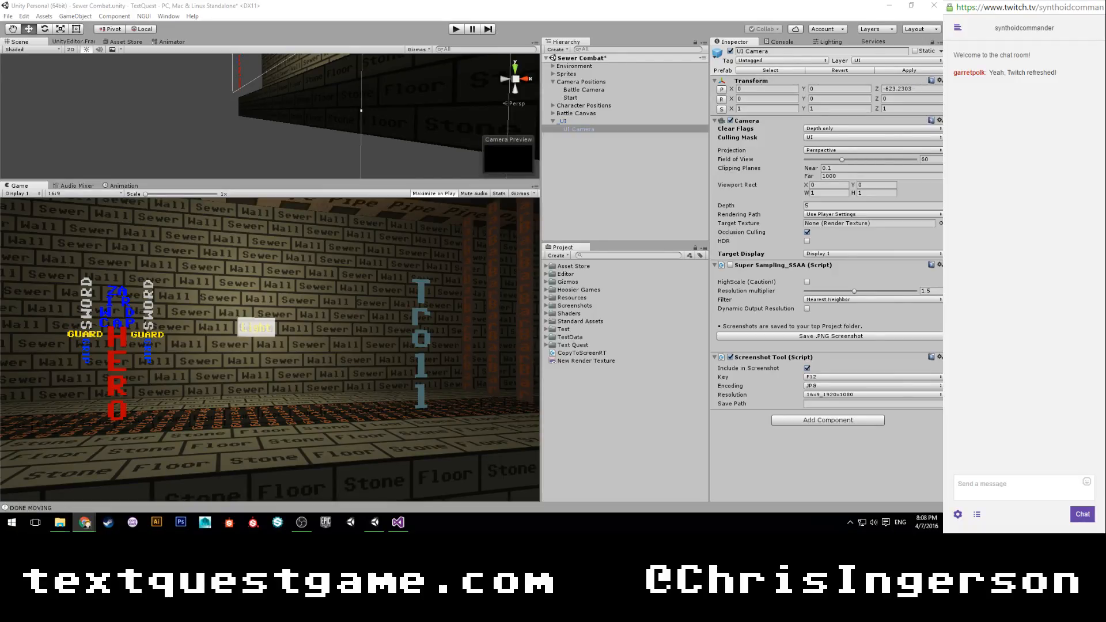
{"action": "left_click_drag", "start_coordinate": [1, 17], "coordinate": [458, 1]}
{"action": "scroll", "coordinate": [450, 186], "scroll_direction": "down", "scroll_amount": 6}
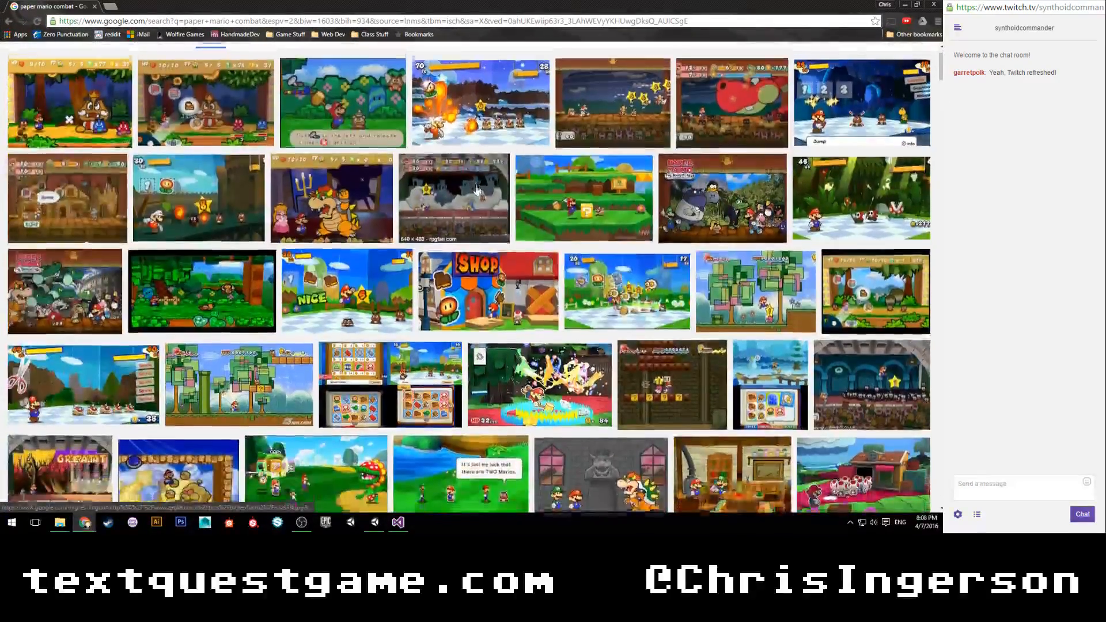
{"action": "scroll", "coordinate": [402, 295], "scroll_direction": "up", "scroll_amount": 4}
{"action": "scroll", "coordinate": [402, 295], "scroll_direction": "up", "scroll_amount": 3}
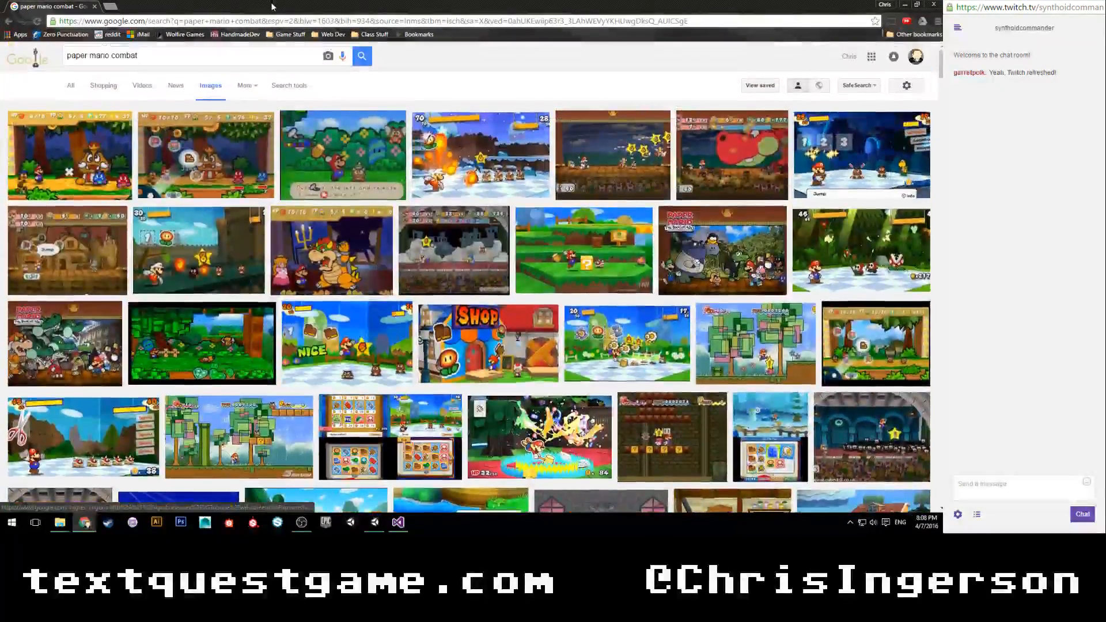
{"action": "left_click", "coordinate": [921, 5]}
{"action": "left_click", "coordinate": [923, 7]}
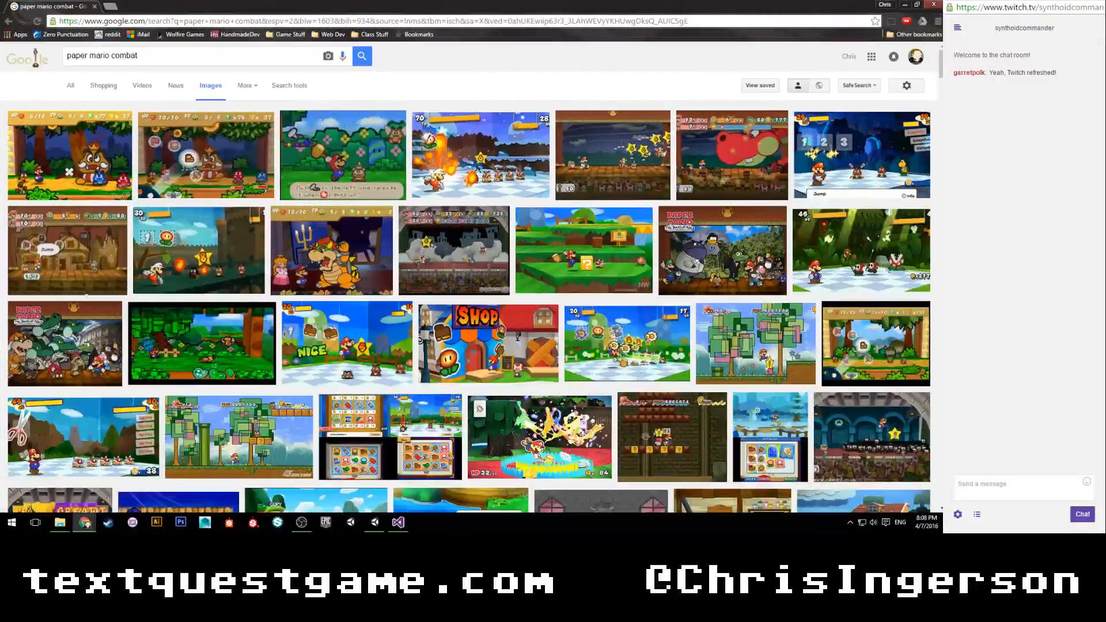
{"action": "left_click", "coordinate": [933, 6]}
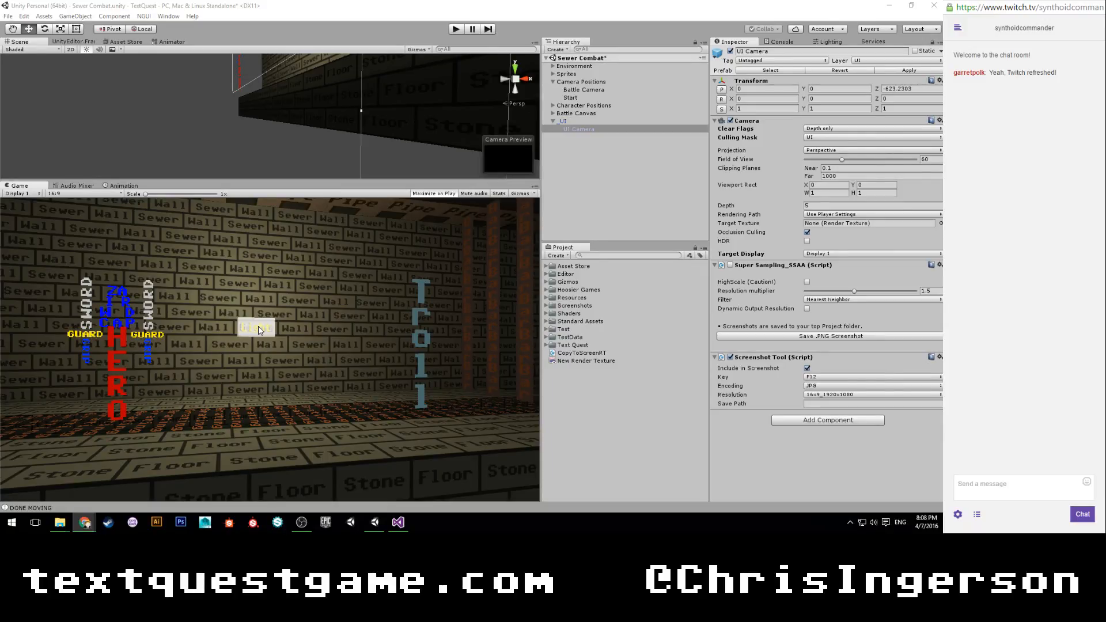
Return to Unity, clear the selection and save the Sewer Combat scene.
{"action": "left_click", "coordinate": [282, 318]}
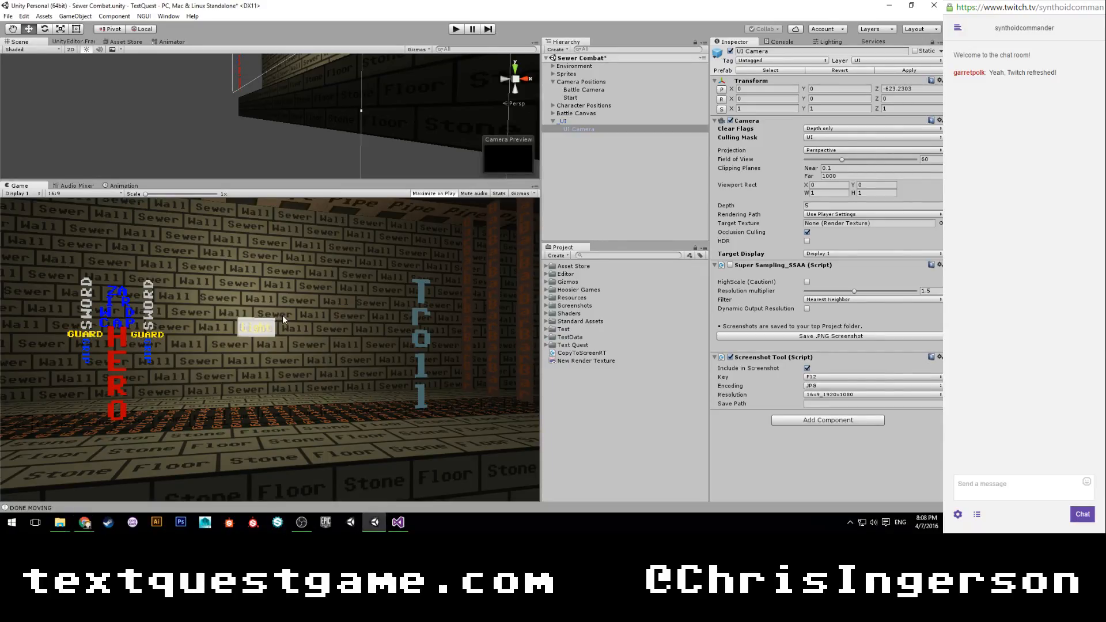
{"action": "left_click", "coordinate": [579, 376]}
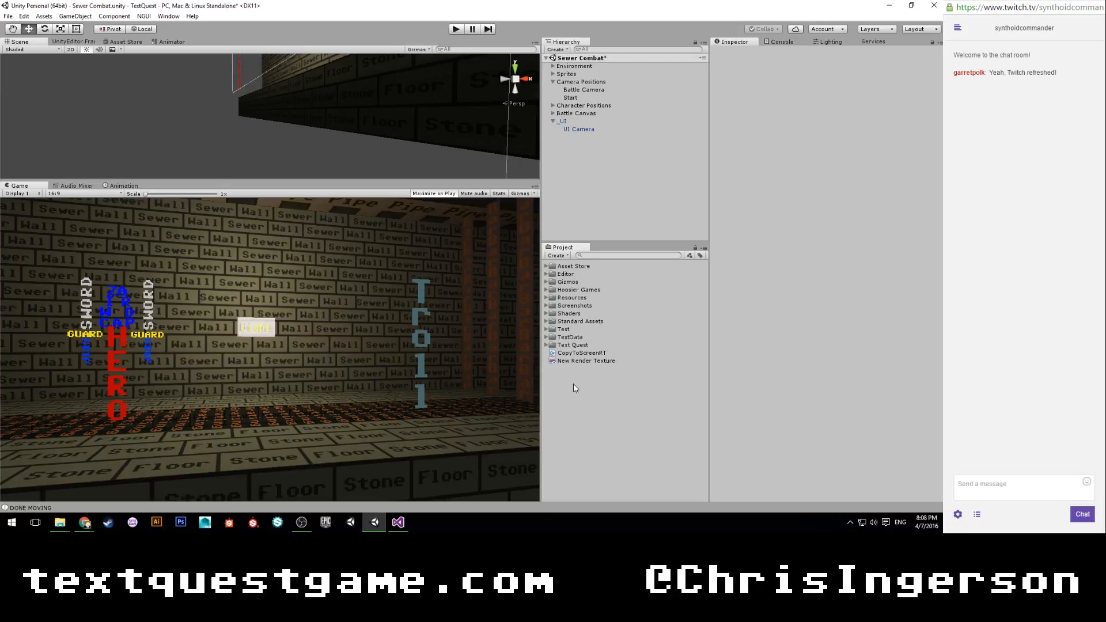
{"action": "key", "text": "ctrl+s"}
Open the Sewers scene from the project's Text Quest/Scenes/Intro/Sewers folder.
{"action": "left_click", "coordinate": [546, 345]}
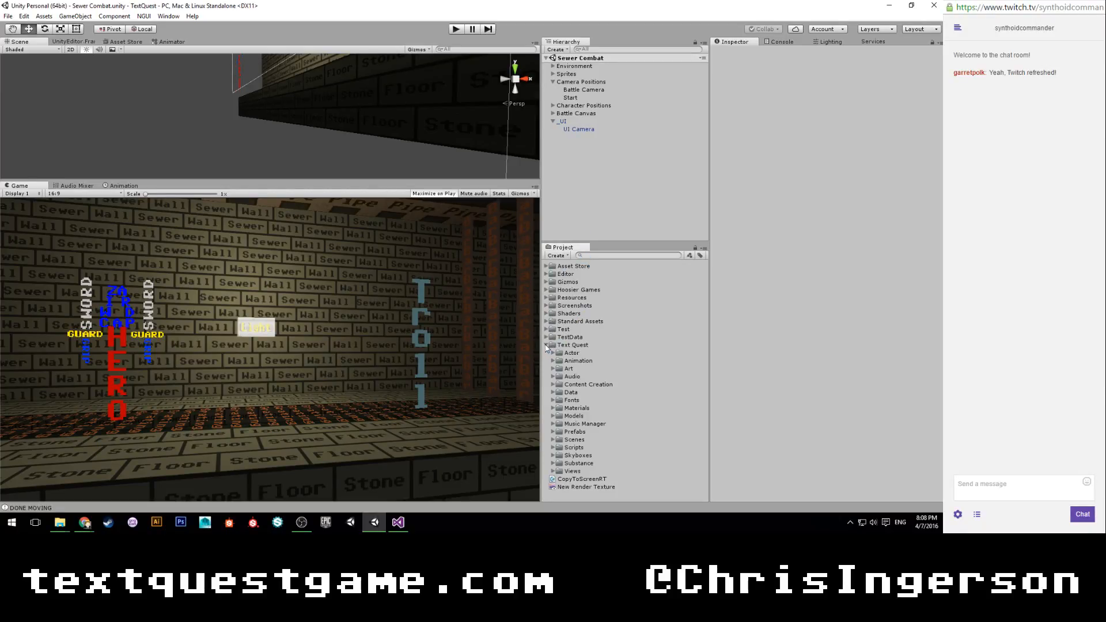
{"action": "left_click", "coordinate": [554, 440]}
{"action": "left_click", "coordinate": [560, 456]}
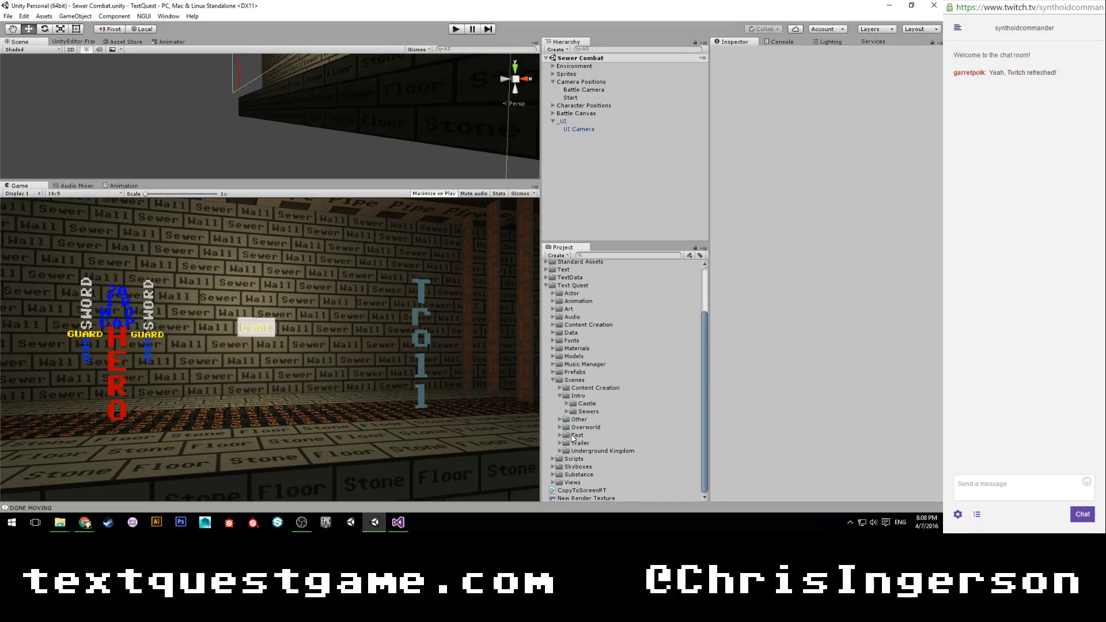
{"action": "left_click", "coordinate": [568, 411]}
{"action": "left_click", "coordinate": [593, 451]}
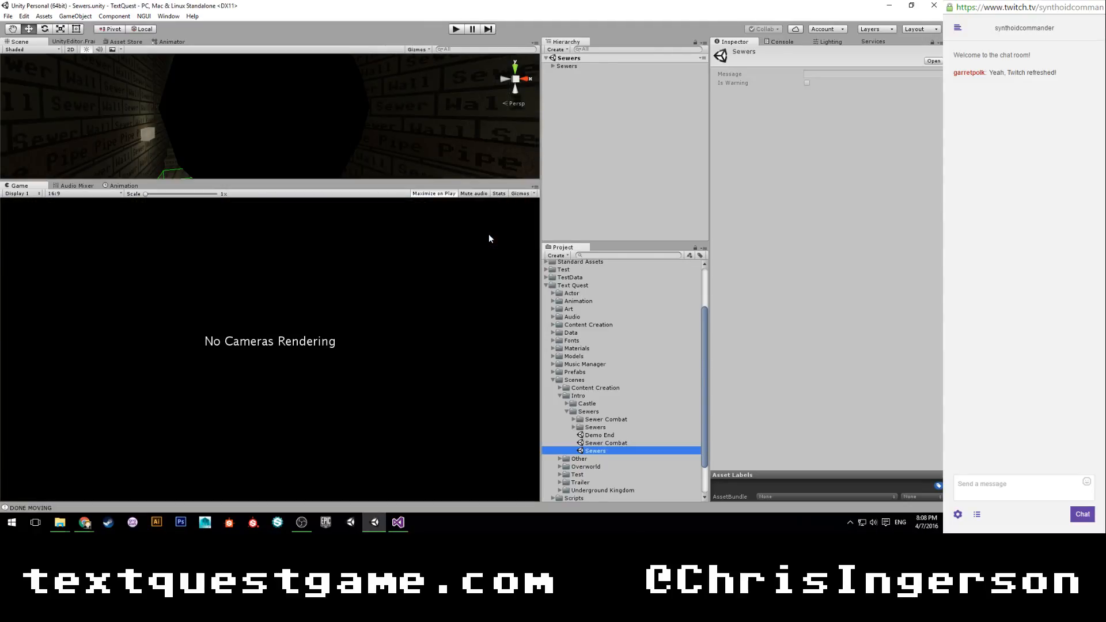
Play the Sewers scene, walk up to the troll and submit the text command "hit troll".
{"action": "left_click", "coordinate": [456, 29]}
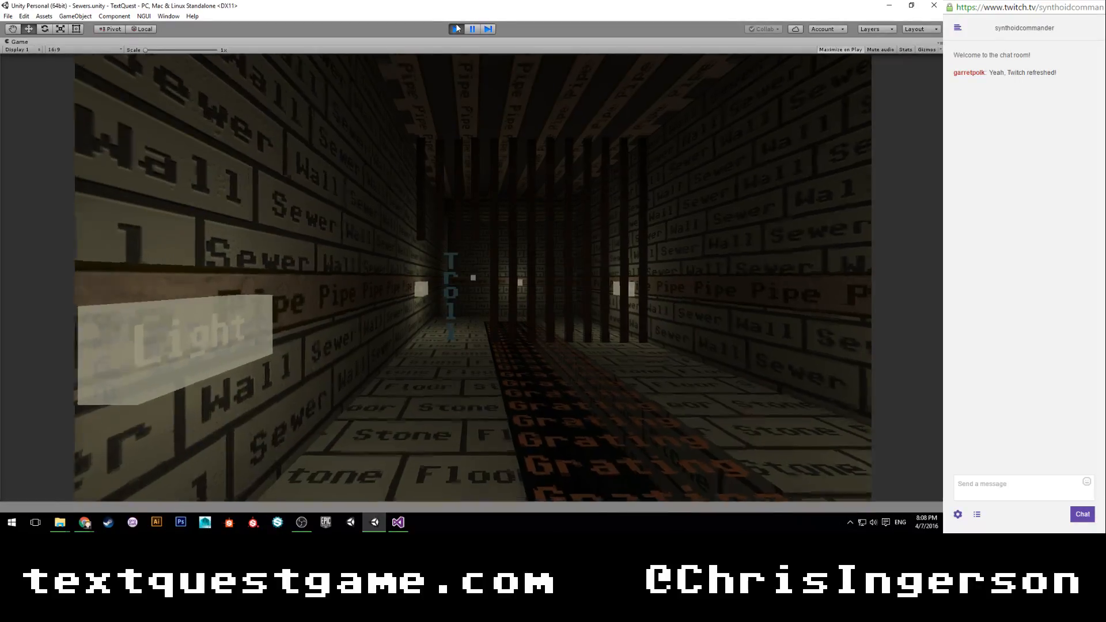
{"action": "key", "text": "w"}
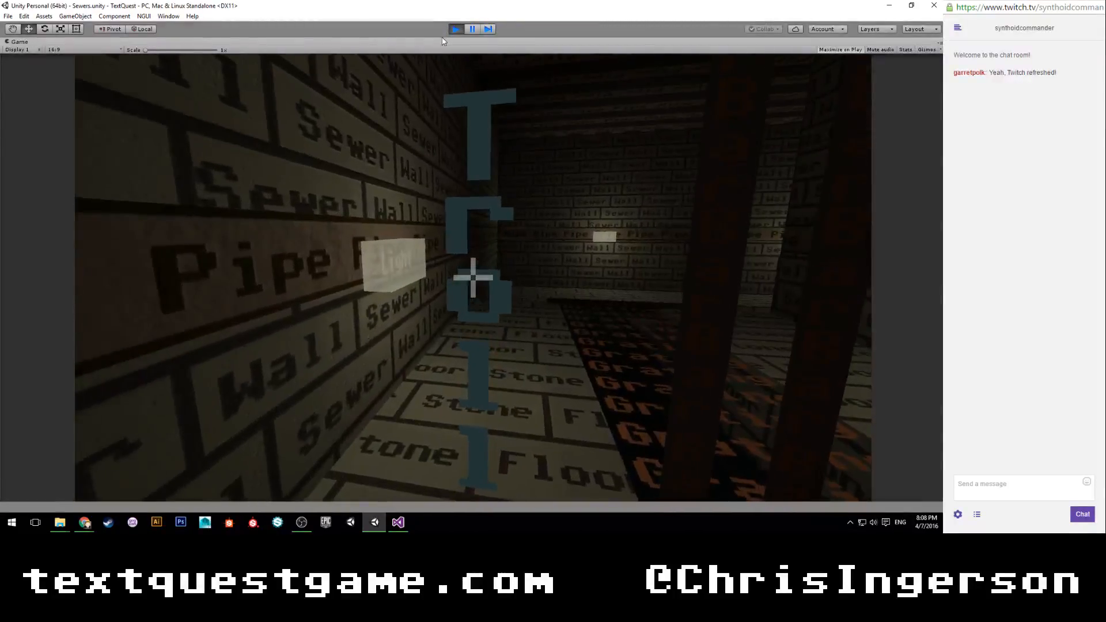
{"action": "type", "text": "hit e"}
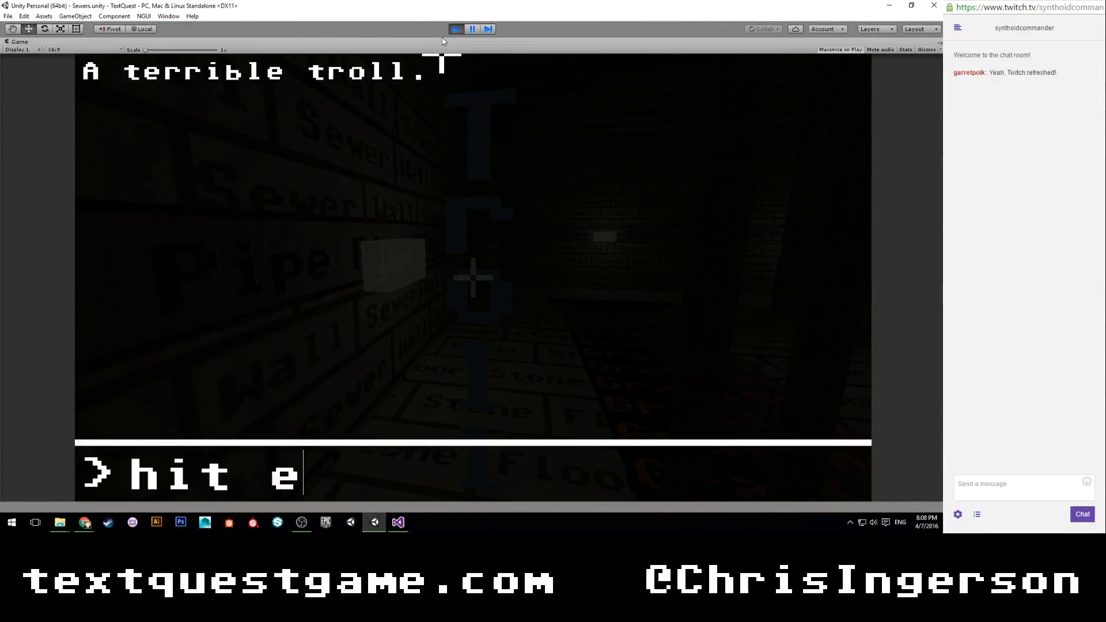
{"action": "key", "text": "BackSpace"}
{"action": "type", "text": "troll"}
{"action": "key", "text": "Return"}
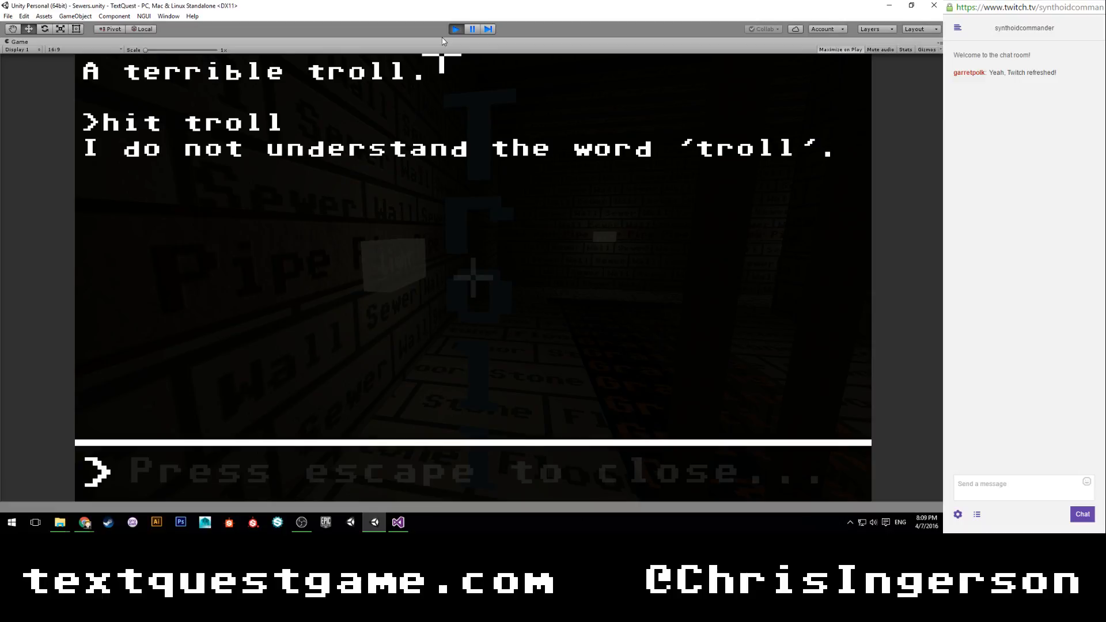
Close the troll's text prompt, reopen it and submit the shorter command "hit".
{"action": "key", "text": "Escape"}
{"action": "key", "text": "Return"}
{"action": "type", "text": "hit"}
{"action": "key", "text": "Return"}
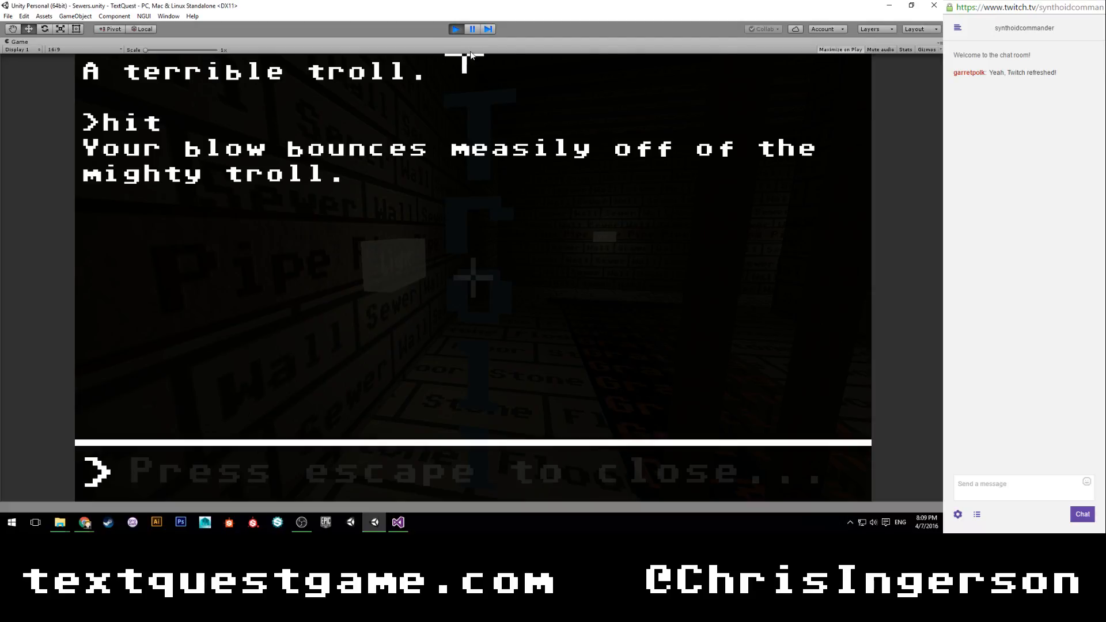
Pause the running game, check the Console, and expand the DontDestroyOnLoad objects in the Hierarchy.
{"action": "left_click", "coordinate": [473, 29]}
{"action": "left_click", "coordinate": [778, 42]}
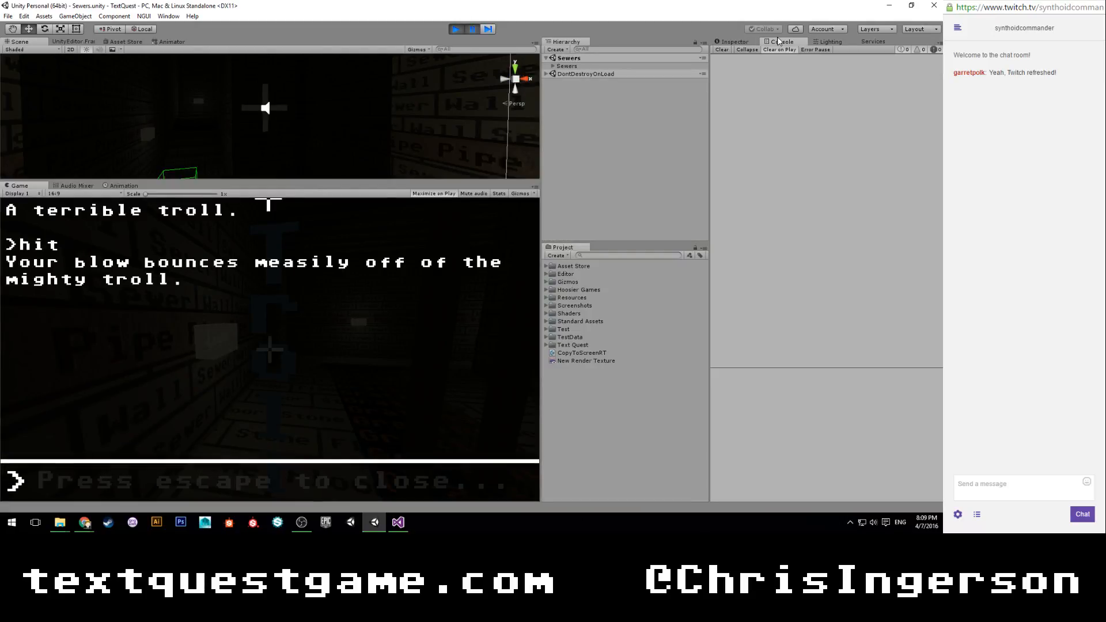
{"action": "left_click", "coordinate": [828, 42]}
{"action": "left_click", "coordinate": [872, 42]}
{"action": "left_click", "coordinate": [788, 42]}
{"action": "left_click", "coordinate": [546, 74]}
{"action": "left_click", "coordinate": [730, 42]}
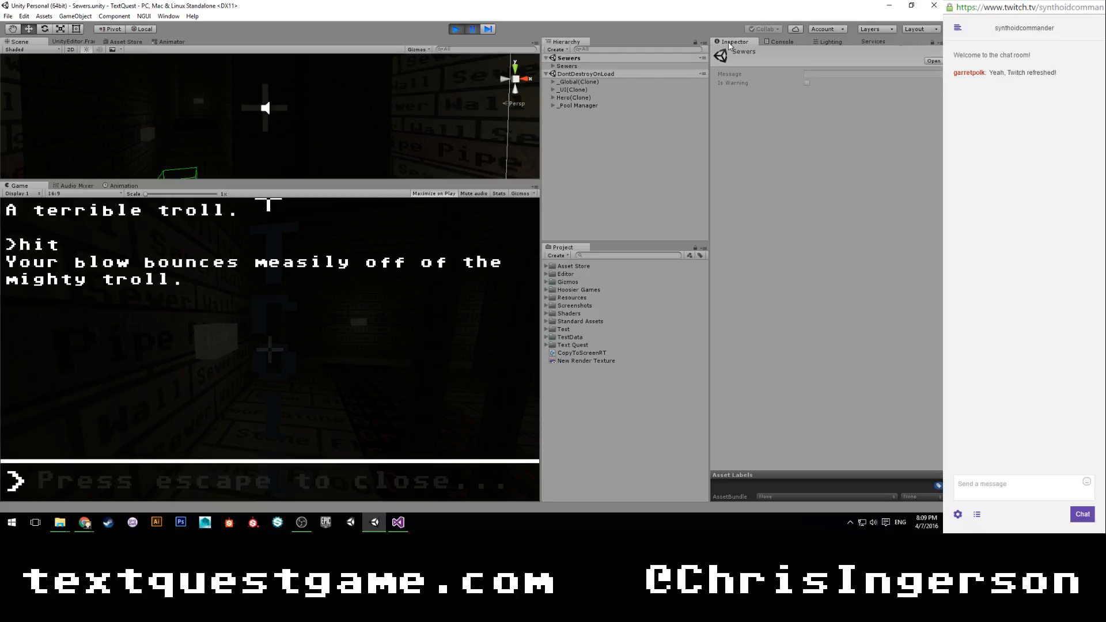
{"action": "left_click", "coordinate": [471, 30]}
Switch to the YouTube browser window and search for "final fantasy 7 combat".
{"action": "mouse_move", "coordinate": [85, 521]}
{"action": "left_click", "coordinate": [73, 474]}
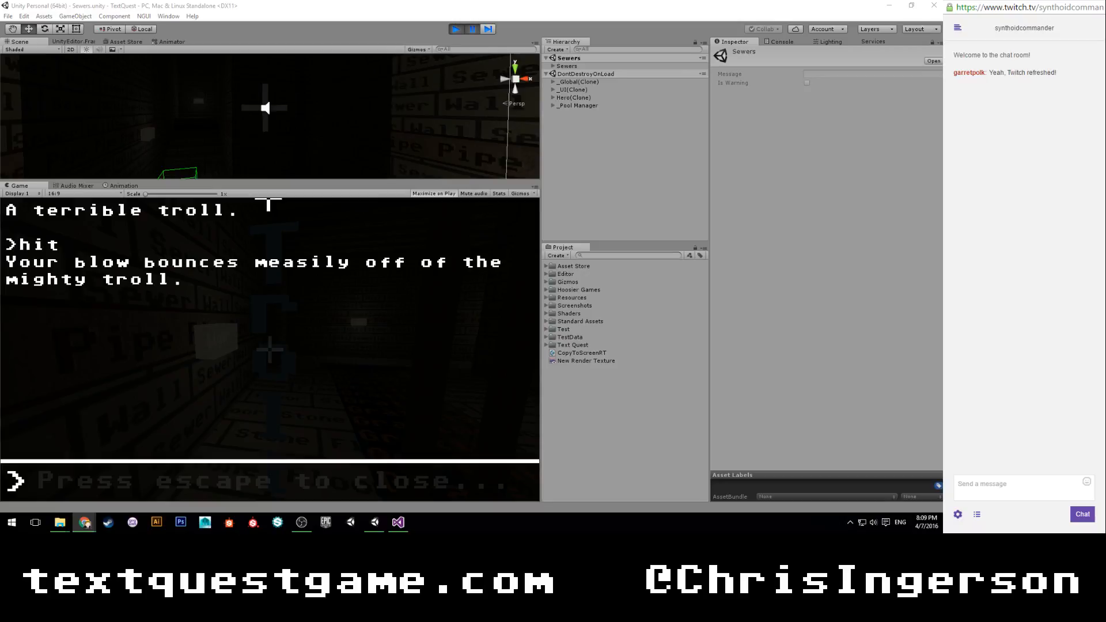
{"action": "key", "text": "alt+Tab"}
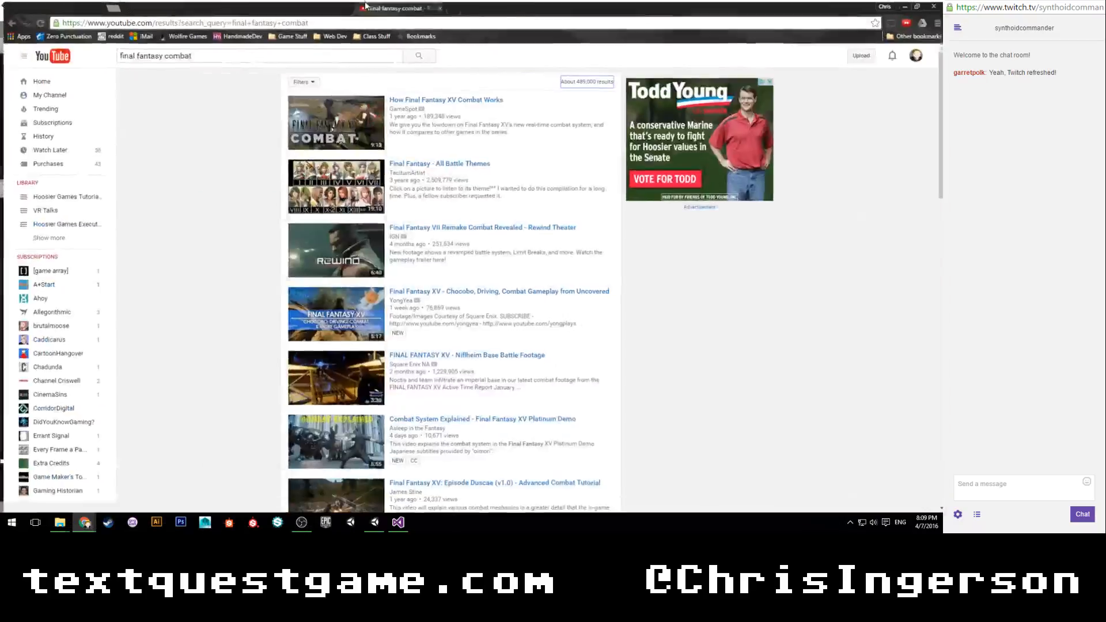
{"action": "left_click", "coordinate": [162, 54]}
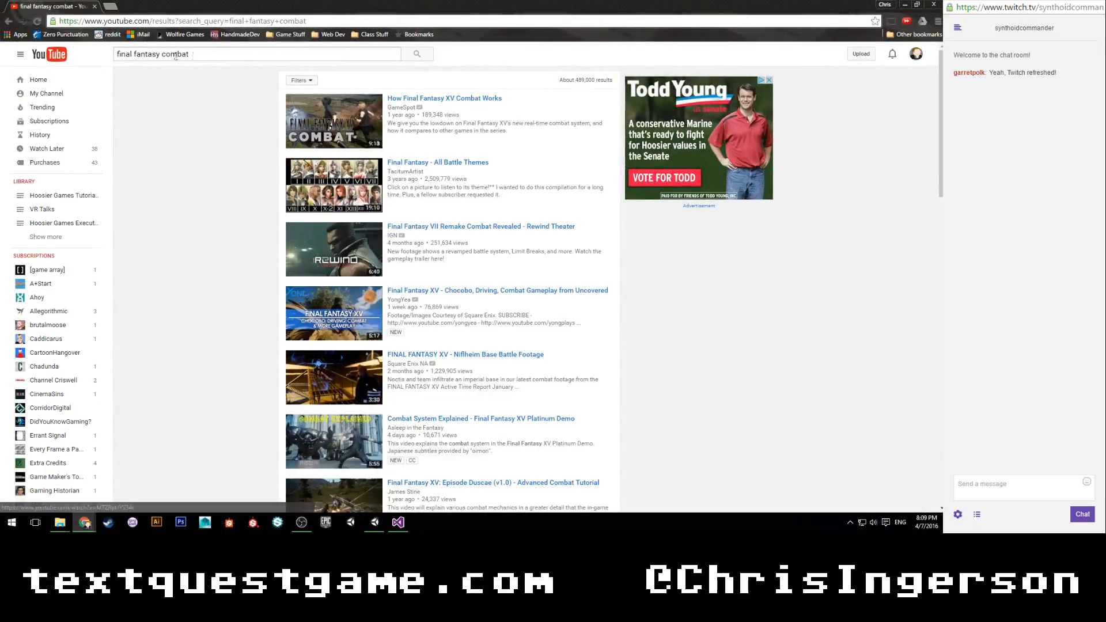
{"action": "type", "text": "7"}
{"action": "key", "text": "Return"}
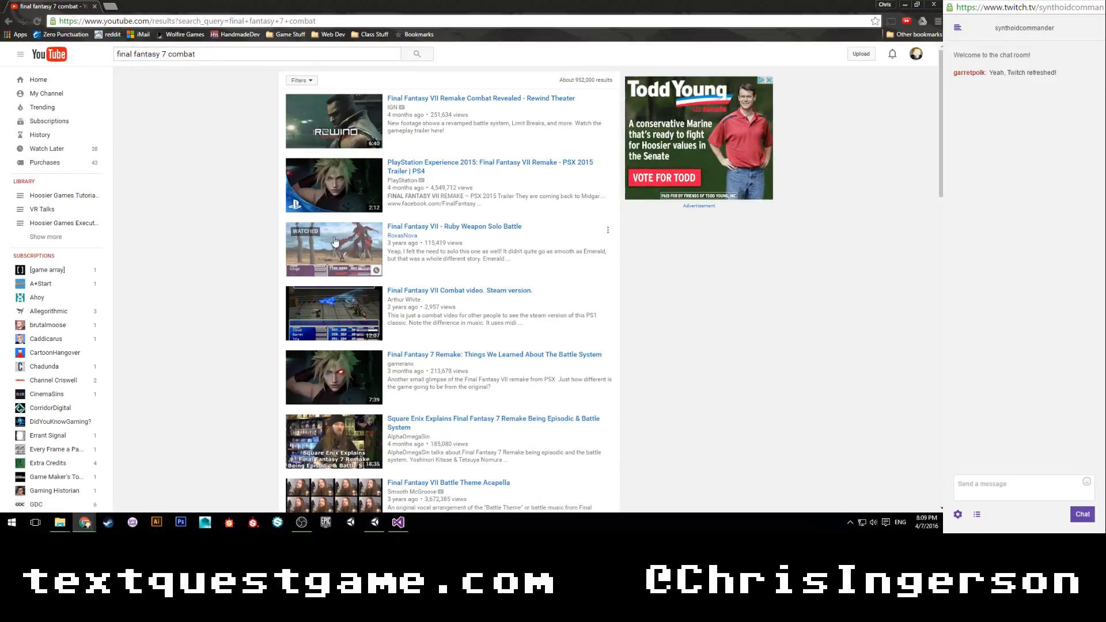
Open the "Final Fantasy VII - Ruby Weapon Solo Battle" video, skip ahead to the battle and pause it.
{"action": "left_click", "coordinate": [304, 167]}
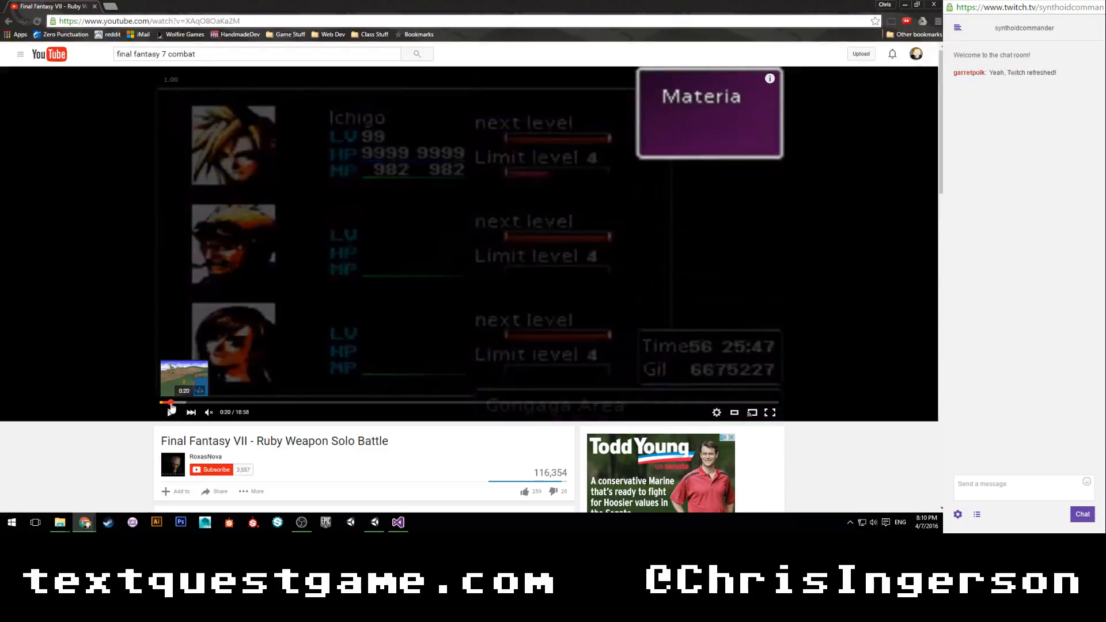
{"action": "left_click", "coordinate": [172, 406]}
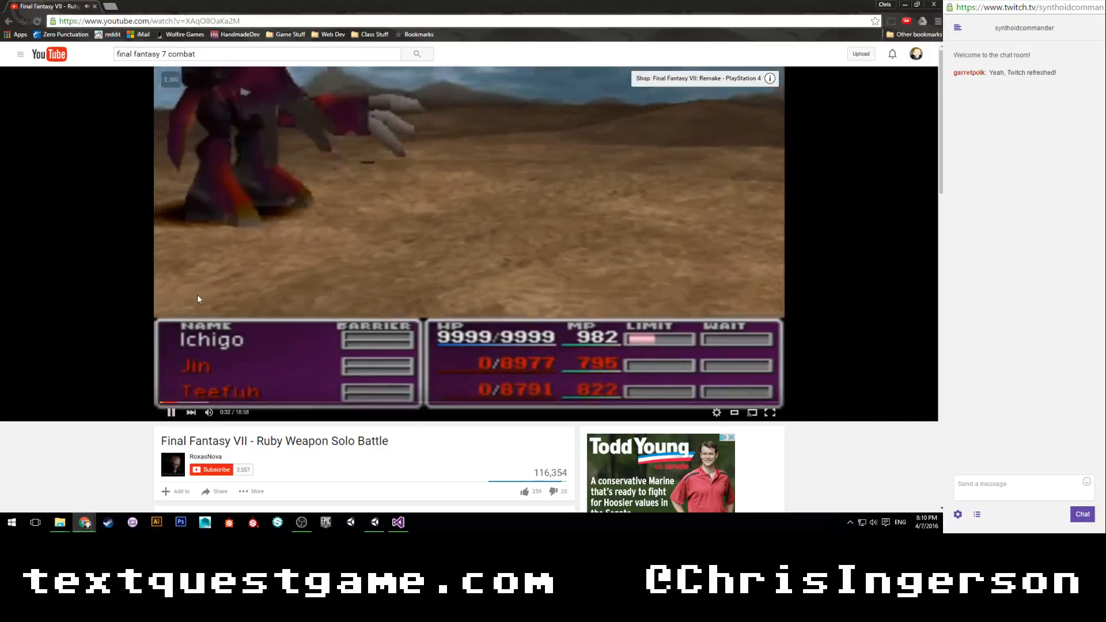
{"action": "left_click", "coordinate": [227, 278]}
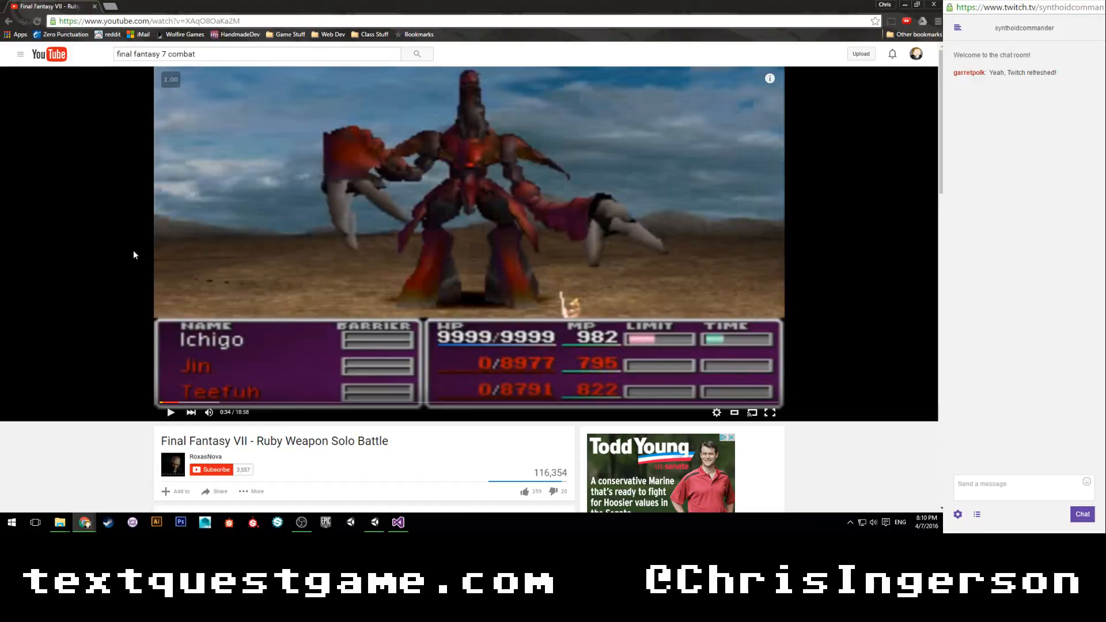
Return to Unity and stop play mode for the Sewers scene.
{"action": "key", "text": "alt+Tab"}
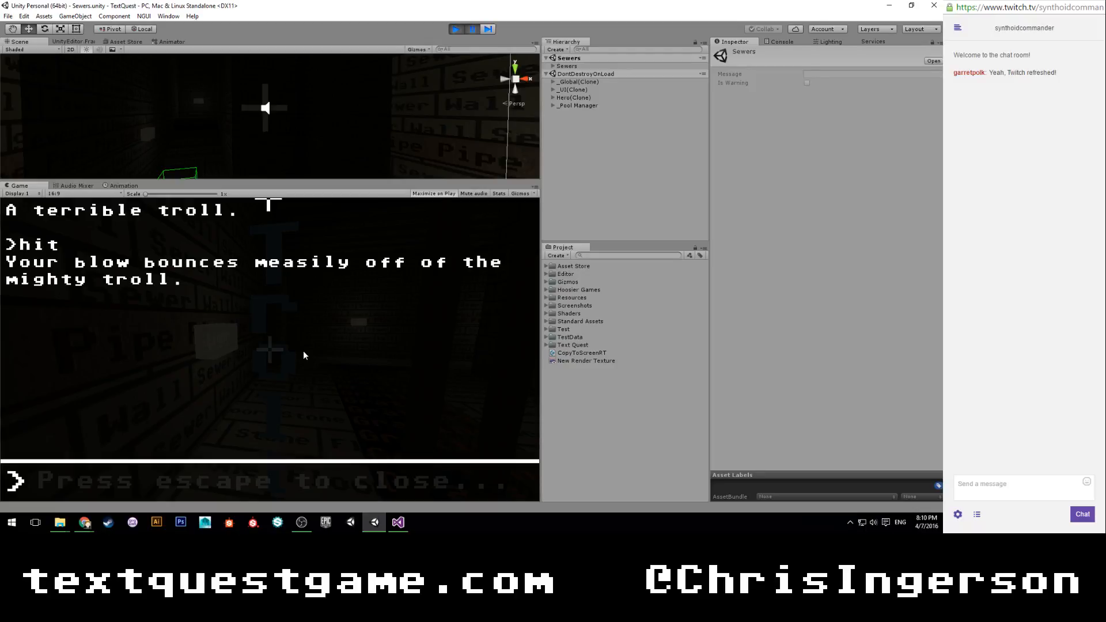
{"action": "left_click", "coordinate": [457, 30]}
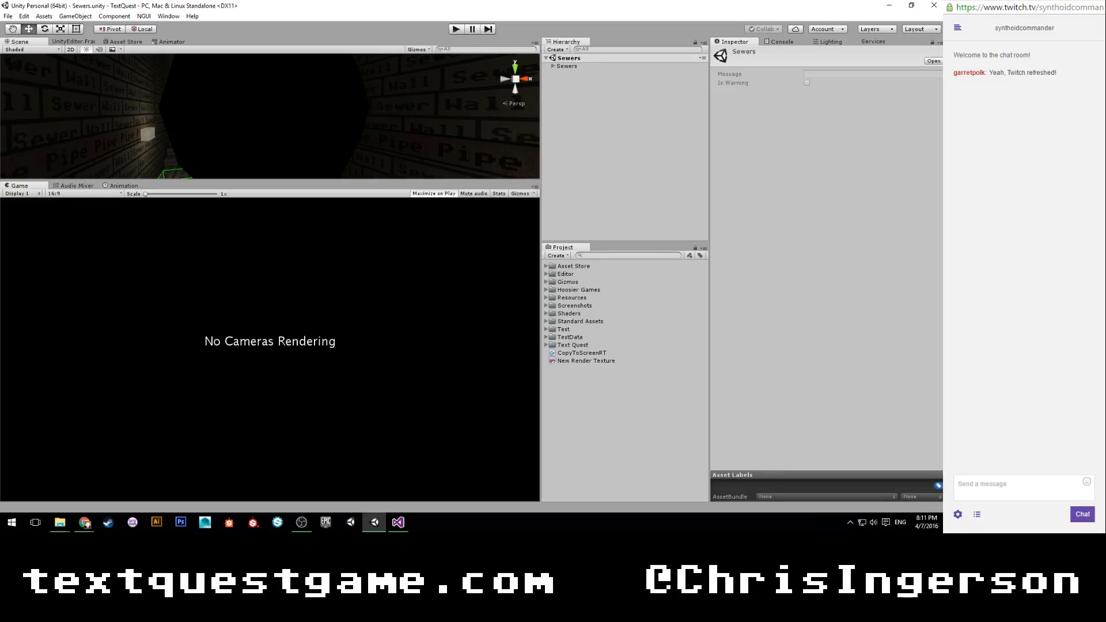
{"action": "key", "text": "alt+Tab"}
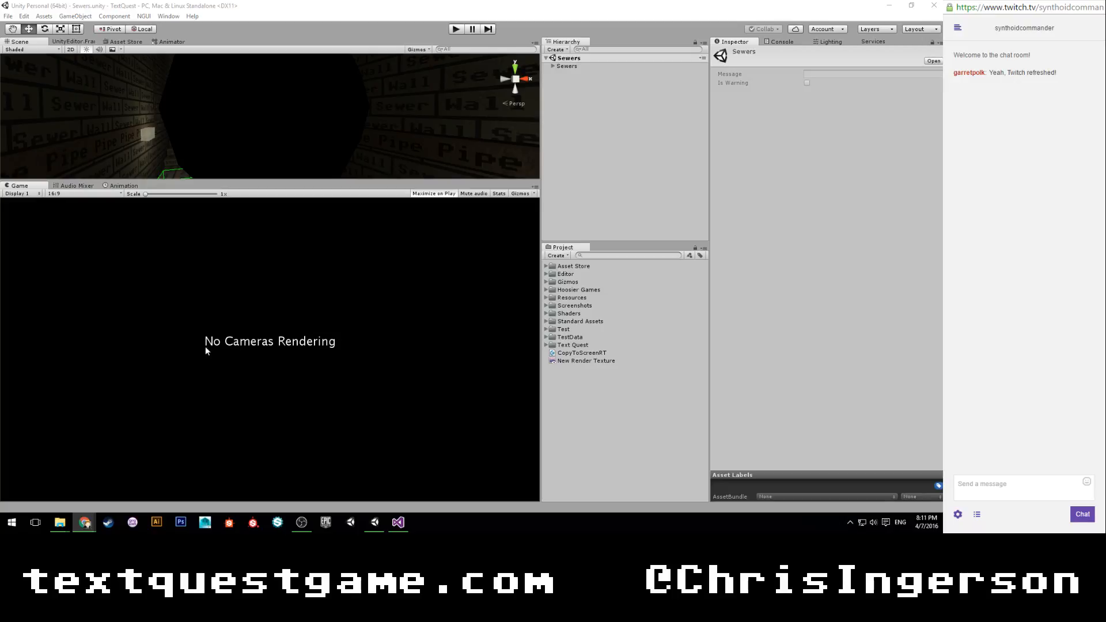
{"action": "key", "text": "alt+Tab"}
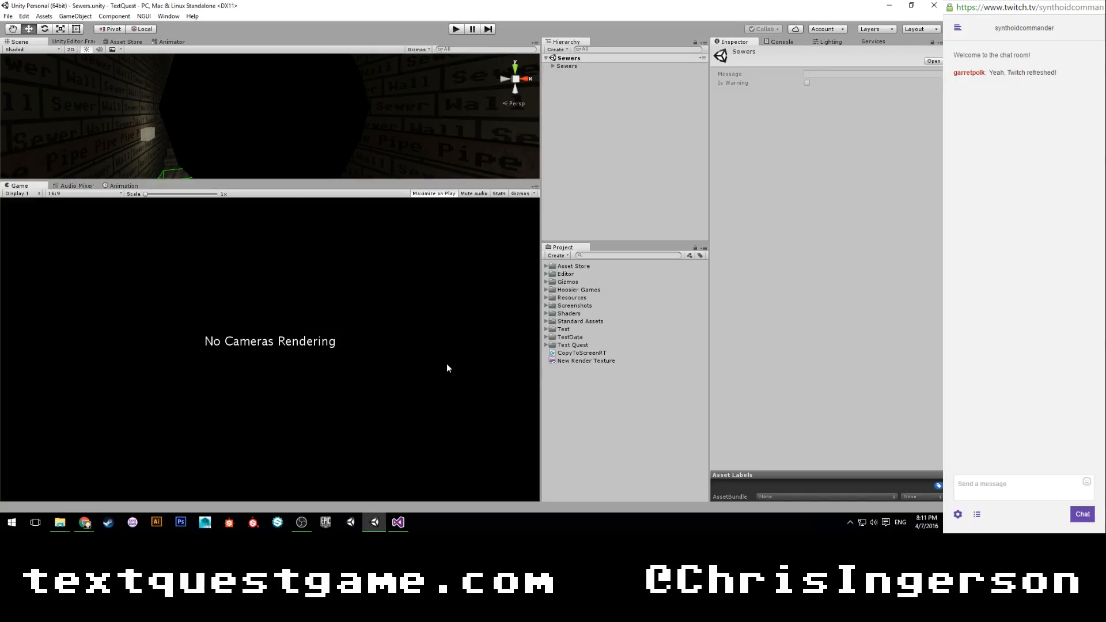
Switch to Visual Studio and close the CopyToScreenRT.cs and ReverseMask.cs files.
{"action": "left_click", "coordinate": [398, 522]}
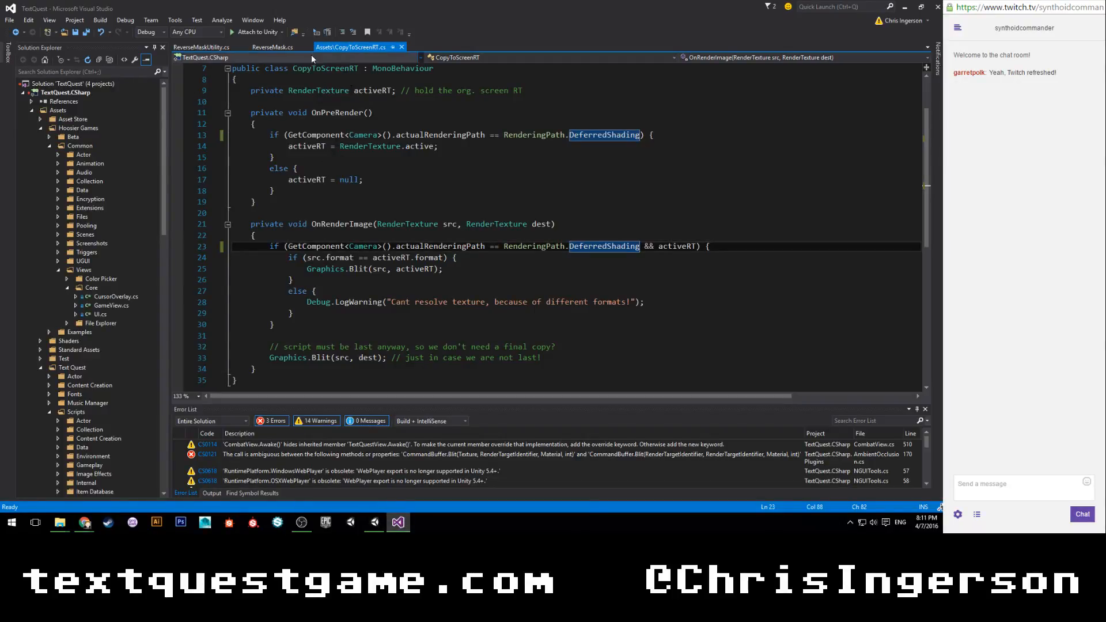
{"action": "left_click", "coordinate": [401, 46]}
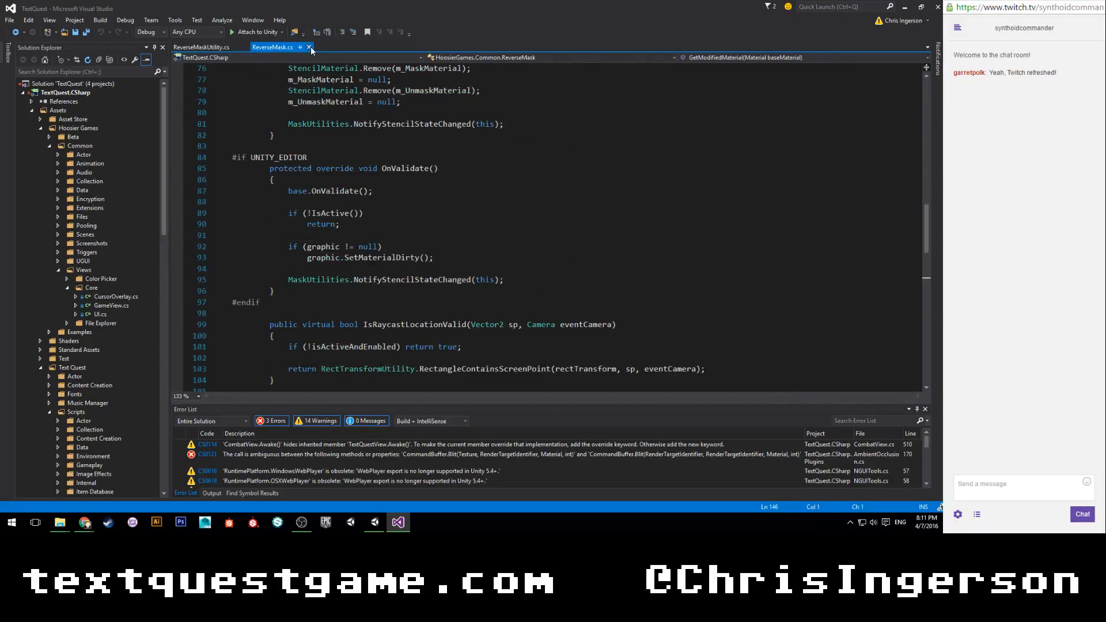
{"action": "left_click", "coordinate": [308, 47]}
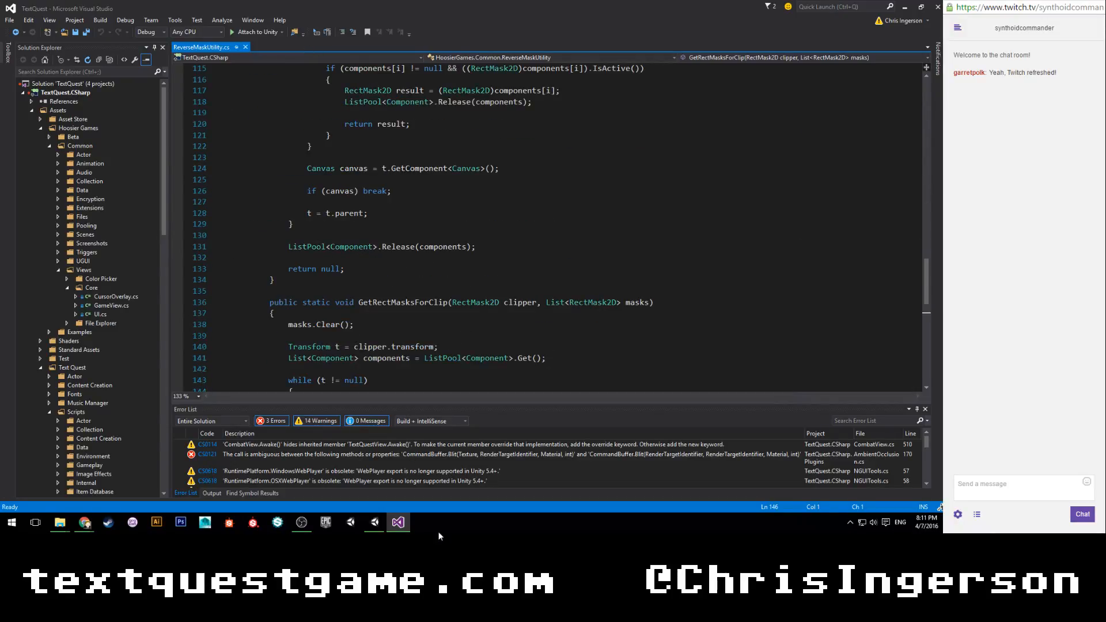
Search the solution for "enemy", open Enemy.cs from the Enemy Base folder and clear the search.
{"action": "left_click", "coordinate": [97, 70]}
{"action": "type", "text": "enemy"}
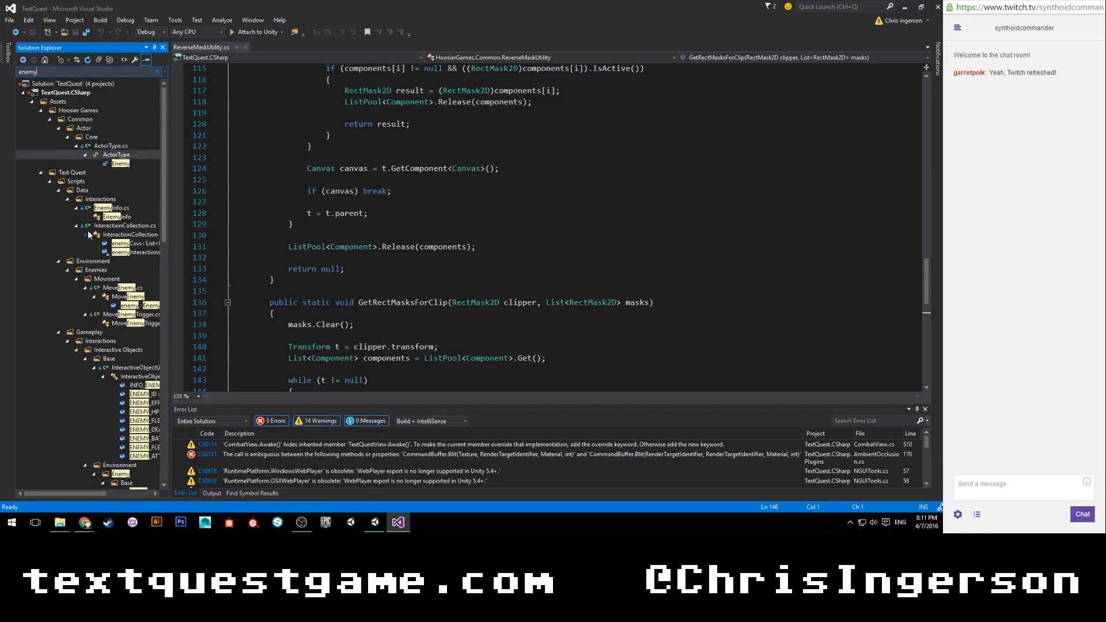
{"action": "scroll", "coordinate": [86, 230], "scroll_direction": "down", "scroll_amount": 6}
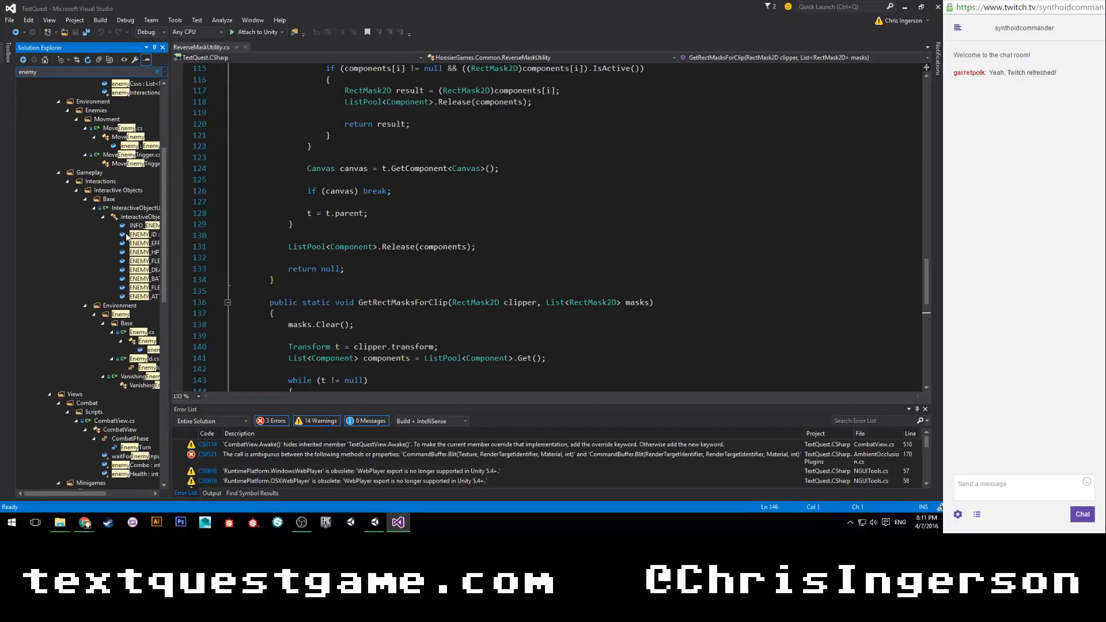
{"action": "scroll", "coordinate": [128, 242], "scroll_direction": "down", "scroll_amount": 1}
{"action": "double_click", "coordinate": [143, 306]}
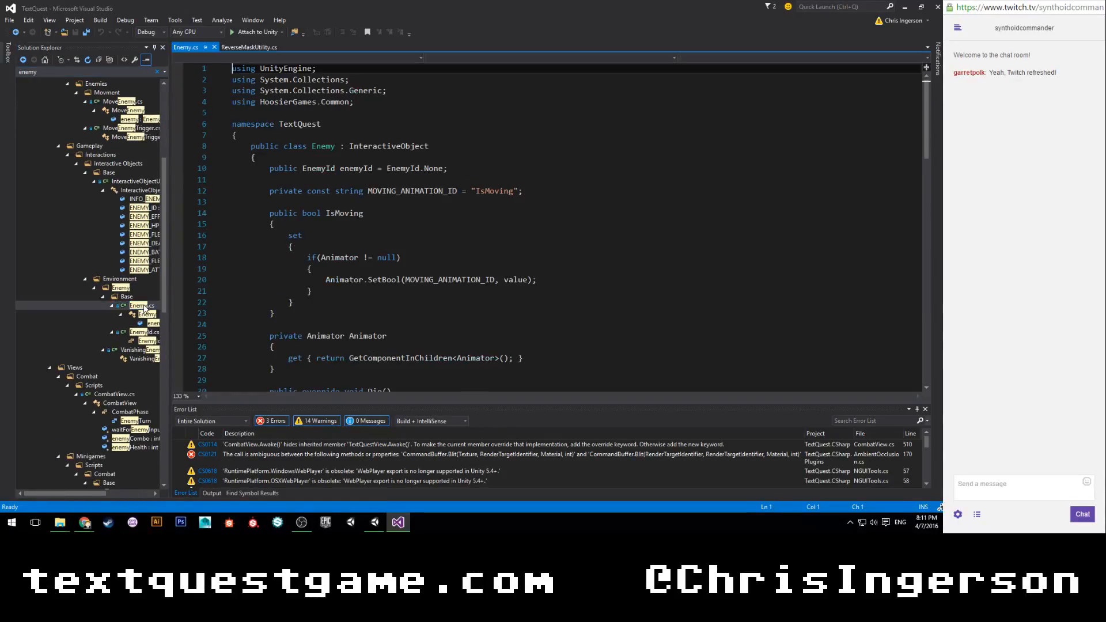
{"action": "left_click", "coordinate": [157, 72]}
Place the cursor on the empty line beneath the combat scene TODO in the HitDelay coroutine of Enemy.cs.
{"action": "scroll", "coordinate": [547, 230], "scroll_direction": "down", "scroll_amount": 12}
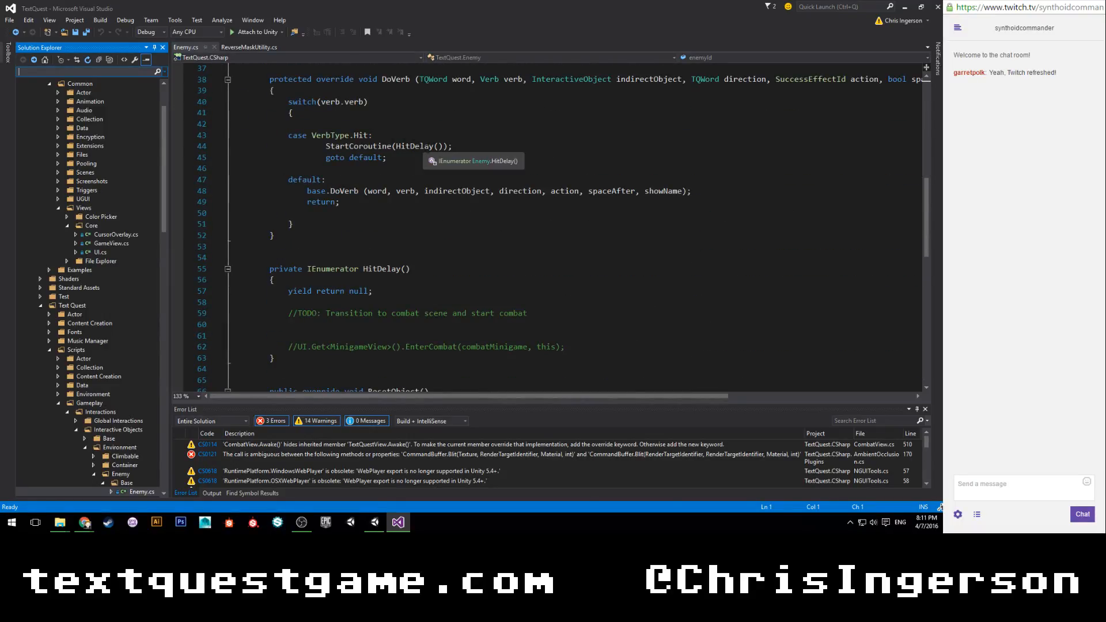
{"action": "scroll", "coordinate": [547, 231], "scroll_direction": "down", "scroll_amount": 1}
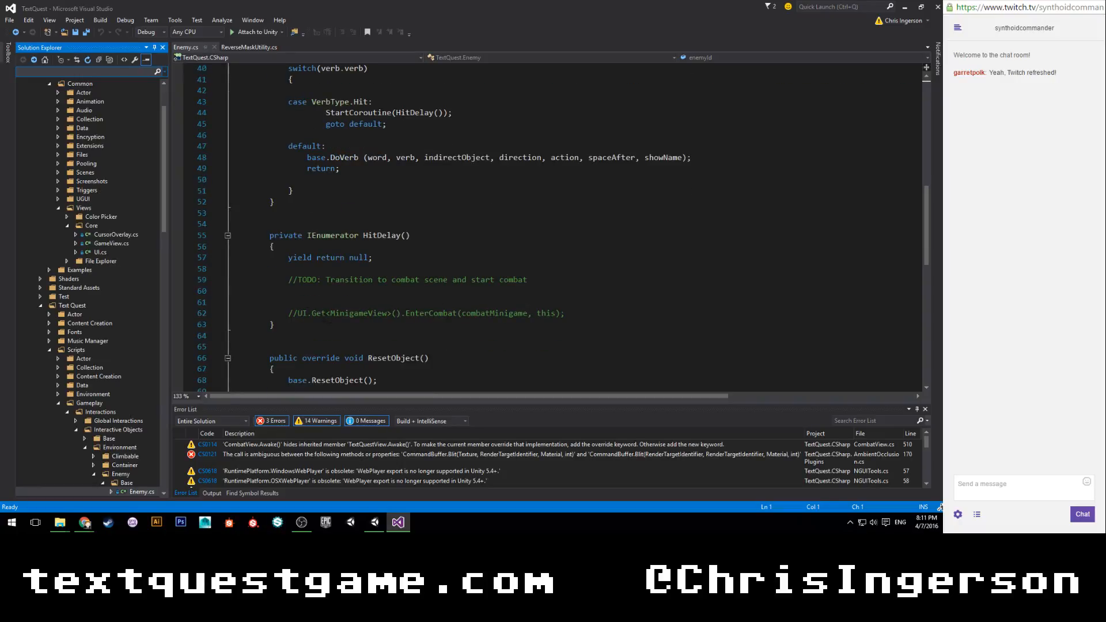
{"action": "left_click", "coordinate": [557, 289]}
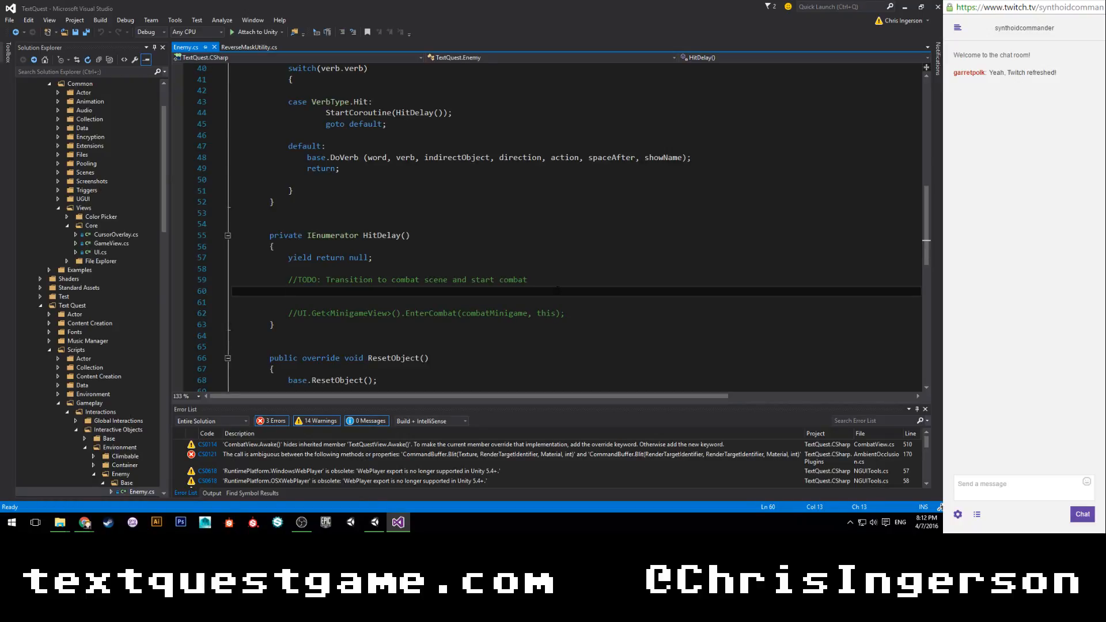
Switch to Unity, turn the scene view towards the sewer interior, and expand the Resources folder and its _Global prefab.
{"action": "left_click", "coordinate": [375, 521]}
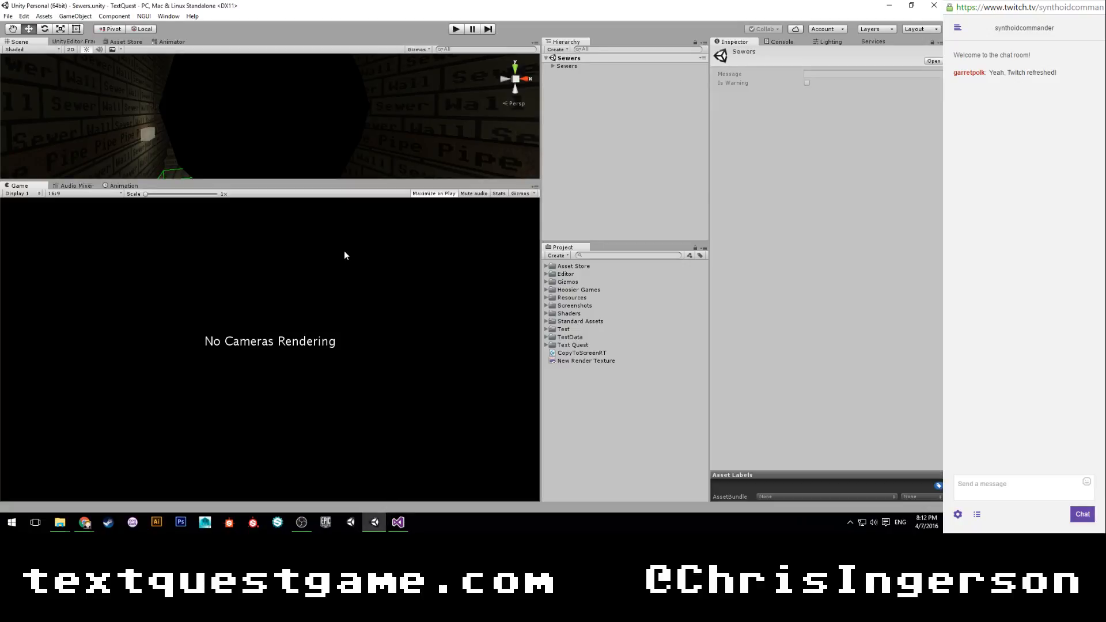
{"action": "left_click_drag", "start_coordinate": [389, 90], "coordinate": [313, 133], "text": "alt"}
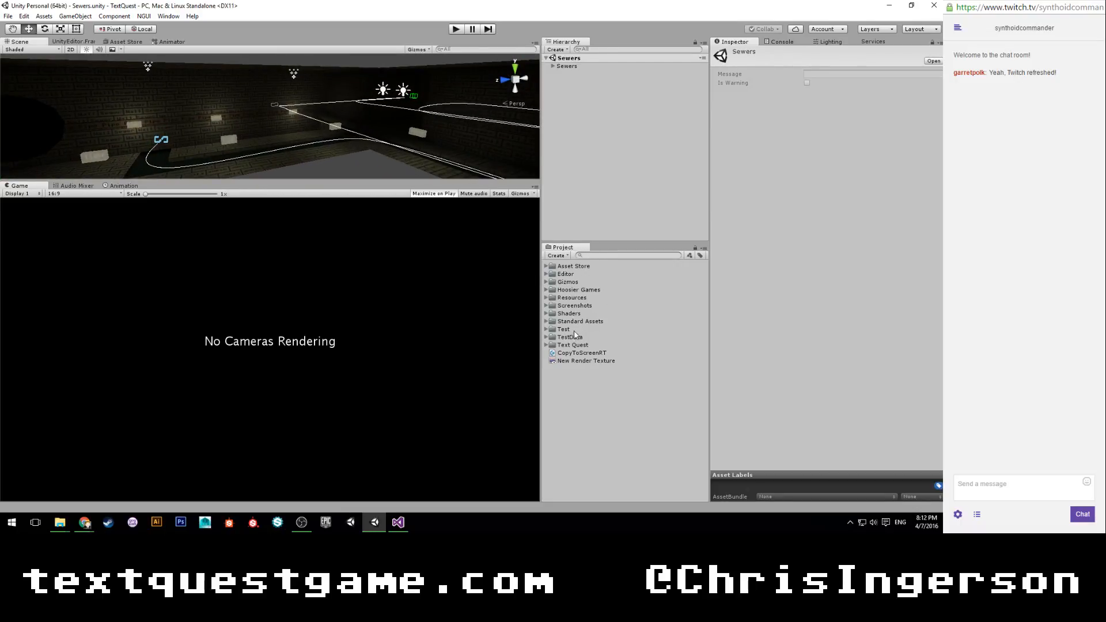
{"action": "left_click", "coordinate": [546, 298]}
{"action": "left_click", "coordinate": [573, 314]}
{"action": "left_click", "coordinate": [553, 314]}
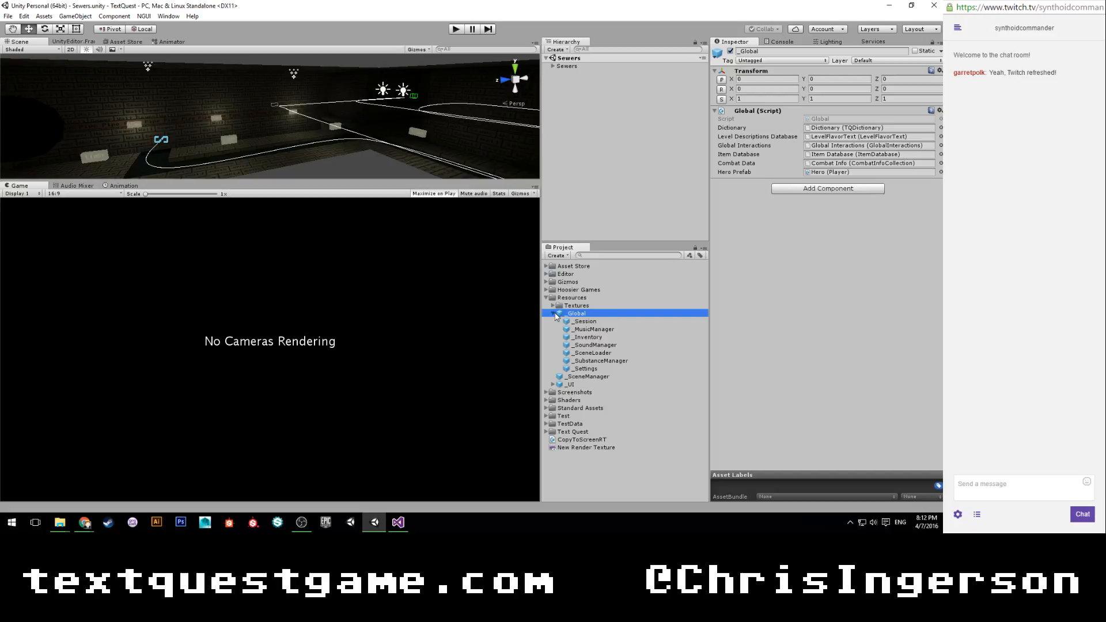
Examine the manager objects inside the _Global prefab and the components of the Sewers scene object.
{"action": "left_click", "coordinate": [580, 322]}
{"action": "key", "text": "Down"}
{"action": "key", "text": "Down"}
{"action": "key", "text": "Down"}
{"action": "key", "text": "Down"}
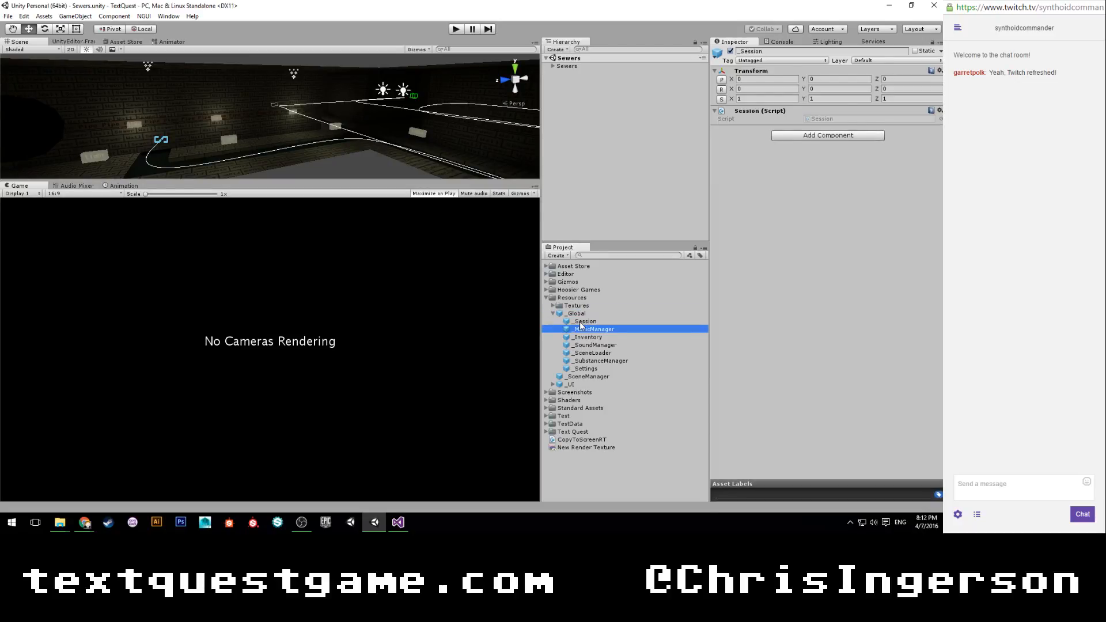
{"action": "key", "text": "Down"}
{"action": "key", "text": "Down"}
{"action": "key", "text": "Up"}
{"action": "key", "text": "Up"}
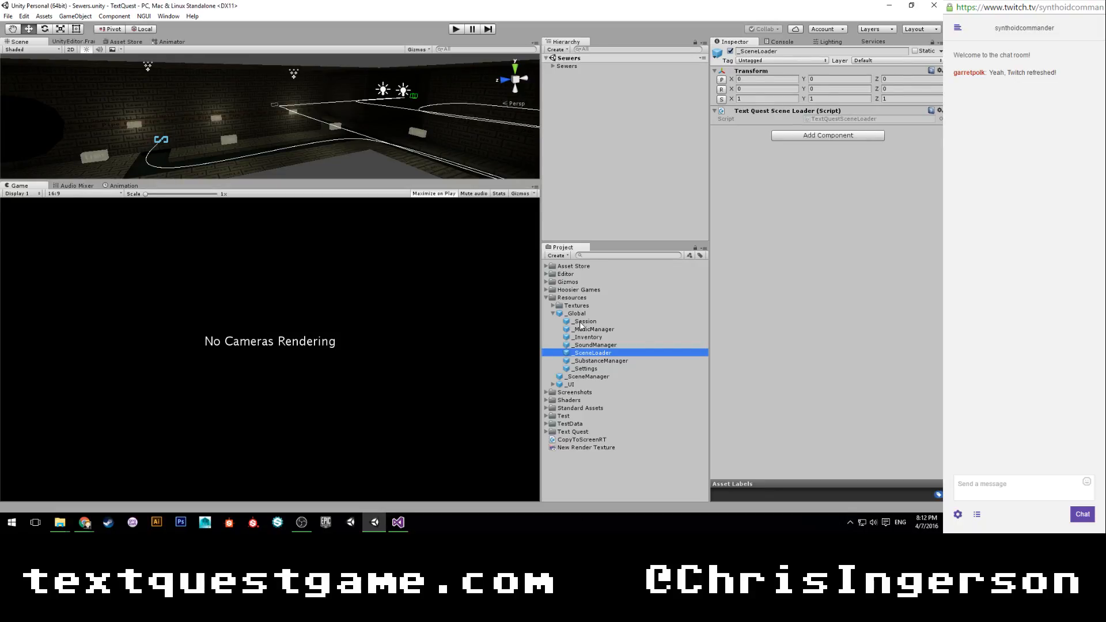
{"action": "key", "text": "Up"}
{"action": "key", "text": "Up"}
{"action": "key", "text": "Up"}
{"action": "key", "text": "Down"}
{"action": "key", "text": "Down"}
{"action": "key", "text": "Down"}
{"action": "left_click", "coordinate": [576, 66]}
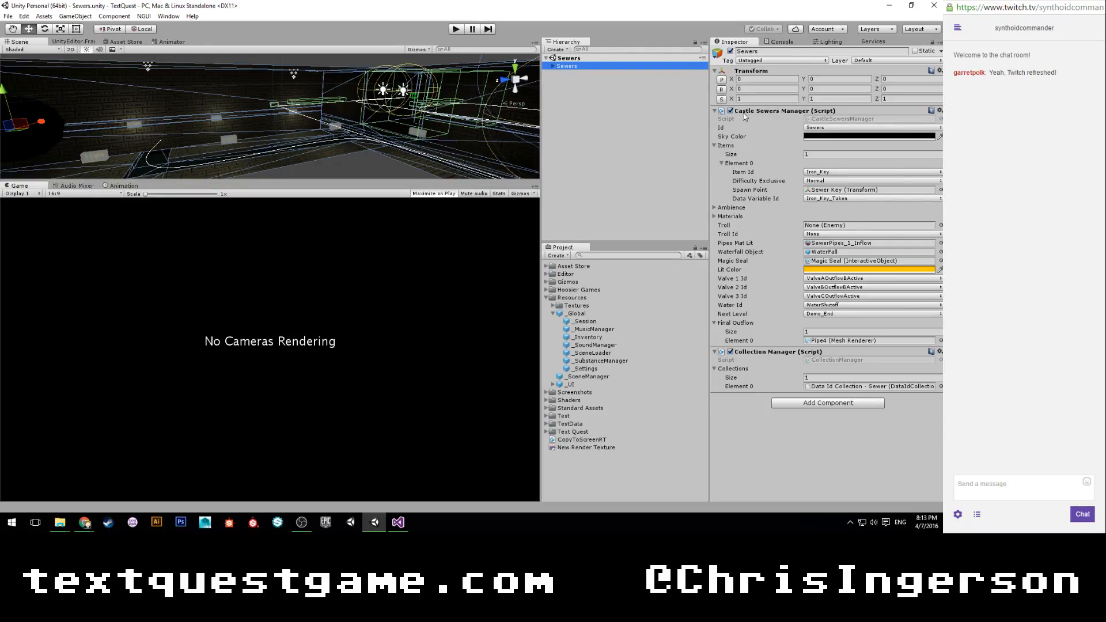
Switch to Visual Studio, search the solution for "levelmanager", open LevelManager.cs and clear the search.
{"action": "left_click", "coordinate": [398, 521]}
{"action": "left_click", "coordinate": [111, 71]}
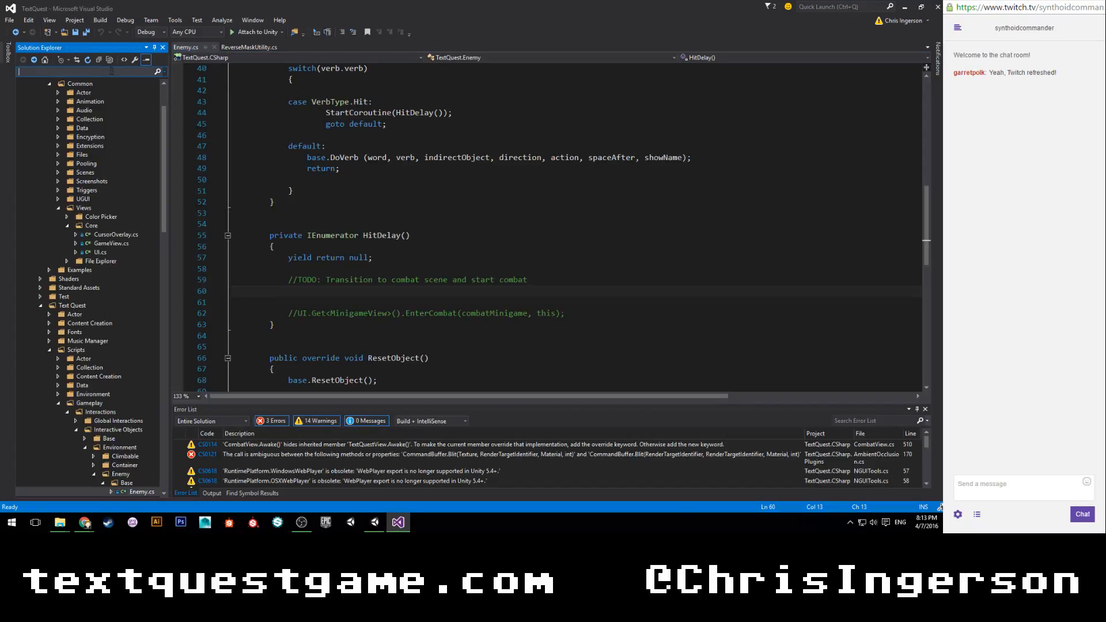
{"action": "type", "text": "levelmanager"}
{"action": "double_click", "coordinate": [106, 137]}
{"action": "left_click", "coordinate": [156, 71]}
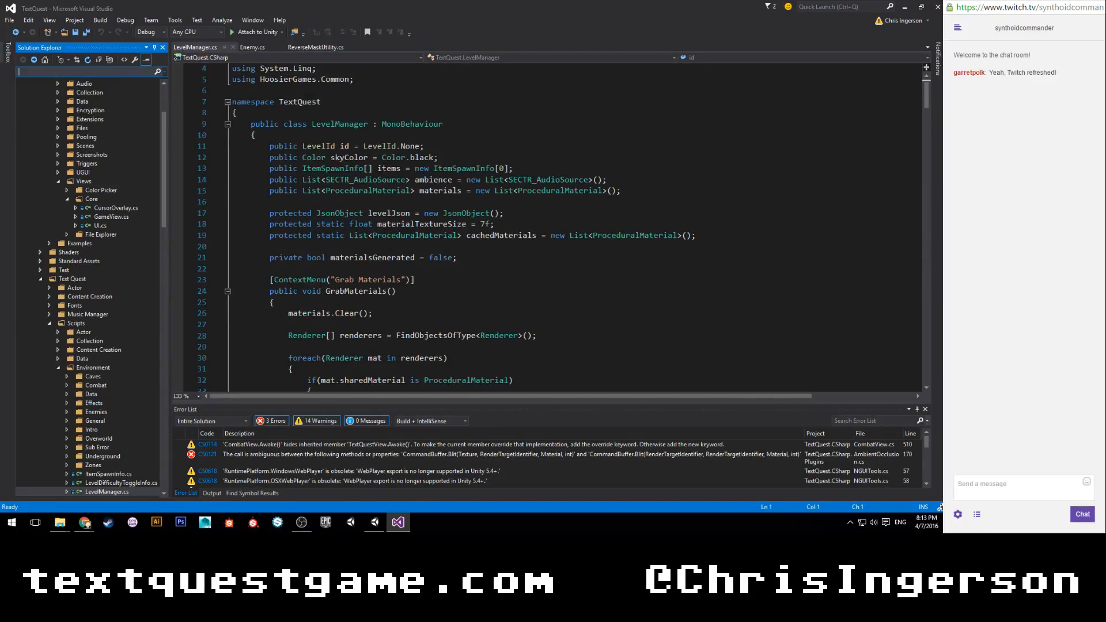
Declare "public LevelId combatId = LevelId.None;" below the id field in the LevelManager class and save the file.
{"action": "scroll", "coordinate": [440, 184], "scroll_direction": "down", "scroll_amount": 2}
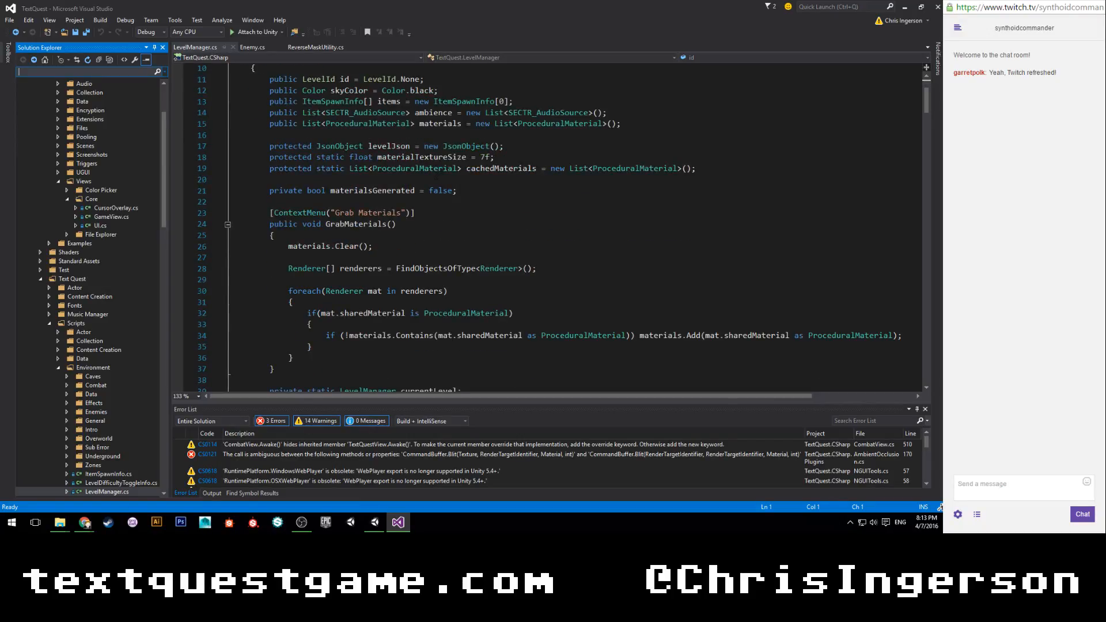
{"action": "scroll", "coordinate": [436, 179], "scroll_direction": "down", "scroll_amount": 2}
{"action": "scroll", "coordinate": [436, 175], "scroll_direction": "down", "scroll_amount": 4}
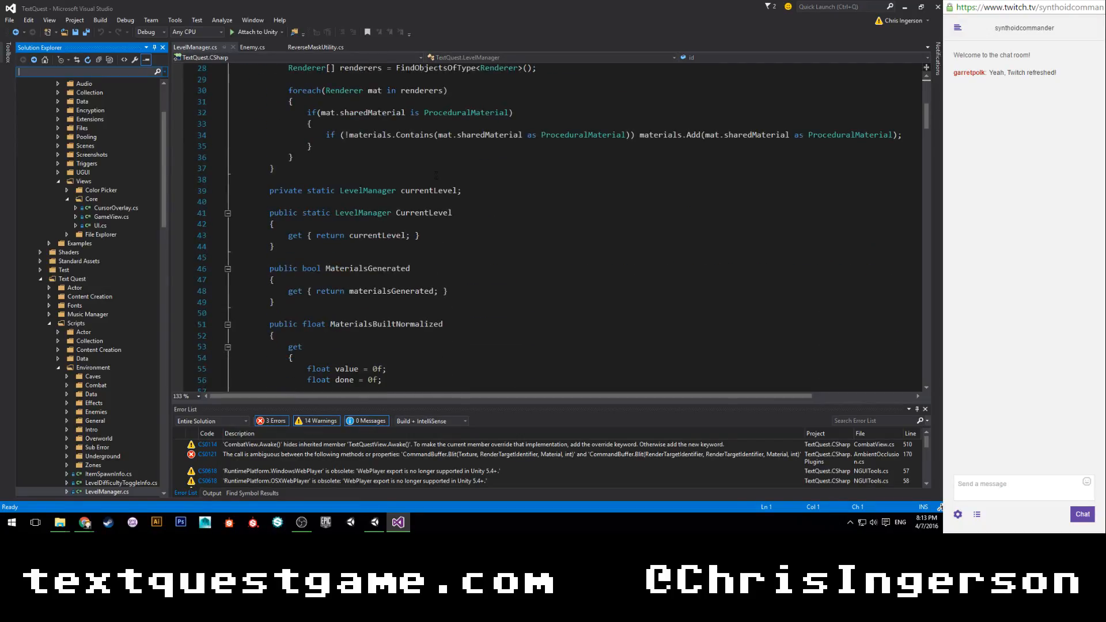
{"action": "scroll", "coordinate": [436, 175], "scroll_direction": "up", "scroll_amount": 9}
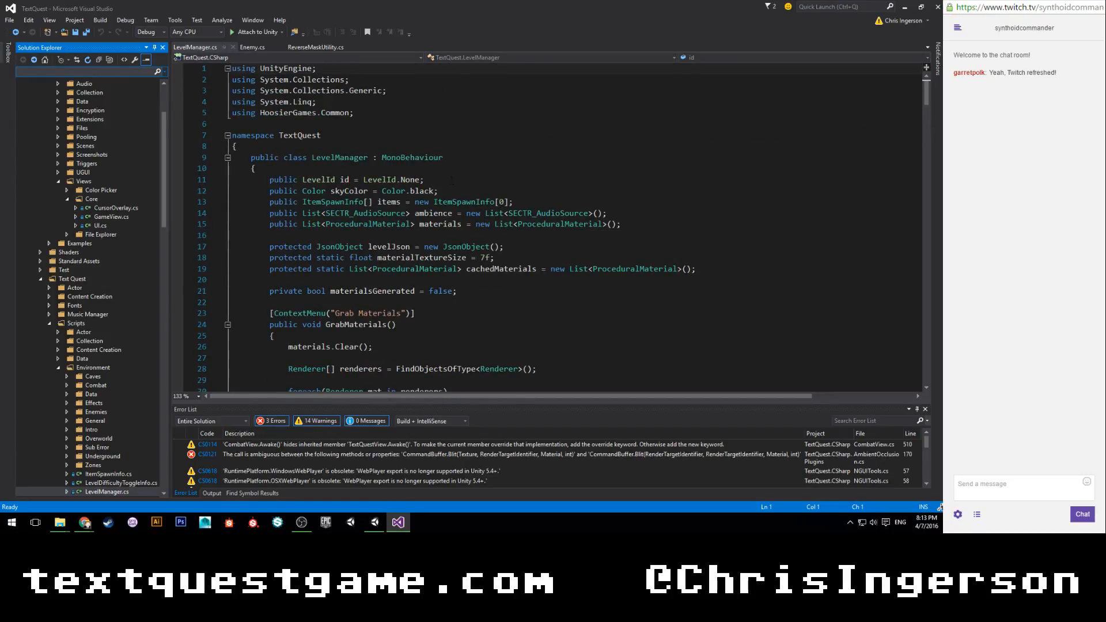
{"action": "left_click", "coordinate": [608, 180]}
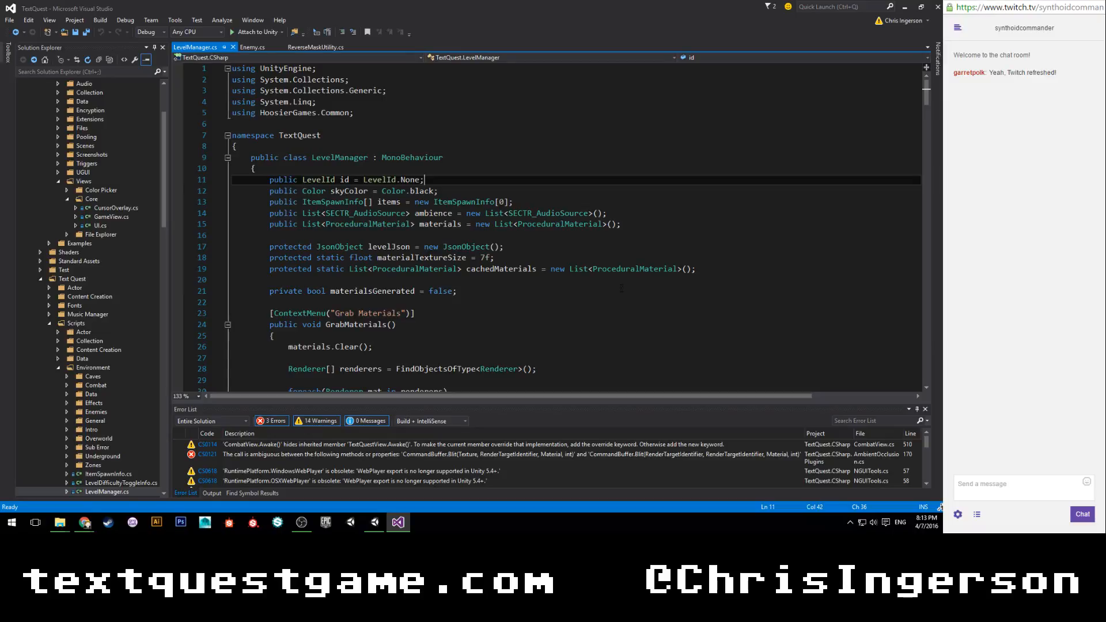
{"action": "key", "text": "Return"}
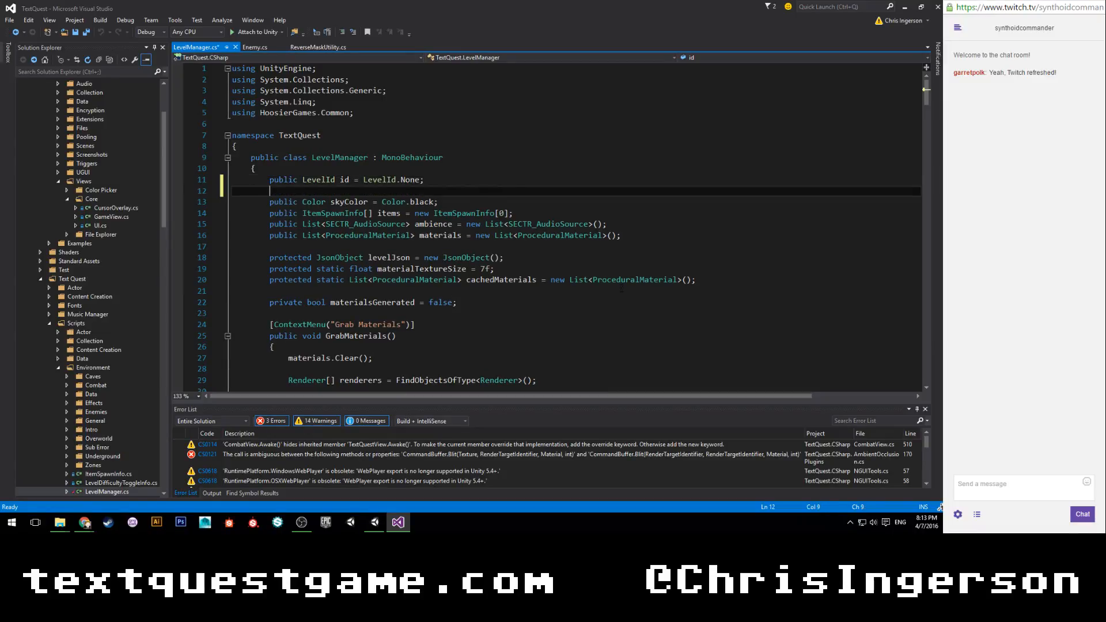
{"action": "type", "text": "public levelId comba"}
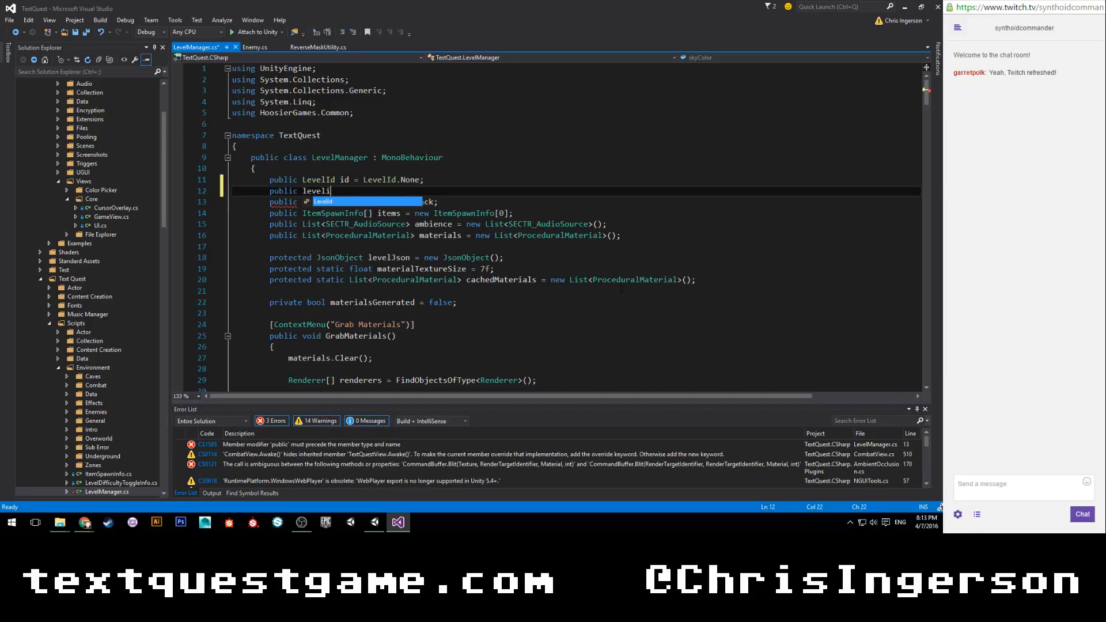
{"action": "type", "text": "tId ="}
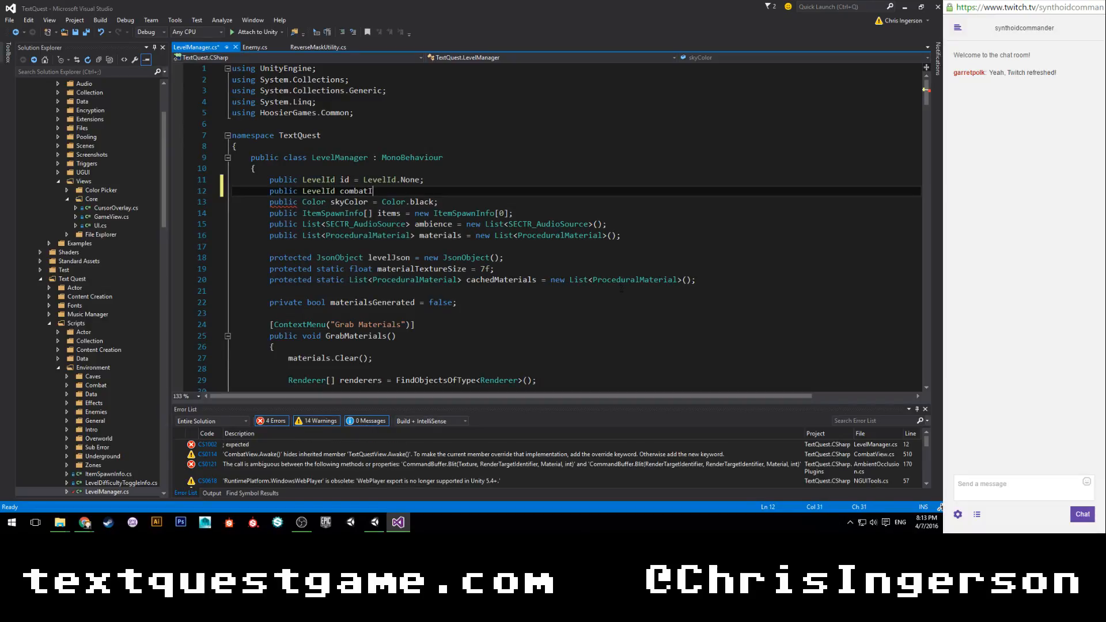
{"action": "type", "text": "velId.None;"}
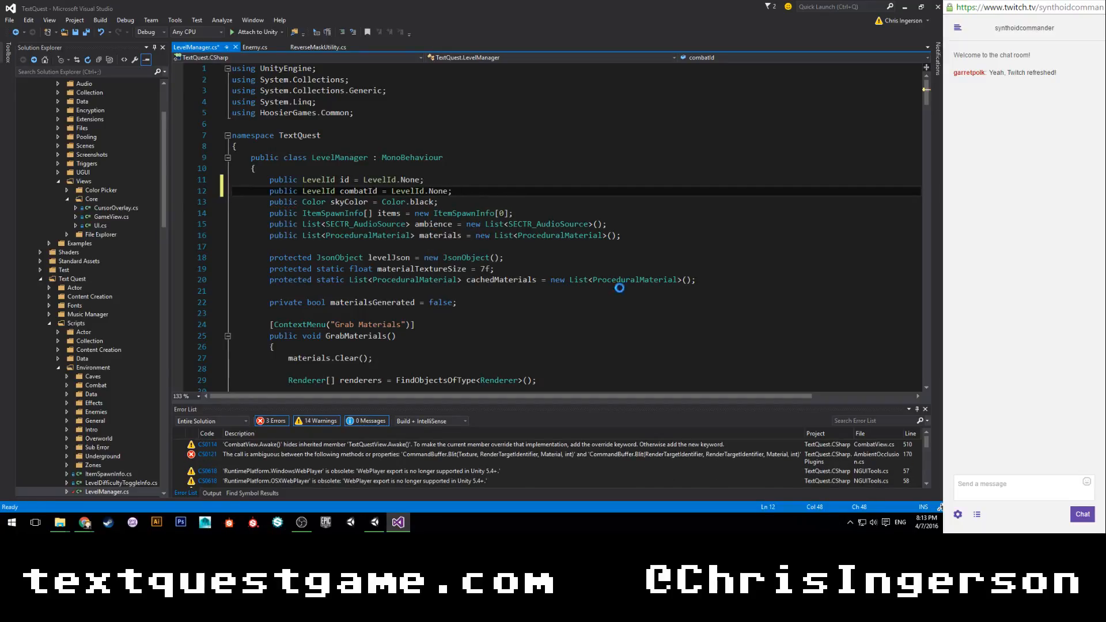
{"action": "key", "text": "ctrl+s"}
Go to the LevelId enum definition, add "SewerCombat = 17," below the Sewers entry and save Scenes.cs.
{"action": "right_click", "coordinate": [321, 191]}
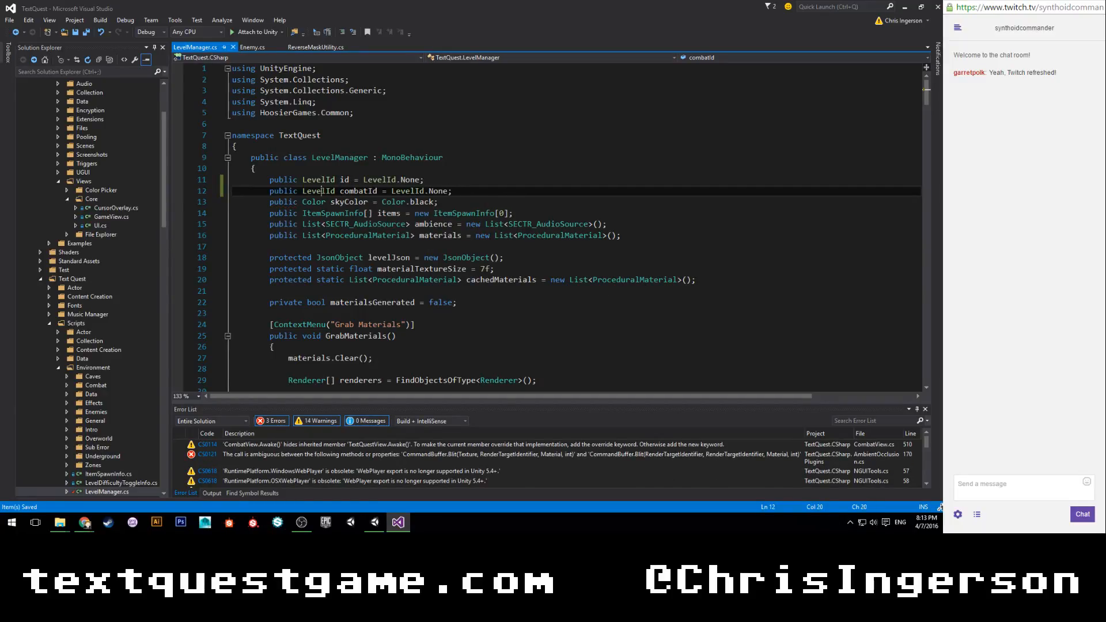
{"action": "left_click", "coordinate": [360, 278]}
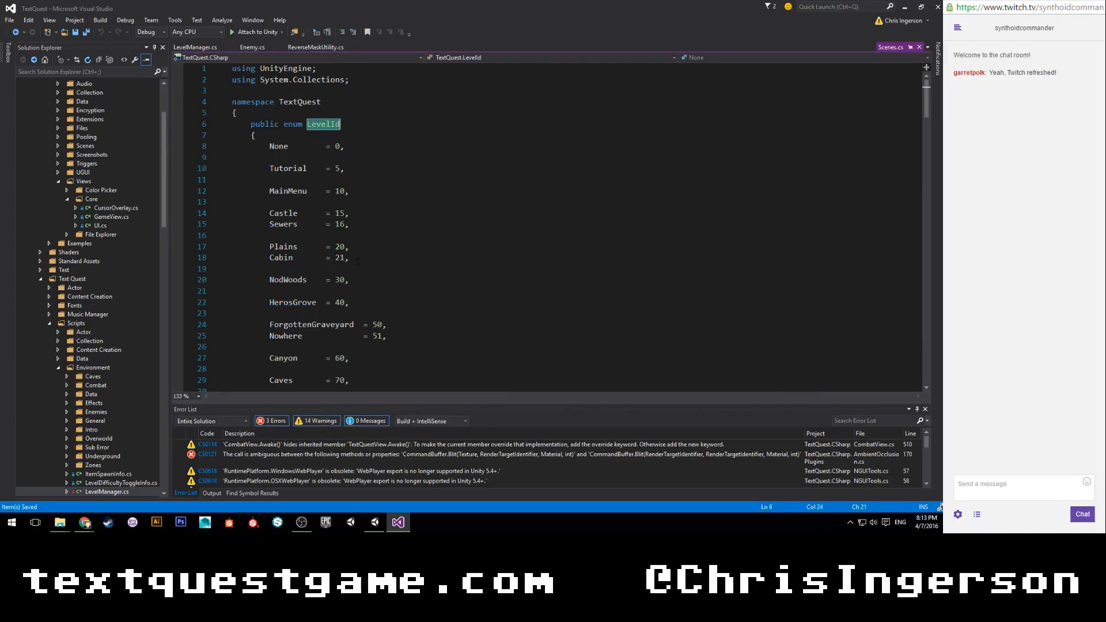
{"action": "left_click", "coordinate": [358, 225]}
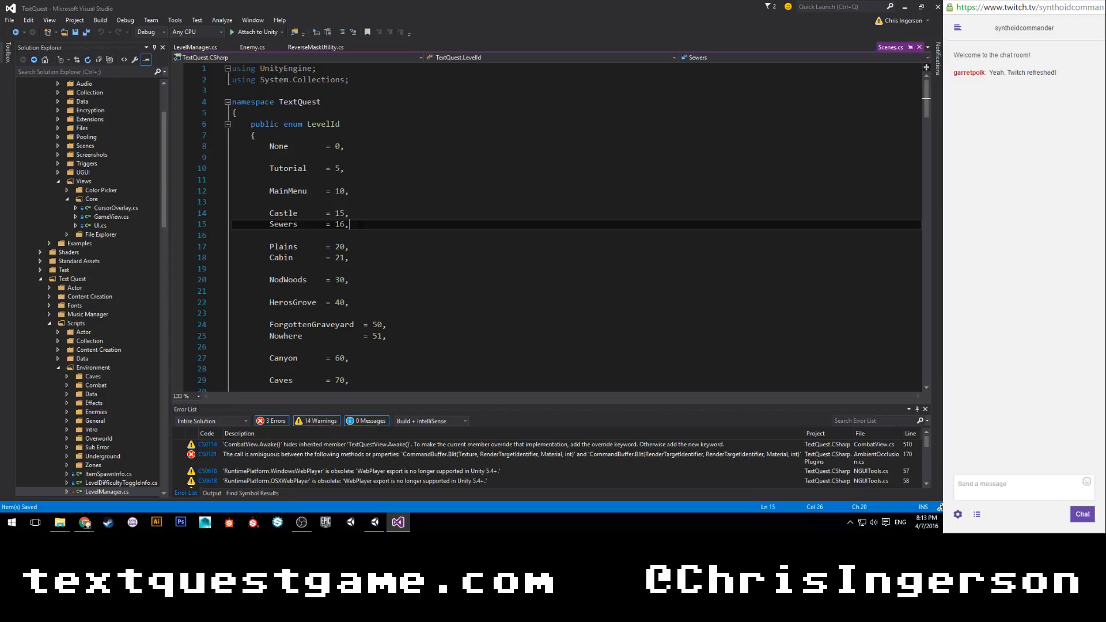
{"action": "key", "text": "Return"}
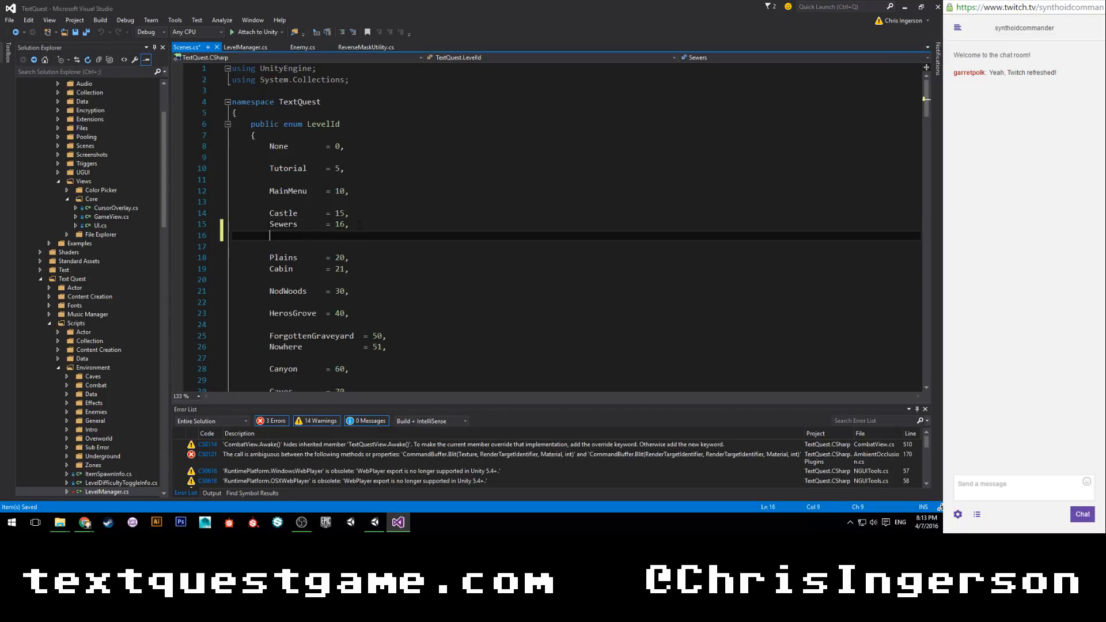
{"action": "type", "text": "Sewer"}
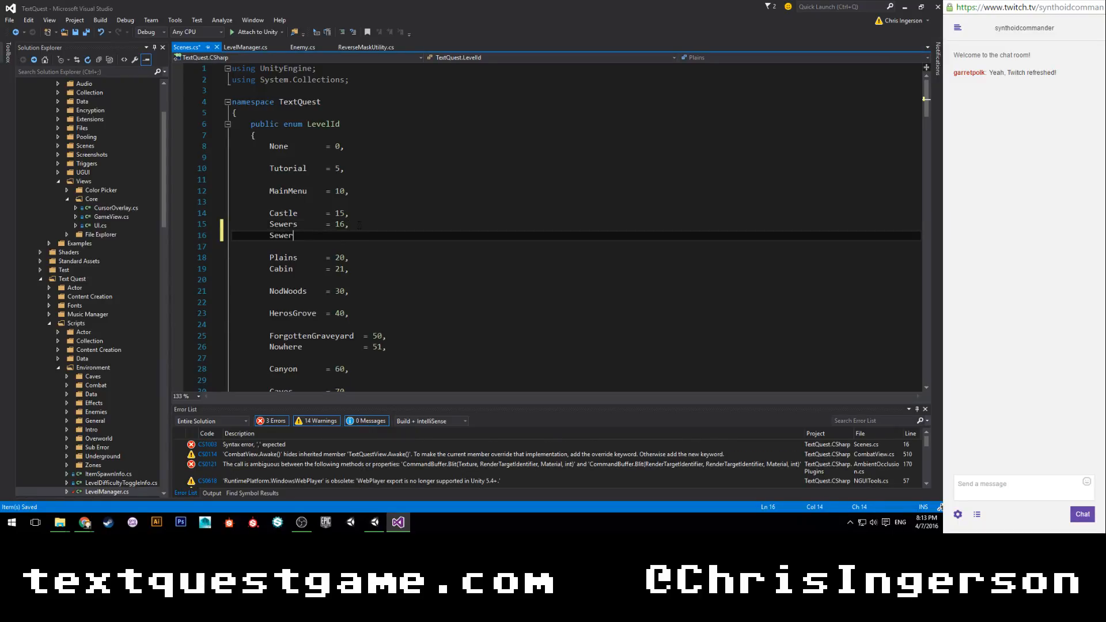
{"action": "type", "text": "Combat = 17;"}
{"action": "key", "text": "BackSpace"}
{"action": "type", "text": ","}
{"action": "key", "text": "ctrl+s"}
{"action": "left_click", "coordinate": [358, 224]}
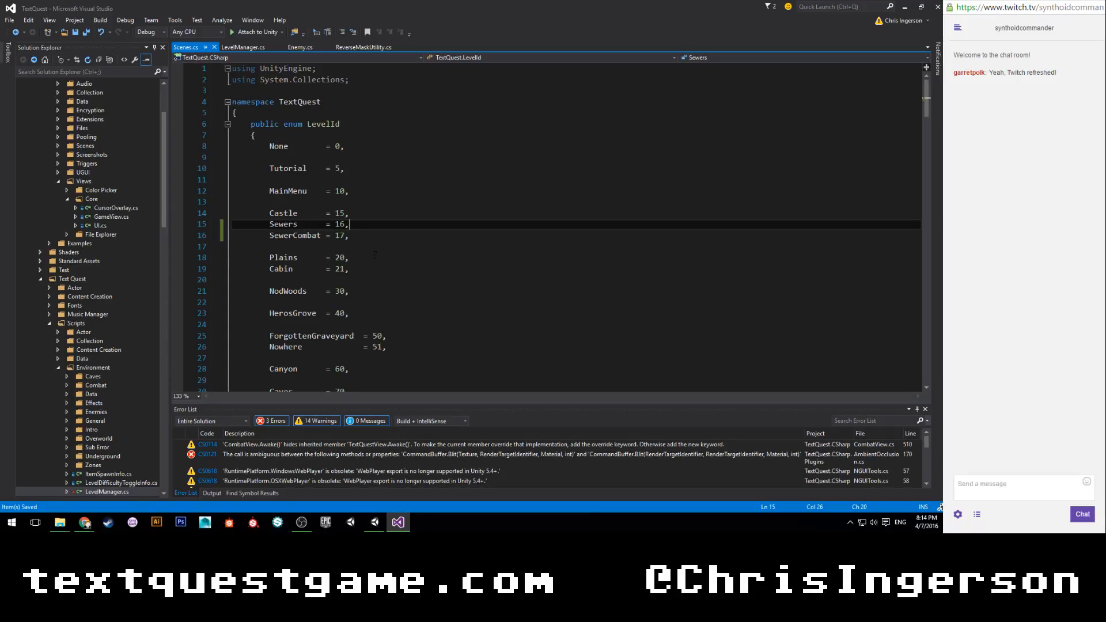
Switch briefly to Unity, return to Visual Studio and review LevelManager.cs around the CurrentLevel property.
{"action": "left_click", "coordinate": [377, 525]}
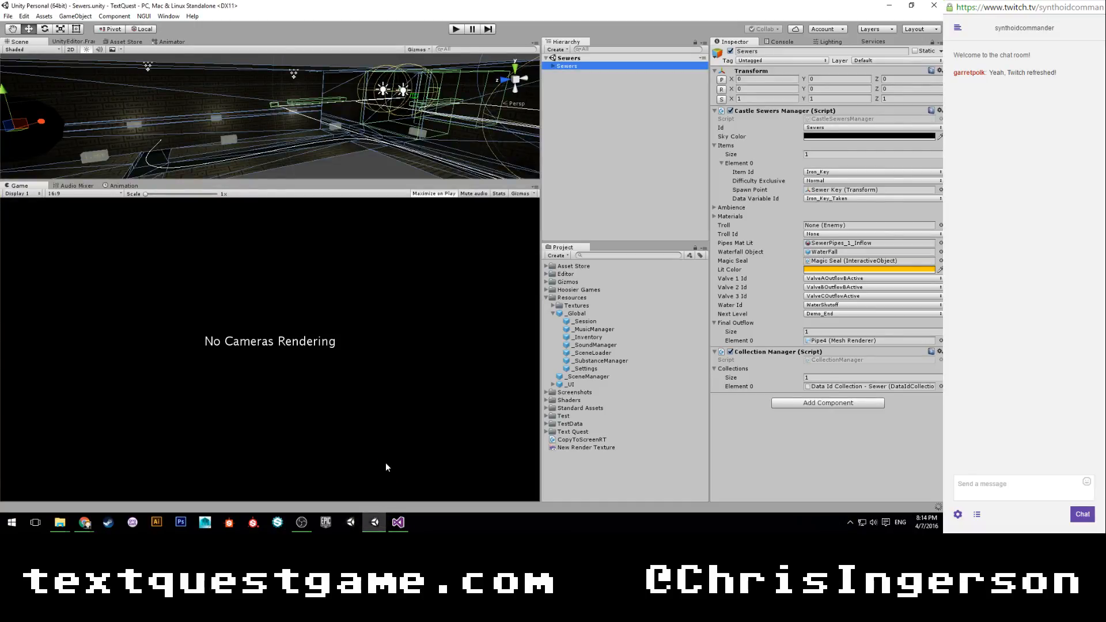
{"action": "left_click", "coordinate": [398, 522]}
{"action": "left_click", "coordinate": [243, 47]}
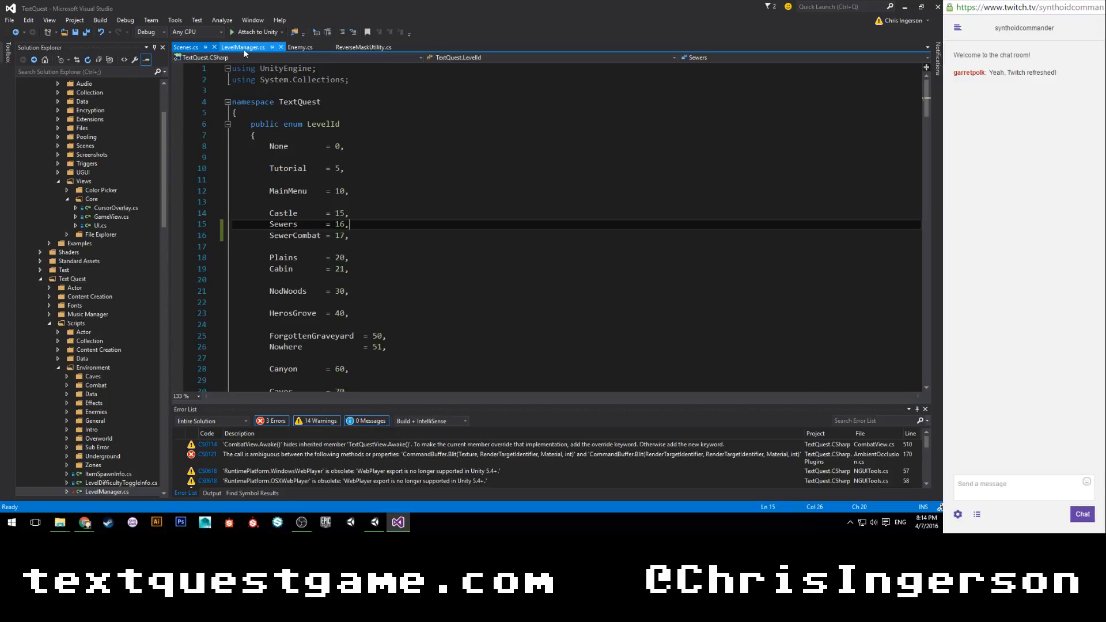
{"action": "scroll", "coordinate": [513, 218], "scroll_direction": "down", "scroll_amount": 8}
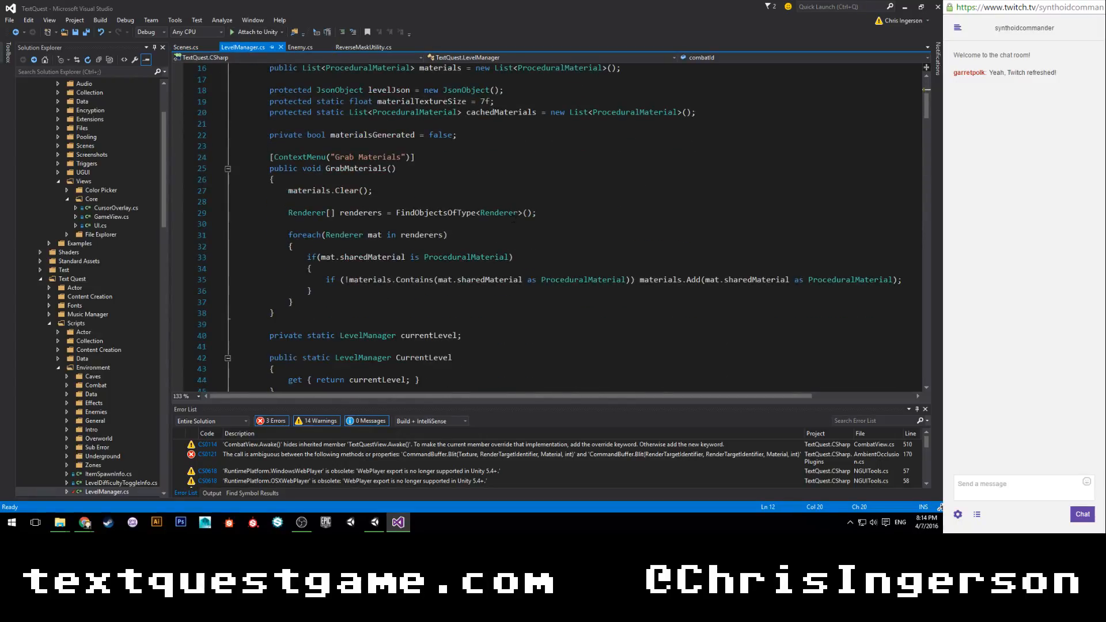
{"action": "scroll", "coordinate": [513, 218], "scroll_direction": "down", "scroll_amount": 1}
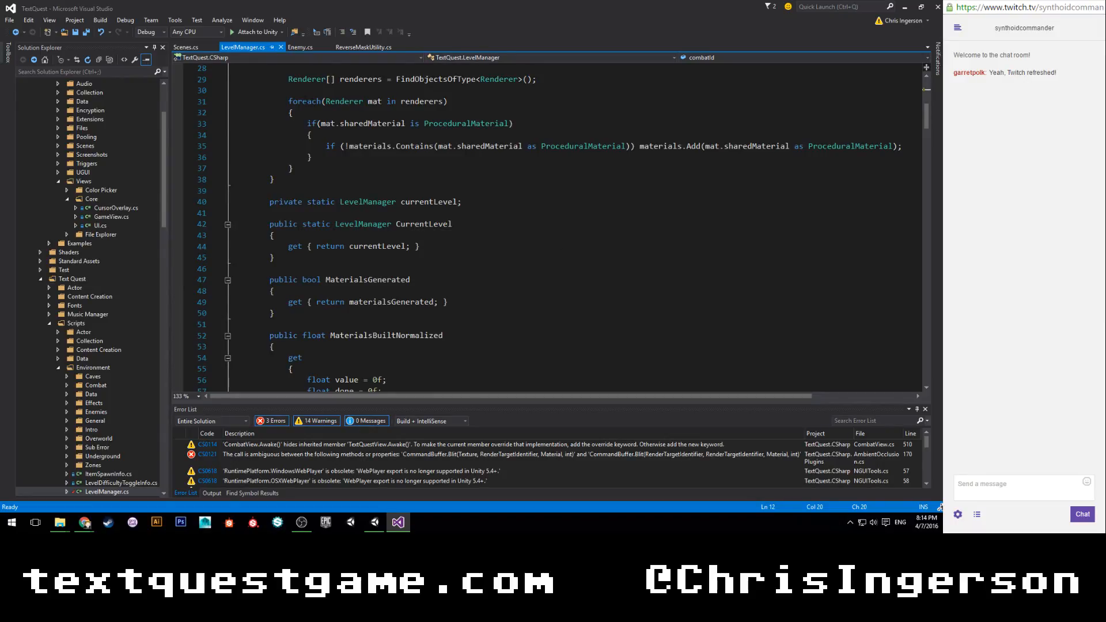
Switch to Enemy.cs at the HitDelay coroutine.
{"action": "left_click", "coordinate": [297, 48]}
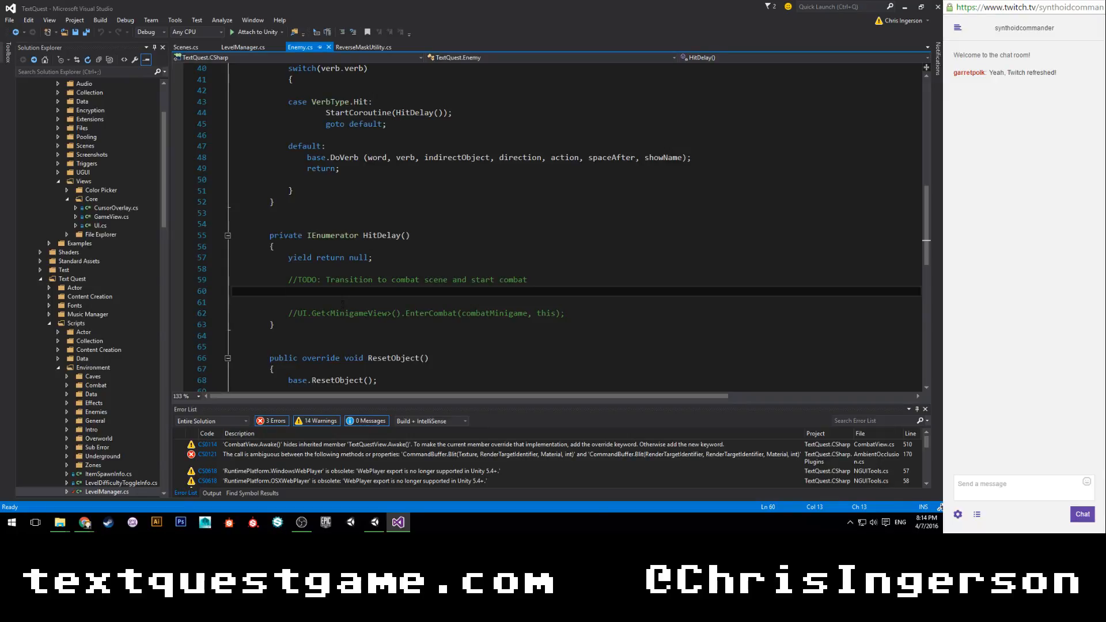
{"action": "type", "text": "Globat"}
{"action": "key", "text": "Return"}
{"action": "key", "text": "BackSpace"}
{"action": "key", "text": "BackSpace"}
{"action": "key", "text": "BackSpace"}
{"action": "key", "text": "BackSpace"}
{"action": "type", "text": "l.get<>"}
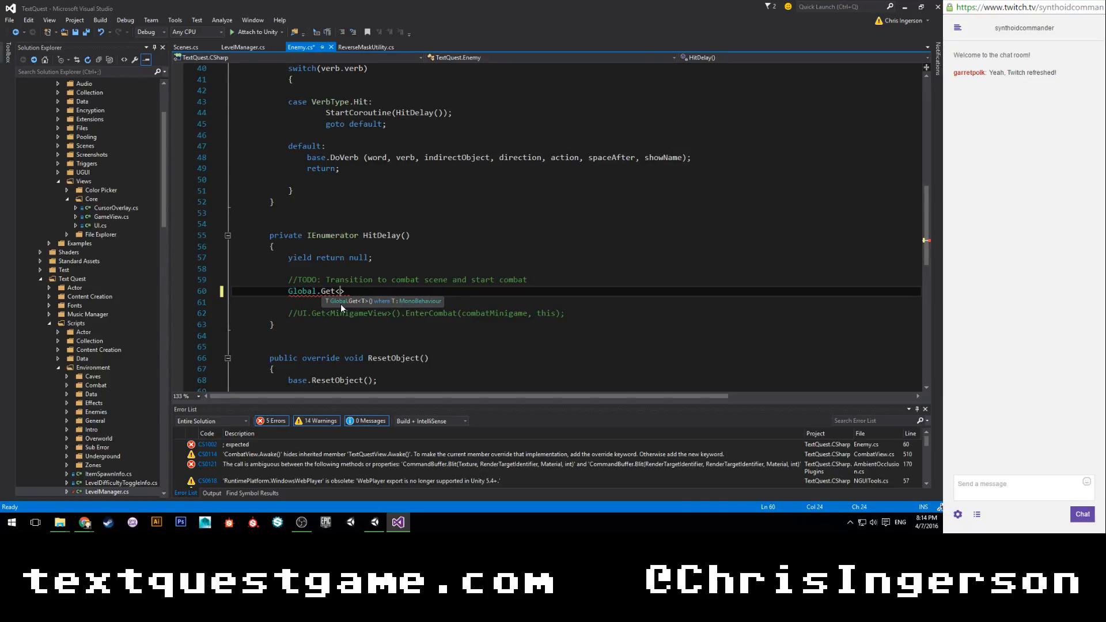
{"action": "key", "text": "End"}
{"action": "key", "text": "shift+Home"}
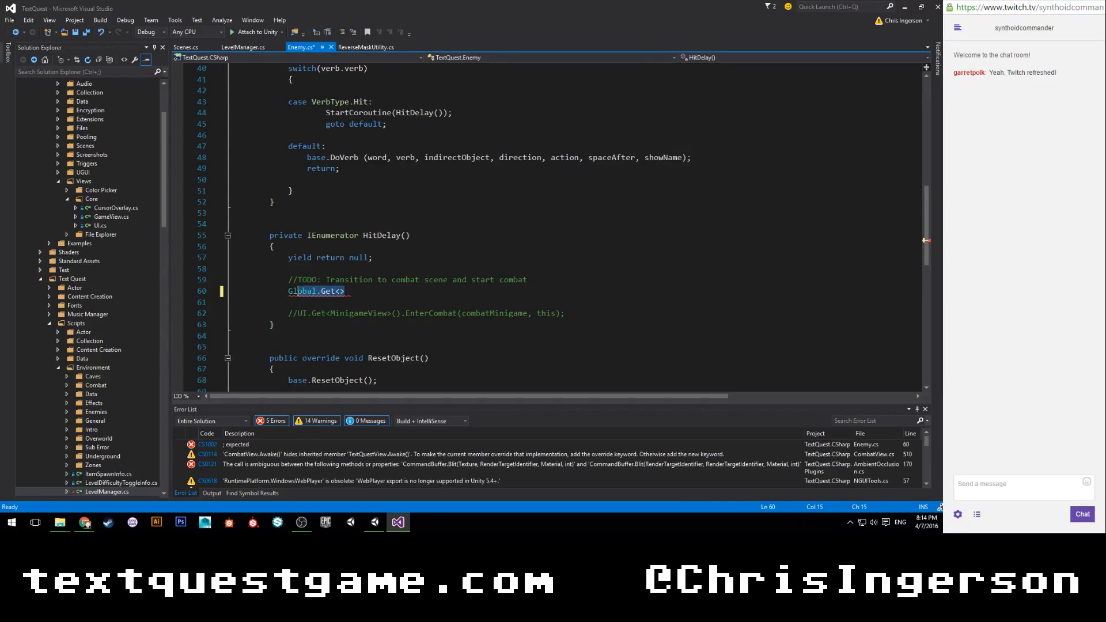
Write LevelManager.CurrentLevel.combatId on the line below the TODO comment in HitDelay.
{"action": "type", "text": "Level"}
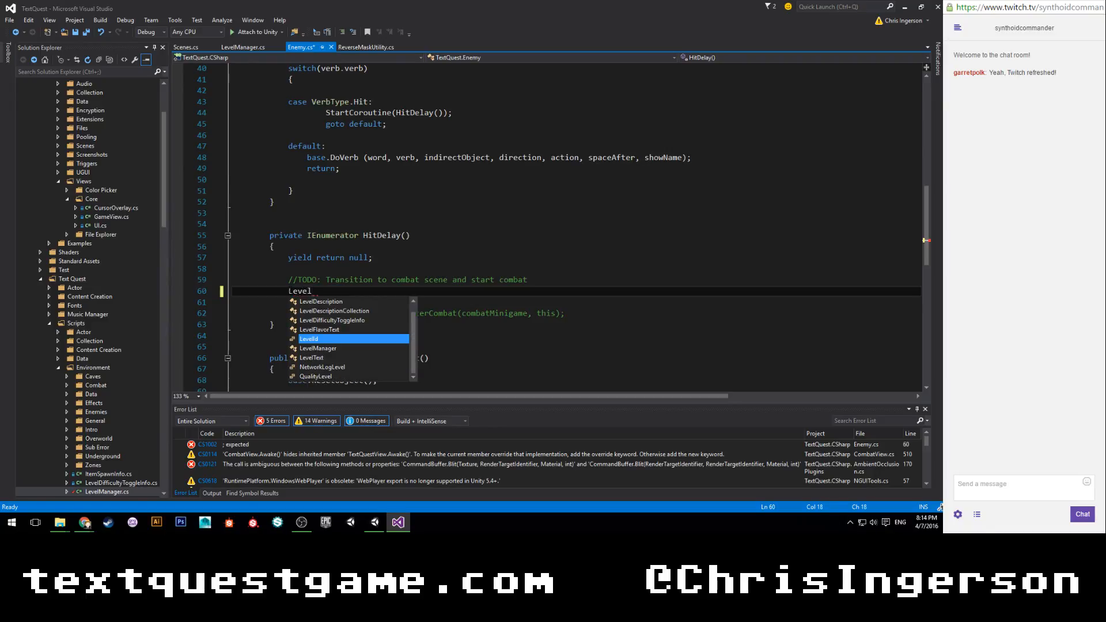
{"action": "type", "text": "manager.curr"}
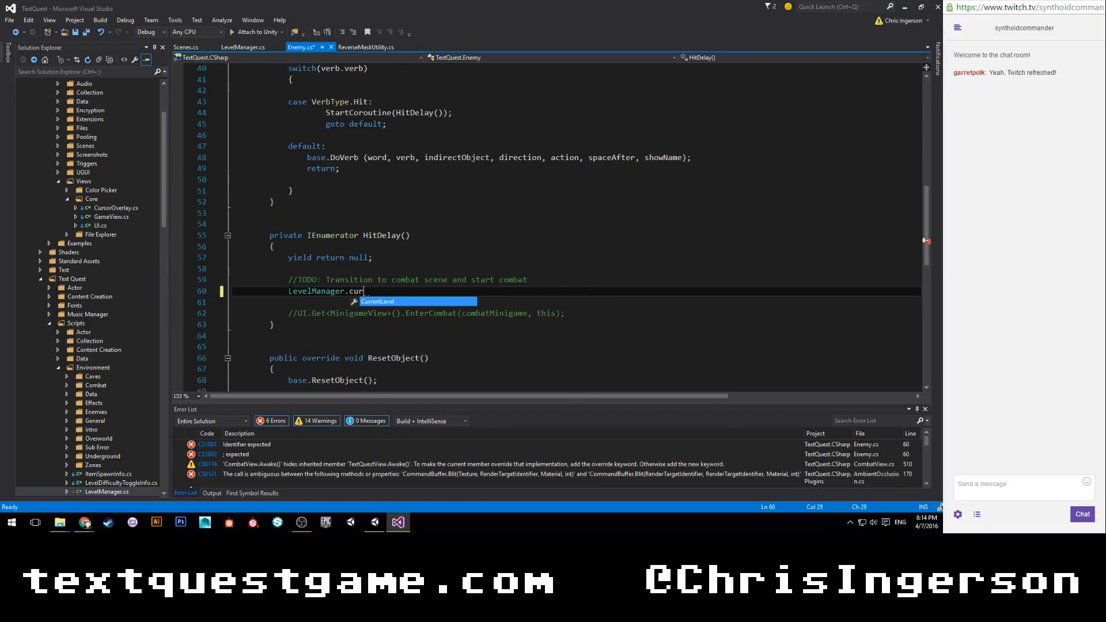
{"action": "key", "text": "Tab"}
{"action": "key", "text": "BackSpace"}
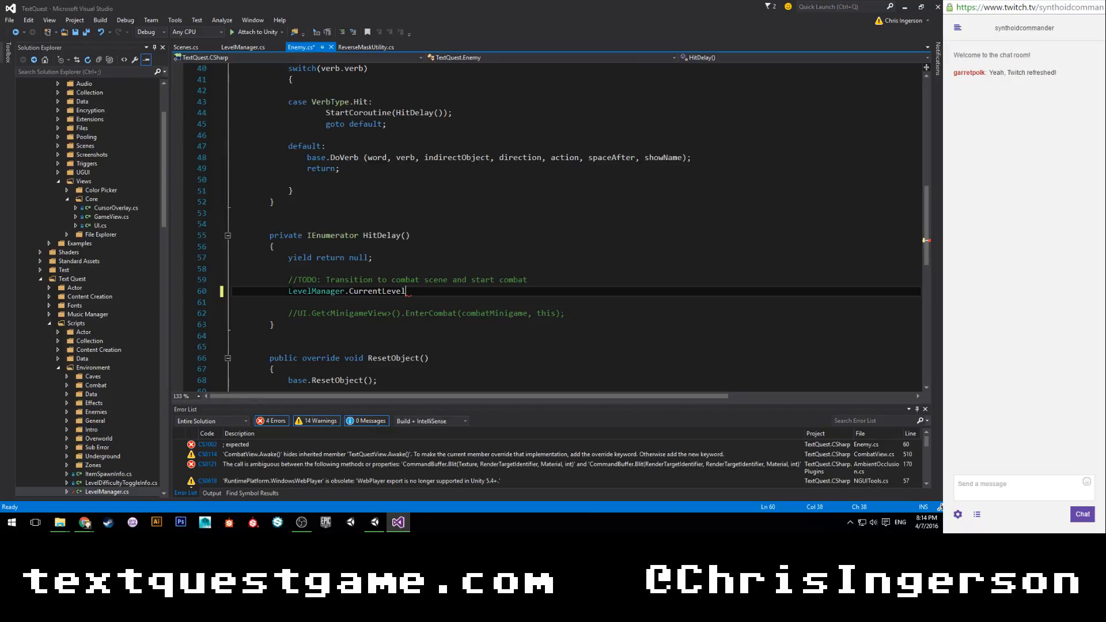
{"action": "type", "text": "."}
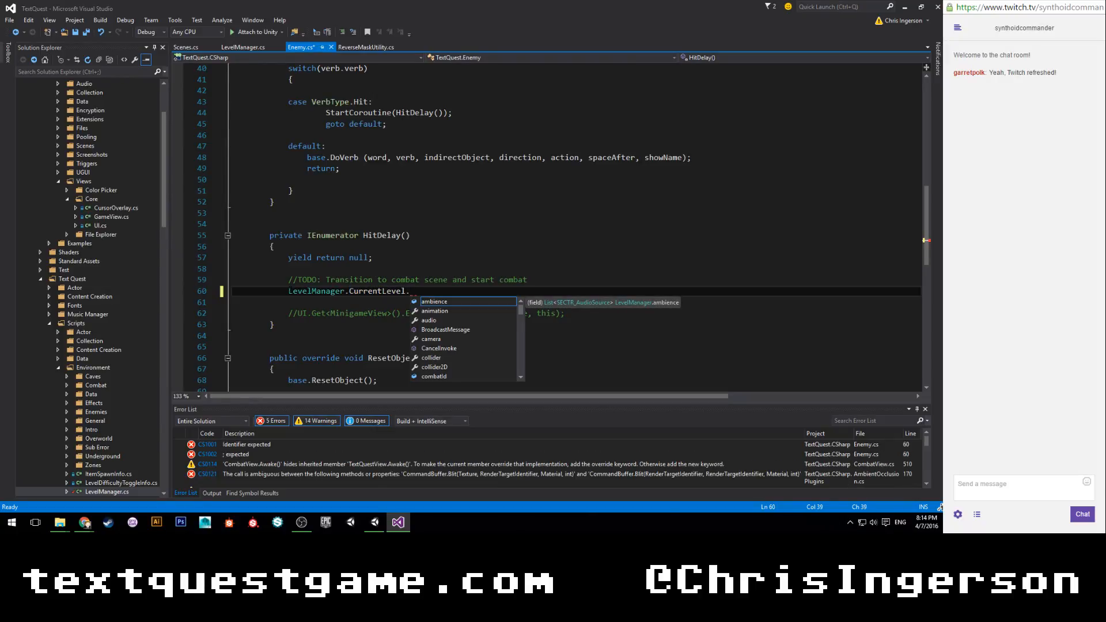
{"action": "type", "text": "combatId"}
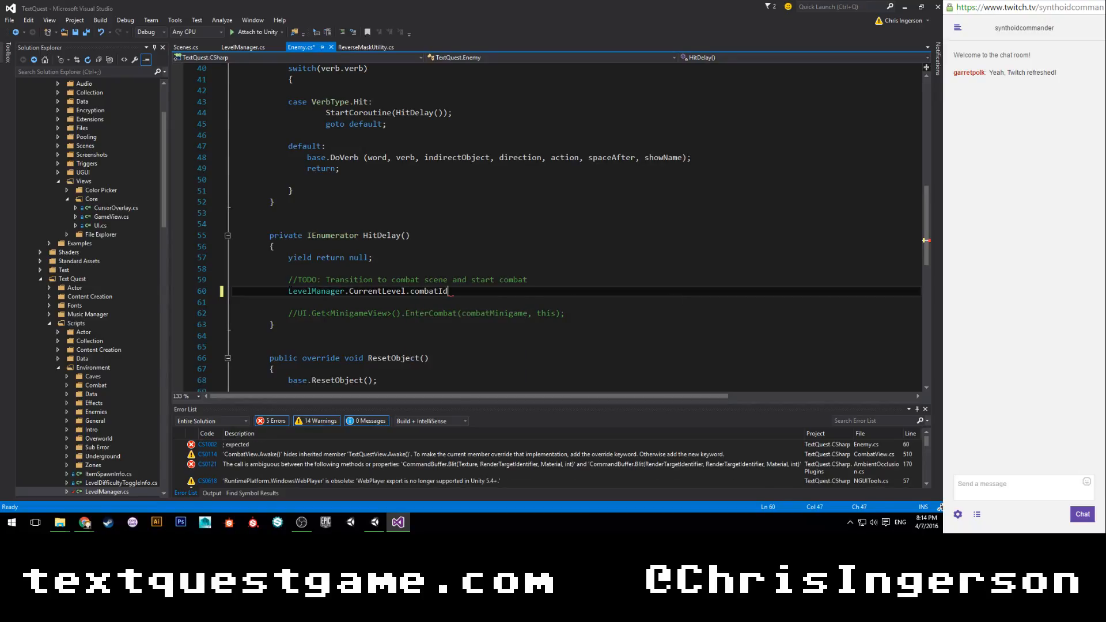
Insert TextQuestSceneLoader in front of LevelManager.CurrentLevel.combatId on the same line.
{"action": "key", "text": "Home"}
{"action": "type", "text": "Tq"}
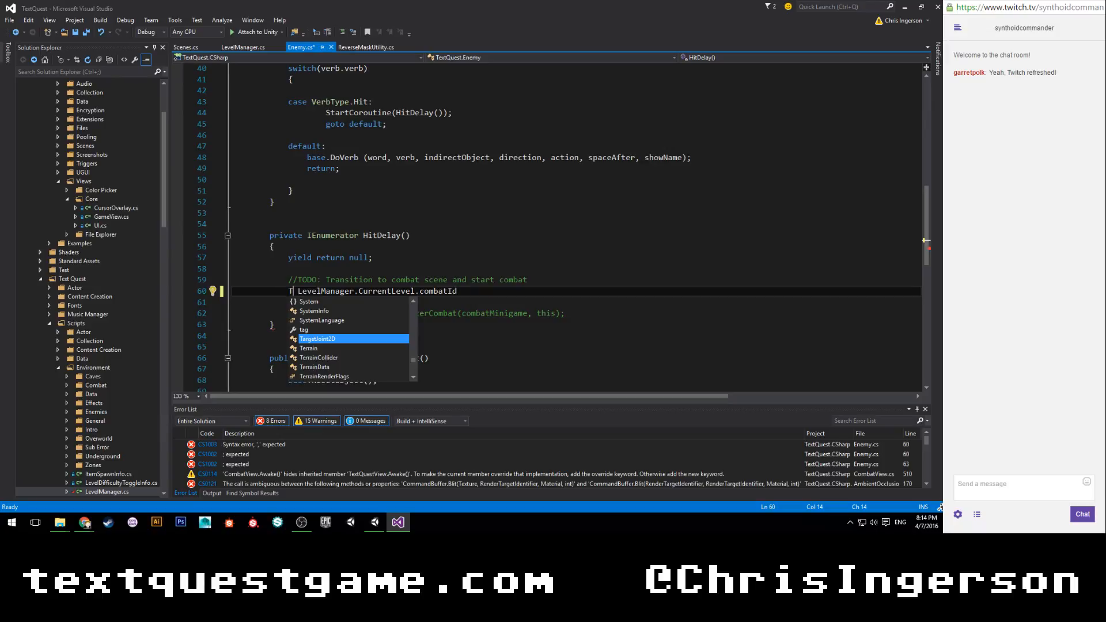
{"action": "key", "text": "BackSpace"}
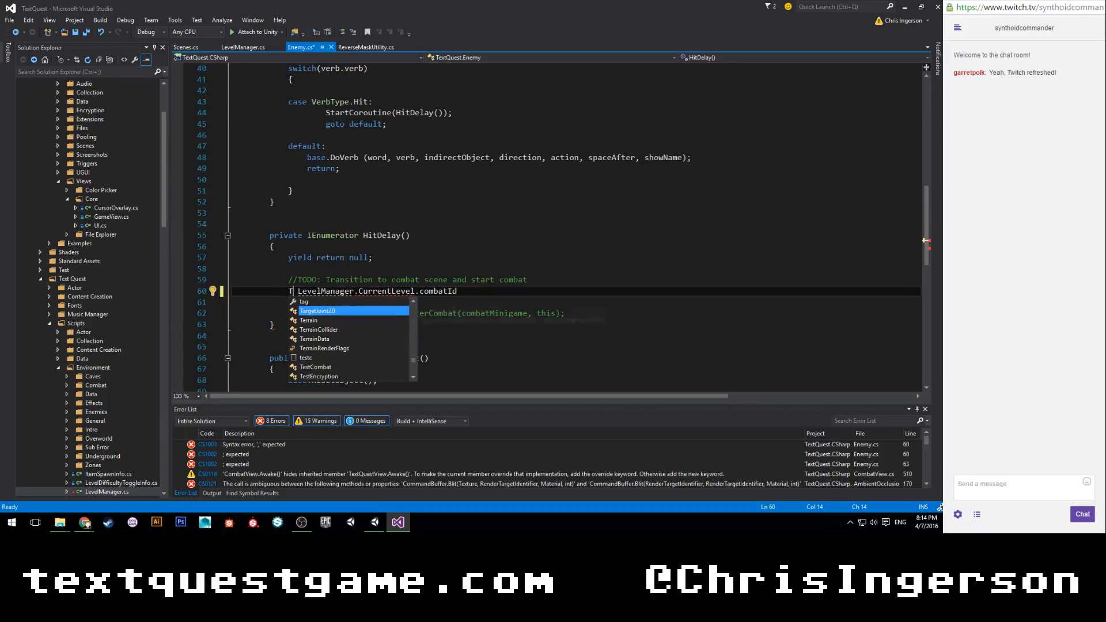
{"action": "type", "text": "extq"}
{"action": "key", "text": "Down"}
{"action": "key", "text": "Down"}
{"action": "key", "text": "Return"}
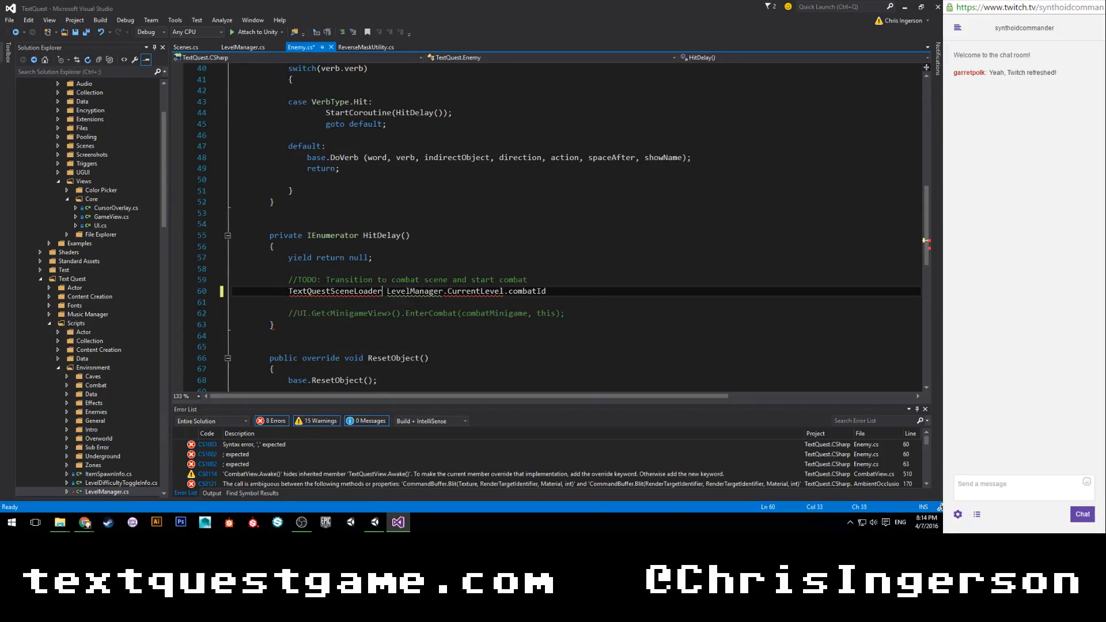
{"action": "type", "text": ".load"}
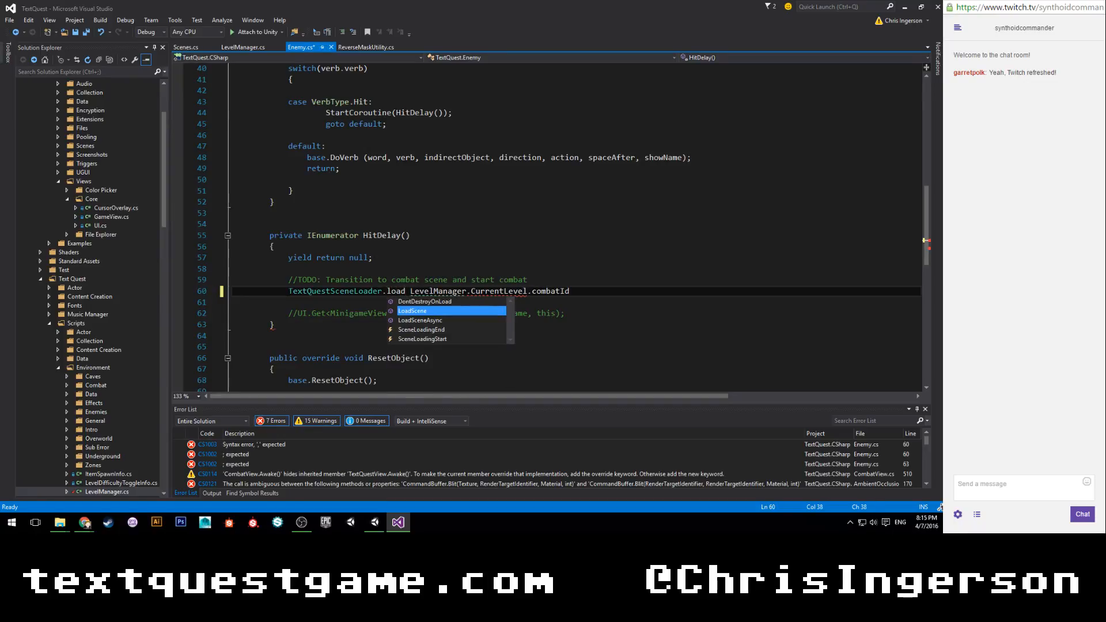
{"action": "key", "text": "Down"}
{"action": "key", "text": "Return"}
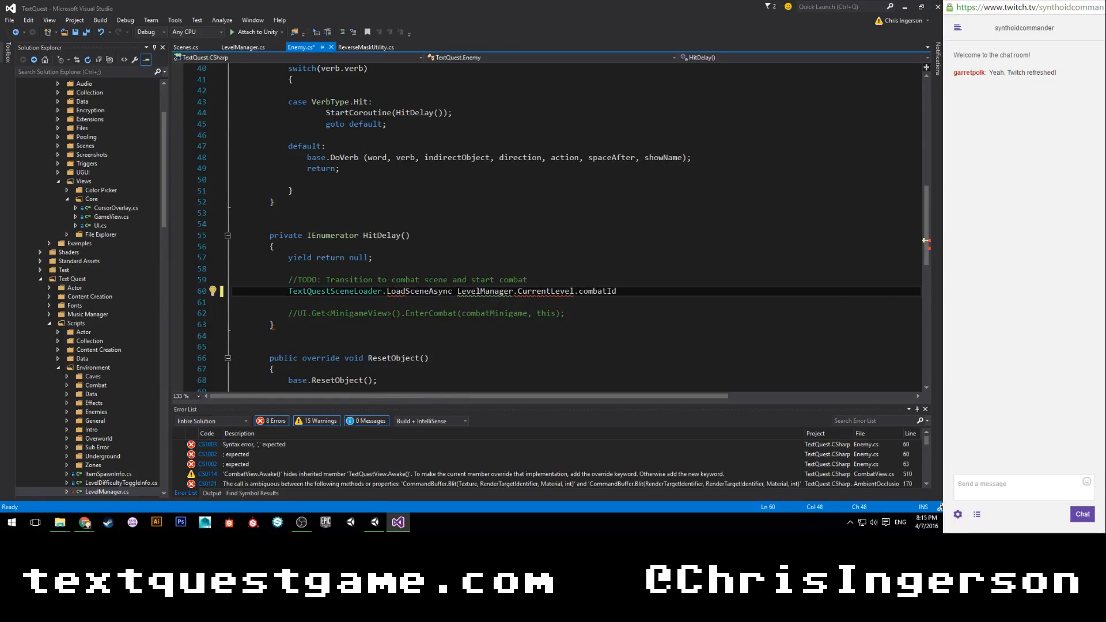
{"action": "type", "text": "("}
{"action": "key", "text": "Down"}
{"action": "key", "text": "Down"}
{"action": "key", "text": "Down"}
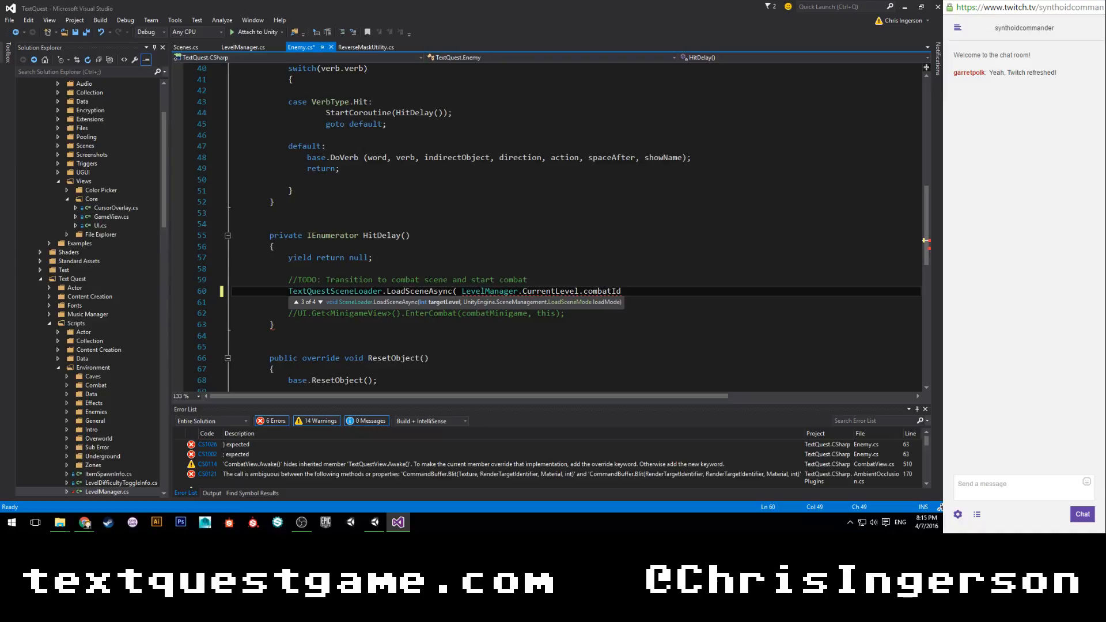
{"action": "key", "text": "BackSpace"}
{"action": "key", "text": "BackSpace"}
{"action": "key", "text": "BackSpace"}
{"action": "key", "text": "BackSpace"}
{"action": "key", "text": "BackSpace"}
{"action": "key", "text": "BackSpace"}
{"action": "key", "text": "BackSpace"}
{"action": "key", "text": "BackSpace"}
{"action": "key", "text": "BackSpace"}
{"action": "key", "text": "BackSpace"}
{"action": "key", "text": "BackSpace"}
{"action": "key", "text": "BackSpace"}
{"action": "key", "text": "BackSpace"}
{"action": "key", "text": "BackSpace"}
{"action": "key", "text": "BackSpace"}
{"action": "key", "text": "BackSpace"}
{"action": "key", "text": "BackSpace"}
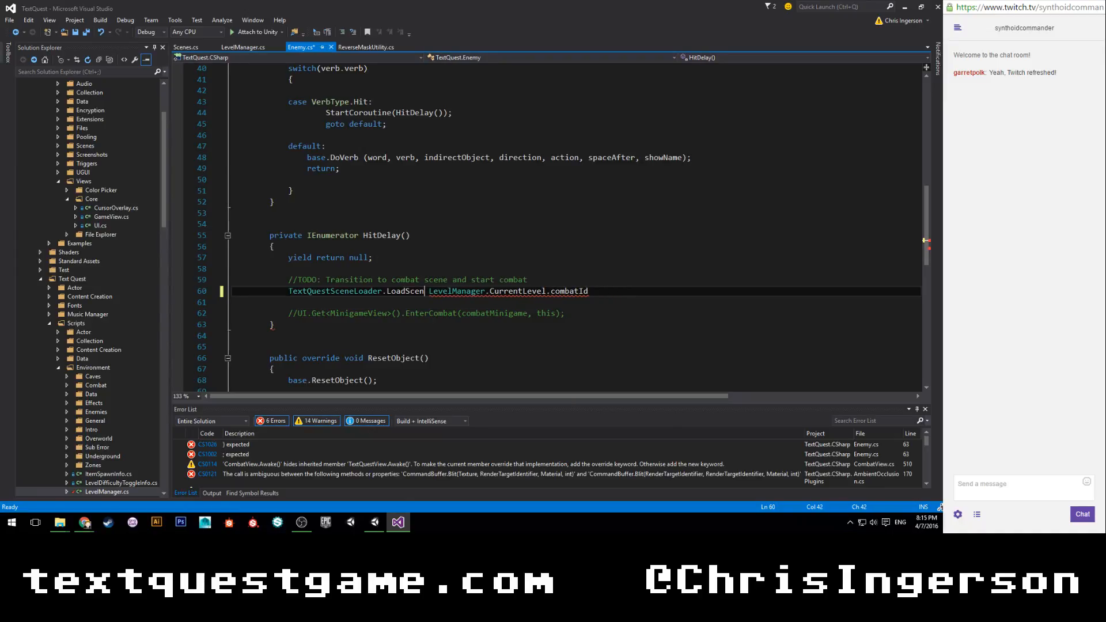
Call LoadScene on TextQuestSceneLoader, opening its parenthesis directly before LevelManager.CurrentLevel.combatId.
{"action": "type", "text": "r.l"}
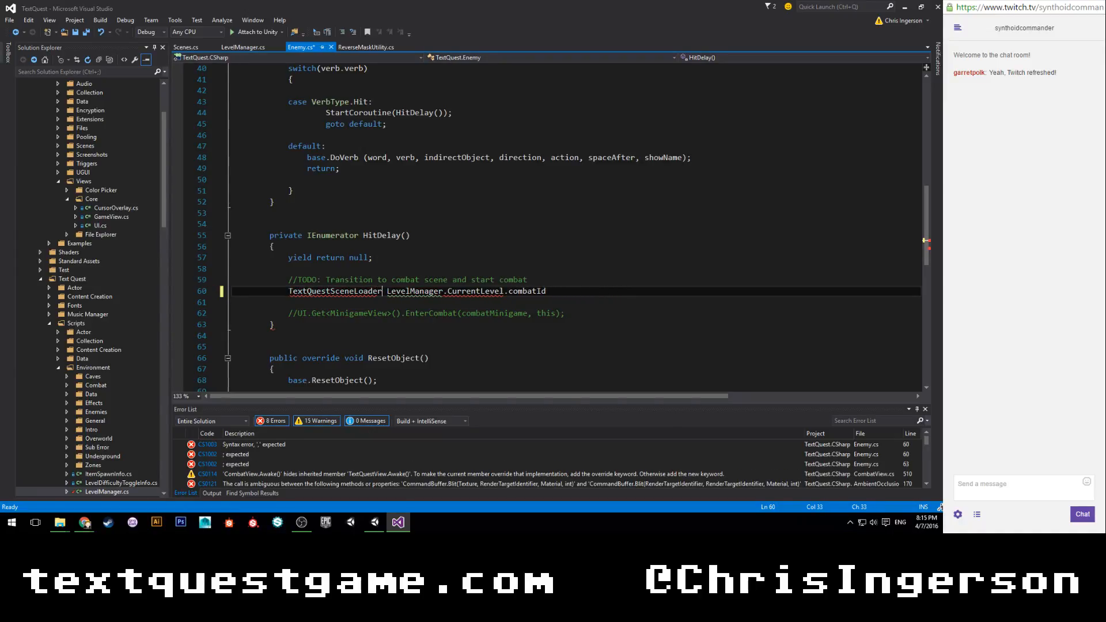
{"action": "type", "text": "oad"}
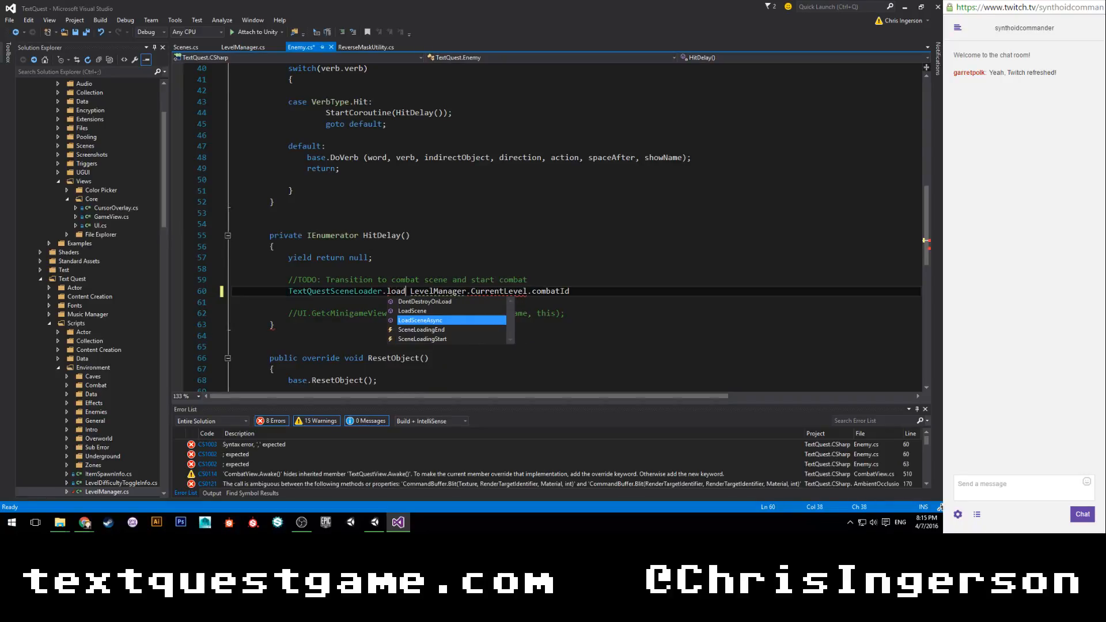
{"action": "key", "text": "Up"}
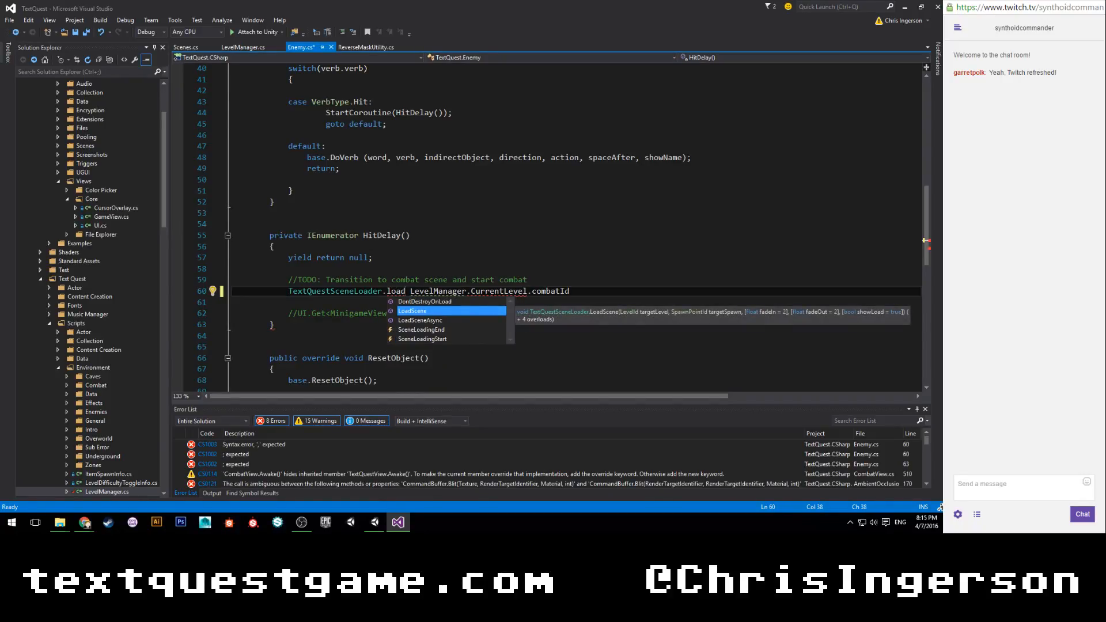
{"action": "type", "text": "("}
{"action": "key", "text": "ctrl+space"}
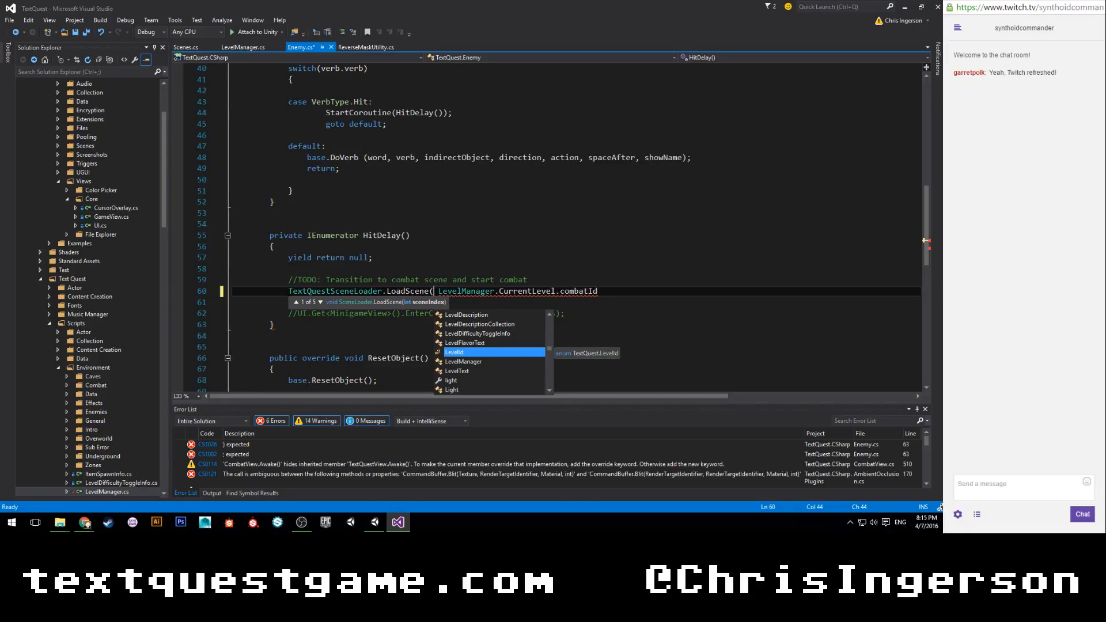
{"action": "key", "text": "Down"}
{"action": "key", "text": "Down"}
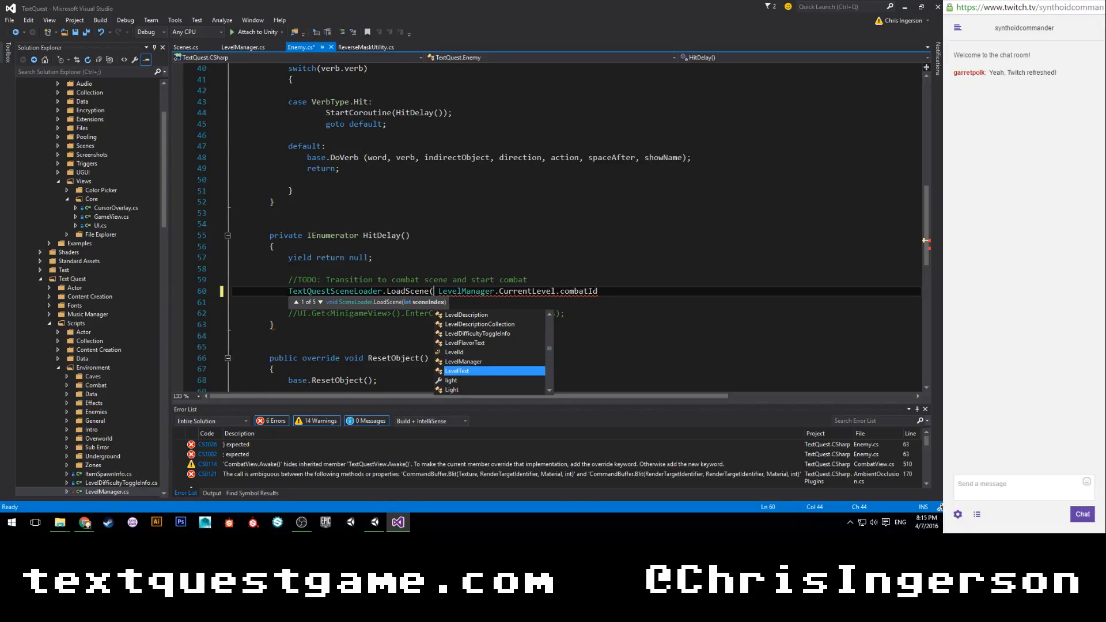
{"action": "key", "text": "Up"}
{"action": "key", "text": "Right"}
{"action": "key", "text": "BackSpace"}
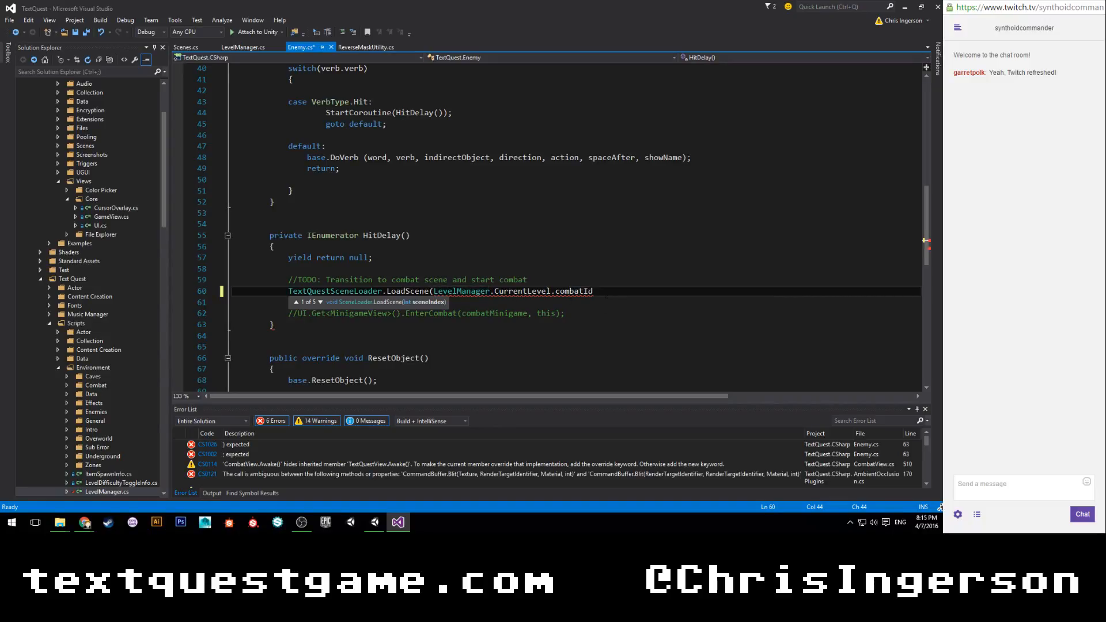
Close the LoadScene call after combatId with a parenthesis and a semicolon.
{"action": "key", "text": "End"}
{"action": "type", "text": ","}
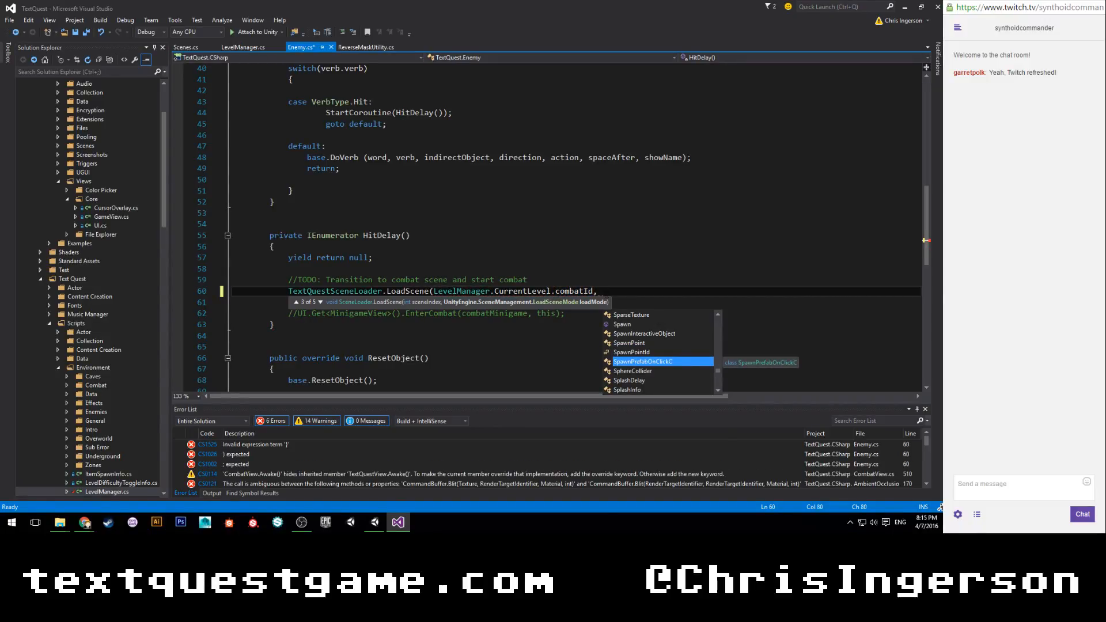
{"action": "key", "text": "BackSpace"}
{"action": "key", "text": "BackSpace"}
{"action": "type", "text": ")"}
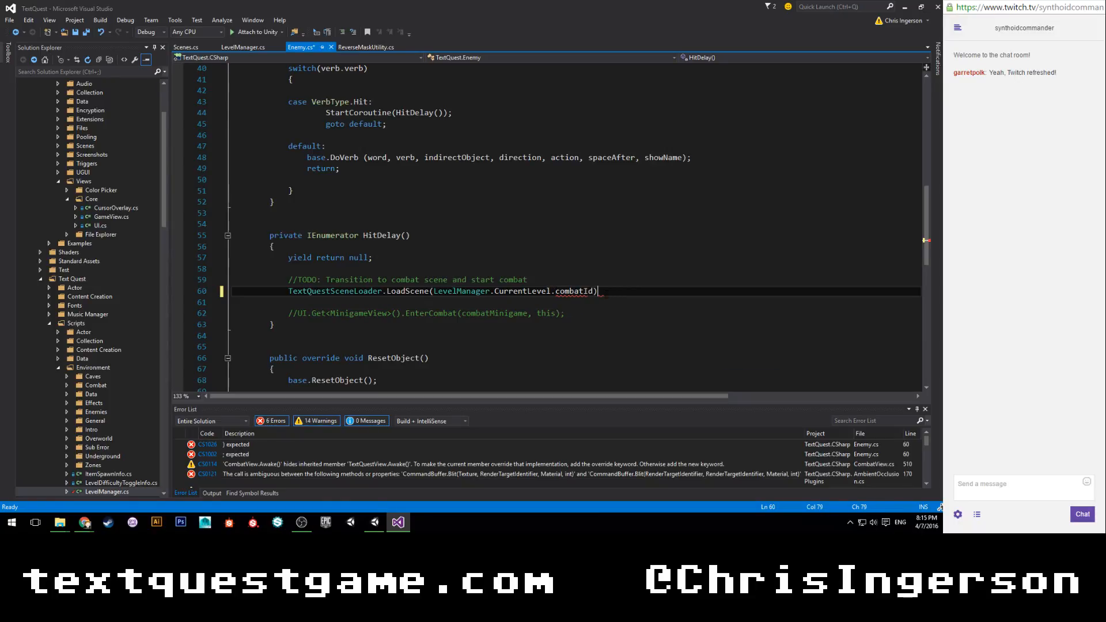
{"action": "type", "text": ";"}
Add SpawnPointId.None as the second argument of the LoadScene call and save Enemy.cs.
{"action": "key", "text": "Left"}
{"action": "key", "text": "Left"}
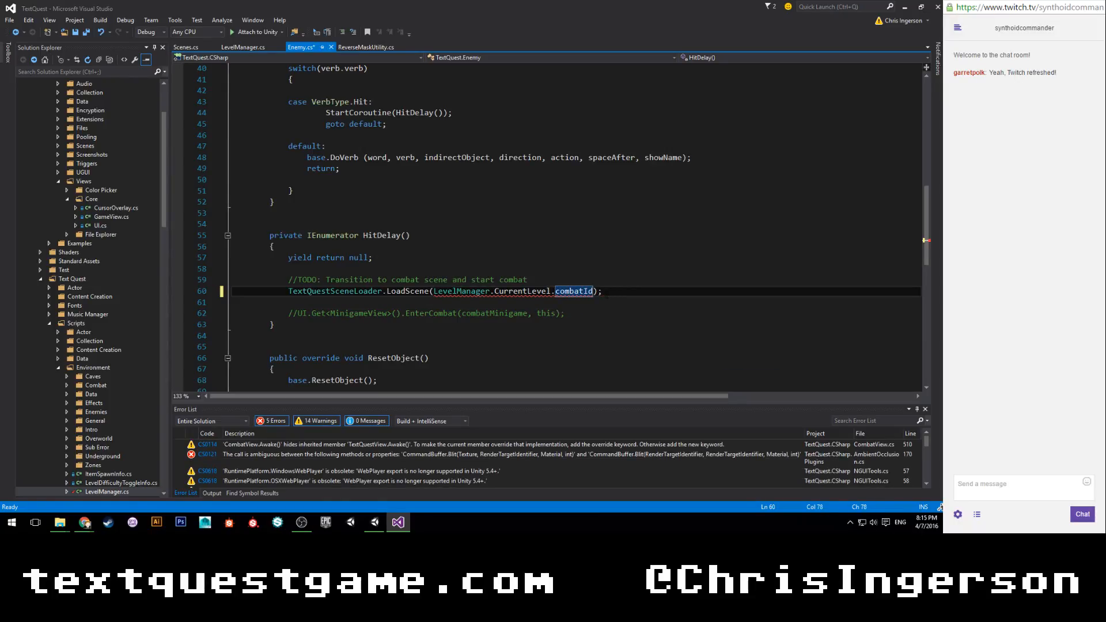
{"action": "type", "text": ","}
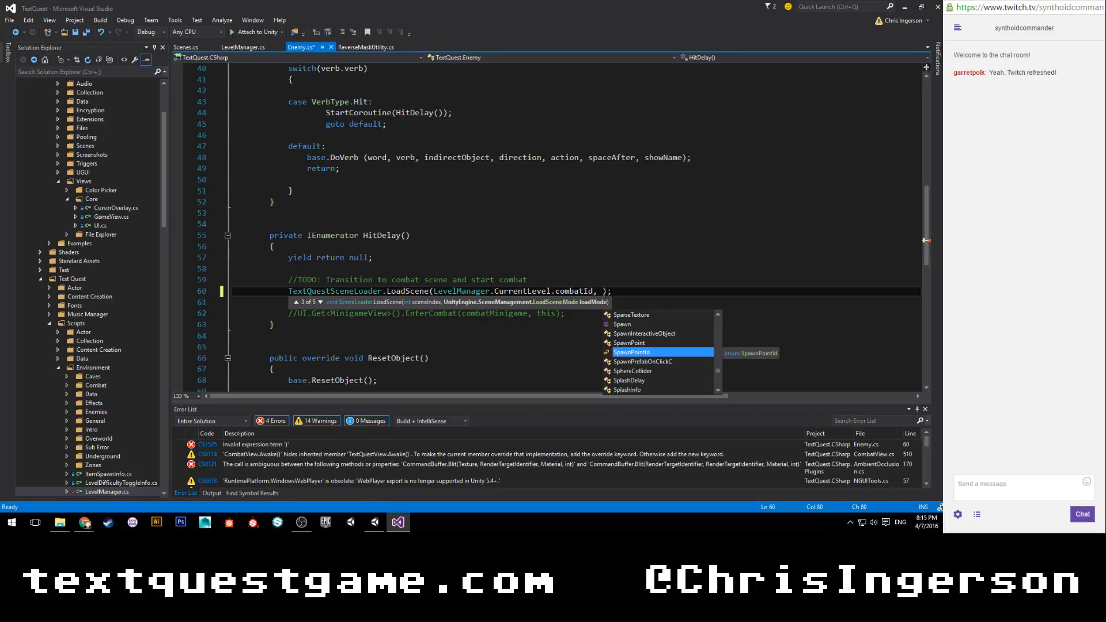
{"action": "key", "text": "Down"}
{"action": "key", "text": "Up"}
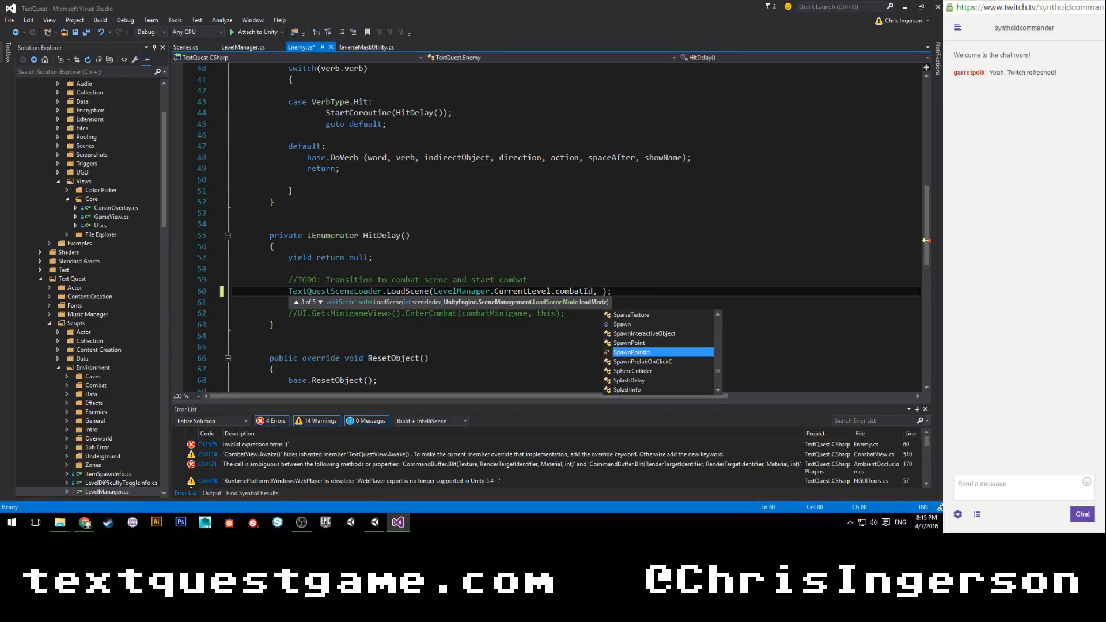
{"action": "type", "text": "."}
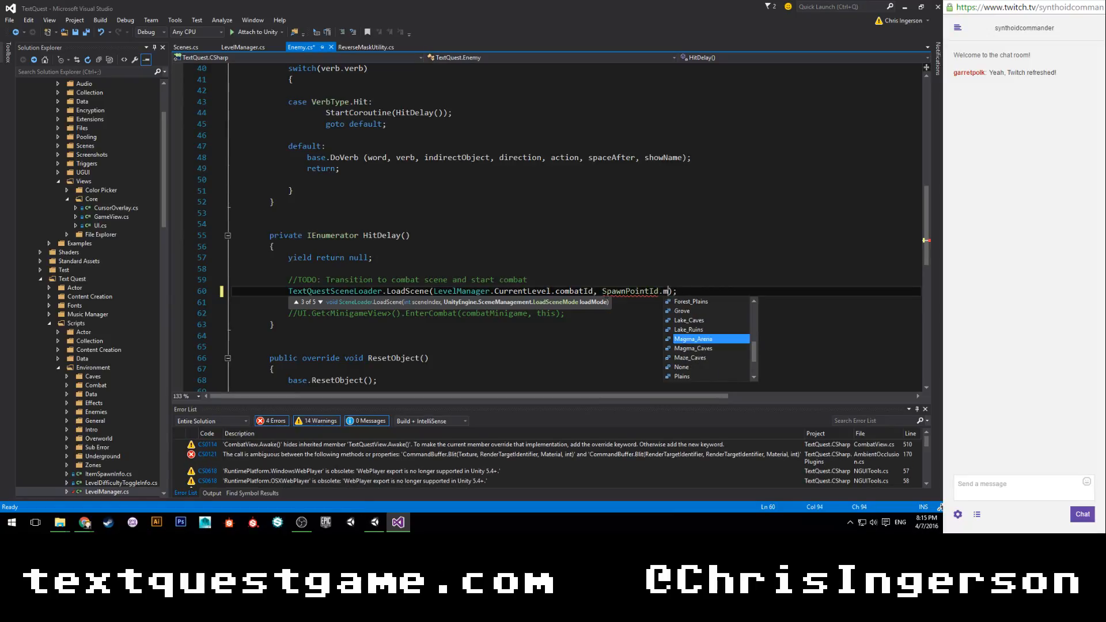
{"action": "type", "text": "no"}
{"action": "key", "text": "Tab"}
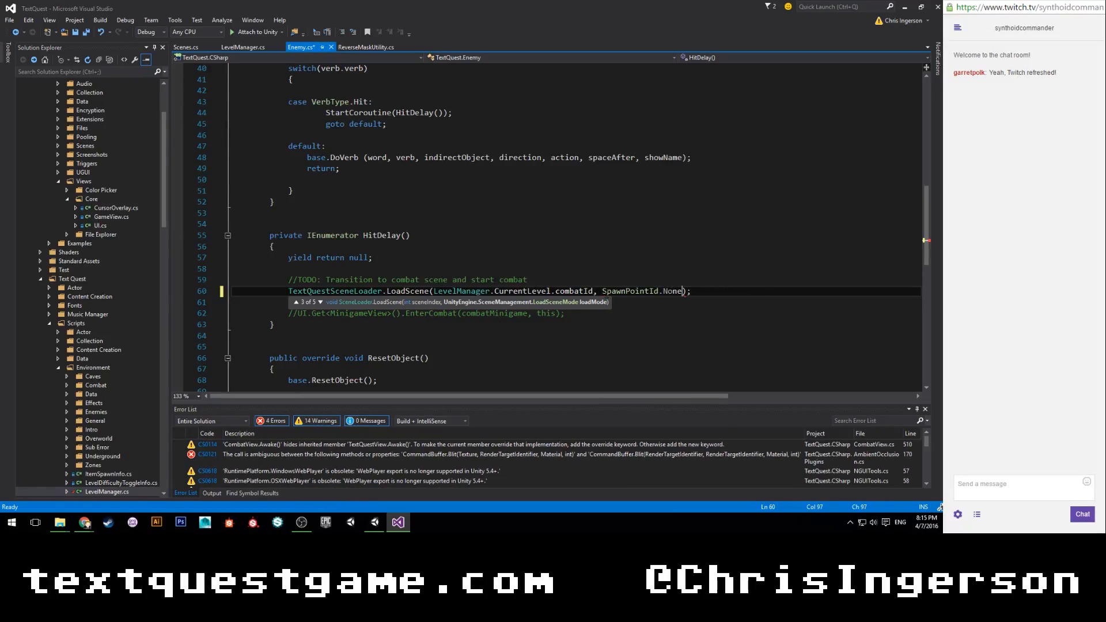
{"action": "key", "text": "End"}
{"action": "key", "text": "ctrl+s"}
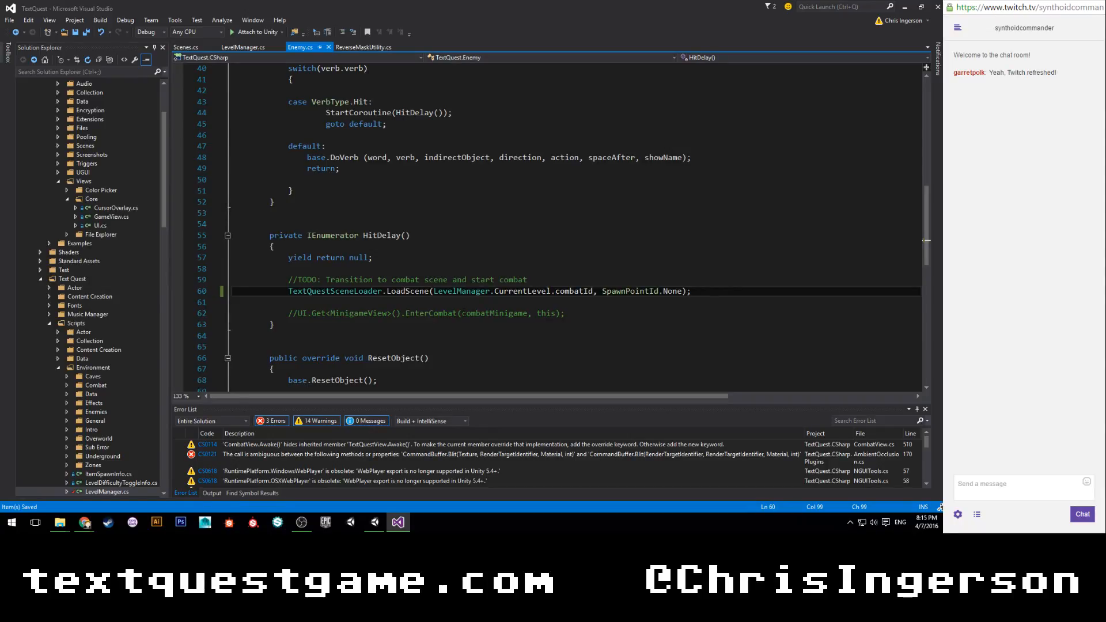
Switch to Unity and try to set the Sewers object's Combat Id to Sewer Combat.
{"action": "left_click", "coordinate": [374, 521]}
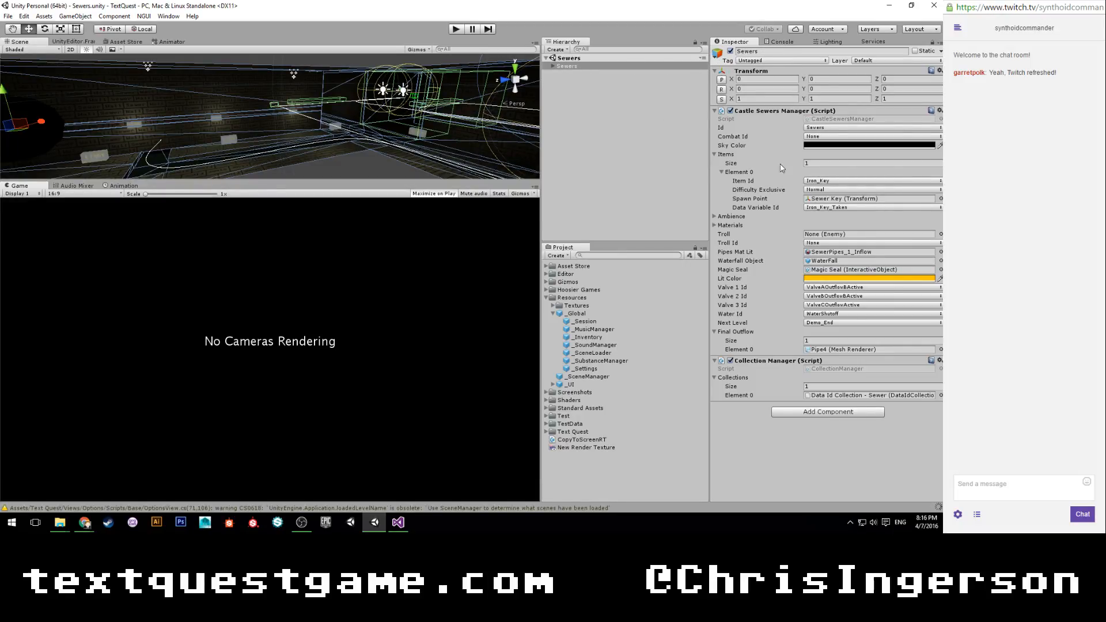
{"action": "left_click", "coordinate": [824, 136]}
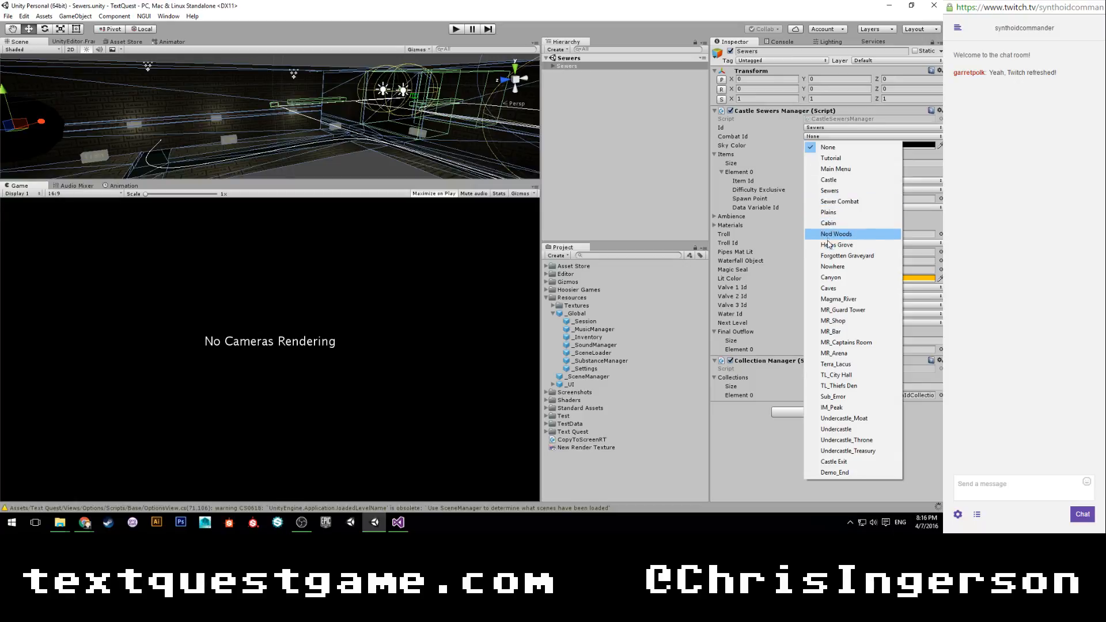
{"action": "left_click", "coordinate": [838, 203]}
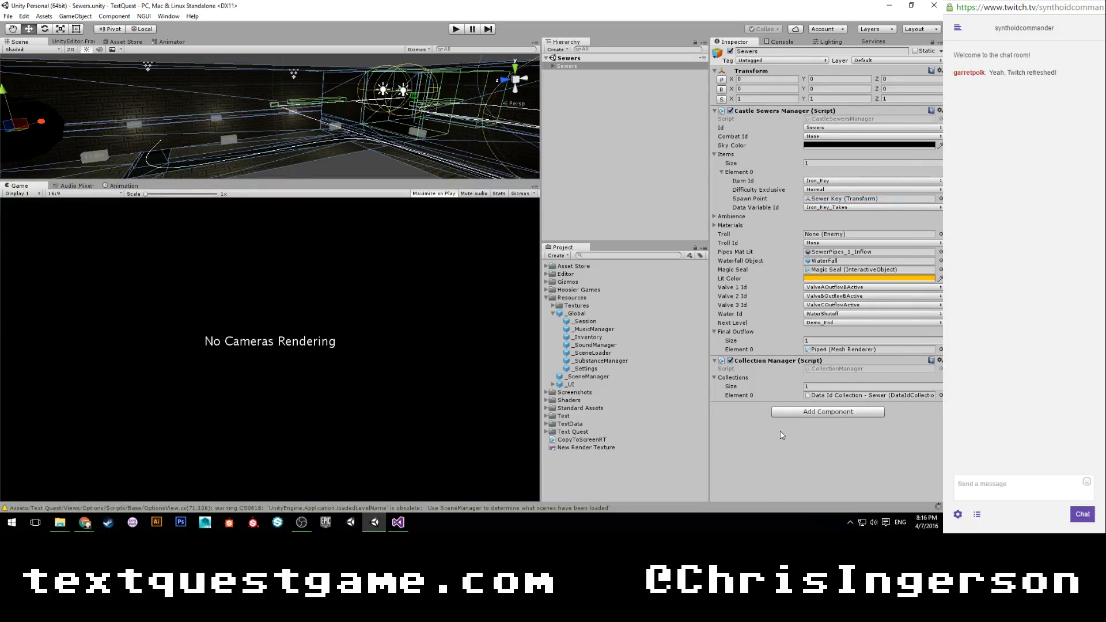
Switch back to Visual Studio, search the solution for "scenes" and open Scenes.cs from the Data folder.
{"action": "left_click", "coordinate": [398, 522]}
{"action": "left_click", "coordinate": [69, 73]}
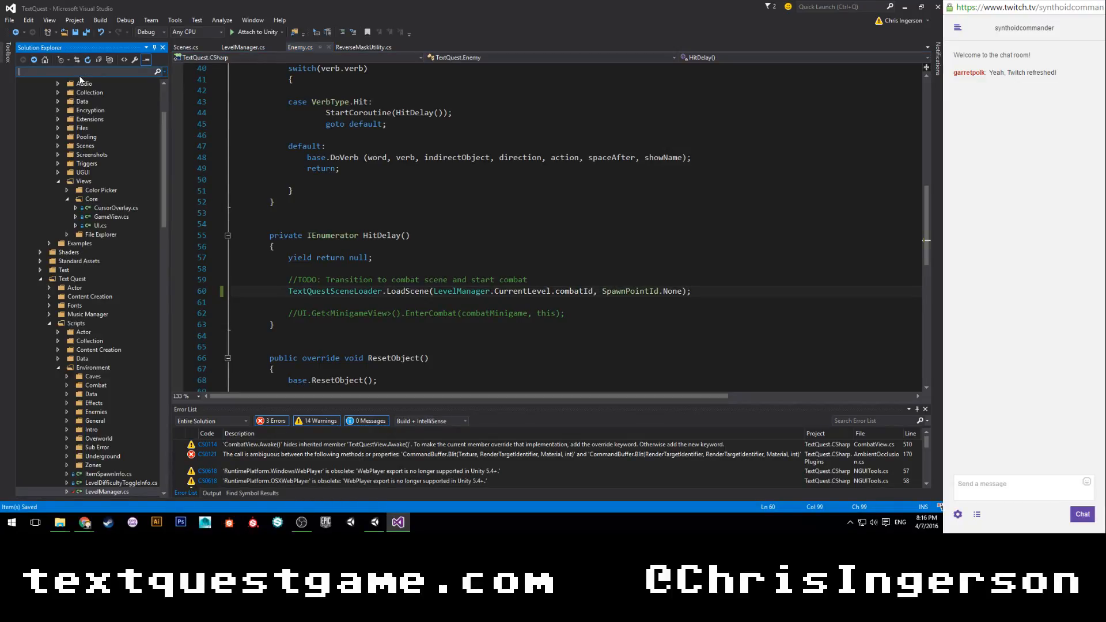
{"action": "type", "text": "scenes"}
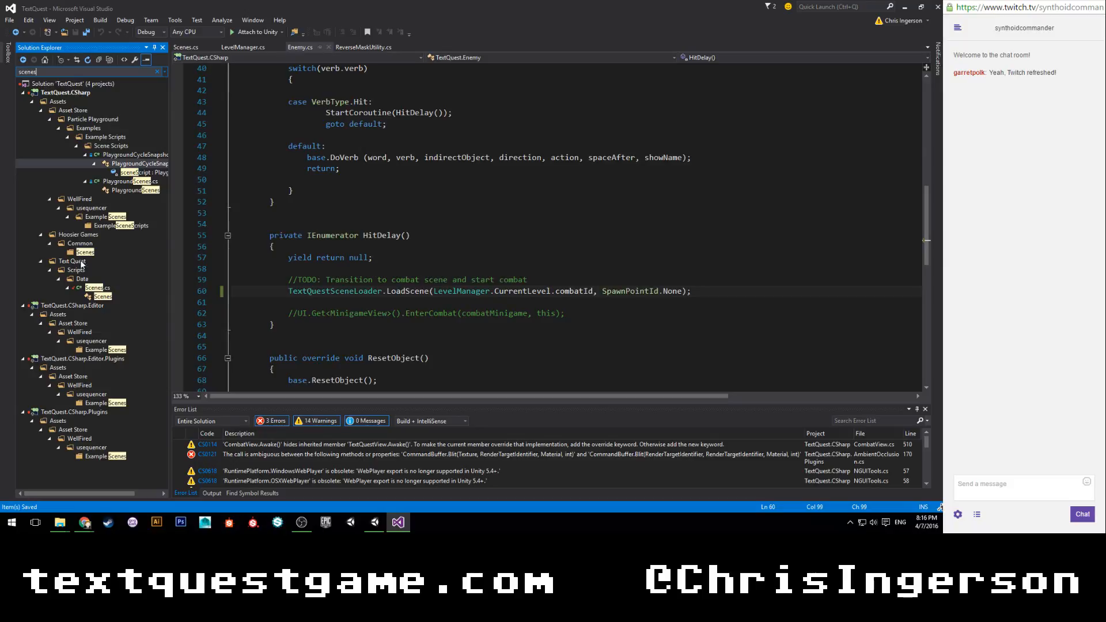
{"action": "double_click", "coordinate": [96, 288]}
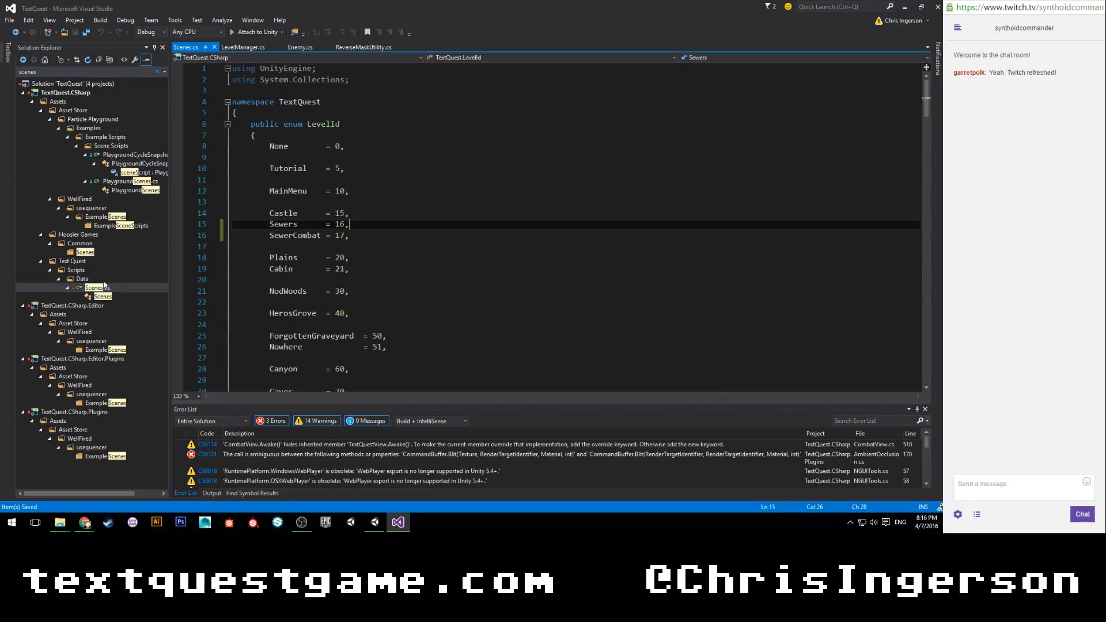
Clear the solution search and declare a public const string SewerCombat below Sewers in the Scenes class.
{"action": "left_click", "coordinate": [157, 72]}
{"action": "scroll", "coordinate": [361, 264], "scroll_direction": "down", "scroll_amount": 3}
{"action": "scroll", "coordinate": [361, 263], "scroll_direction": "down", "scroll_amount": 12}
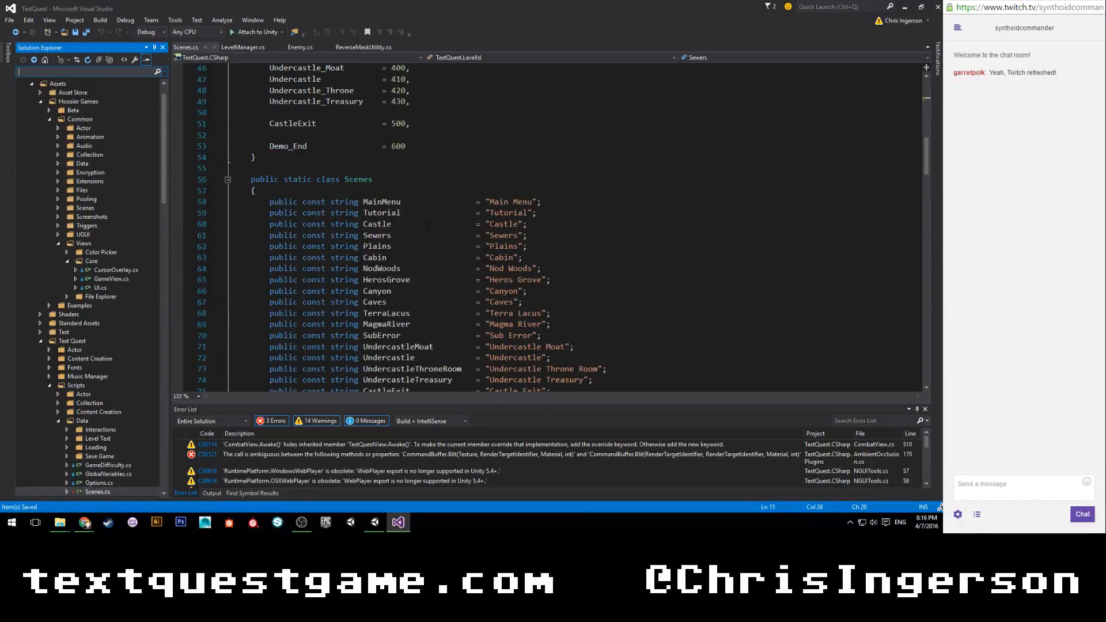
{"action": "scroll", "coordinate": [427, 226], "scroll_direction": "down", "scroll_amount": 1}
{"action": "left_click", "coordinate": [542, 201]}
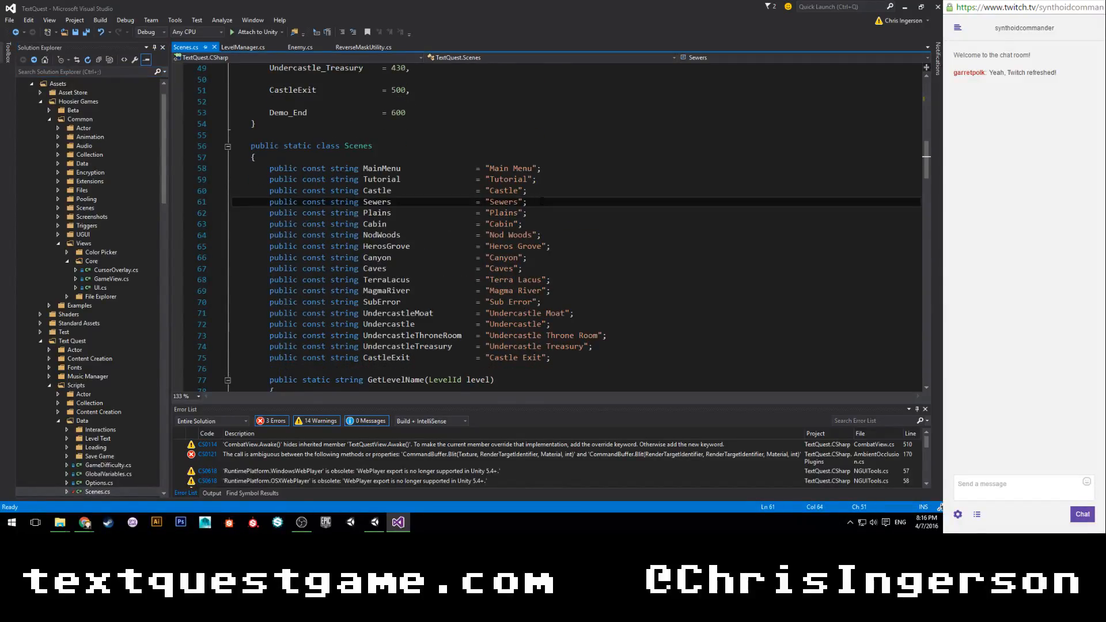
{"action": "key", "text": "Return"}
{"action": "type", "text": "public "}
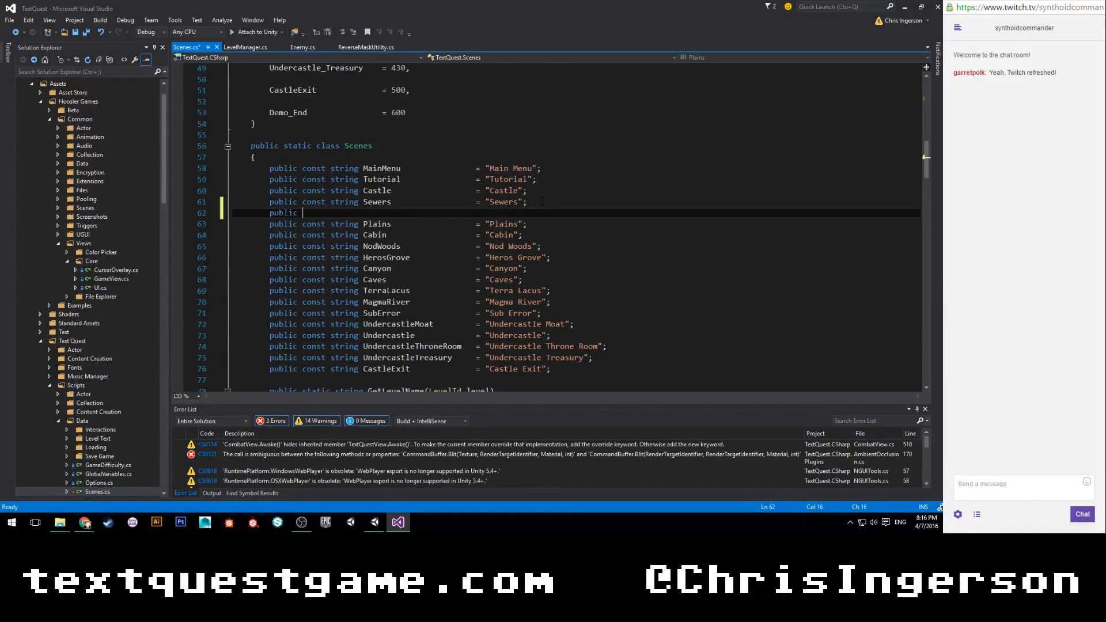
{"action": "type", "text": "const string Se"}
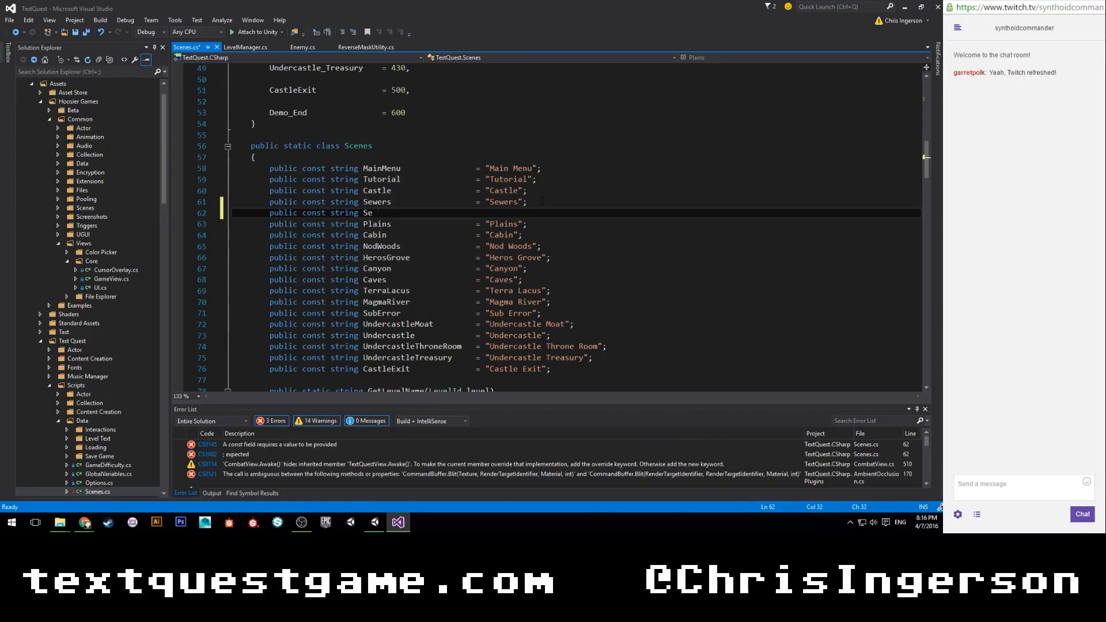
{"action": "type", "text": "werCombat"}
Assign the value "Sewer Combat" to the SewerCombat constant, aligned with the other constants, and save Scenes.cs.
{"action": "key", "text": "Tab"}
{"action": "key", "text": "Tab"}
{"action": "key", "text": "Tab"}
{"action": "key", "text": "Tab"}
{"action": "type", "text": "= \"\";"}
{"action": "key", "text": "Left"}
{"action": "key", "text": "Left"}
{"action": "key", "text": "Left"}
{"action": "key", "text": "Left"}
{"action": "key", "text": "Tab"}
{"action": "key", "text": "Tab"}
{"action": "type", "text": "Sewer Combat"}
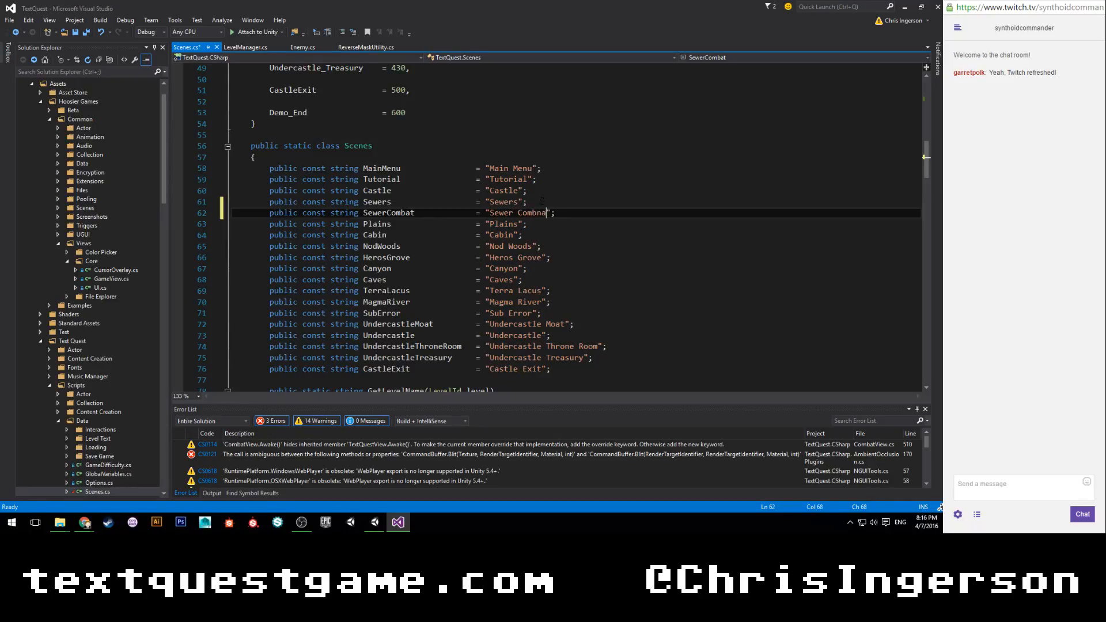
{"action": "key", "text": "ctrl+s"}
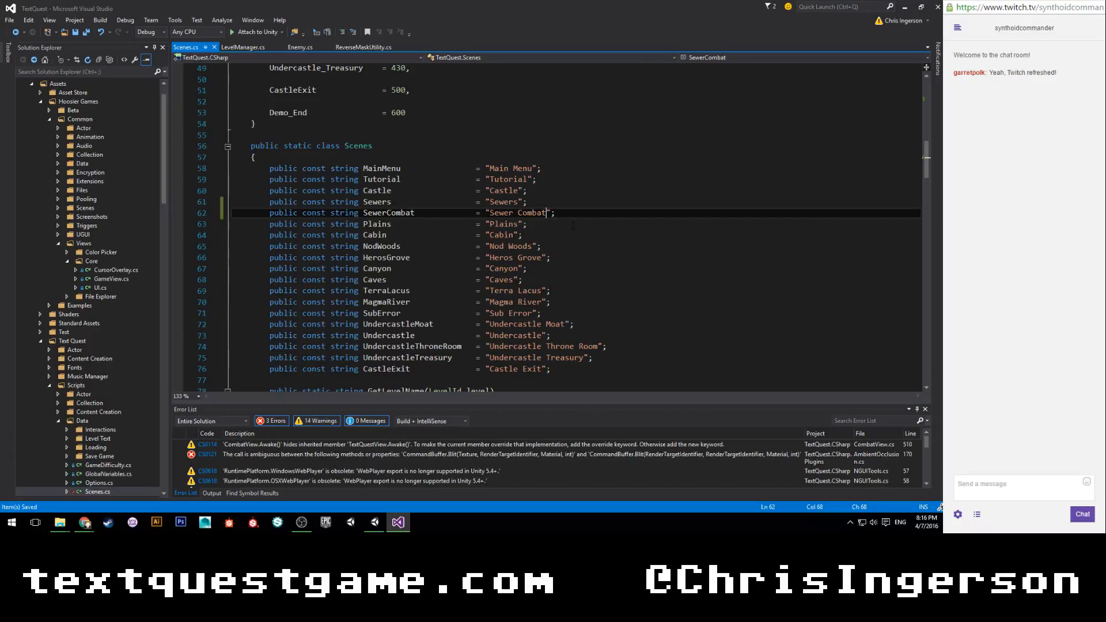
Add a LevelId.SewerCombat case returning SewerCombat after the Sewers case in GetLevelName, and save the file.
{"action": "scroll", "coordinate": [572, 226], "scroll_direction": "down", "scroll_amount": 9}
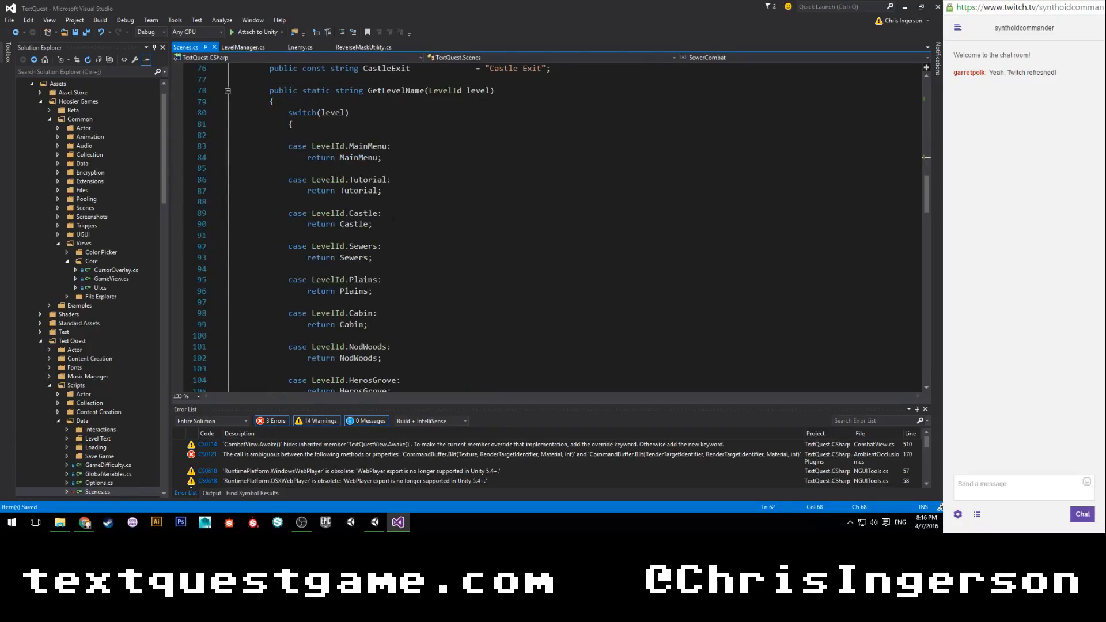
{"action": "scroll", "coordinate": [391, 249], "scroll_direction": "down", "scroll_amount": 1}
{"action": "left_click", "coordinate": [398, 219]}
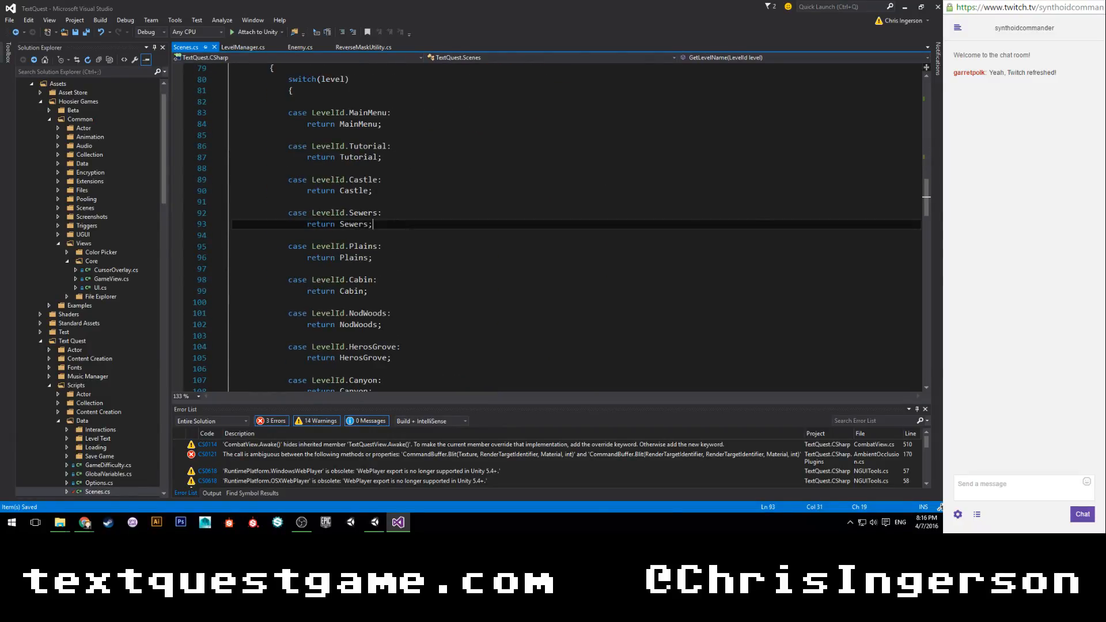
{"action": "key", "text": "Return"}
{"action": "key", "text": "Return"}
{"action": "type", "text": "cas"}
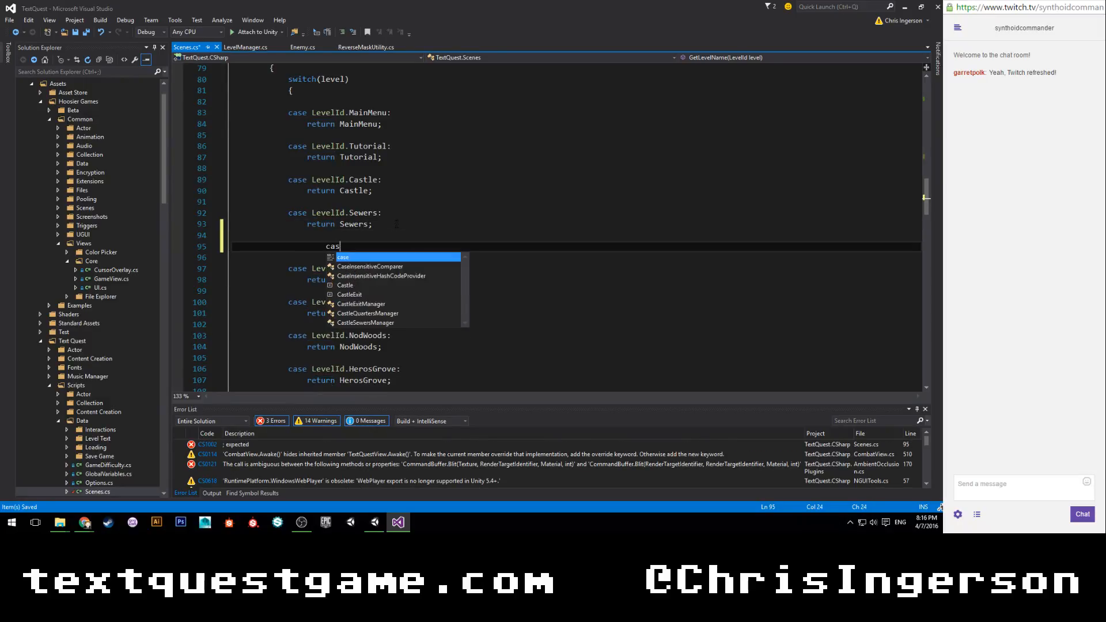
{"action": "type", "text": "e LevelId.se"}
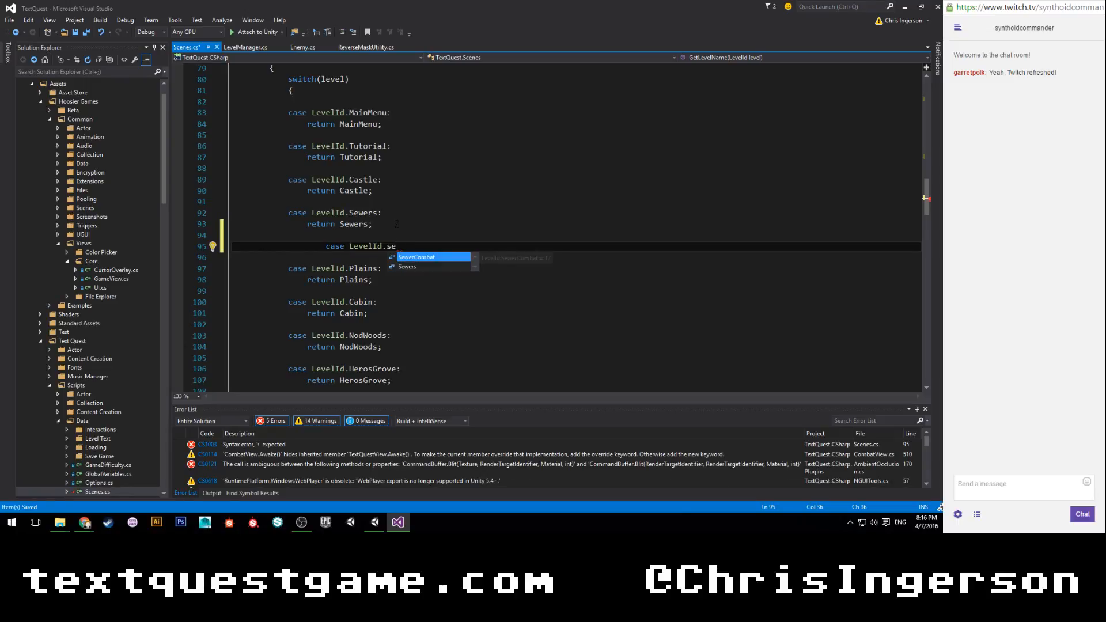
{"action": "key", "text": "Tab"}
{"action": "key", "text": "Return"}
{"action": "type", "text": "return sewer"}
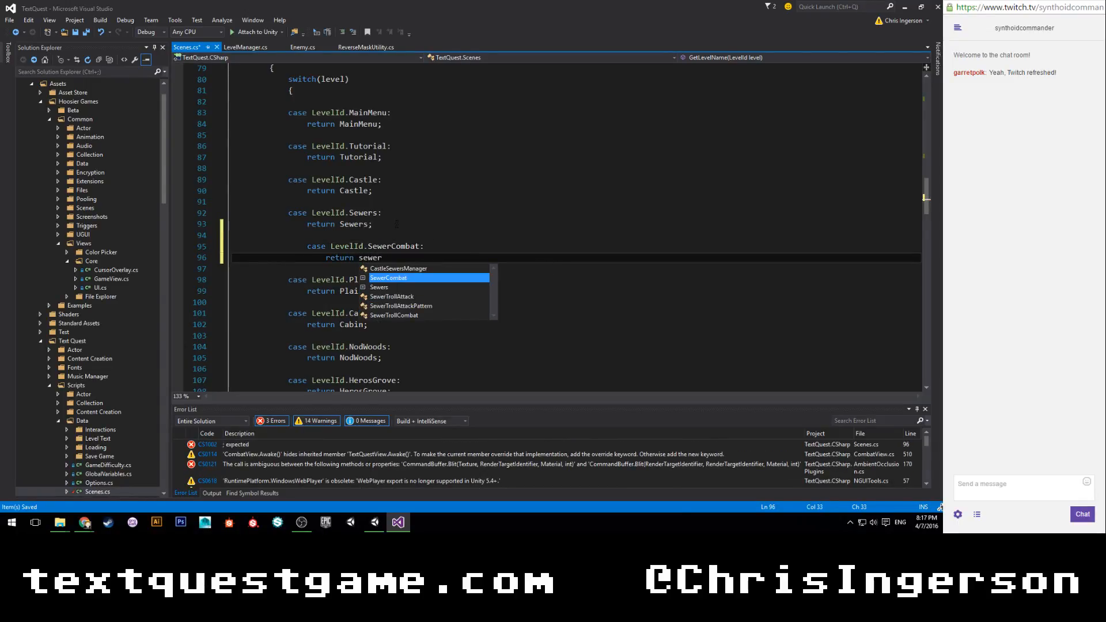
{"action": "type", "text": ";"}
{"action": "key", "text": "ctrl+s"}
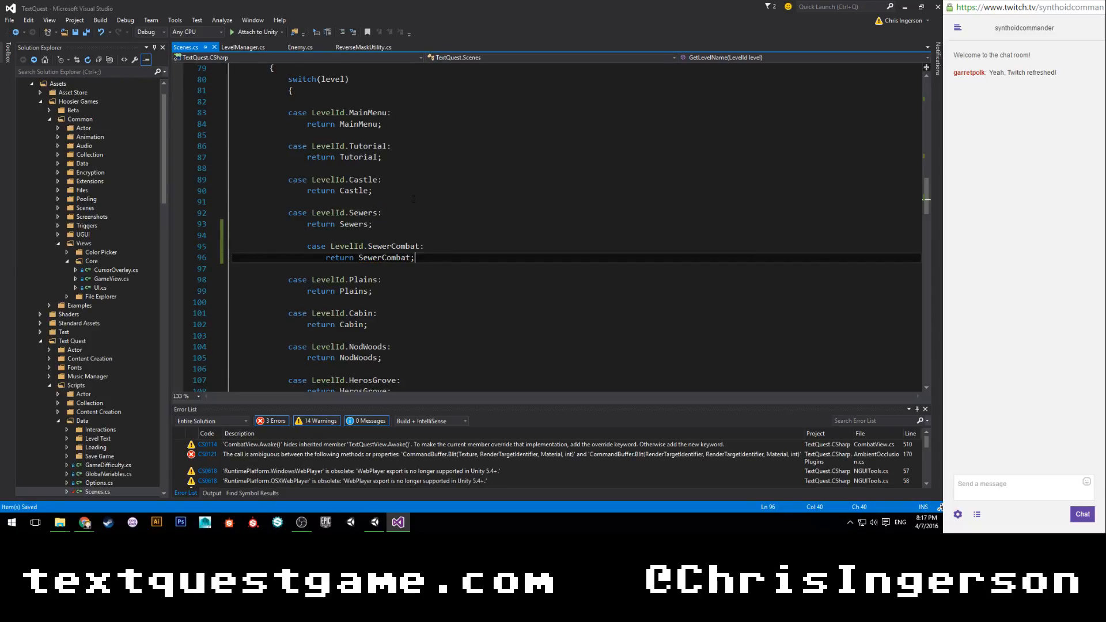
Review the LevelId enum, the scene name constants and the GetLevelName and GetLevelId switches in Scenes.cs.
{"action": "scroll", "coordinate": [547, 225], "scroll_direction": "up", "scroll_amount": 12}
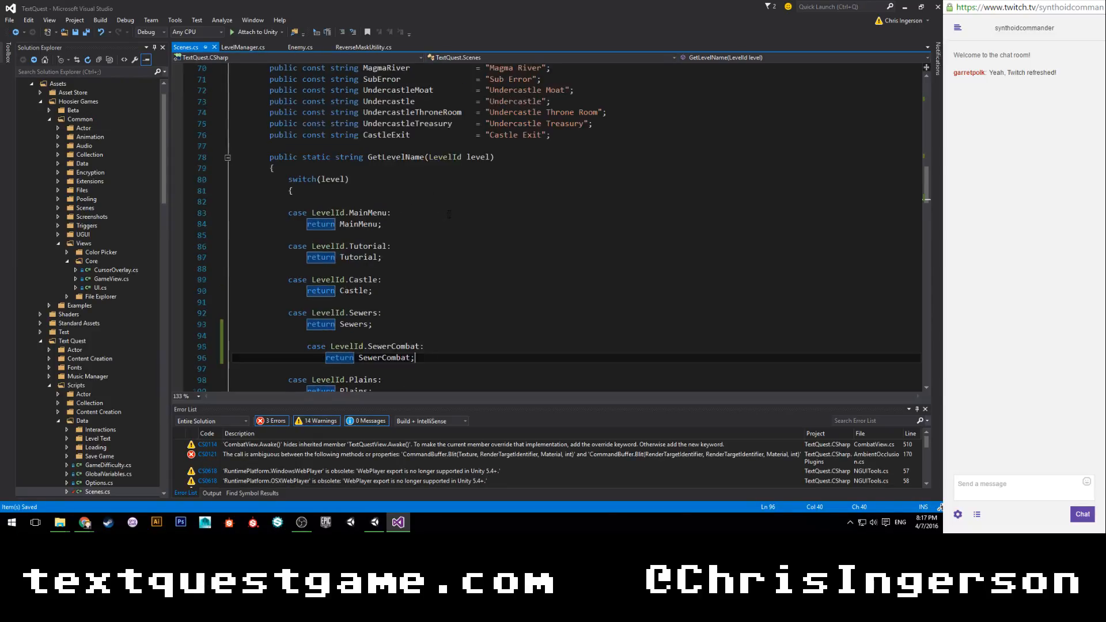
{"action": "scroll", "coordinate": [459, 145], "scroll_direction": "down", "scroll_amount": 4}
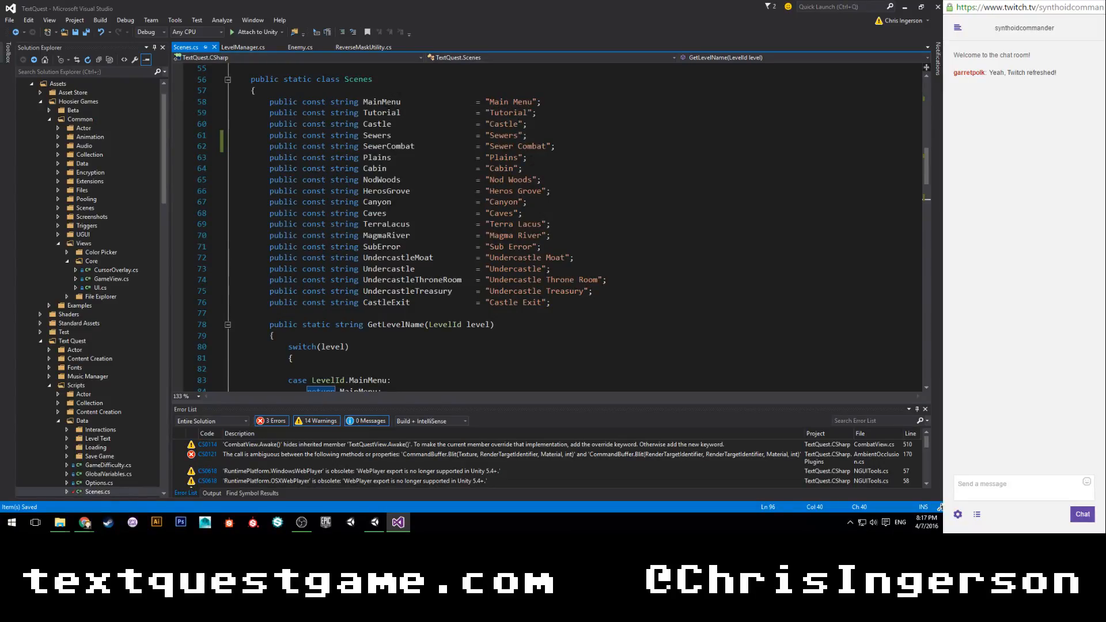
{"action": "scroll", "coordinate": [547, 225], "scroll_direction": "up", "scroll_amount": 16}
{"action": "scroll", "coordinate": [547, 224], "scroll_direction": "up", "scroll_amount": 2}
{"action": "scroll", "coordinate": [548, 224], "scroll_direction": "down", "scroll_amount": 1}
{"action": "scroll", "coordinate": [425, 218], "scroll_direction": "down", "scroll_amount": 20}
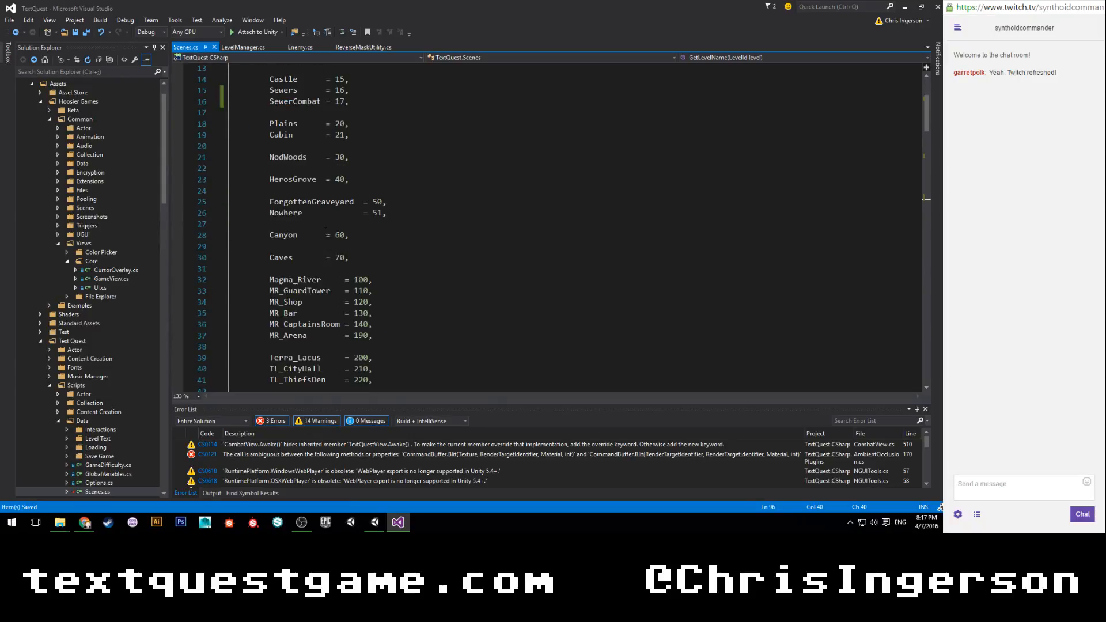
{"action": "scroll", "coordinate": [426, 219], "scroll_direction": "down", "scroll_amount": 15}
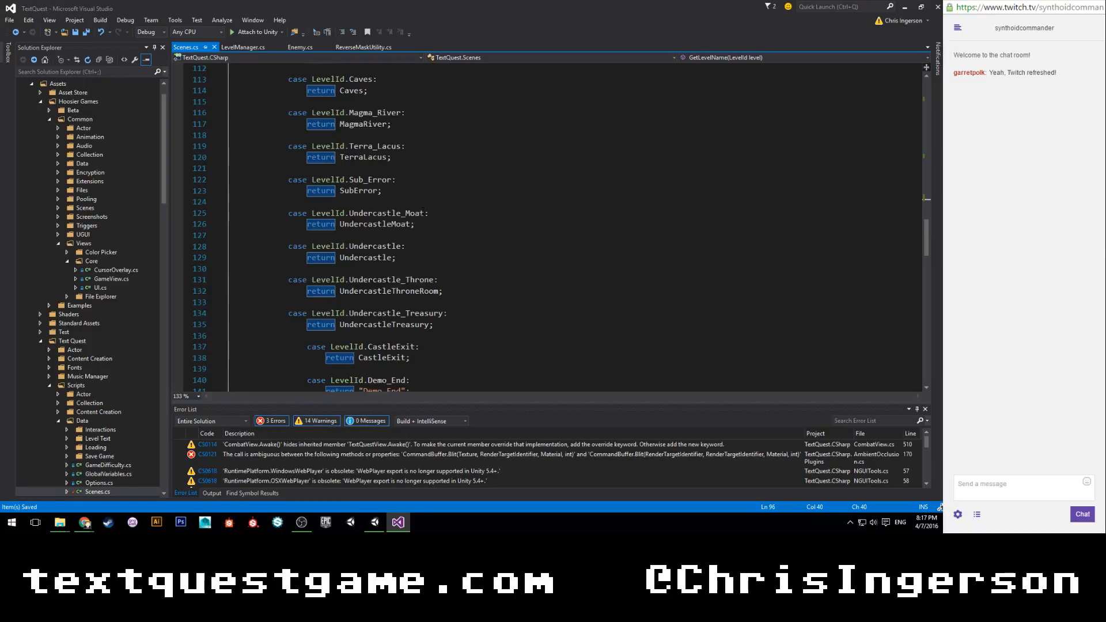
{"action": "scroll", "coordinate": [422, 209], "scroll_direction": "down", "scroll_amount": 12}
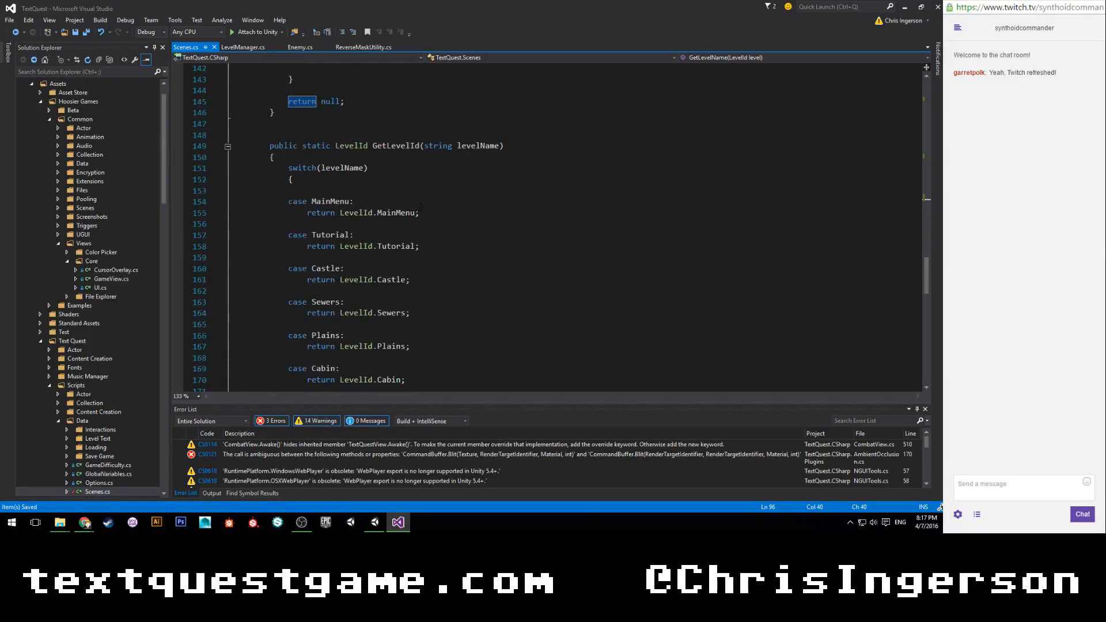
{"action": "scroll", "coordinate": [420, 207], "scroll_direction": "down", "scroll_amount": 1}
{"action": "left_click", "coordinate": [422, 179]}
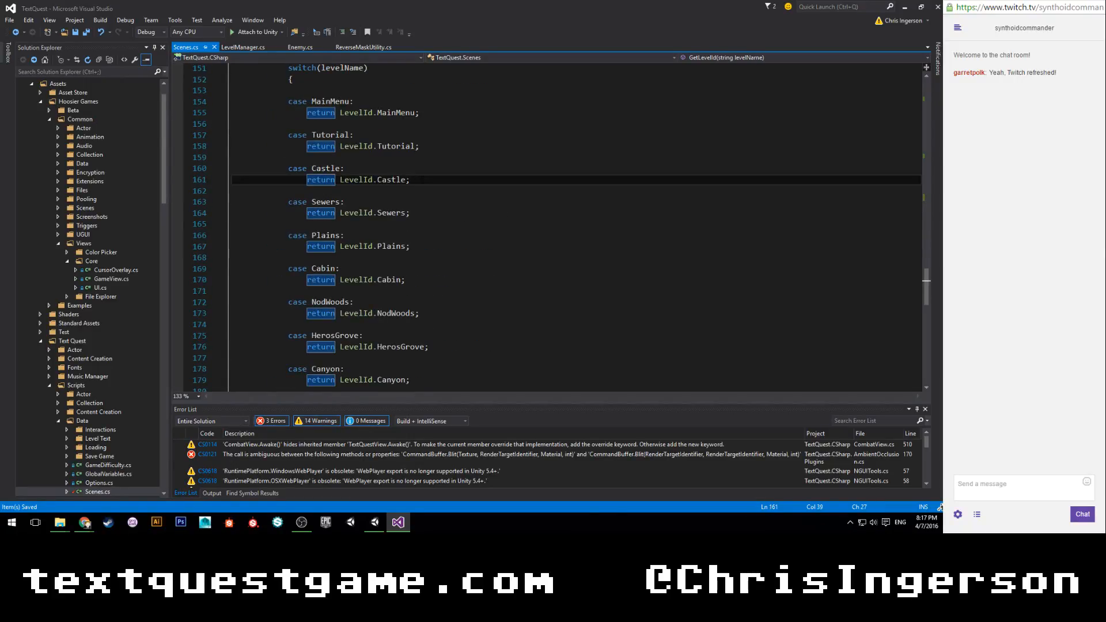
{"action": "key", "text": "Return"}
{"action": "key", "text": "Return"}
{"action": "type", "text": "case"}
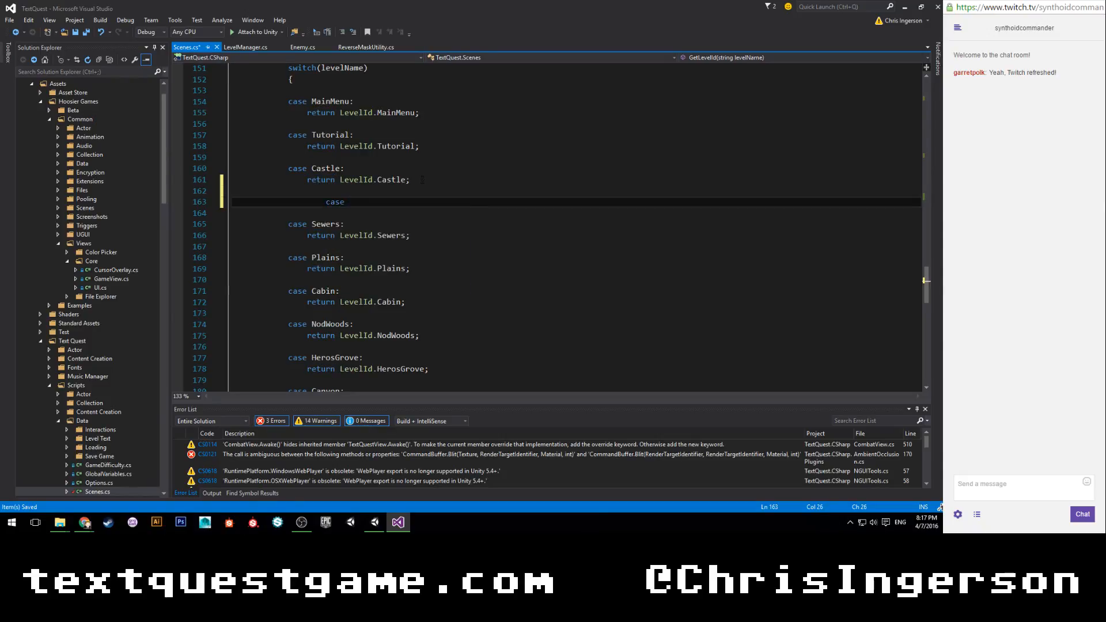
{"action": "key", "text": "BackSpace"}
{"action": "key", "text": "BackSpace"}
{"action": "key", "text": "BackSpace"}
{"action": "key", "text": "BackSpace"}
{"action": "key", "text": "BackSpace"}
{"action": "key", "text": "BackSpace"}
{"action": "key", "text": "BackSpace"}
{"action": "key", "text": "BackSpace"}
{"action": "key", "text": "BackSpace"}
{"action": "key", "text": "BackSpace"}
{"action": "key", "text": "BackSpace"}
{"action": "key", "text": "BackSpace"}
{"action": "key", "text": "BackSpace"}
{"action": "key", "text": "BackSpace"}
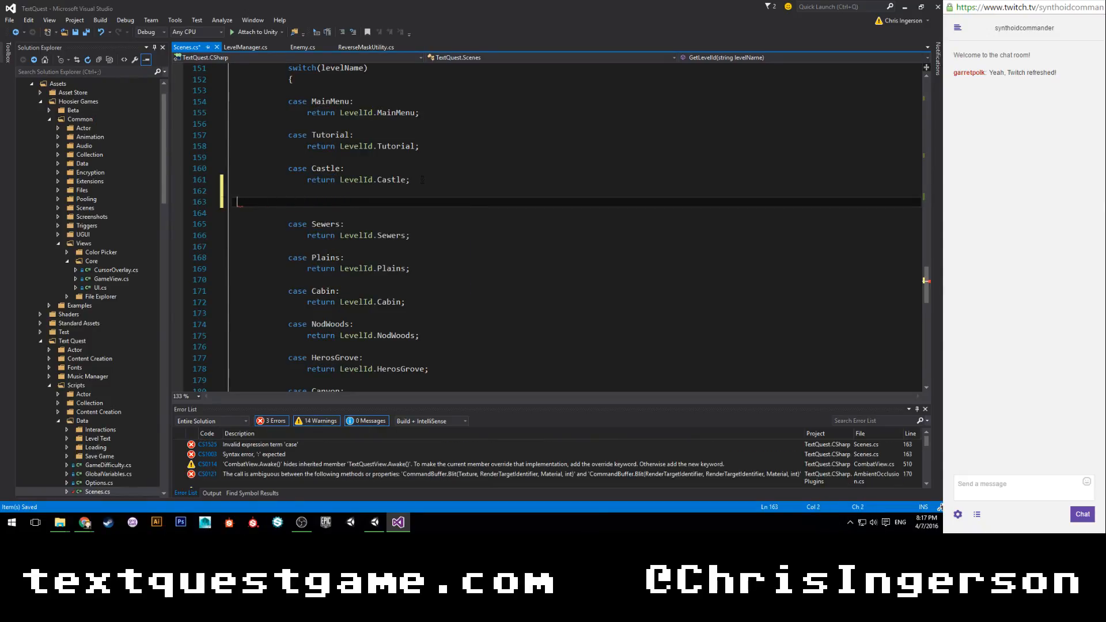
{"action": "key", "text": "BackSpace"}
{"action": "key", "text": "BackSpace"}
{"action": "key", "text": "BackSpace"}
Add a SewerCombat case label after the Sewers case in the GetLevelId switch.
{"action": "key", "text": "Down"}
{"action": "key", "text": "Down"}
{"action": "key", "text": "Down"}
{"action": "key", "text": "Return"}
{"action": "key", "text": "Return"}
{"action": "type", "text": "case Se"}
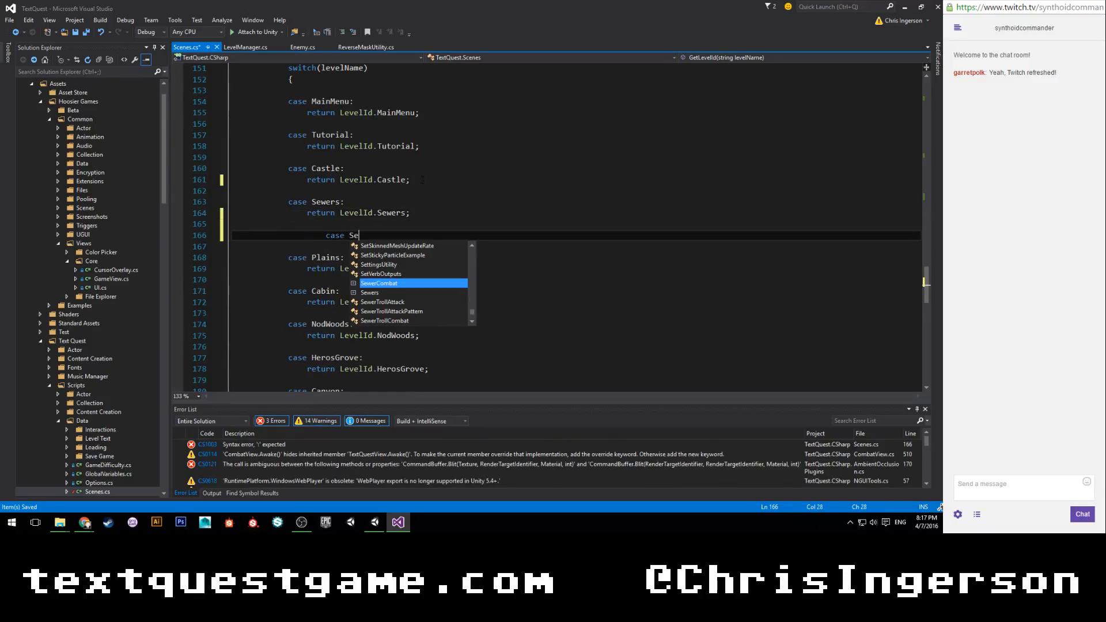
{"action": "key", "text": "BackSpace"}
{"action": "key", "text": "BackSpace"}
{"action": "key", "text": "BackSpace"}
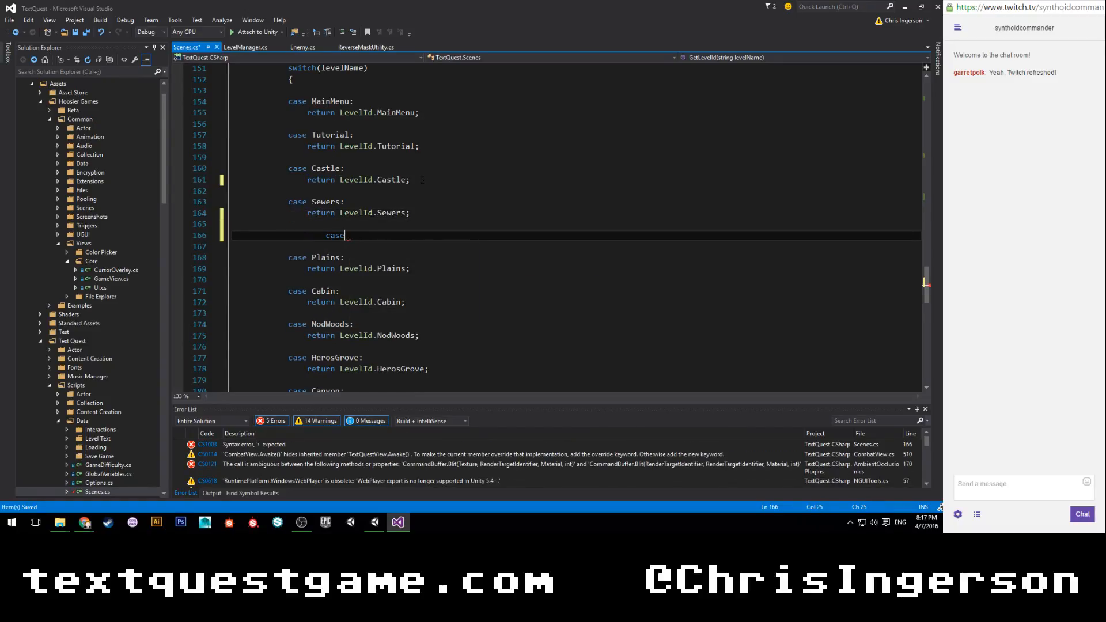
{"action": "type", "text": "Sewercombat:"}
{"action": "key", "text": "Return"}
Make the SewerCombat case in GetLevelId return LevelId.SewerCombat, and save Scenes.cs.
{"action": "type", "text": "return "}
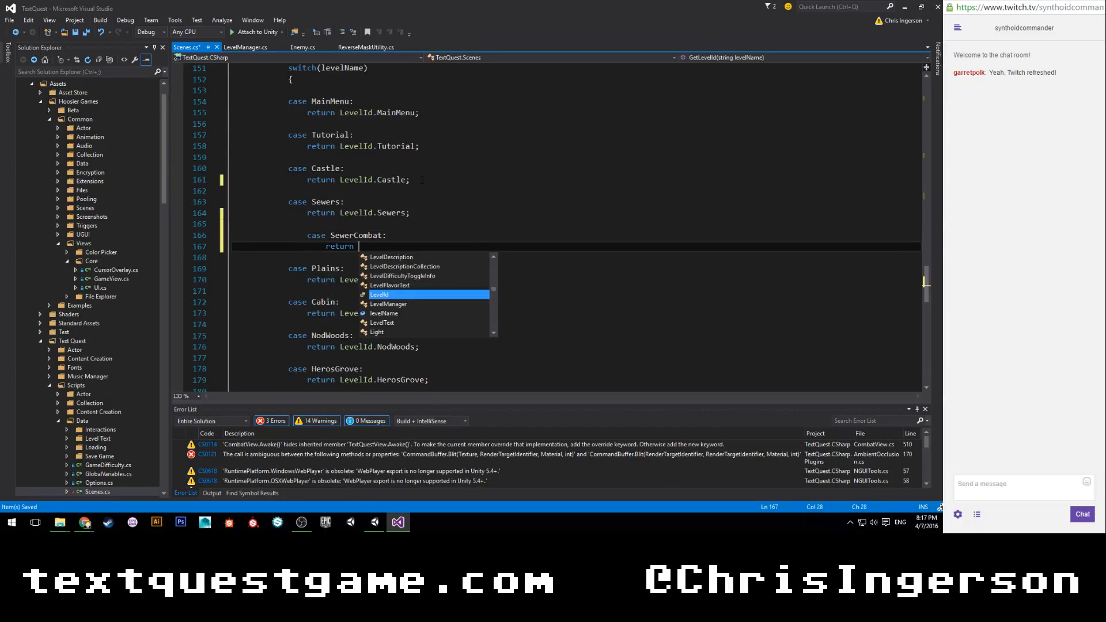
{"action": "type", "text": "levelName"}
{"action": "key", "text": "BackSpace"}
{"action": "key", "text": "BackSpace"}
{"action": "key", "text": "BackSpace"}
{"action": "key", "text": "BackSpace"}
{"action": "key", "text": "BackSpace"}
{"action": "key", "text": "BackSpace"}
{"action": "key", "text": "BackSpace"}
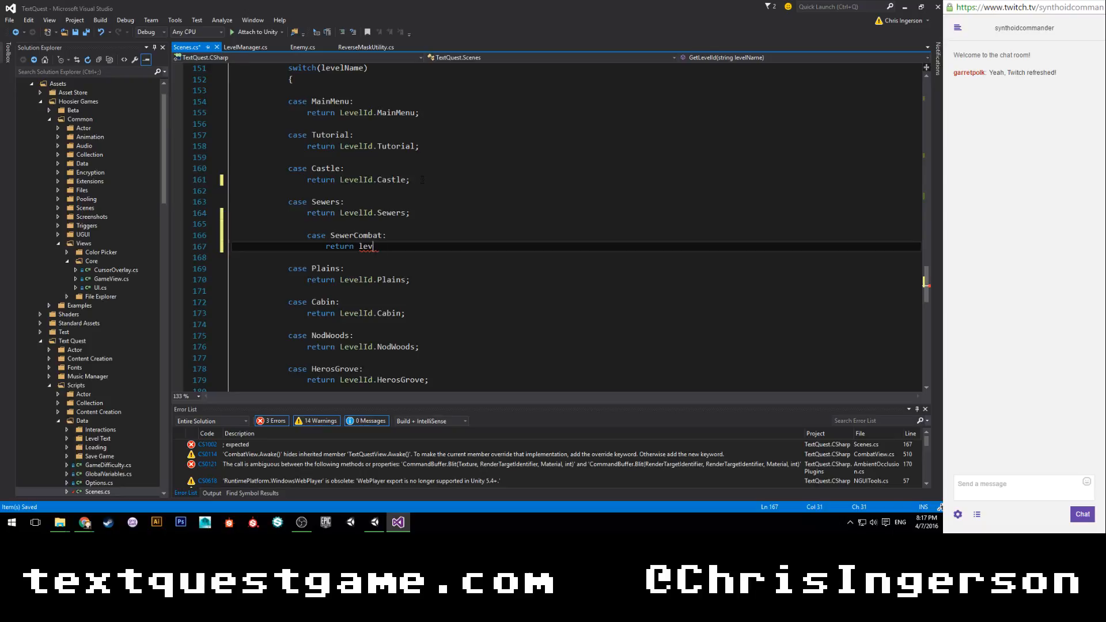
{"action": "type", "text": "levelId"}
{"action": "key", "text": "Tab"}
{"action": "type", "text": ".SewerCombat"}
{"action": "key", "text": "Tab"}
{"action": "key", "text": "ctrl+s"}
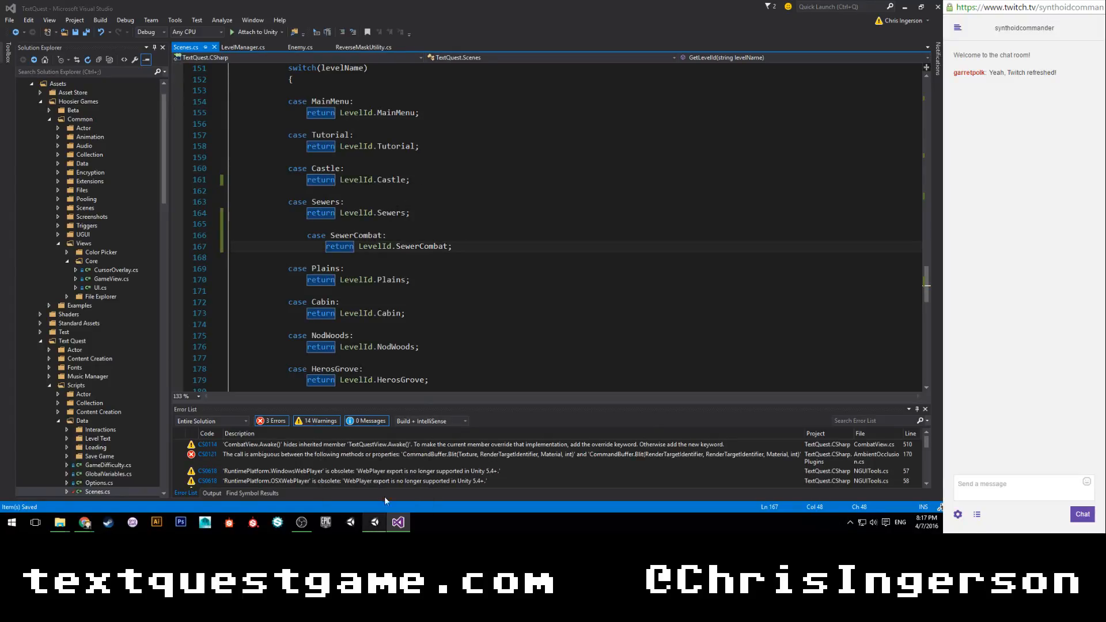
Switch to Unity and resize the layout with a narrower Inspector, wider Scene and Game views, and a taller Game view.
{"action": "left_click", "coordinate": [375, 523]}
{"action": "left_click", "coordinate": [381, 524]}
{"action": "left_click", "coordinate": [374, 522]}
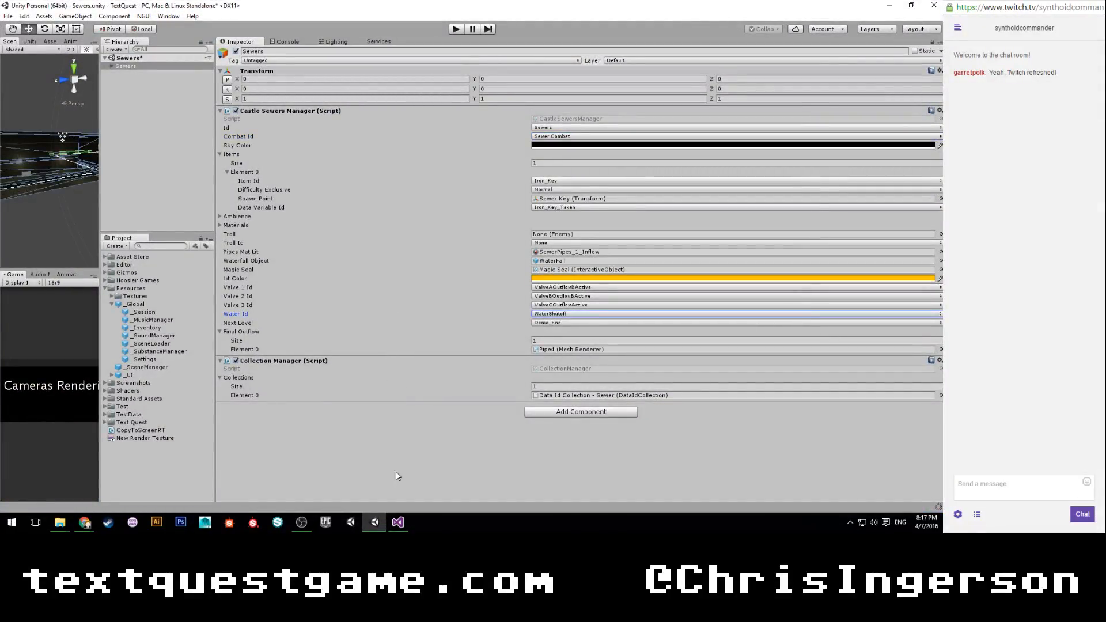
{"action": "left_click_drag", "start_coordinate": [216, 207], "coordinate": [660, 207]}
{"action": "left_click_drag", "start_coordinate": [98, 213], "coordinate": [543, 202]}
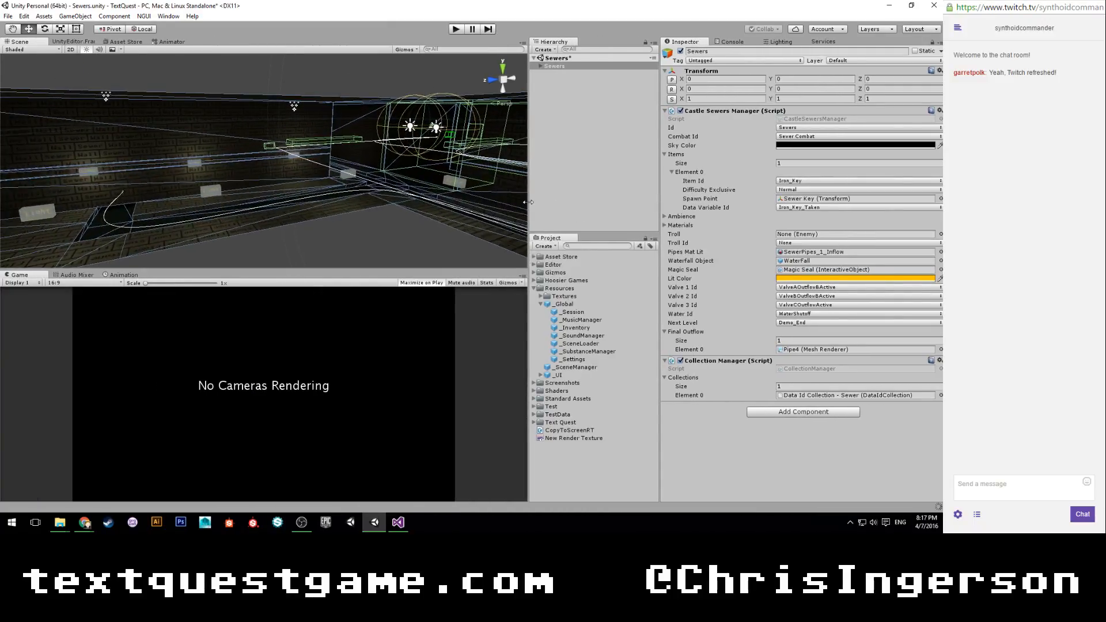
{"action": "left_click_drag", "start_coordinate": [661, 192], "coordinate": [715, 189]}
{"action": "left_click_drag", "start_coordinate": [478, 269], "coordinate": [475, 198]}
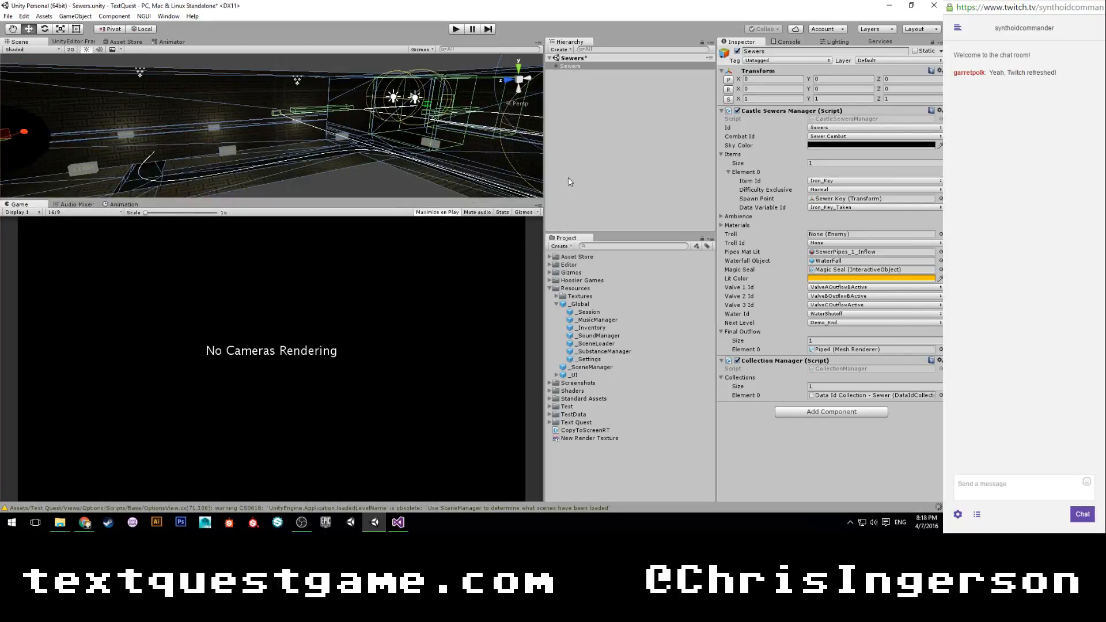
Play-test the Sewers scene by submitting the command "hit" at the Troll, stop playing, and check the Console errors.
{"action": "left_click", "coordinate": [586, 166]}
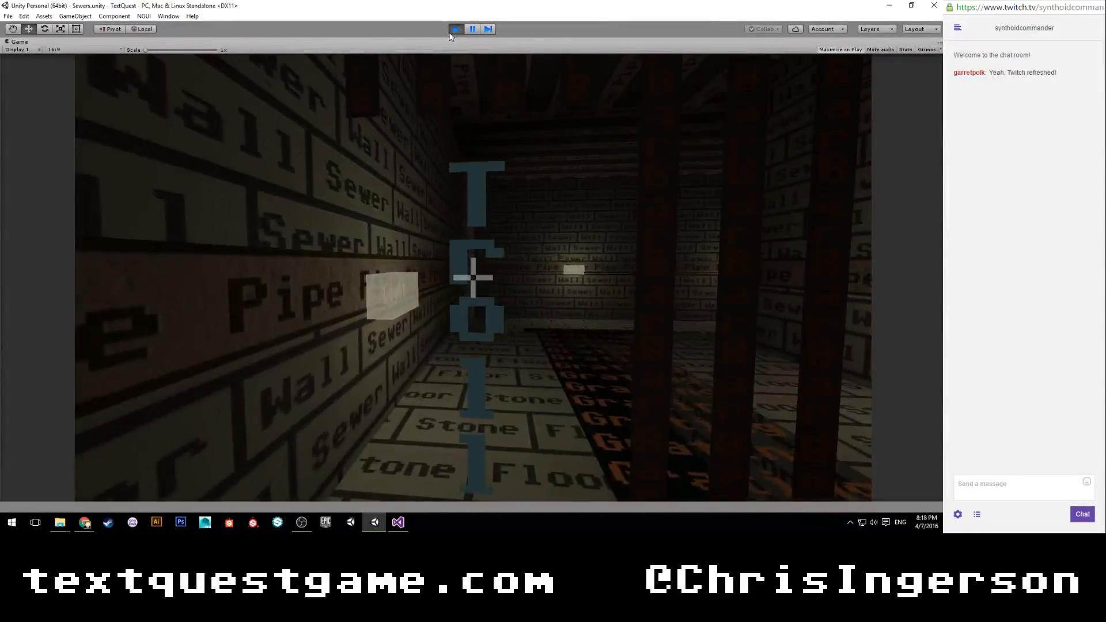
{"action": "type", "text": "hit"}
{"action": "key", "text": "Return"}
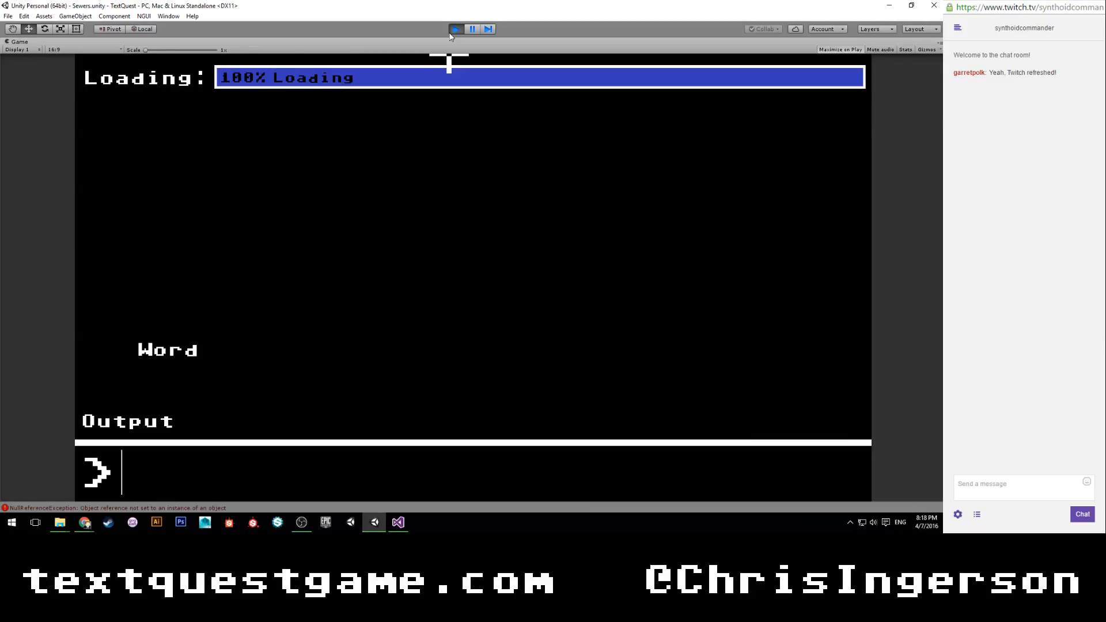
{"action": "left_click", "coordinate": [452, 32]}
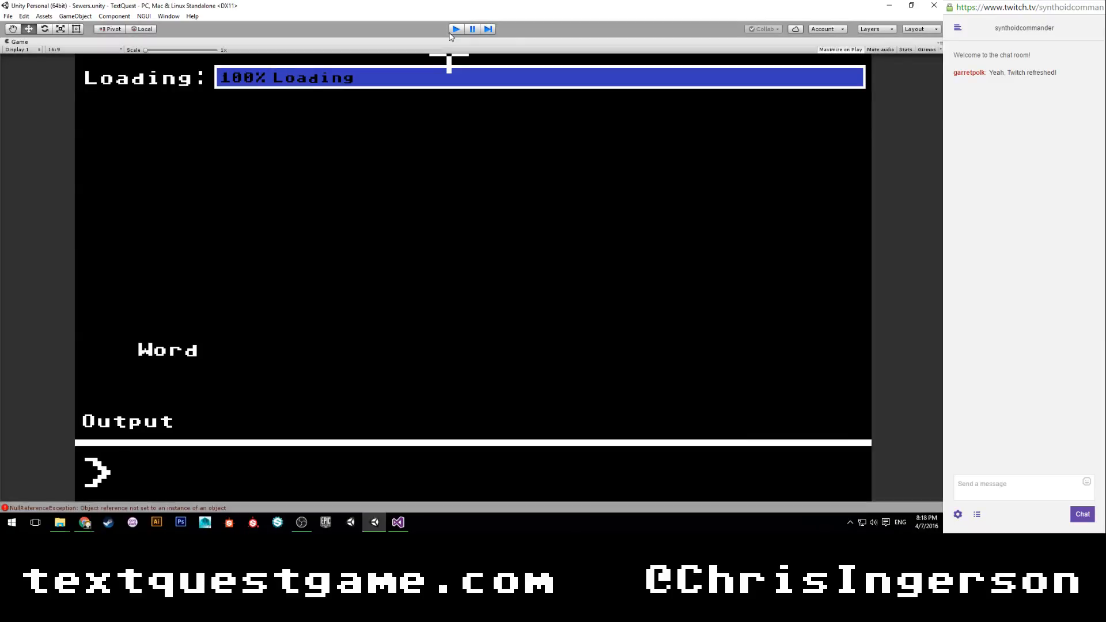
{"action": "left_click", "coordinate": [793, 43]}
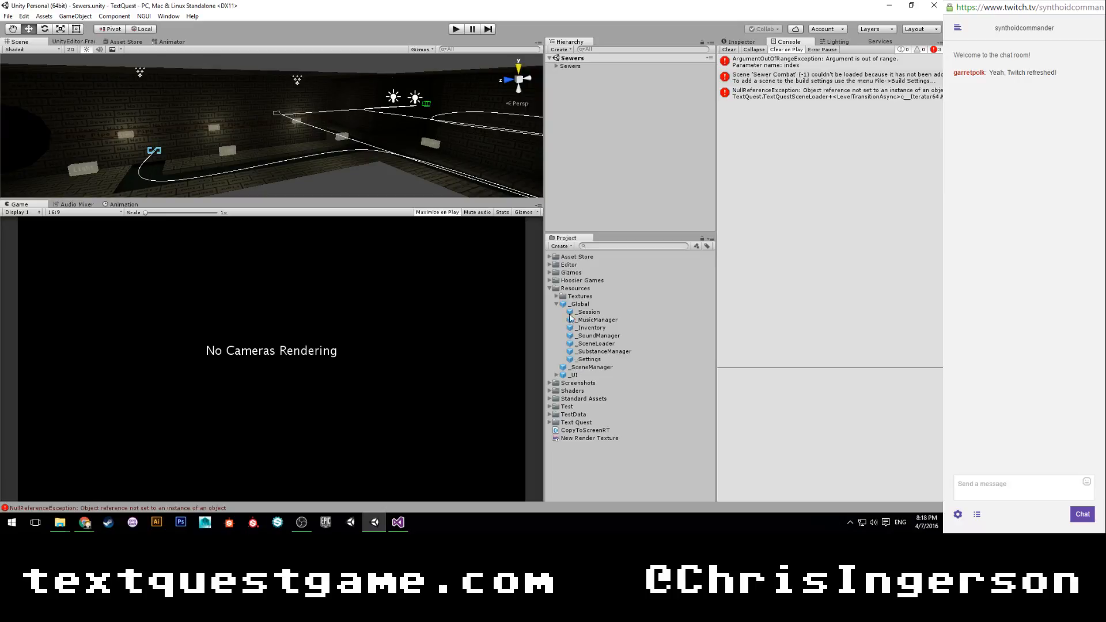
Expand the project folders Text Quest, Scenes, Intro and Sewers to locate the Sewer Combat scene.
{"action": "left_click", "coordinate": [550, 422]}
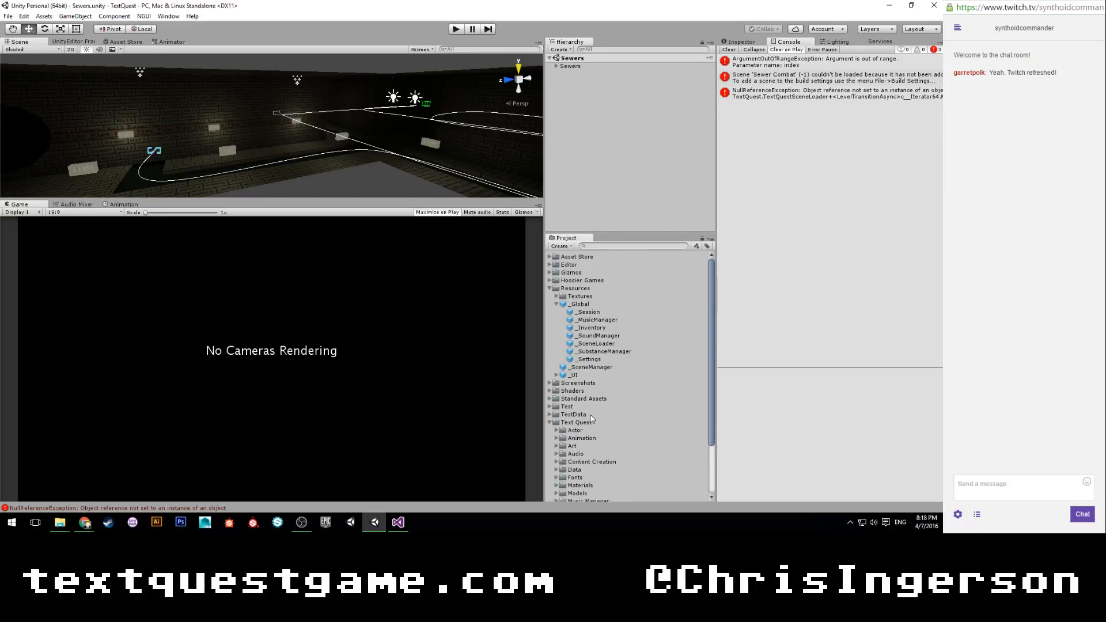
{"action": "left_click", "coordinate": [557, 451]}
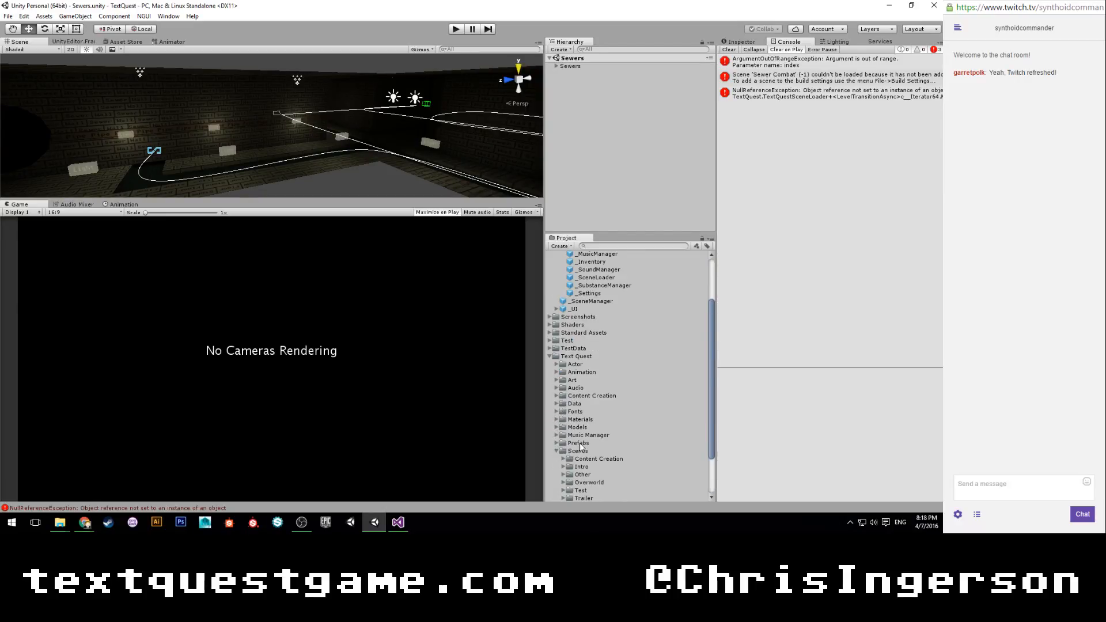
{"action": "scroll", "coordinate": [561, 455], "scroll_direction": "down", "scroll_amount": 3}
{"action": "left_click", "coordinate": [564, 412]}
{"action": "left_click", "coordinate": [570, 428]}
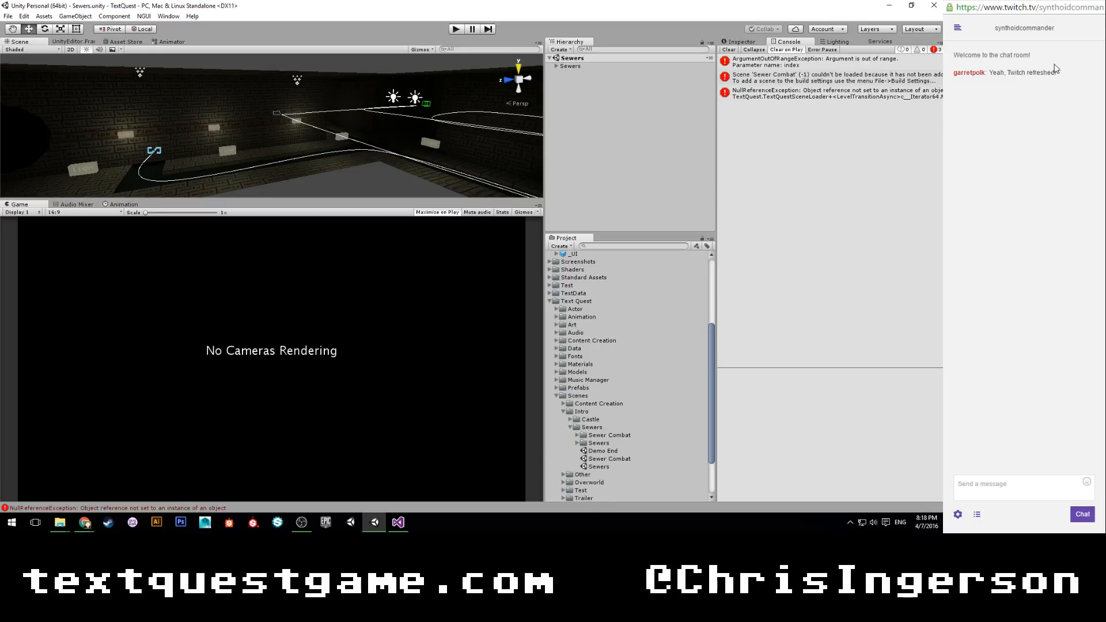
Add the Sewer Combat scene to the build's scene list between Sewers and Demo End.
{"action": "left_click", "coordinate": [8, 16]}
{"action": "left_click", "coordinate": [34, 114]}
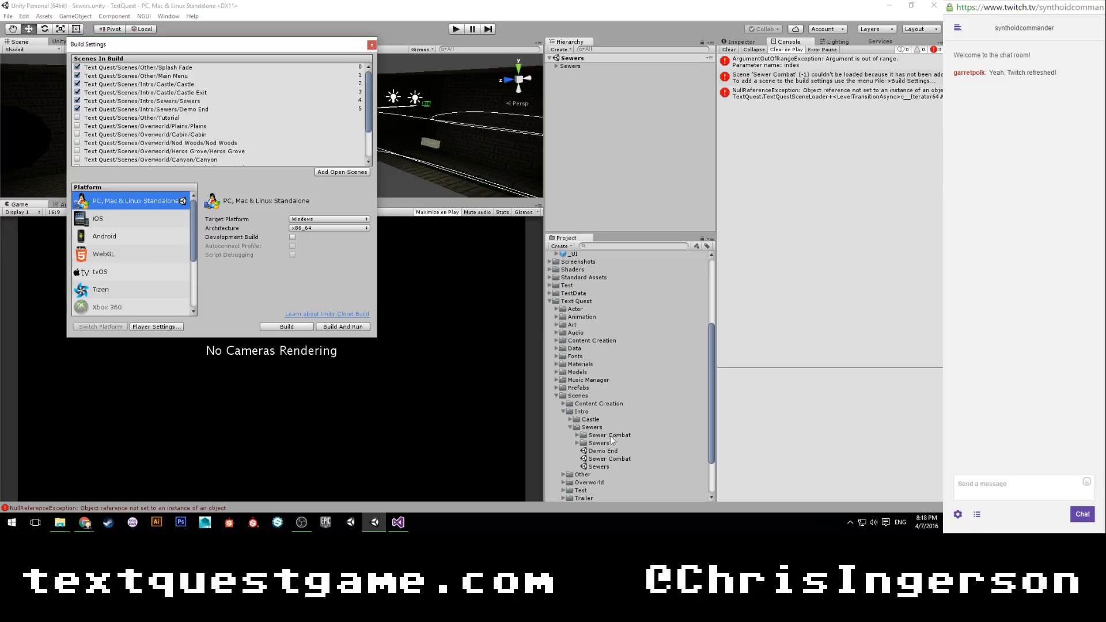
{"action": "left_click_drag", "start_coordinate": [613, 459], "coordinate": [185, 107]}
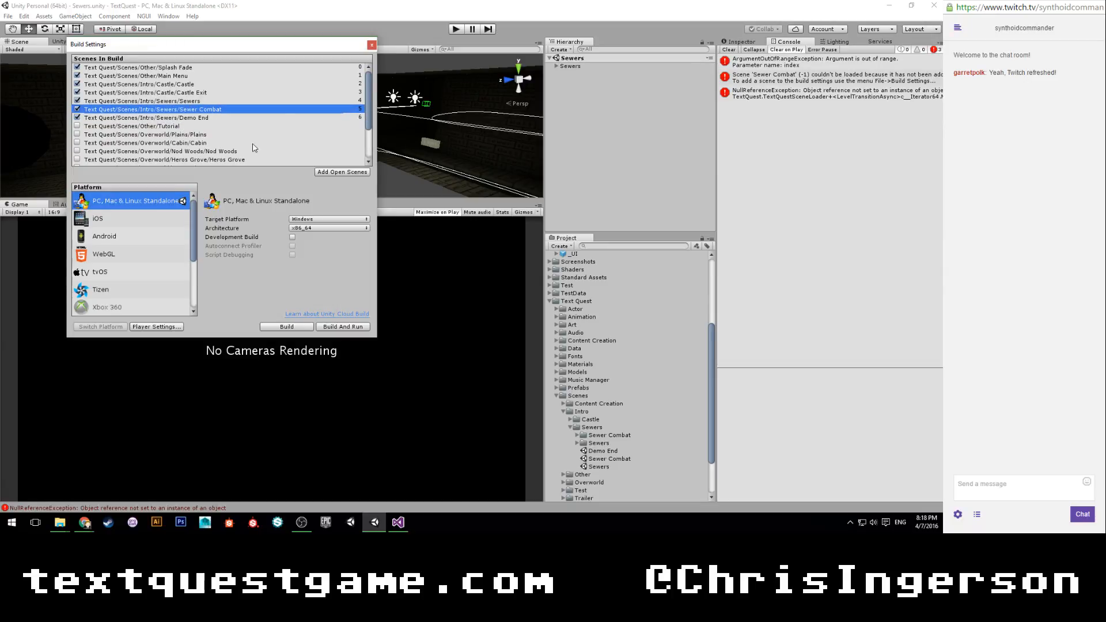
{"action": "left_click", "coordinate": [371, 45]}
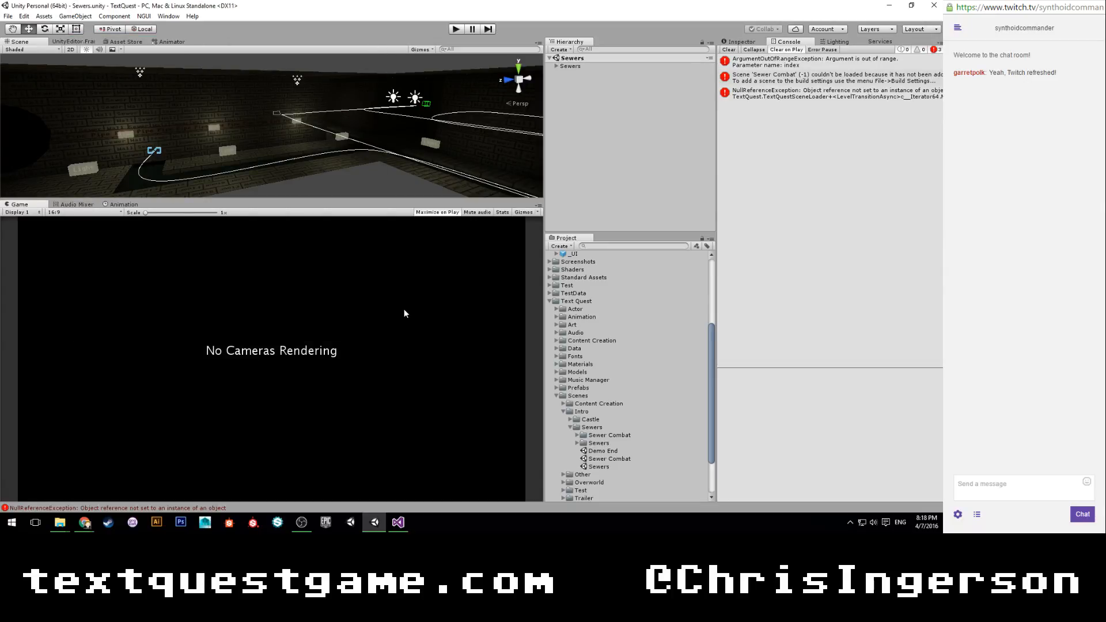
Play-test the Sewers scene by submitting the command "hit" at the Troll, and pause the game in the combat scene.
{"action": "left_click", "coordinate": [756, 97]}
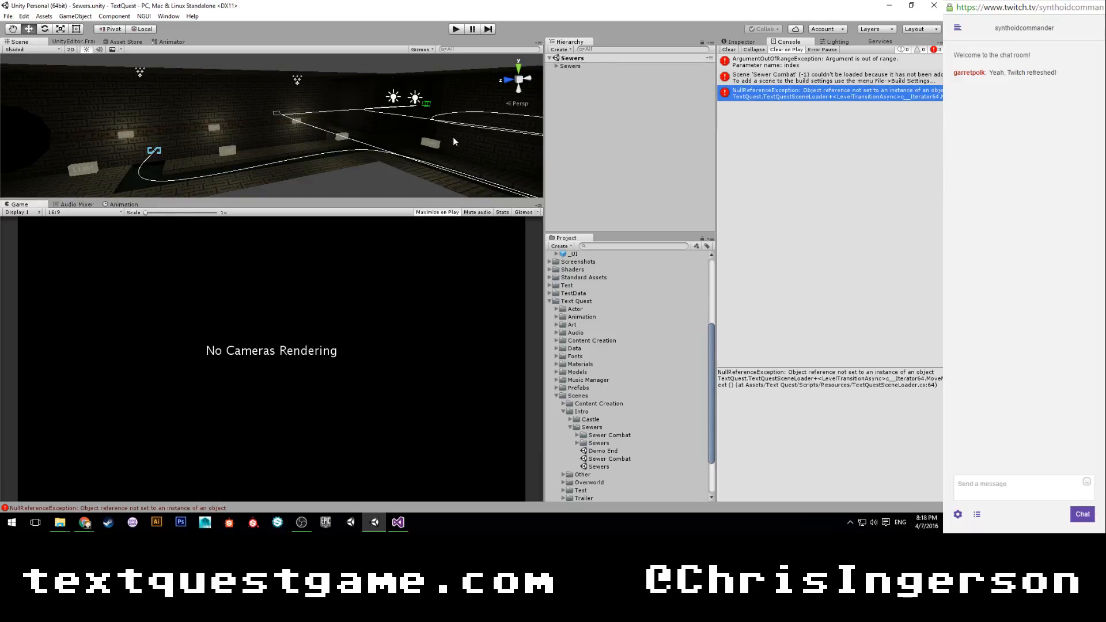
{"action": "left_click", "coordinate": [453, 30]}
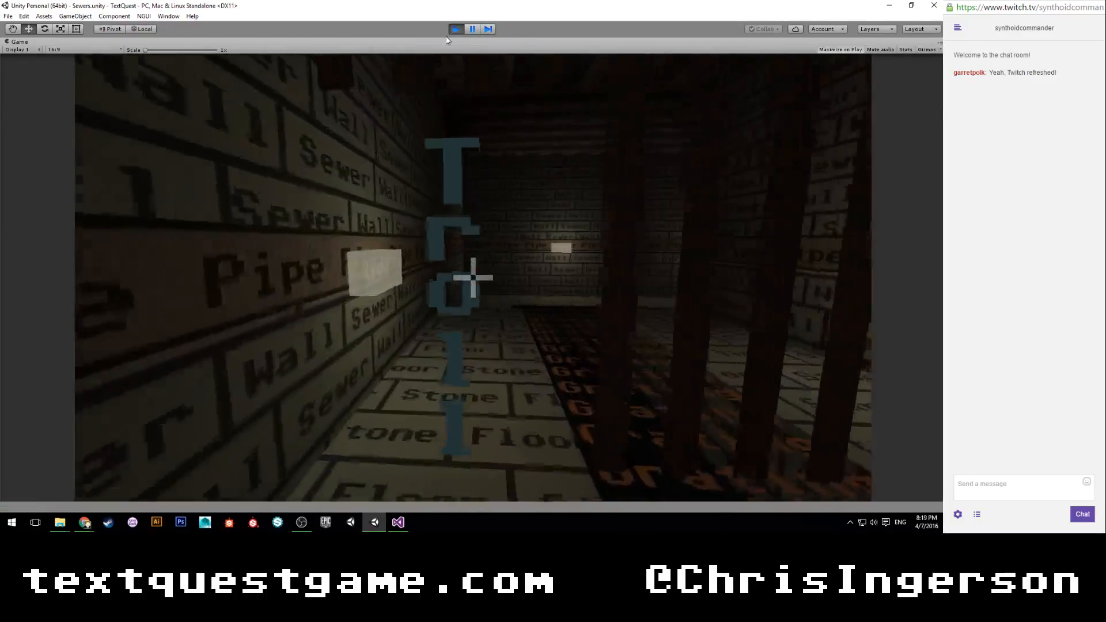
{"action": "type", "text": "hit"}
{"action": "key", "text": "Return"}
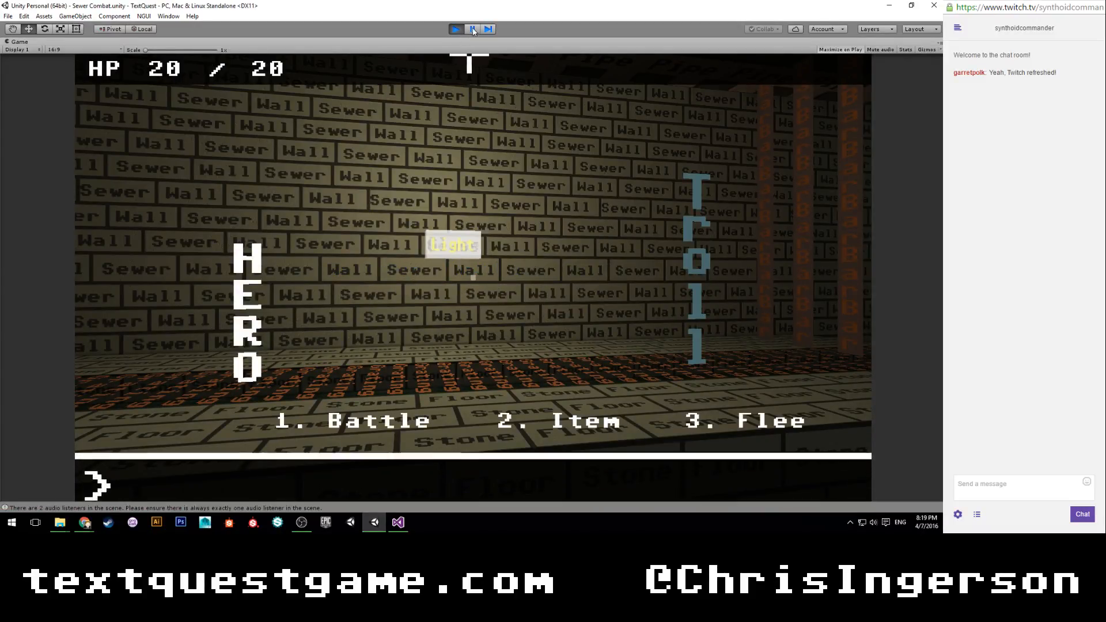
{"action": "left_click", "coordinate": [472, 28]}
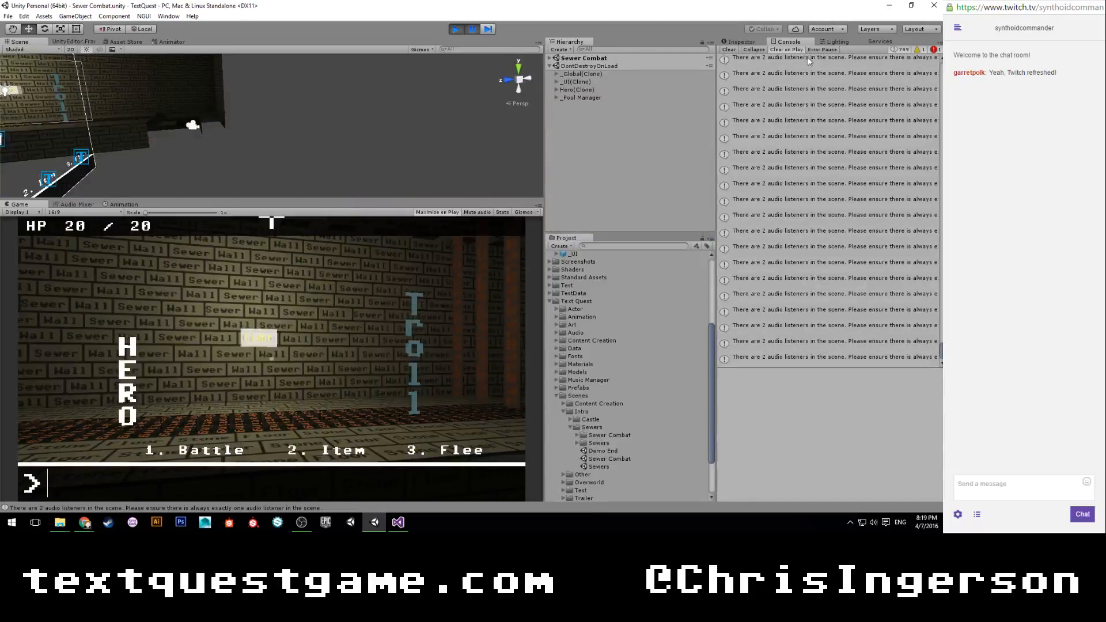
Resume and re-pause the game, frame Hero(Clone) in the Scene view, and show its component properties.
{"action": "left_click", "coordinate": [472, 29]}
{"action": "left_click", "coordinate": [472, 29]}
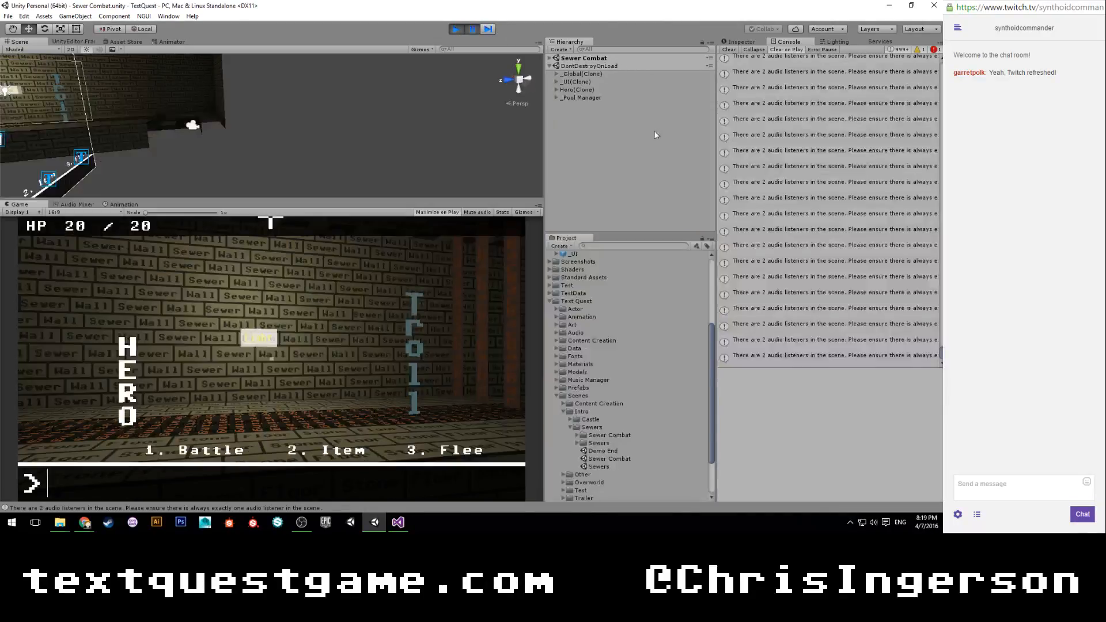
{"action": "left_click", "coordinate": [586, 87]}
{"action": "key", "text": "f"}
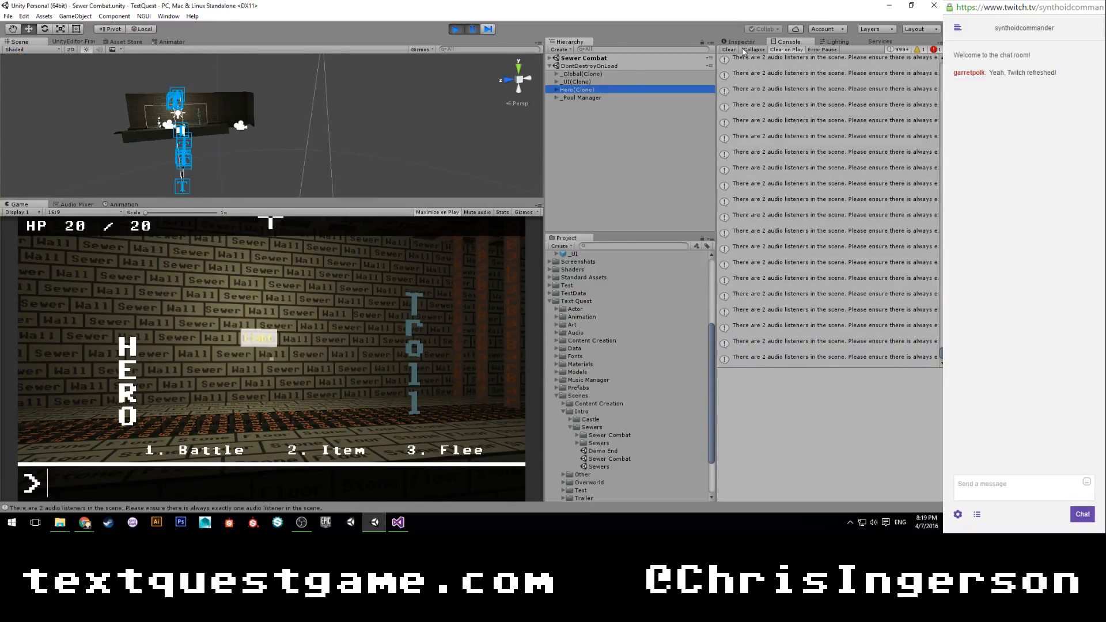
{"action": "left_click", "coordinate": [742, 42]}
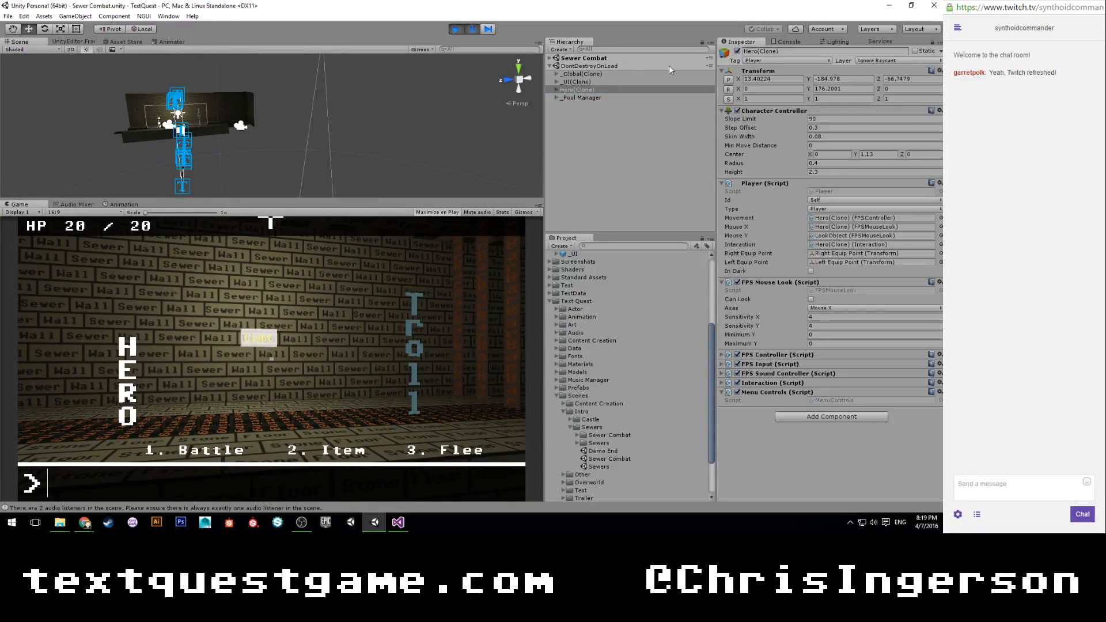
Advance the paused game by three frames and examine the hero's position relative to the combat set.
{"action": "scroll", "coordinate": [334, 111], "scroll_direction": "down", "scroll_amount": 14}
{"action": "mouse_move", "coordinate": [319, 105]}
{"action": "left_mouse_down", "text": "alt"}
{"action": "mouse_move", "coordinate": [425, 252]}
{"action": "mouse_move", "coordinate": [430, 230]}
{"action": "left_mouse_up", "text": "alt"}
{"action": "left_click", "coordinate": [490, 29]}
{"action": "left_click", "coordinate": [491, 28]}
{"action": "left_click", "coordinate": [491, 29]}
{"action": "left_click", "coordinate": [491, 28]}
{"action": "left_click", "coordinate": [491, 29]}
{"action": "left_click", "coordinate": [491, 29]}
{"action": "scroll", "coordinate": [426, 146], "scroll_direction": "down", "scroll_amount": 4}
{"action": "mouse_move", "coordinate": [424, 147]}
{"action": "left_mouse_down", "text": "alt"}
{"action": "mouse_move", "coordinate": [362, 58]}
{"action": "mouse_move", "coordinate": [372, 77]}
{"action": "mouse_move", "coordinate": [305, 105]}
{"action": "mouse_move", "coordinate": [333, 95]}
{"action": "left_mouse_up", "text": "alt"}
{"action": "scroll", "coordinate": [292, 106], "scroll_direction": "up", "scroll_amount": 5}
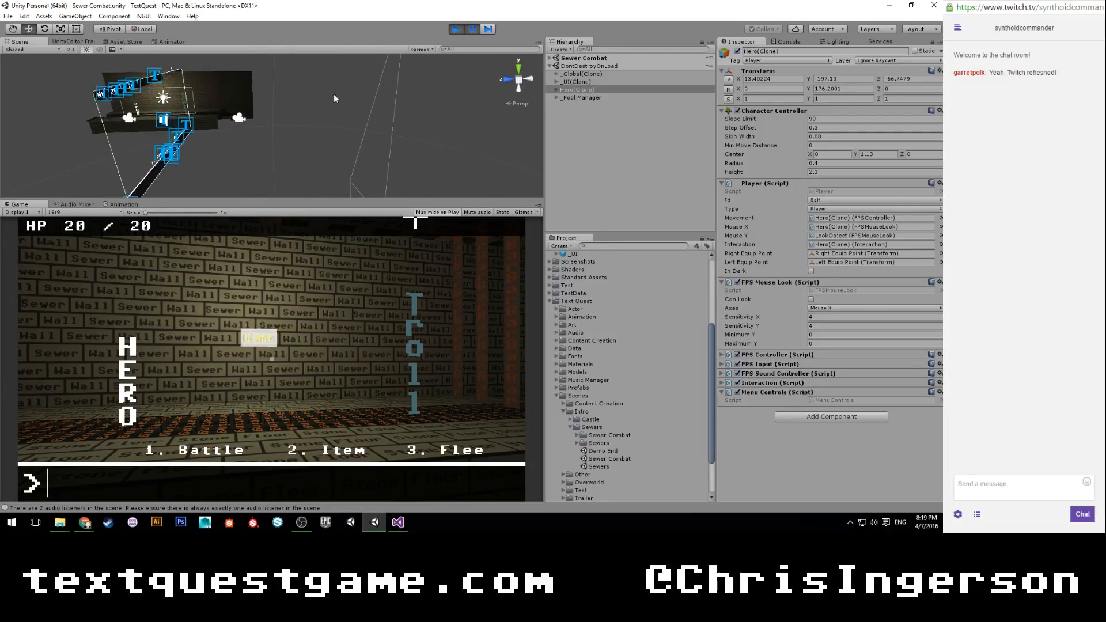
Show the Console and hide its info messages so only warnings and errors are listed.
{"action": "left_click", "coordinate": [795, 42]}
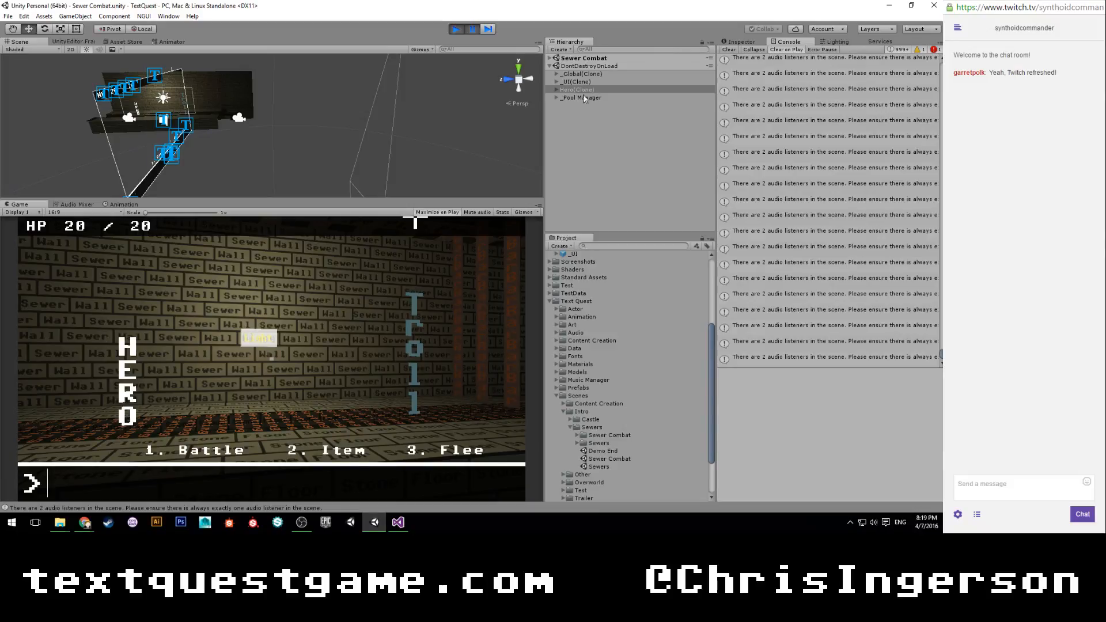
{"action": "left_click", "coordinate": [738, 42]}
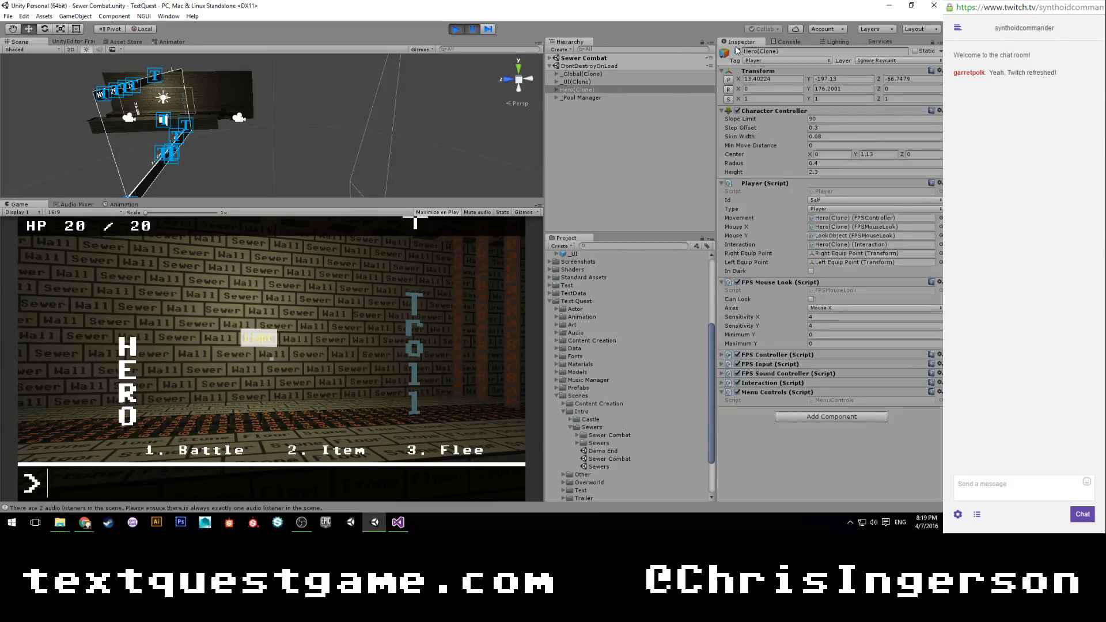
{"action": "left_click", "coordinate": [786, 42]}
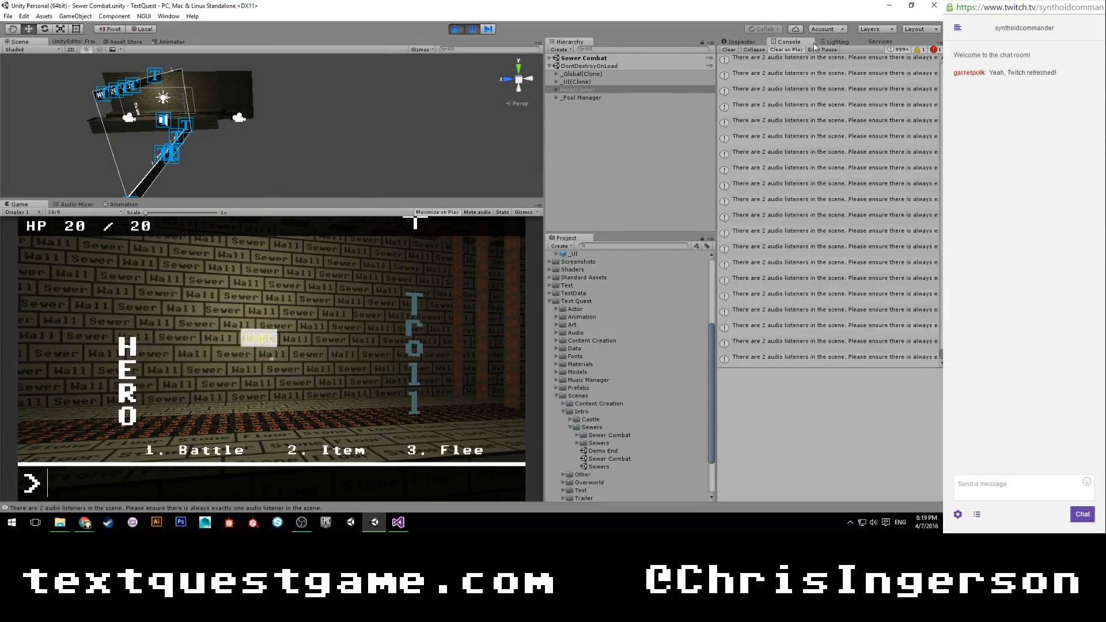
{"action": "left_click", "coordinate": [894, 50]}
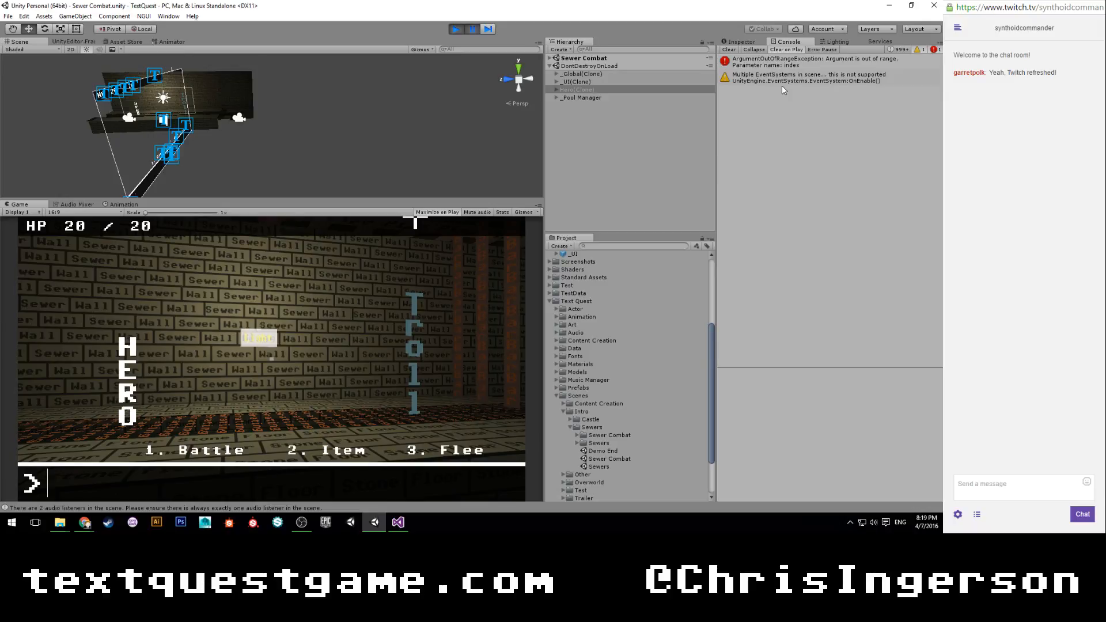
Check the objects in the running Sewer Combat scene's hierarchy, and stop the play test.
{"action": "left_click", "coordinate": [550, 58]}
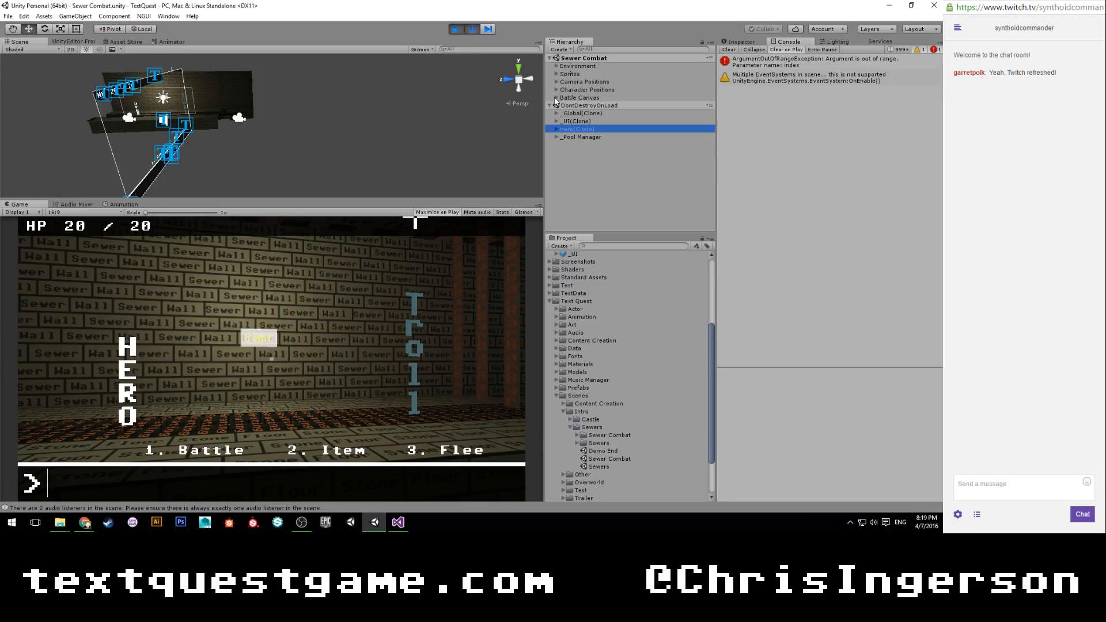
{"action": "left_click", "coordinate": [550, 59]}
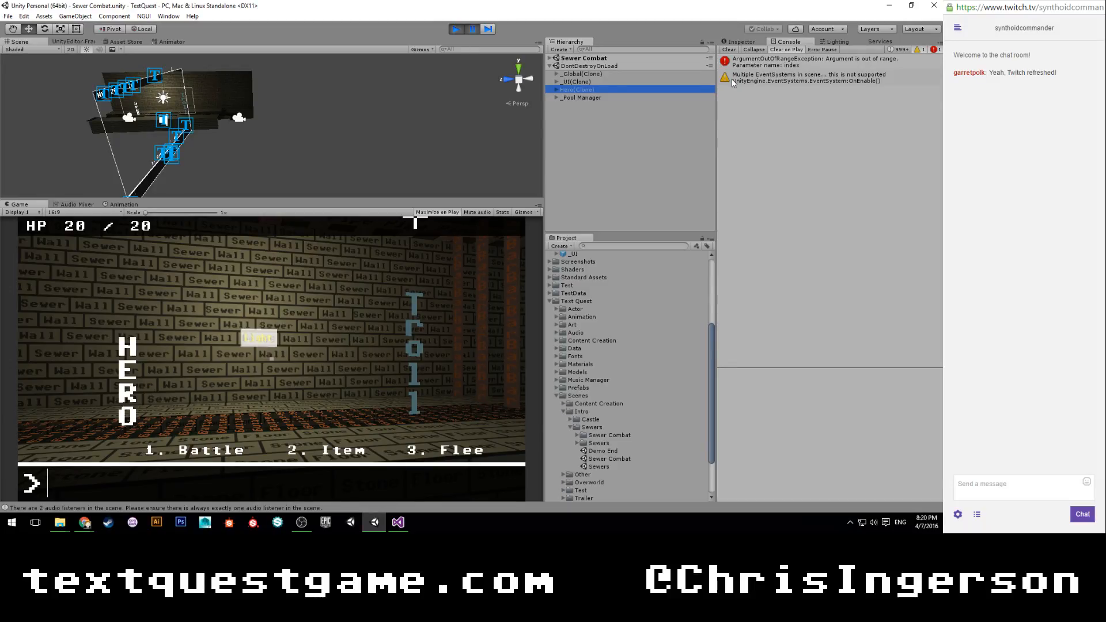
{"action": "left_click", "coordinate": [456, 29]}
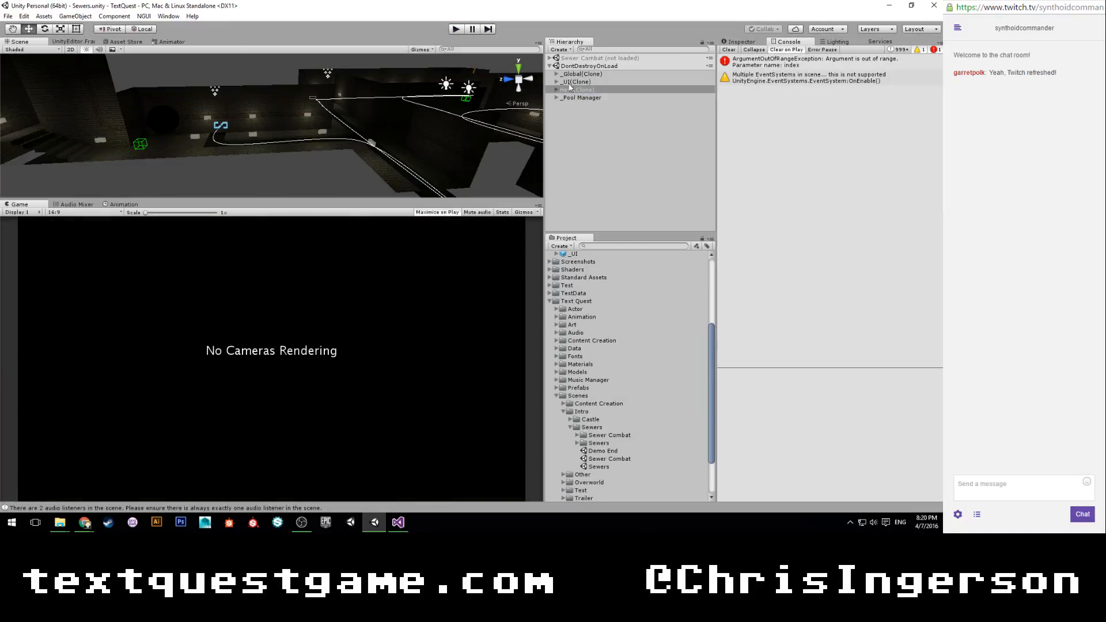
Open the Sewer Combat scene and set the Id of the Environment object's Combat Scene Manager to Sewer Combat.
{"action": "double_click", "coordinate": [608, 459]}
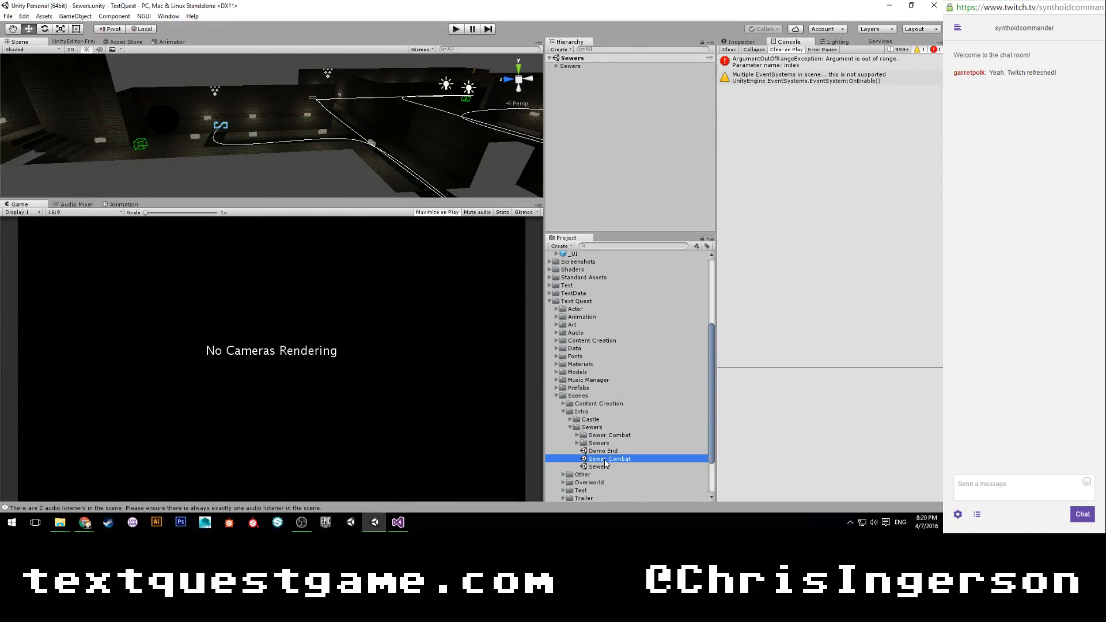
{"action": "left_click", "coordinate": [587, 67]}
{"action": "left_click", "coordinate": [739, 42]}
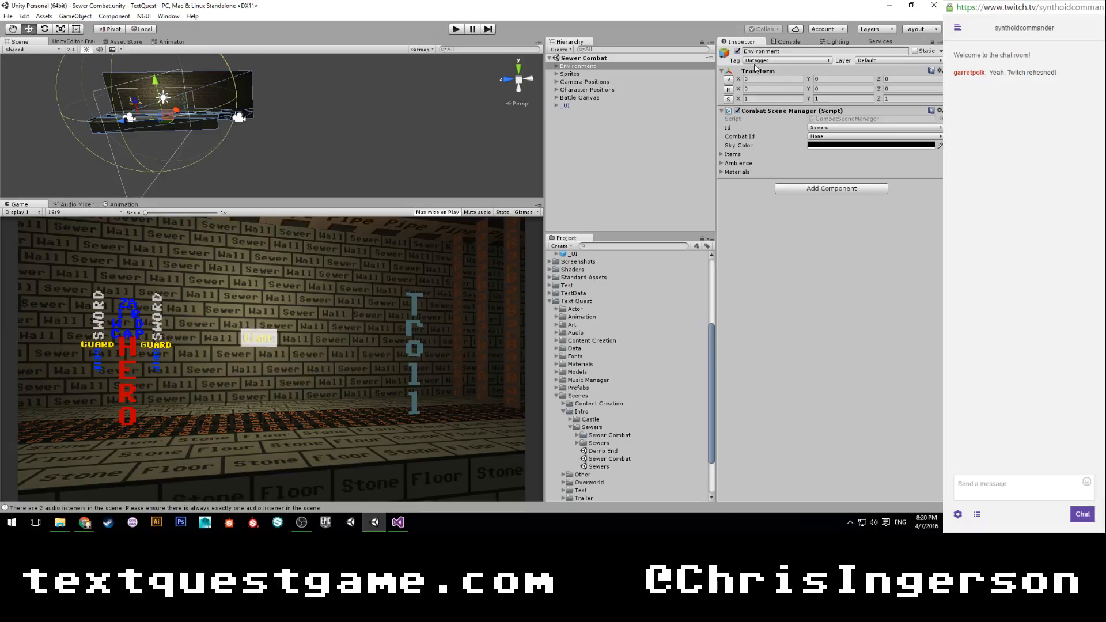
{"action": "left_click", "coordinate": [821, 127]}
{"action": "left_click", "coordinate": [826, 192]}
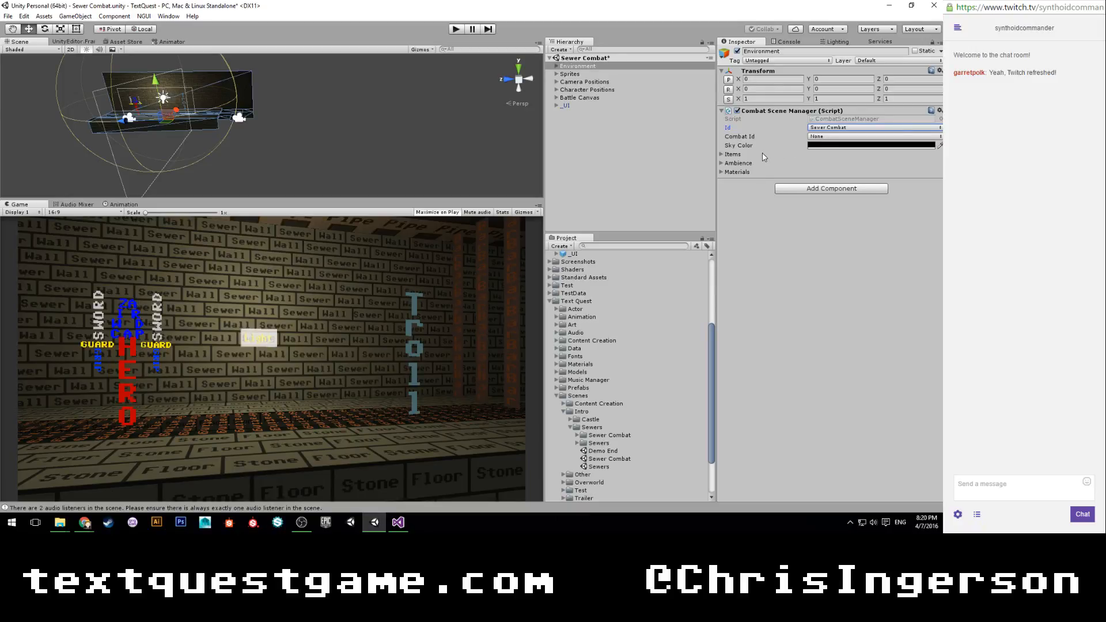
Check the Combat Scene Manager's Items, Ambience and Materials lists, and open its script in Visual Studio at the empty OnLevelLoadComplete body.
{"action": "left_click", "coordinate": [721, 155]}
{"action": "left_click", "coordinate": [721, 155]}
{"action": "left_click", "coordinate": [723, 164]}
{"action": "left_click", "coordinate": [724, 172]}
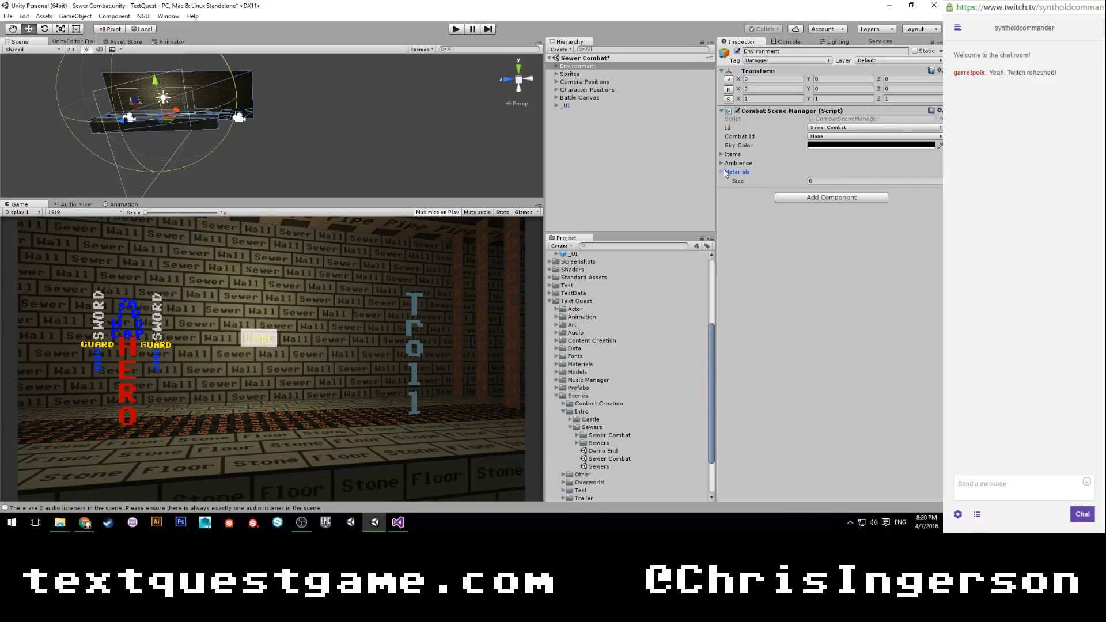
{"action": "left_click", "coordinate": [724, 172]}
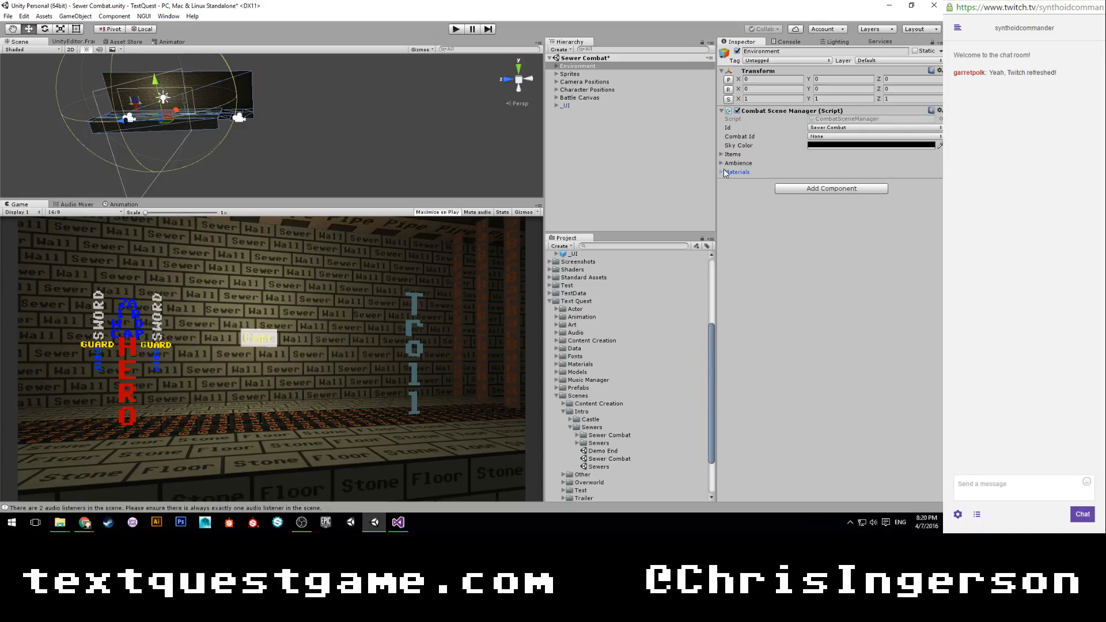
{"action": "double_click", "coordinate": [846, 122]}
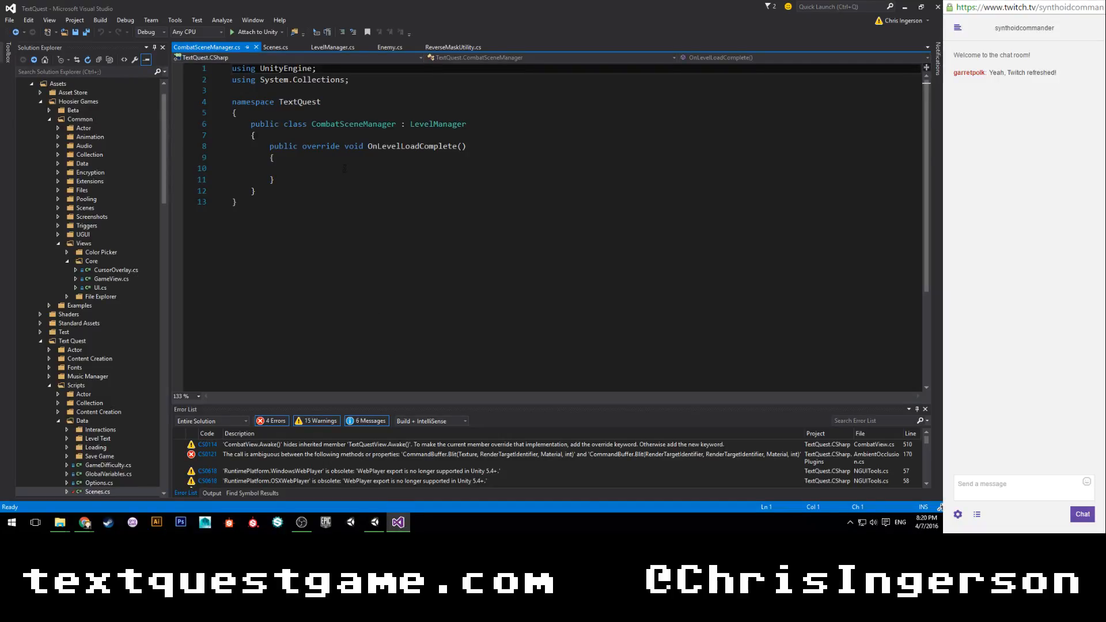
{"action": "left_click", "coordinate": [344, 167]}
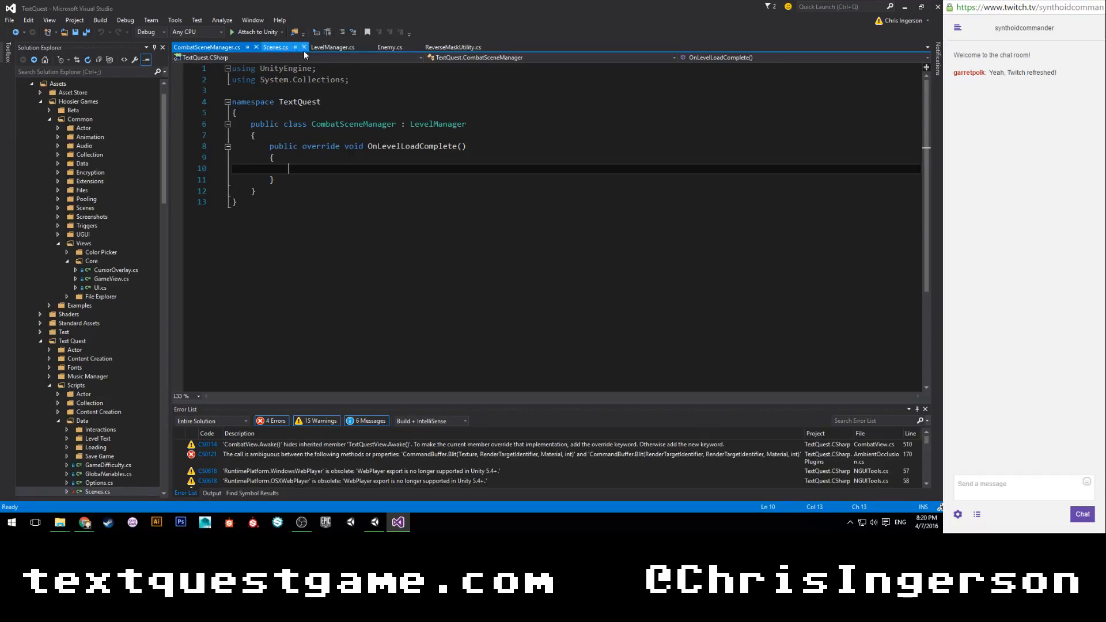
Examine the base OnLevelLoadComplete method in LevelManager.cs, including how it spawns the hero, restores player control and spawns items.
{"action": "left_click", "coordinate": [322, 48]}
{"action": "scroll", "coordinate": [553, 228], "scroll_direction": "down", "scroll_amount": 20}
{"action": "scroll", "coordinate": [553, 228], "scroll_direction": "up", "scroll_amount": 8}
{"action": "scroll", "coordinate": [344, 191], "scroll_direction": "down", "scroll_amount": 1}
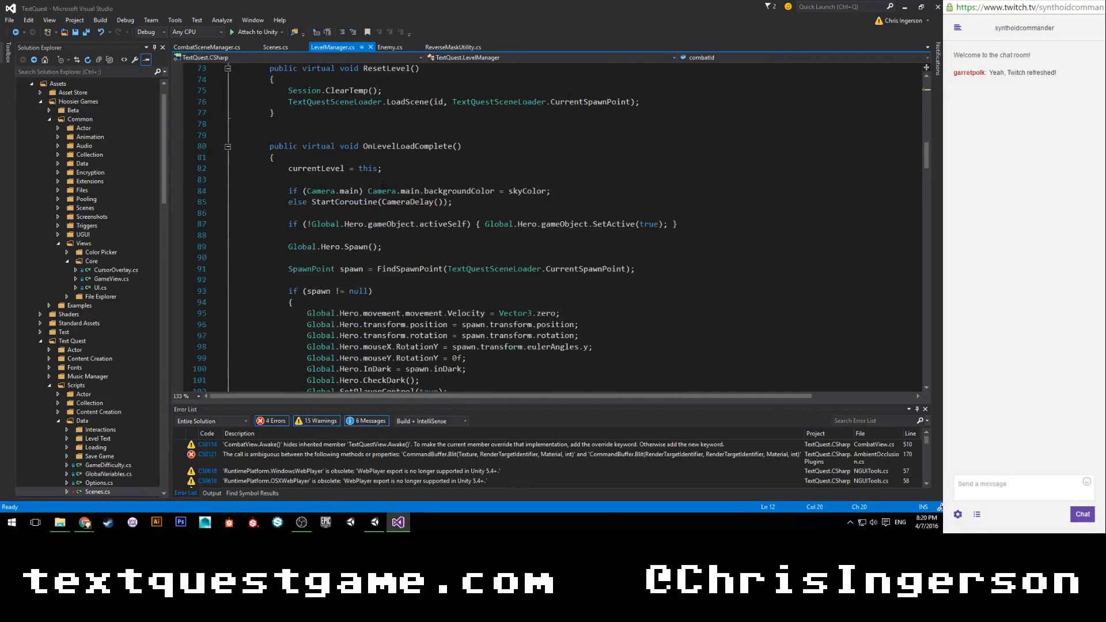
{"action": "left_click_drag", "start_coordinate": [288, 168], "coordinate": [292, 369]}
{"action": "scroll", "coordinate": [303, 191], "scroll_direction": "down", "scroll_amount": 1}
{"action": "left_click_drag", "start_coordinate": [464, 364], "coordinate": [448, 358]}
{"action": "left_click", "coordinate": [448, 358]}
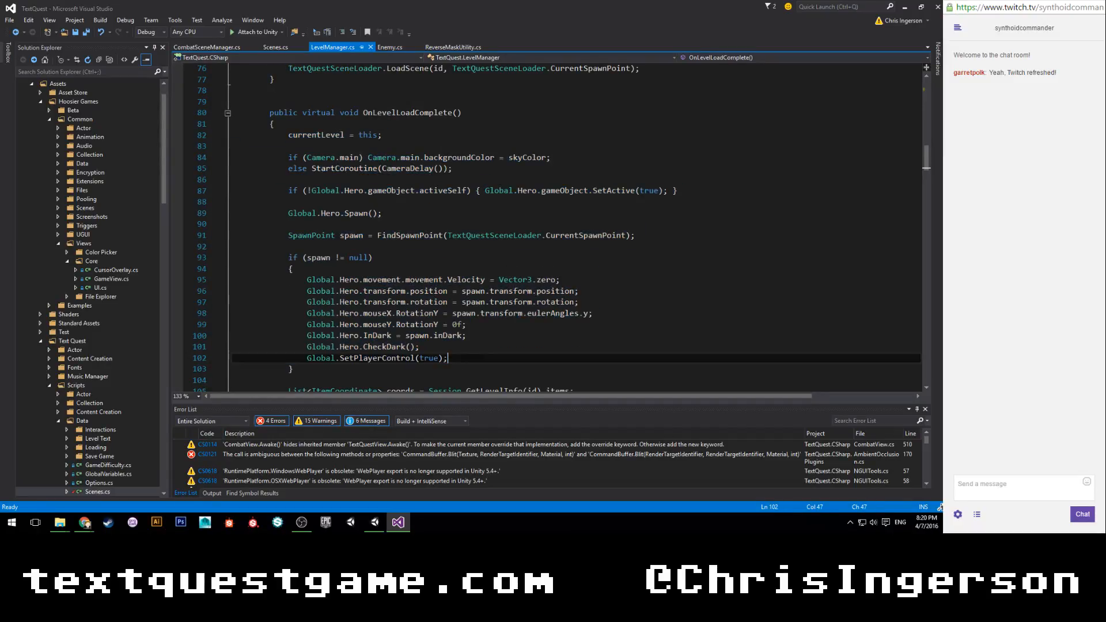
{"action": "scroll", "coordinate": [495, 171], "scroll_direction": "down", "scroll_amount": 2}
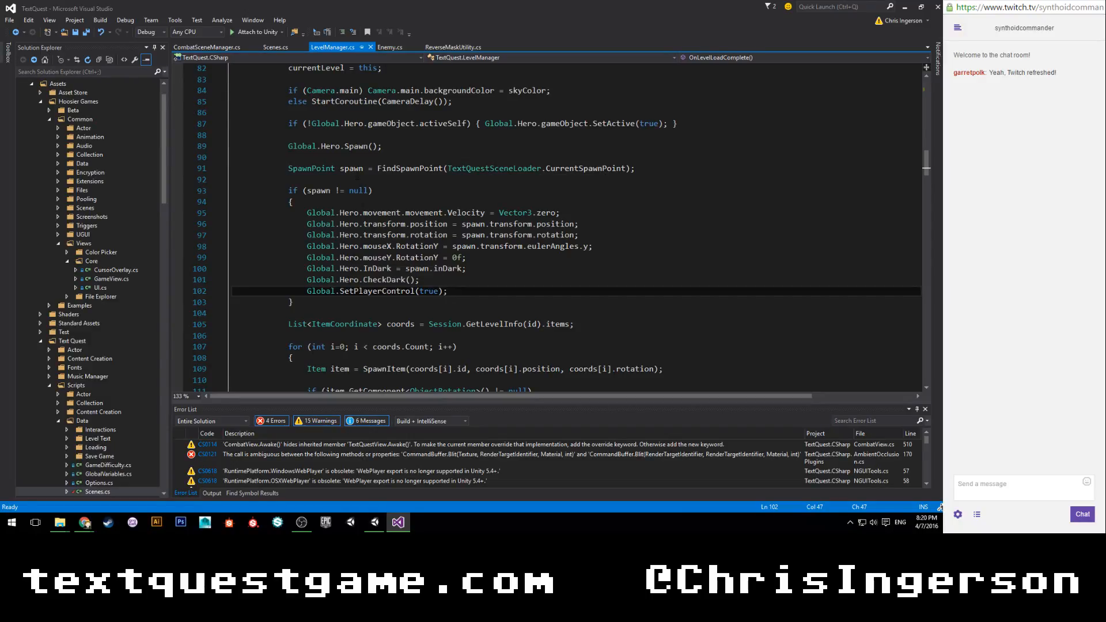
{"action": "scroll", "coordinate": [367, 156], "scroll_direction": "down", "scroll_amount": 2}
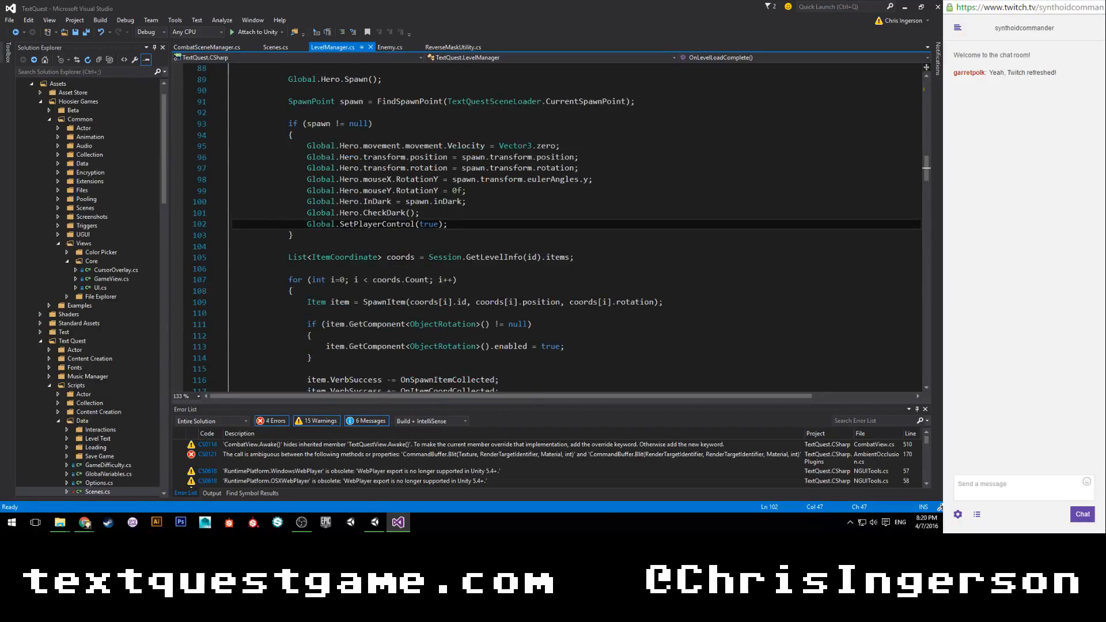
{"action": "scroll", "coordinate": [557, 228], "scroll_direction": "up", "scroll_amount": 1}
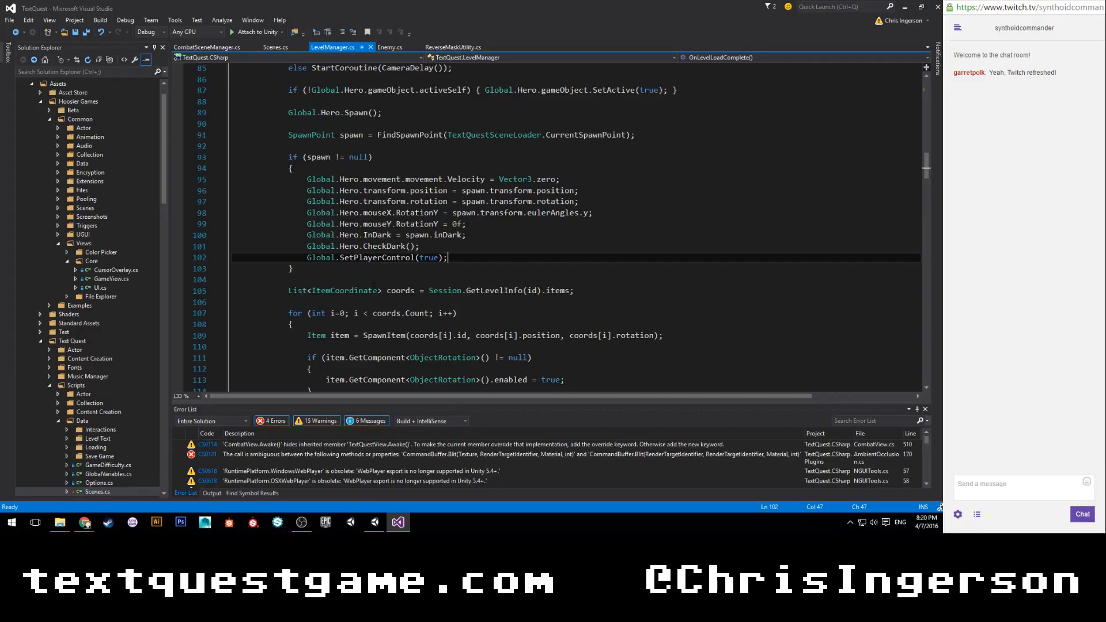
{"action": "scroll", "coordinate": [557, 228], "scroll_direction": "up", "scroll_amount": 2}
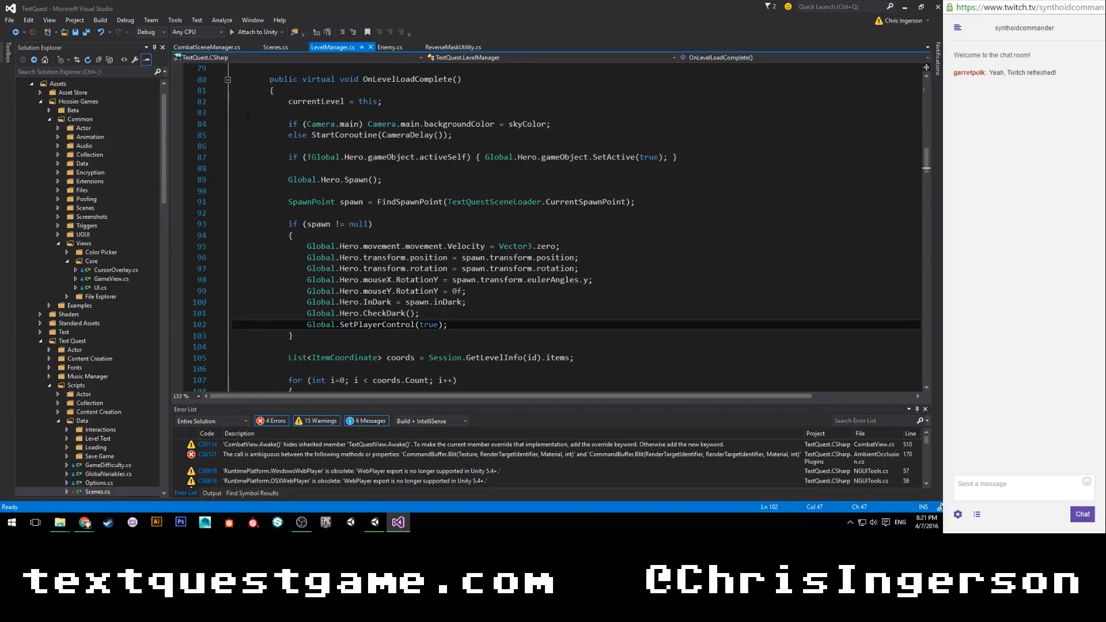
Search the solution for "sceneloader", open TextQuestSceneLoader.cs, and read through LoadScene and LevelTransitionAsync.
{"action": "left_click", "coordinate": [111, 72]}
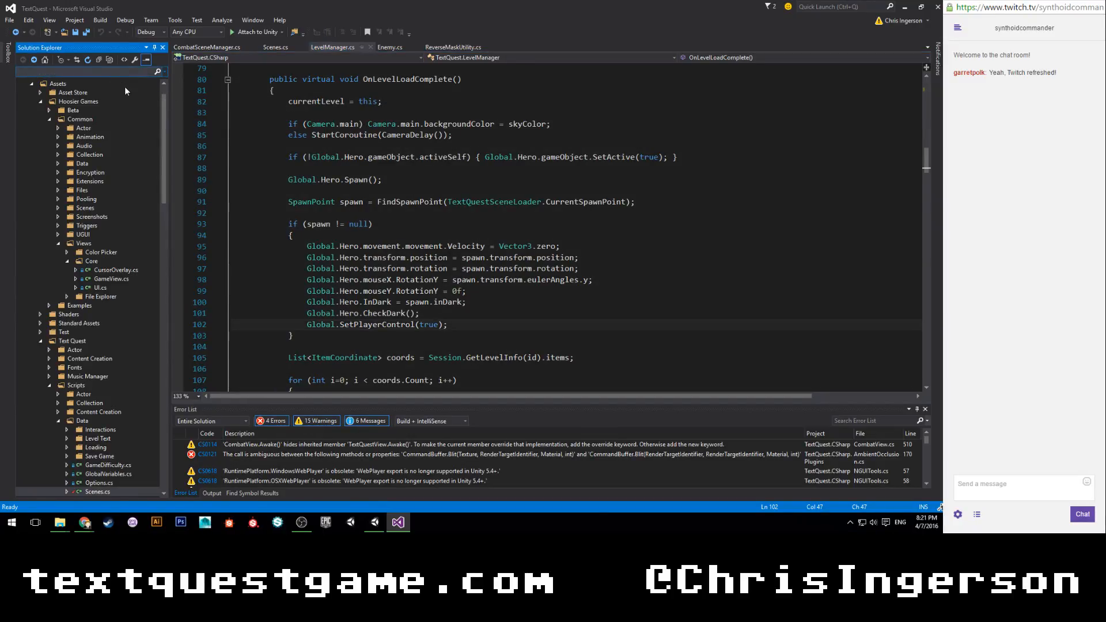
{"action": "type", "text": "sceneloader"}
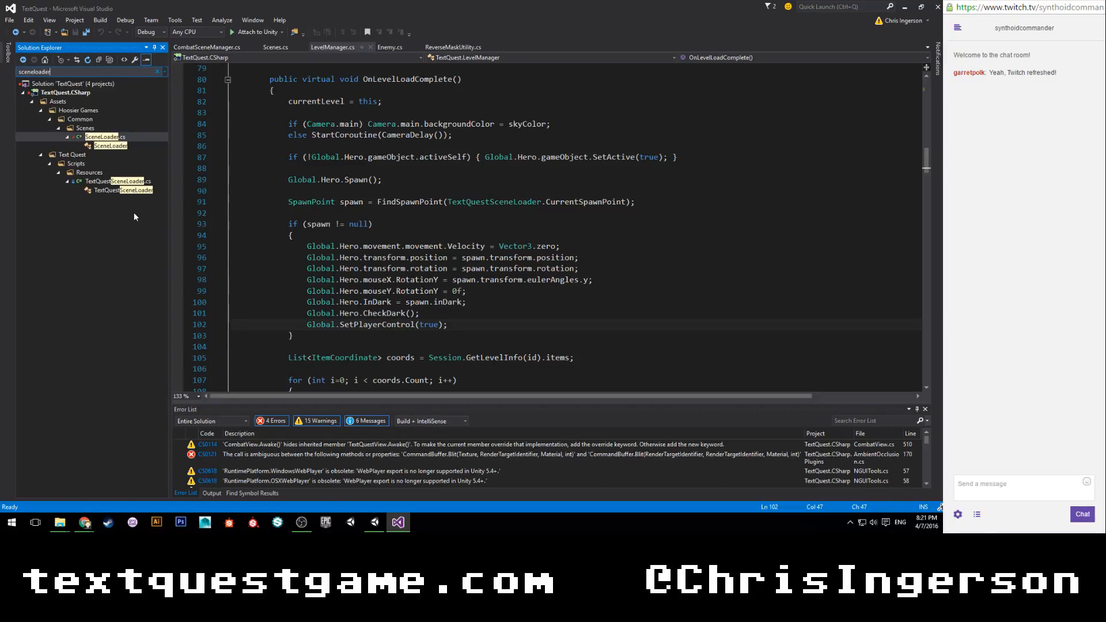
{"action": "double_click", "coordinate": [131, 182]}
{"action": "left_click", "coordinate": [157, 72]}
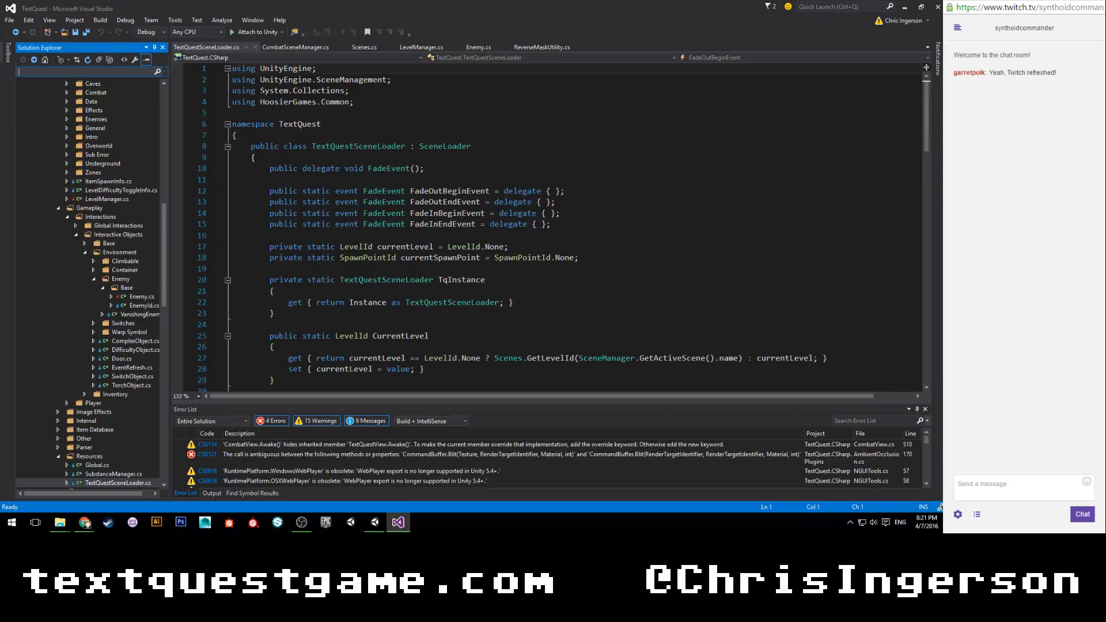
{"action": "scroll", "coordinate": [382, 221], "scroll_direction": "down", "scroll_amount": 12}
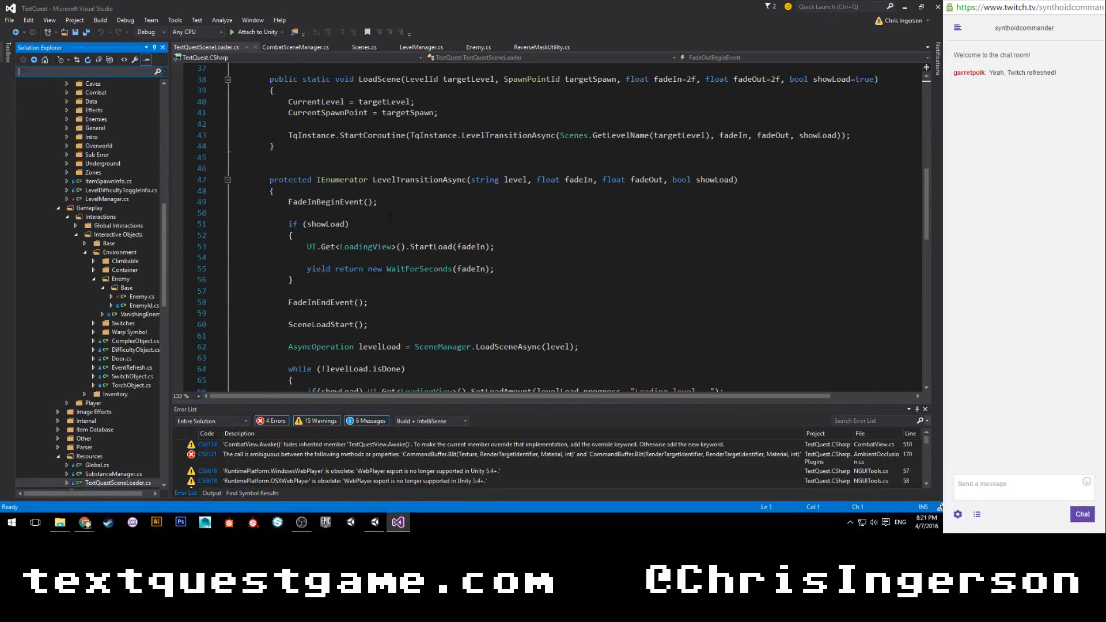
{"action": "scroll", "coordinate": [389, 216], "scroll_direction": "down", "scroll_amount": 6}
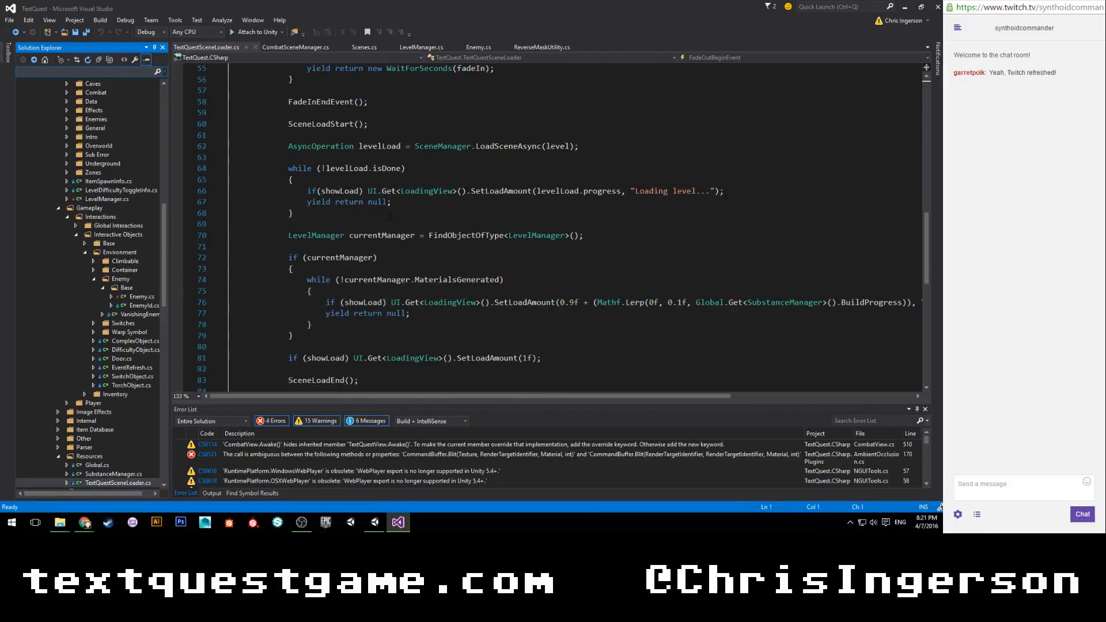
Examine TextQuestSceneLoader.cs from its fade events to the end of LevelTransitionAsync, looking for where the hero should be deactivated.
{"action": "scroll", "coordinate": [390, 216], "scroll_direction": "down", "scroll_amount": 3}
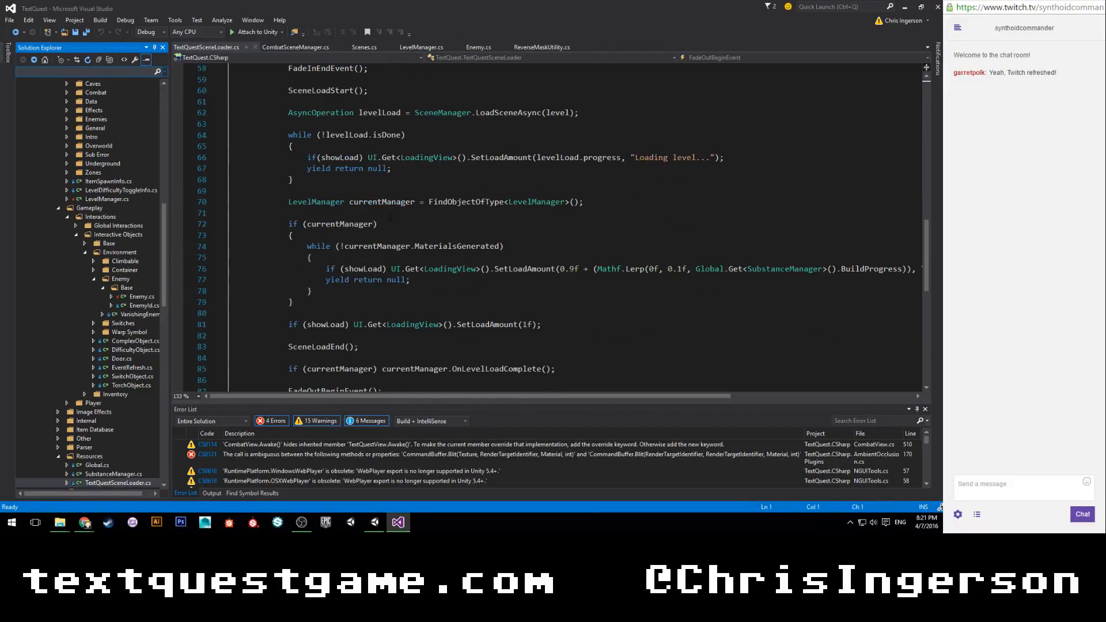
{"action": "scroll", "coordinate": [390, 216], "scroll_direction": "up", "scroll_amount": 1}
{"action": "scroll", "coordinate": [389, 216], "scroll_direction": "down", "scroll_amount": 2}
{"action": "scroll", "coordinate": [390, 216], "scroll_direction": "down", "scroll_amount": 1}
{"action": "scroll", "coordinate": [390, 216], "scroll_direction": "up", "scroll_amount": 20}
{"action": "scroll", "coordinate": [390, 216], "scroll_direction": "up", "scroll_amount": 2}
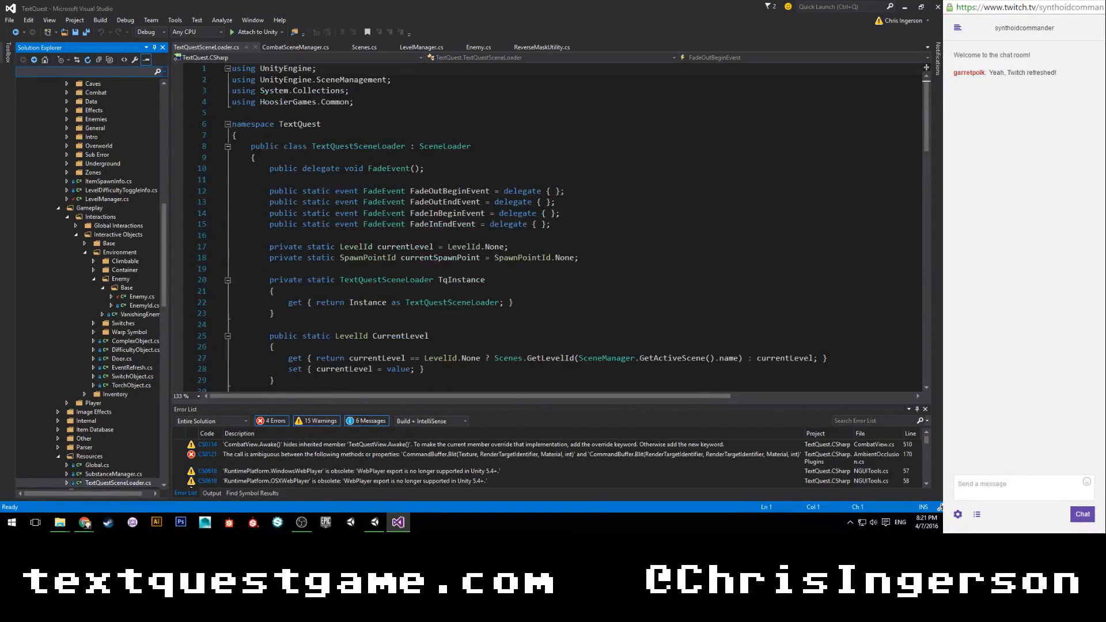
{"action": "scroll", "coordinate": [390, 216], "scroll_direction": "down", "scroll_amount": 5}
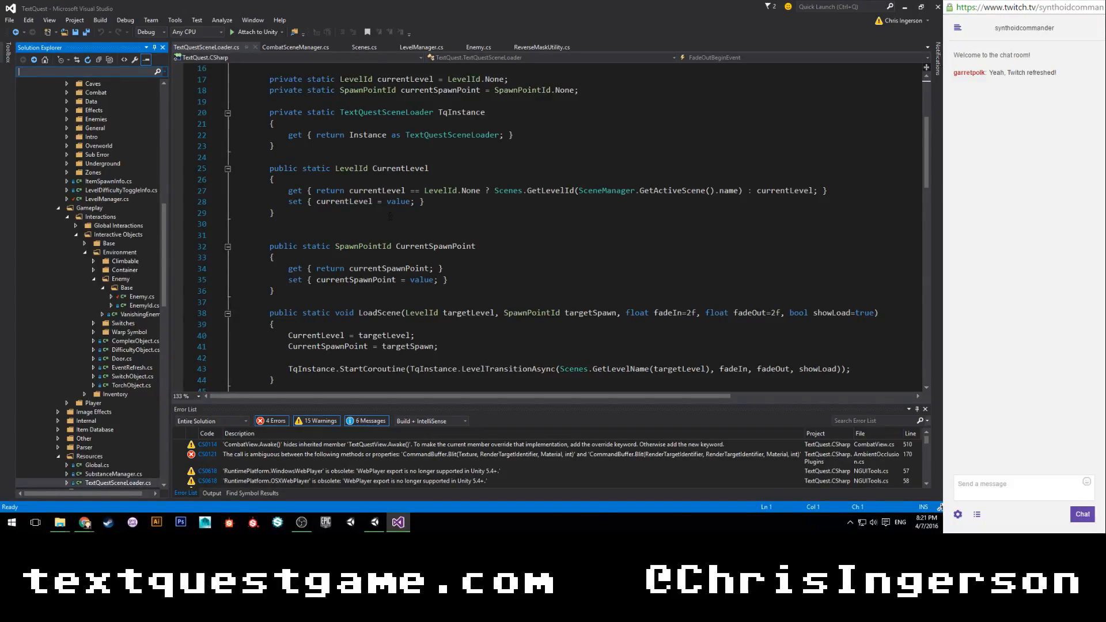
{"action": "scroll", "coordinate": [399, 234], "scroll_direction": "up", "scroll_amount": 5}
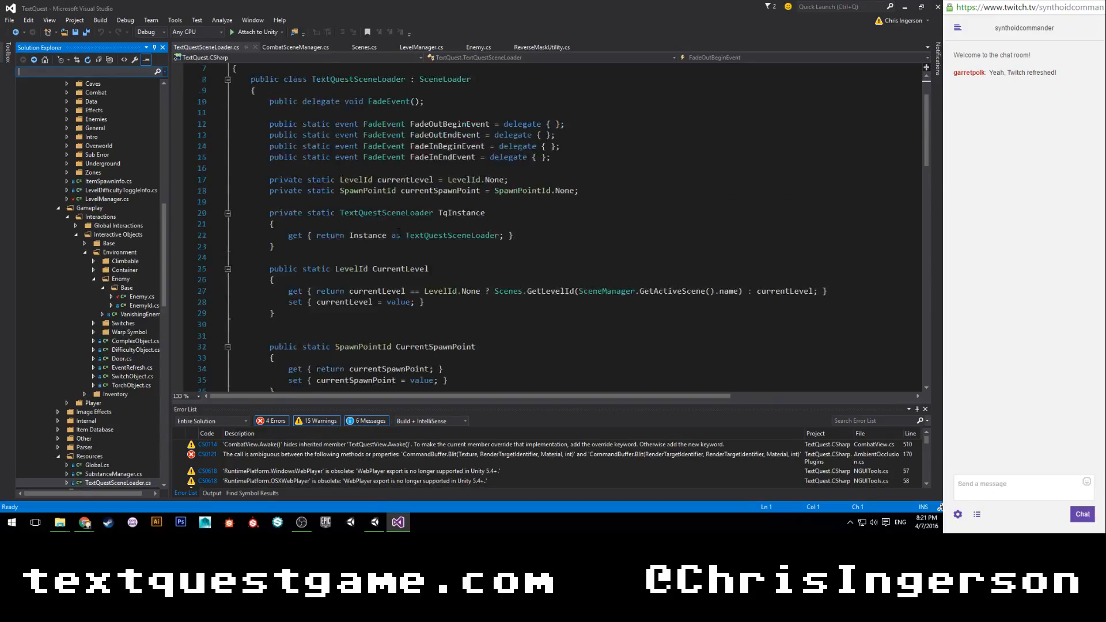
{"action": "scroll", "coordinate": [521, 232], "scroll_direction": "down", "scroll_amount": 1}
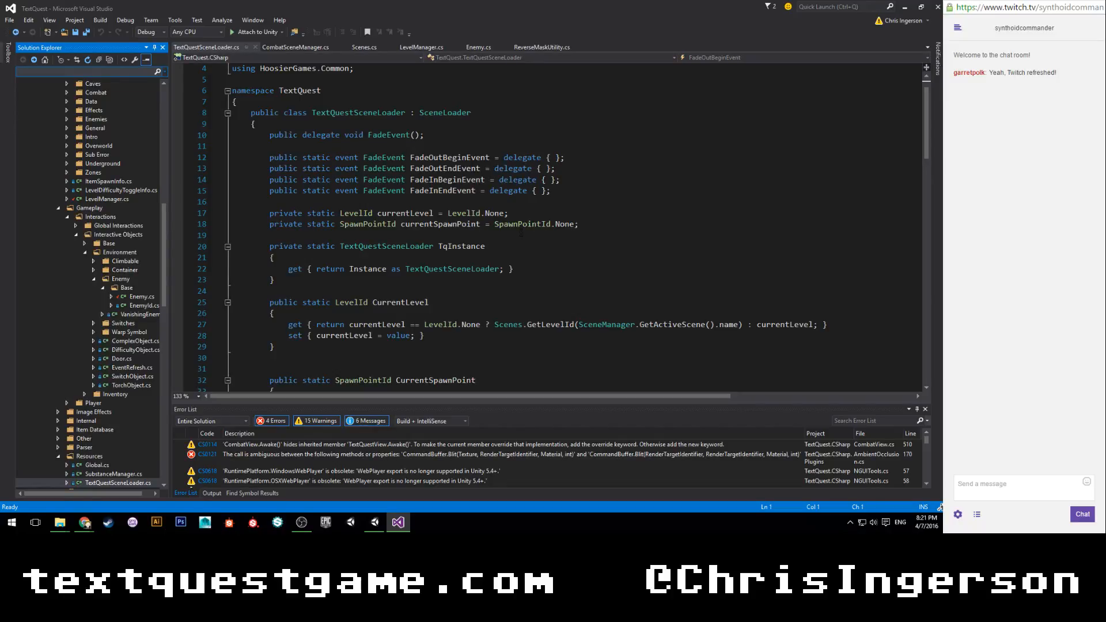
{"action": "scroll", "coordinate": [521, 233], "scroll_direction": "down", "scroll_amount": 2}
{"action": "scroll", "coordinate": [520, 233], "scroll_direction": "down", "scroll_amount": 8}
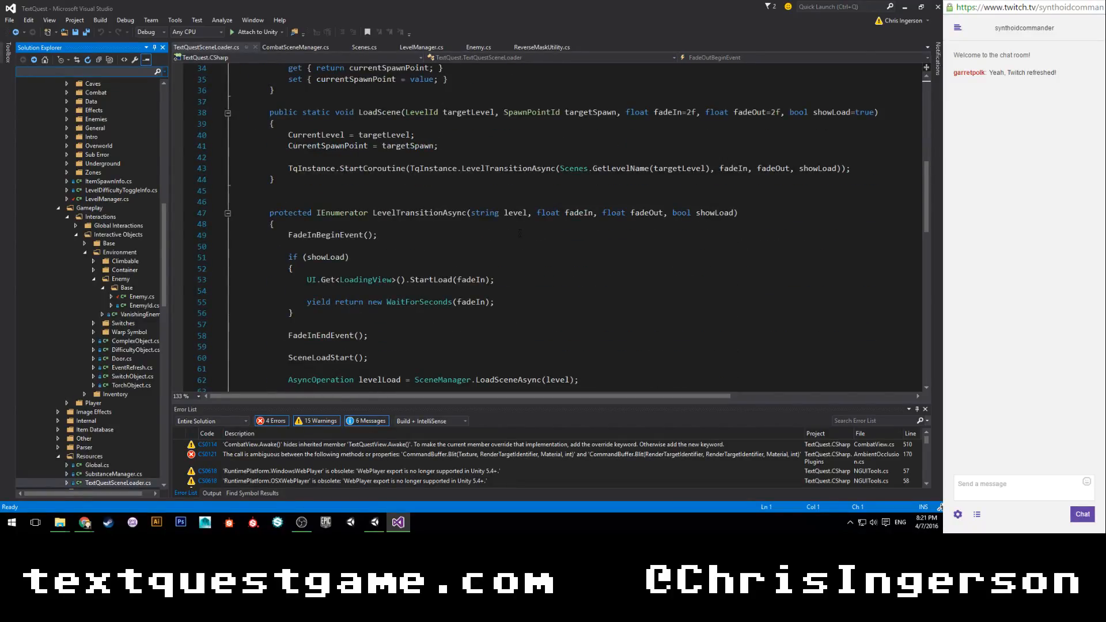
{"action": "scroll", "coordinate": [521, 234], "scroll_direction": "down", "scroll_amount": 3}
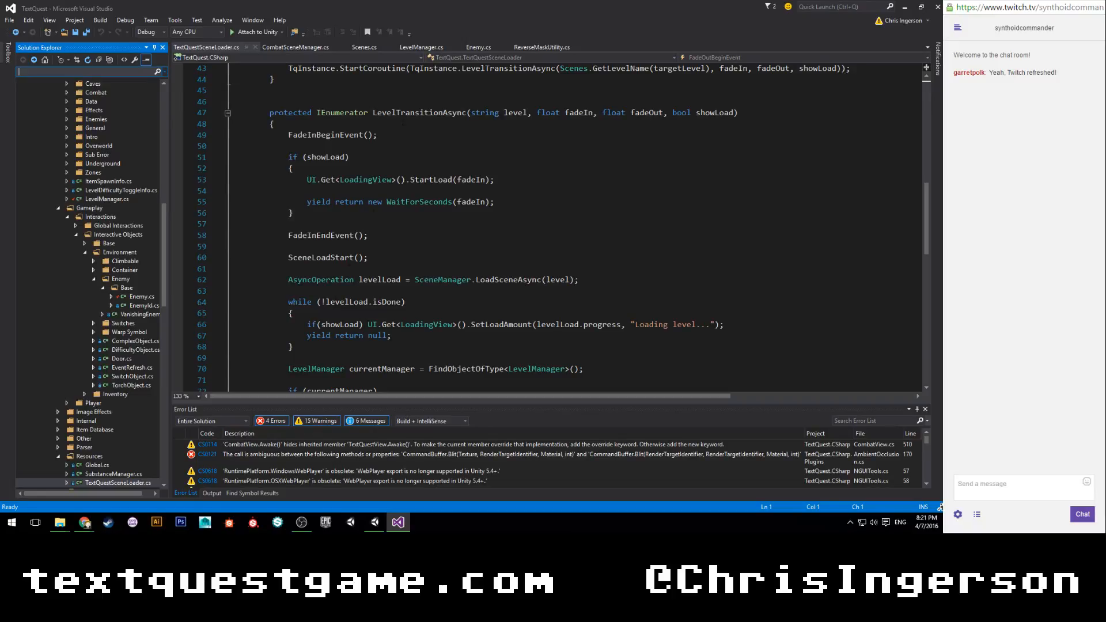
Add the condition if(Global.HeroReference != null) after the FadeInBeginEvent call in LevelTransitionAsync.
{"action": "left_click", "coordinate": [403, 133]}
{"action": "key", "text": "Return"}
{"action": "key", "text": "Return"}
{"action": "type", "text": "if("}
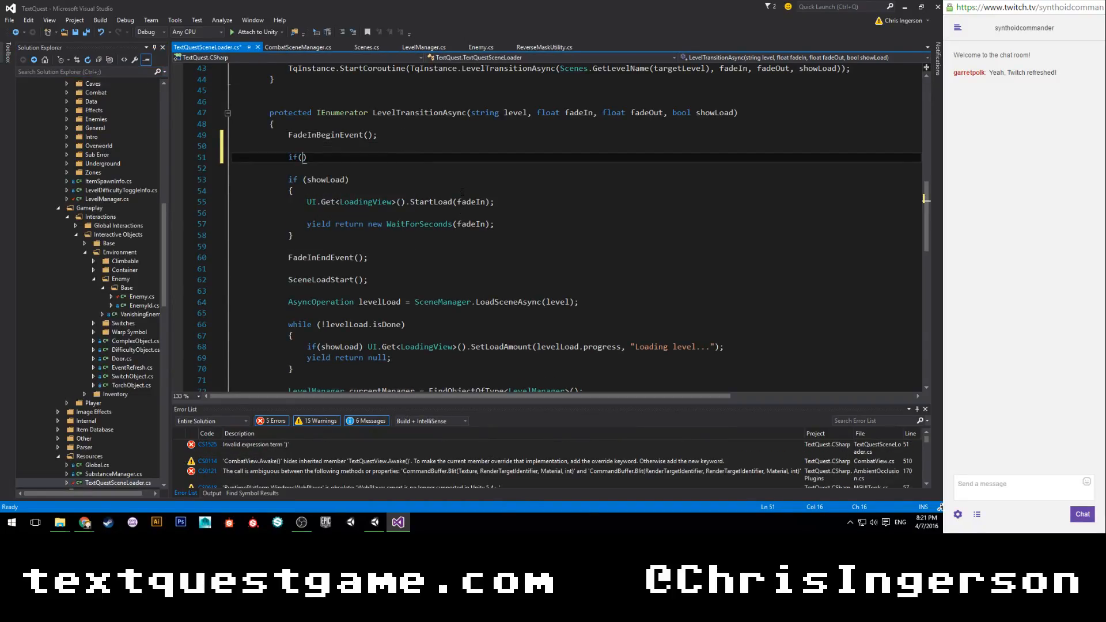
{"action": "type", "text": "Global."}
{"action": "type", "text": "Hero"}
{"action": "key", "text": "Escape"}
{"action": "key", "text": "BackSpace"}
{"action": "key", "text": "BackSpace"}
{"action": "key", "text": "BackSpace"}
{"action": "key", "text": "BackSpace"}
{"action": "key", "text": "BackSpace"}
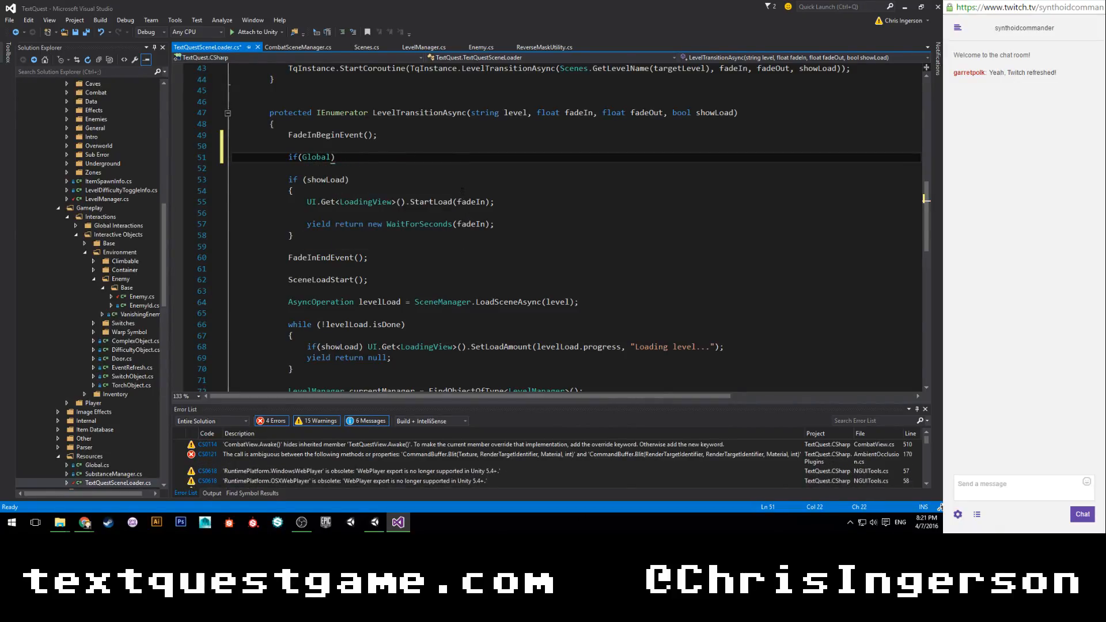
{"action": "type", "text": ".HeroReference"}
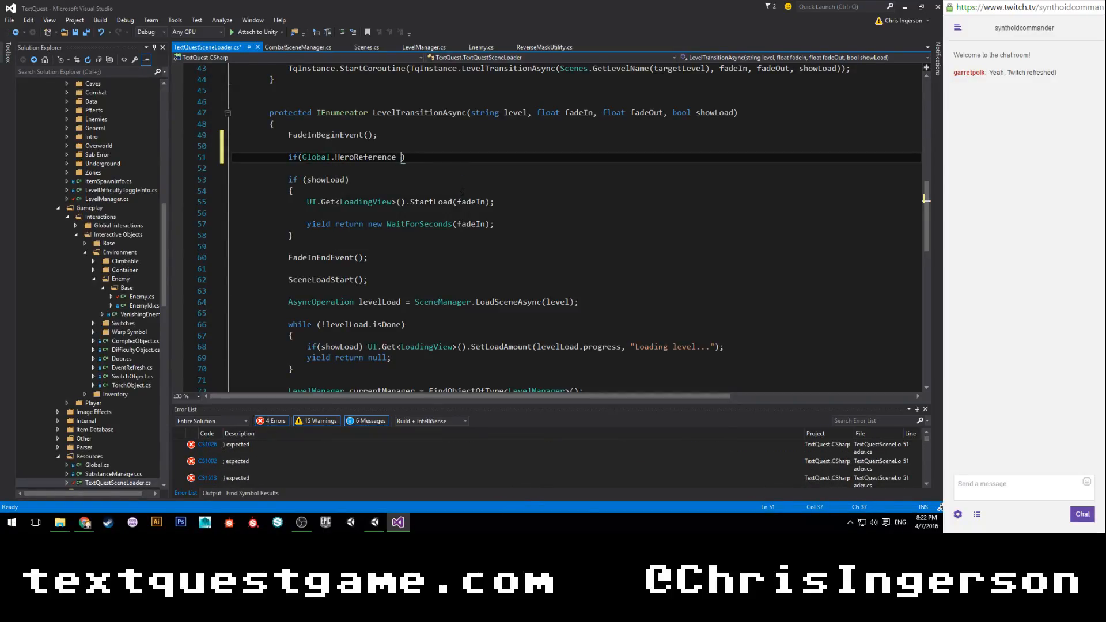
{"action": "type", "text": " != null"}
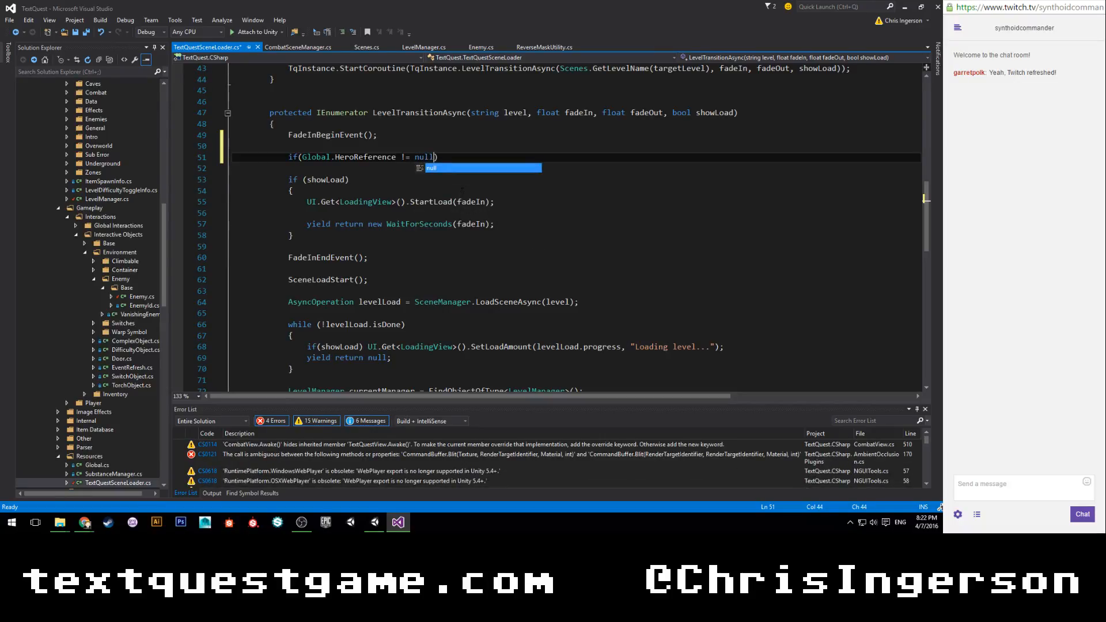
{"action": "type", "text": ") Global.her"}
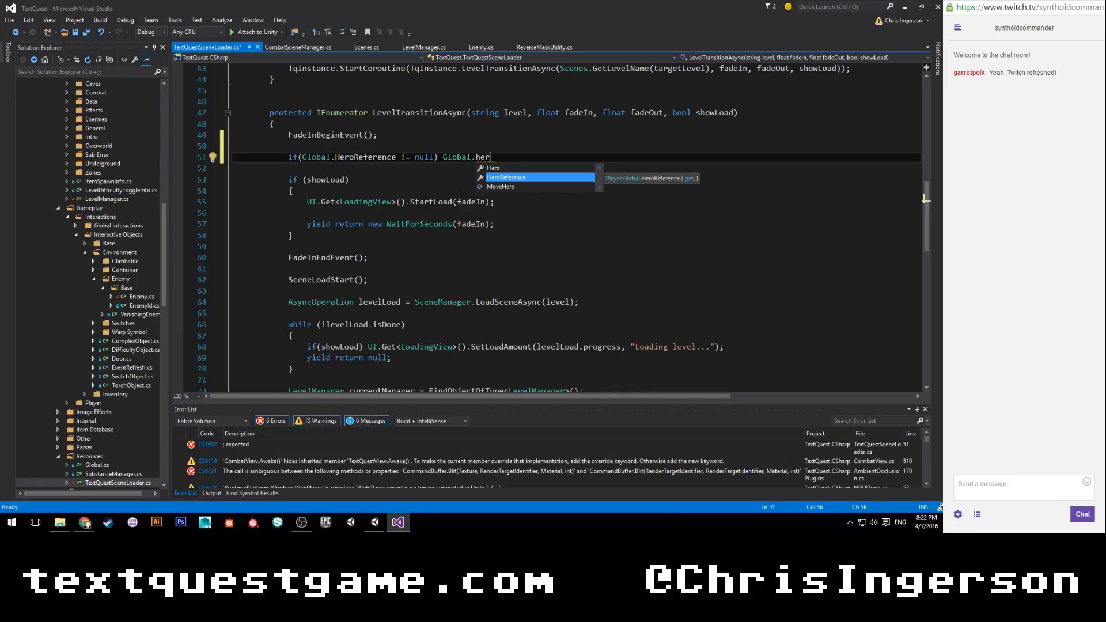
{"action": "type", "text": "o"}
Complete the HeroReference condition with Global.Hero.gameObject.SetActive(false); and save the script.
{"action": "key", "text": "Tab"}
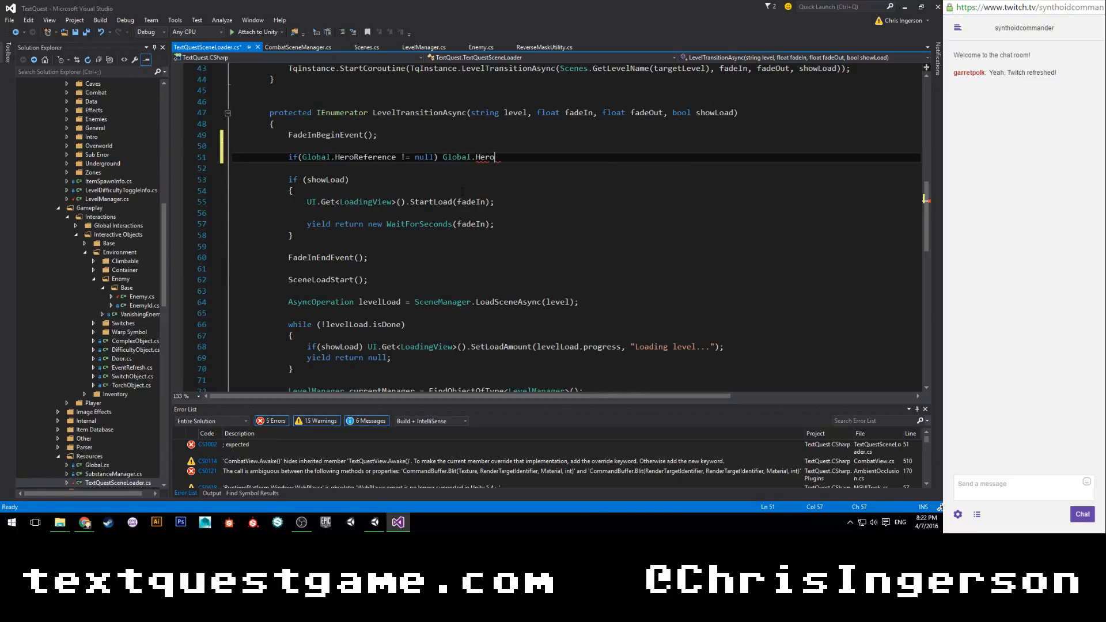
{"action": "type", "text": "."}
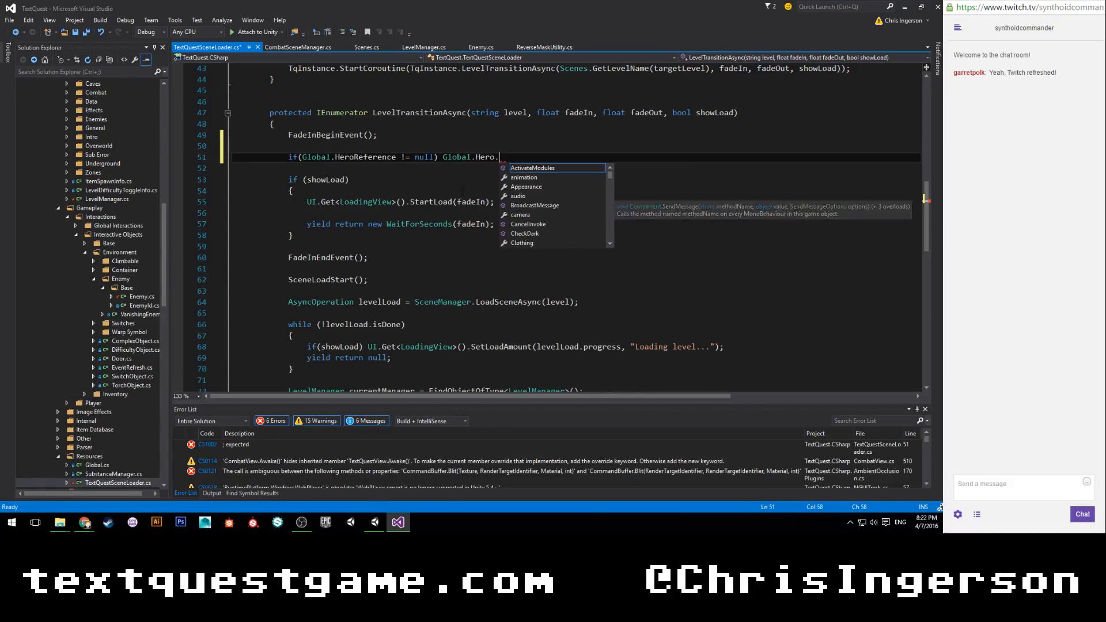
{"action": "type", "text": "gameObject.SetActive"}
{"action": "key", "text": "Tab"}
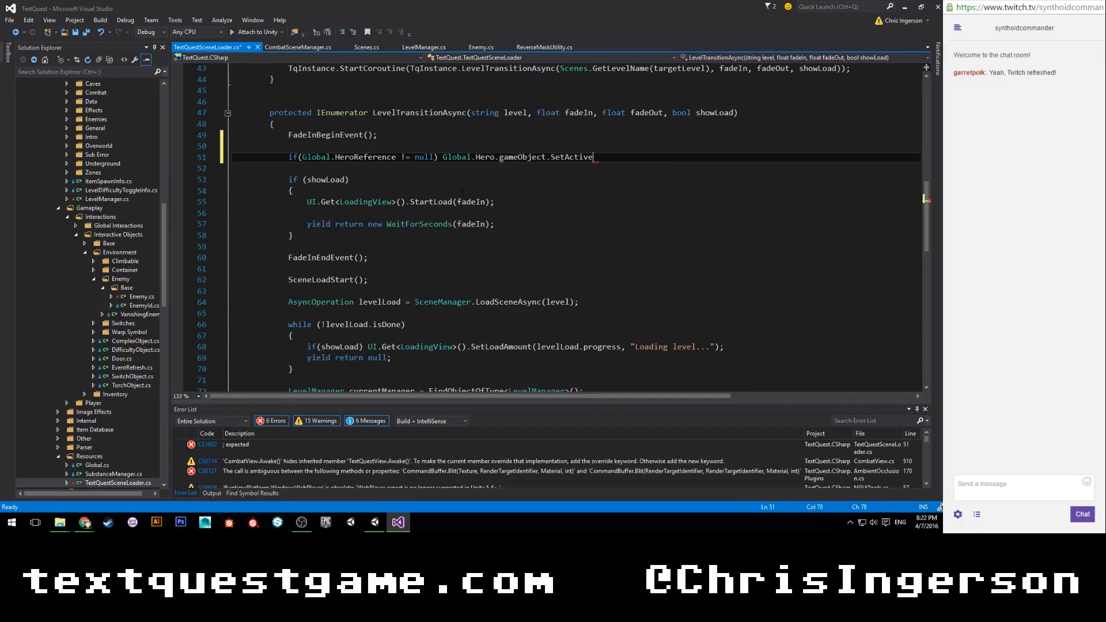
{"action": "type", "text": "(false);"}
{"action": "key", "text": "ctrl+s"}
Replace the HeroReference line in LevelTransitionAsync with the Global.Hero.gameObject.activeSelf check copied from OnLevelLoadComplete in LevelManager.cs.
{"action": "left_click", "coordinate": [298, 50]}
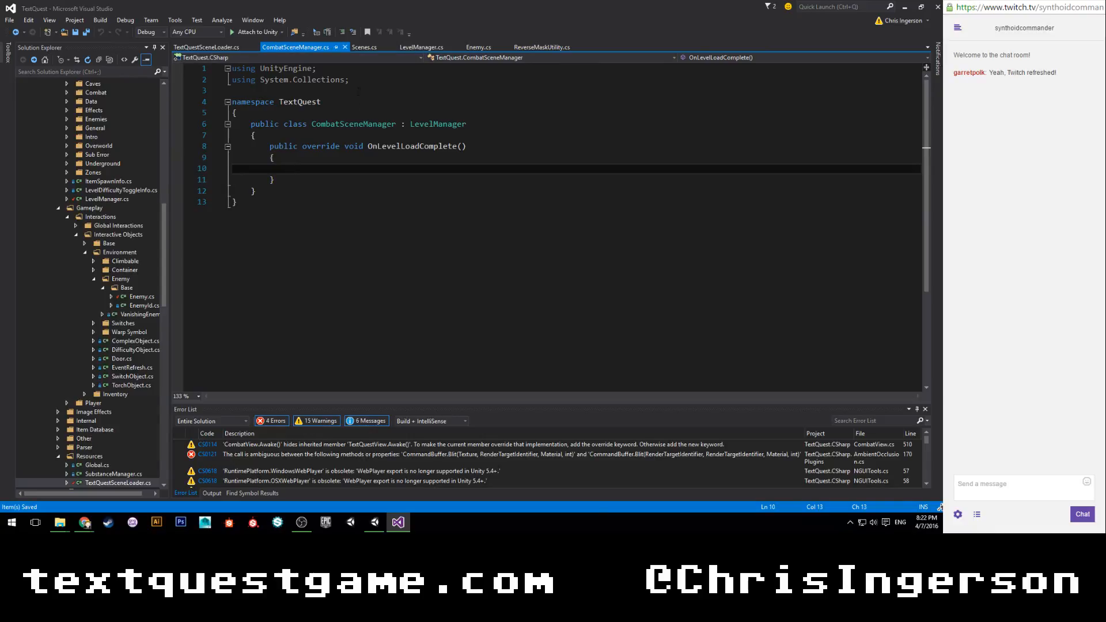
{"action": "left_click", "coordinate": [207, 49]}
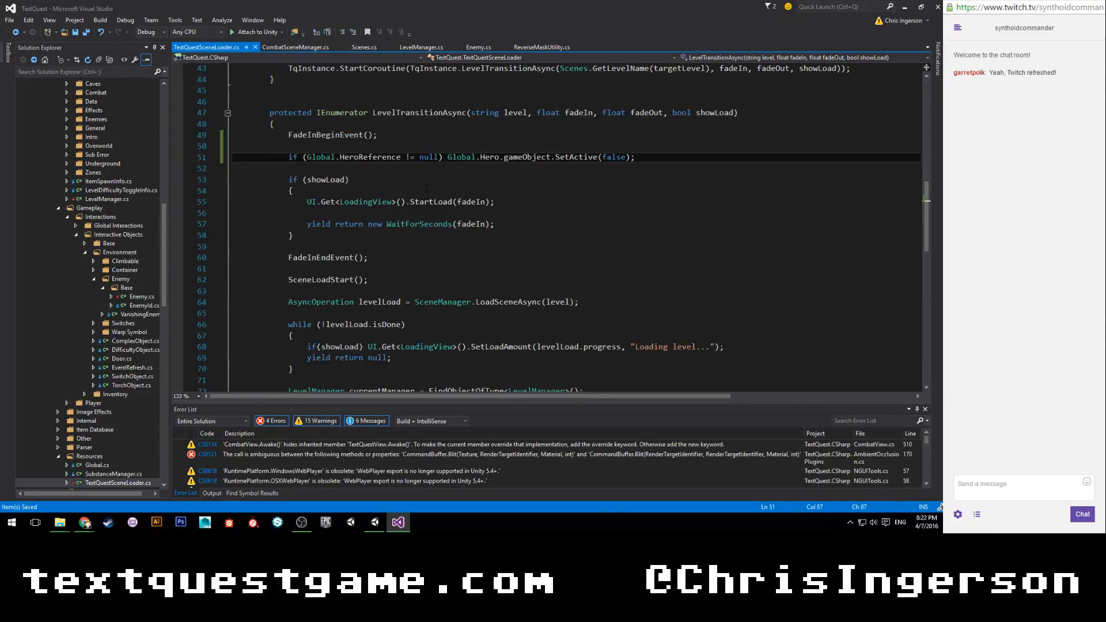
{"action": "left_click", "coordinate": [421, 48]}
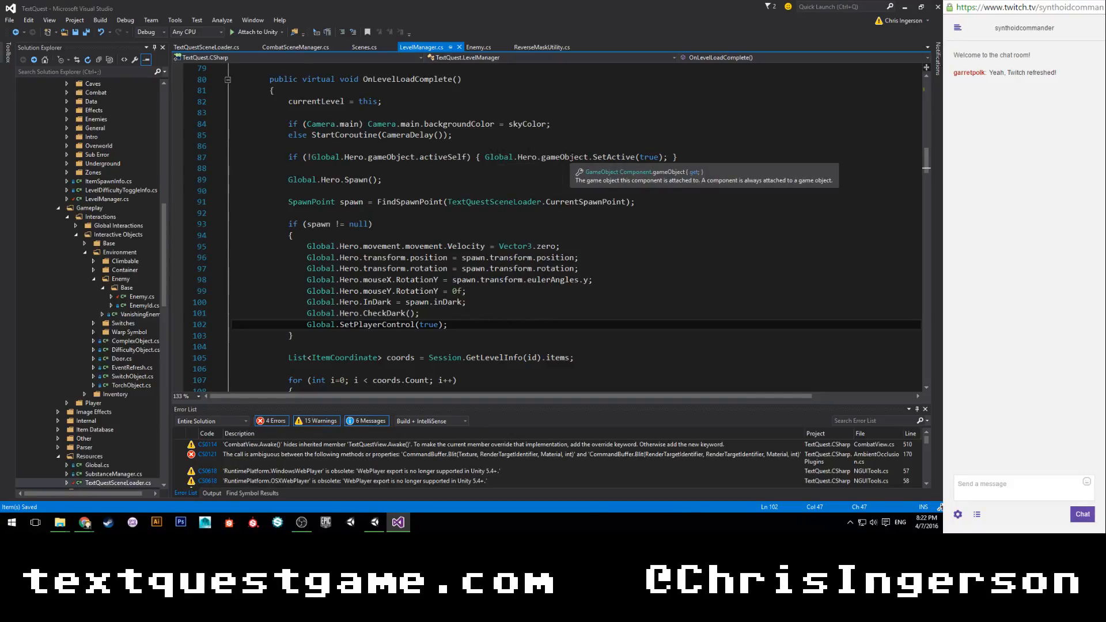
{"action": "left_click_drag", "start_coordinate": [707, 161], "coordinate": [288, 157]}
{"action": "key", "text": "ctrl+c"}
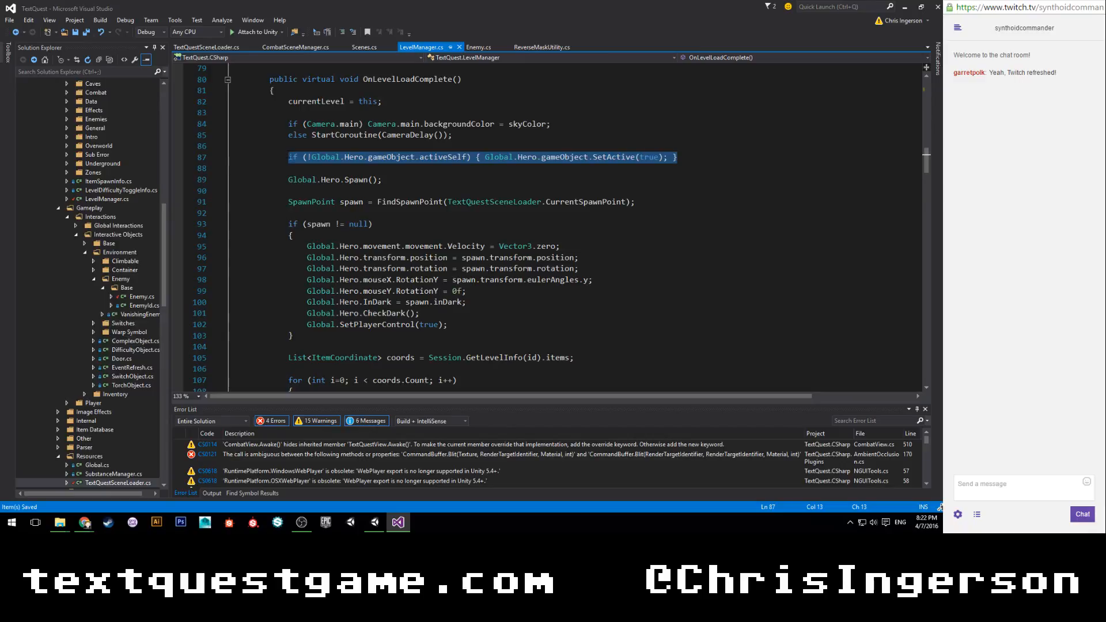
{"action": "left_click", "coordinate": [212, 48]}
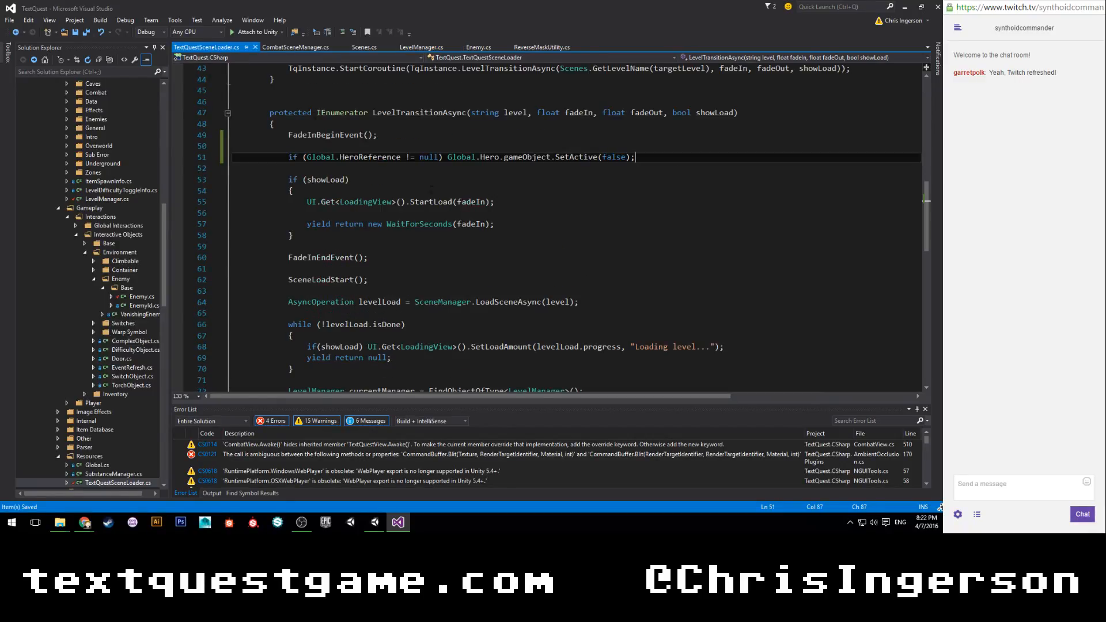
{"action": "key", "text": "shift+Home"}
{"action": "key", "text": "ctrl+v"}
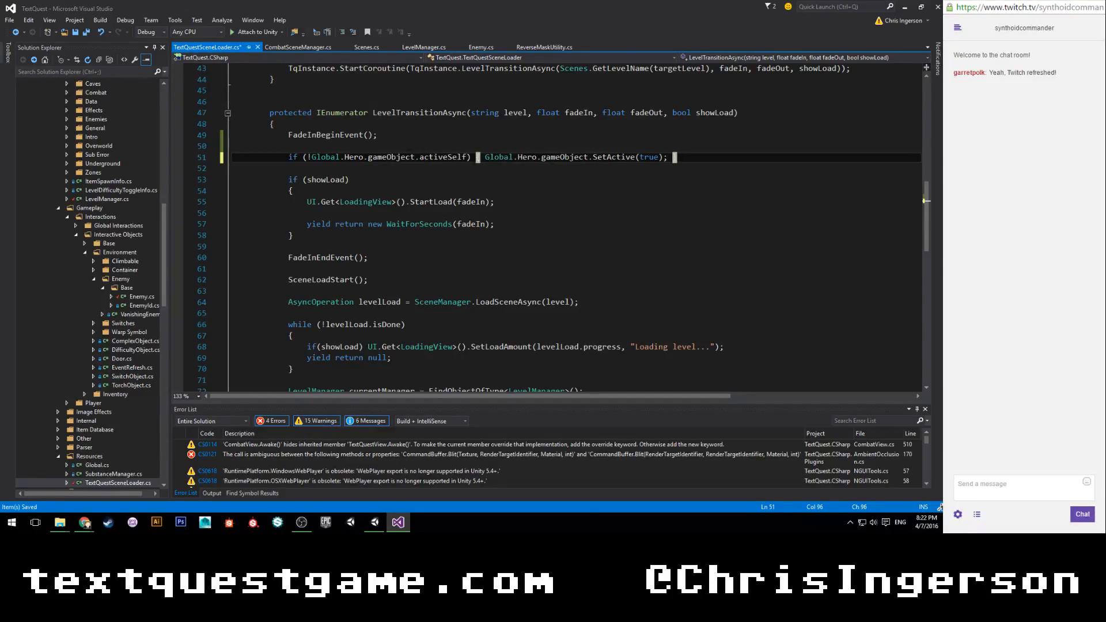
Remove the negation from the pasted activeSelf check, change its SetActive argument to false, and save the script.
{"action": "key", "text": "BackSpace"}
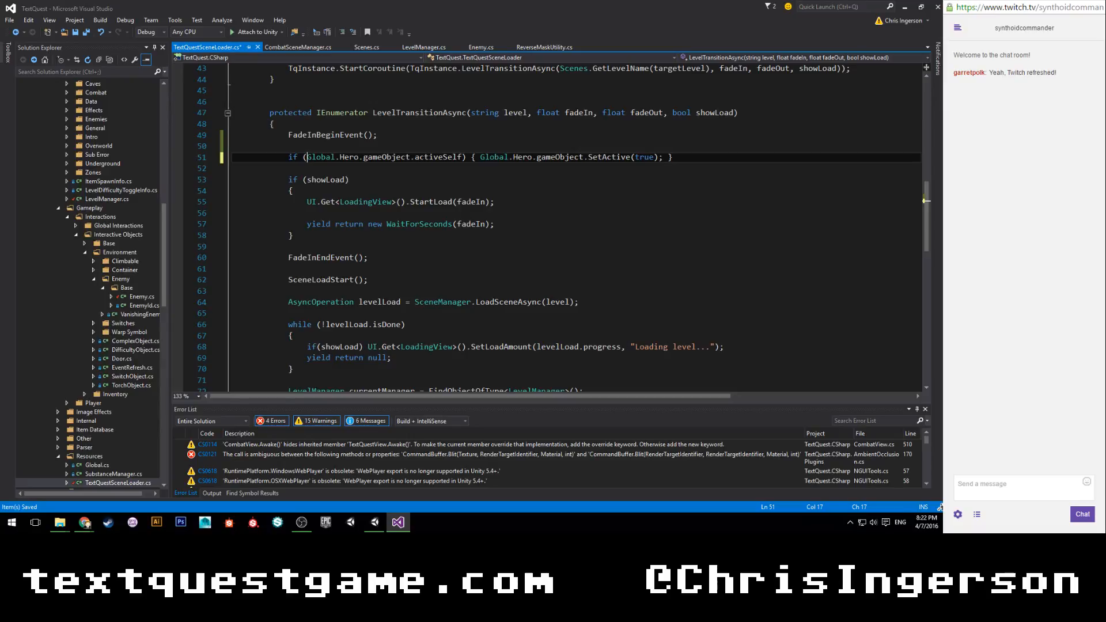
{"action": "double_click", "coordinate": [650, 157]}
{"action": "type", "text": "false"}
{"action": "key", "text": "ctrl+s"}
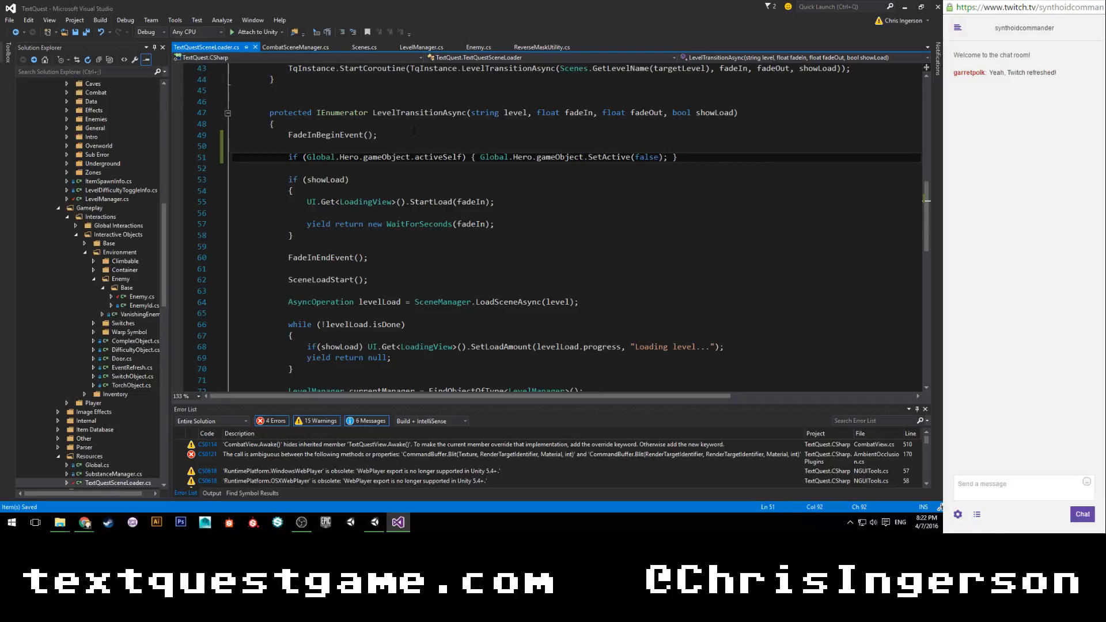
Switch to Unity and briefly run the Sewer Combat scene in play mode.
{"action": "left_click", "coordinate": [374, 522]}
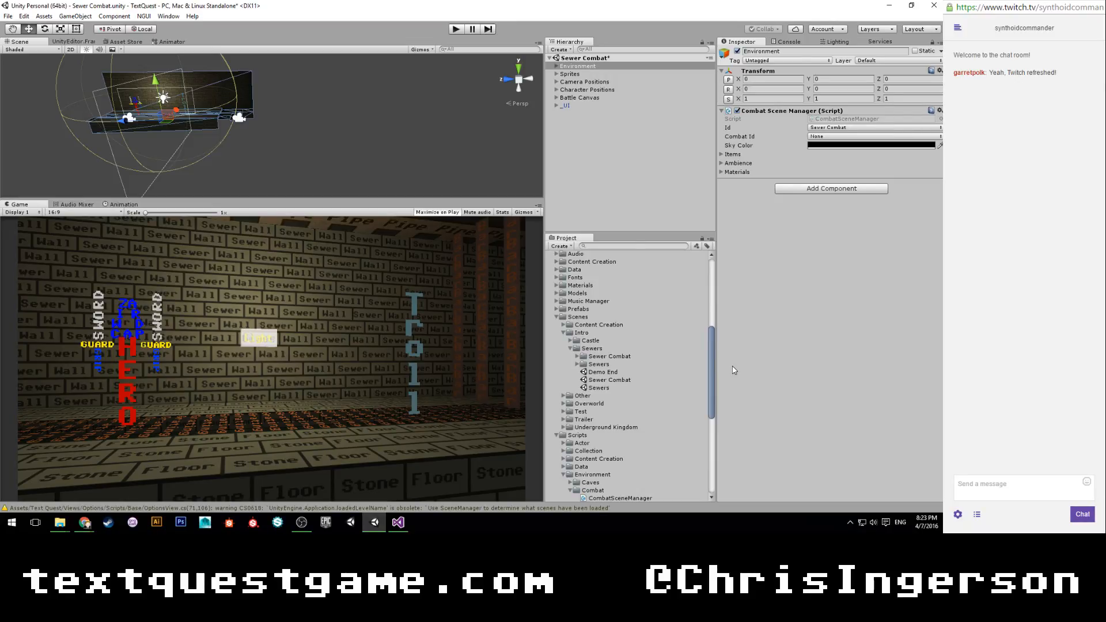
{"action": "left_click", "coordinate": [456, 30]}
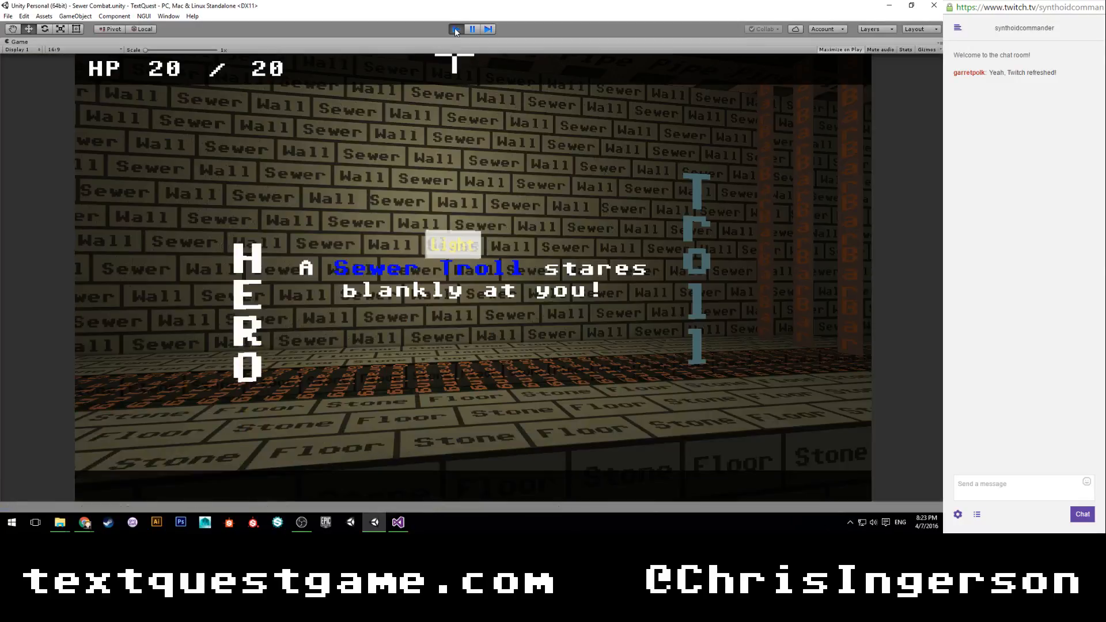
{"action": "left_click", "coordinate": [456, 29]}
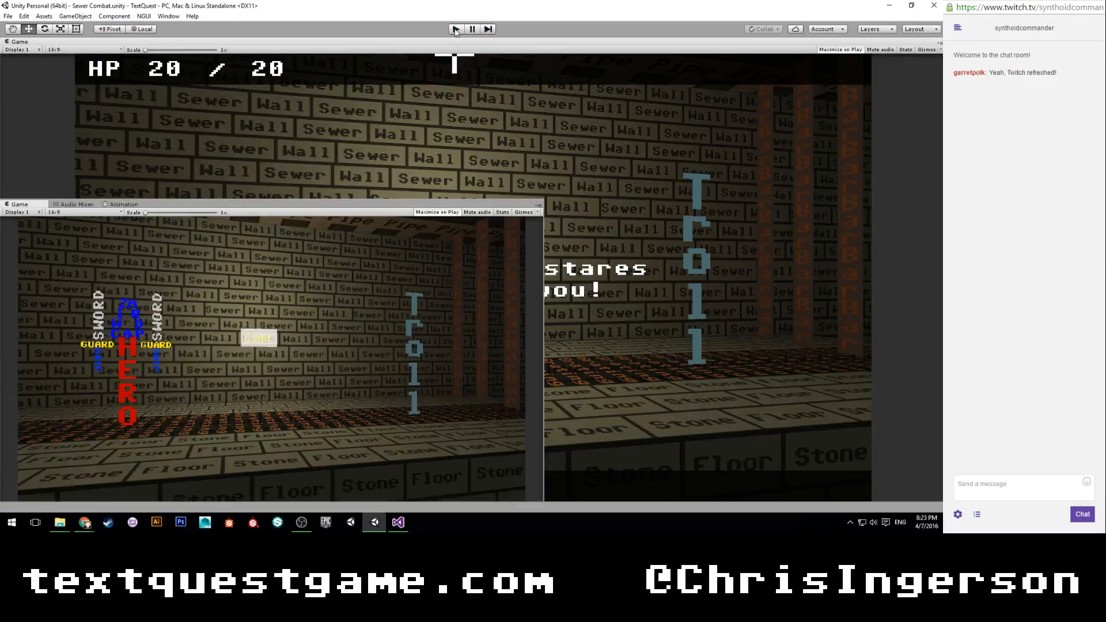
Open and play the Sewers scene, attack the troll with the command "hit", and check the Console before stopping play mode.
{"action": "left_click", "coordinate": [600, 388]}
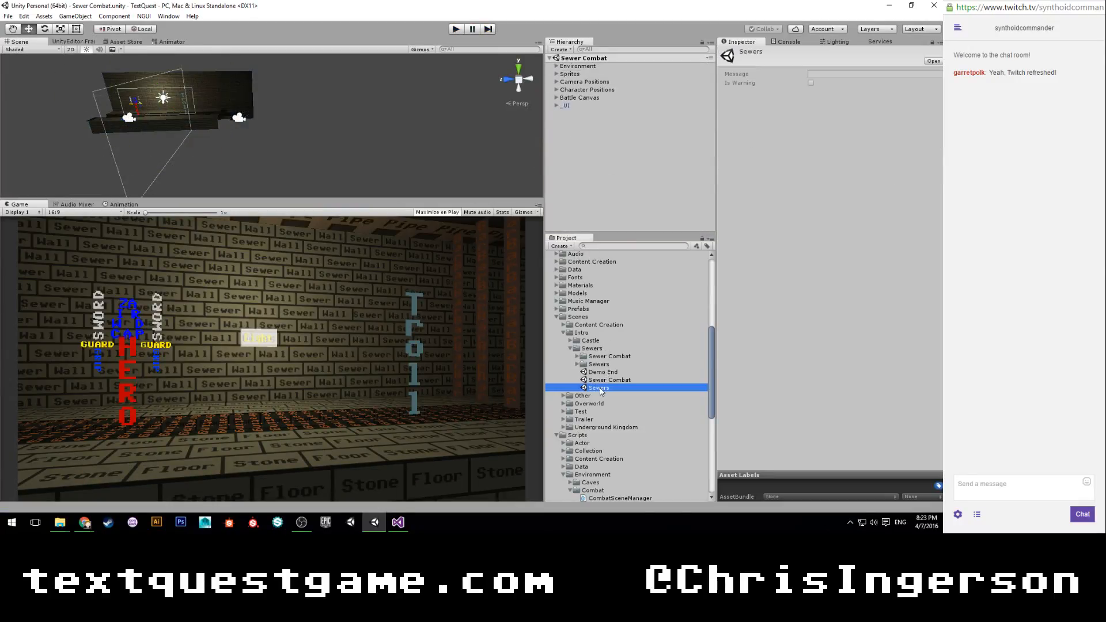
{"action": "left_click", "coordinate": [454, 29]}
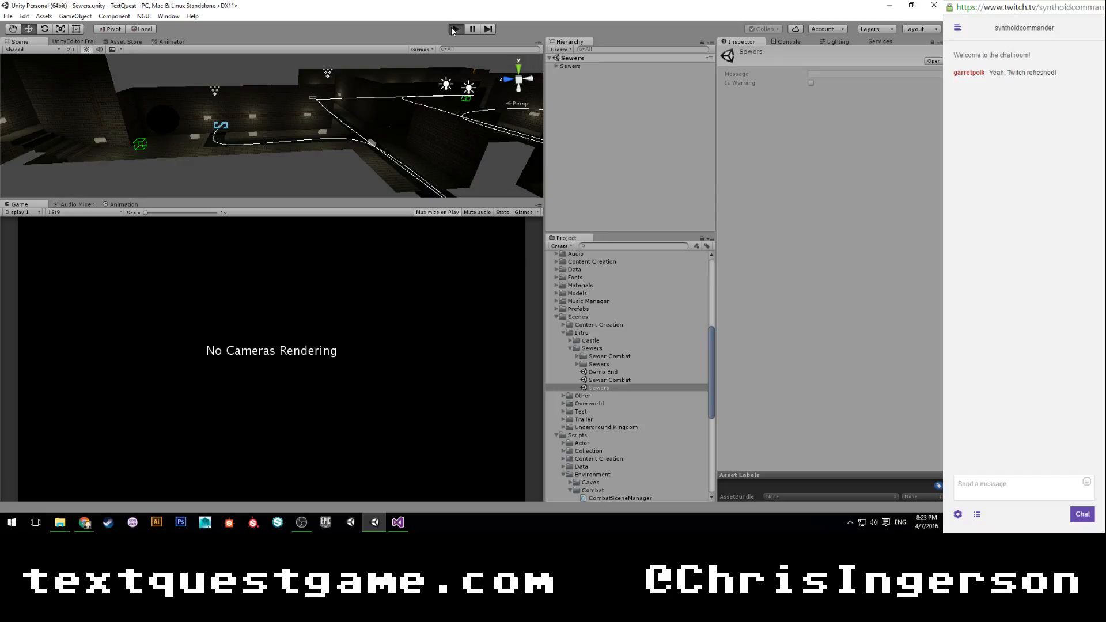
{"action": "left_click", "coordinate": [454, 29]}
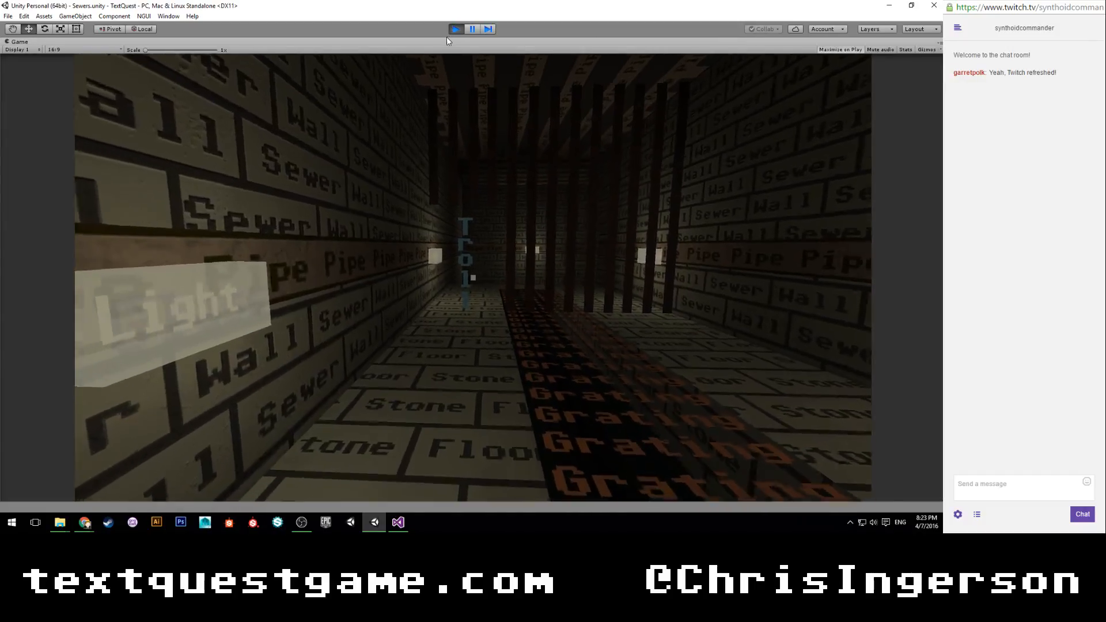
{"action": "type", "text": "hit"}
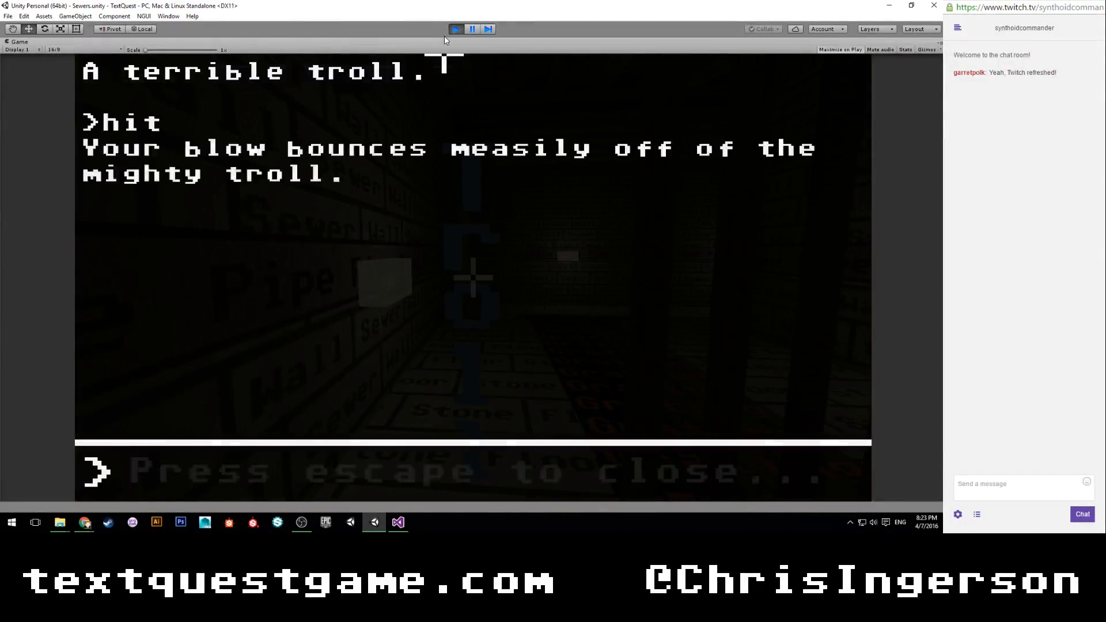
{"action": "key", "text": "Return"}
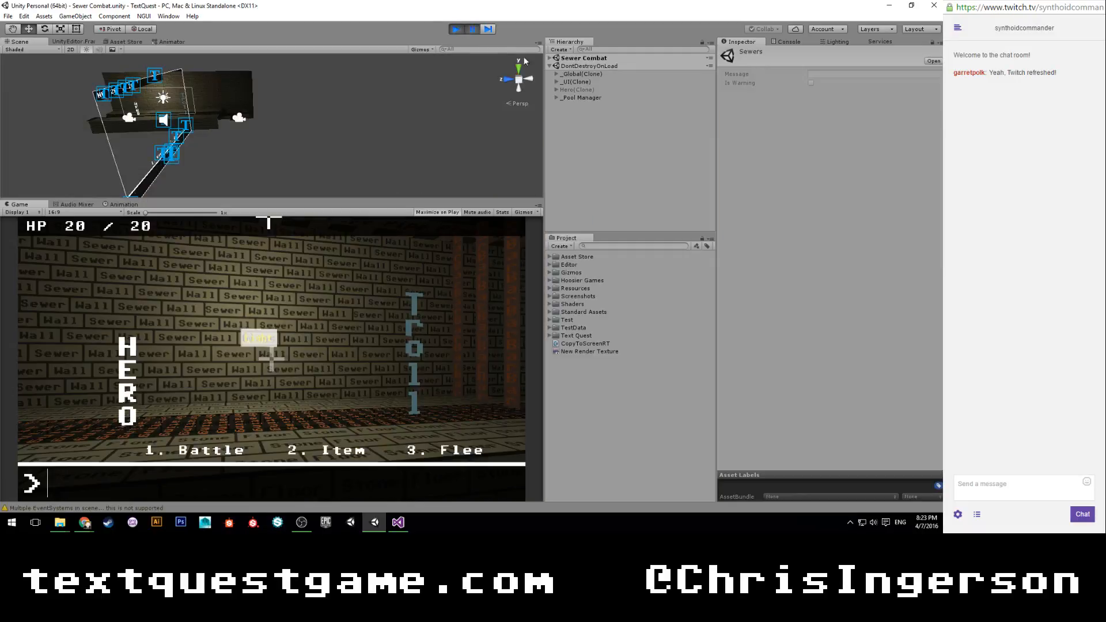
{"action": "left_click", "coordinate": [788, 41]}
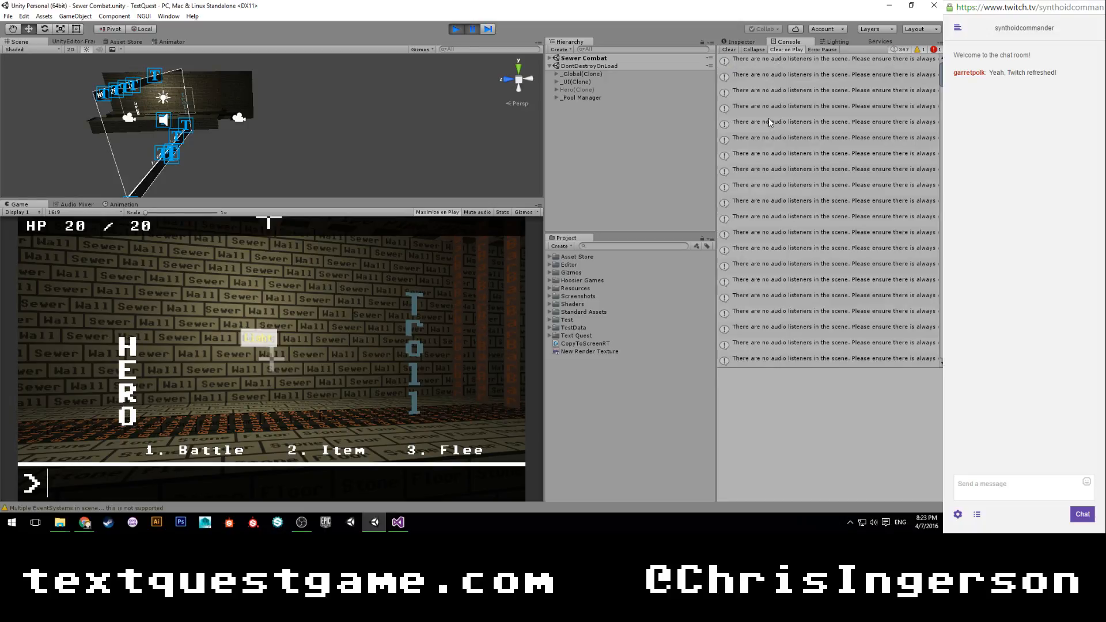
{"action": "left_click", "coordinate": [456, 29]}
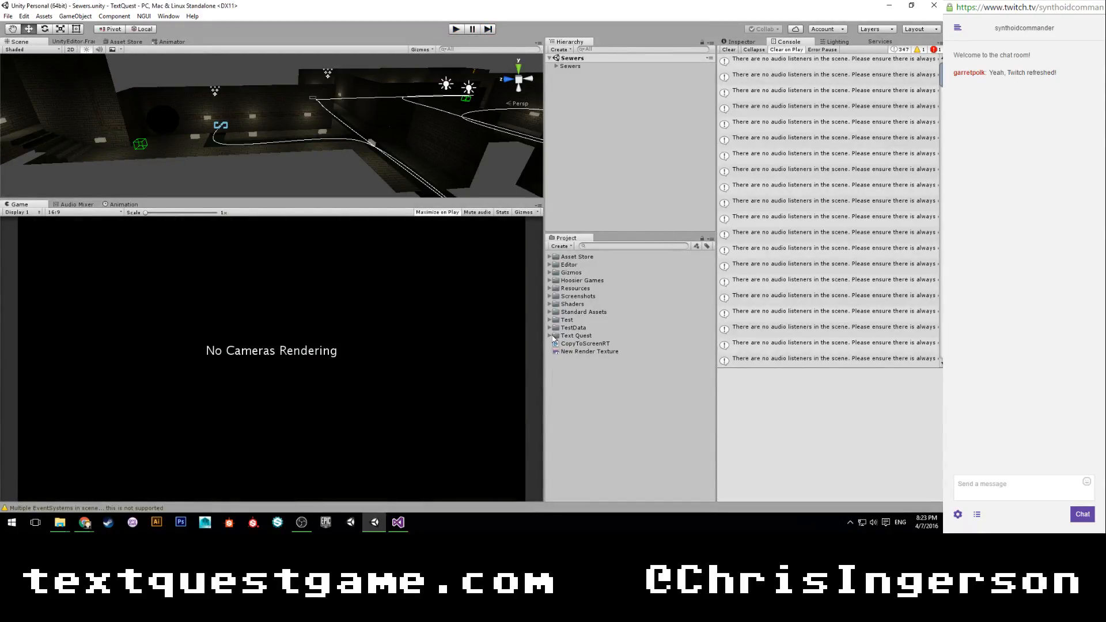
Open the Sewer Combat scene from Text Quest's Scenes > Intro > Sewers folder and show the Inspector.
{"action": "left_click", "coordinate": [551, 335]}
{"action": "left_click", "coordinate": [556, 430]}
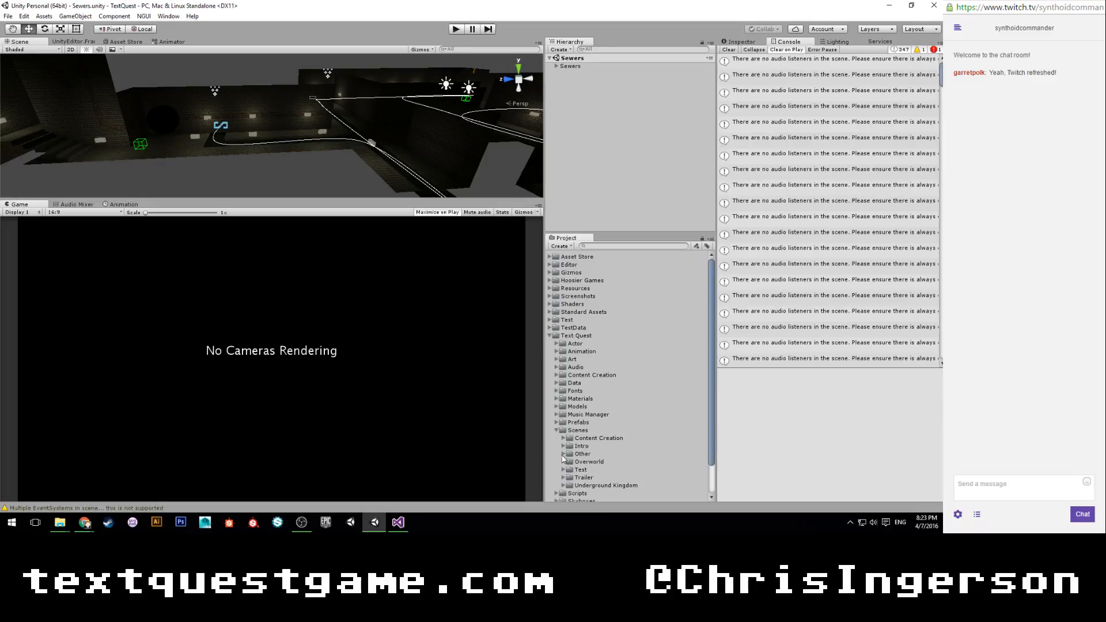
{"action": "left_click", "coordinate": [564, 446]}
{"action": "left_click", "coordinate": [570, 461]}
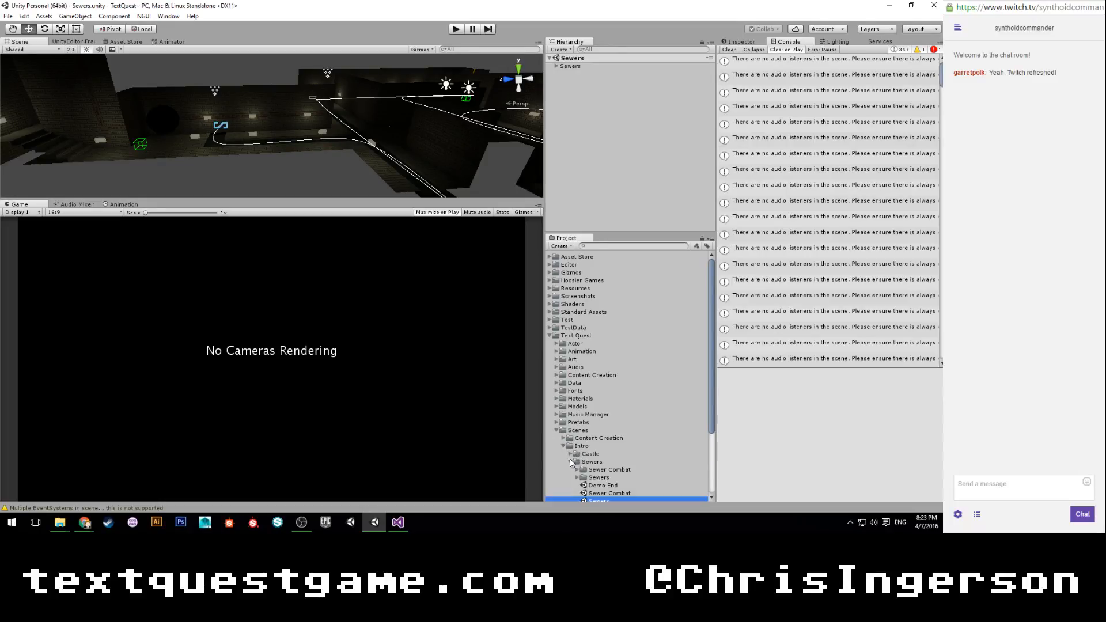
{"action": "scroll", "coordinate": [599, 456], "scroll_direction": "down", "scroll_amount": 3}
{"action": "double_click", "coordinate": [592, 436]}
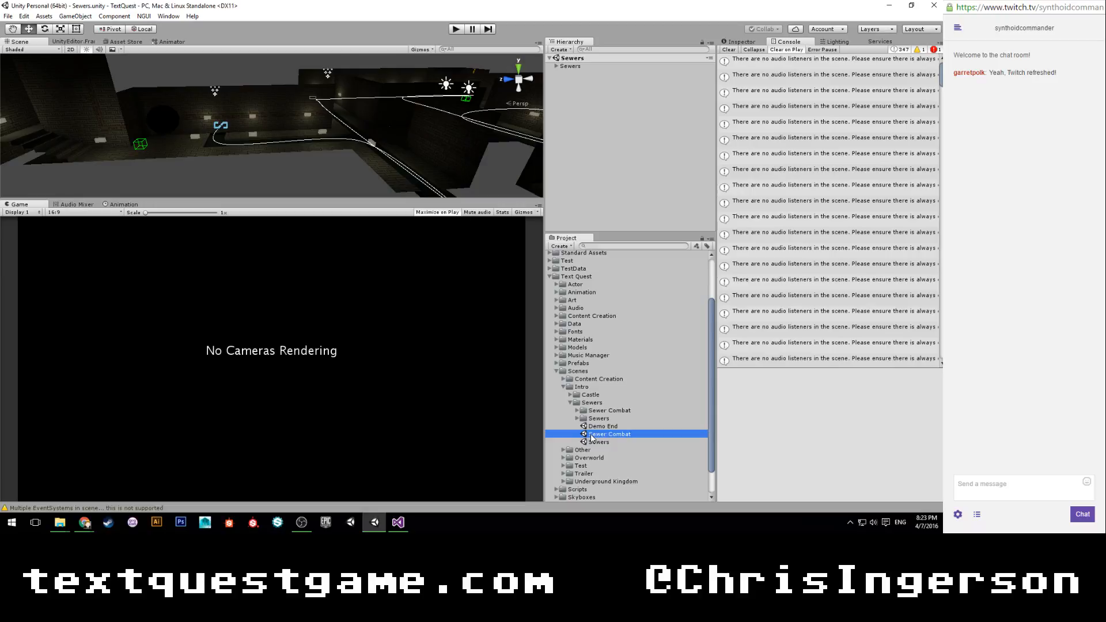
{"action": "left_click", "coordinate": [737, 41]}
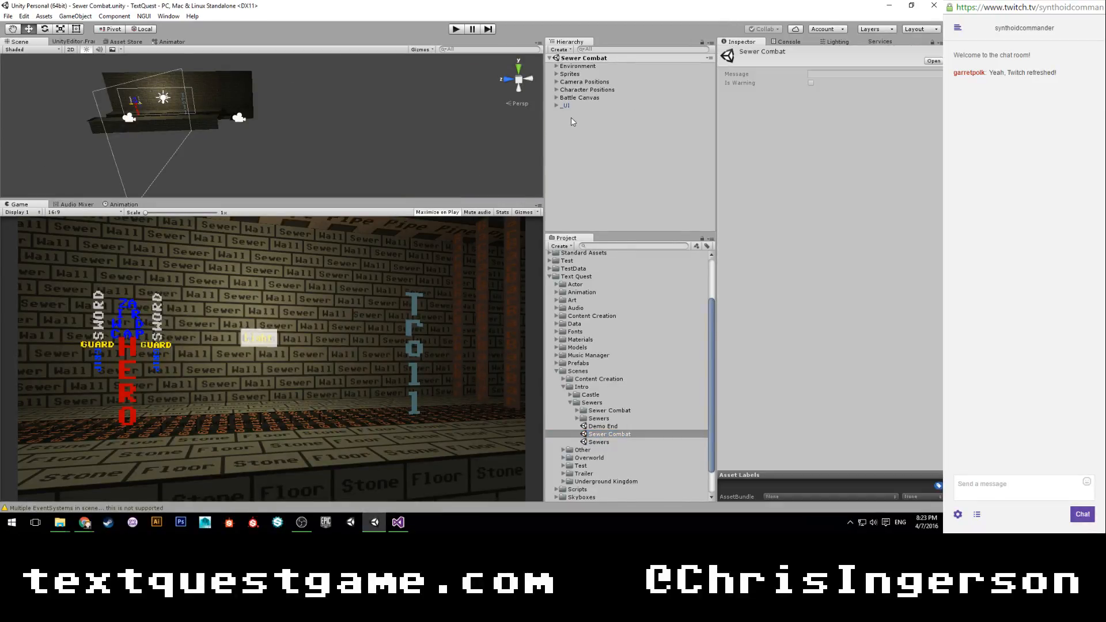
Delete the _UI object from the Sewer Combat scene and save the scene.
{"action": "left_click", "coordinate": [560, 106]}
{"action": "left_click", "coordinate": [556, 106]}
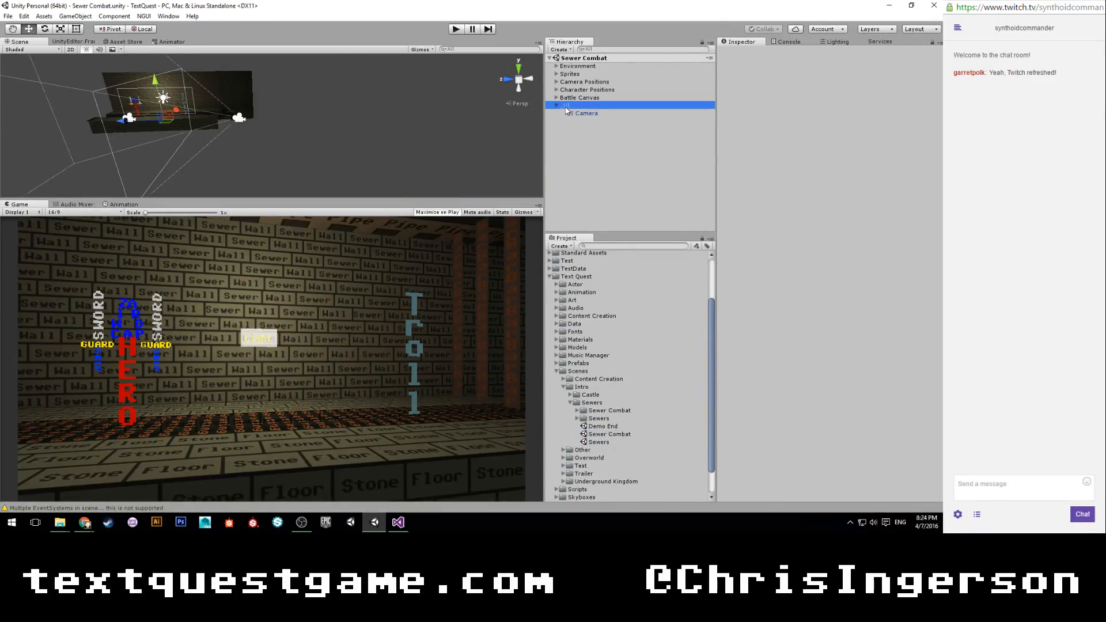
{"action": "key", "text": "Delete"}
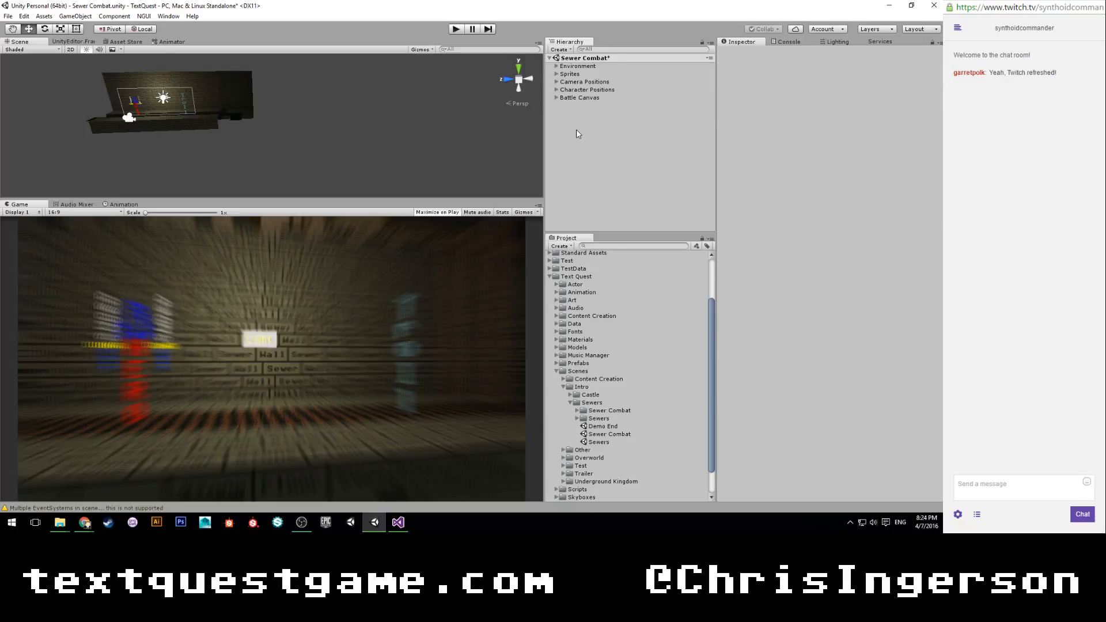
{"action": "key", "text": "ctrl+s"}
Disable the Radial Blur script on the Battle Camera under Camera Positions and save the scene.
{"action": "left_click", "coordinate": [556, 82]}
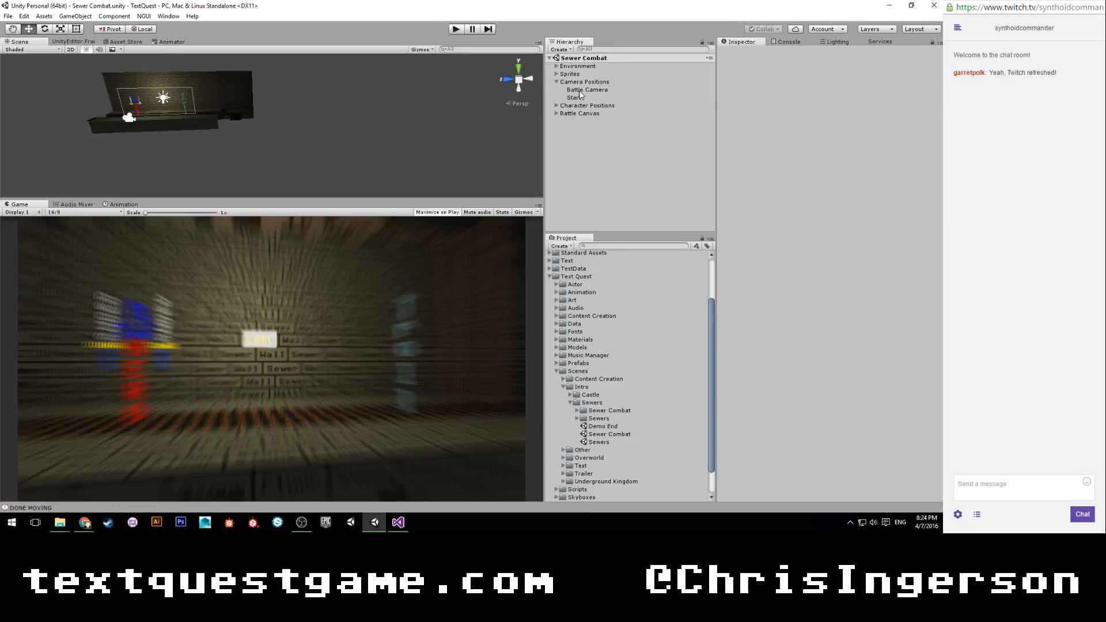
{"action": "left_click", "coordinate": [579, 91]}
{"action": "left_click", "coordinate": [736, 369]}
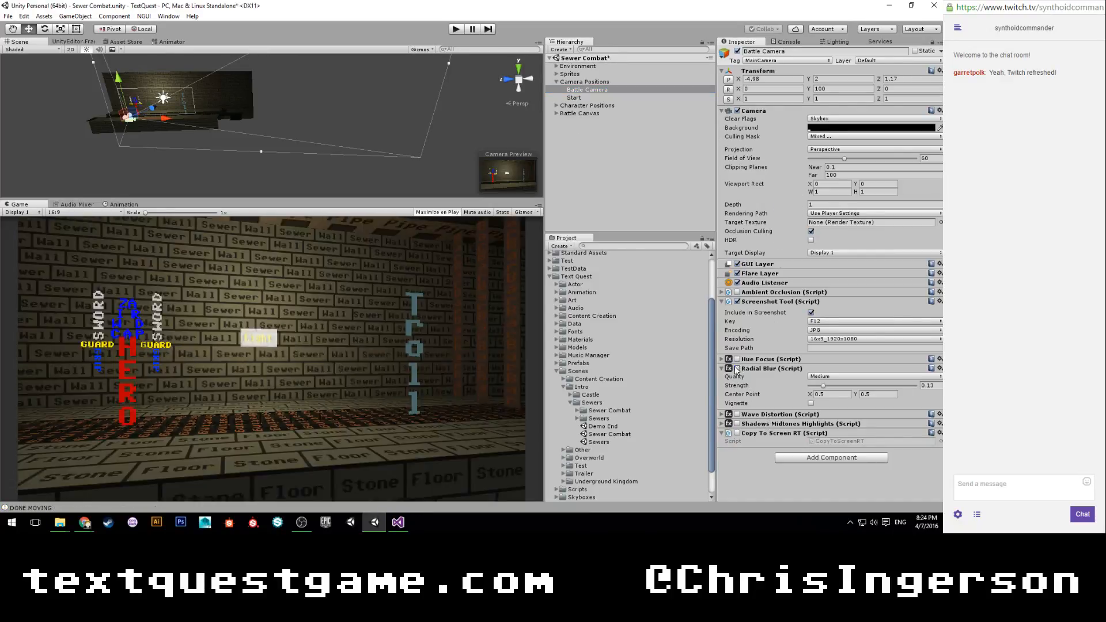
{"action": "left_click", "coordinate": [599, 167]}
{"action": "key", "text": "ctrl+s"}
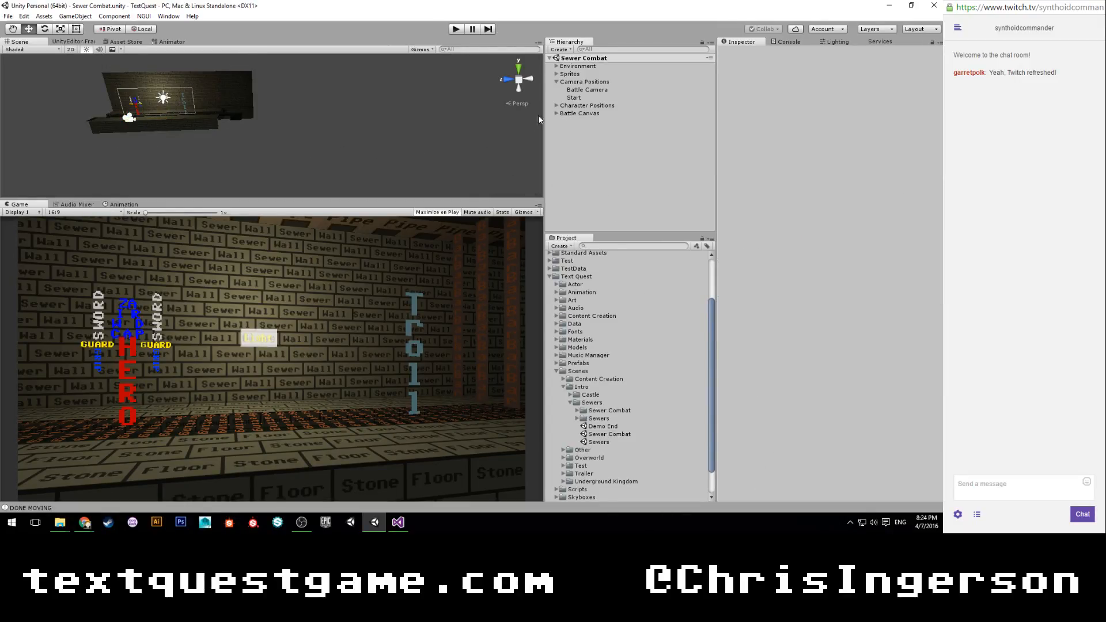
Open the Sewers scene, run it in play mode, and attack the troll with the command "hit".
{"action": "left_click", "coordinate": [599, 442]}
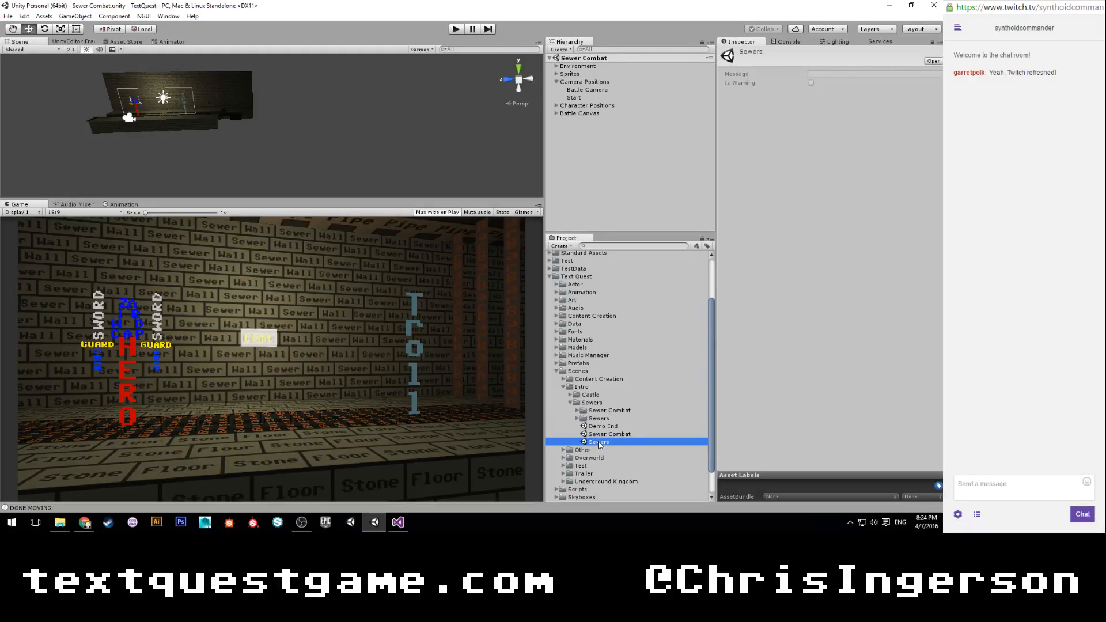
{"action": "double_click", "coordinate": [599, 443]}
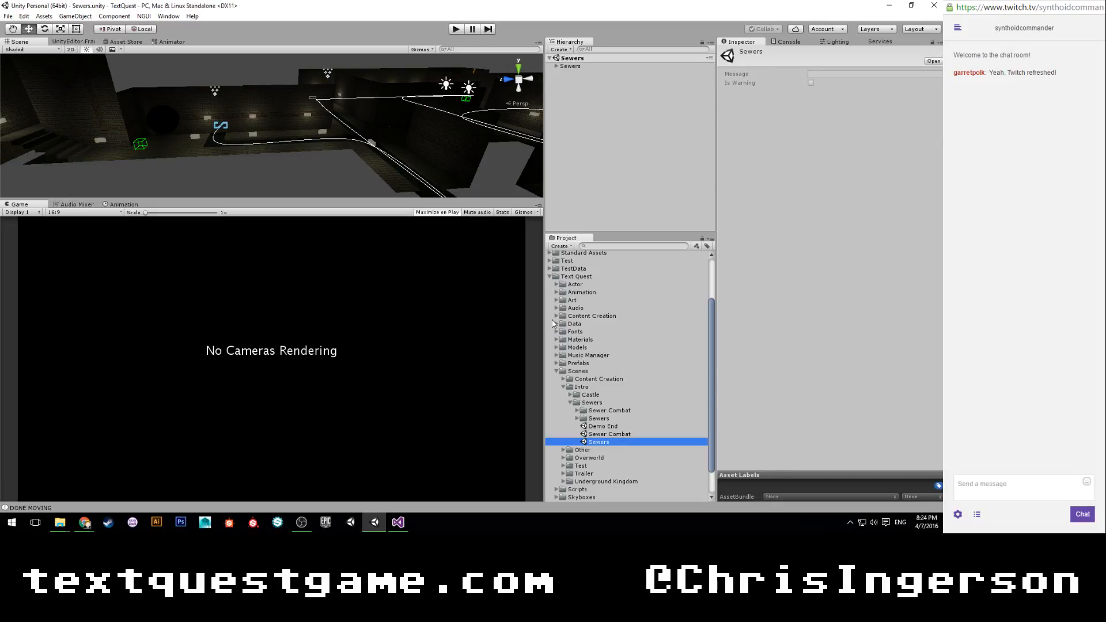
{"action": "left_click", "coordinate": [456, 30]}
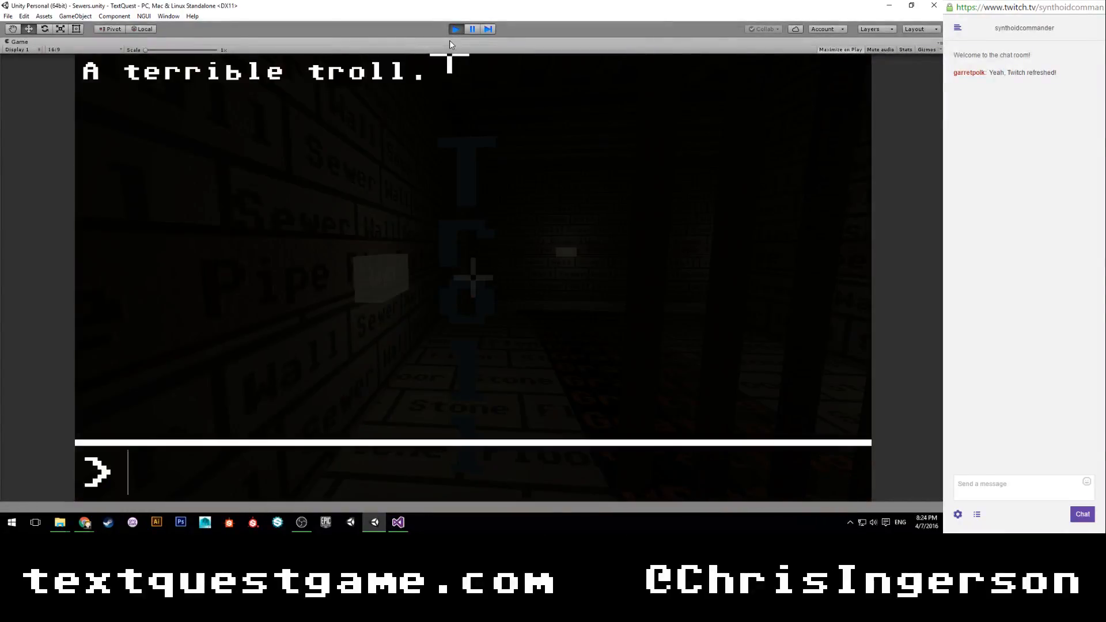
{"action": "type", "text": "hi"}
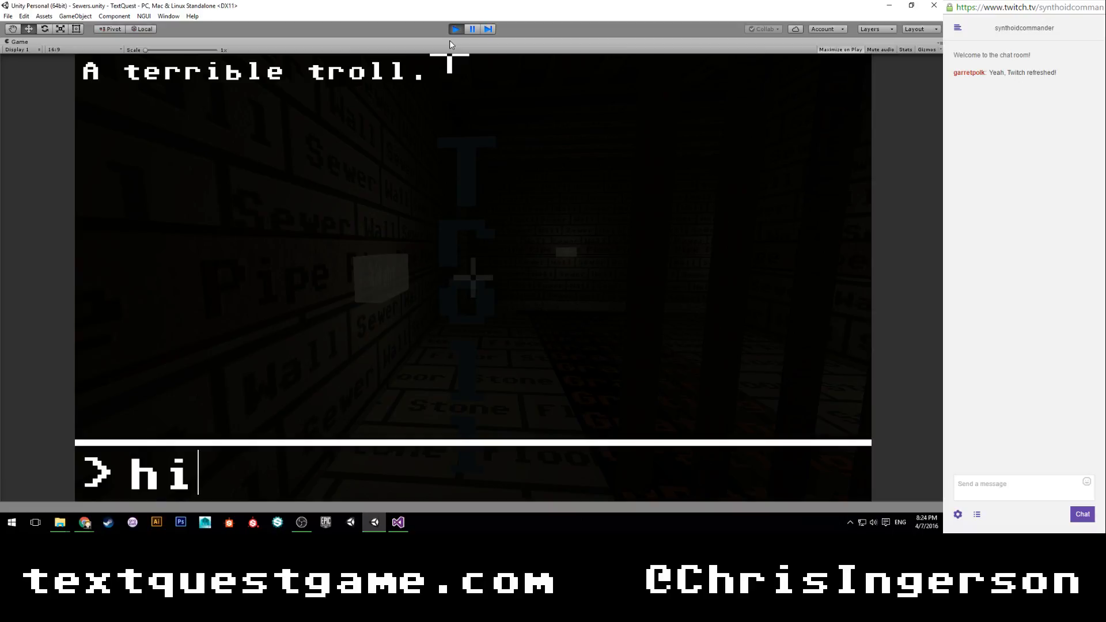
{"action": "type", "text": "t"}
{"action": "key", "text": "Return"}
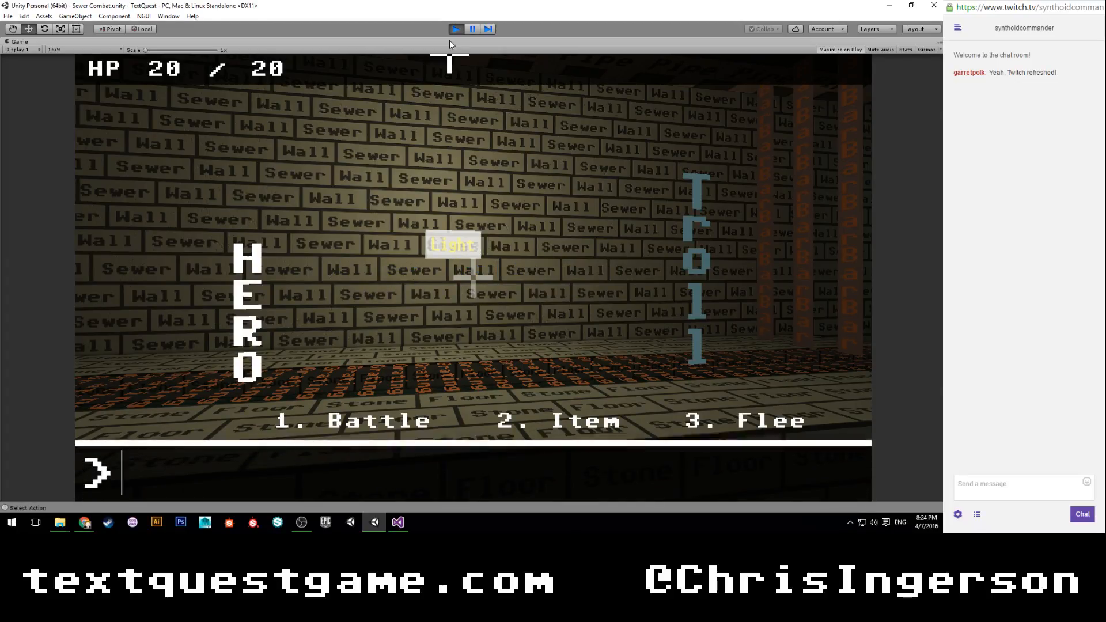
Pause play mode, review the Console messages, and check LevelTransitionAsync in Visual Studio before returning to Unity.
{"action": "left_click", "coordinate": [474, 29]}
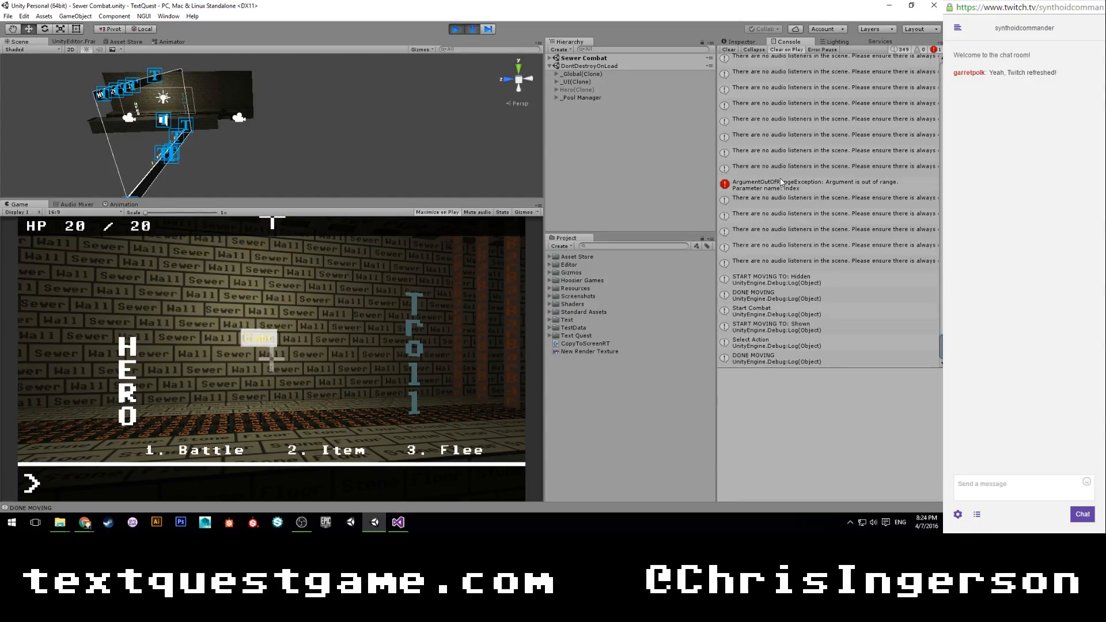
{"action": "scroll", "coordinate": [808, 113], "scroll_direction": "up", "scroll_amount": 6}
{"action": "scroll", "coordinate": [807, 113], "scroll_direction": "up", "scroll_amount": 5}
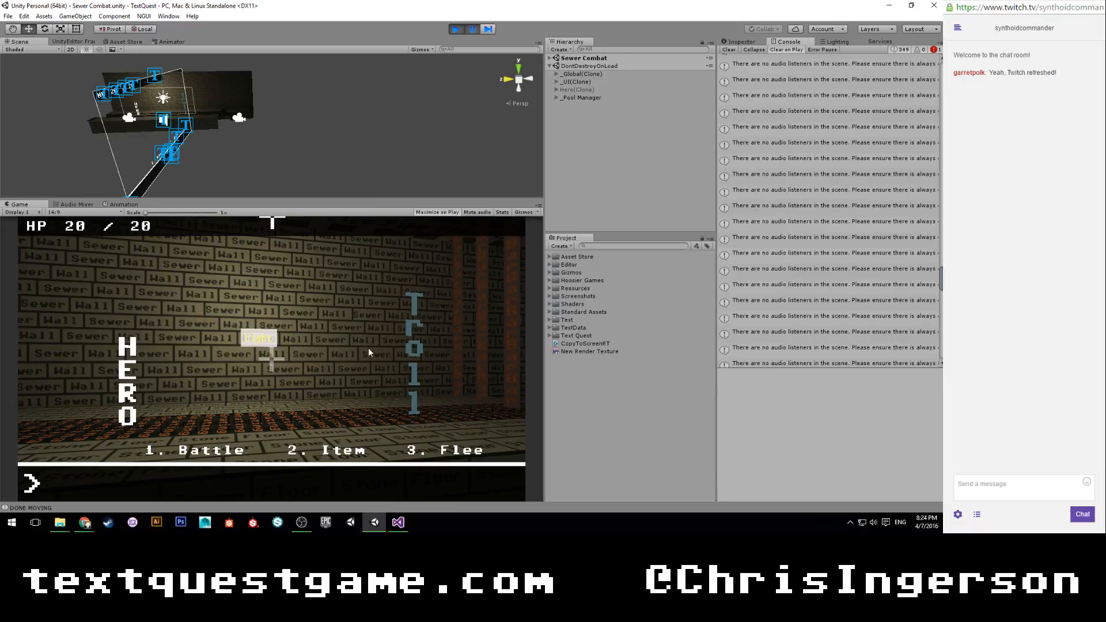
{"action": "left_click", "coordinate": [398, 522]}
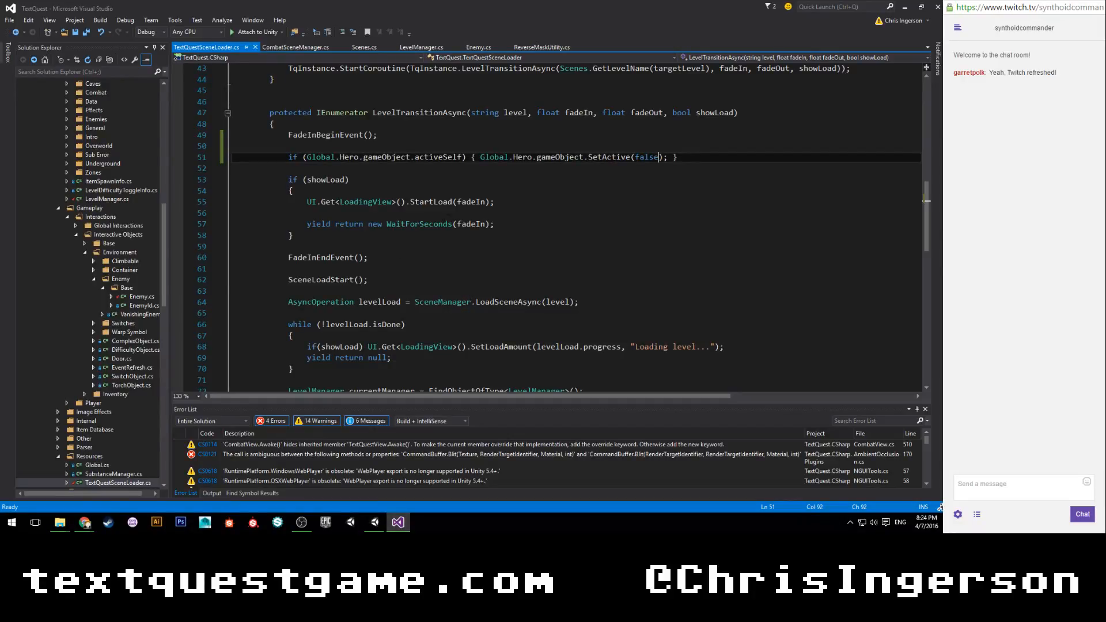
{"action": "scroll", "coordinate": [667, 256], "scroll_direction": "down", "scroll_amount": 1}
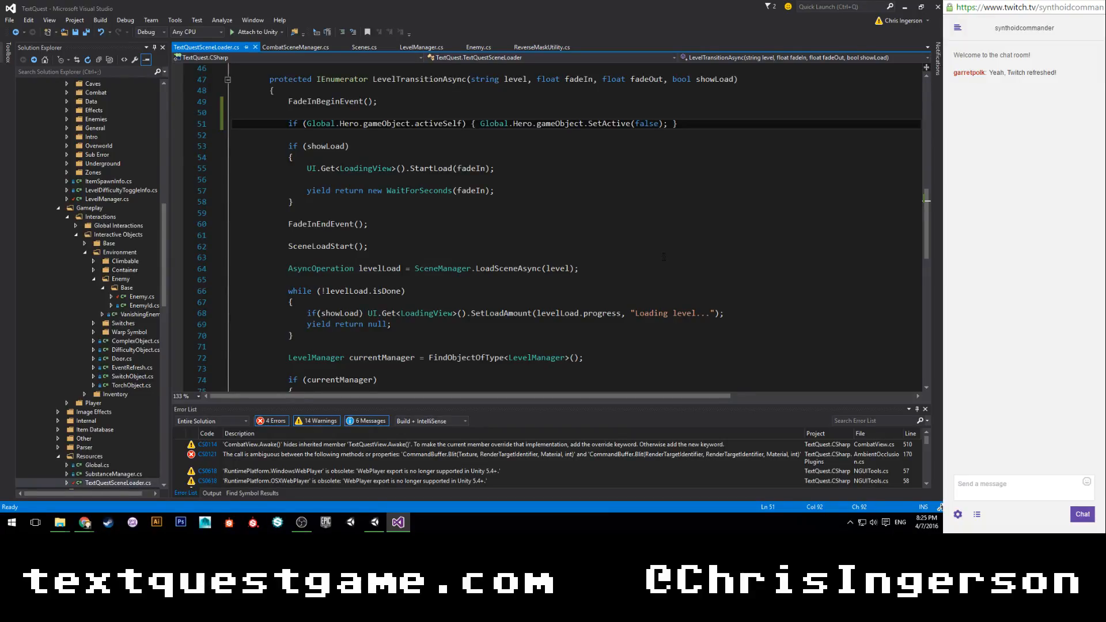
{"action": "left_click", "coordinate": [375, 522]}
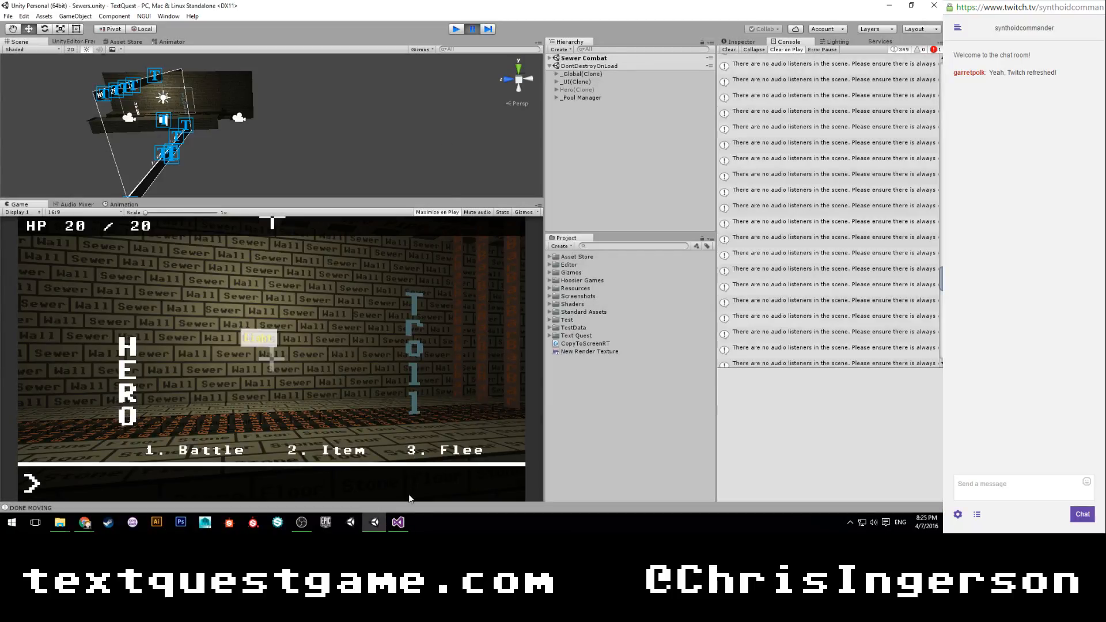
In Visual Studio, move LevelTransitionAsync's Global.Hero.gameObject.activeSelf check to just after the while (!levelLoad.isDone) loop and save the script.
{"action": "left_click", "coordinate": [398, 522]}
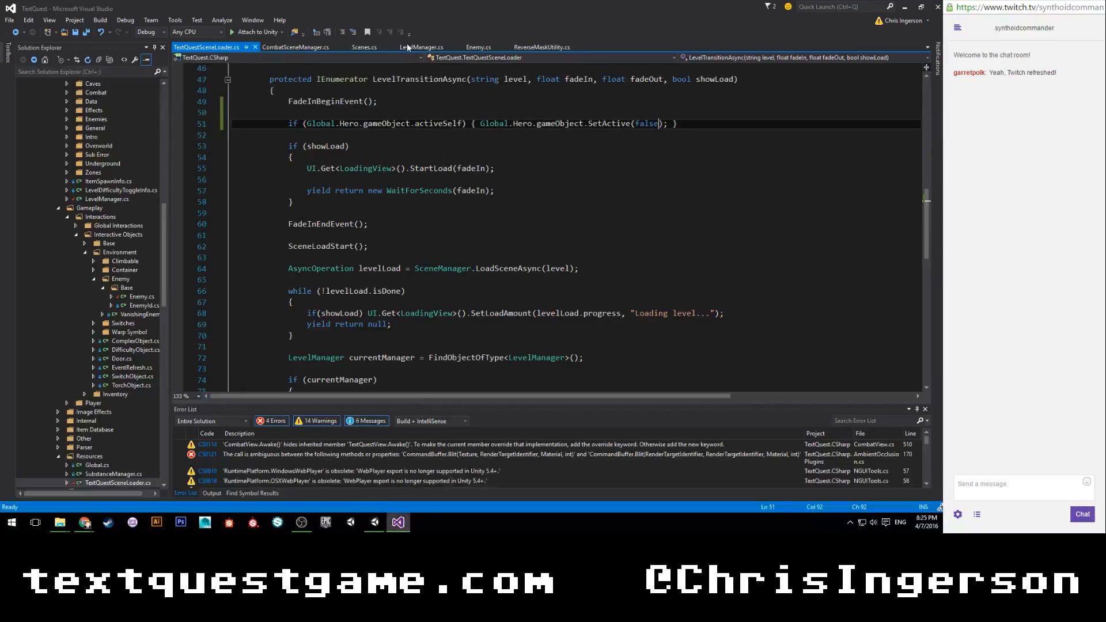
{"action": "left_click_drag", "start_coordinate": [288, 123], "coordinate": [410, 105]}
{"action": "key", "text": "BackSpace"}
{"action": "key", "text": "BackSpace"}
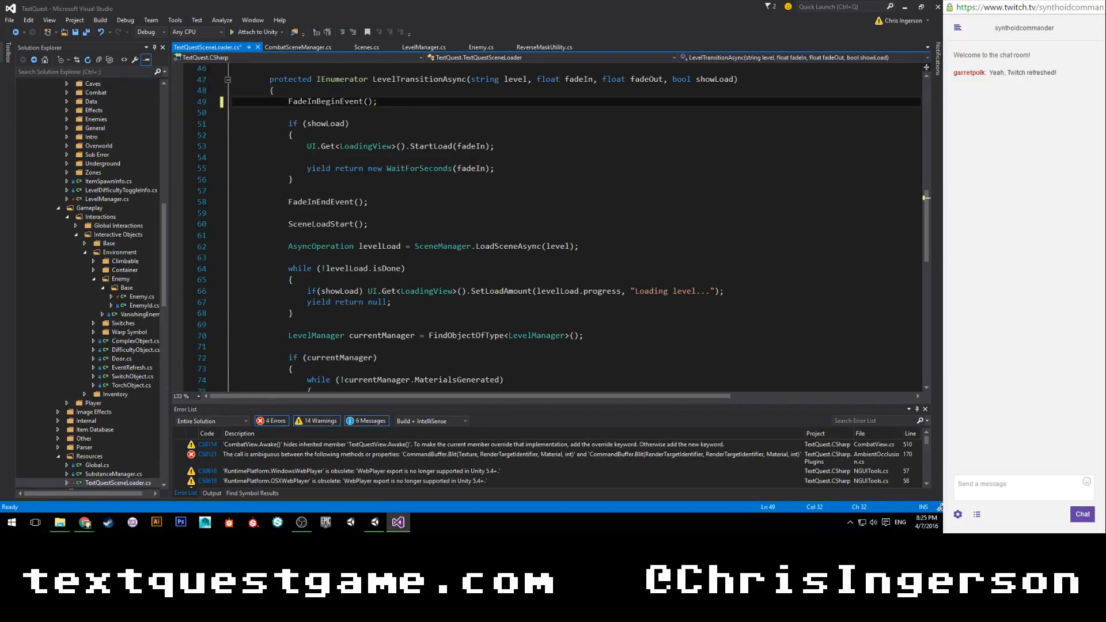
{"action": "scroll", "coordinate": [423, 259], "scroll_direction": "down", "scroll_amount": 3}
{"action": "left_click", "coordinate": [364, 216]}
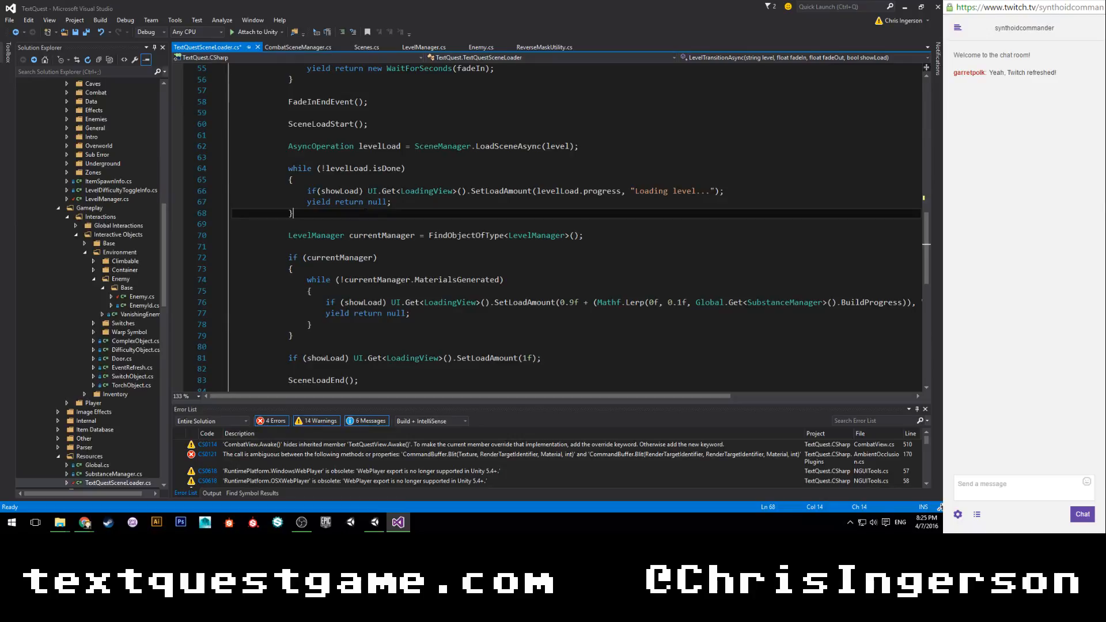
{"action": "key", "text": "Return"}
{"action": "key", "text": "Return"}
{"action": "type", "text": "if (Global.Hero.gameObject.activeSelf) Global.Hero.gameObject.SetActive(false);"}
{"action": "key", "text": "ctrl+s"}
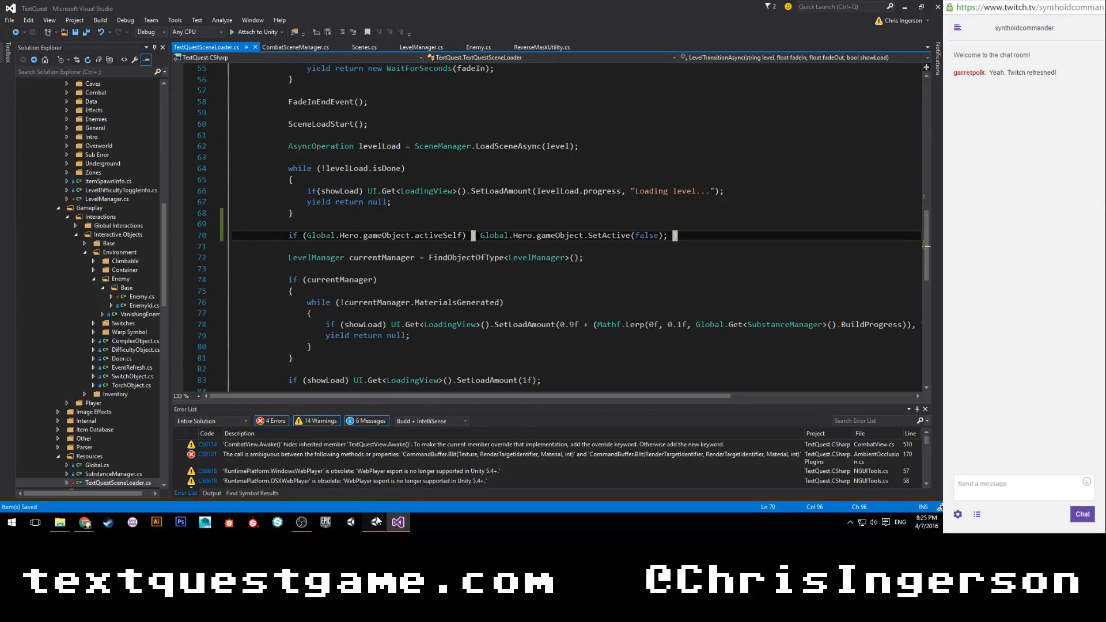
Switch to Unity, play the Sewers scene, and issue the command "hit" against the troll.
{"action": "left_click", "coordinate": [374, 522]}
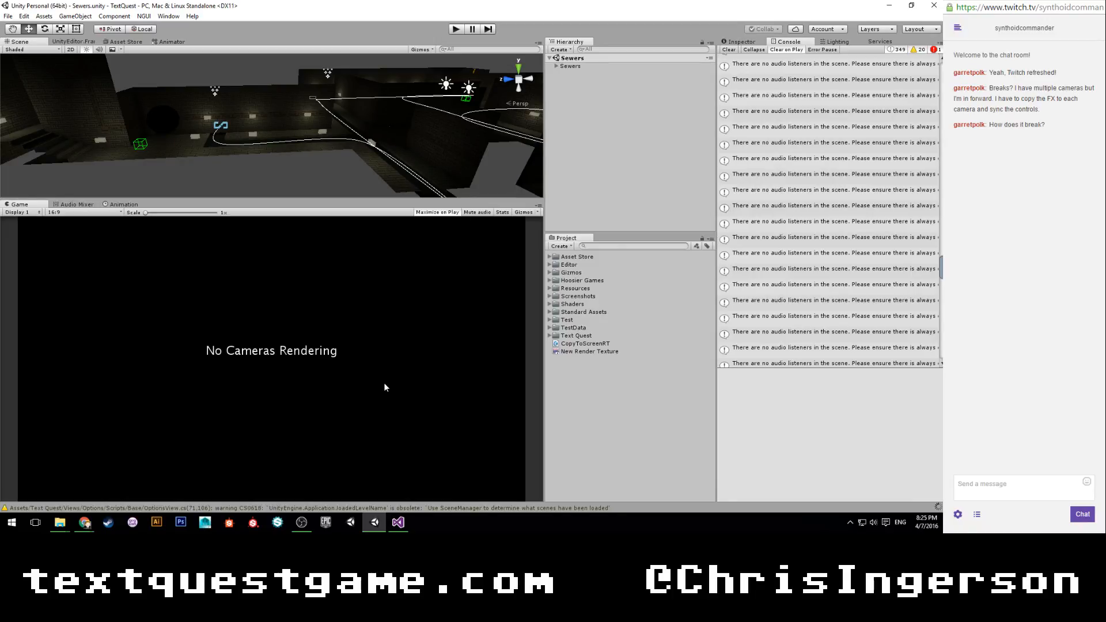
{"action": "left_click", "coordinate": [456, 30]}
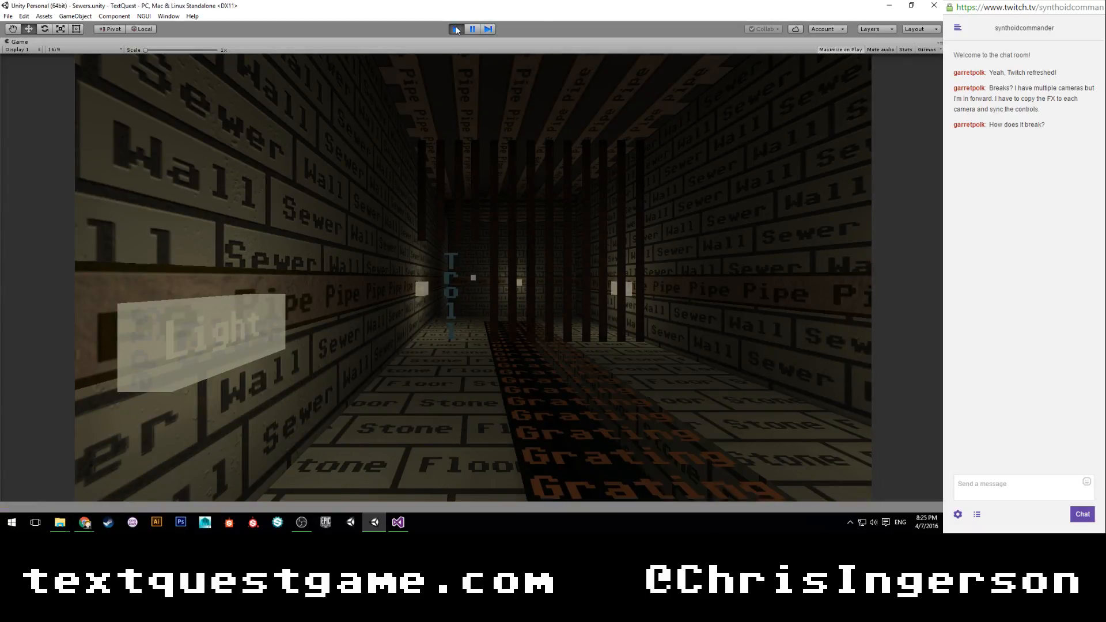
{"action": "type", "text": "hi"}
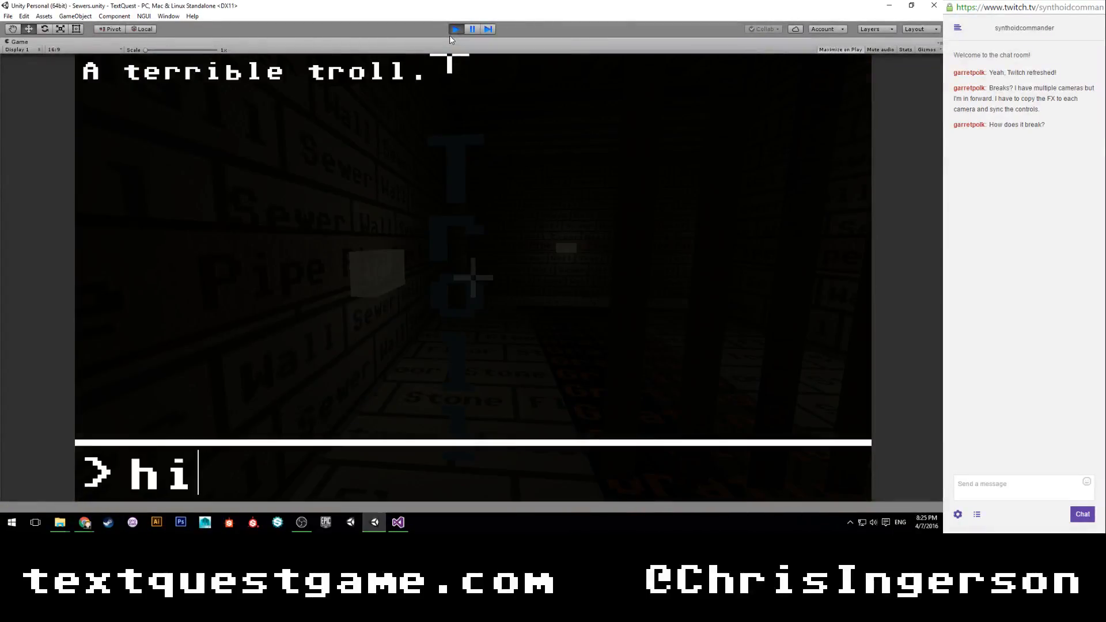
{"action": "key", "text": "Return"}
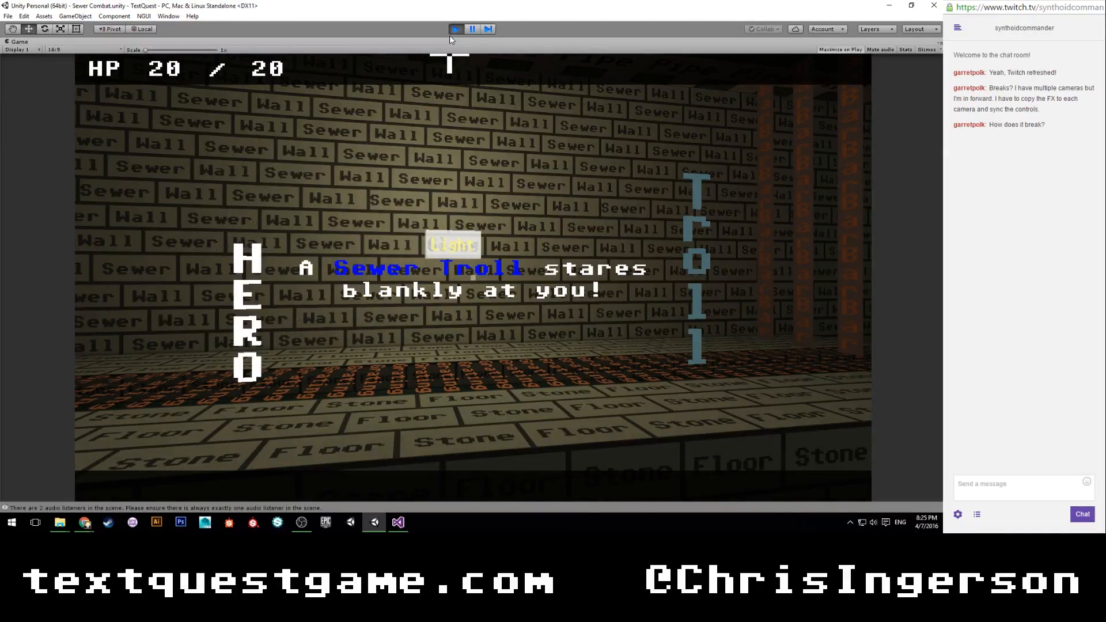
Pause during combat, inspect the Hero(Clone) object, advance a few frames, and stop play mode.
{"action": "left_click", "coordinate": [472, 29]}
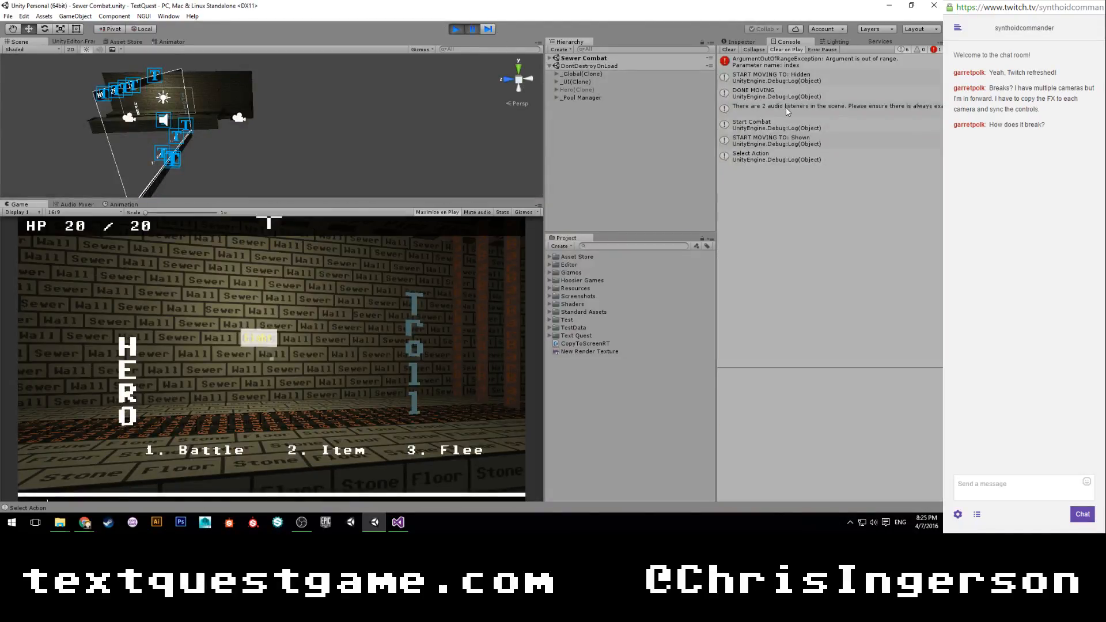
{"action": "left_click", "coordinate": [472, 30]}
{"action": "left_click", "coordinate": [473, 30]}
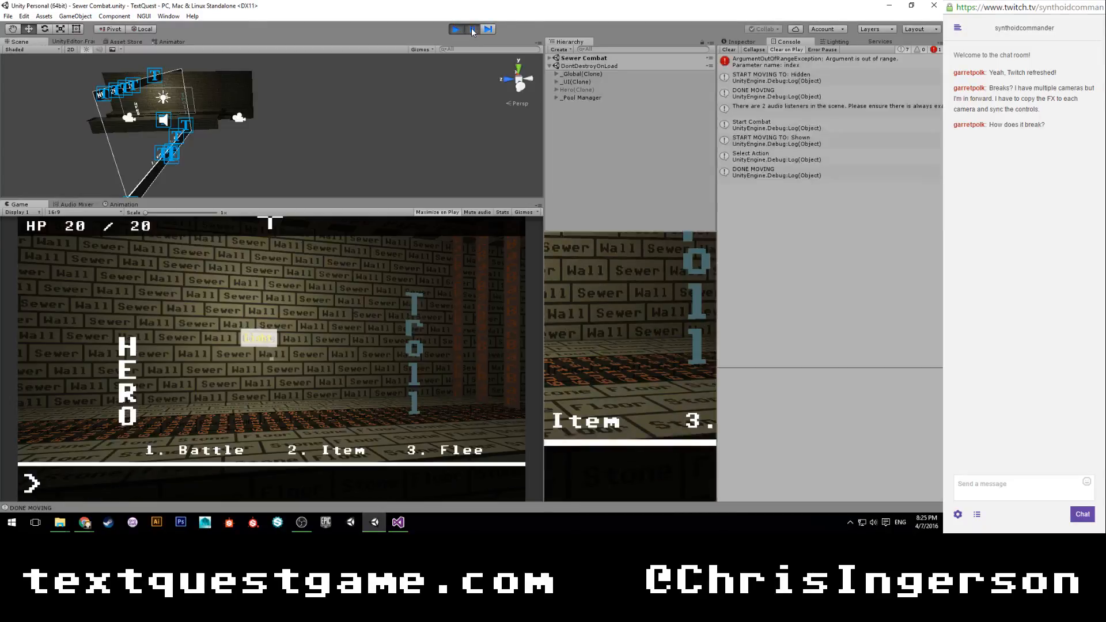
{"action": "left_click", "coordinate": [577, 90]}
{"action": "left_click", "coordinate": [738, 41]}
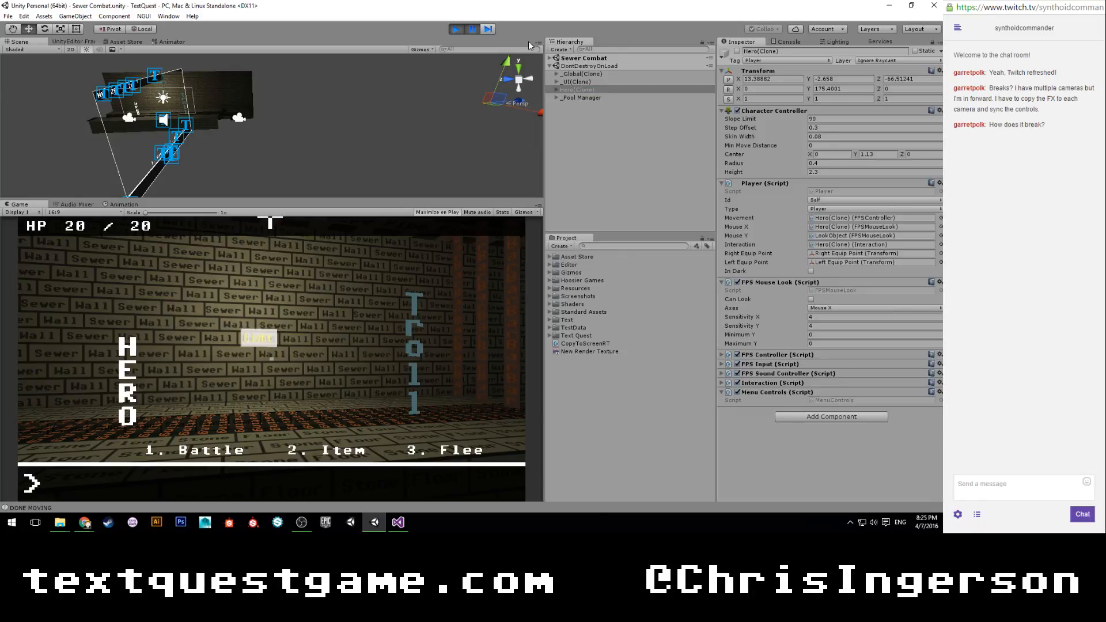
{"action": "left_click", "coordinate": [489, 30]}
{"action": "left_click", "coordinate": [488, 29]}
{"action": "left_click", "coordinate": [489, 30]}
{"action": "left_click", "coordinate": [454, 29]}
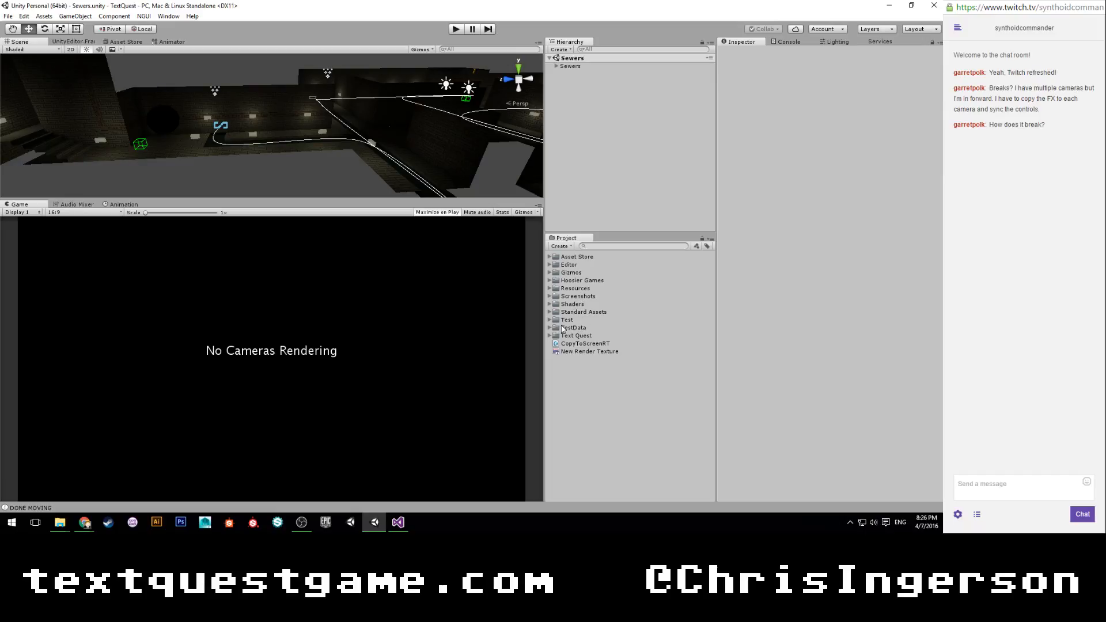
Reopen the Sewer Combat scene from the Intro > Sewers folder.
{"action": "left_click", "coordinate": [549, 336]}
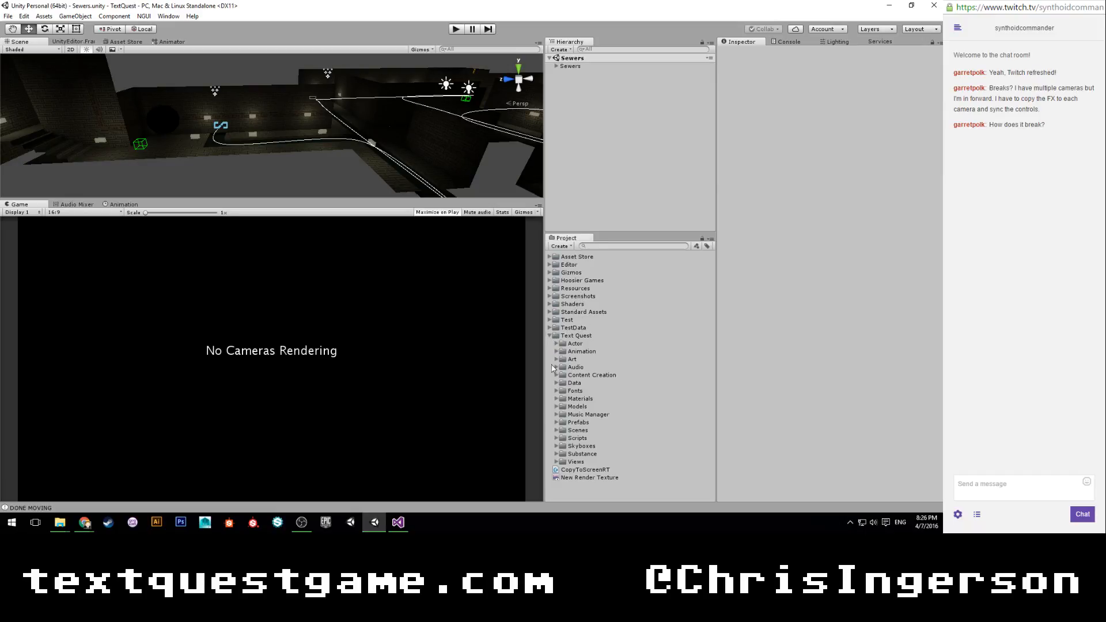
{"action": "left_click", "coordinate": [556, 431]}
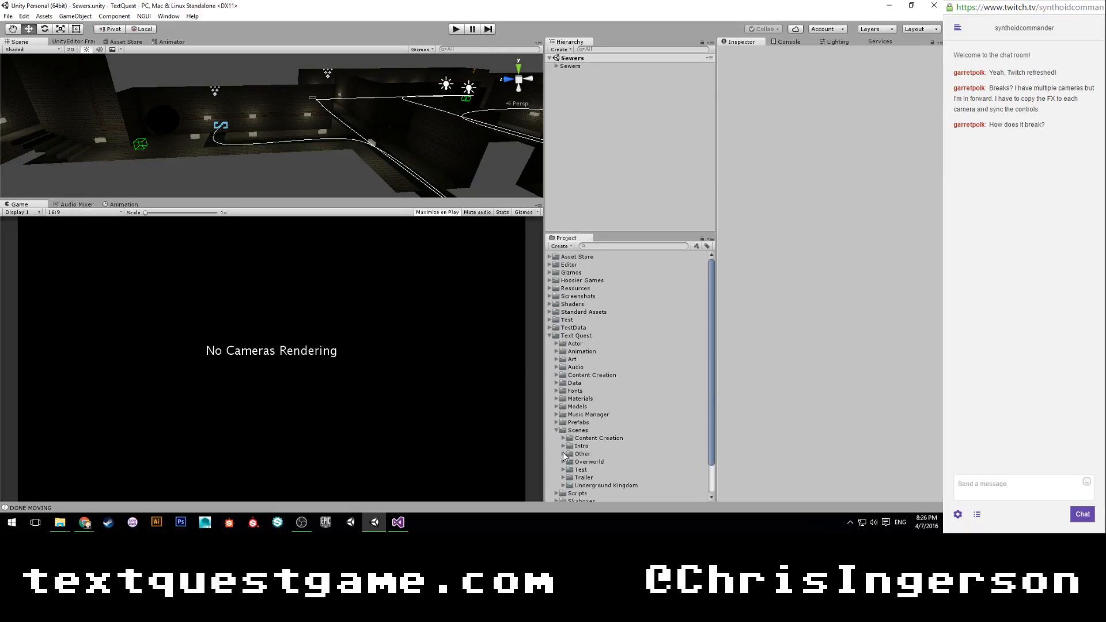
{"action": "left_click", "coordinate": [563, 454]}
{"action": "left_click", "coordinate": [563, 453]}
{"action": "left_click", "coordinate": [563, 446]}
{"action": "left_click", "coordinate": [570, 461]}
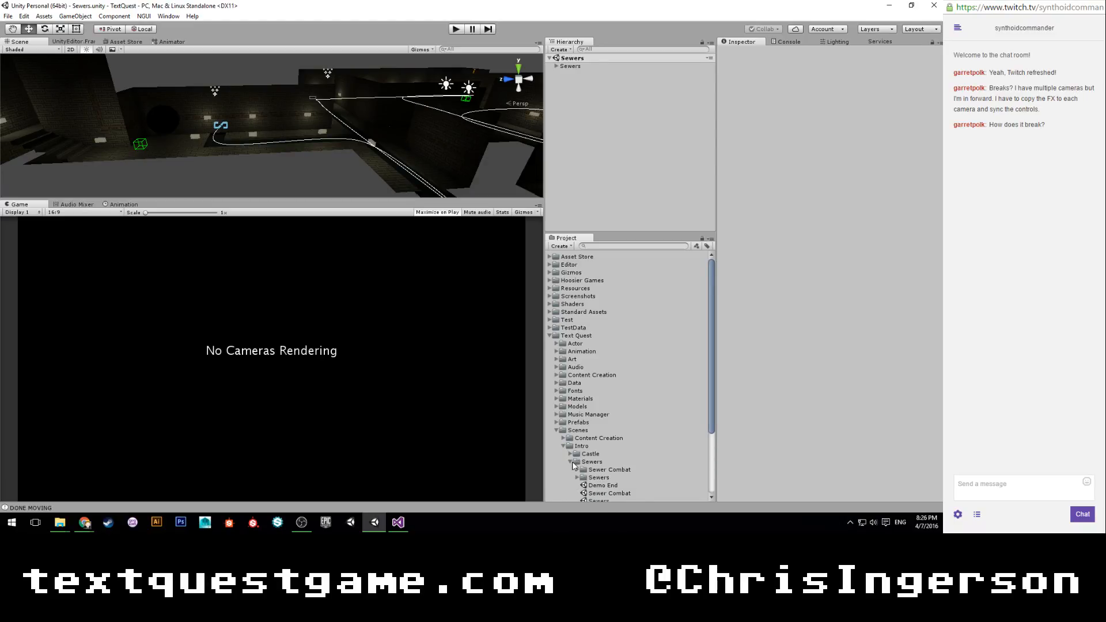
{"action": "double_click", "coordinate": [602, 493]}
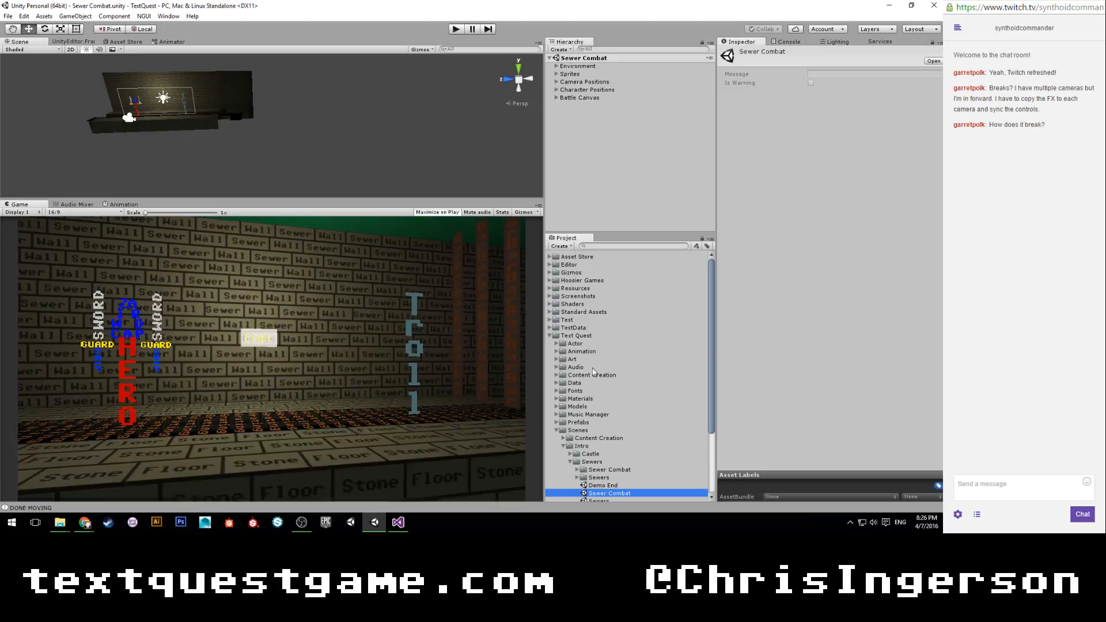
Enable the Radial Blur effect on the Battle Camera under Camera Positions.
{"action": "left_click", "coordinate": [556, 82]}
{"action": "left_click", "coordinate": [587, 90]}
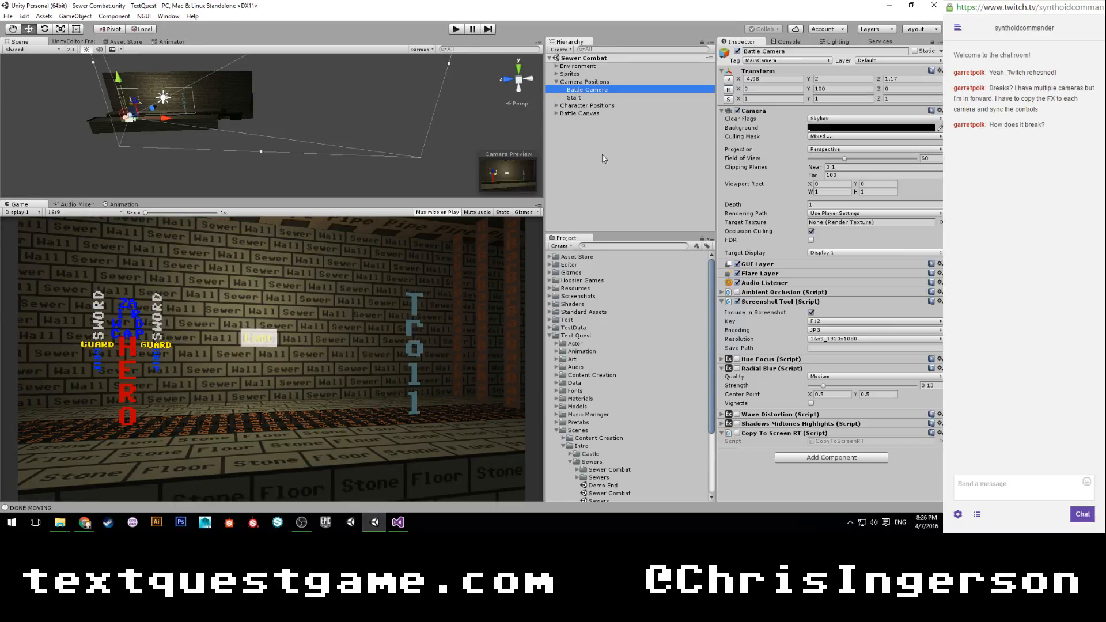
{"action": "left_click", "coordinate": [737, 368]}
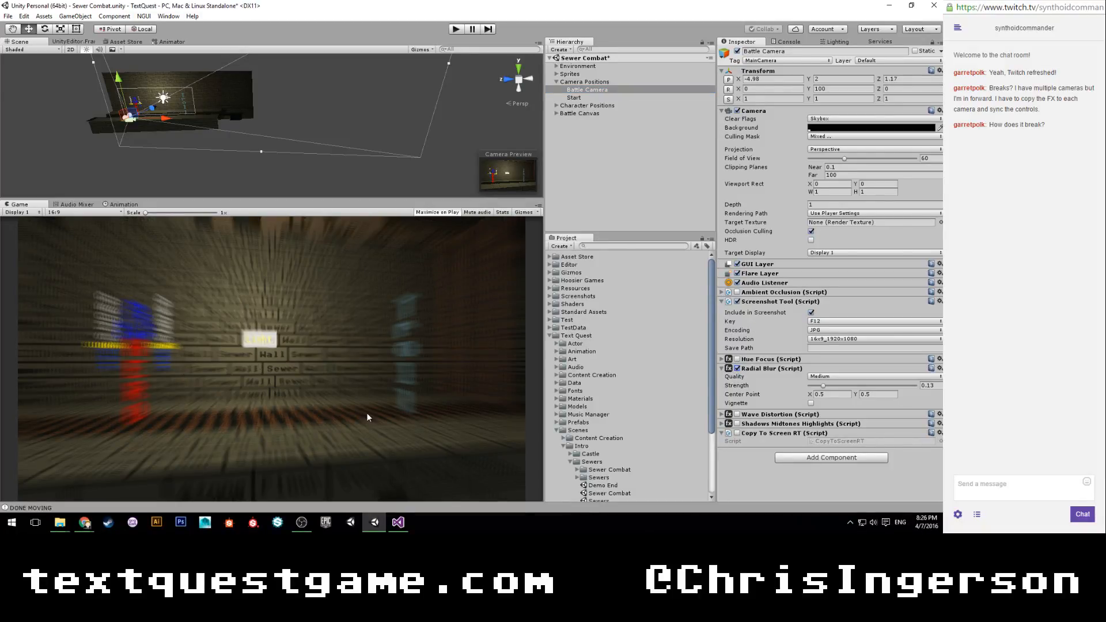
Add the _UI prefab from the Resources folder to the Sewer Combat scene and inspect its UI Camera.
{"action": "left_click", "coordinate": [549, 289]}
{"action": "left_click_drag", "start_coordinate": [574, 320], "coordinate": [563, 133]}
{"action": "left_click", "coordinate": [556, 122]}
{"action": "left_click", "coordinate": [576, 129]}
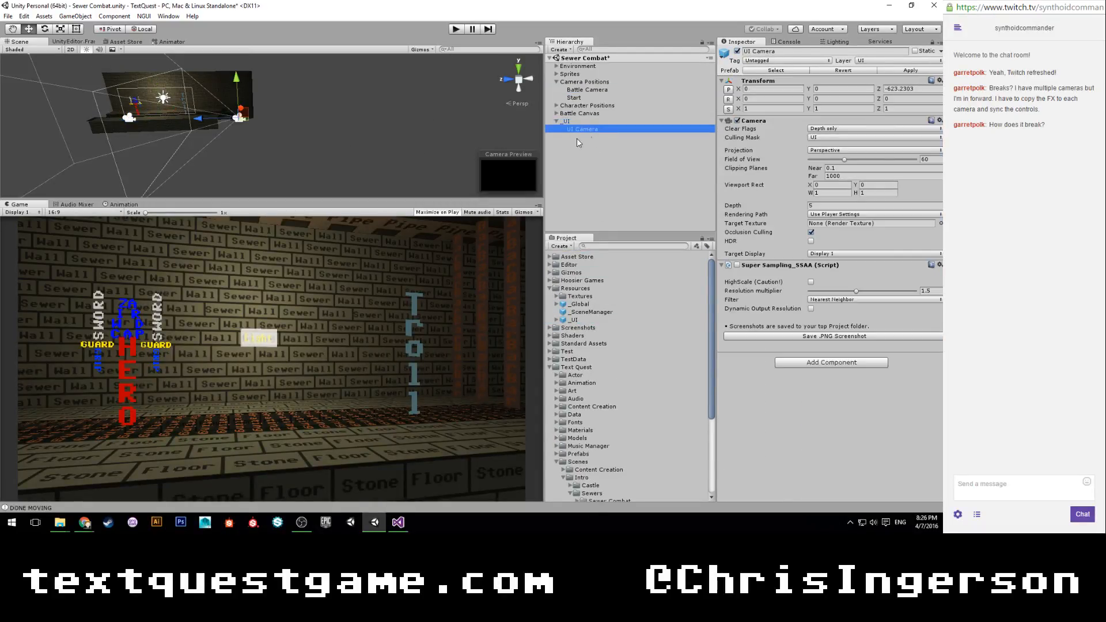
{"action": "scroll", "coordinate": [334, 161], "scroll_direction": "up", "scroll_amount": 8}
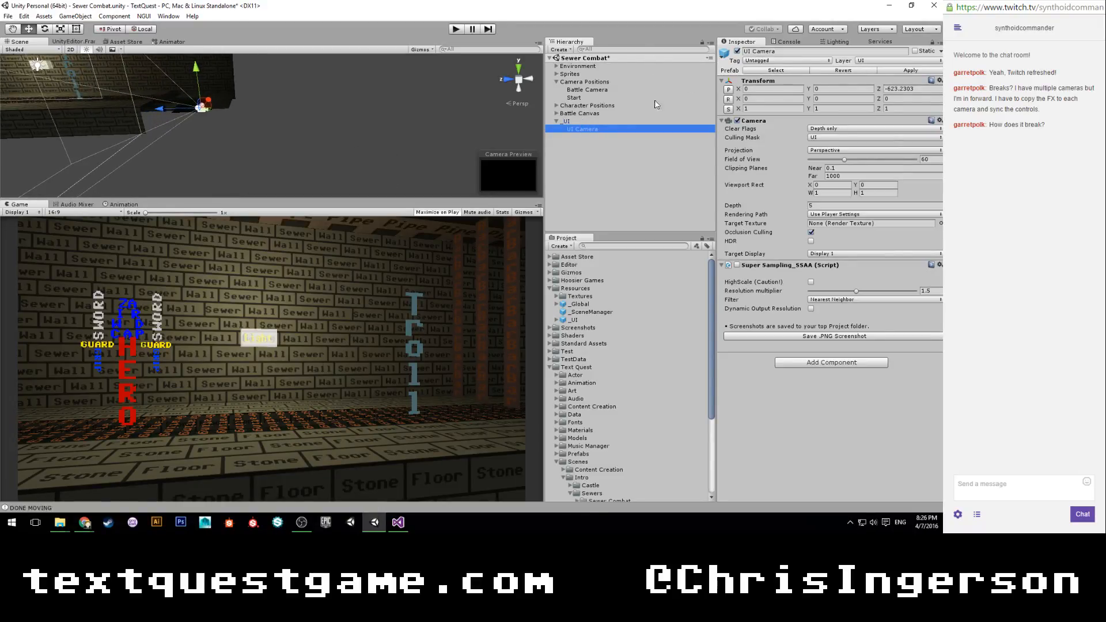
Toggle the _UI object and its UI Camera off and on to compare their effect on the Radial Blur.
{"action": "left_click", "coordinate": [585, 121]}
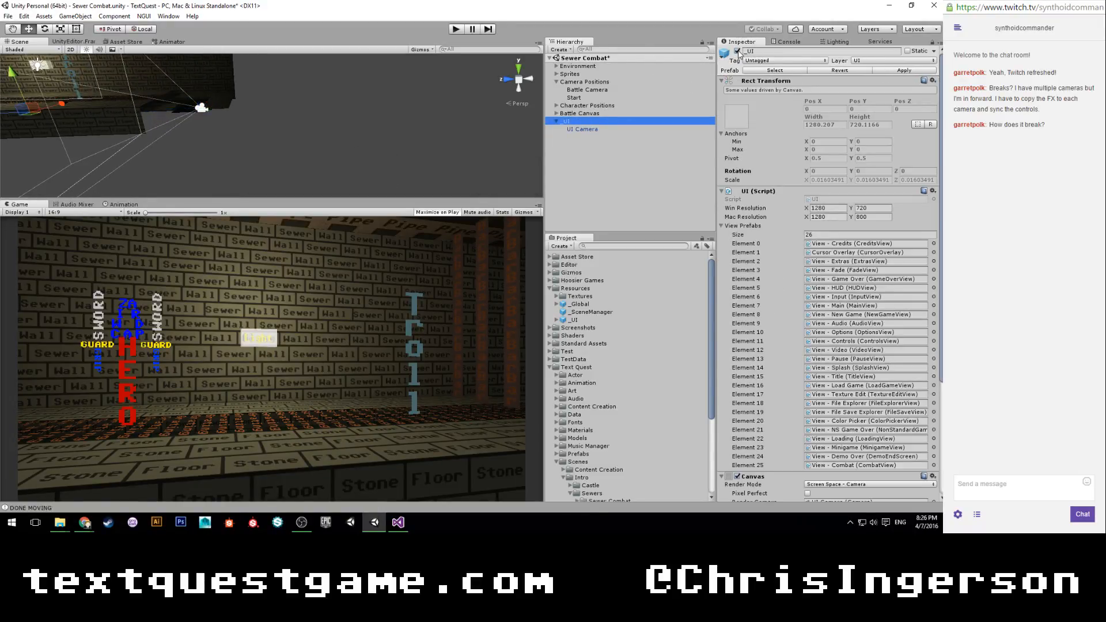
{"action": "left_click", "coordinate": [737, 51]}
{"action": "left_click", "coordinate": [737, 52]}
{"action": "left_click", "coordinate": [737, 51]}
{"action": "left_click", "coordinate": [737, 51]}
{"action": "left_click", "coordinate": [610, 129]}
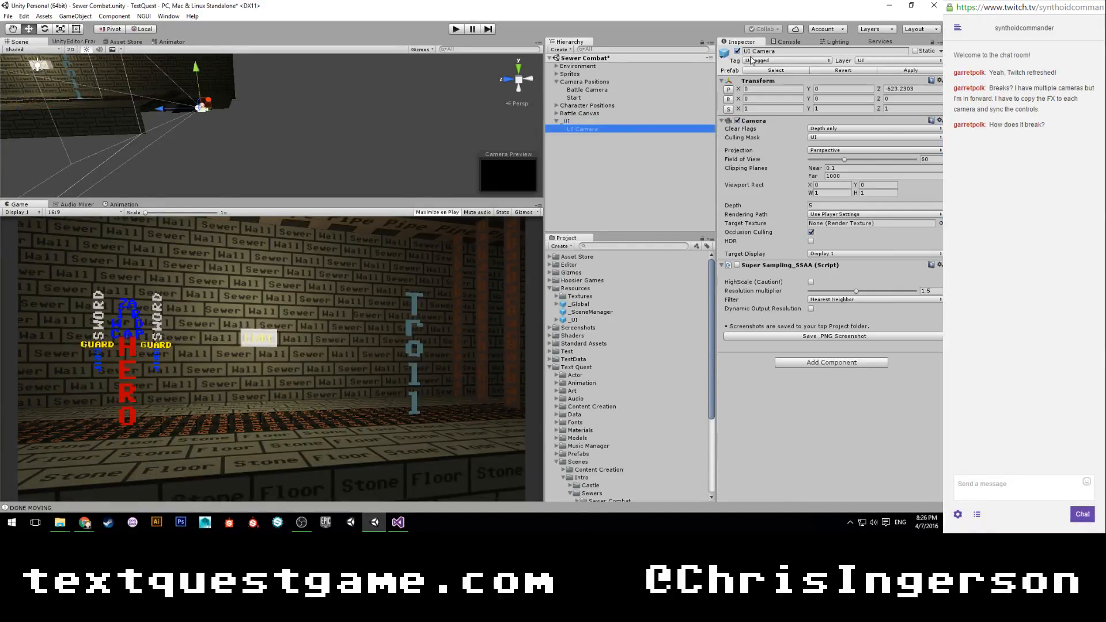
{"action": "left_click", "coordinate": [737, 52]}
{"action": "left_click", "coordinate": [737, 52]}
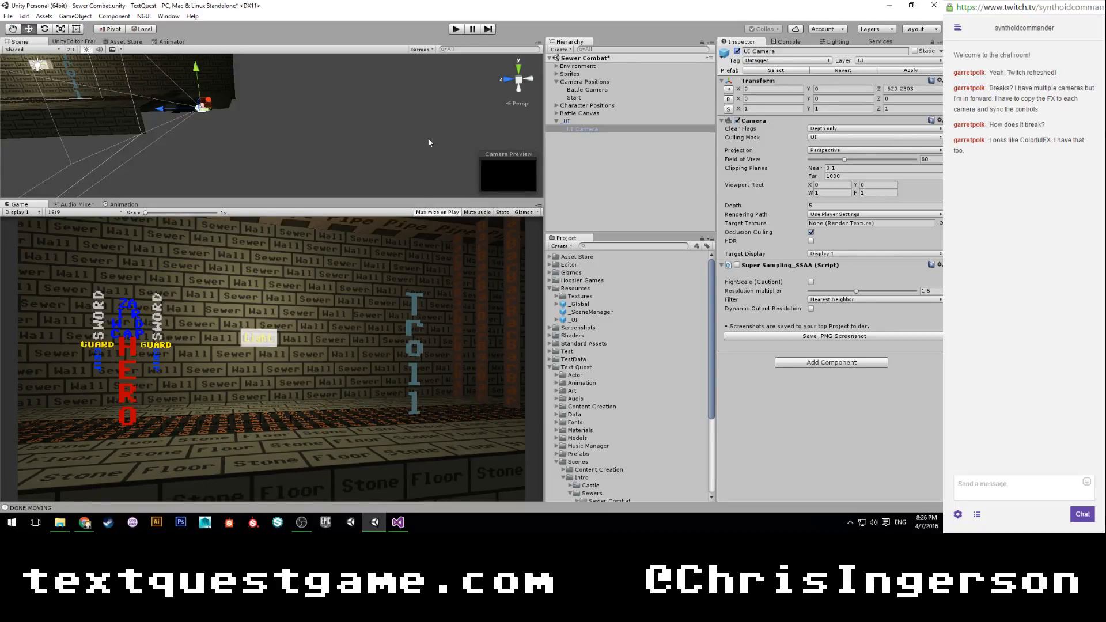
Copy the Battle Camera's Radial Blur component and paste it as a new component on the UI Camera.
{"action": "left_click", "coordinate": [592, 98]}
{"action": "left_click", "coordinate": [591, 91]}
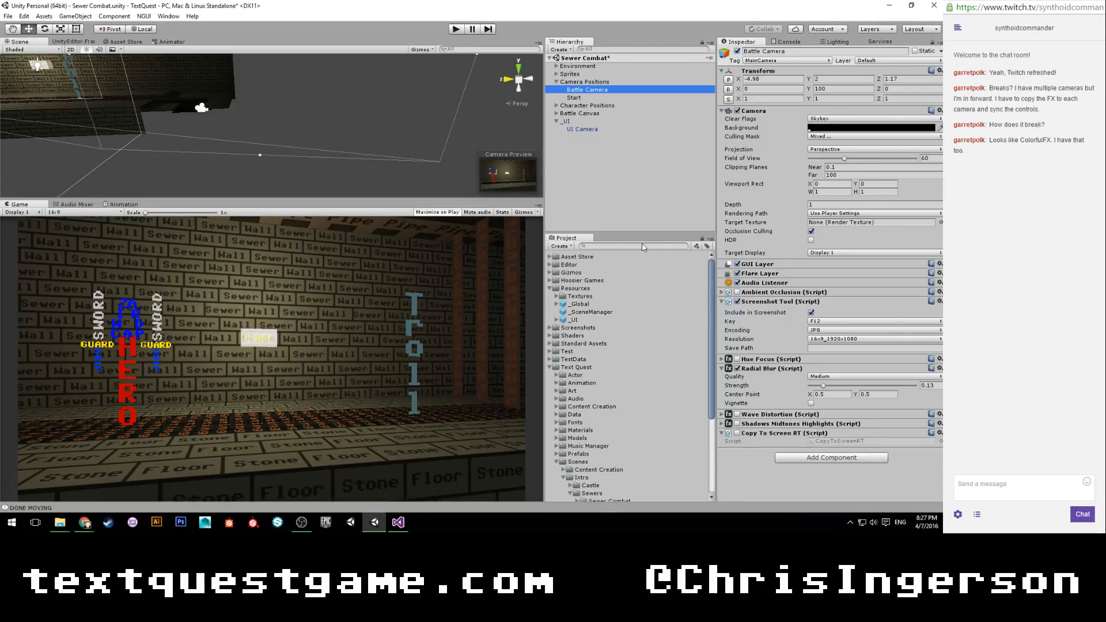
{"action": "left_click", "coordinate": [605, 129]}
{"action": "left_click", "coordinate": [601, 91]}
{"action": "right_click", "coordinate": [762, 369]}
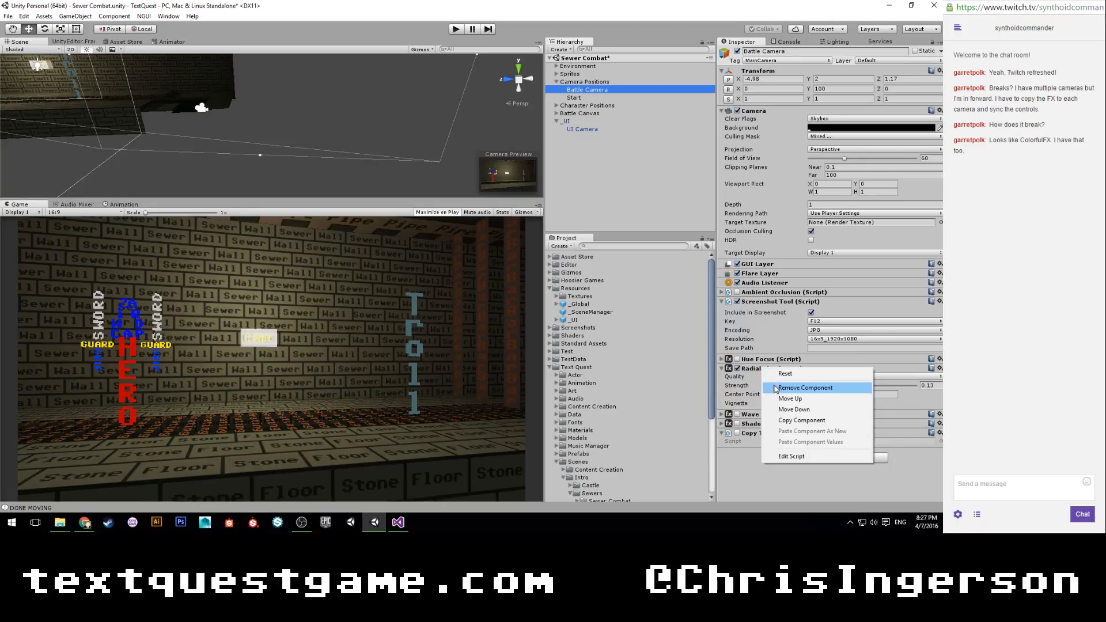
{"action": "left_click", "coordinate": [792, 419]}
{"action": "left_click", "coordinate": [602, 130]}
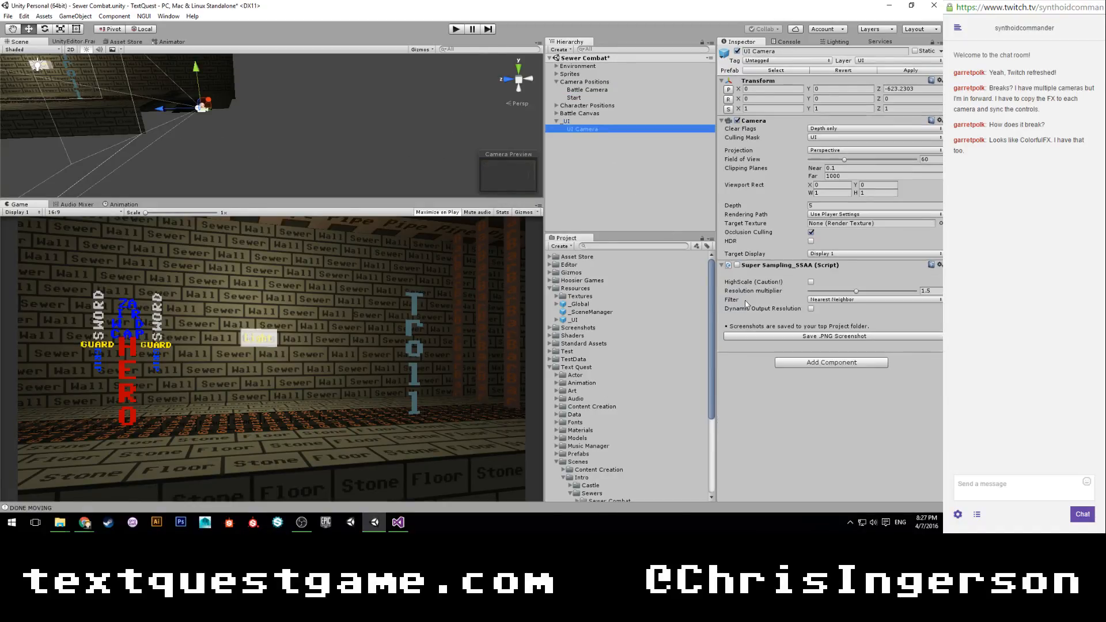
{"action": "right_click", "coordinate": [760, 269]}
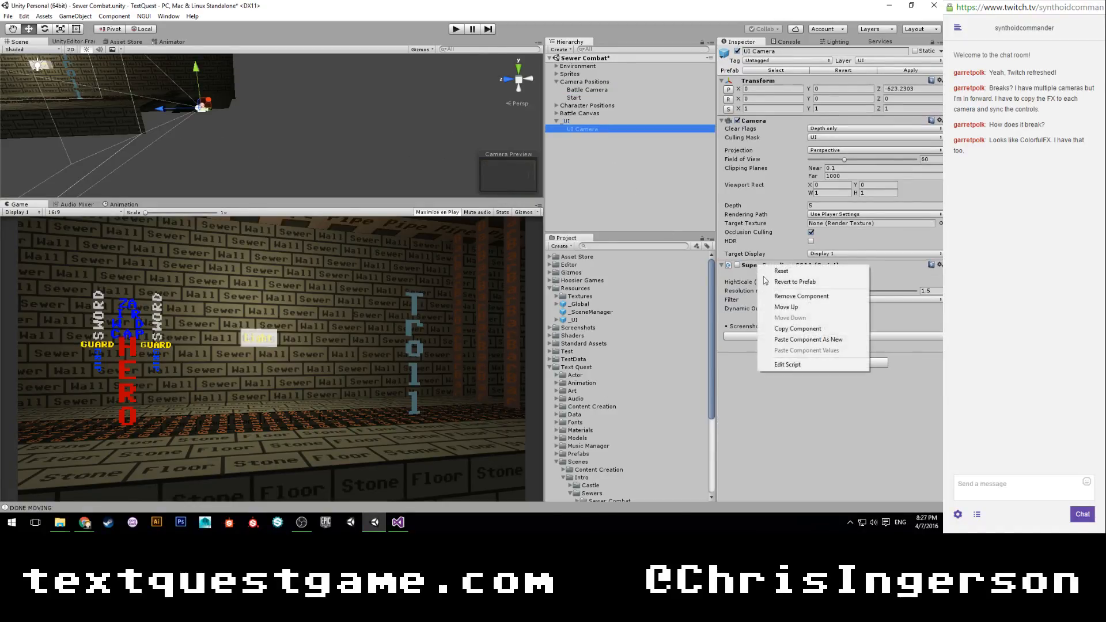
{"action": "left_click", "coordinate": [800, 339]}
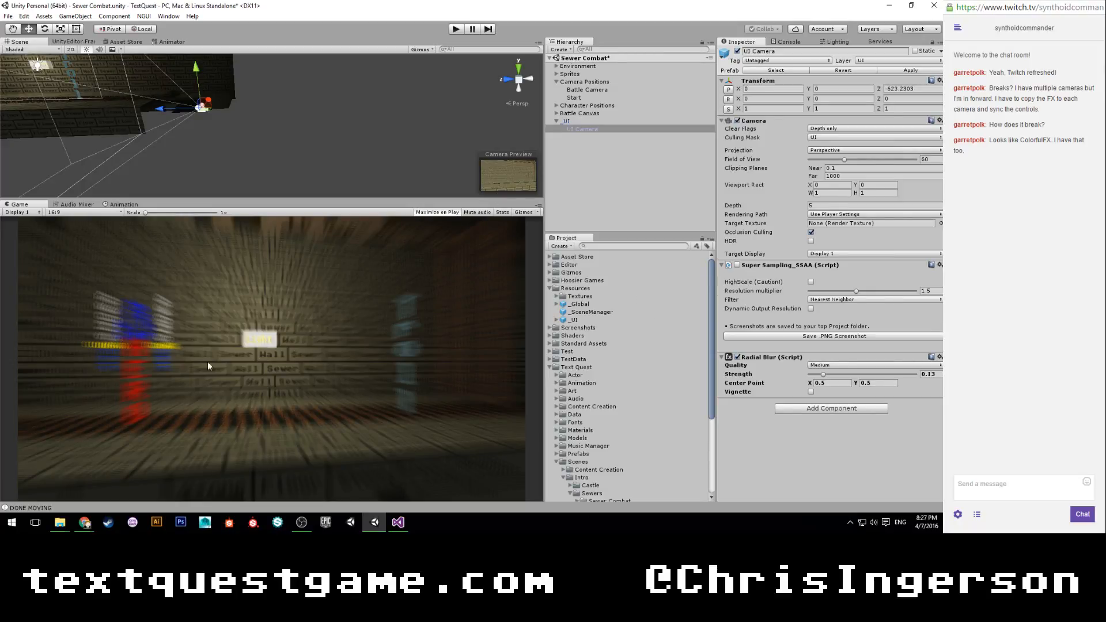
Review the Battle Camera and UI Camera components, play the Sewer Combat scene, and pause it to examine the blur.
{"action": "left_click", "coordinate": [585, 90]}
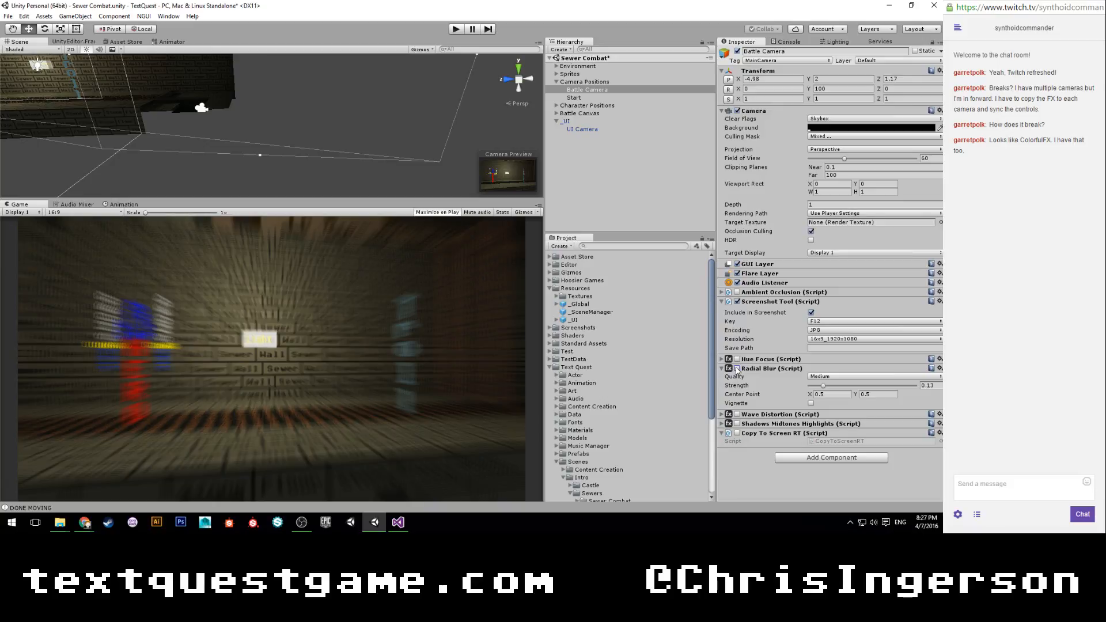
{"action": "left_click", "coordinate": [590, 128]}
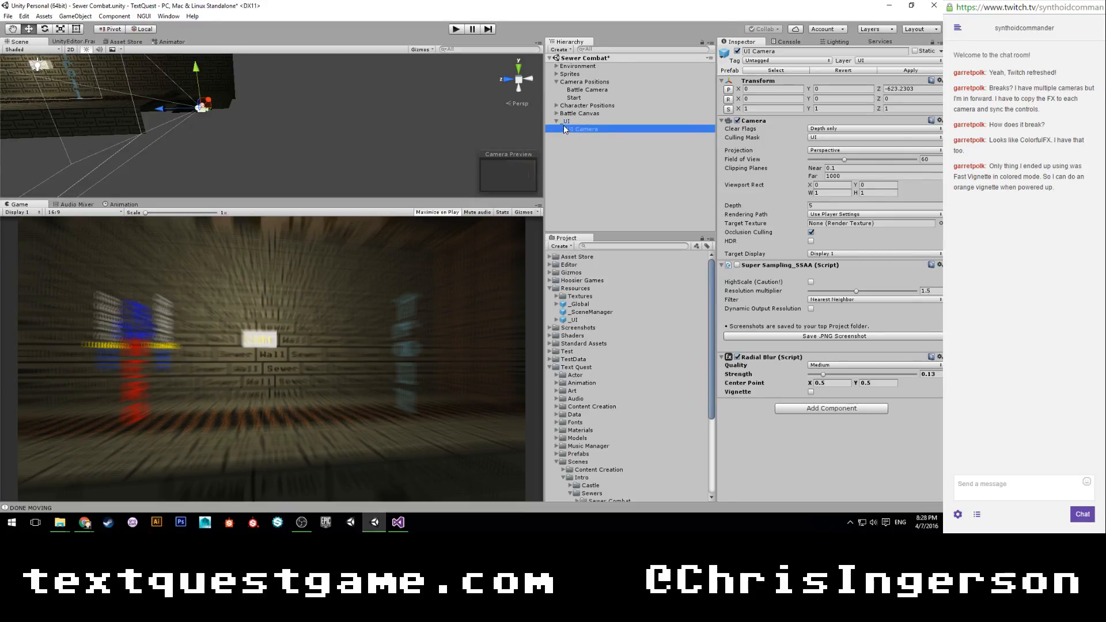
{"action": "left_click", "coordinate": [460, 27]}
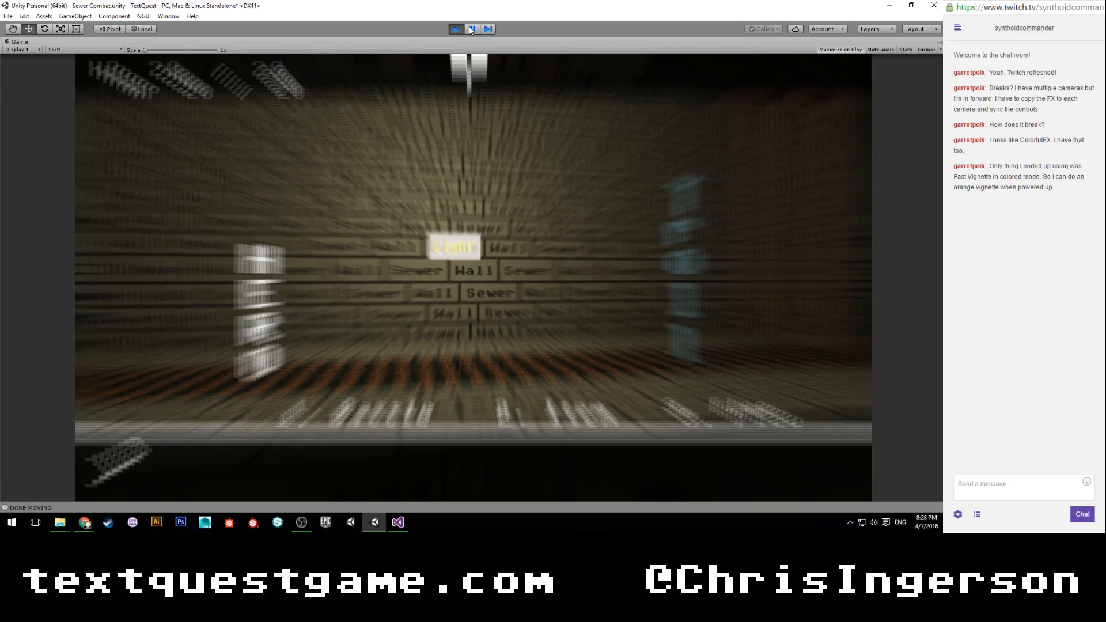
{"action": "left_click", "coordinate": [472, 30]}
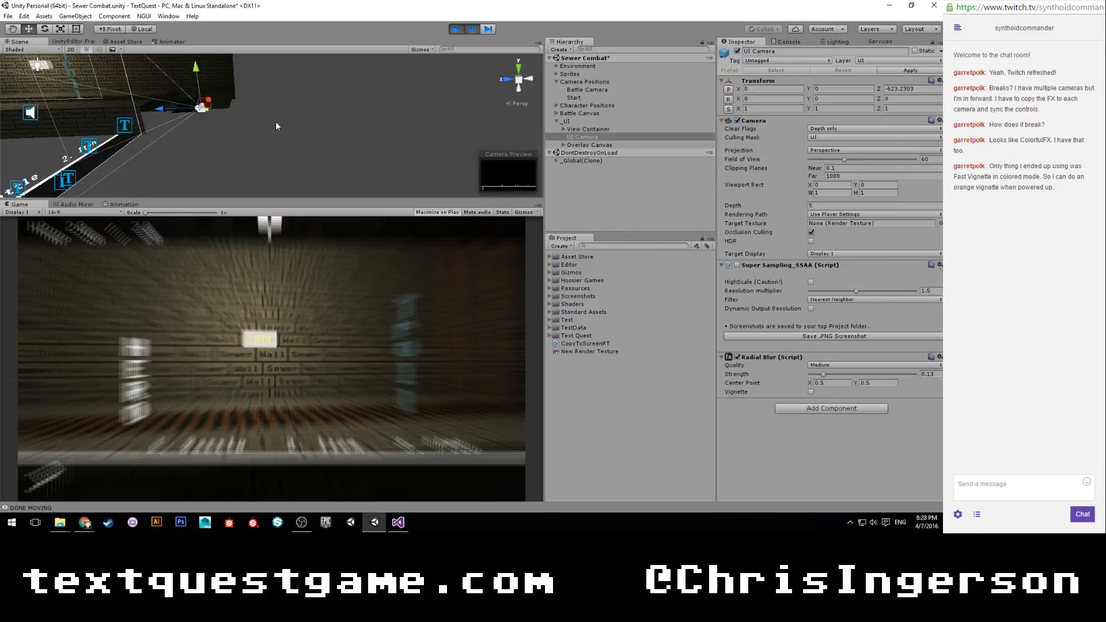
Disable the UI Camera's Radial Blur in the paused game and inspect the Battle Camera's Radial Blur settings.
{"action": "scroll", "coordinate": [216, 102], "scroll_direction": "down", "scroll_amount": 3}
{"action": "left_click_drag", "start_coordinate": [167, 107], "coordinate": [305, 116], "text": "alt"}
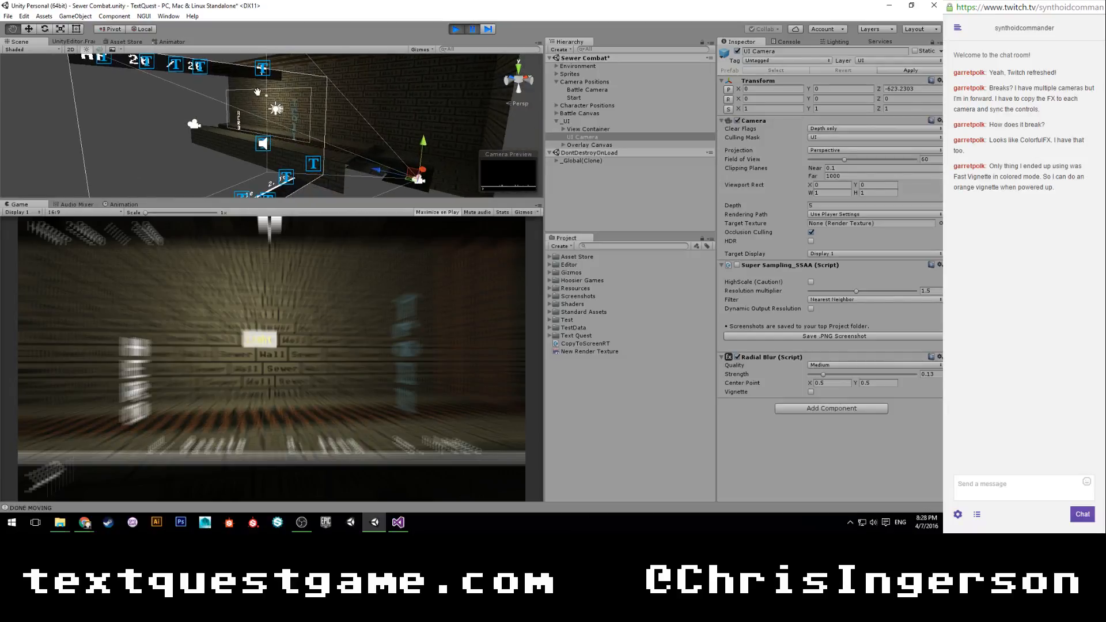
{"action": "left_click", "coordinate": [737, 357]}
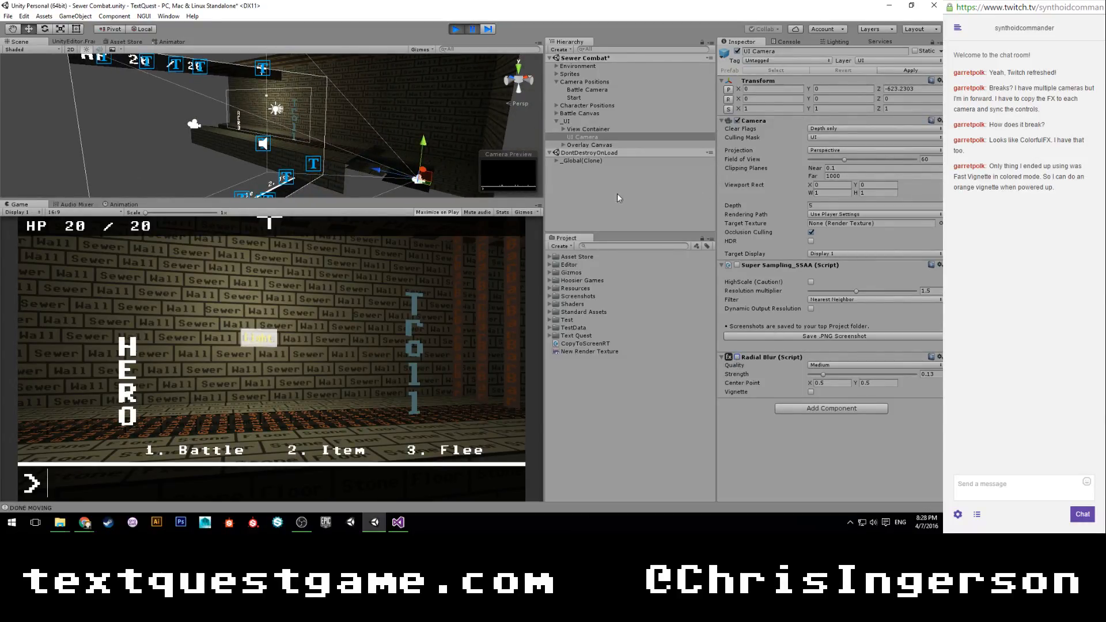
{"action": "left_click", "coordinate": [579, 91]}
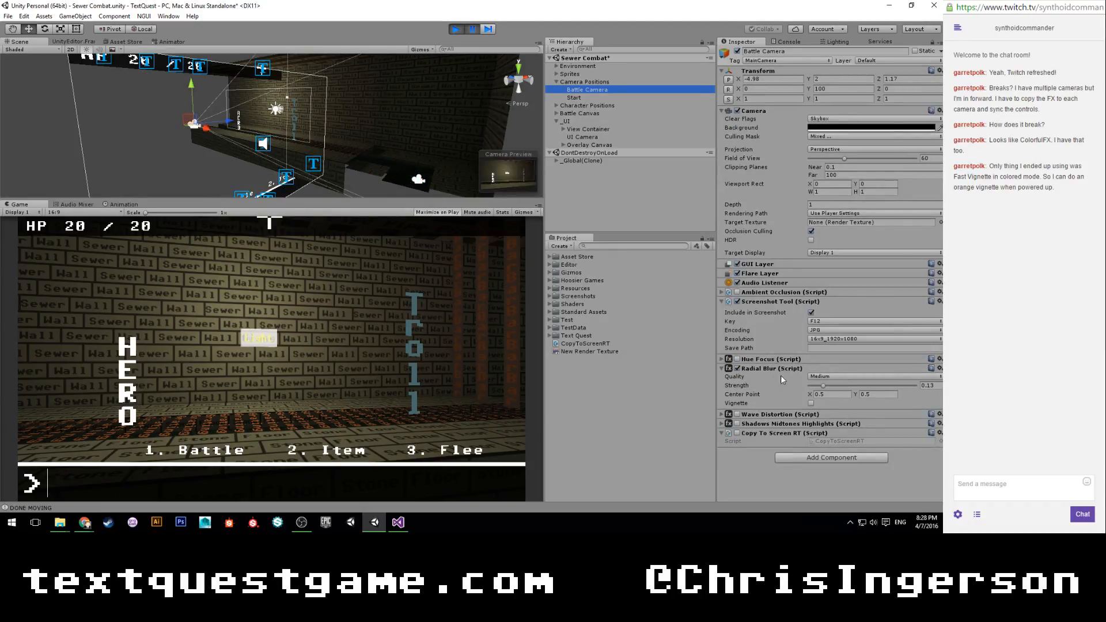
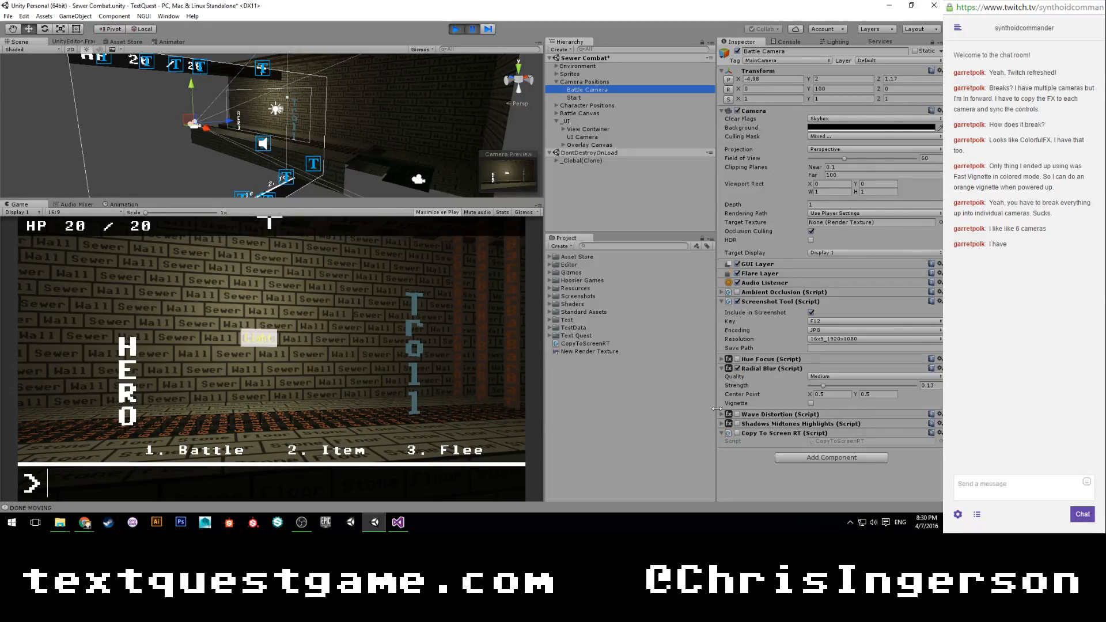
Stop the running game and delete the _UI object together with its UI Camera from the Sewer Combat scene.
{"action": "left_click", "coordinate": [460, 29]}
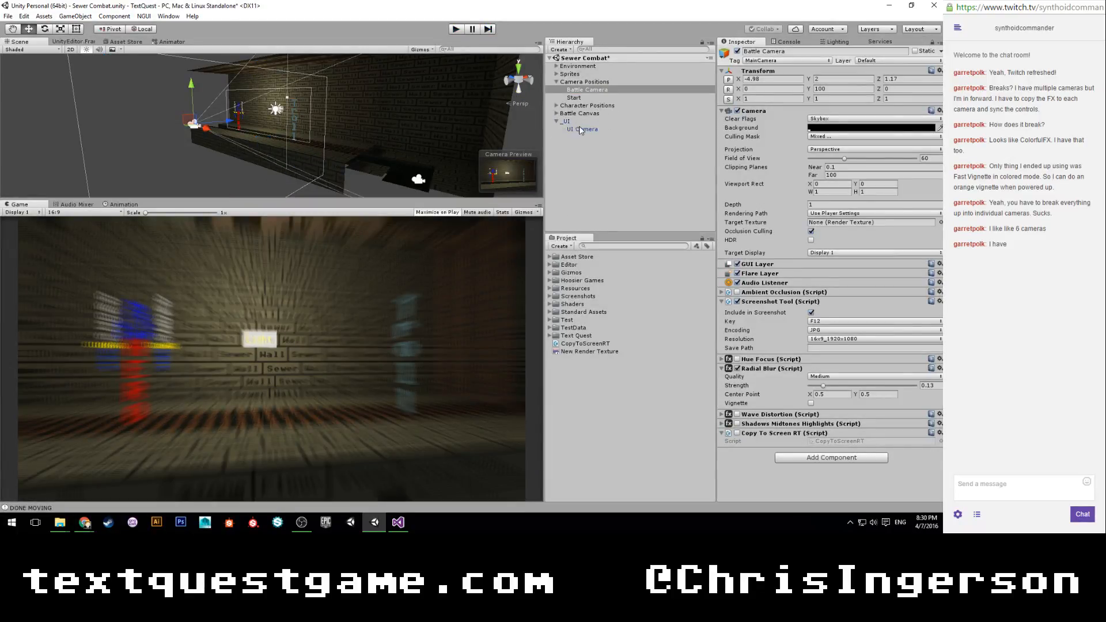
{"action": "left_click", "coordinate": [580, 129]}
{"action": "key", "text": "Delete"}
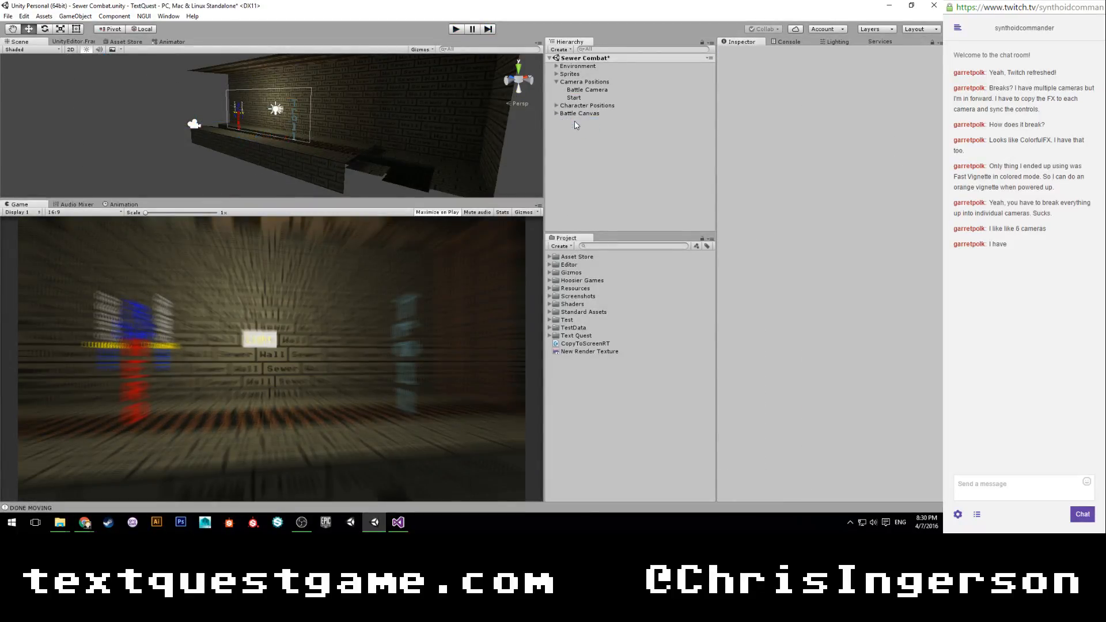
Disable the Battle Camera's Radial Blur, save the Sewer Combat scene and collapse the Camera Positions group.
{"action": "left_click", "coordinate": [586, 90]}
{"action": "left_click", "coordinate": [737, 368]}
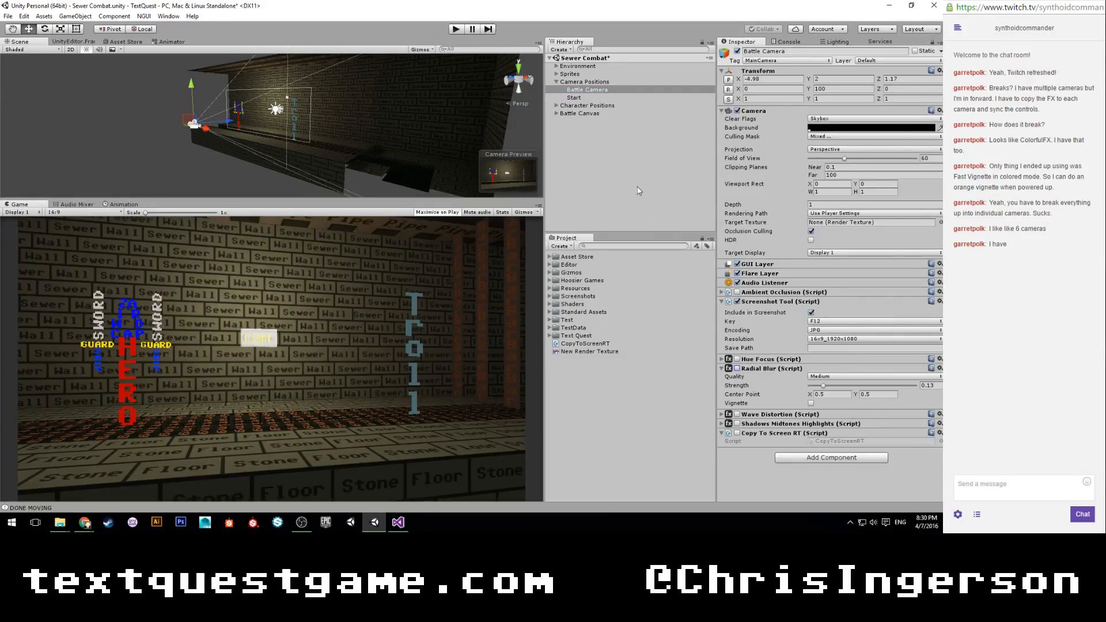
{"action": "left_click", "coordinate": [638, 190]}
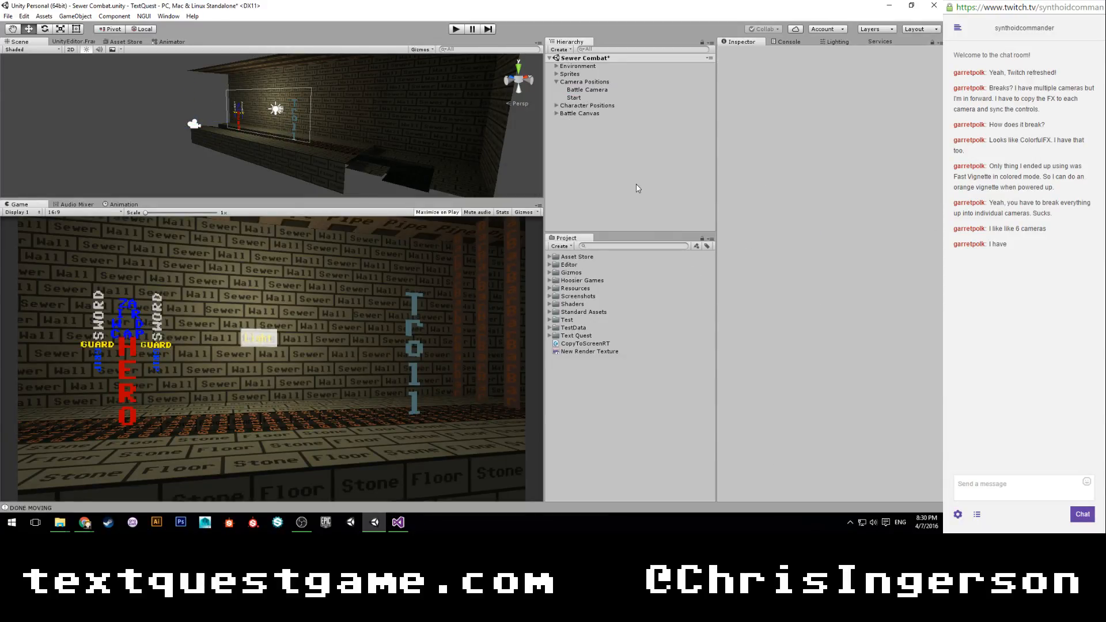
{"action": "key", "text": "ctrl+s"}
{"action": "left_click", "coordinate": [556, 82]}
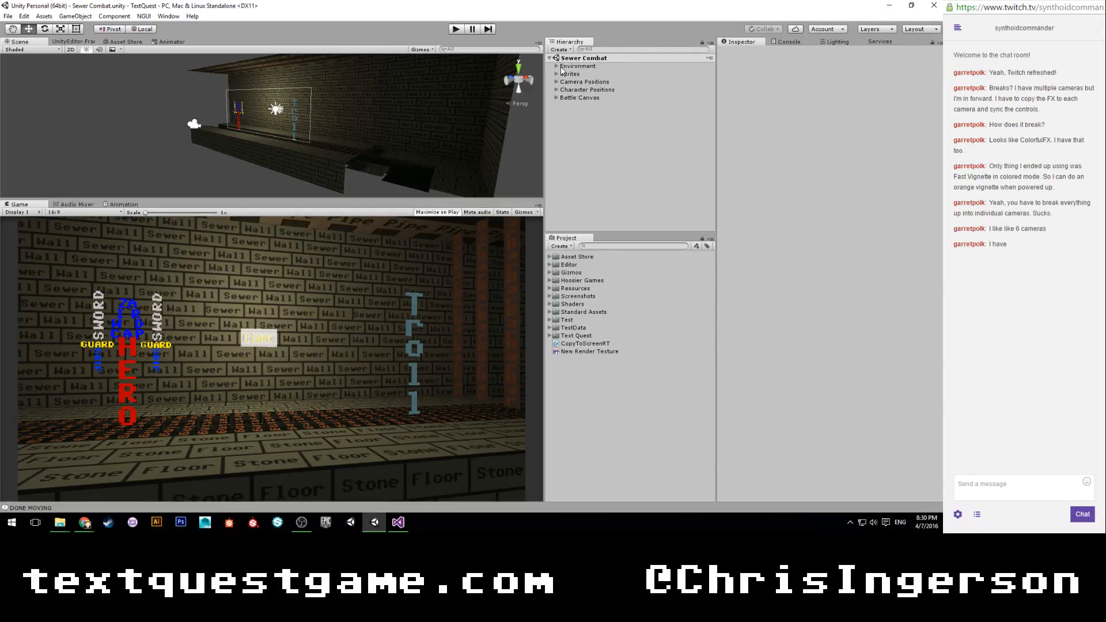
Open the Combat script used by the Battle Canvas in Visual Studio.
{"action": "left_click", "coordinate": [563, 67]}
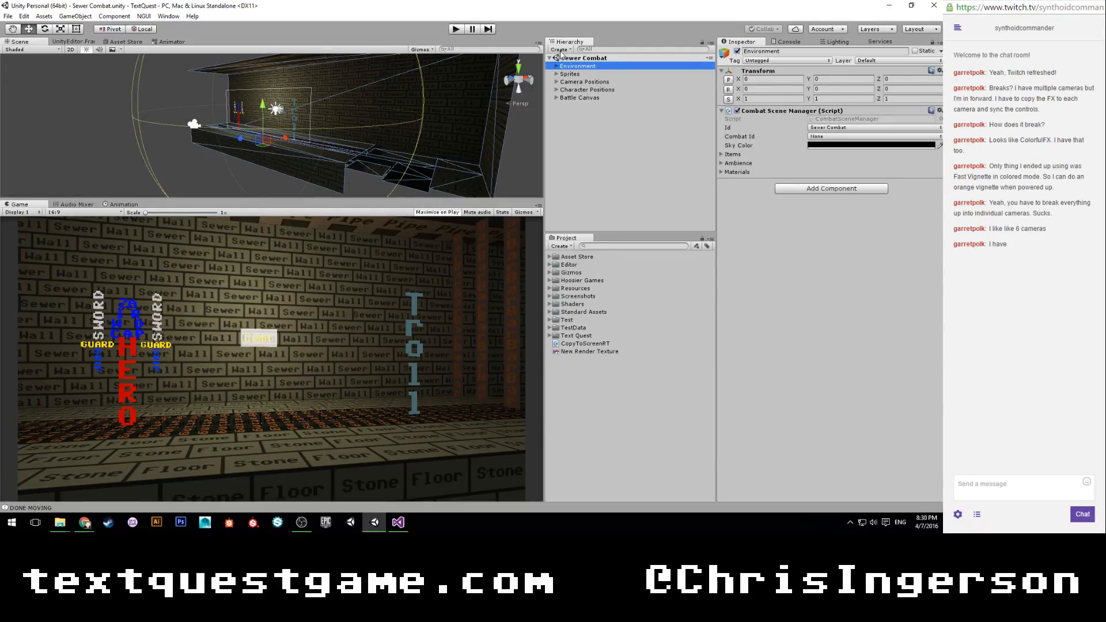
{"action": "left_click", "coordinate": [573, 98]}
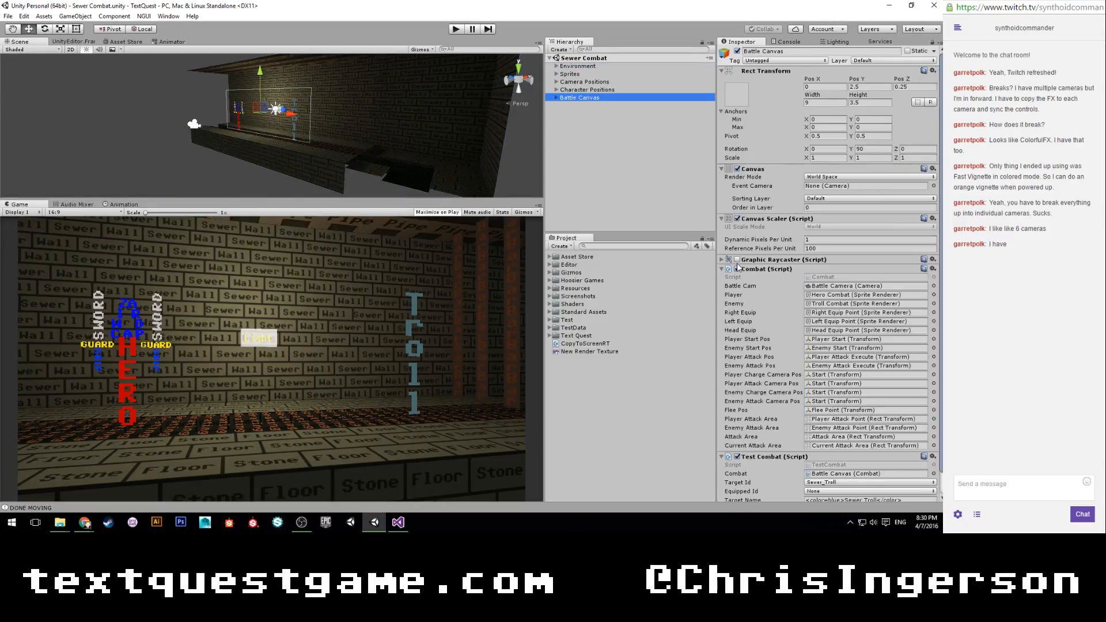
{"action": "left_click", "coordinate": [826, 278]}
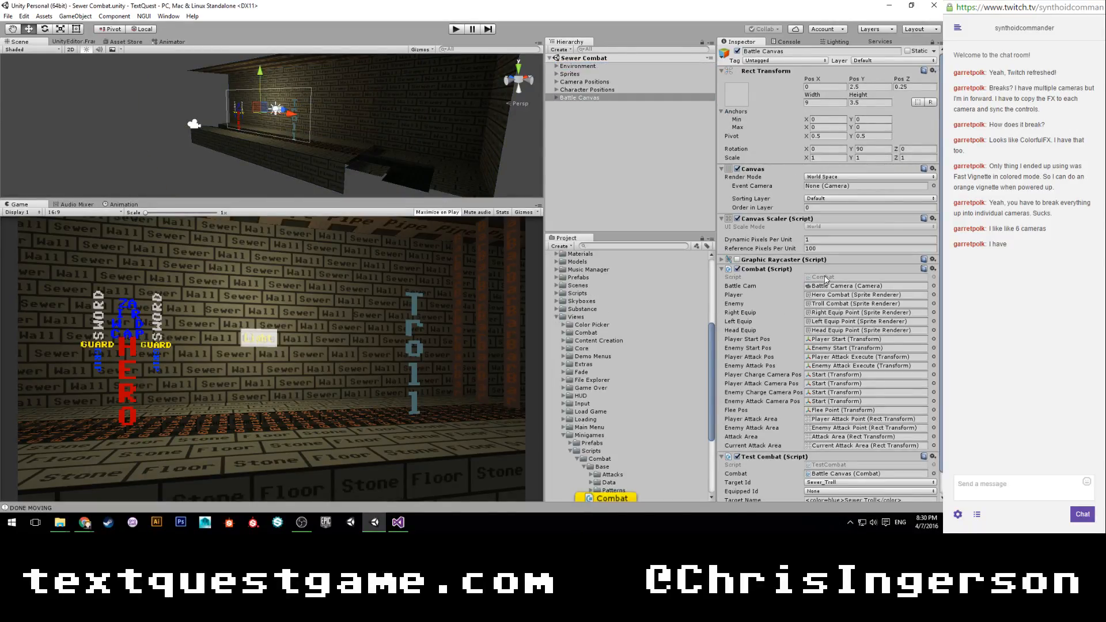
{"action": "double_click", "coordinate": [826, 280]}
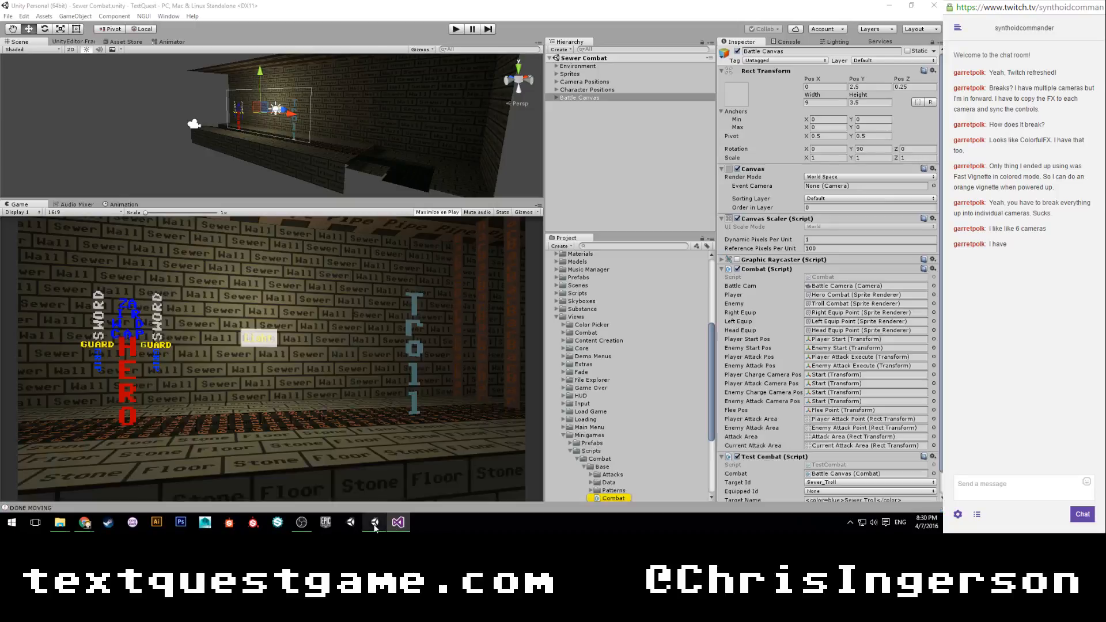
Back in Unity, set the Environment's Combat Scene Manager Id to Sewers and Combat Id to Sewer Combat, and save the scene.
{"action": "left_click", "coordinate": [374, 522]}
{"action": "left_click", "coordinate": [578, 66]}
{"action": "left_click", "coordinate": [812, 128]}
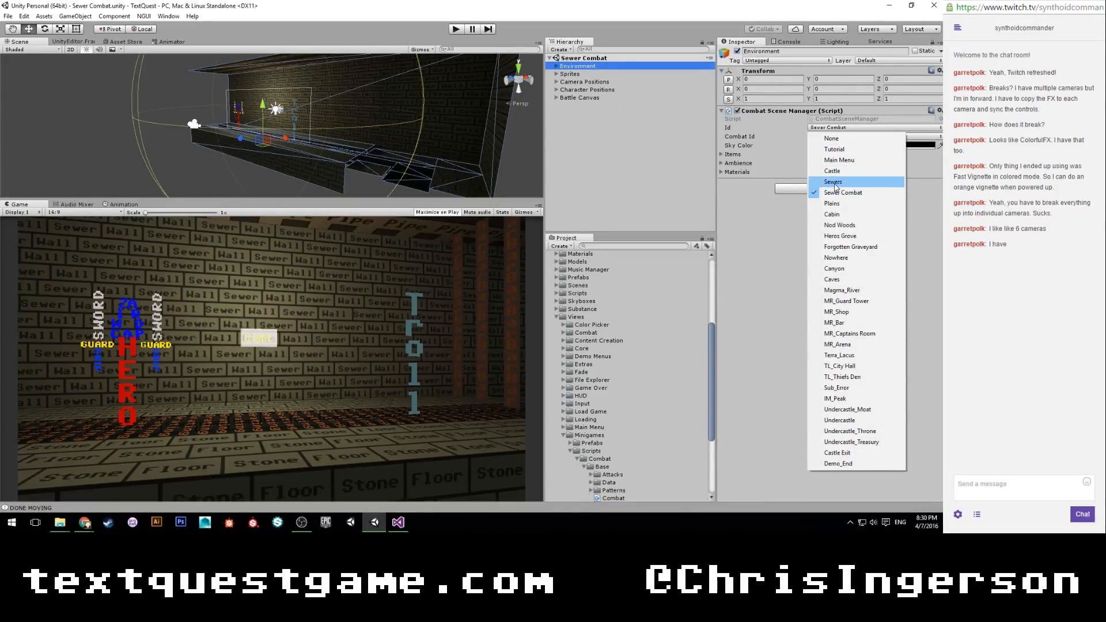
{"action": "left_click", "coordinate": [833, 181]}
{"action": "left_click", "coordinate": [824, 136]}
{"action": "left_click", "coordinate": [842, 201]}
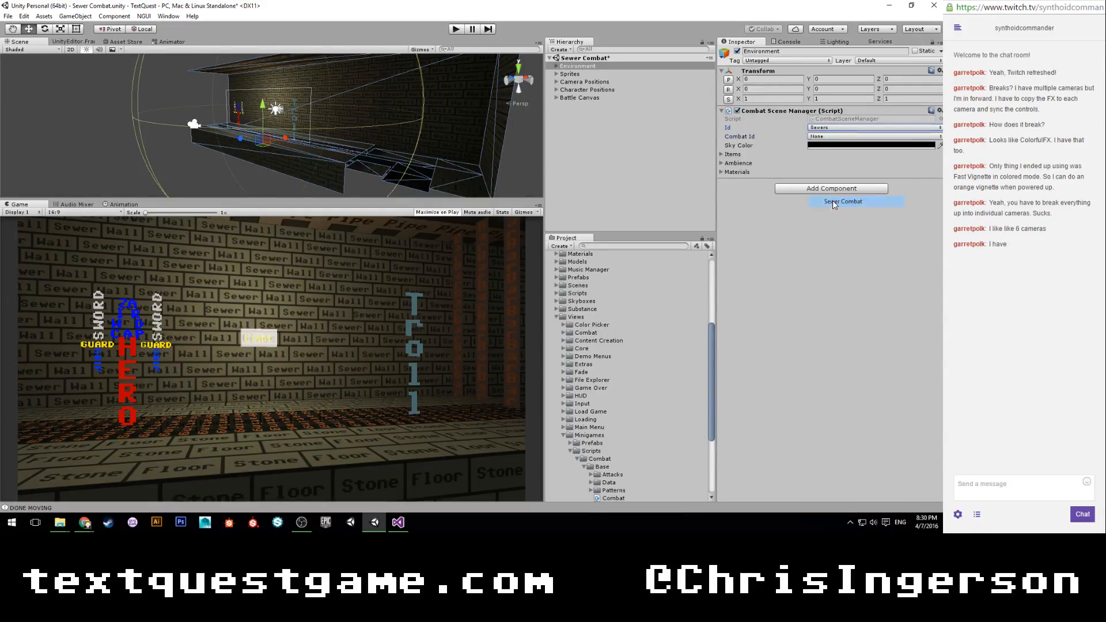
{"action": "key", "text": "ctrl+s"}
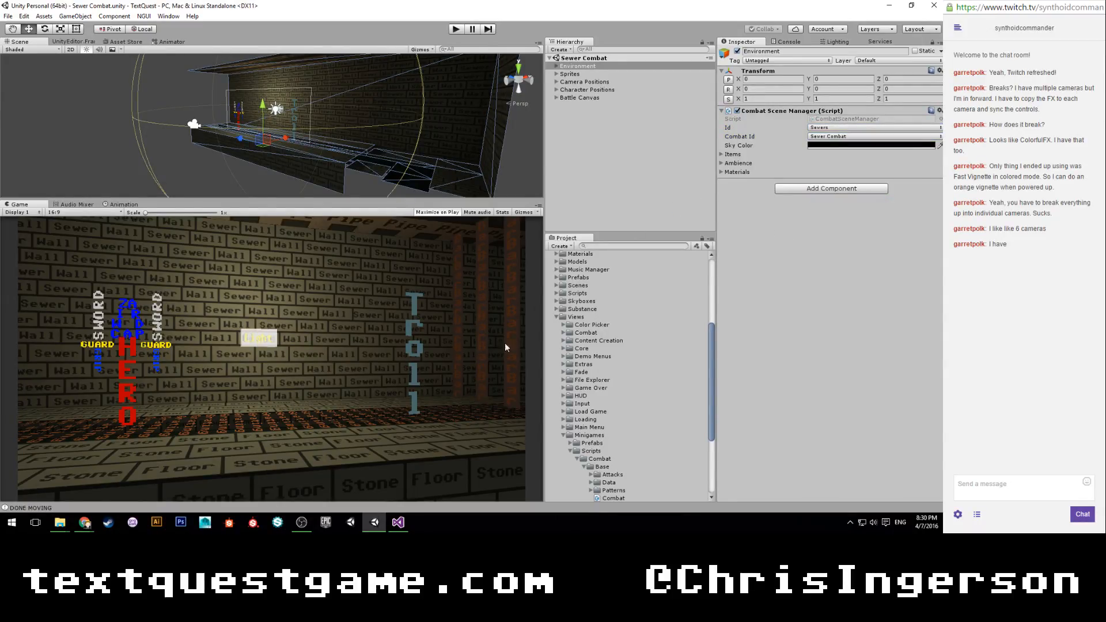
In Visual Studio, begin a TextQuestSceneLoader.LoadScene call inside the empty EndCombat method of Combat.cs.
{"action": "left_click", "coordinate": [399, 522]}
{"action": "scroll", "coordinate": [357, 253], "scroll_direction": "down", "scroll_amount": 15}
{"action": "scroll", "coordinate": [357, 231], "scroll_direction": "down", "scroll_amount": 12}
{"action": "left_click", "coordinate": [290, 201]}
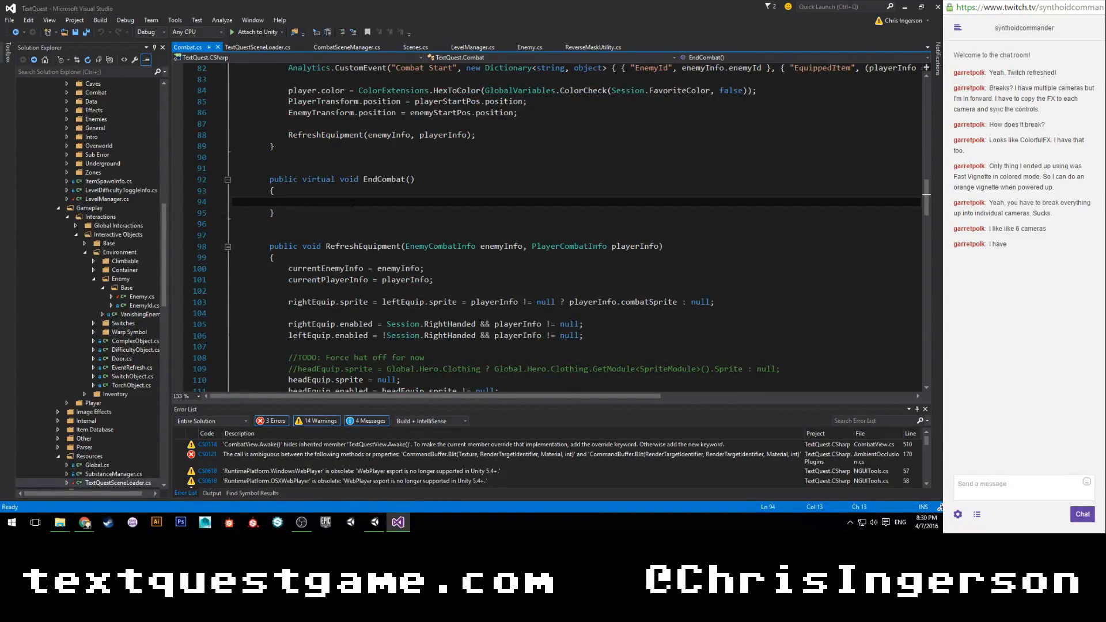
{"action": "type", "text": "Text"}
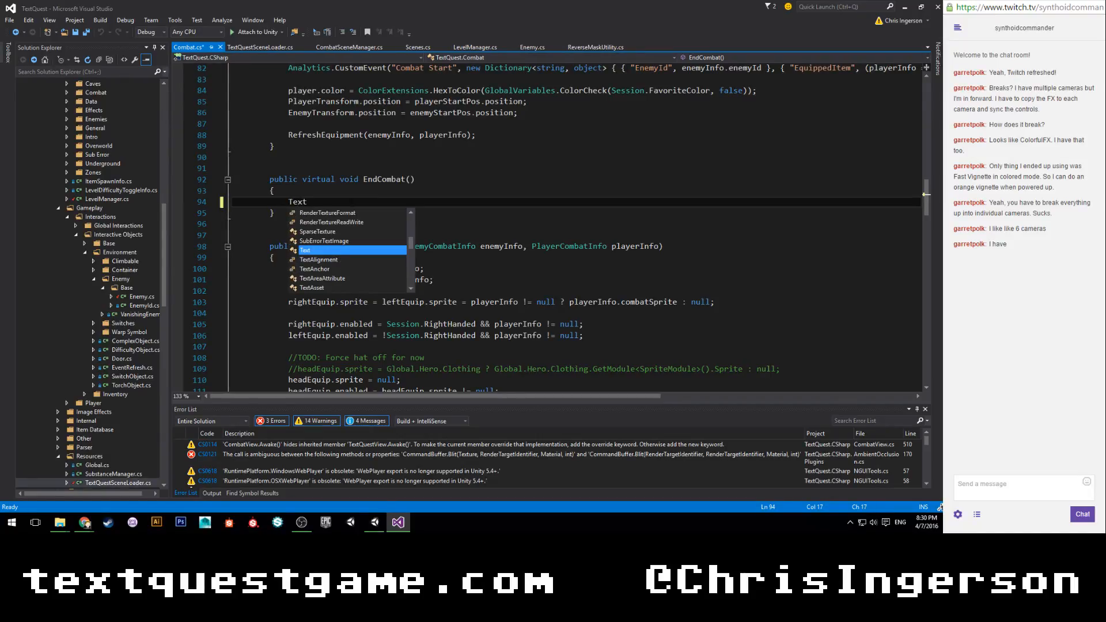
{"action": "type", "text": "questSceneLoader.load"}
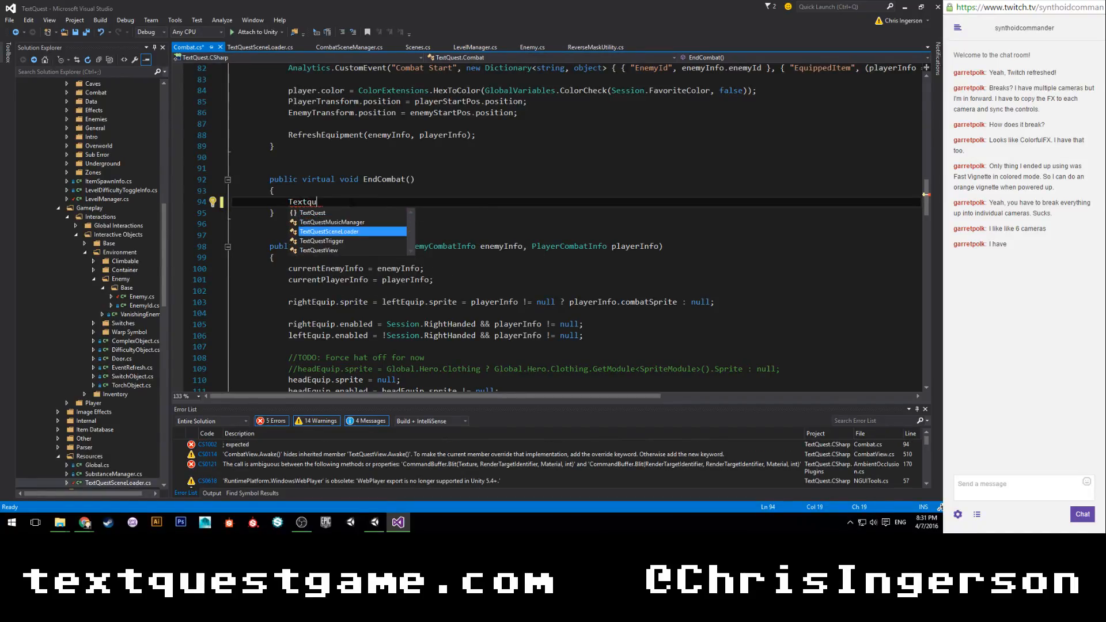
{"action": "key", "text": "Tab"}
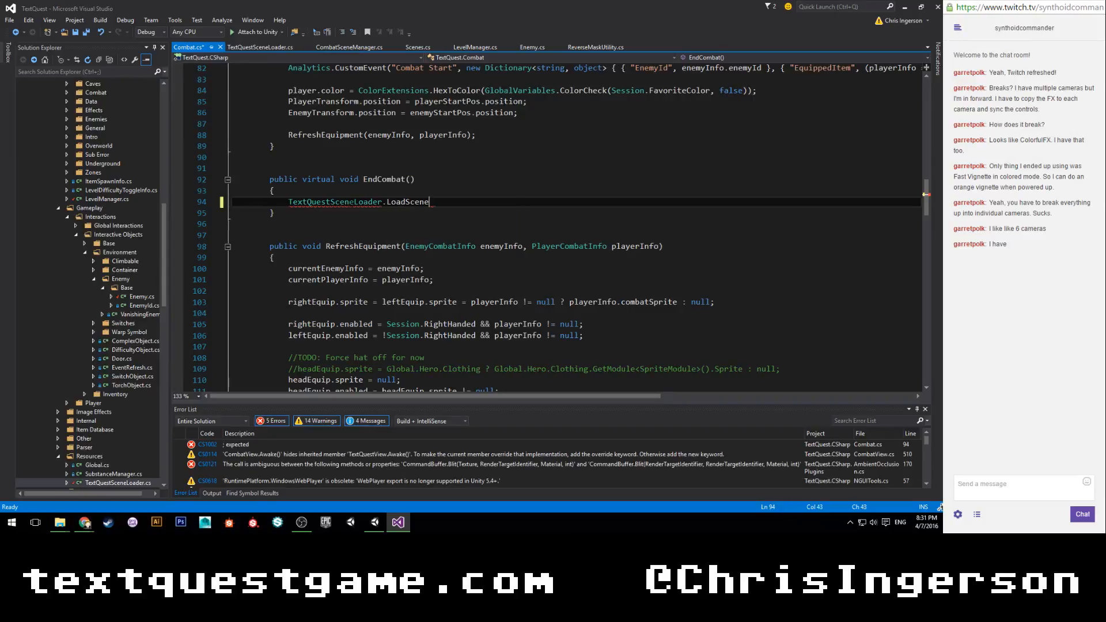
Pass LevelManager.CurrentLevel.id as the first argument of the LoadScene call in EndCombat.
{"action": "type", "text": "(Le"}
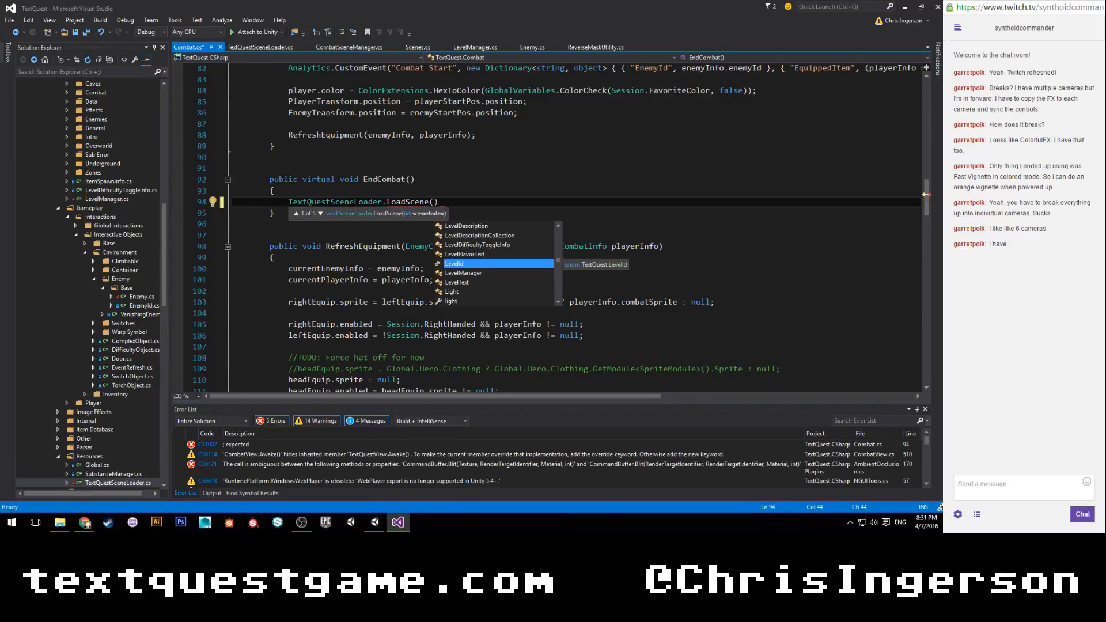
{"action": "type", "text": "velMana"}
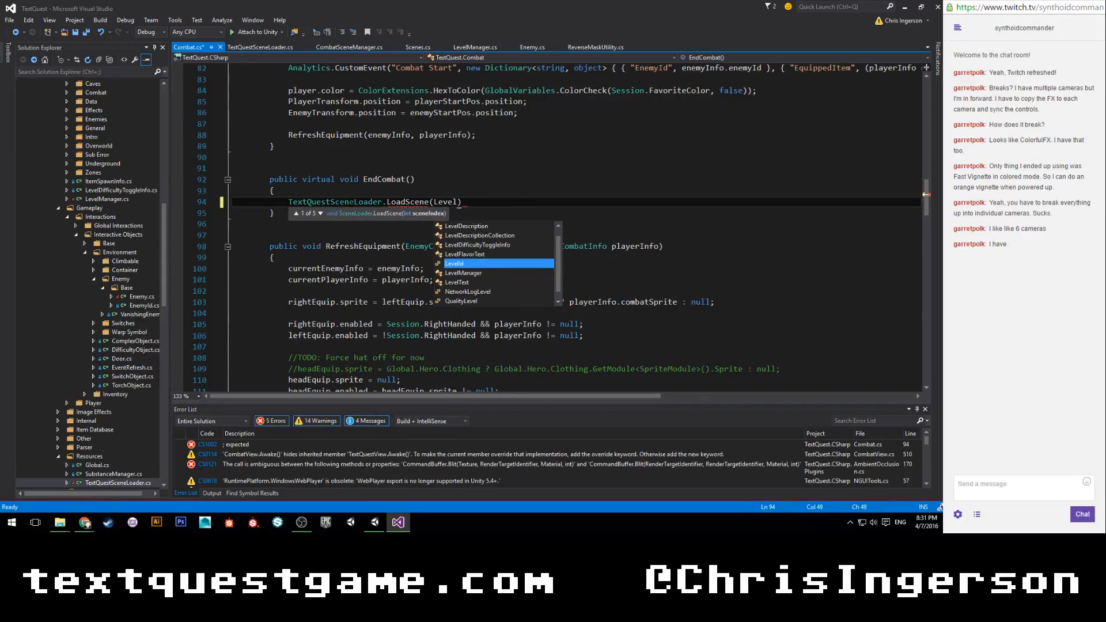
{"action": "key", "text": "Tab"}
{"action": "type", "text": "."}
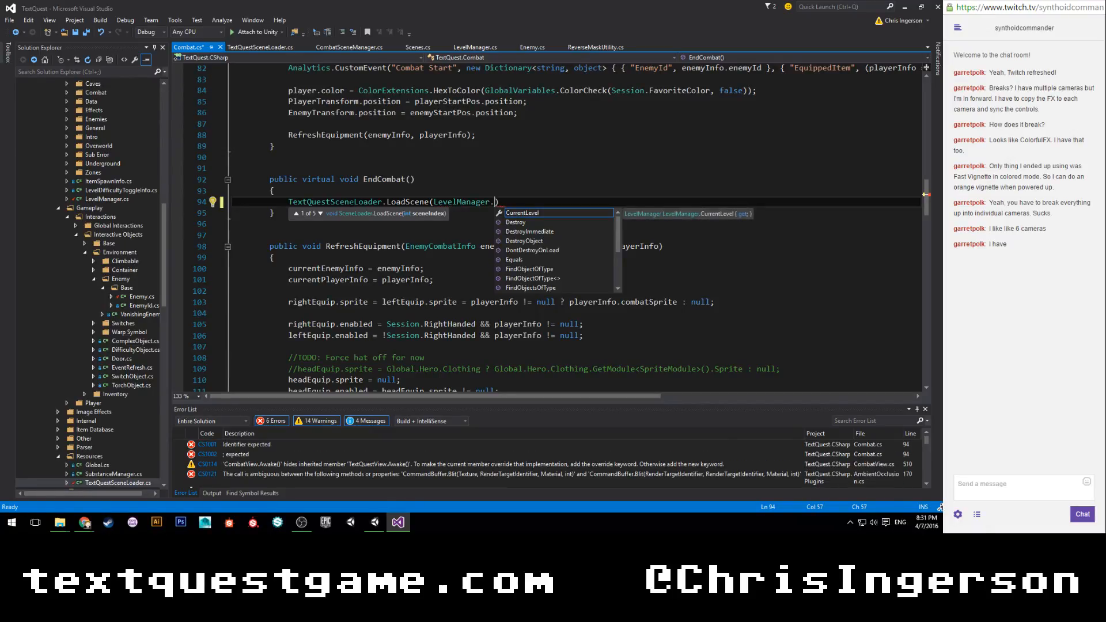
{"action": "type", "text": "id"}
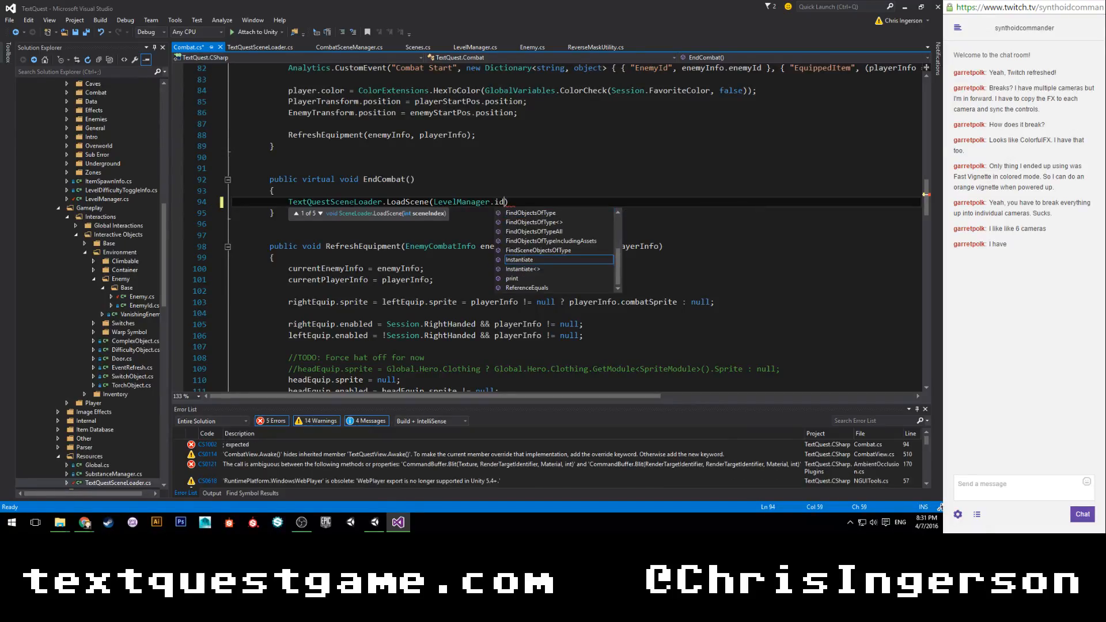
{"action": "key", "text": "BackSpace"}
{"action": "key", "text": "BackSpace"}
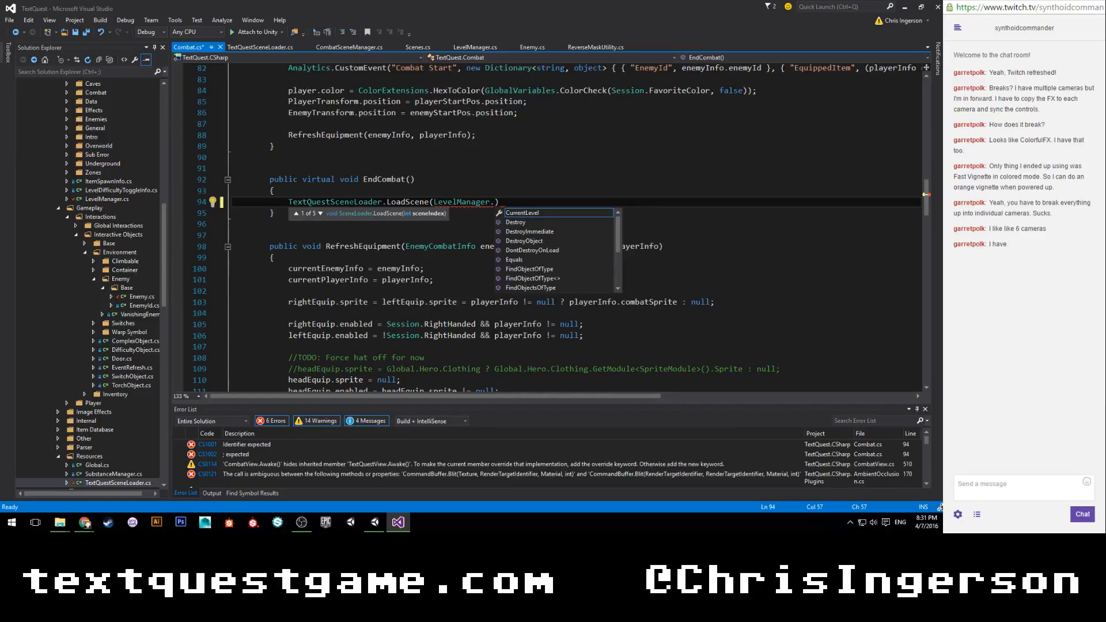
{"action": "type", "text": "CurrentLevel.i"}
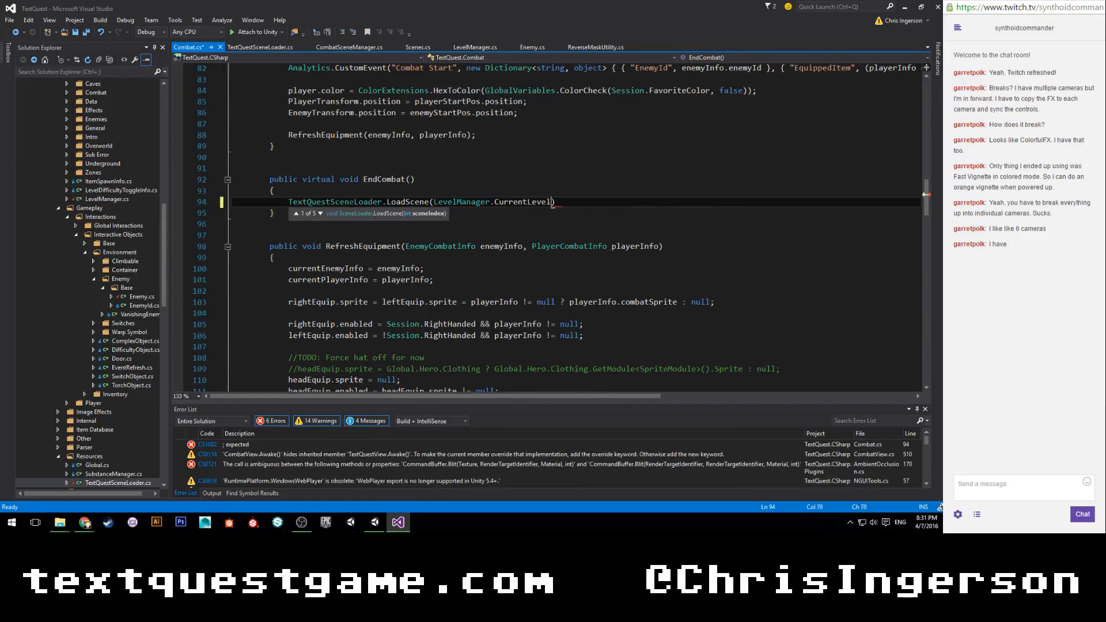
{"action": "type", "text": "d, "}
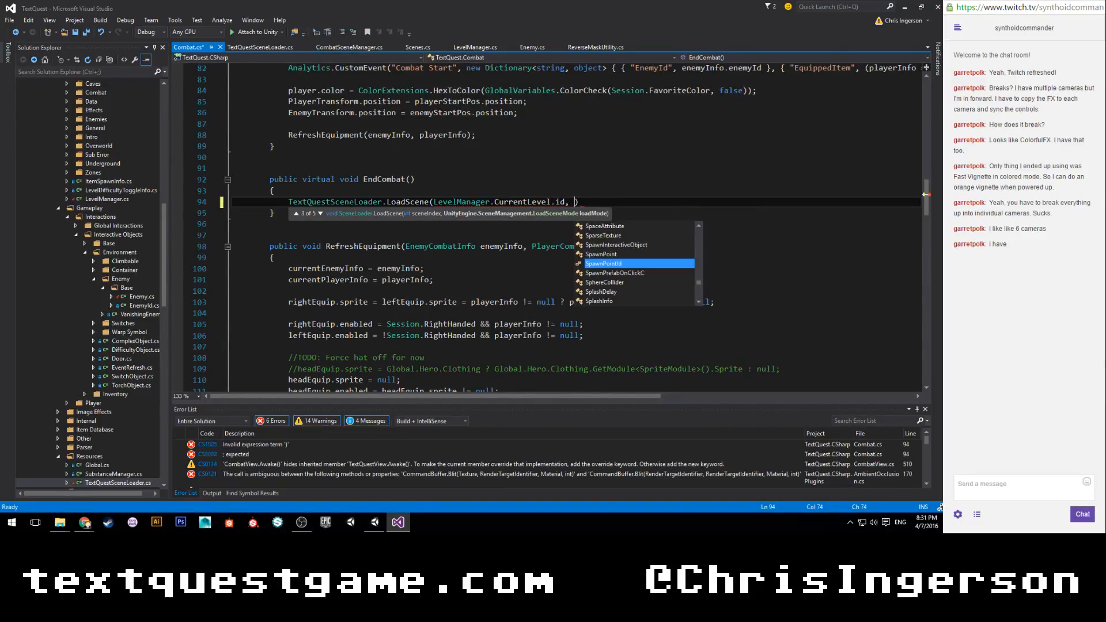
{"action": "type", "text": "SpawnPointId."}
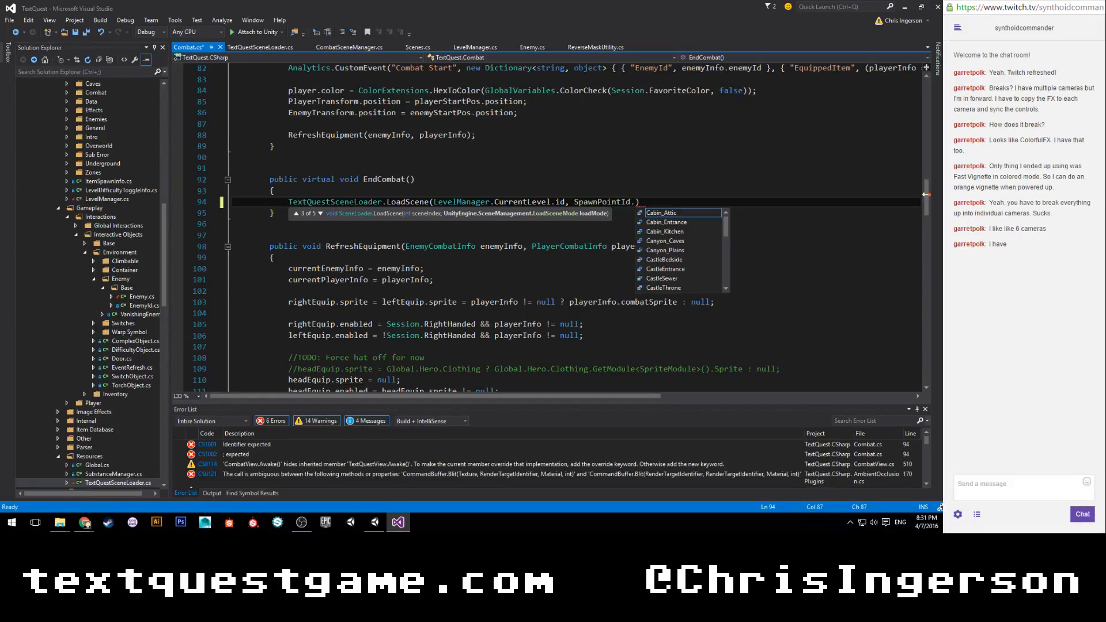
{"action": "type", "text": "None"}
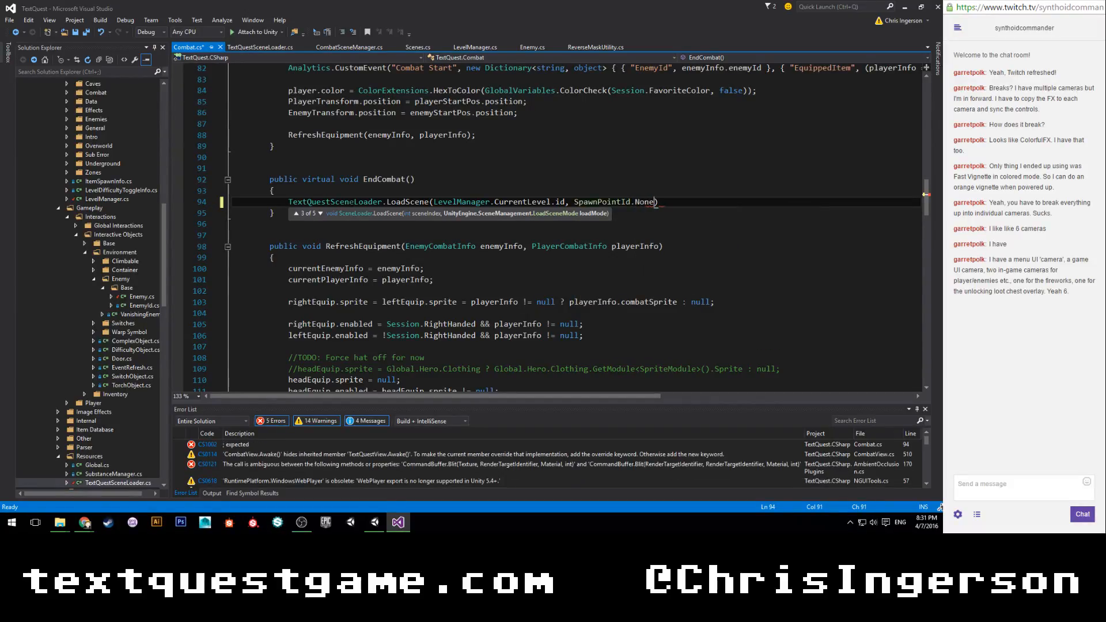
{"action": "type", "text": ");"}
Complete the LoadScene call with SpawnPointId.None as the second argument and save Combat.cs.
{"action": "key", "text": "ctrl+s"}
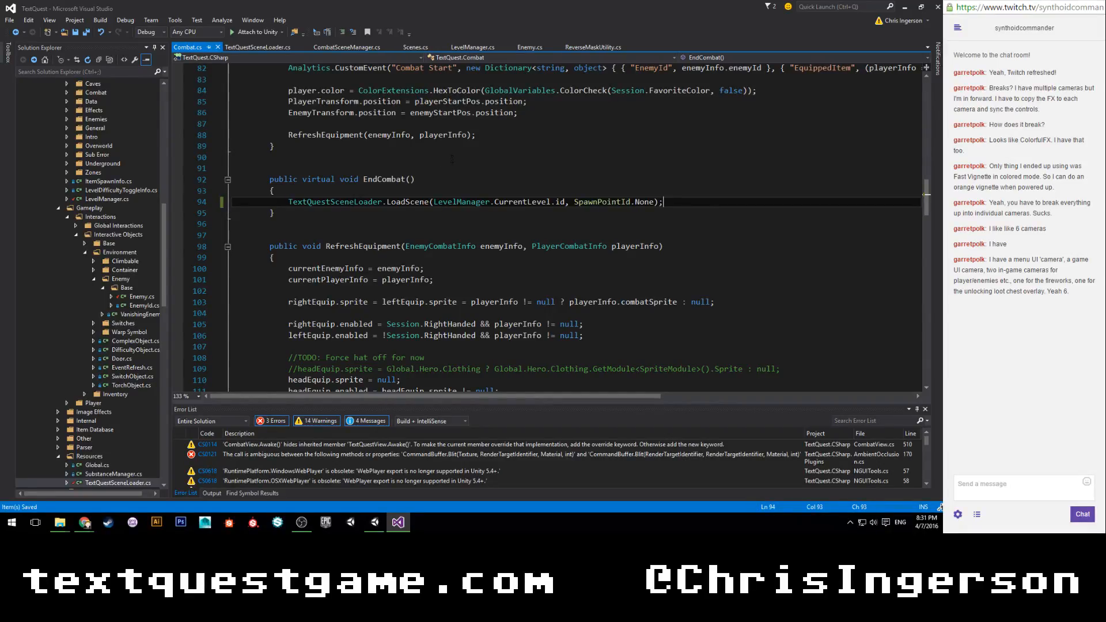
Return to Unity and open the Sewers scene from the Scenes/Intro/Sewers folder.
{"action": "left_click", "coordinate": [375, 522]}
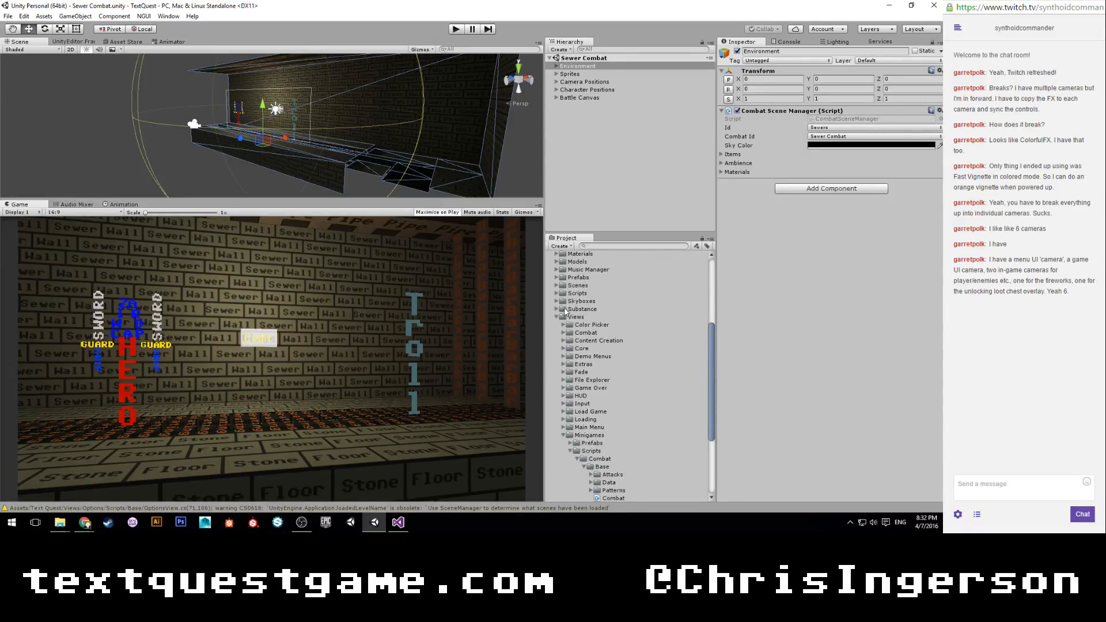
{"action": "left_click", "coordinate": [556, 286]}
{"action": "left_click", "coordinate": [564, 301]}
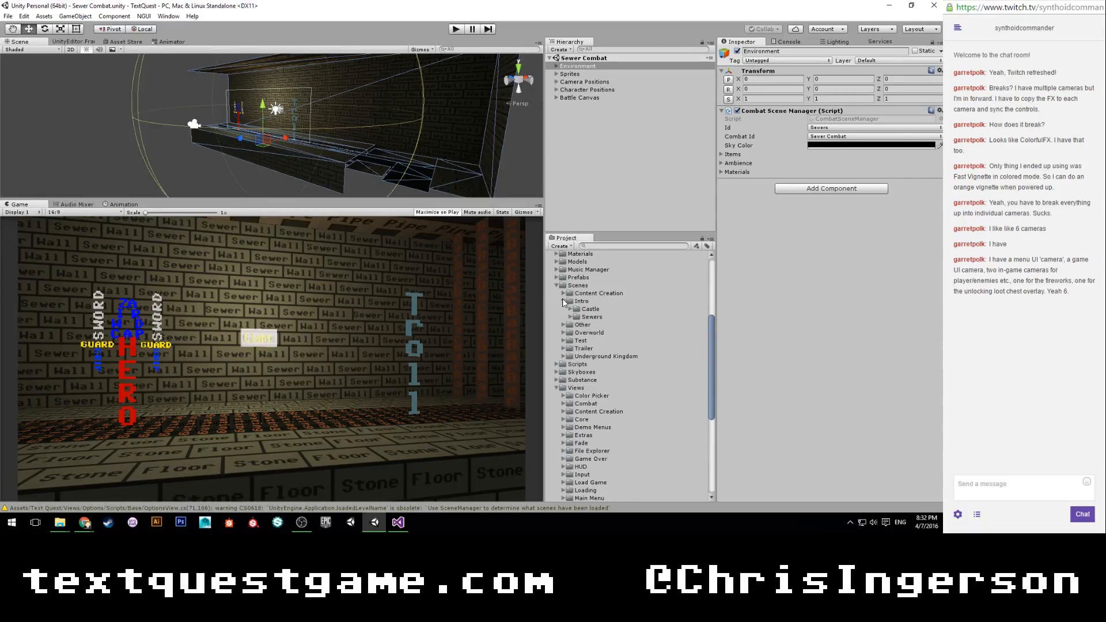
{"action": "left_click", "coordinate": [570, 317]}
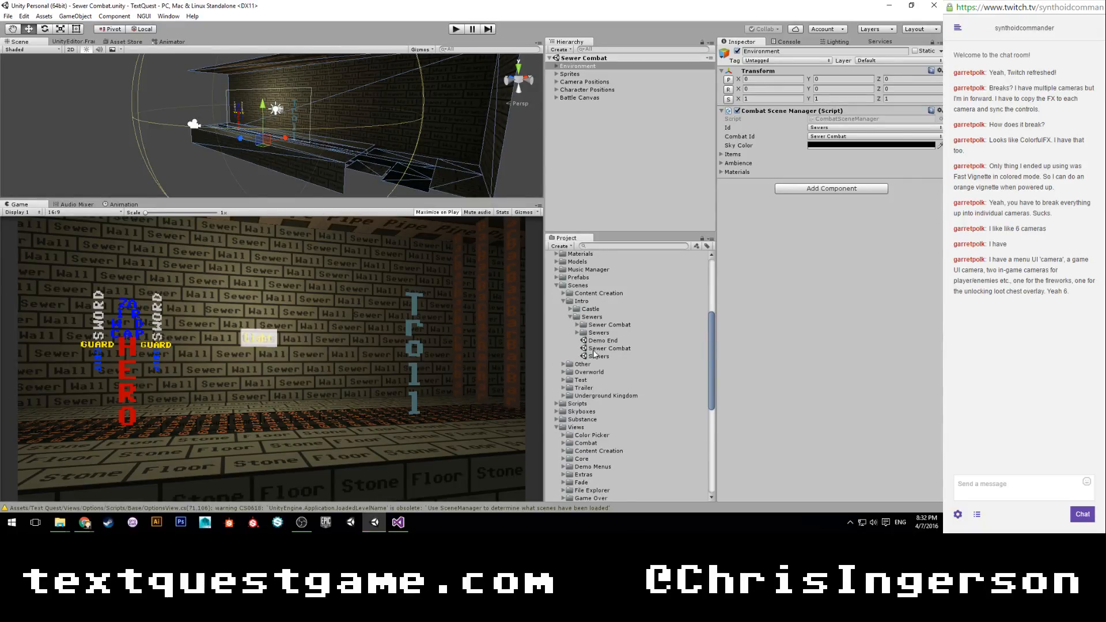
{"action": "left_click", "coordinate": [594, 357]}
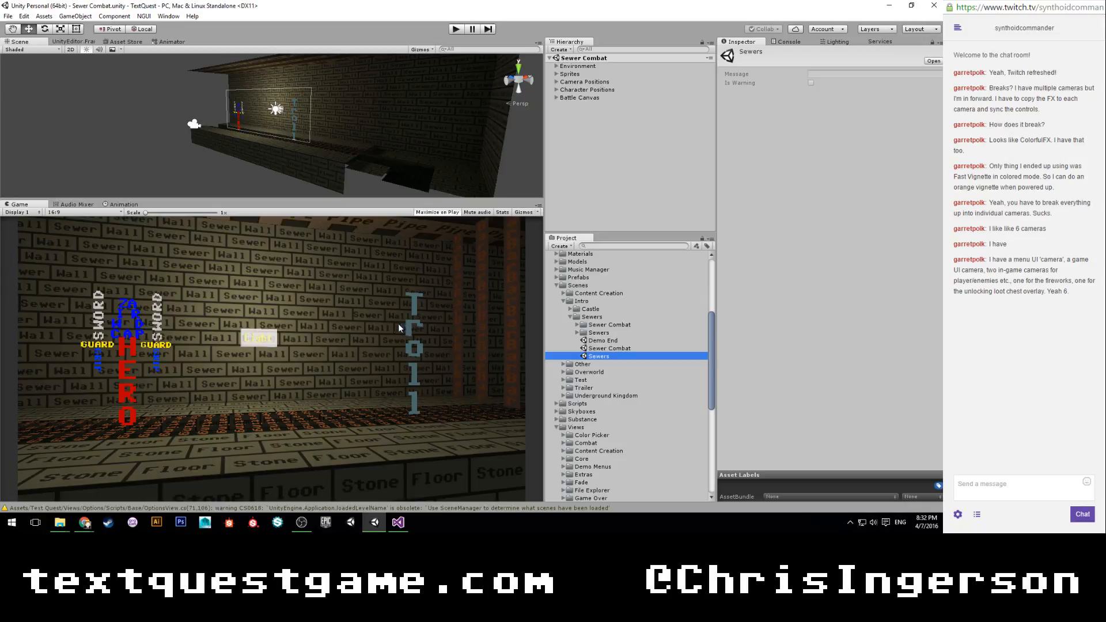
Play the Sewers scene and enter the command "hit" to start combat with the troll.
{"action": "left_click", "coordinate": [455, 30]}
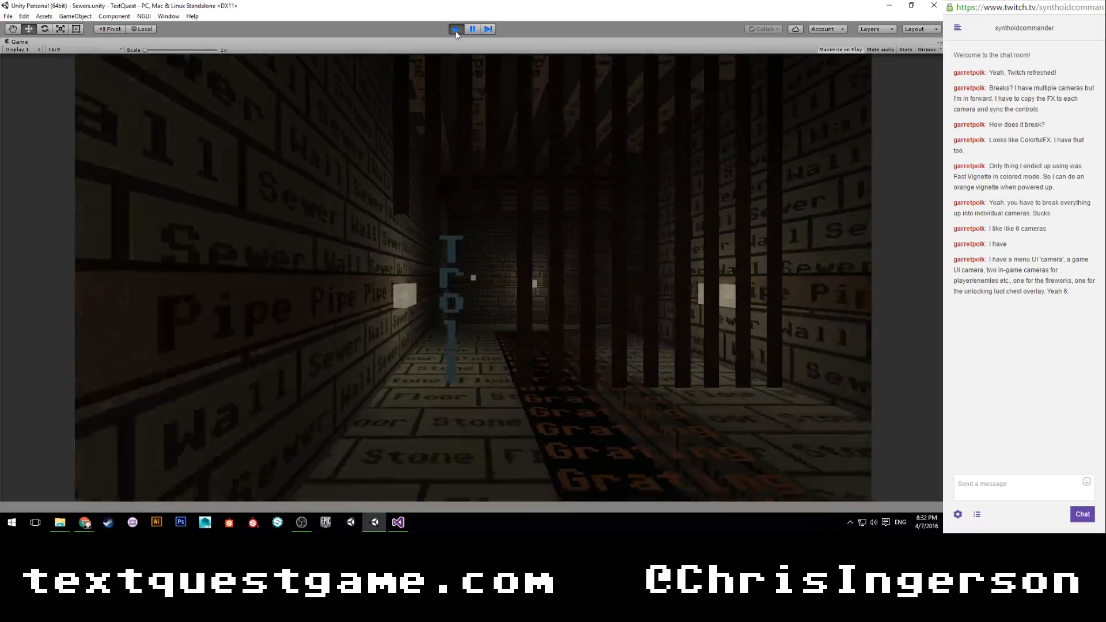
{"action": "type", "text": "hit"}
{"action": "key", "text": "Return"}
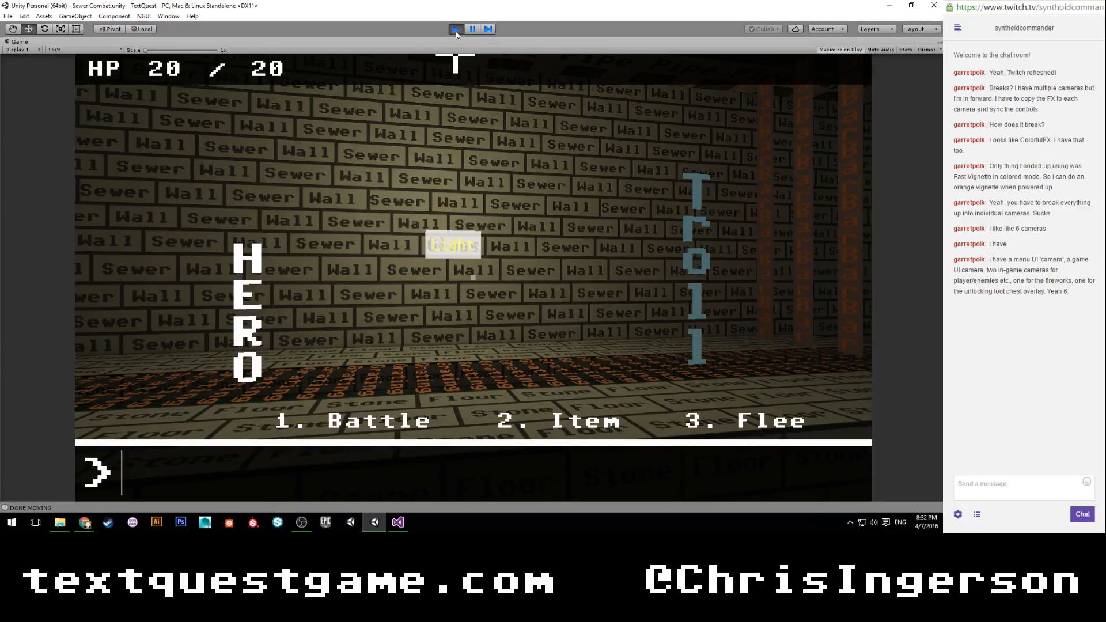
Choose option 1, Battle, fight the troll by entering attack words such as hit, kick, stomp and attack, and stop play mode.
{"action": "type", "text": "1"}
{"action": "key", "text": "Return"}
{"action": "type", "text": "hit"}
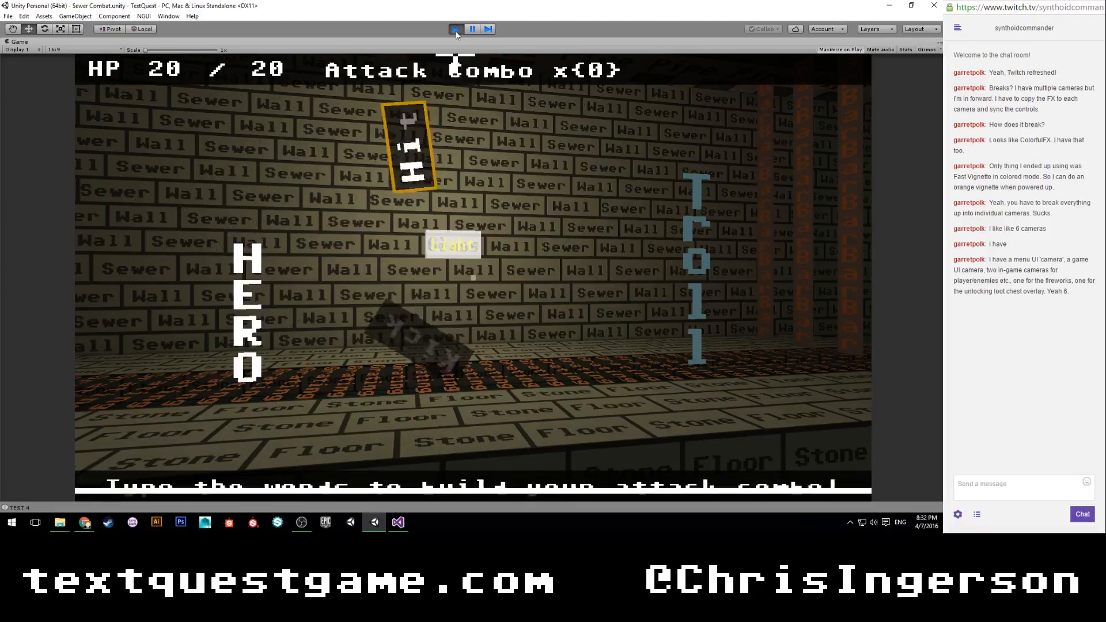
{"action": "type", "text": "kickstomp"}
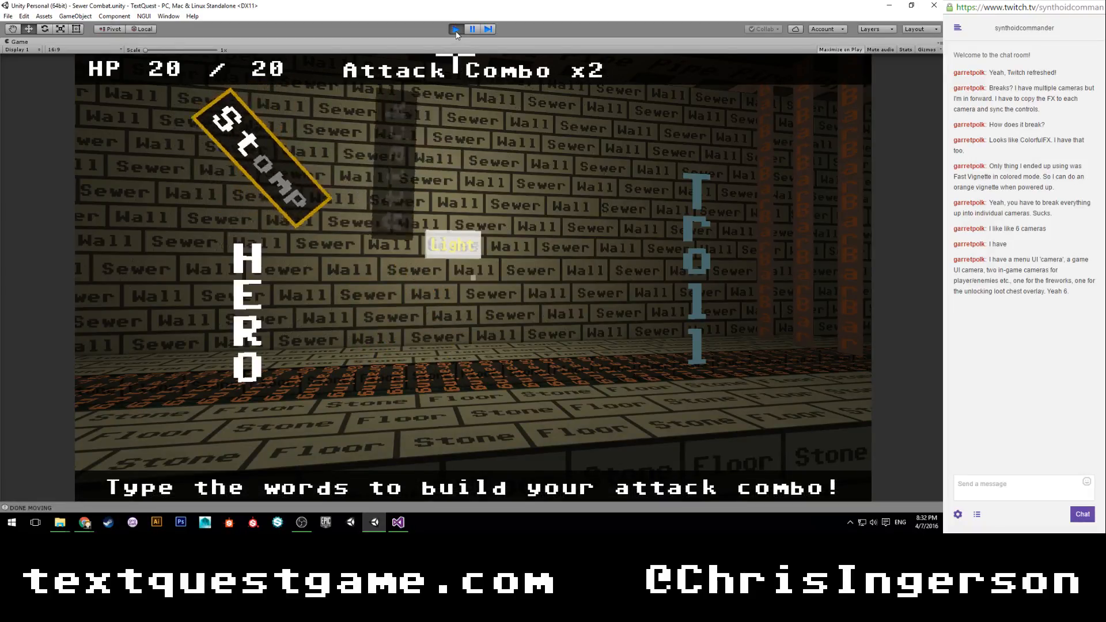
{"action": "type", "text": "attack"}
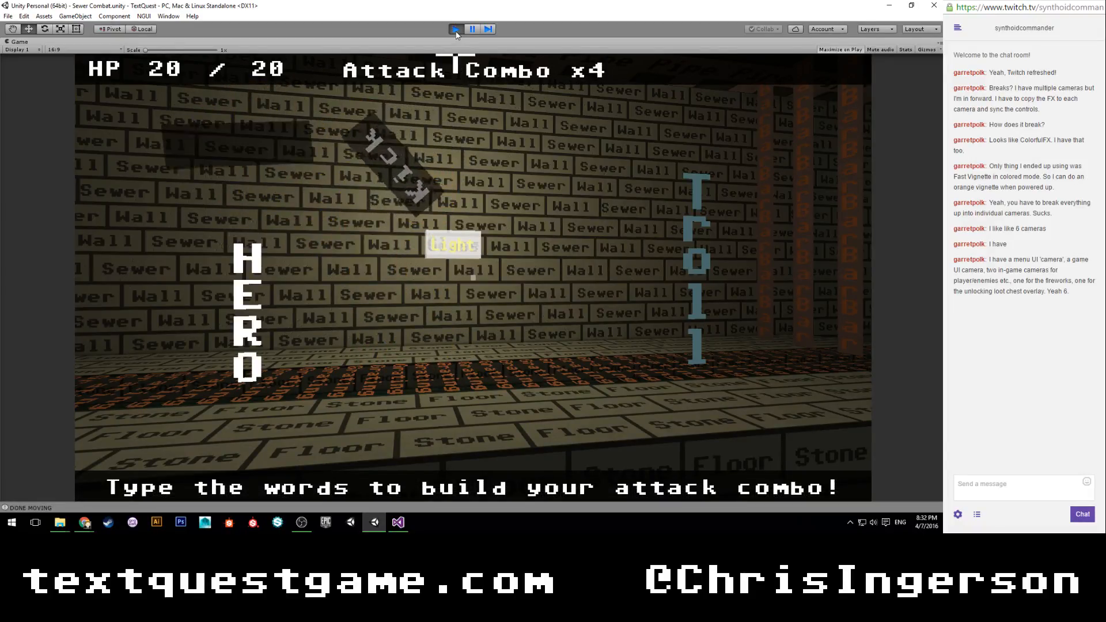
{"action": "type", "text": "kickstomp"}
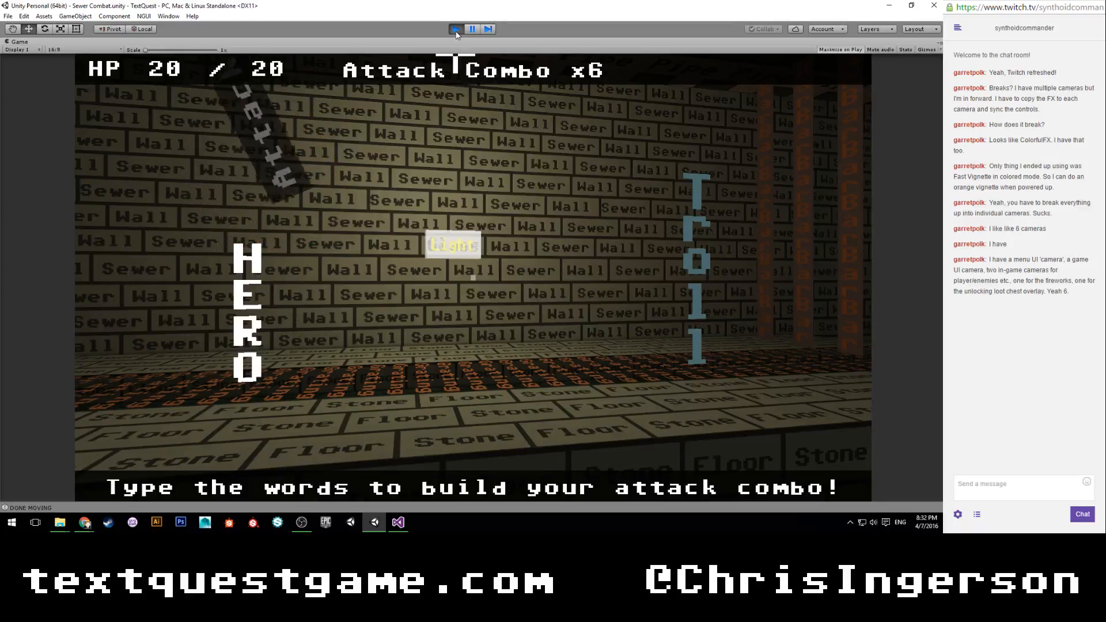
{"action": "type", "text": "attack"}
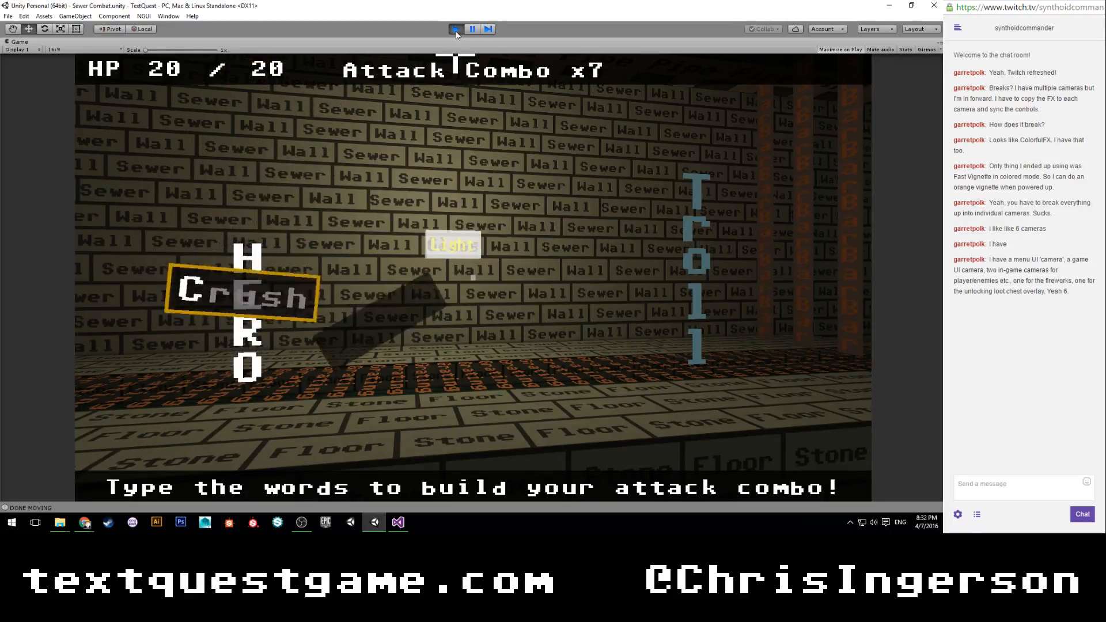
{"action": "type", "text": "crushstomp"}
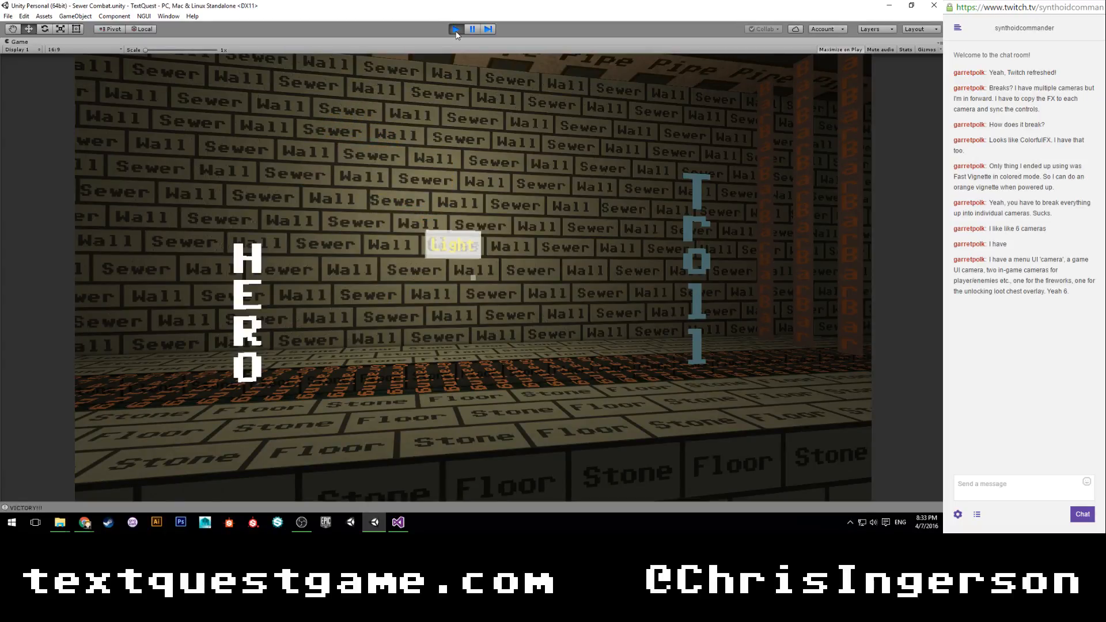
{"action": "left_click", "coordinate": [455, 30]}
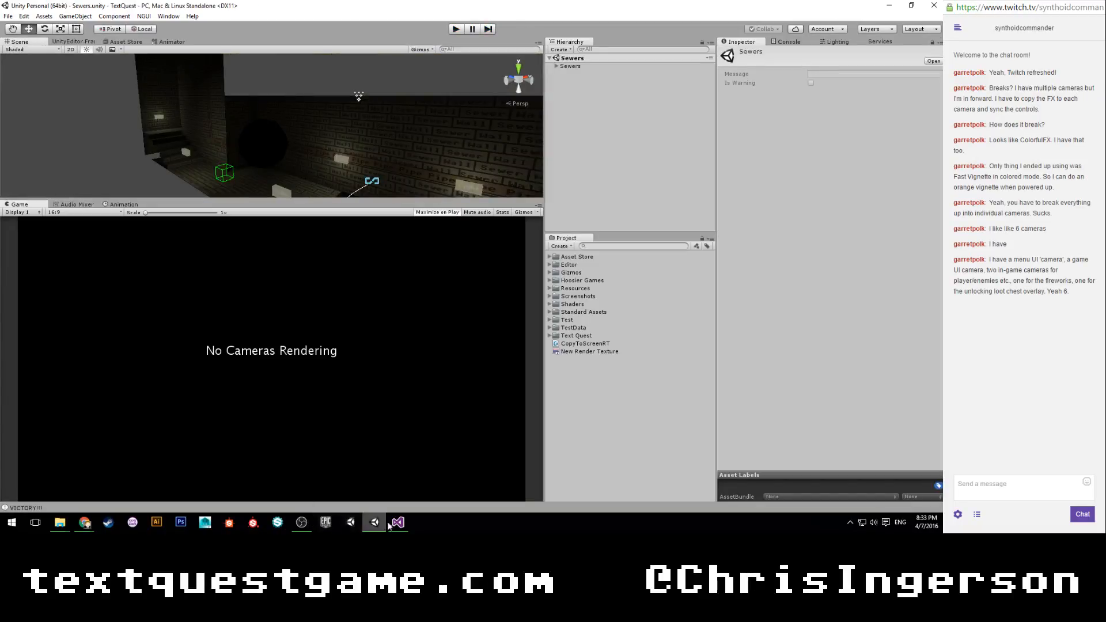
Switch to Visual Studio and examine the StartCombat, EndCombat and attack coroutine code in Combat.cs.
{"action": "left_click", "coordinate": [399, 522]}
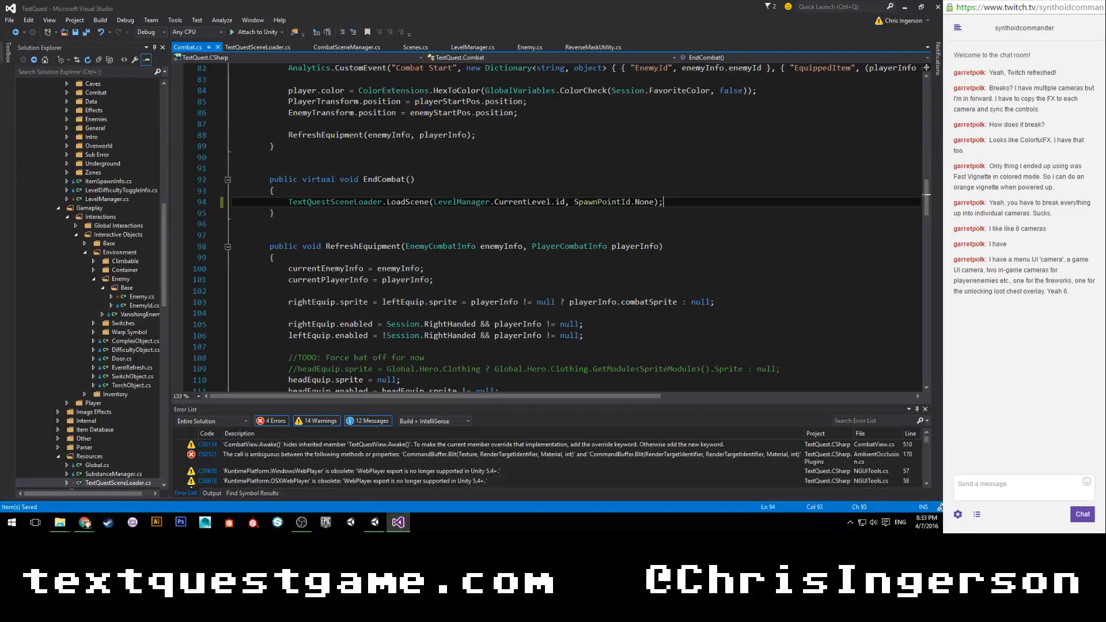
{"action": "scroll", "coordinate": [396, 198], "scroll_direction": "up", "scroll_amount": 1}
{"action": "scroll", "coordinate": [397, 198], "scroll_direction": "up", "scroll_amount": 15}
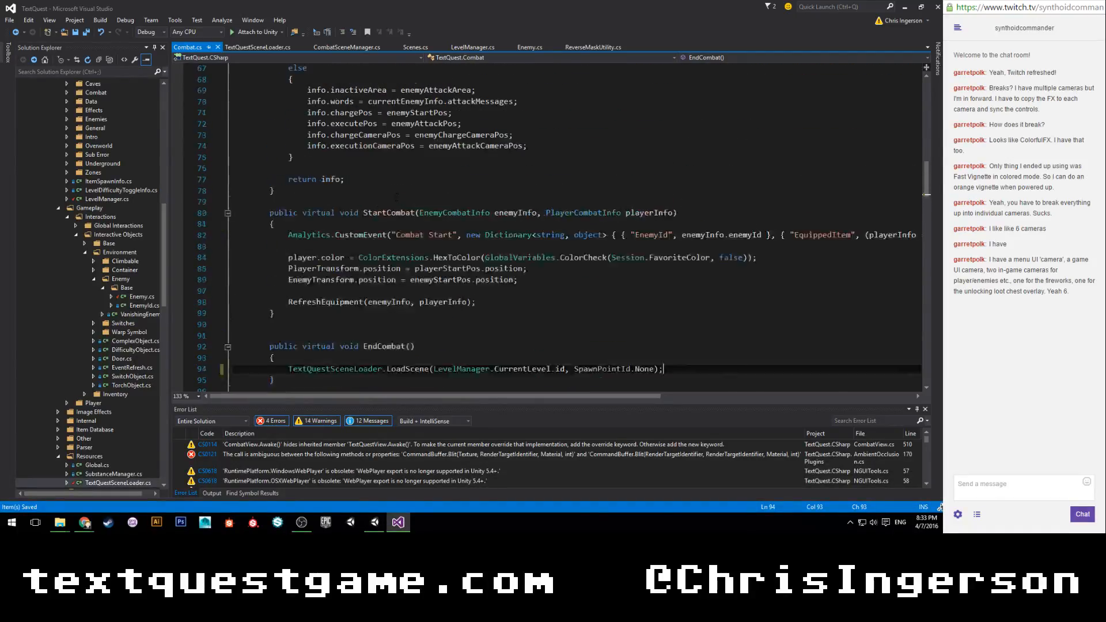
{"action": "scroll", "coordinate": [397, 198], "scroll_direction": "down", "scroll_amount": 17}
{"action": "scroll", "coordinate": [397, 198], "scroll_direction": "down", "scroll_amount": 20}
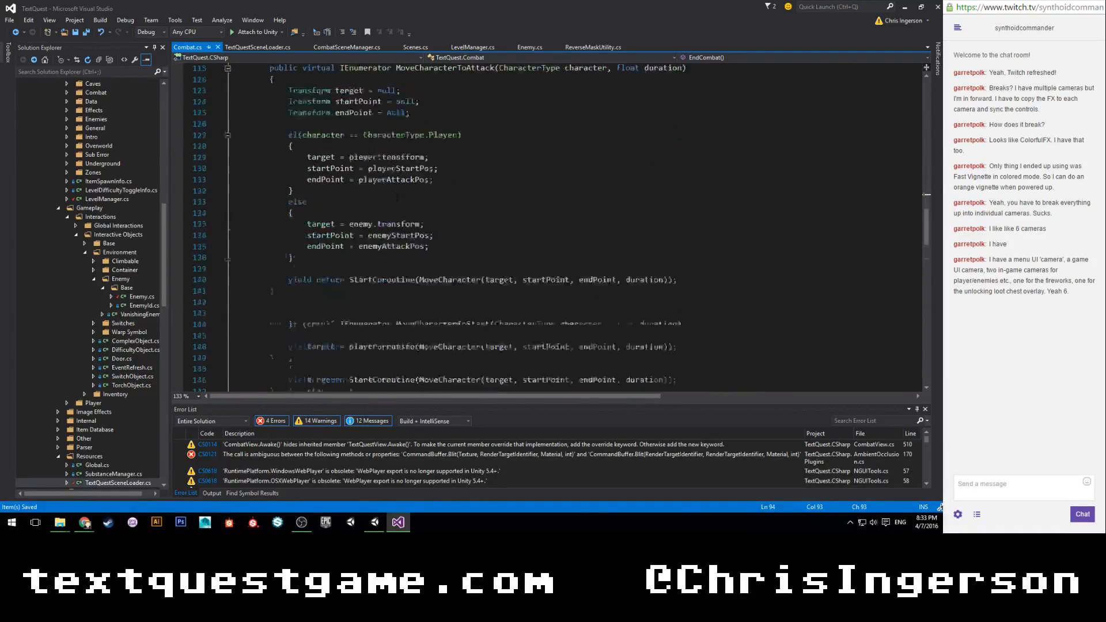
{"action": "scroll", "coordinate": [397, 198], "scroll_direction": "down", "scroll_amount": 14}
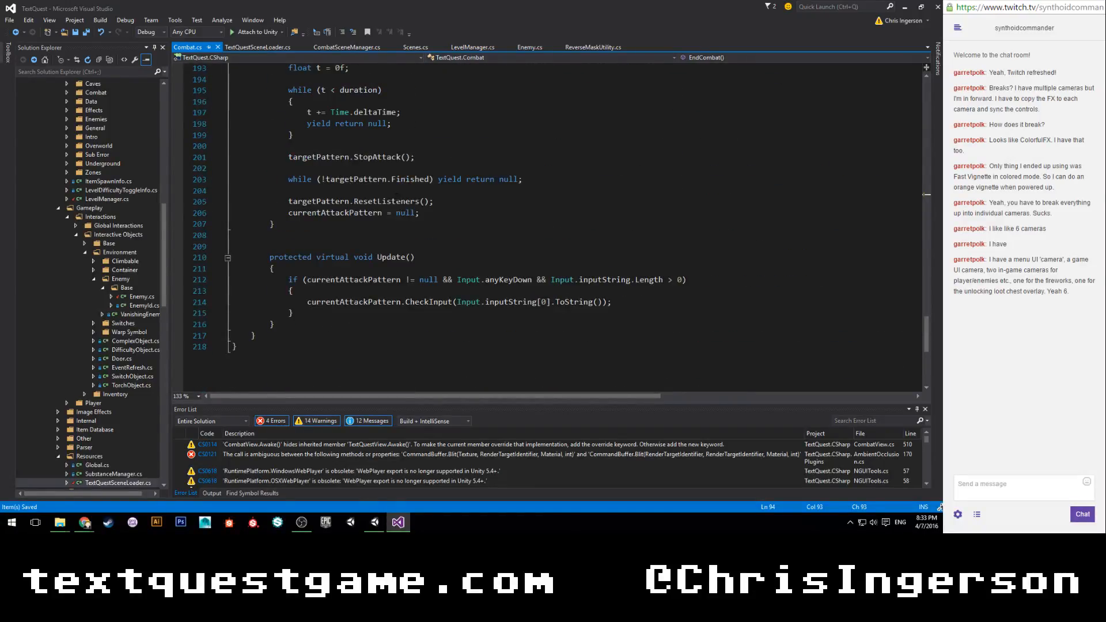
{"action": "scroll", "coordinate": [396, 197], "scroll_direction": "up", "scroll_amount": 1}
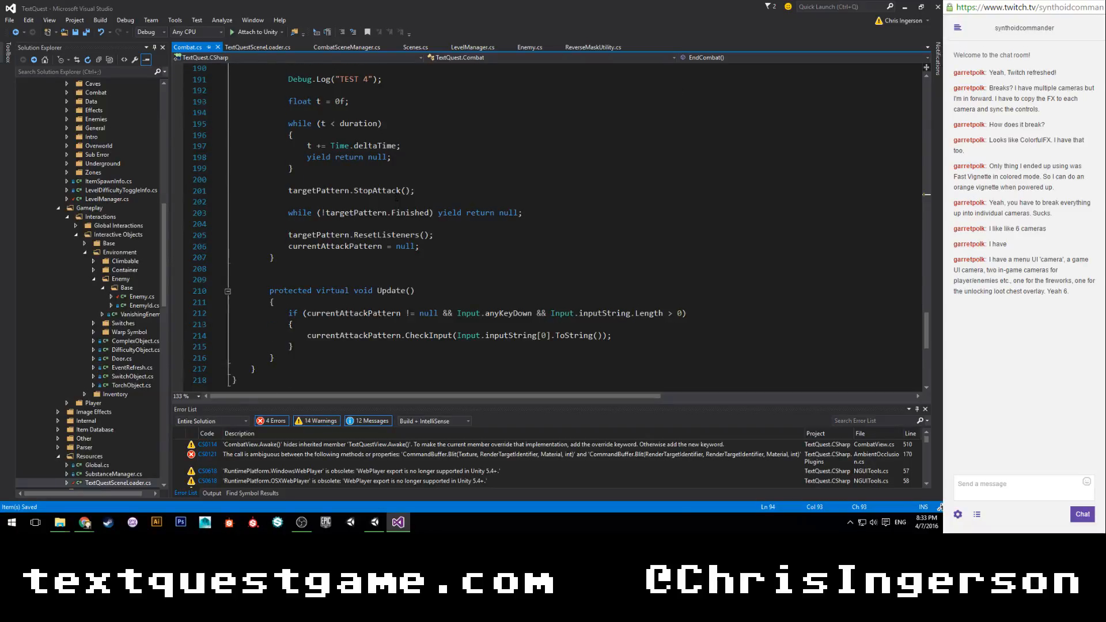
{"action": "scroll", "coordinate": [397, 197], "scroll_direction": "up", "scroll_amount": 3}
{"action": "scroll", "coordinate": [397, 198], "scroll_direction": "up", "scroll_amount": 1}
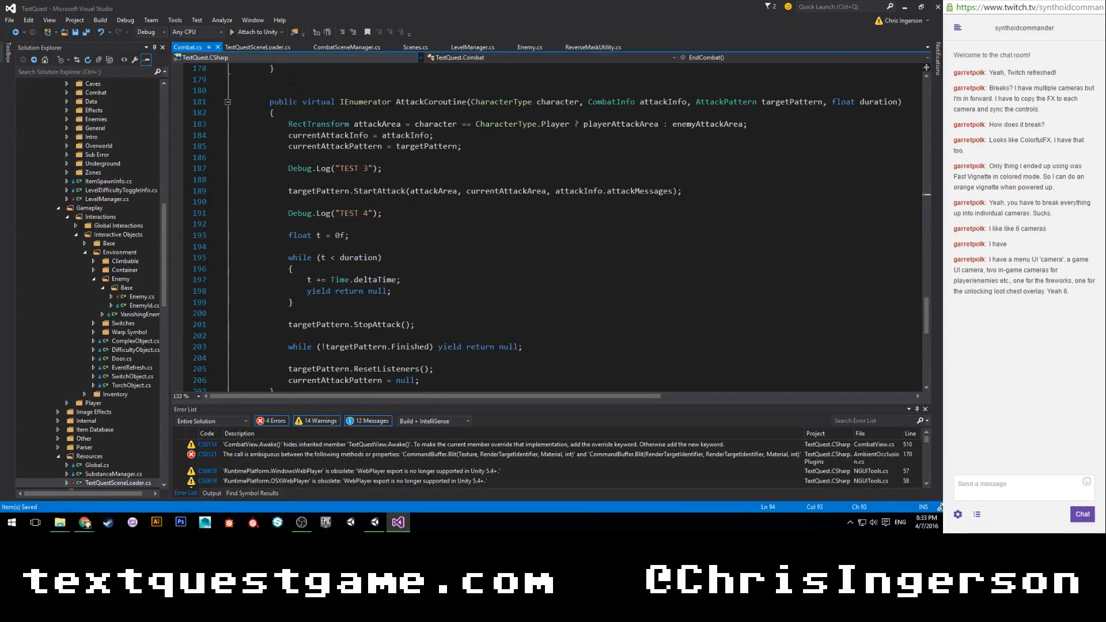
{"action": "scroll", "coordinate": [397, 198], "scroll_direction": "up", "scroll_amount": 4}
Search the solution for "combatview", open CombatView.cs and clear the search.
{"action": "left_click", "coordinate": [102, 72]}
{"action": "type", "text": "combatview"}
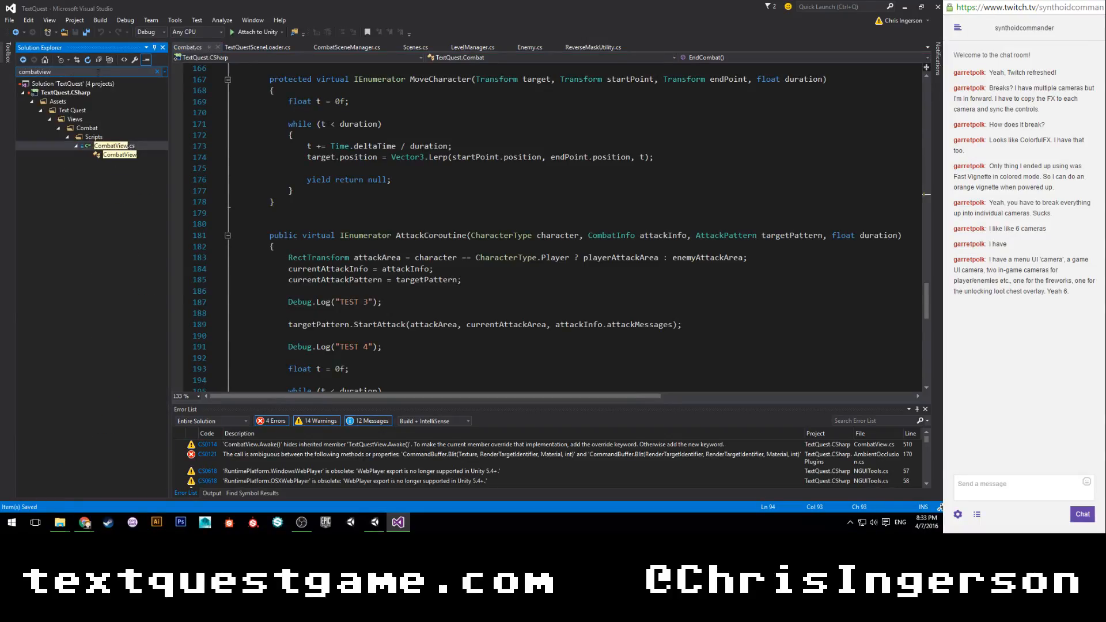
{"action": "left_click", "coordinate": [111, 146]}
{"action": "left_click", "coordinate": [156, 72]}
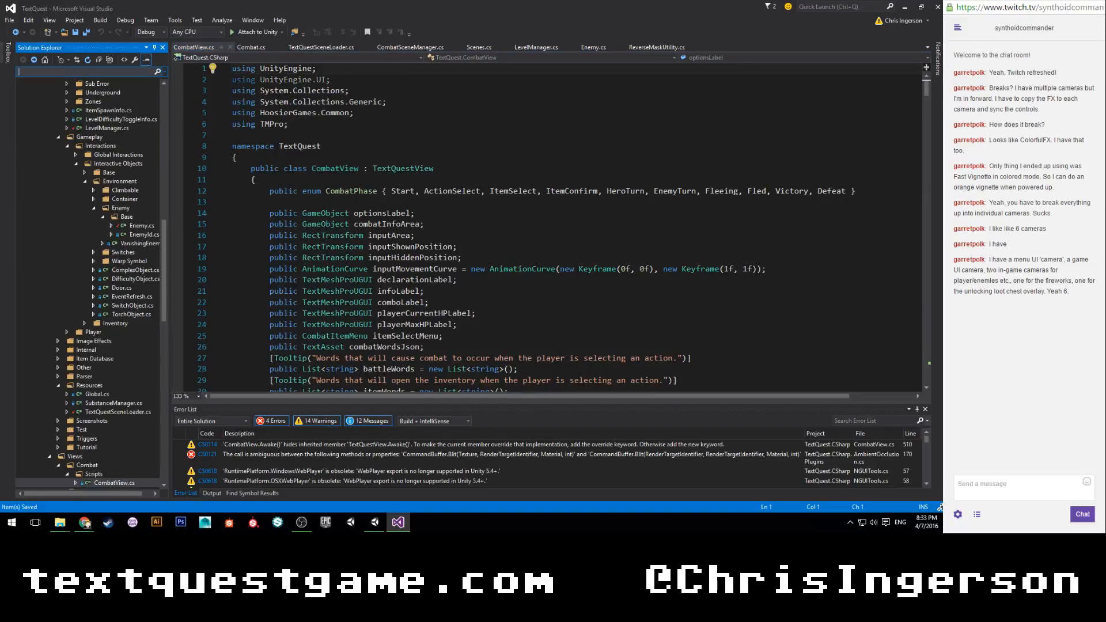
In CombatView's EndCombat method, add currentBattle.EndCombat(); below the VICTORY!!! log in the Victory case and save the file.
{"action": "scroll", "coordinate": [509, 237], "scroll_direction": "down", "scroll_amount": 20}
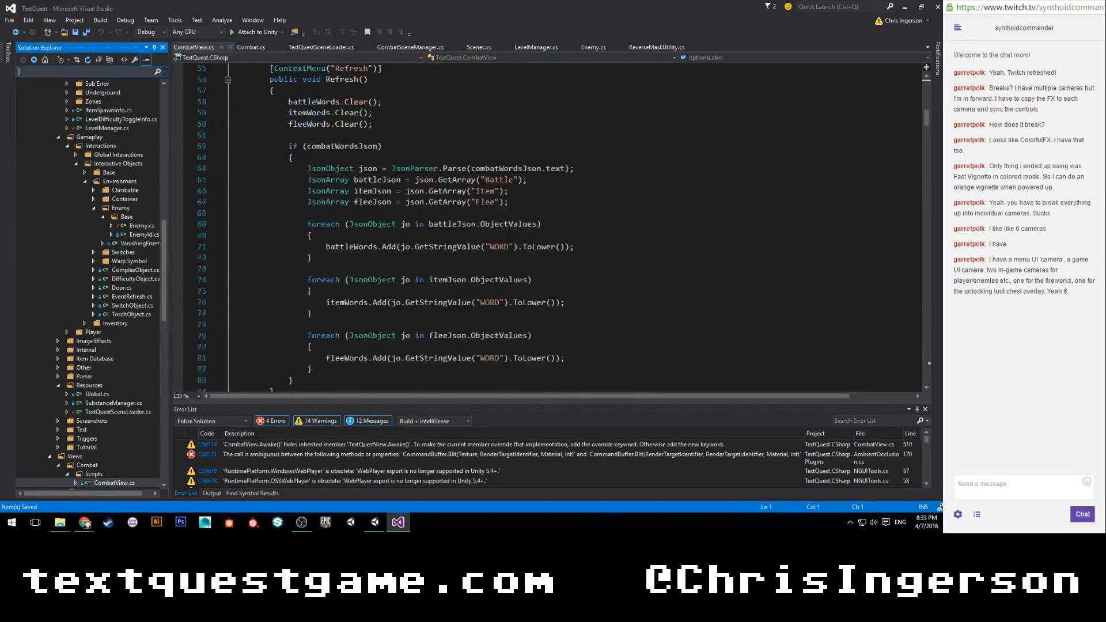
{"action": "scroll", "coordinate": [509, 236], "scroll_direction": "down", "scroll_amount": 18}
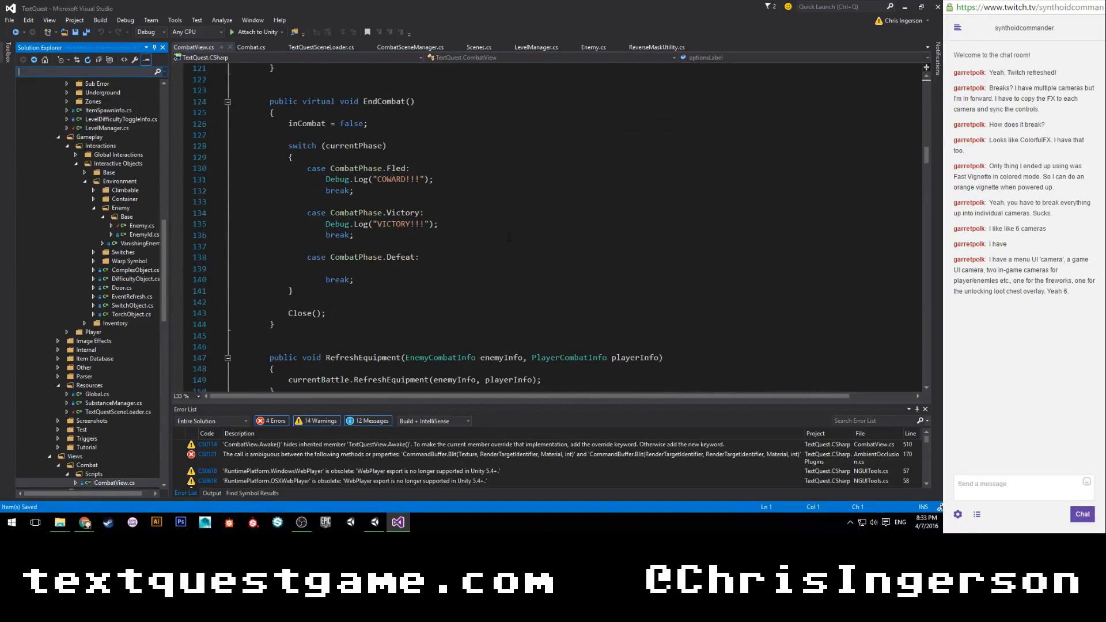
{"action": "scroll", "coordinate": [509, 237], "scroll_direction": "up", "scroll_amount": 3}
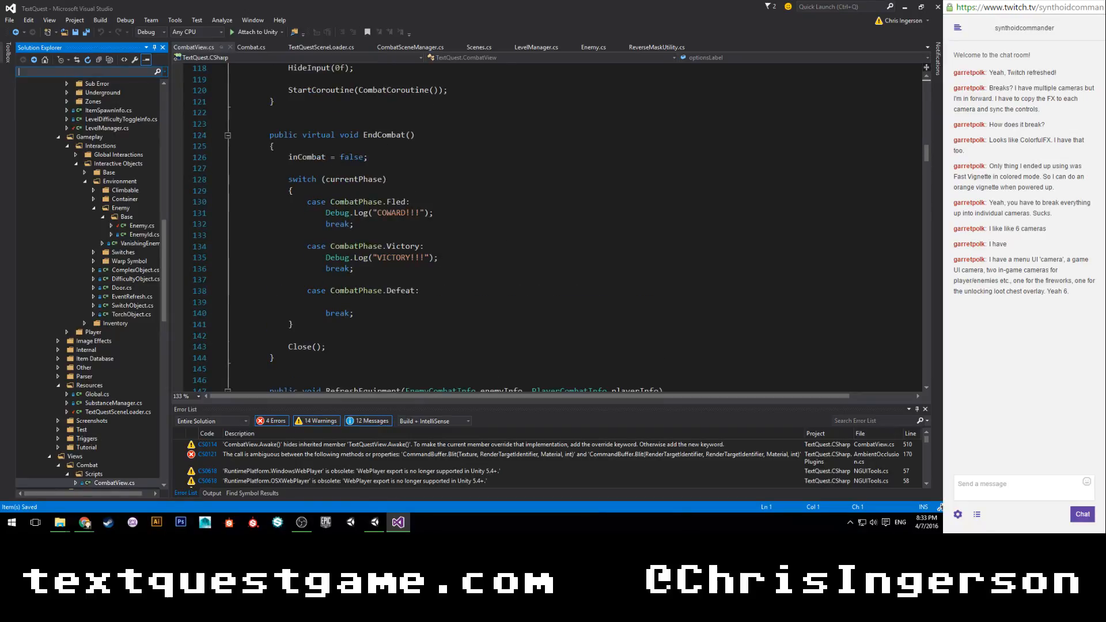
{"action": "left_click_drag", "start_coordinate": [447, 260], "coordinate": [450, 246]}
{"action": "left_click", "coordinate": [457, 258]}
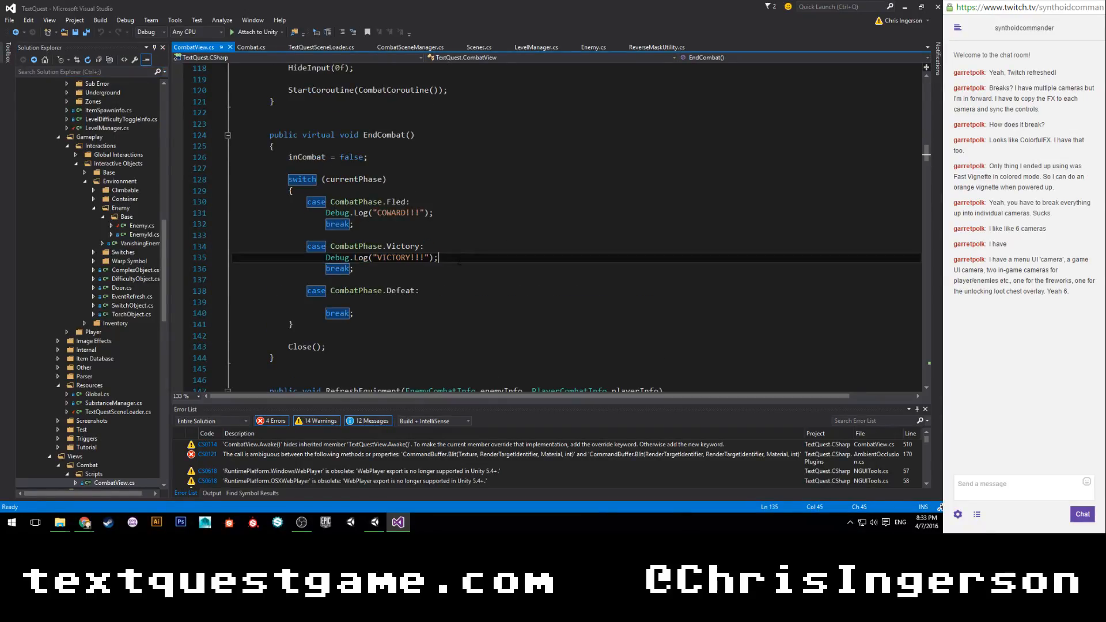
{"action": "key", "text": "Return"}
{"action": "type", "text": "currebt"}
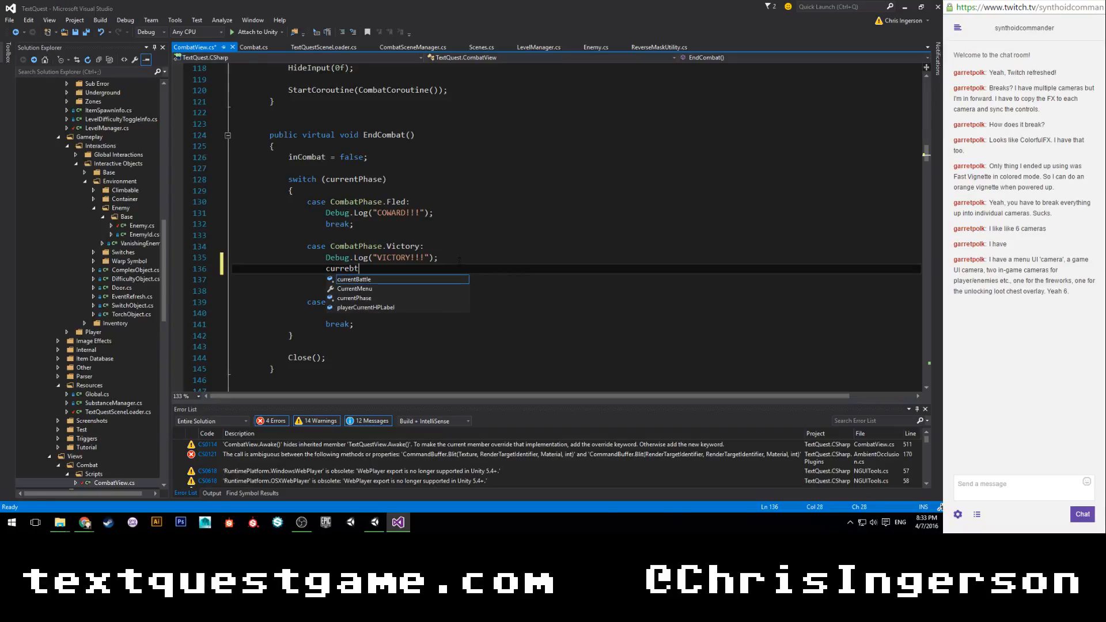
{"action": "key", "text": "Tab"}
{"action": "type", "text": ".end"}
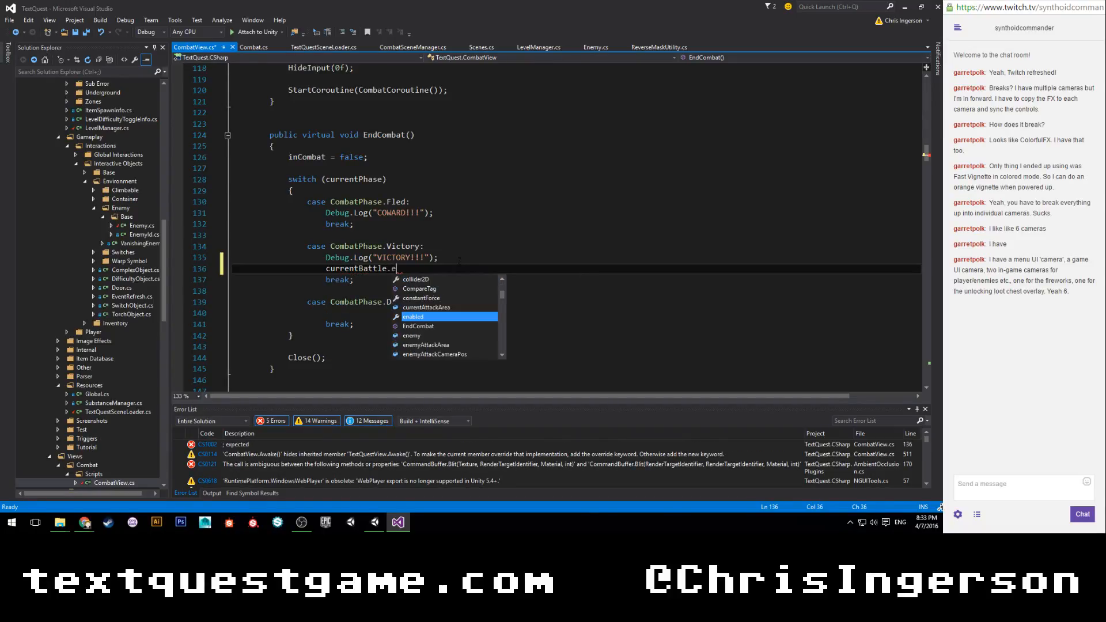
{"action": "type", "text": "();"}
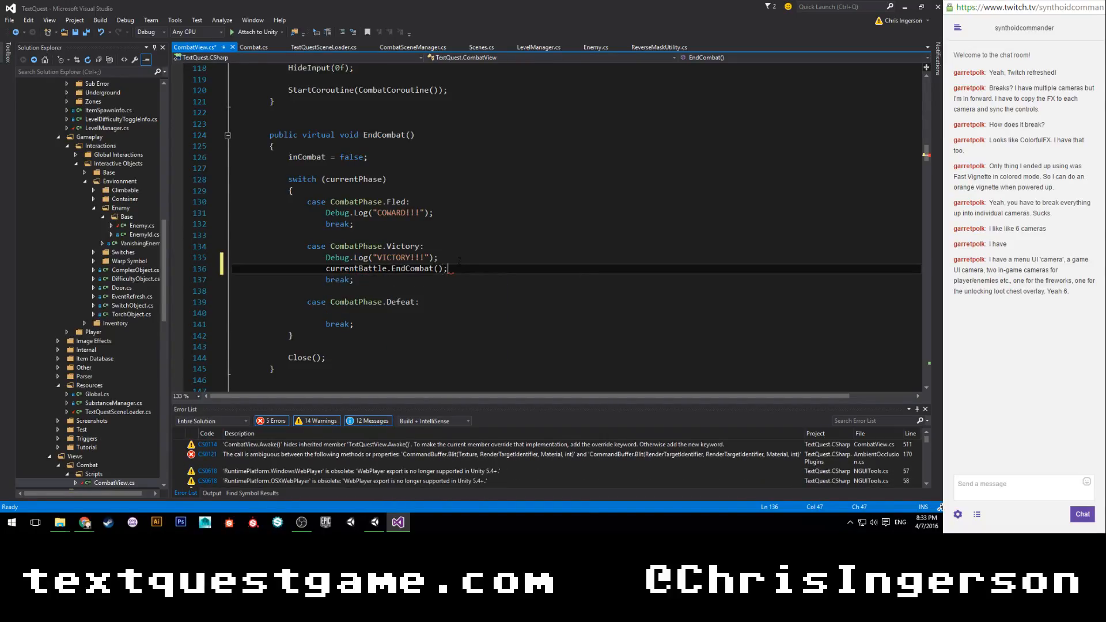
{"action": "key", "text": "ctrl+s"}
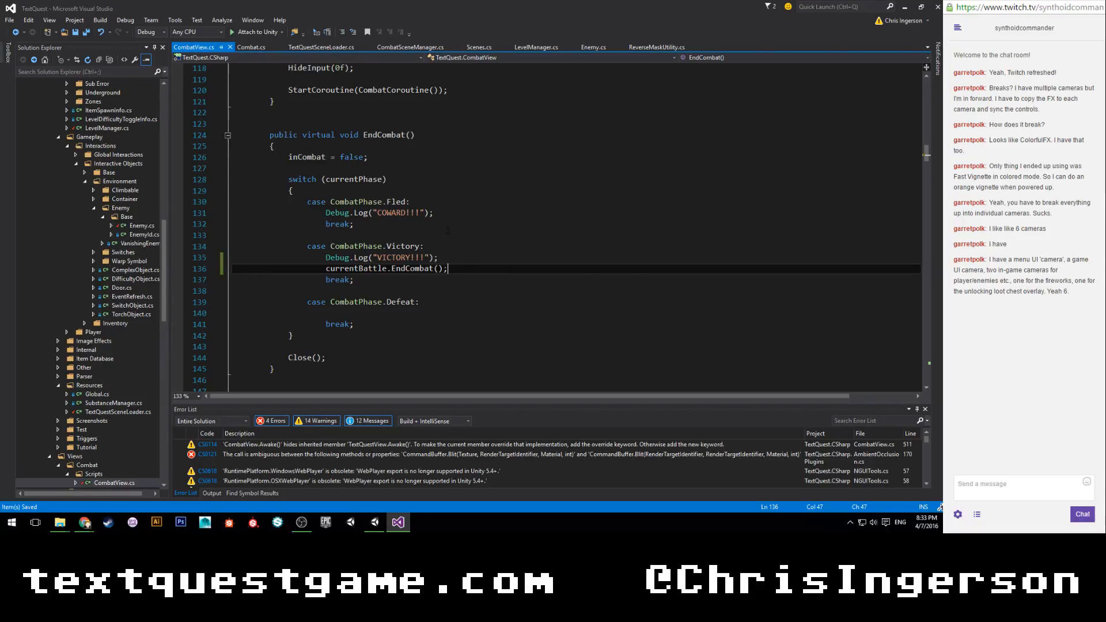
Copy the currentBattle.EndCombat(); line to below the COWARD!!! log in the Fled case.
{"action": "key", "text": "shift+Left"}
{"action": "key", "text": "shift+Left"}
{"action": "key", "text": "shift+Left"}
{"action": "key", "text": "shift+Left"}
{"action": "key", "text": "shift+Left"}
{"action": "key", "text": "shift+Left"}
{"action": "key", "text": "shift+Left"}
{"action": "key", "text": "shift+Left"}
{"action": "key", "text": "shift+Left"}
{"action": "key", "text": "shift+Left"}
{"action": "key", "text": "shift+Left"}
{"action": "key", "text": "shift+Left"}
{"action": "key", "text": "shift+Left"}
{"action": "key", "text": "shift+Left"}
{"action": "key", "text": "shift+Left"}
{"action": "key", "text": "shift+Left"}
{"action": "key", "text": "shift+Left"}
{"action": "key", "text": "shift+Left"}
{"action": "key", "text": "shift+Left"}
{"action": "key", "text": "shift+Left"}
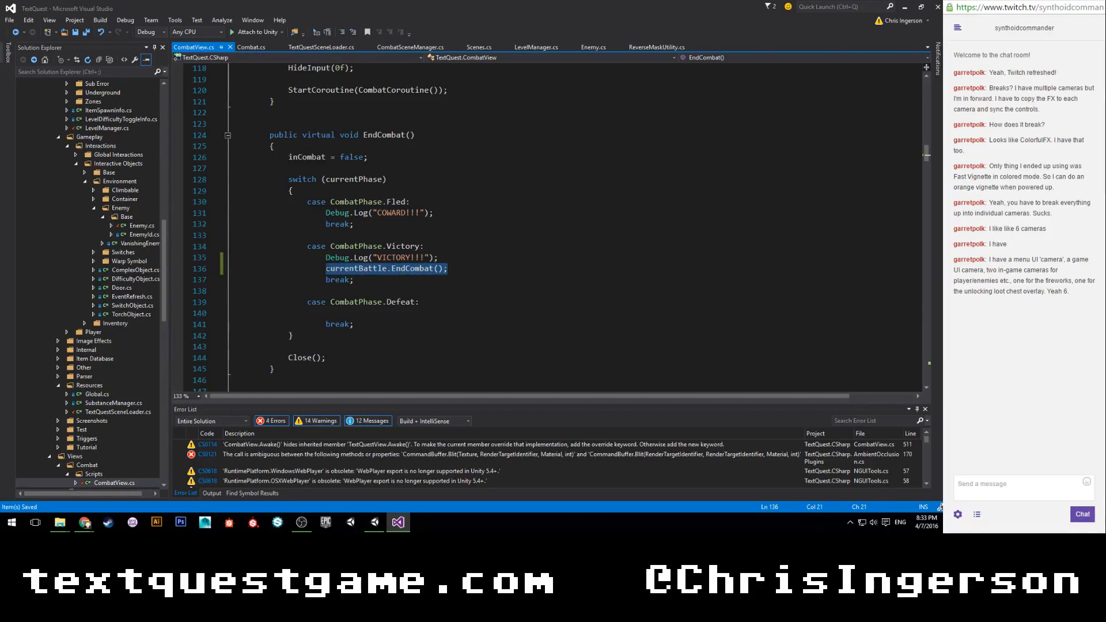
{"action": "key", "text": "ctrl+c"}
{"action": "left_click", "coordinate": [445, 213]}
{"action": "key", "text": "Return"}
{"action": "key", "text": "ctrl+v"}
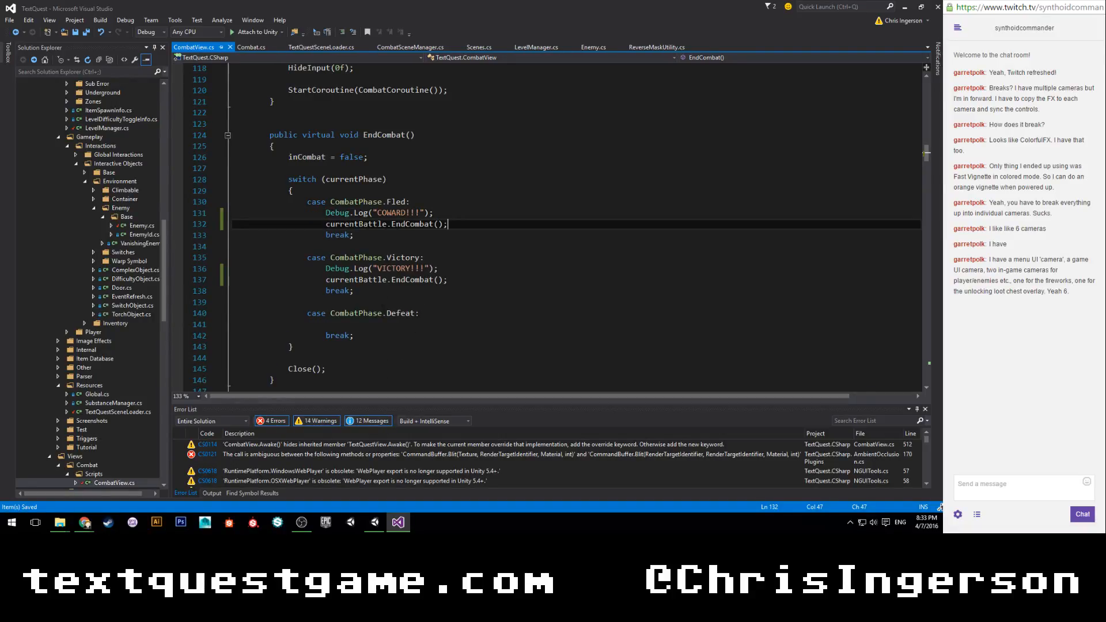
Go to the definition of the battle's EndCombat method in Combat.cs.
{"action": "right_click", "coordinate": [403, 224]}
{"action": "left_click", "coordinate": [426, 303]}
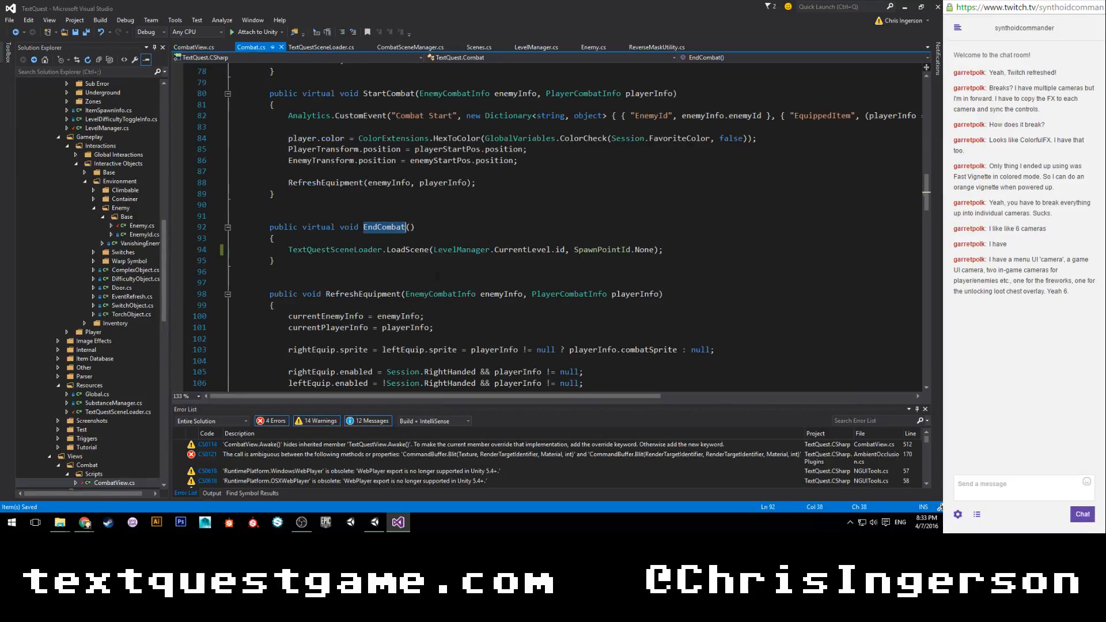
{"action": "scroll", "coordinate": [338, 219], "scroll_direction": "up", "scroll_amount": 1}
{"action": "scroll", "coordinate": [340, 225], "scroll_direction": "down", "scroll_amount": 1}
Add an empty public virtual void FleeCombat() method below EndCombat in Combat.cs.
{"action": "left_click", "coordinate": [355, 259]}
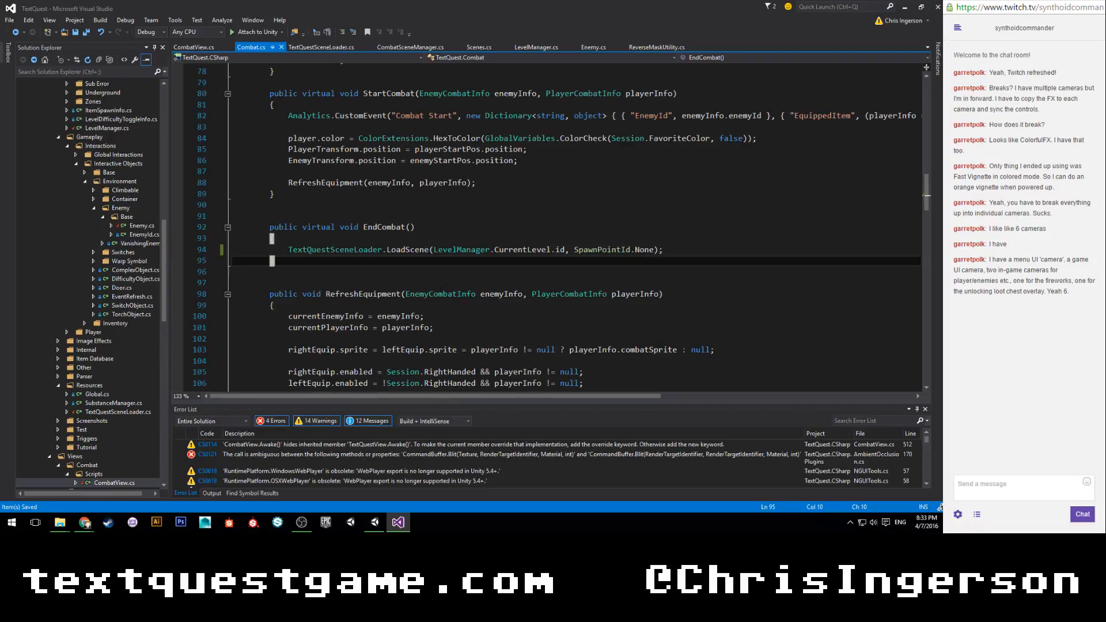
{"action": "key", "text": "Return"}
{"action": "key", "text": "Return"}
{"action": "key", "text": "Return"}
{"action": "type", "text": "public virtual "}
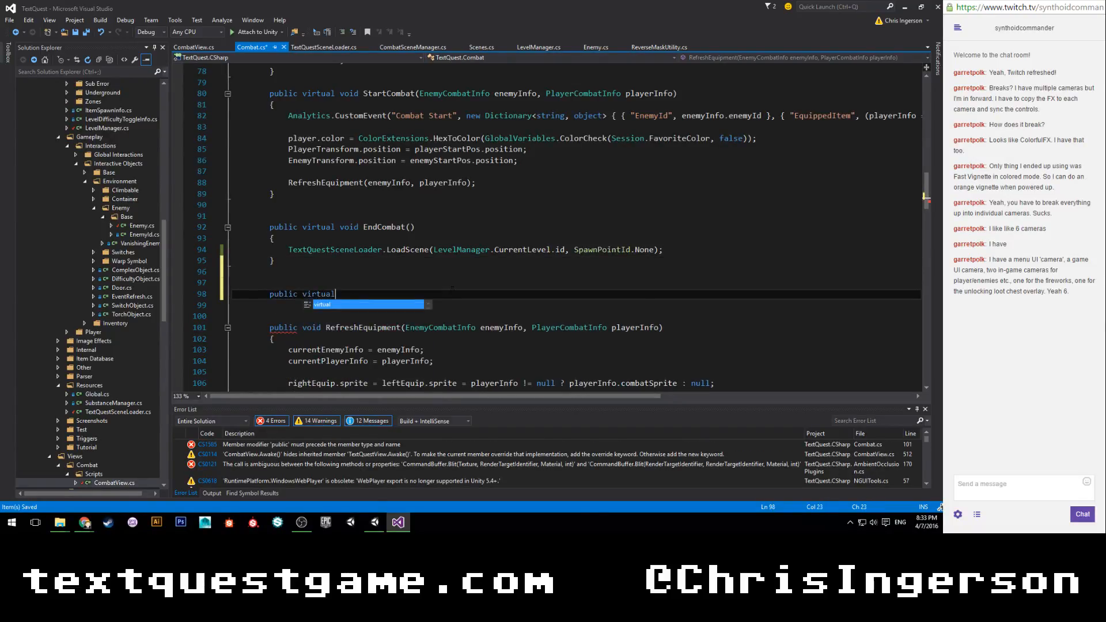
{"action": "type", "text": "void FleeCombat()"}
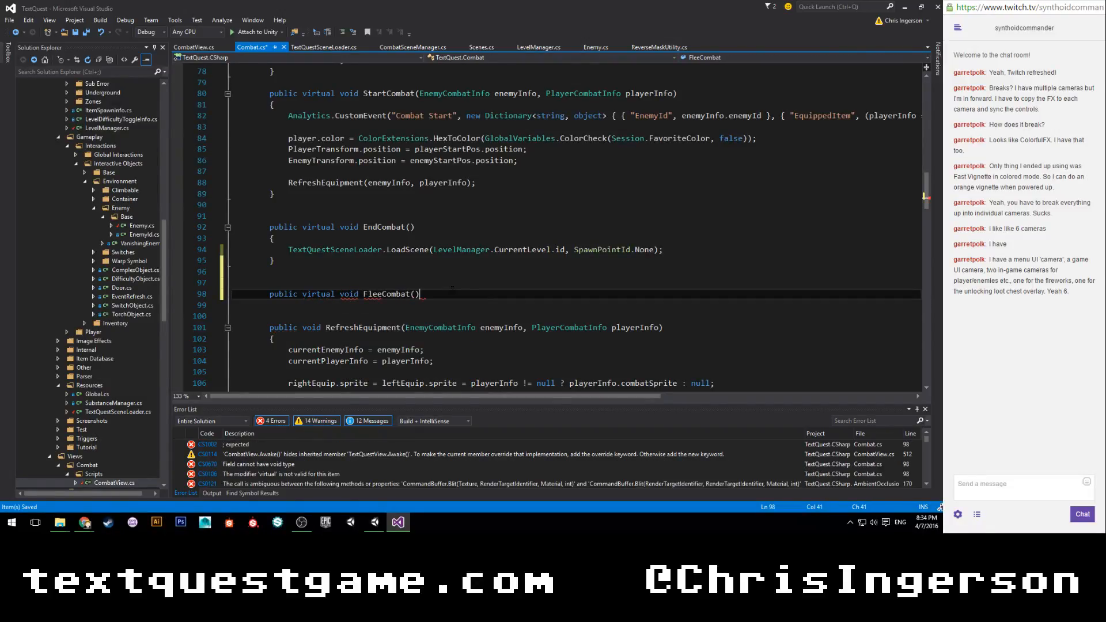
{"action": "key", "text": "Return"}
{"action": "type", "text": "{"}
{"action": "key", "text": "Return"}
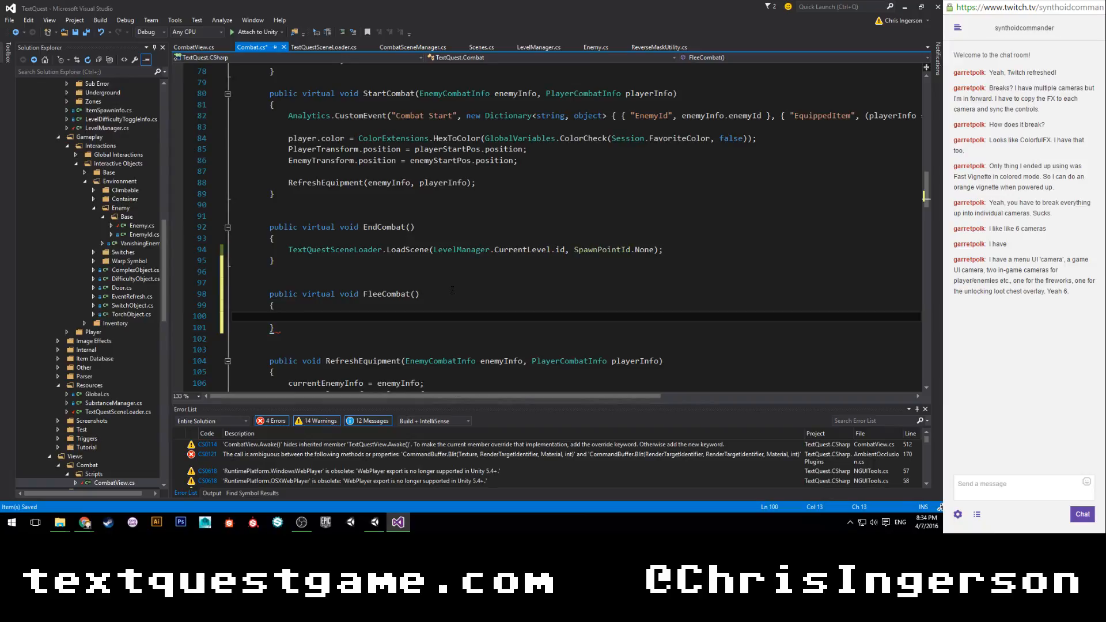
Copy EndCombat's TextQuestSceneLoader.LoadScene line into the body of FleeCombat and save Combat.cs.
{"action": "left_click_drag", "start_coordinate": [288, 249], "coordinate": [738, 249]}
{"action": "key", "text": "ctrl+c"}
{"action": "left_click", "coordinate": [335, 318]}
{"action": "key", "text": "ctrl+v"}
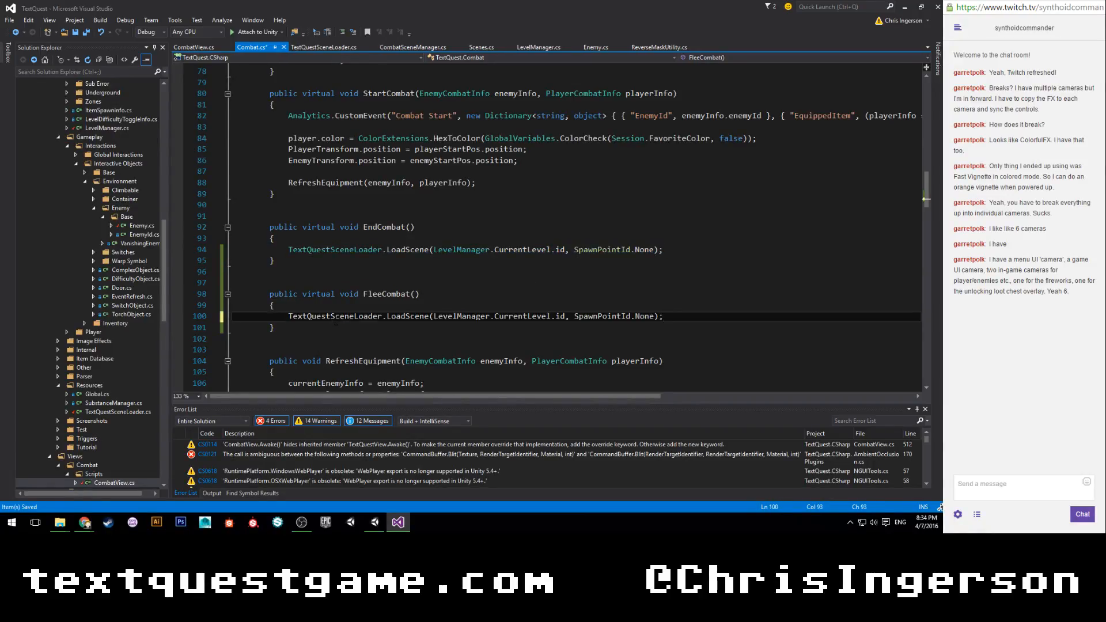
In CombatView.cs, make the Fled case call currentBattle.FleeCombat() instead of EndCombat and save the file.
{"action": "left_click", "coordinate": [193, 47]}
{"action": "double_click", "coordinate": [410, 225]}
{"action": "type", "text": "flee"}
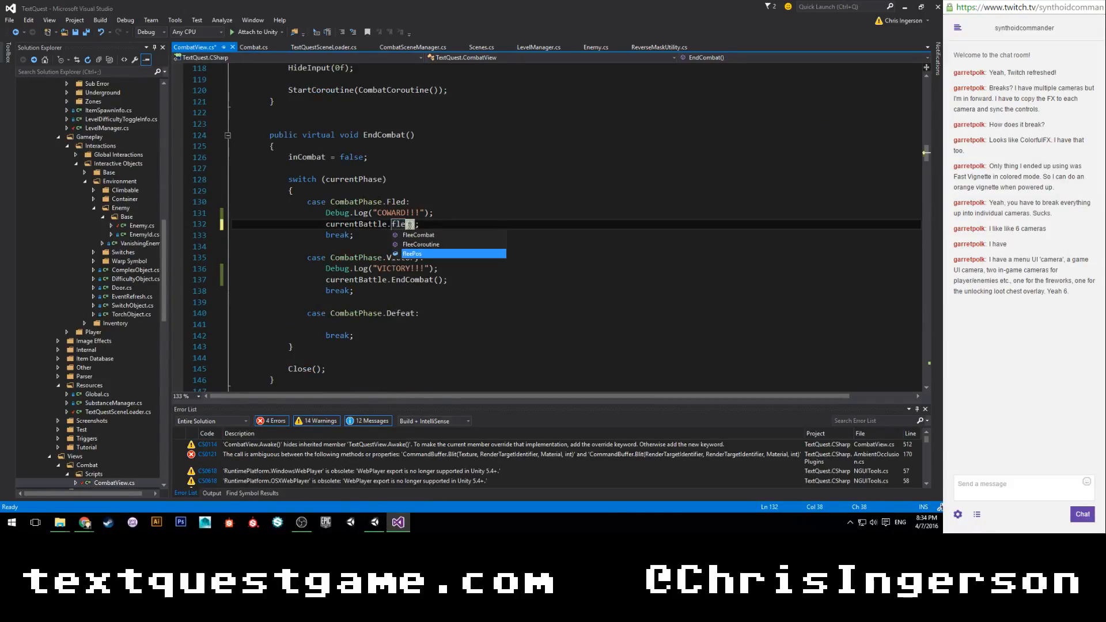
{"action": "key", "text": "Up"}
{"action": "key", "text": "Up"}
{"action": "type", "text": "("}
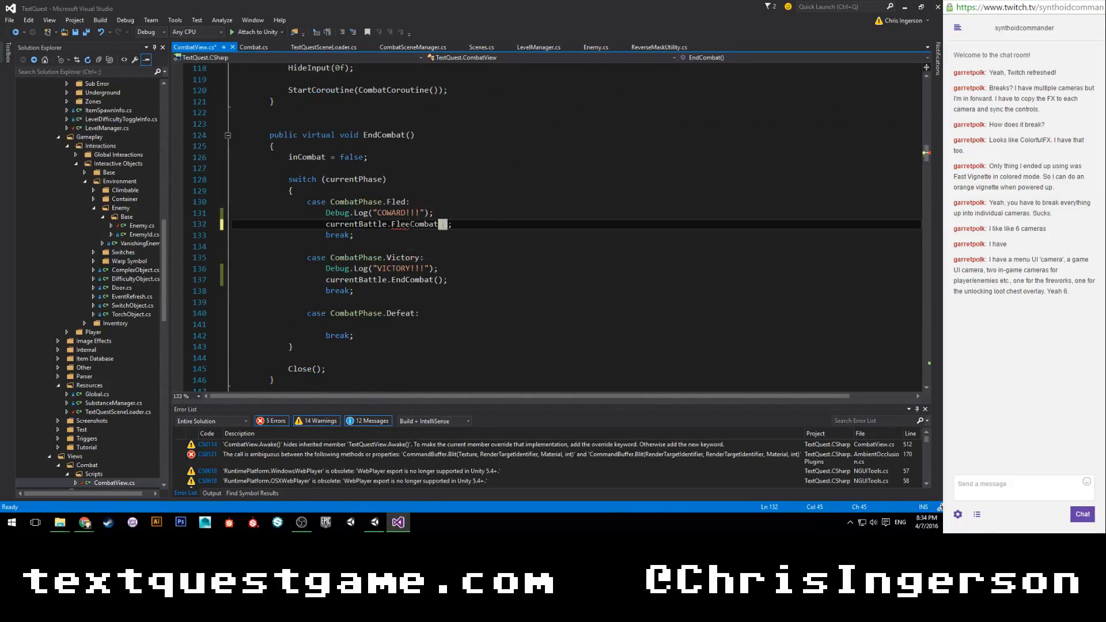
{"action": "key", "text": "ctrl+s"}
Return to Unity and play the Sewers scene.
{"action": "left_click", "coordinate": [374, 522]}
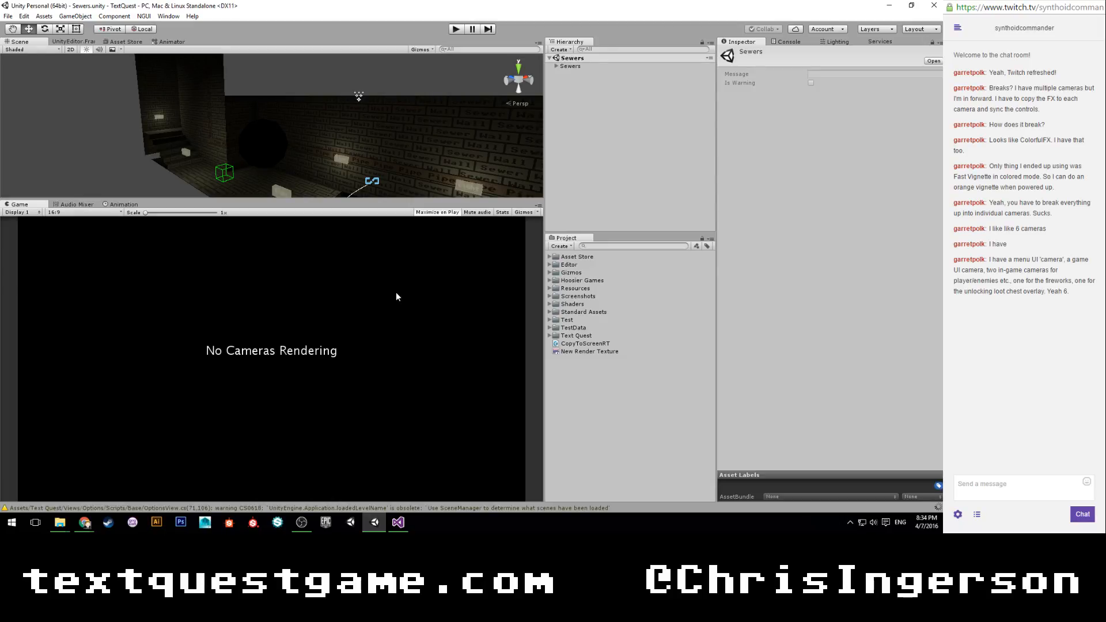
{"action": "left_click", "coordinate": [454, 30]}
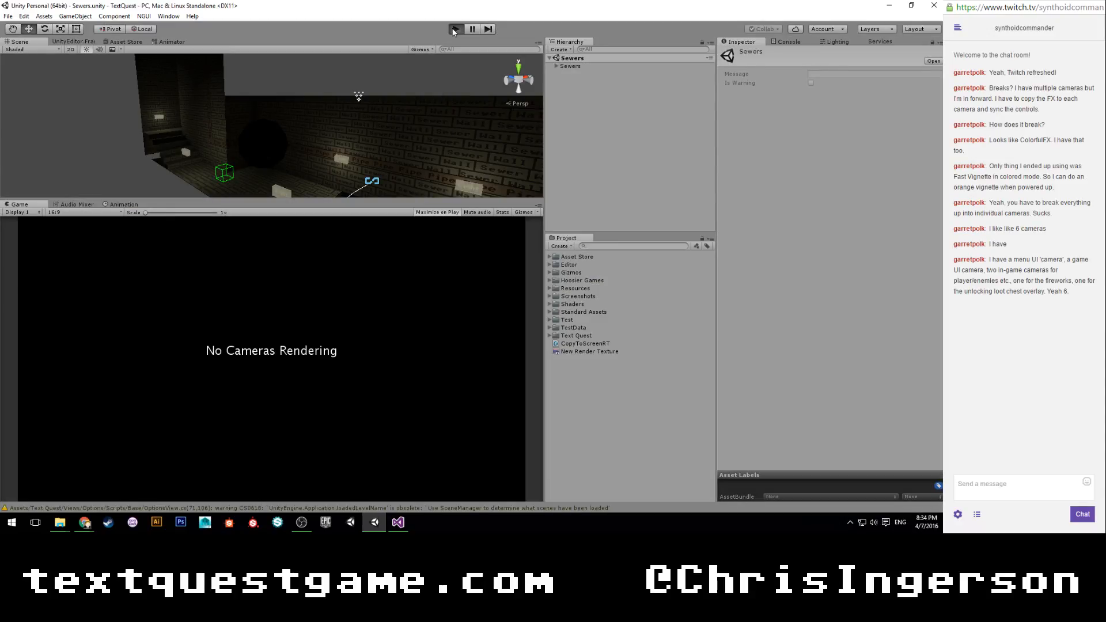
Walk through the sewer to the troll and start combat by entering the command "hit".
{"action": "key", "text": "w"}
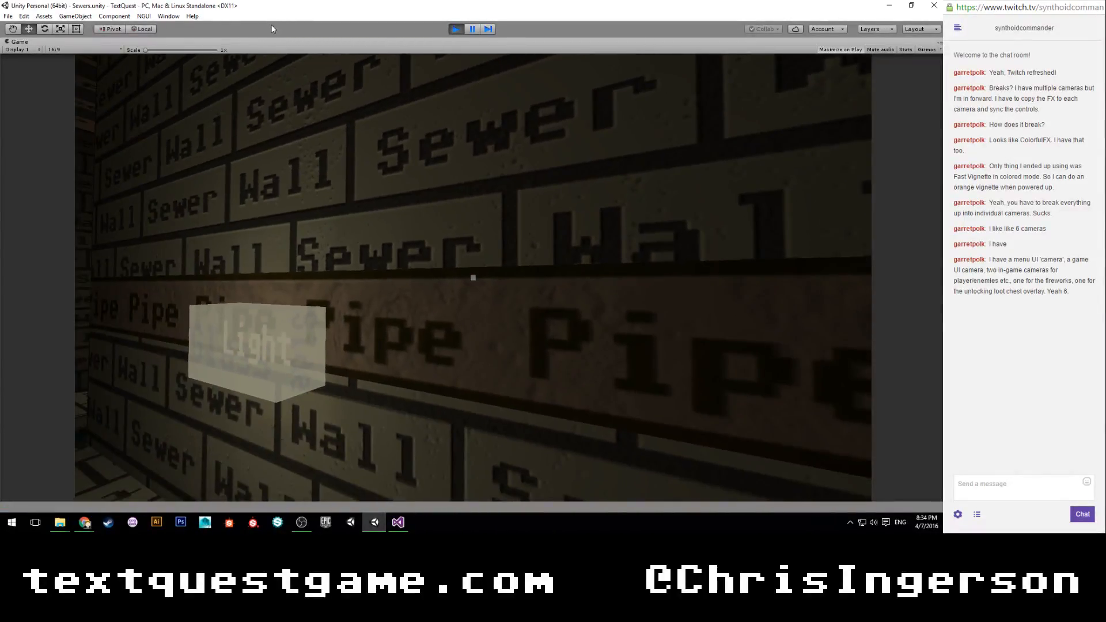
{"action": "key", "text": "w"}
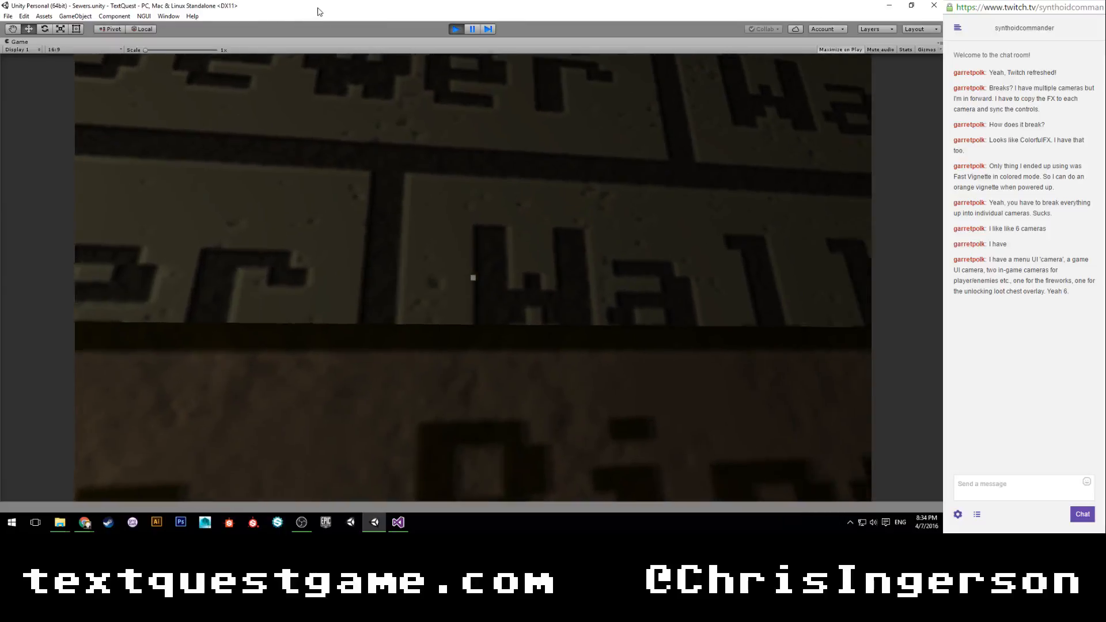
{"action": "key", "text": "w"}
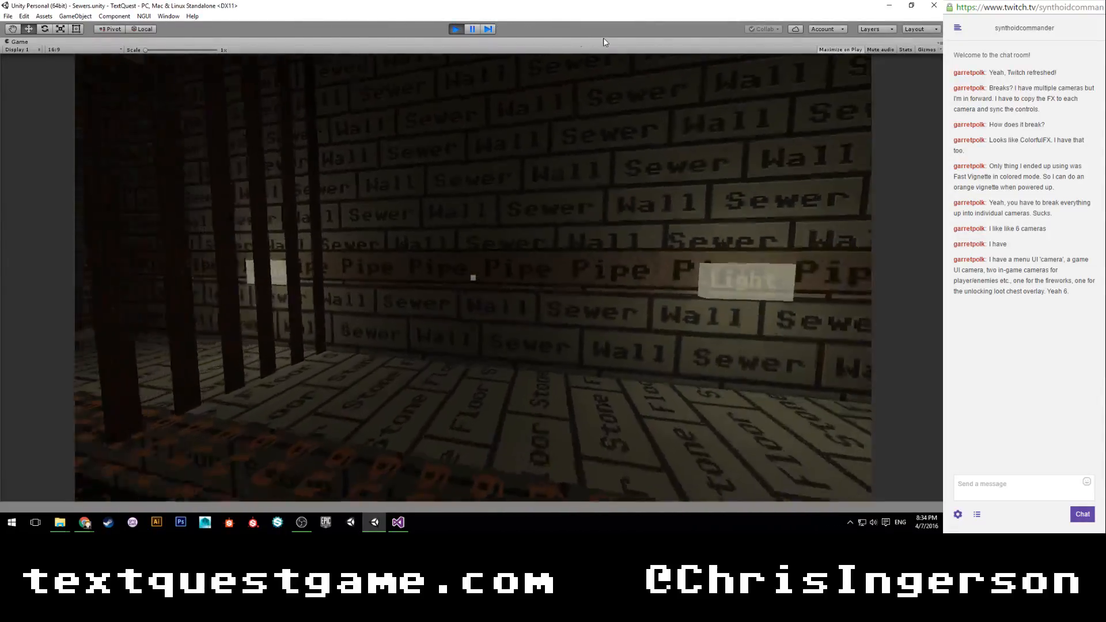
{"action": "key", "text": "w"}
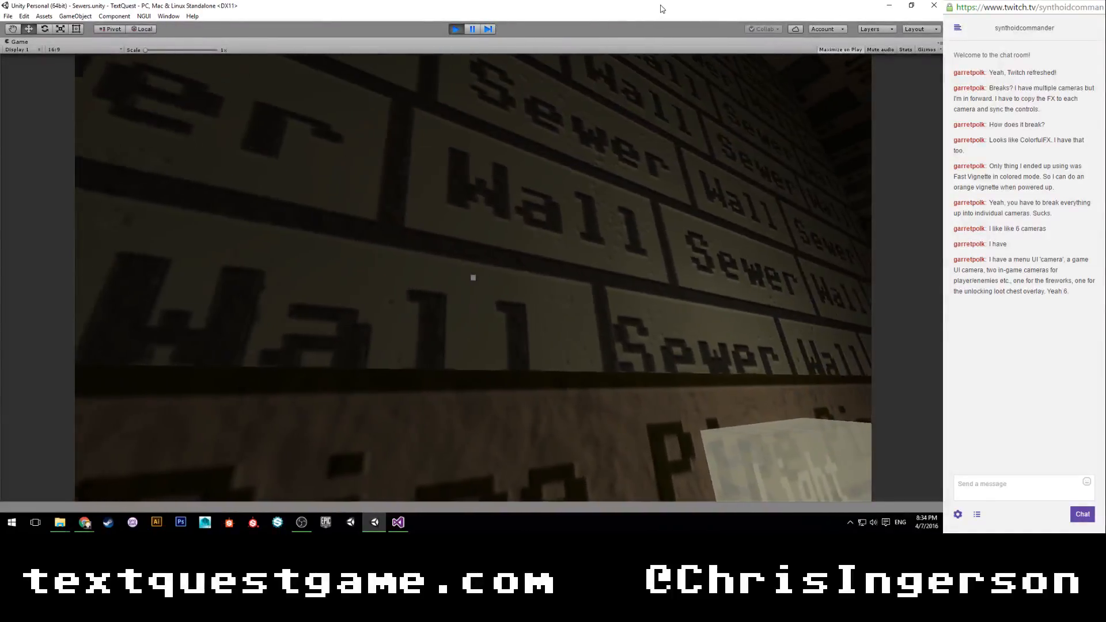
{"action": "key", "text": "w"}
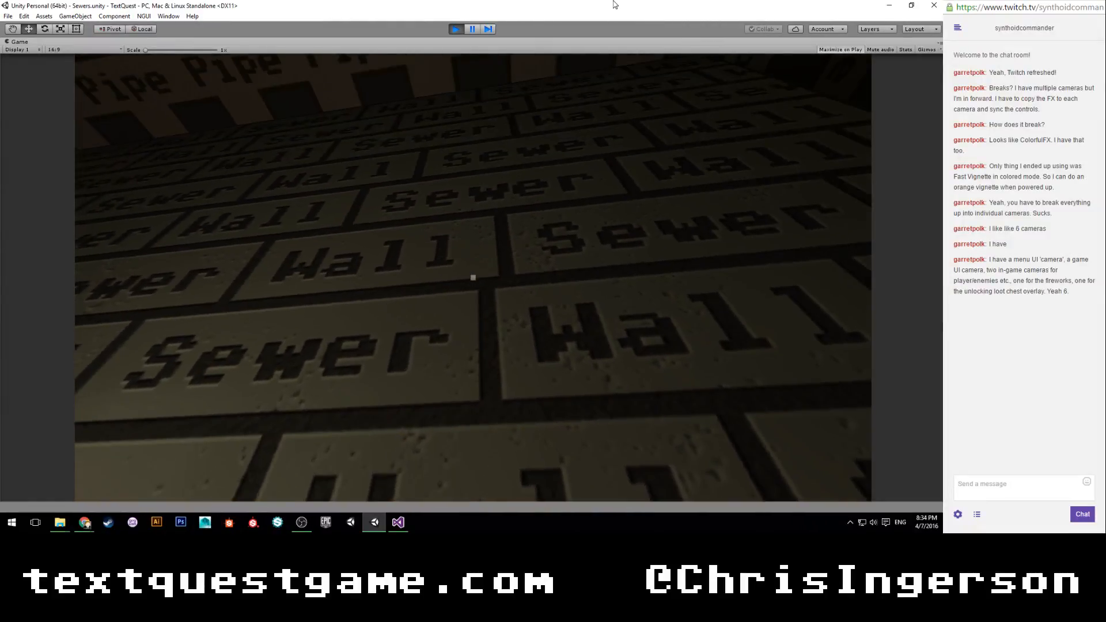
{"action": "key", "text": "w"}
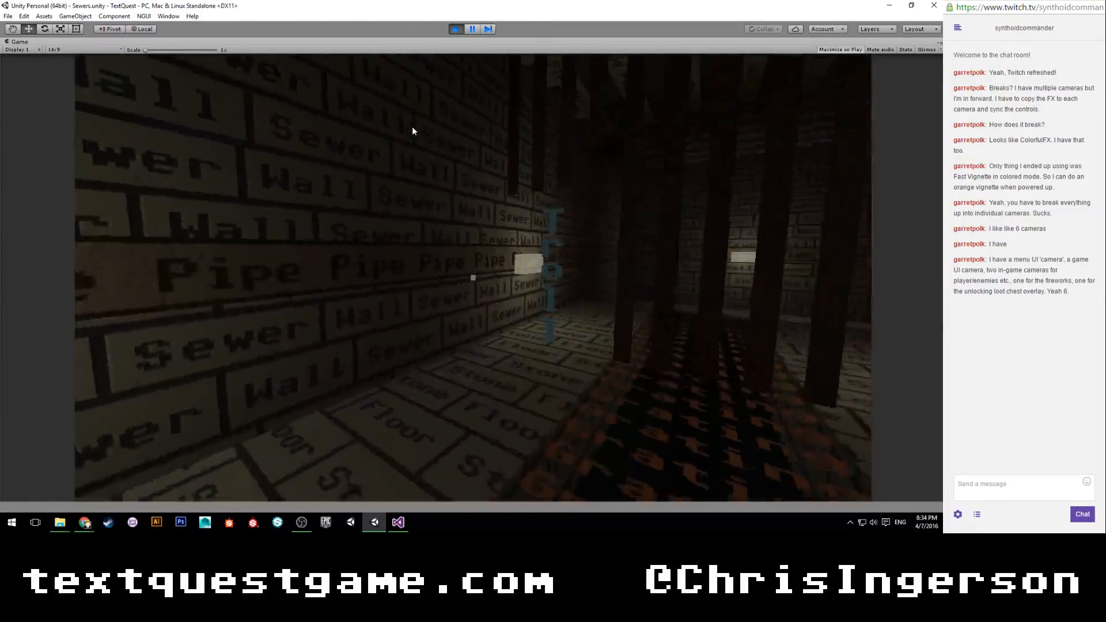
{"action": "key", "text": "w"}
{"action": "left_click", "coordinate": [449, 122]}
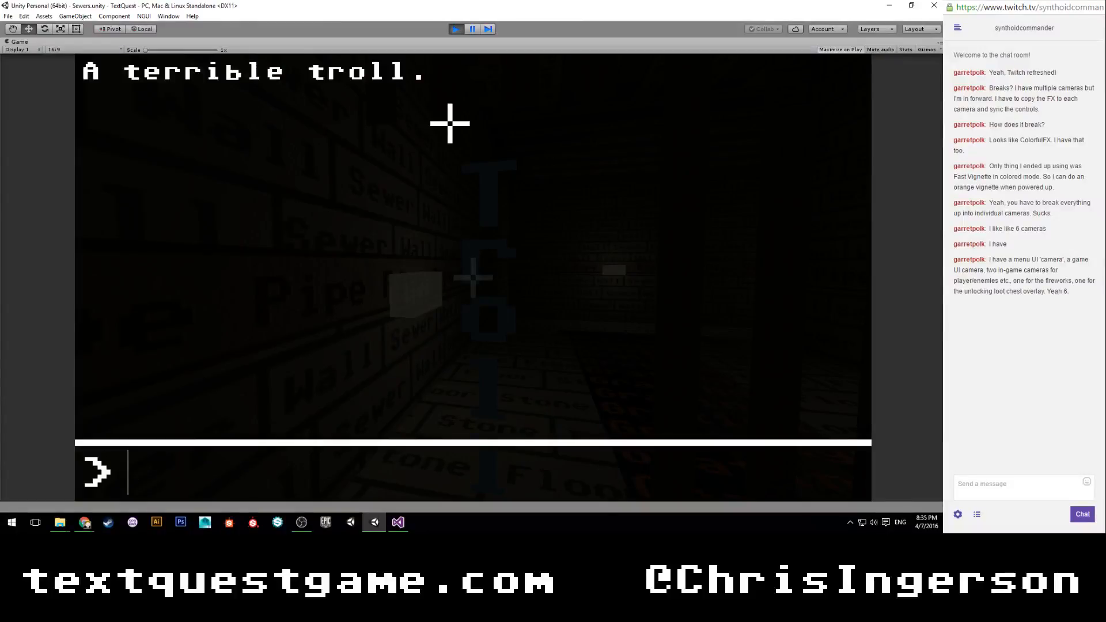
{"action": "type", "text": "hit"}
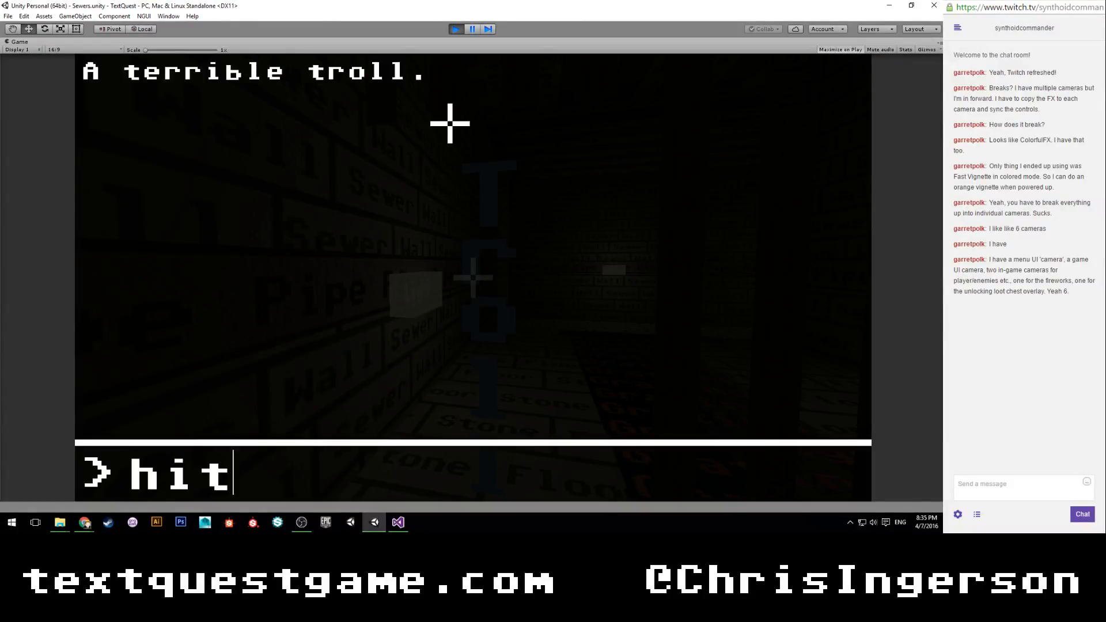
{"action": "key", "text": "Return"}
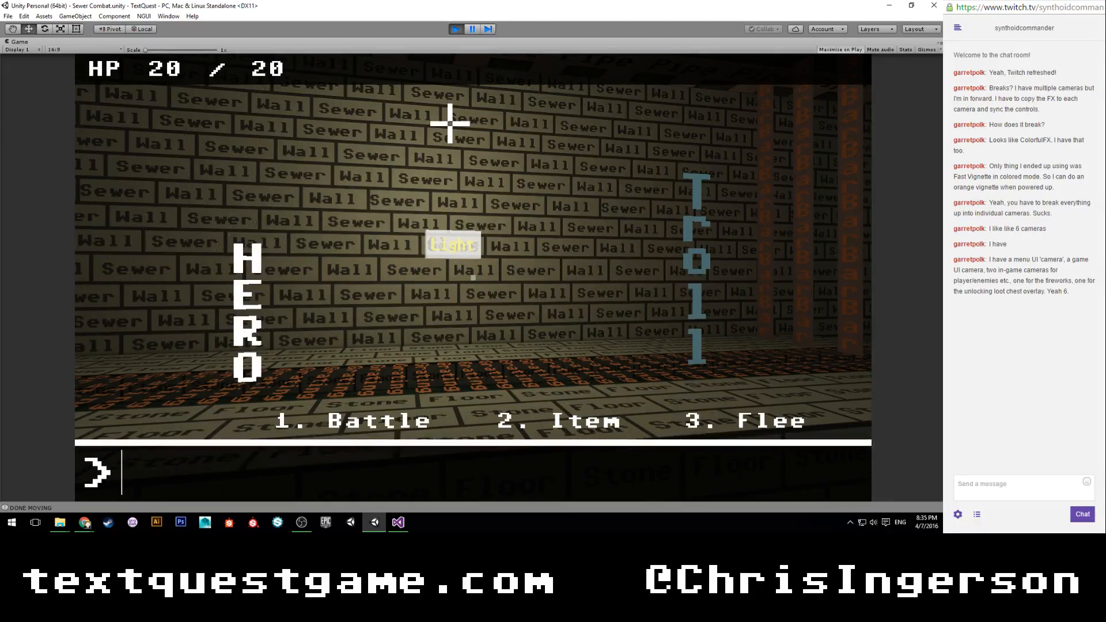
Test the Battle action by entering attack-combo words such as attack, punch, crush and stomp, and stop the game.
{"action": "type", "text": "1"}
{"action": "key", "text": "Return"}
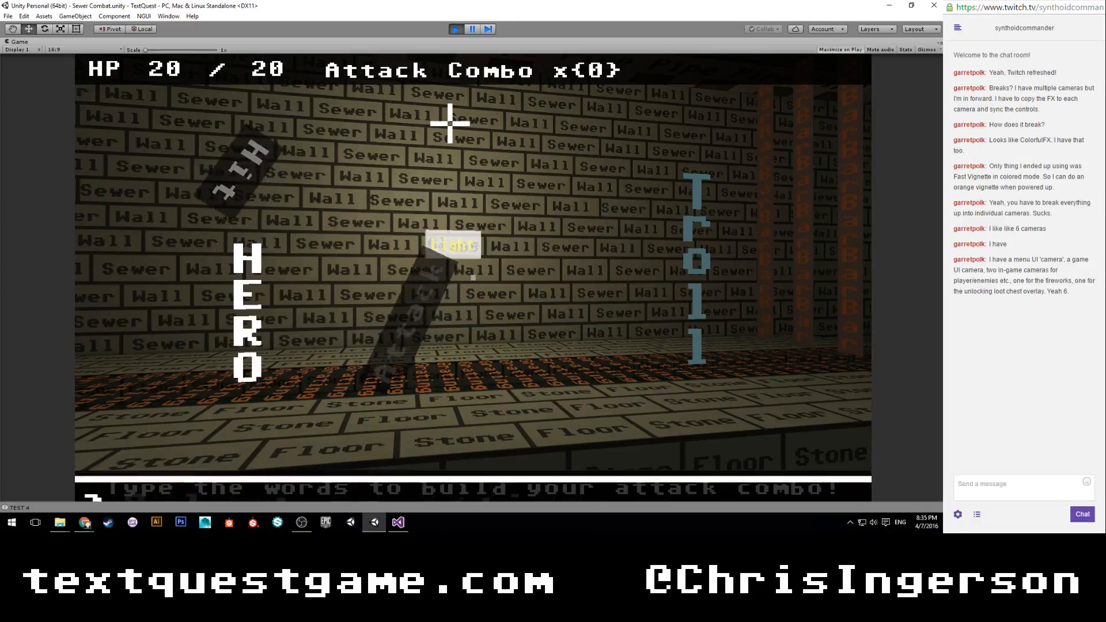
{"action": "type", "text": "attack"}
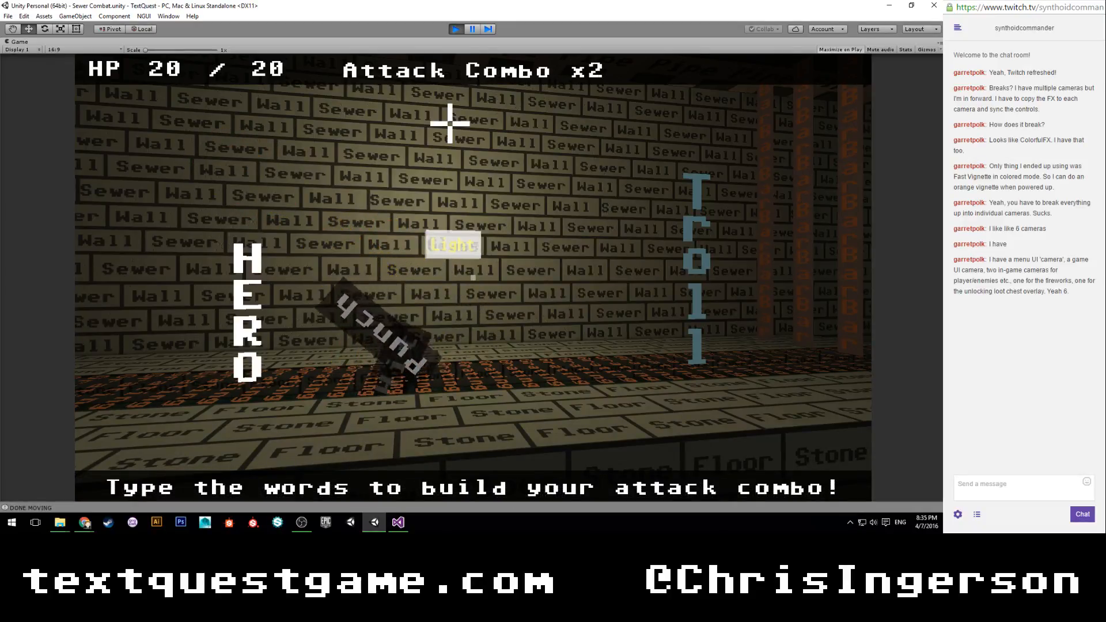
{"action": "type", "text": "punchattack"}
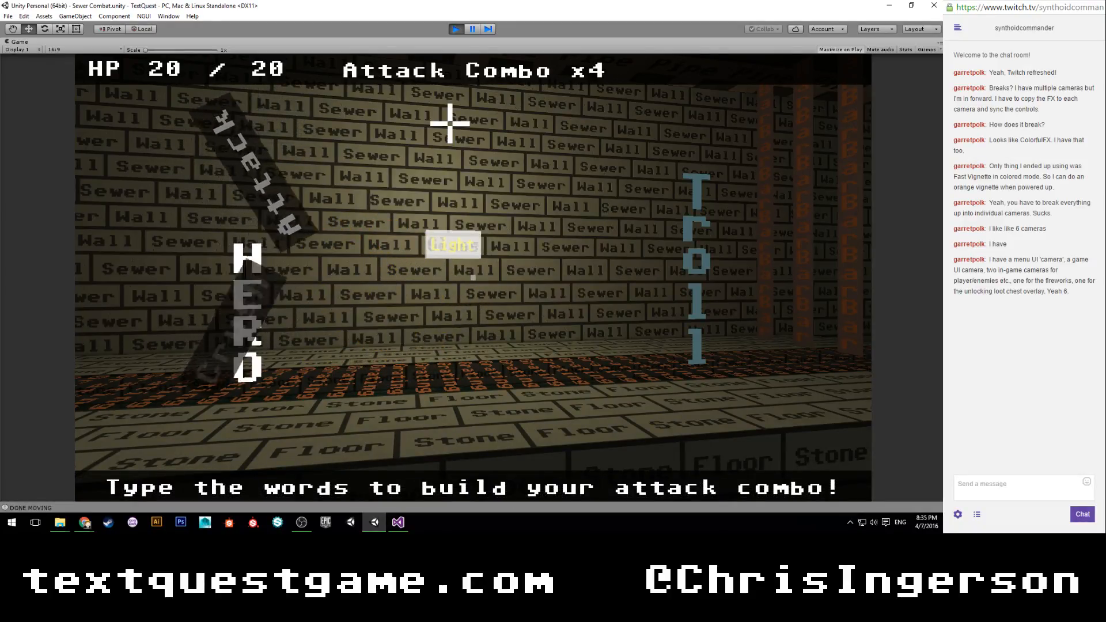
{"action": "type", "text": "crush"}
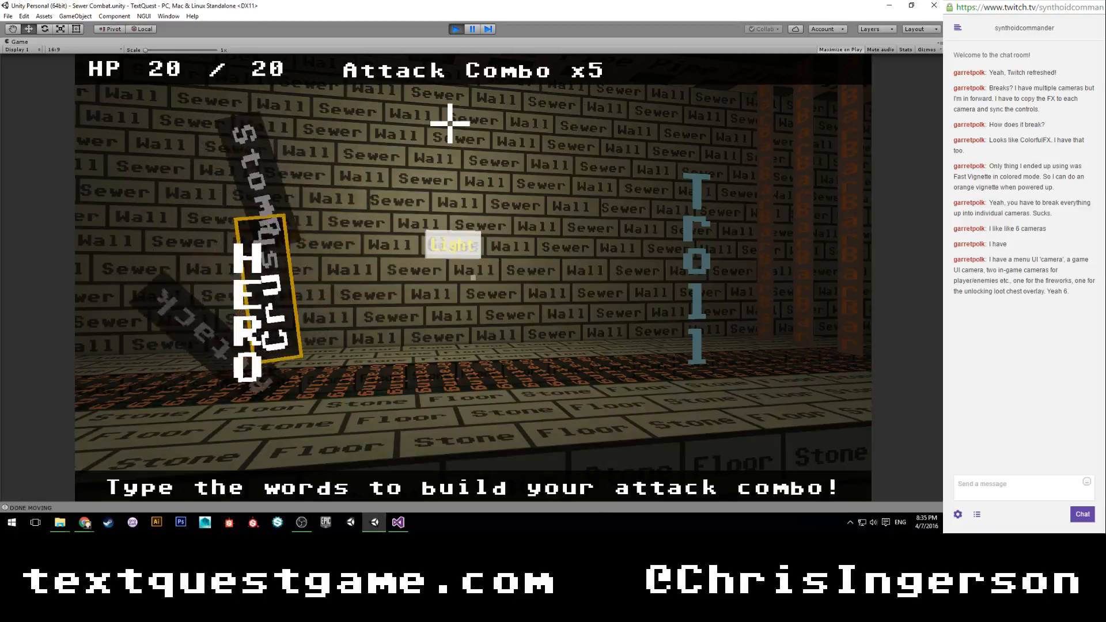
{"action": "type", "text": "stomp"}
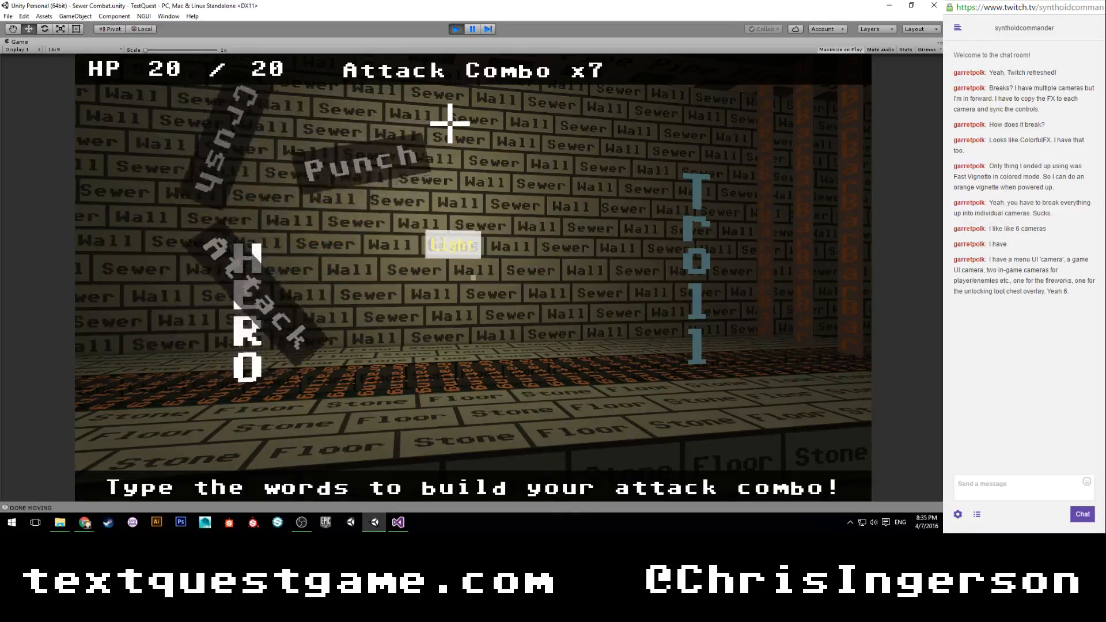
{"action": "type", "text": "attackpun"}
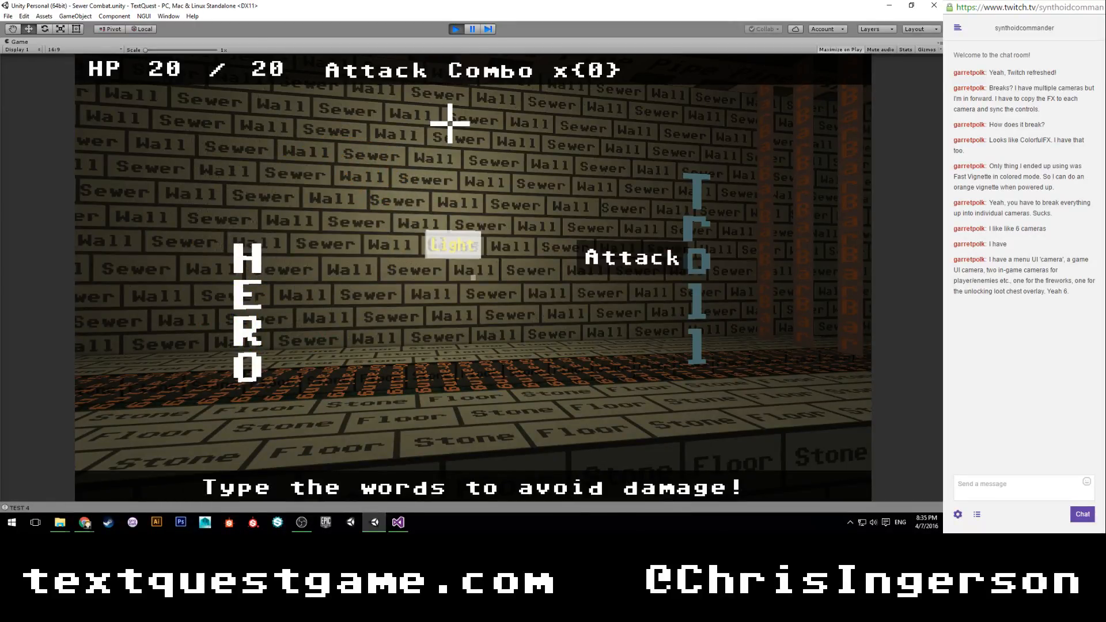
{"action": "left_click", "coordinate": [458, 30]}
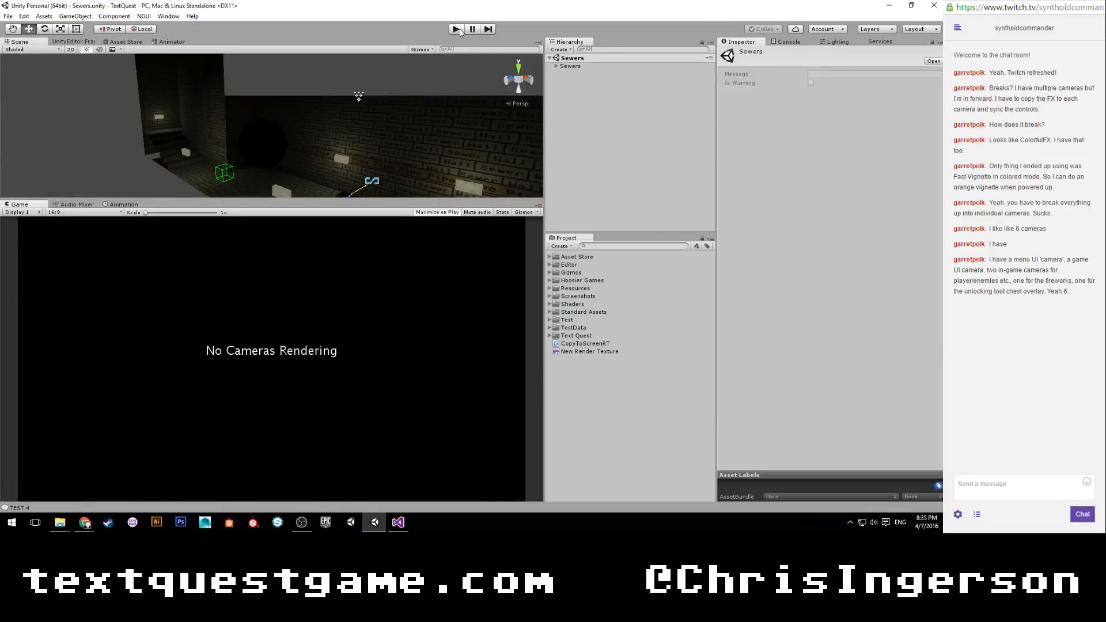
Play the Sewers scene again and test fleeing the troll fight by entering the words cower, run, escape and flee.
{"action": "left_click", "coordinate": [458, 29]}
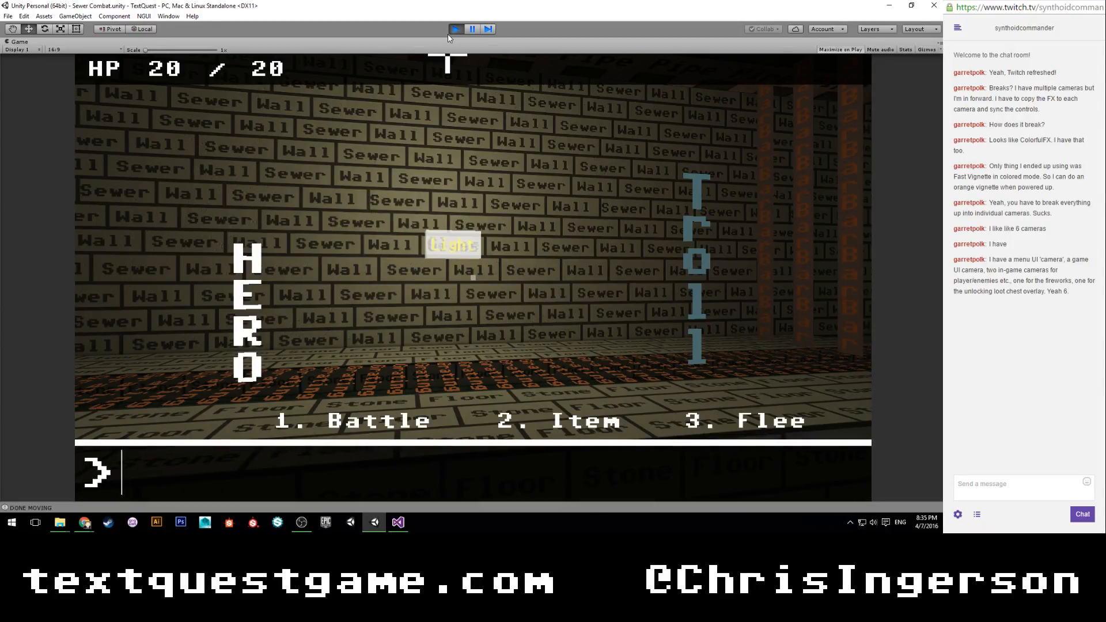
{"action": "type", "text": "3"}
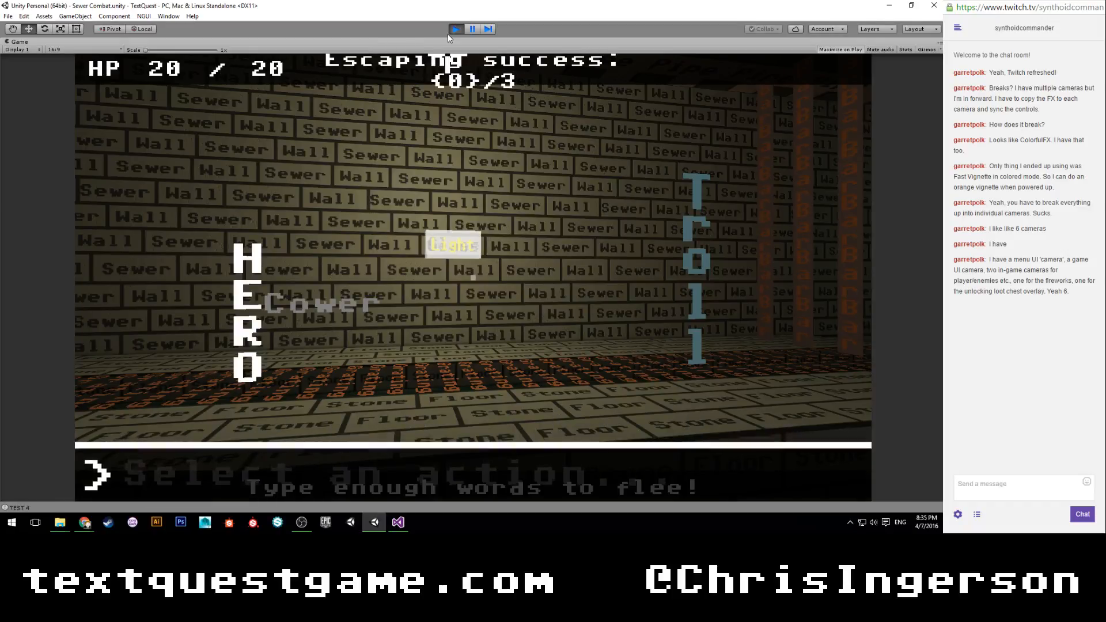
{"action": "type", "text": "cower"}
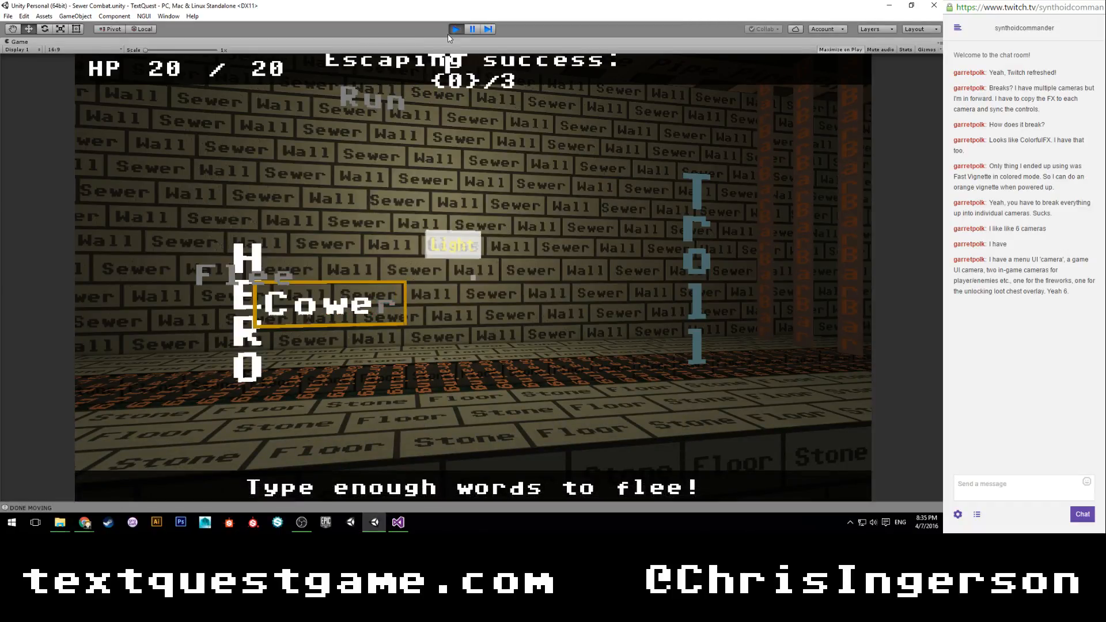
{"action": "type", "text": "runesc"}
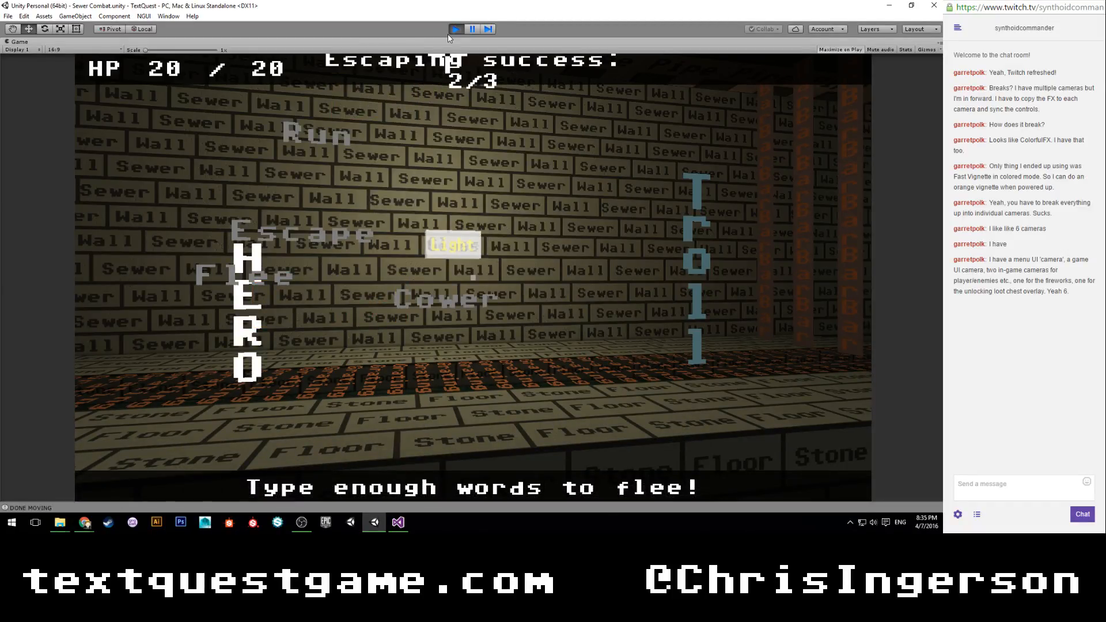
{"action": "type", "text": "ape"}
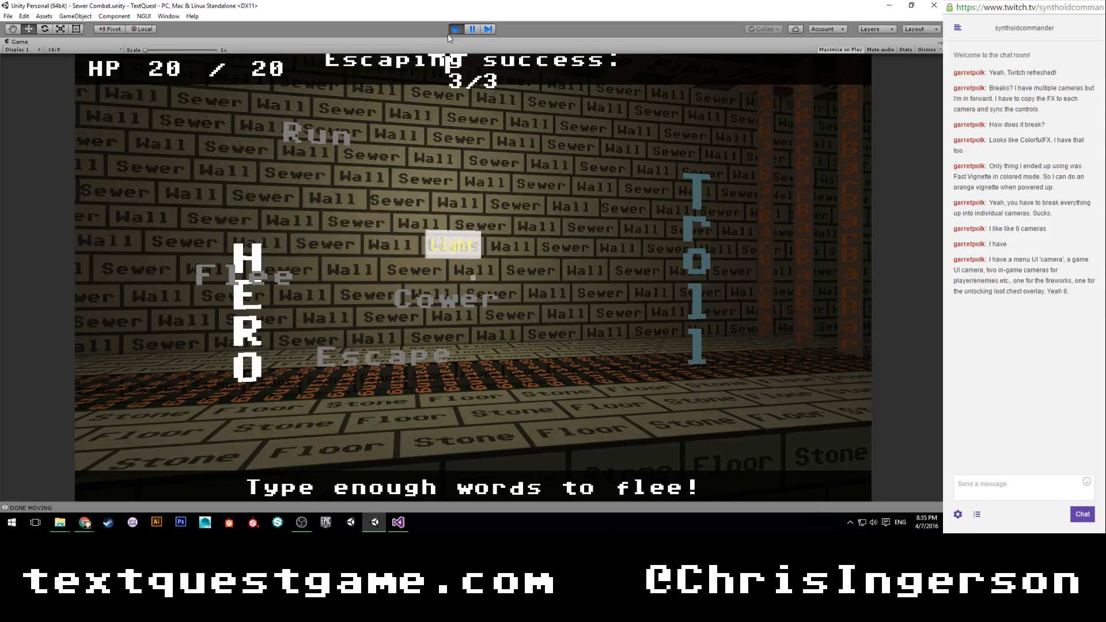
{"action": "type", "text": "runruncow"}
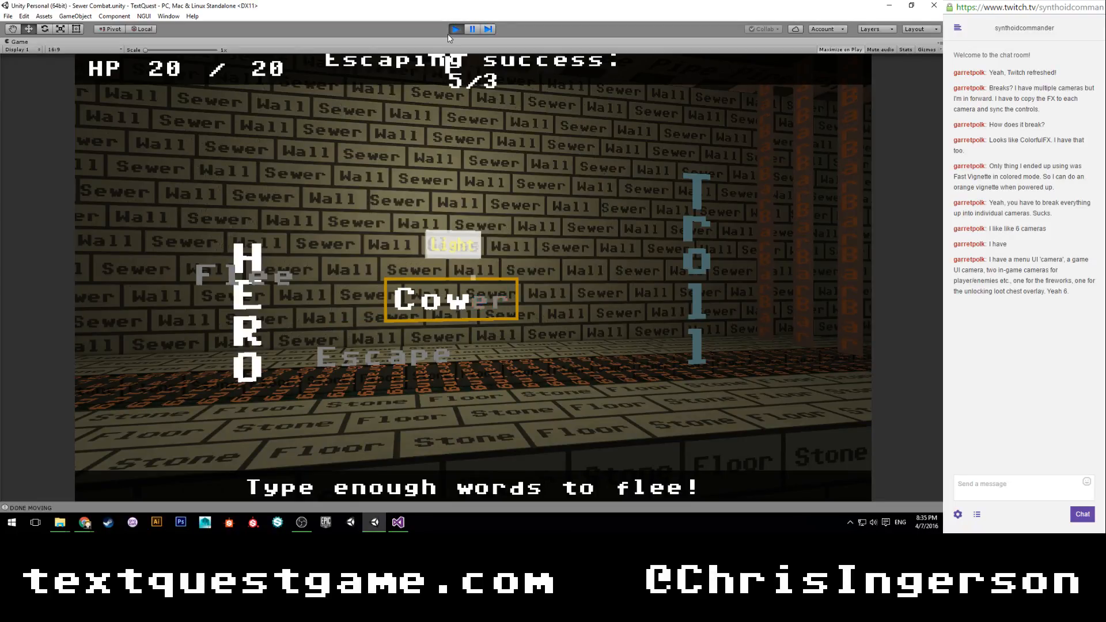
{"action": "type", "text": "erflee"}
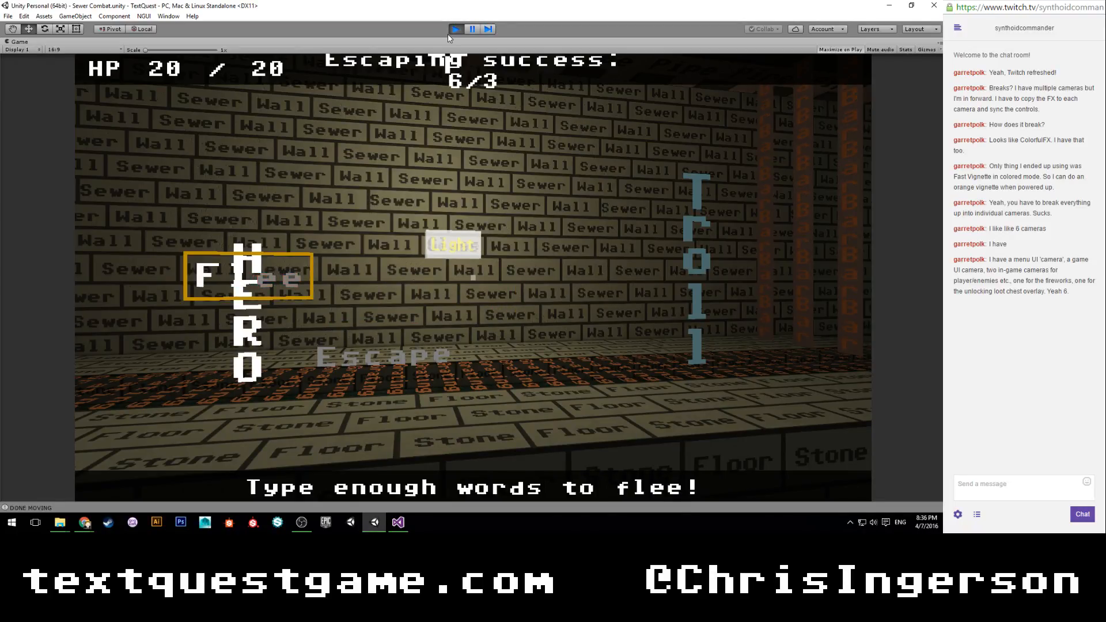
{"action": "type", "text": "escape"}
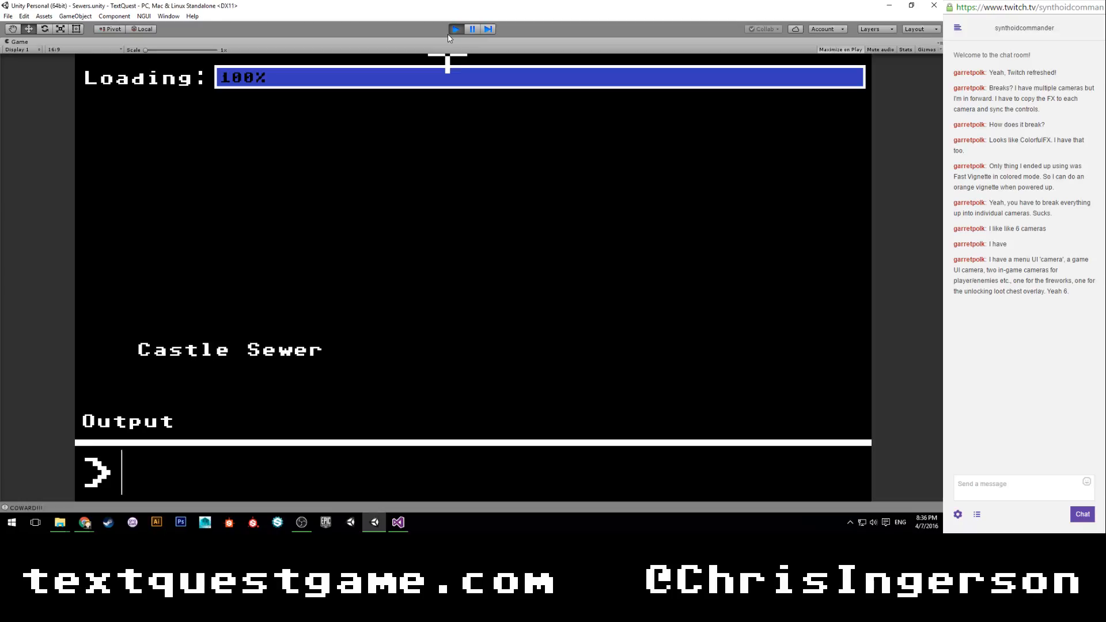
Submit "castle sewer" in the loading screen's word minigame.
{"action": "type", "text": "castle"}
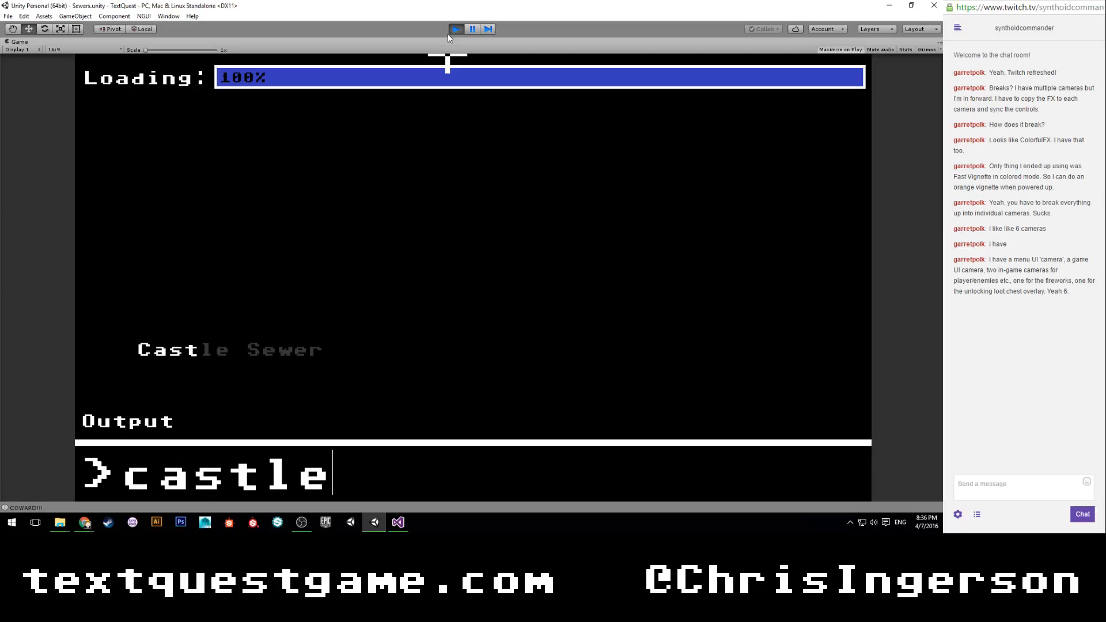
{"action": "type", "text": " sew"}
{"action": "key", "text": "BackSpace"}
{"action": "type", "text": "ewer"}
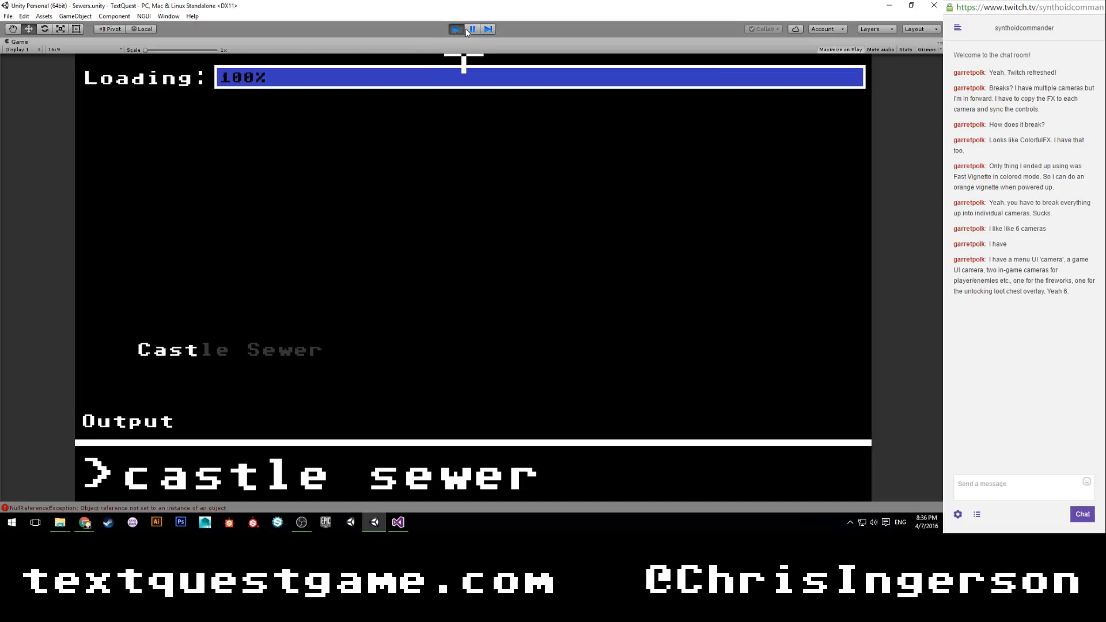
Pause the game and examine the reloaded Sewers level and its cameras in the scene view.
{"action": "left_click", "coordinate": [472, 28]}
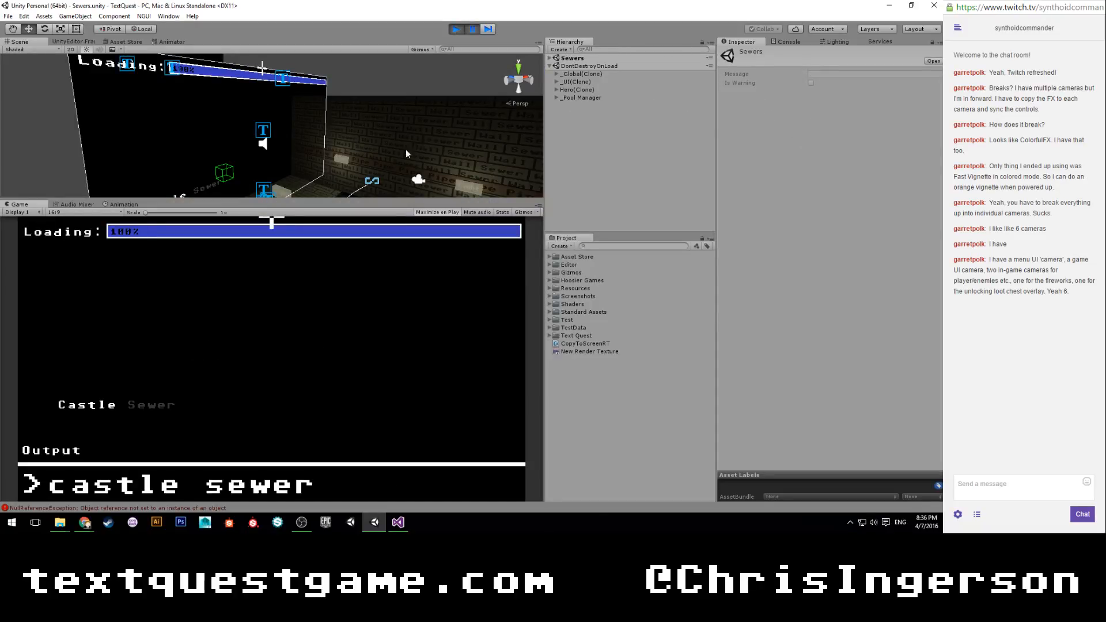
{"action": "scroll", "coordinate": [399, 153], "scroll_direction": "down", "scroll_amount": 8}
{"action": "scroll", "coordinate": [399, 153], "scroll_direction": "up", "scroll_amount": 5}
{"action": "scroll", "coordinate": [398, 153], "scroll_direction": "down", "scroll_amount": 2}
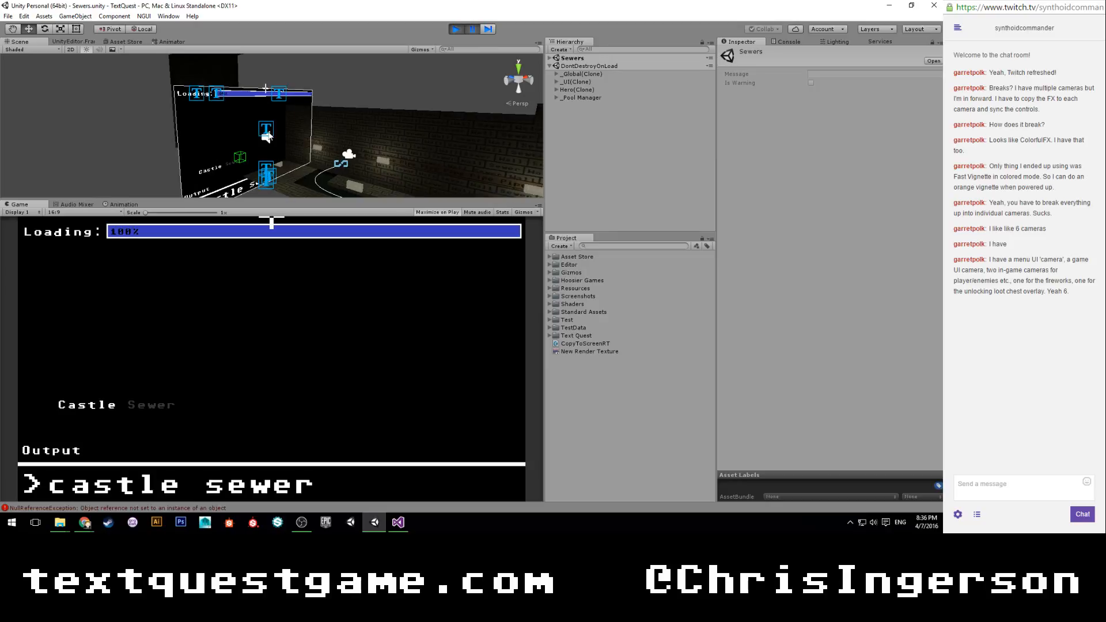
{"action": "scroll", "coordinate": [270, 136], "scroll_direction": "down", "scroll_amount": 3}
{"action": "left_click_drag", "start_coordinate": [270, 136], "coordinate": [385, 130], "text": "alt"}
{"action": "middle_click_drag", "start_coordinate": [386, 130], "coordinate": [203, 127]}
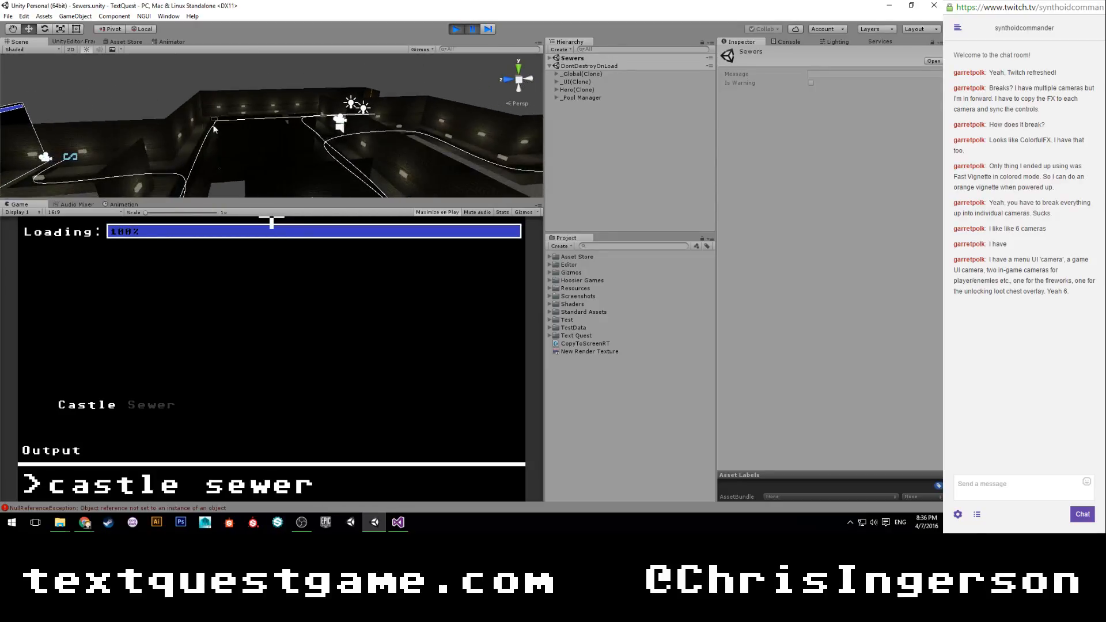
{"action": "scroll", "coordinate": [204, 127], "scroll_direction": "up", "scroll_amount": 2}
{"action": "middle_click_drag", "start_coordinate": [369, 86], "coordinate": [262, 132]}
{"action": "scroll", "coordinate": [262, 133], "scroll_direction": "up", "scroll_amount": 4}
{"action": "left_click_drag", "start_coordinate": [264, 132], "coordinate": [216, 149], "text": "alt"}
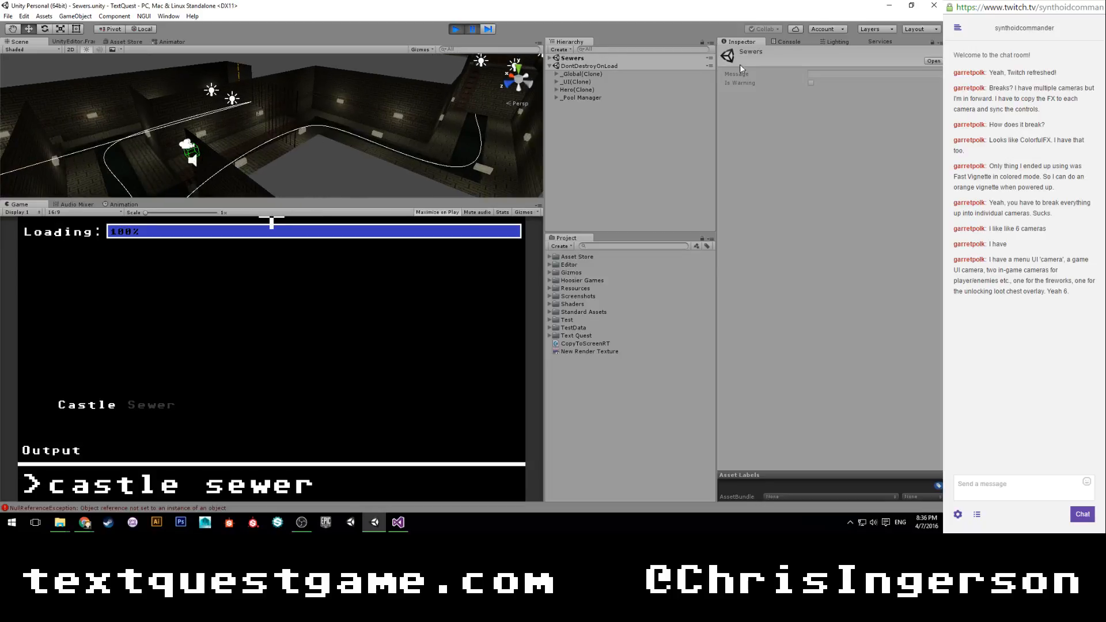
Stop the game, trace the console's last NullReferenceException to its line in LoadingView.cs, and return to Unity.
{"action": "left_click", "coordinate": [789, 42]}
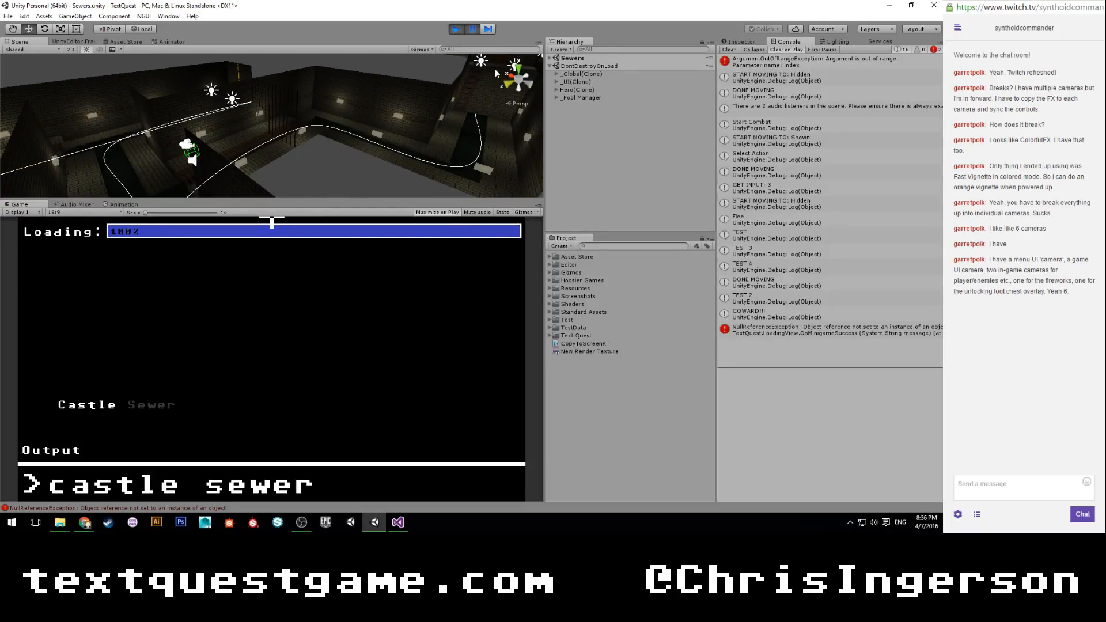
{"action": "left_click", "coordinate": [456, 29]}
{"action": "left_click", "coordinate": [779, 333]}
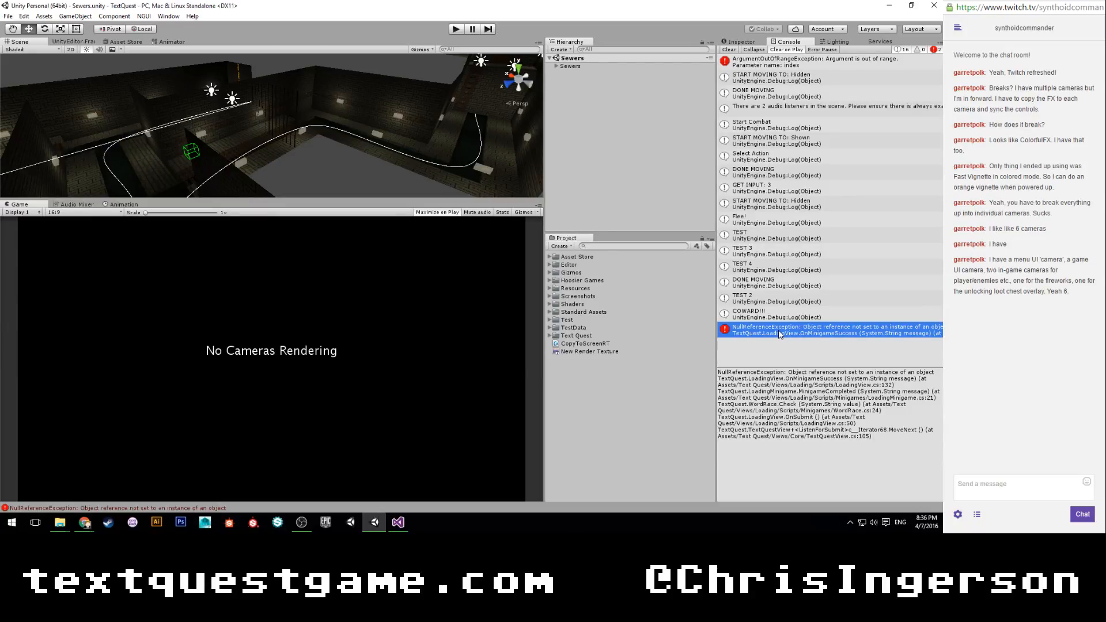
{"action": "double_click", "coordinate": [779, 332]}
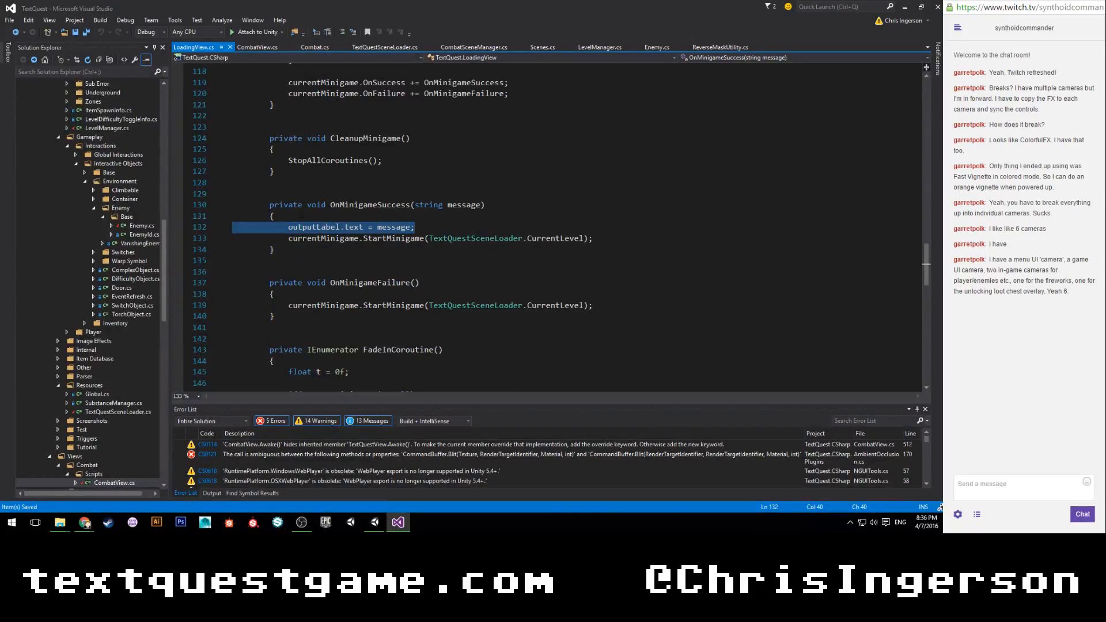
{"action": "left_click", "coordinate": [311, 219]}
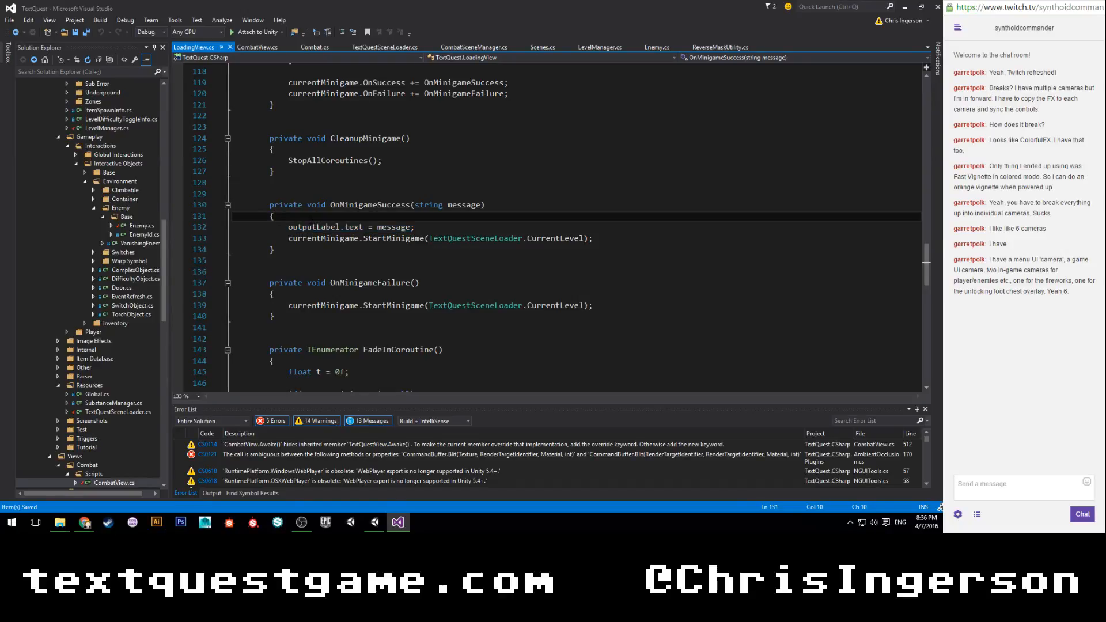
{"action": "left_click", "coordinate": [375, 521]}
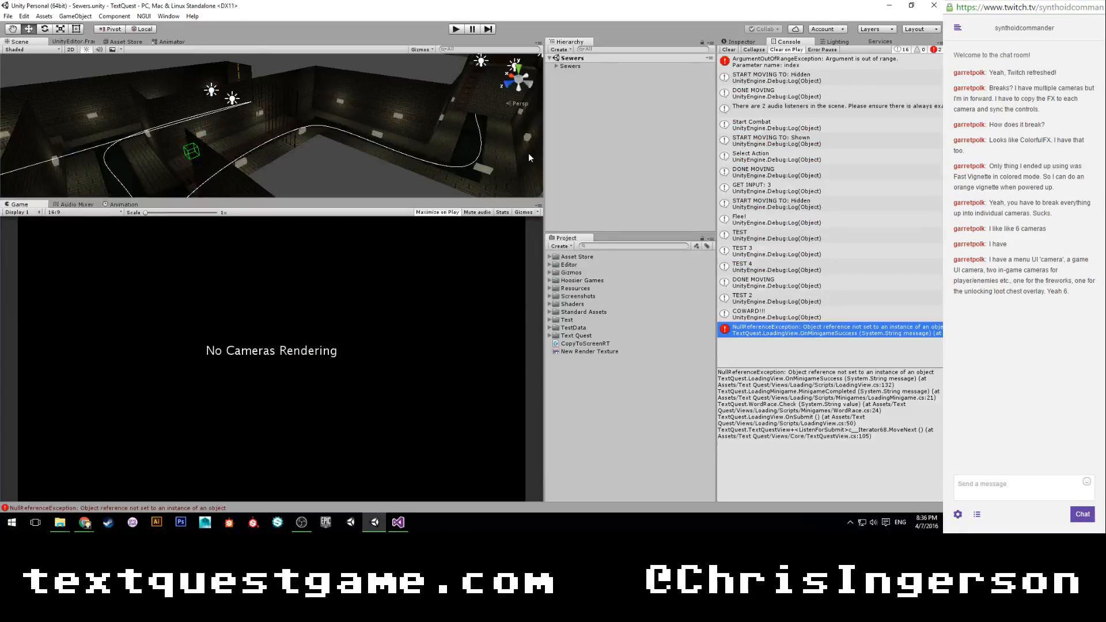
Add the _UI prefab from Resources to the Sewers scene and place the View - Loading prefab inside it.
{"action": "scroll", "coordinate": [286, 128], "scroll_direction": "down", "scroll_amount": 1}
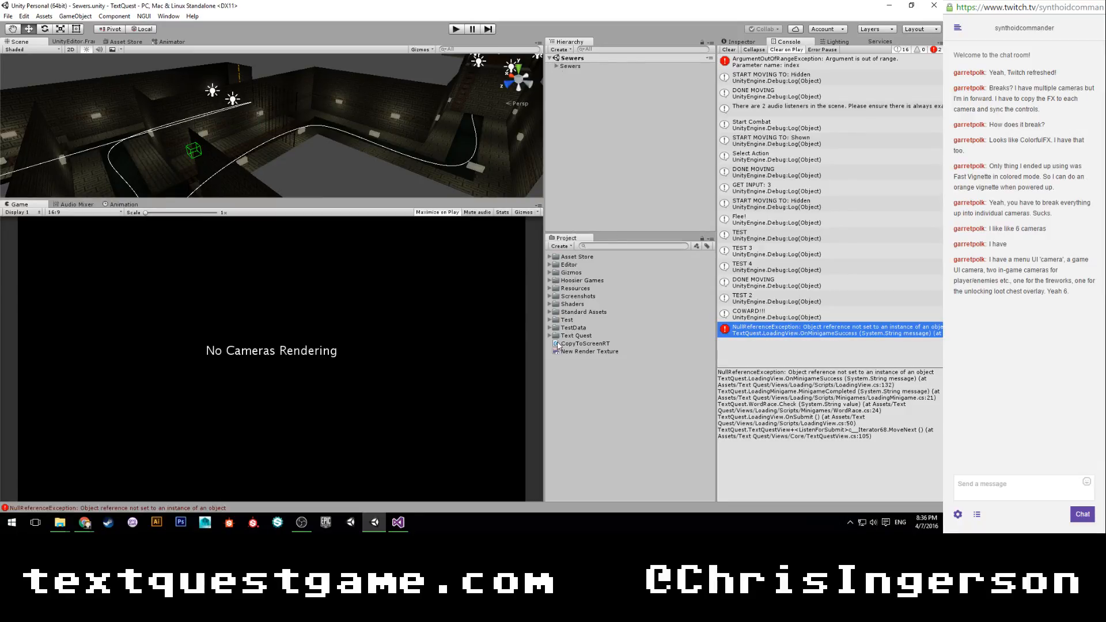
{"action": "left_click", "coordinate": [549, 288]}
{"action": "left_click_drag", "start_coordinate": [573, 320], "coordinate": [583, 193]}
{"action": "left_click", "coordinate": [556, 73]}
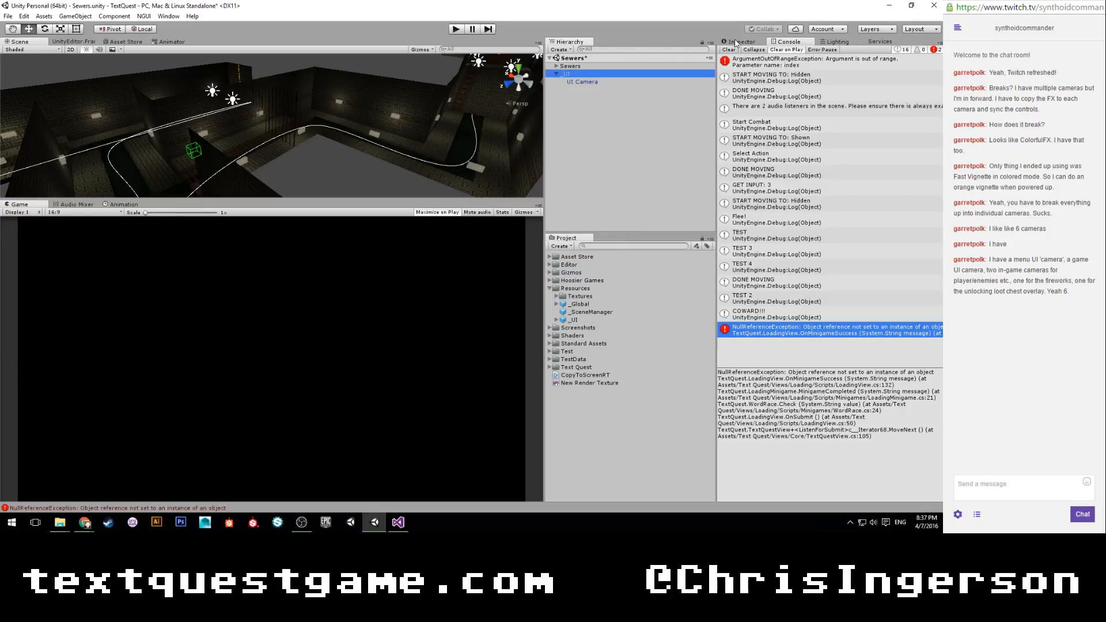
{"action": "left_click", "coordinate": [739, 42]}
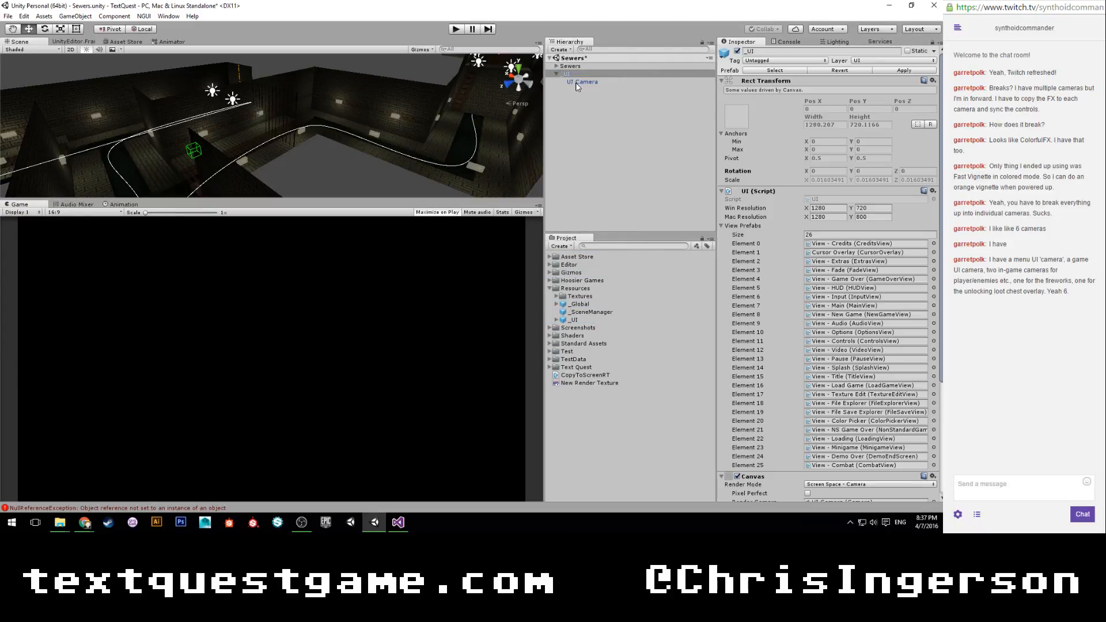
{"action": "left_click", "coordinate": [842, 439]}
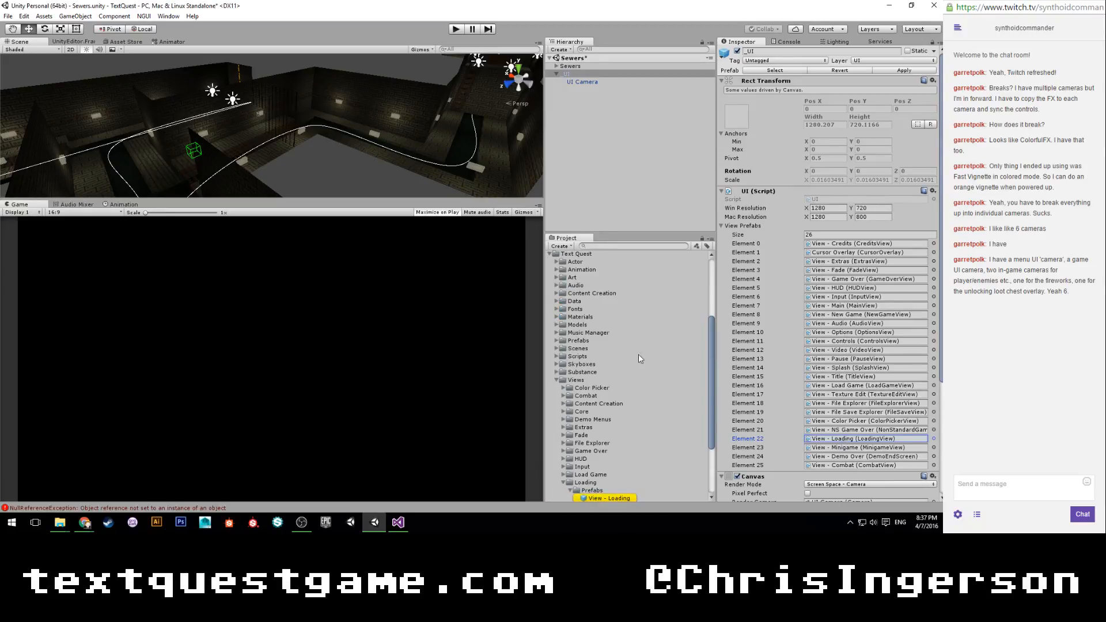
{"action": "left_click_drag", "start_coordinate": [605, 411], "coordinate": [568, 76]}
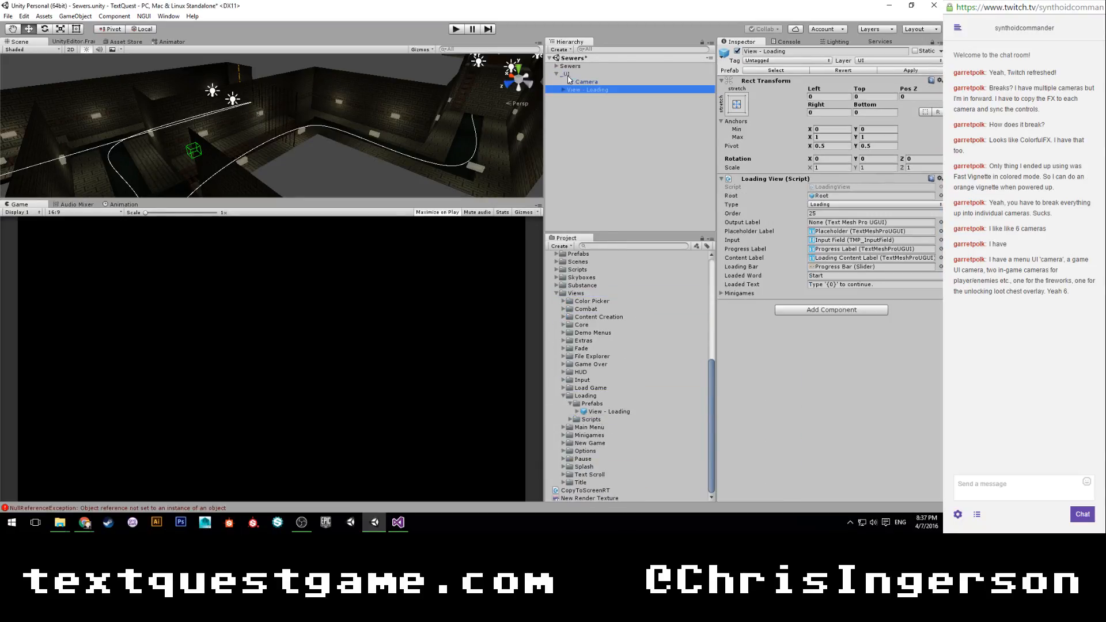
Expand the View - Loading object and its Root, and make Root active.
{"action": "left_click", "coordinate": [563, 89]}
{"action": "left_click", "coordinate": [570, 98]}
{"action": "left_click", "coordinate": [581, 98]}
{"action": "left_click", "coordinate": [737, 51]}
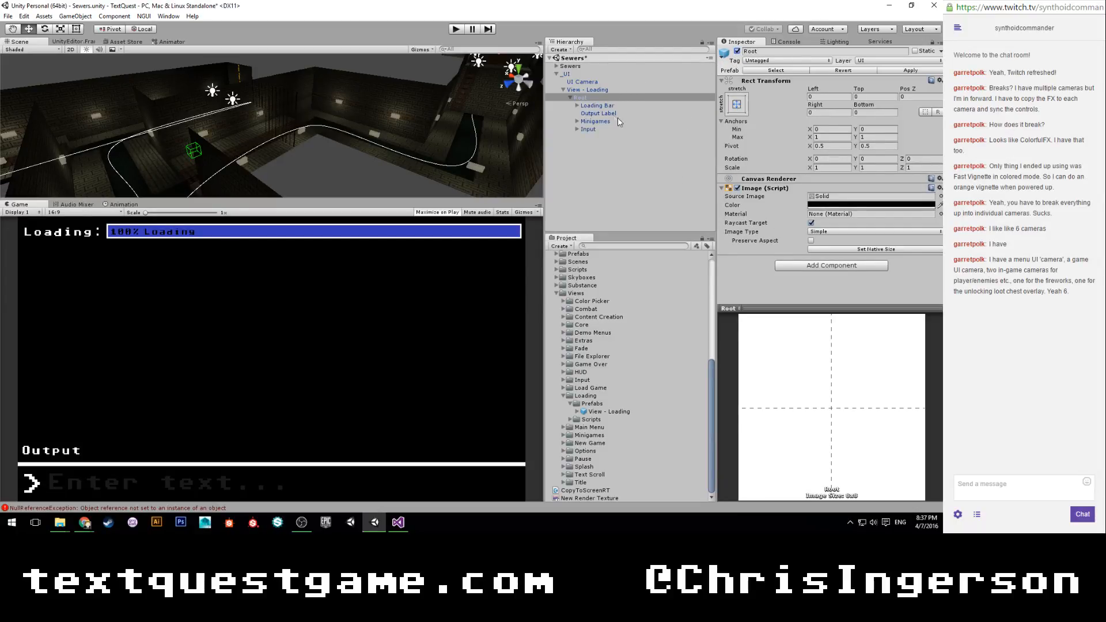
Assign the Output Label text object to the Loading View script's Output Label reference and check its Minigames list.
{"action": "left_click", "coordinate": [577, 107]}
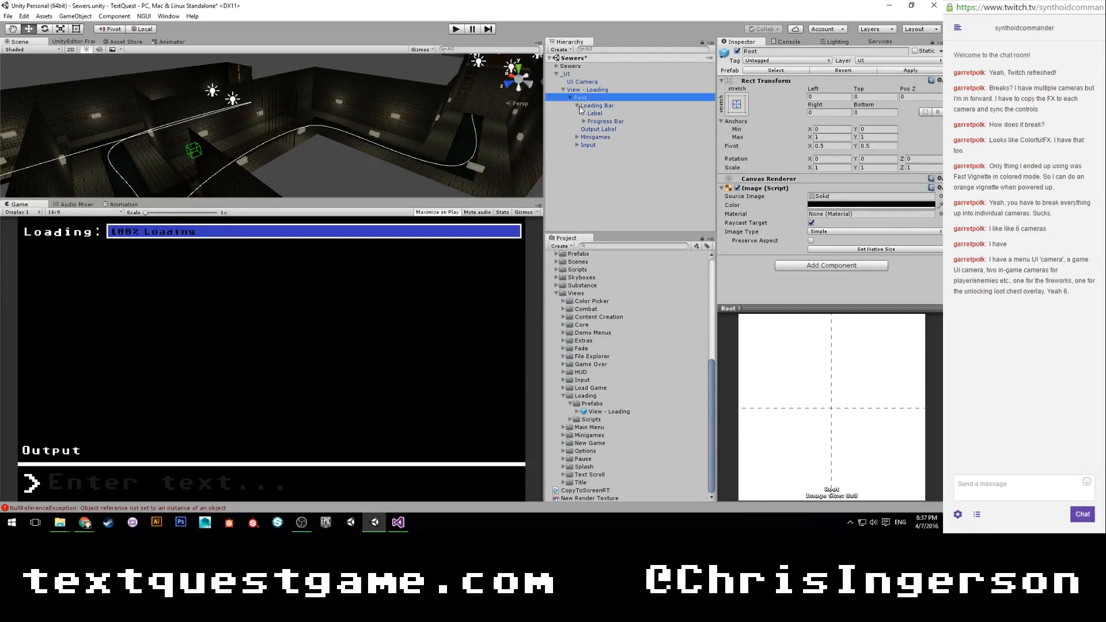
{"action": "left_click", "coordinate": [592, 114]}
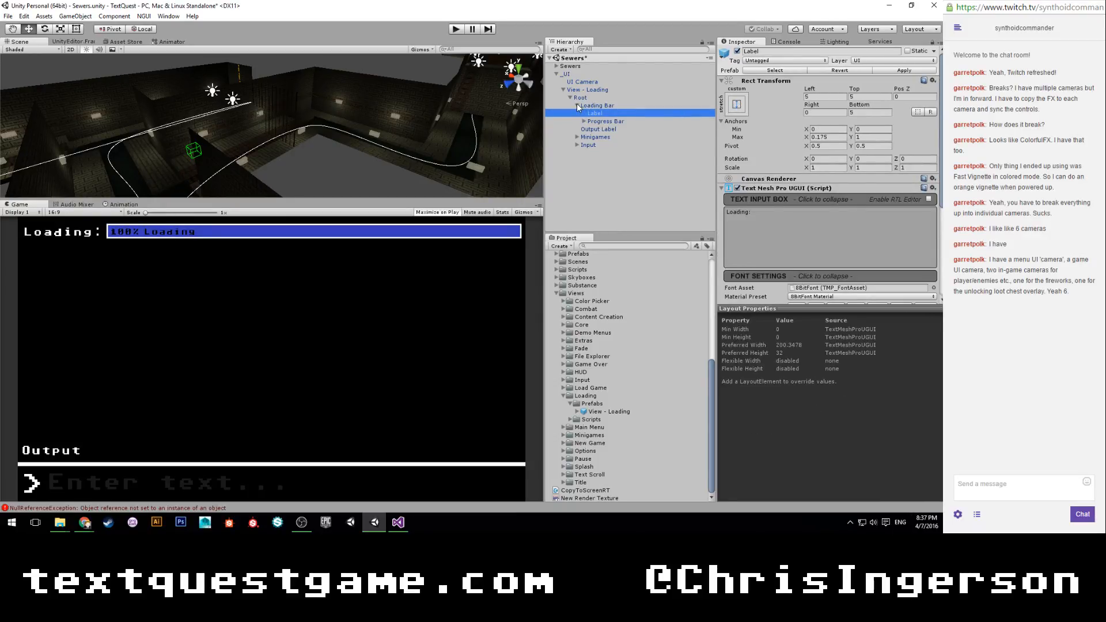
{"action": "left_click", "coordinate": [577, 106]}
{"action": "left_click", "coordinate": [587, 90]}
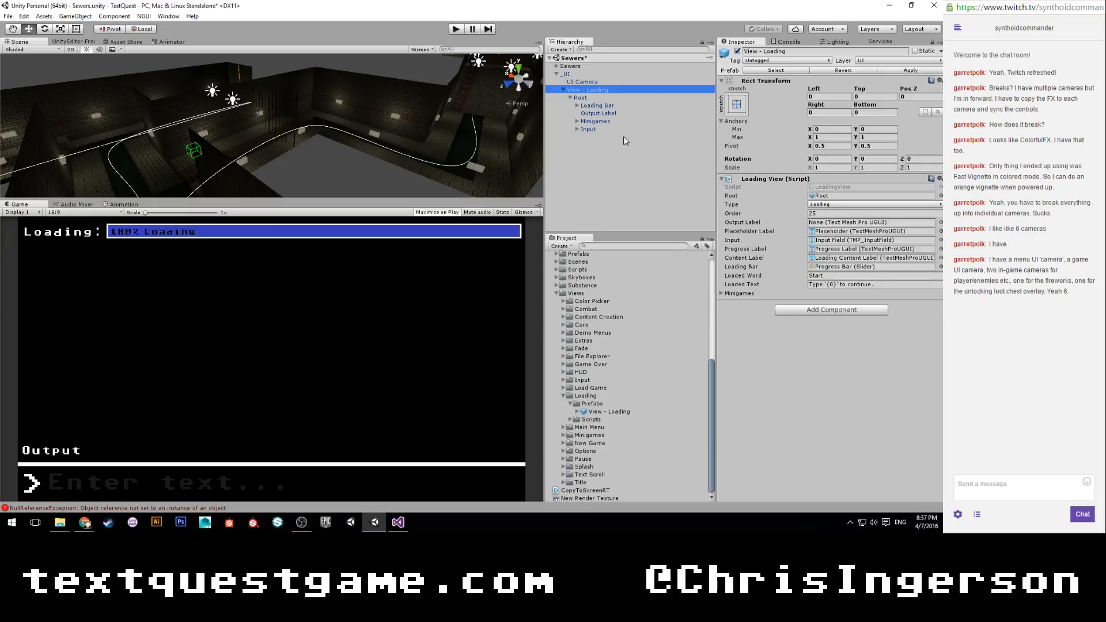
{"action": "left_click_drag", "start_coordinate": [596, 114], "coordinate": [832, 225]}
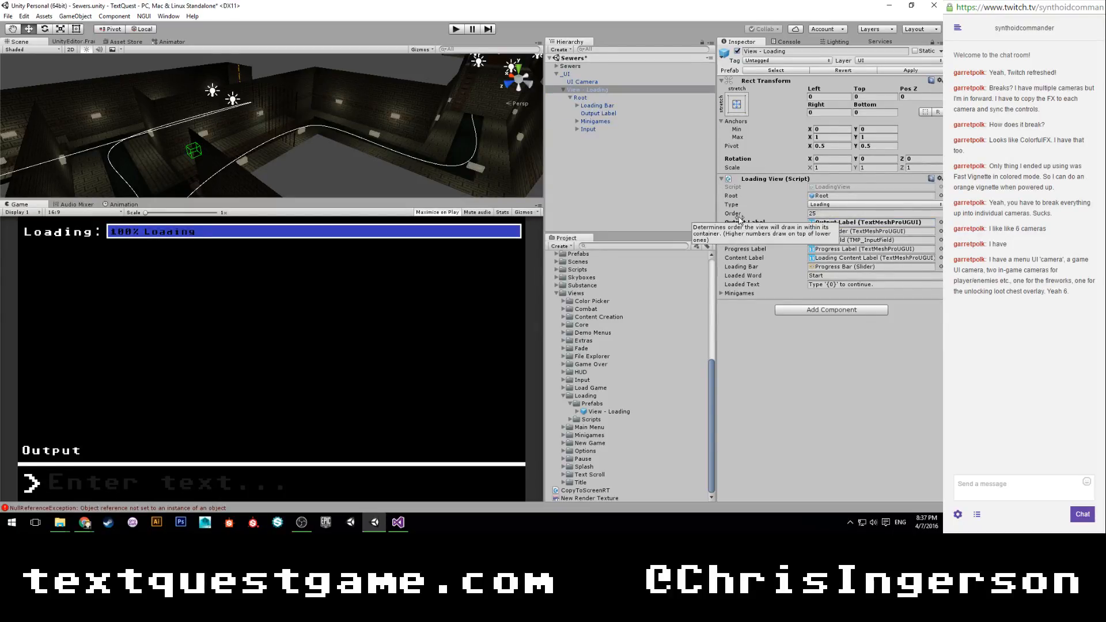
{"action": "left_click", "coordinate": [729, 294]}
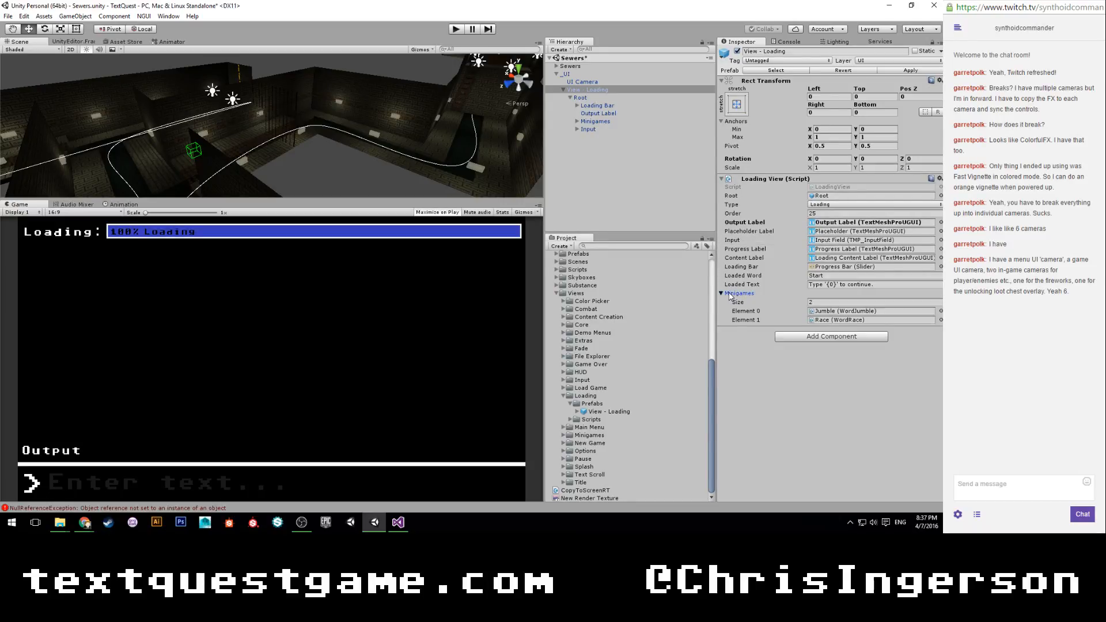
{"action": "left_click", "coordinate": [729, 294]}
Deactivate the loading view's Root object and apply the changes to the View - Loading prefab.
{"action": "left_click", "coordinate": [583, 97]}
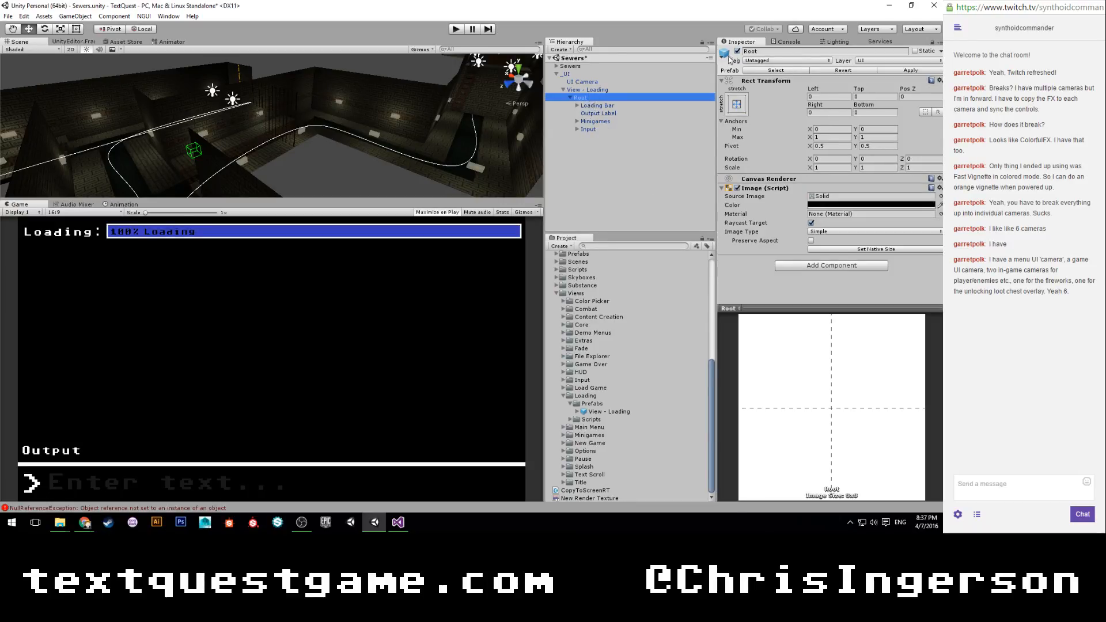
{"action": "left_click", "coordinate": [737, 52]}
{"action": "left_click", "coordinate": [624, 89]}
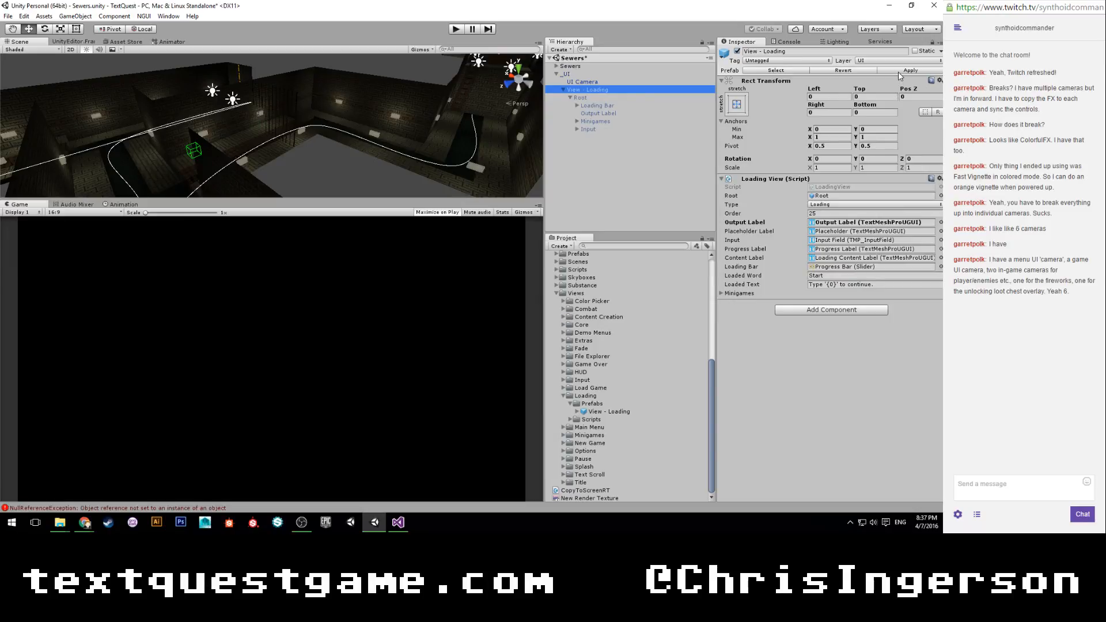
{"action": "left_click", "coordinate": [898, 70]}
Delete the View - Loading and _UI objects from the Sewers scene and save the scene.
{"action": "left_click", "coordinate": [580, 90]}
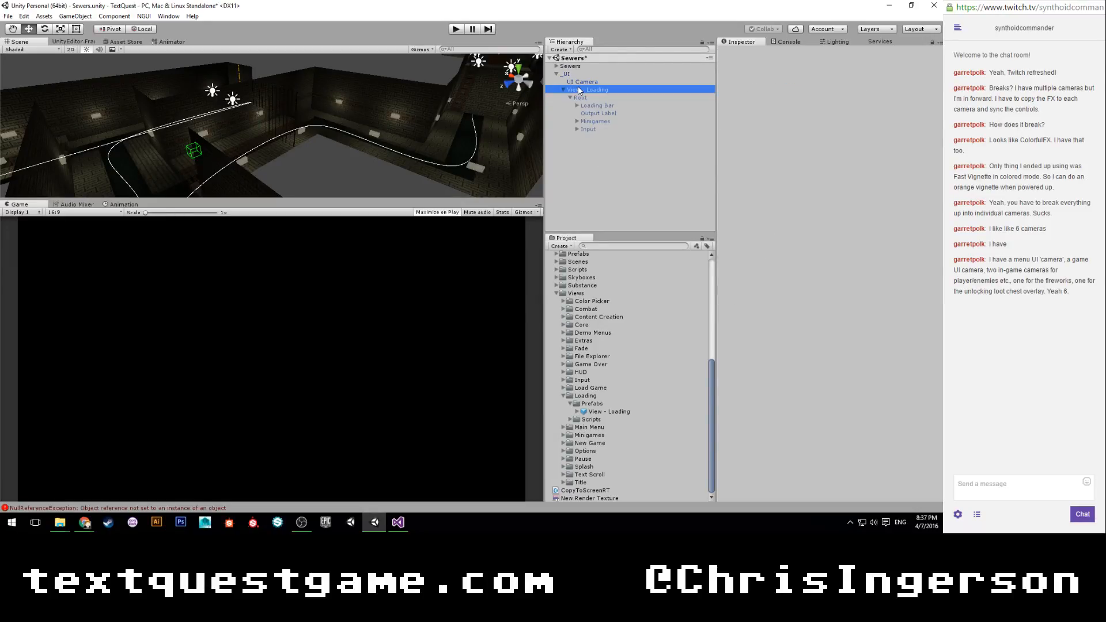
{"action": "key", "text": "Delete"}
{"action": "key", "text": "ctrl+s"}
{"action": "left_click", "coordinate": [583, 74]}
{"action": "key", "text": "Delete"}
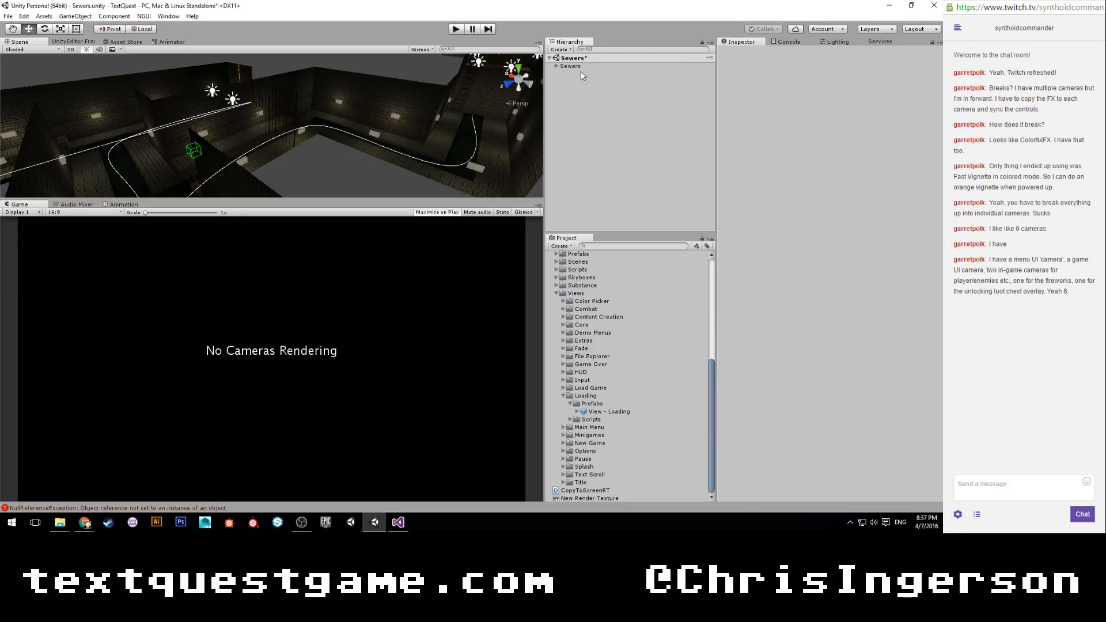
{"action": "key", "text": "ctrl+s"}
Play the scene, choose flee in the troll fight, and enter the escape words cower, run, flee and escape.
{"action": "left_click", "coordinate": [455, 28]}
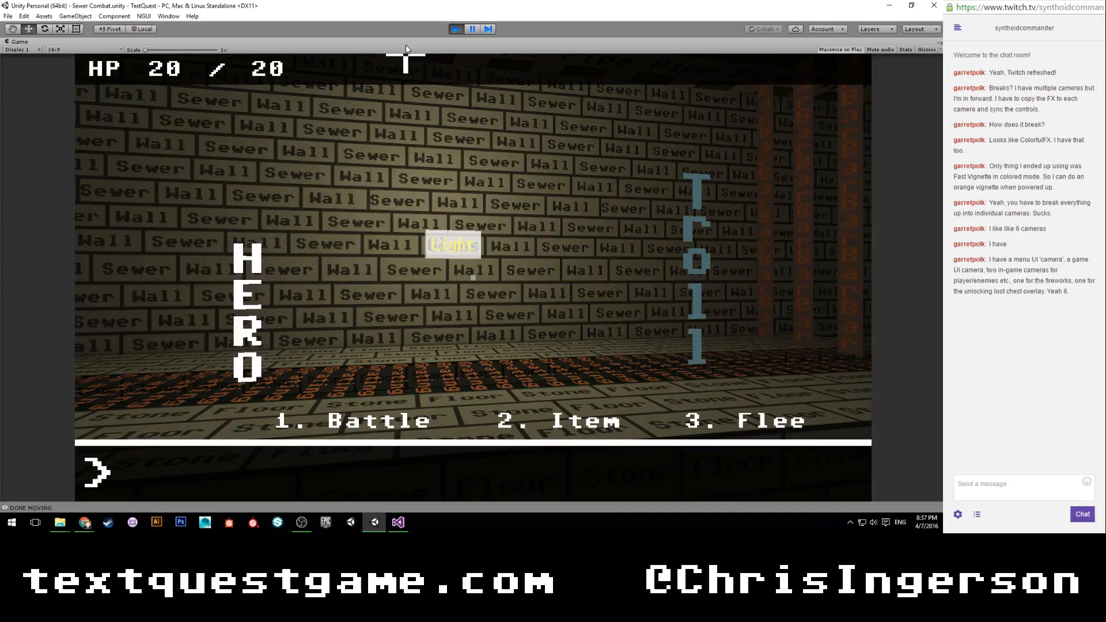
{"action": "type", "text": "flee"}
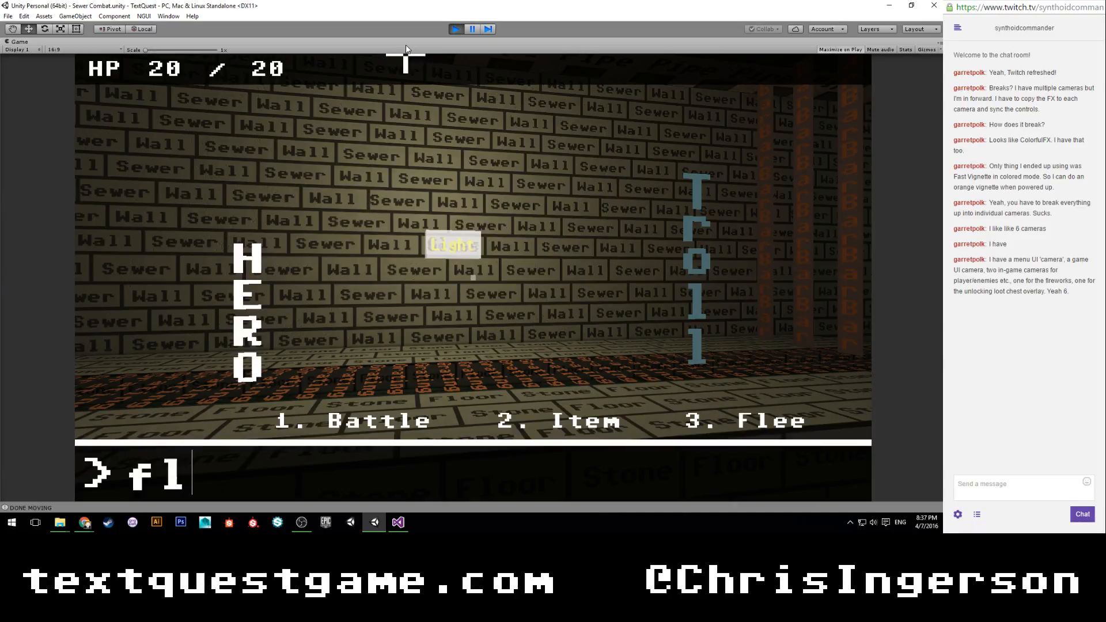
{"action": "key", "text": "Return"}
{"action": "type", "text": "cowerrun"}
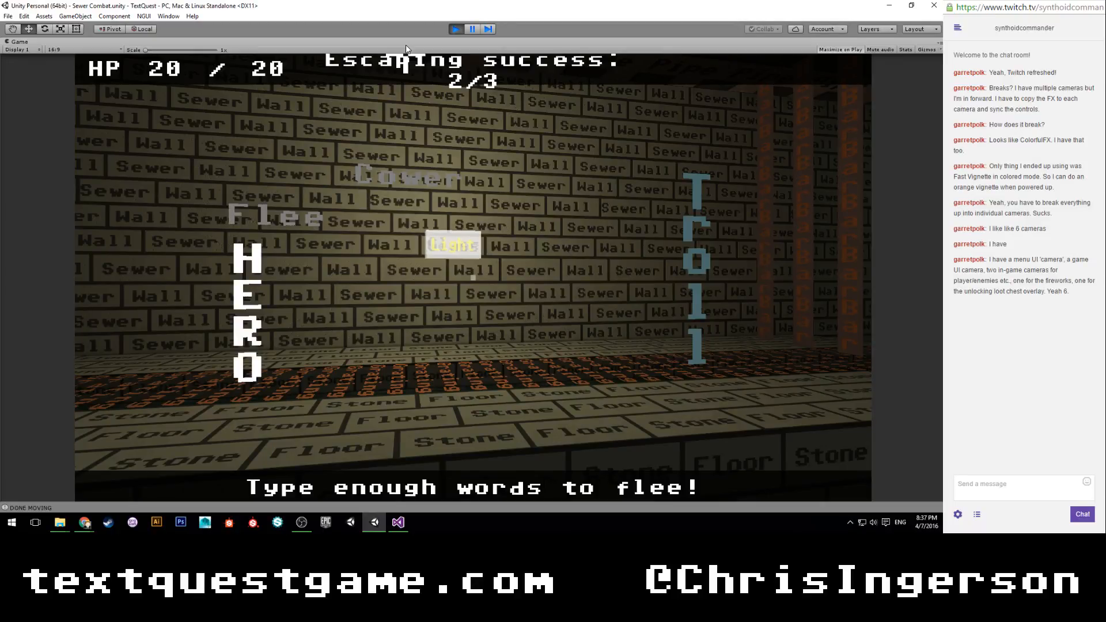
{"action": "type", "text": "cowerfleecow"}
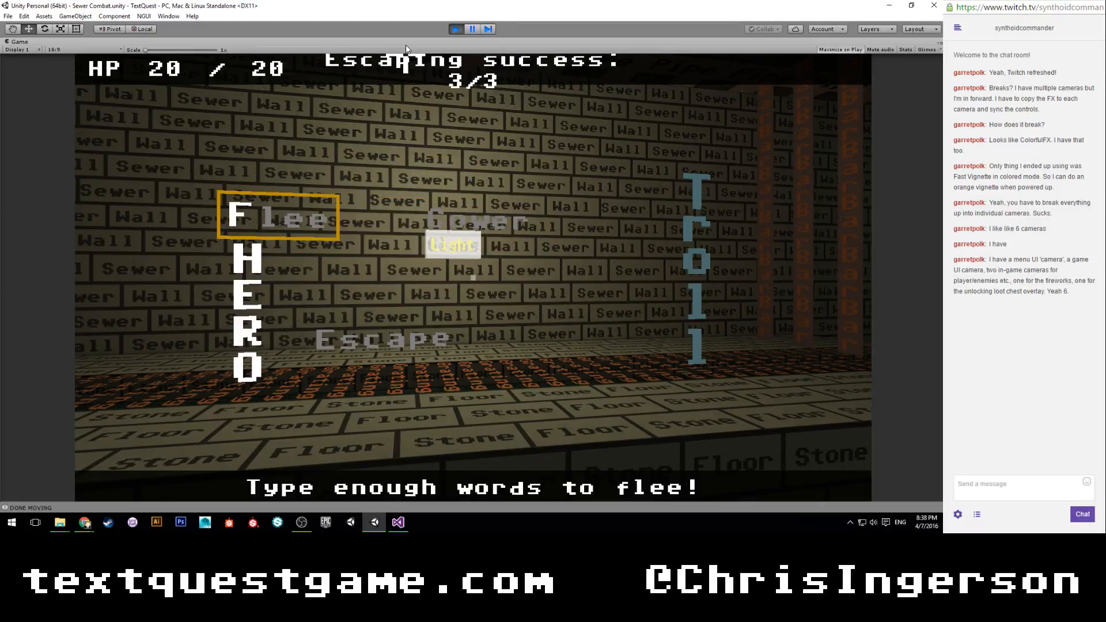
{"action": "type", "text": "er"}
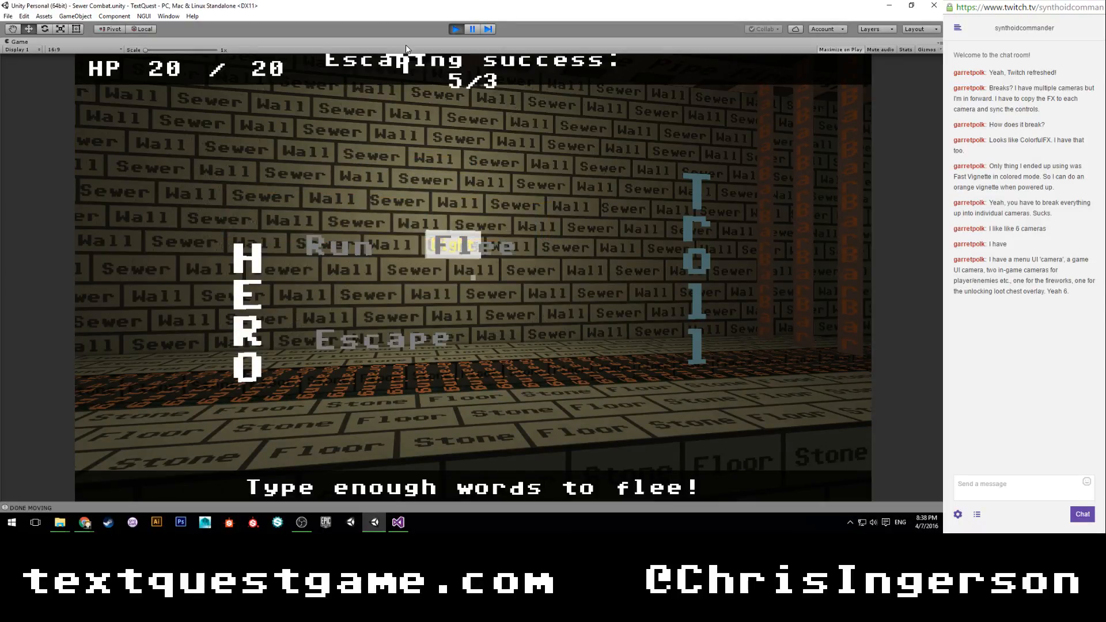
{"action": "type", "text": "runflee"}
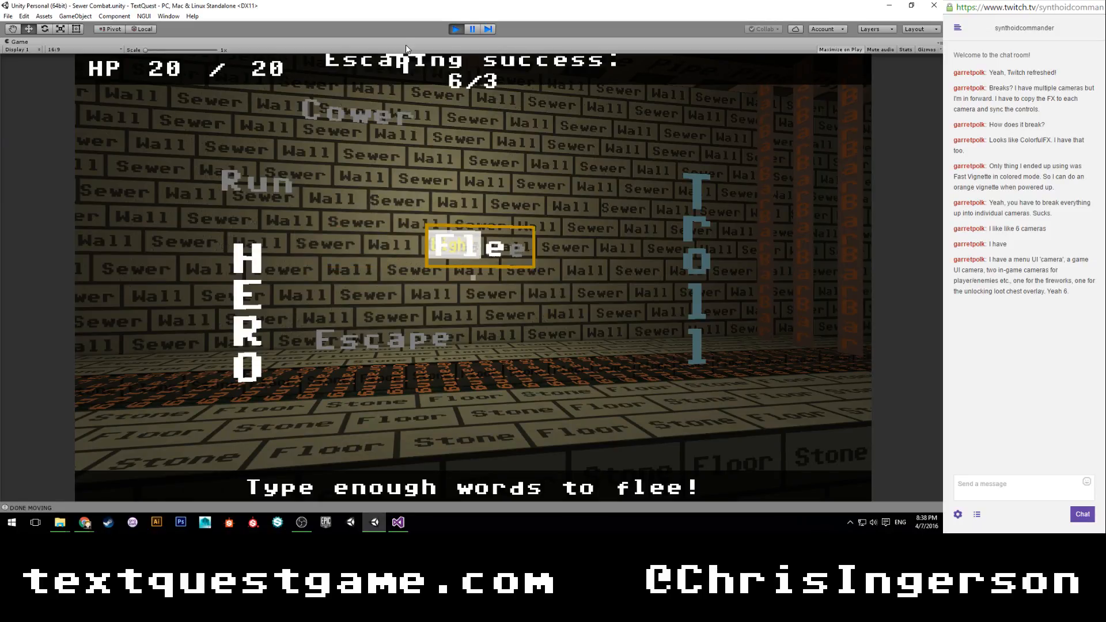
{"action": "type", "text": "cowerrun"}
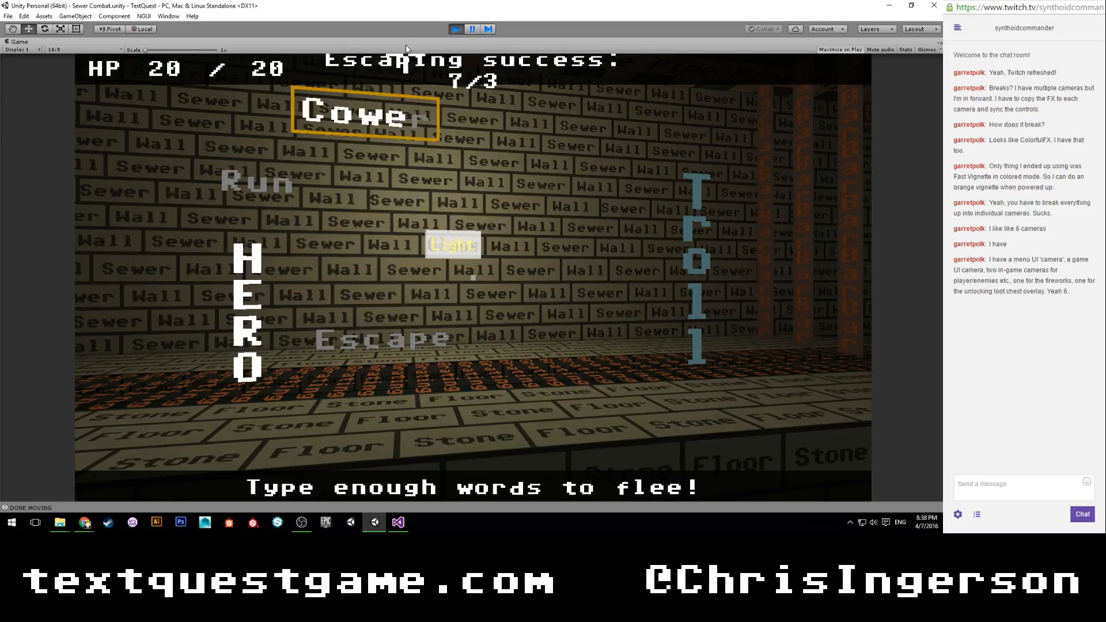
{"action": "type", "text": "esca"}
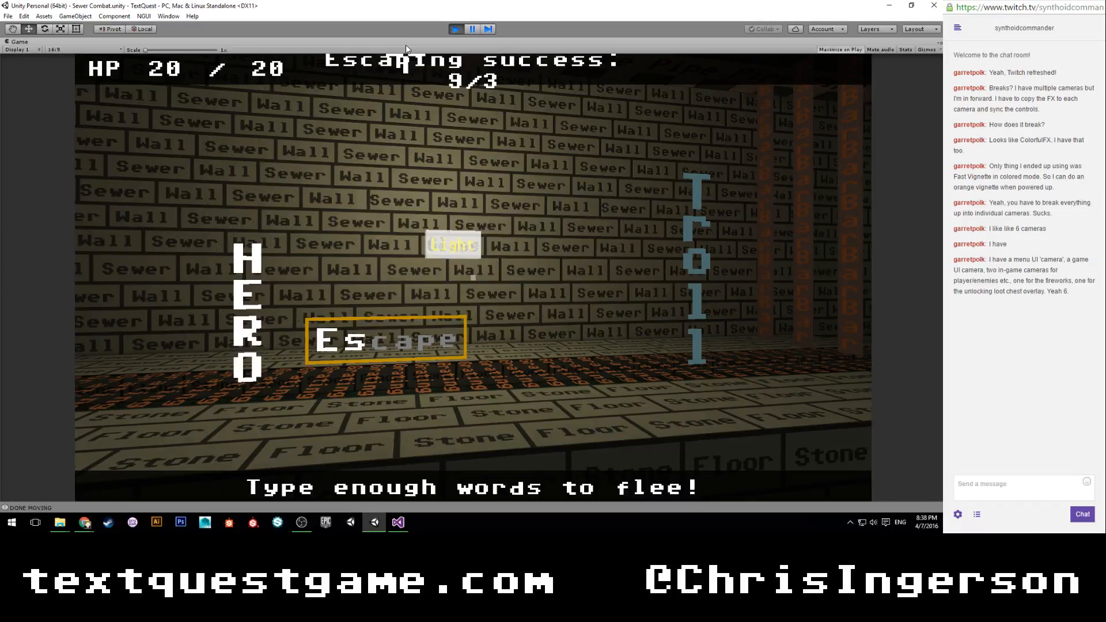
{"action": "type", "text": "pe"}
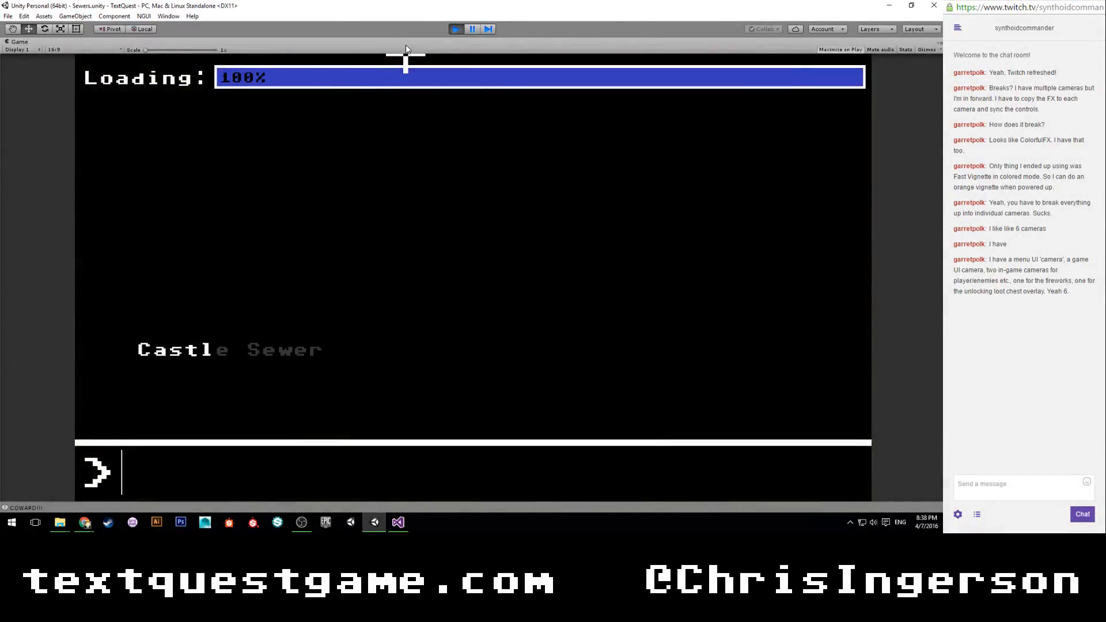
Submit "castle sewer" in the loading minigame and continue into the reloaded Sewers level.
{"action": "type", "text": "cast"}
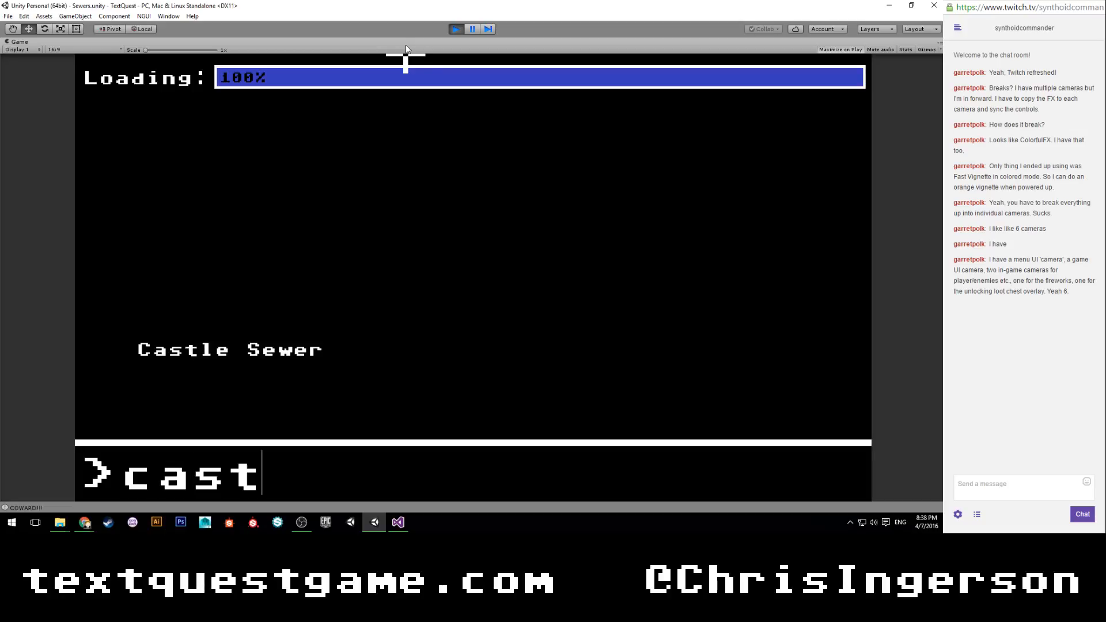
{"action": "type", "text": "le sewer"}
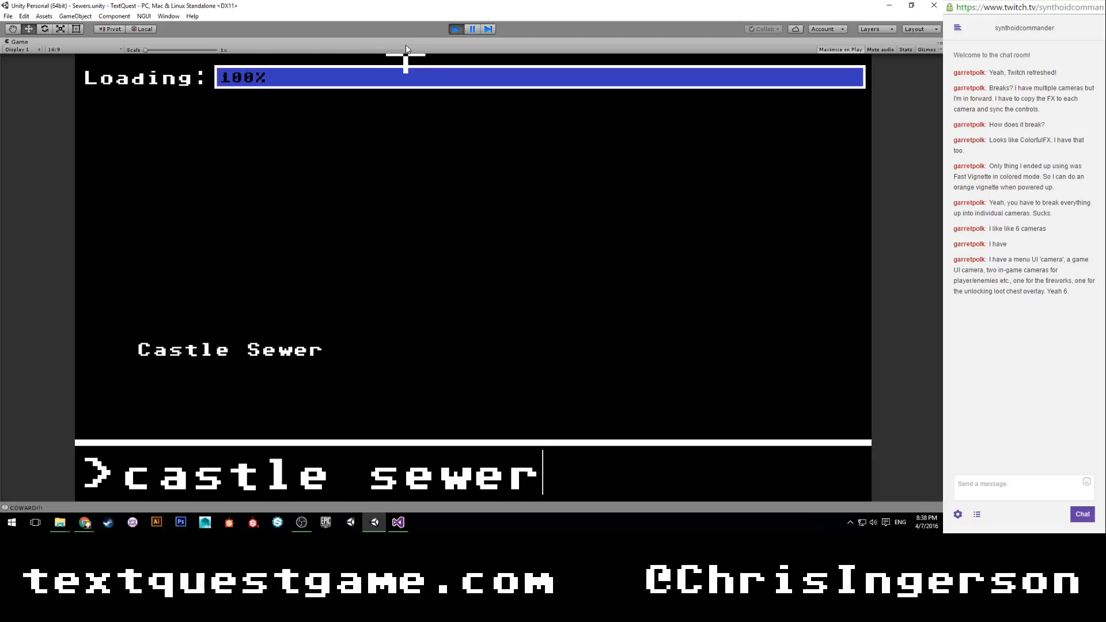
{"action": "key", "text": "Return"}
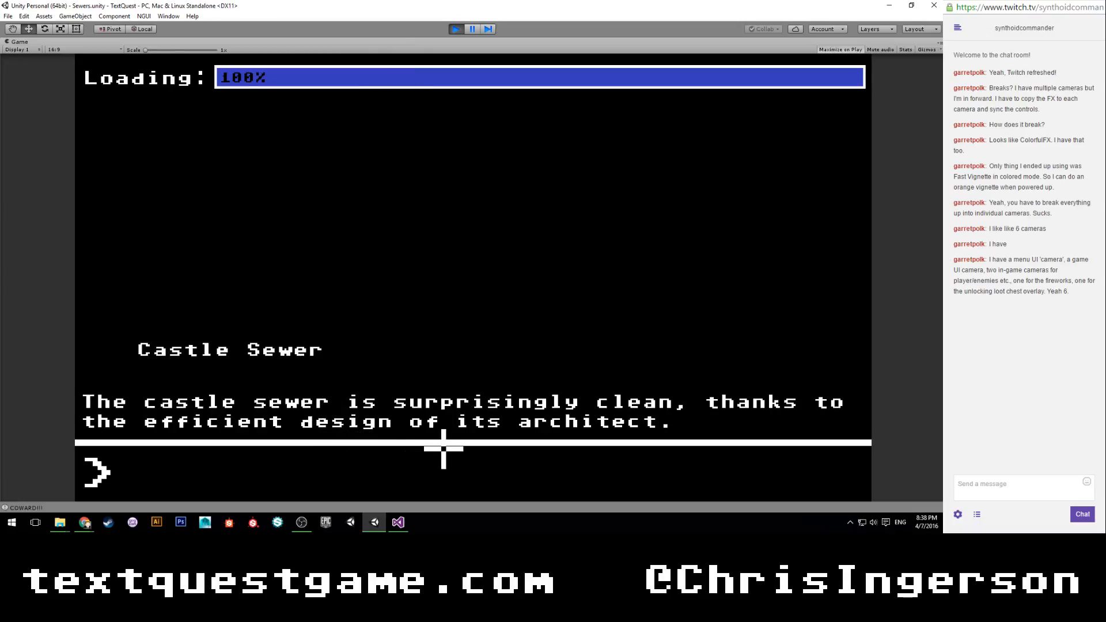
{"action": "key", "text": "Return"}
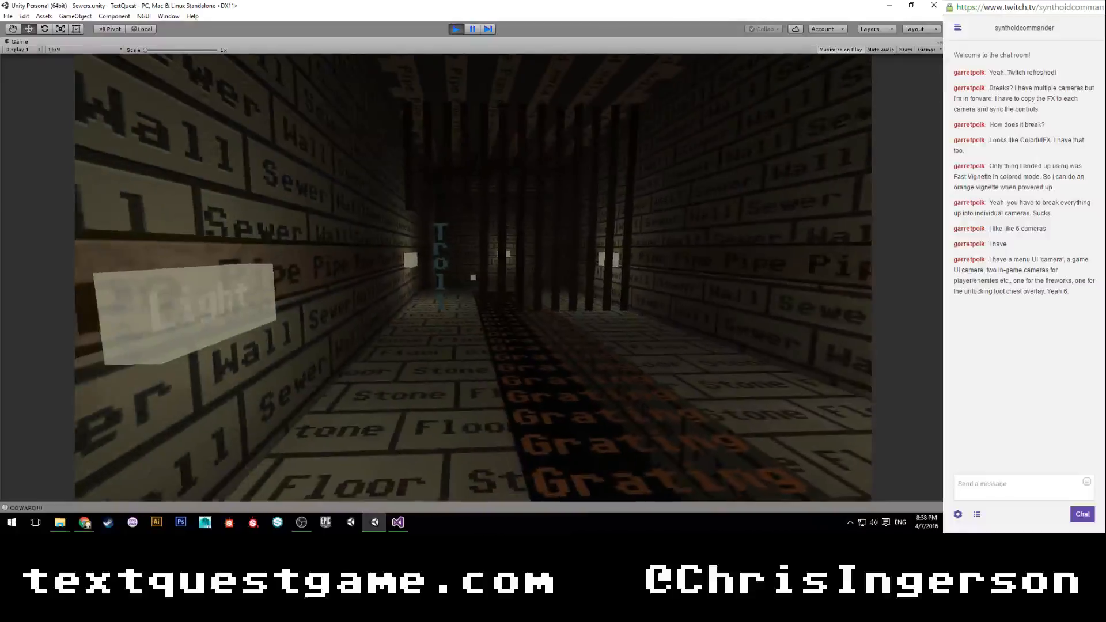
Walk around the reloaded Sewers level to check the player's controls and the troll's corridor.
{"action": "key", "text": "w"}
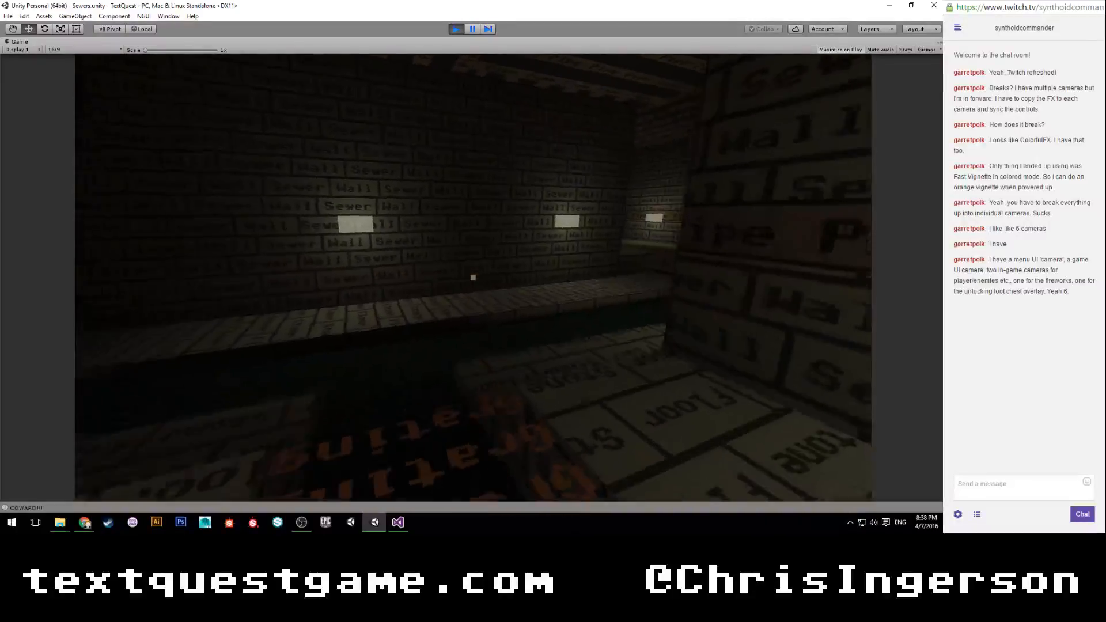
{"action": "key", "text": "w"}
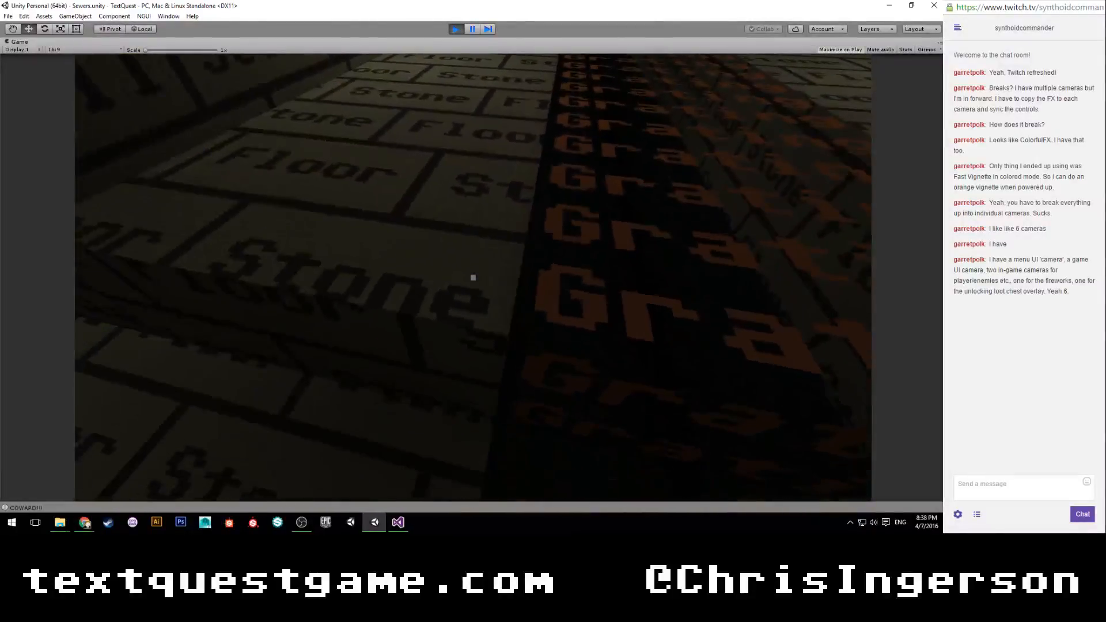
{"action": "key", "text": "w"}
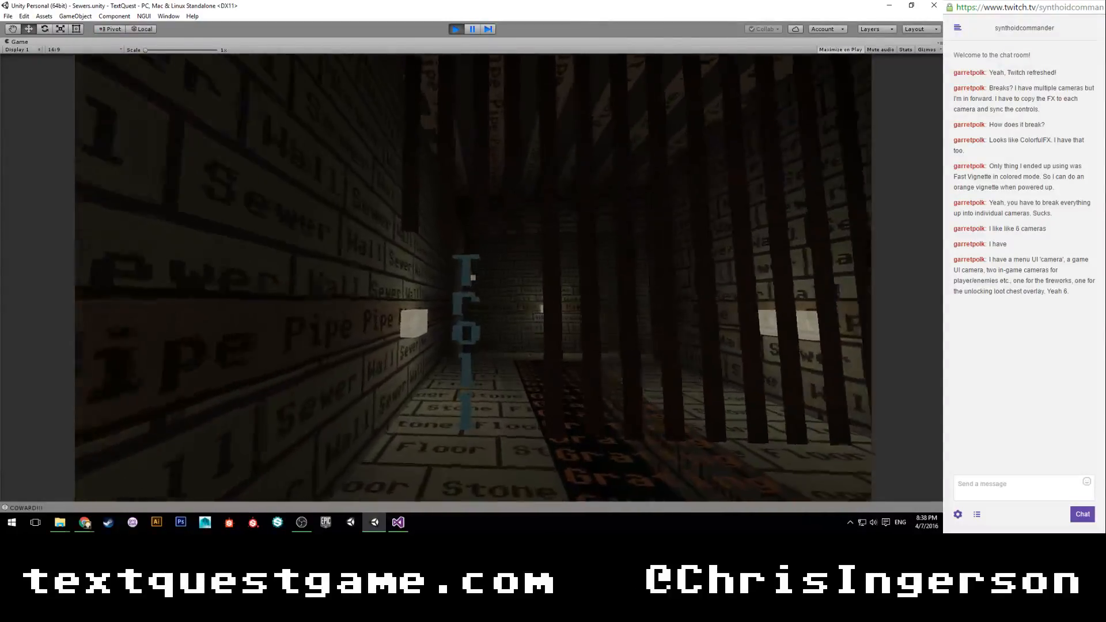
{"action": "key", "text": "w"}
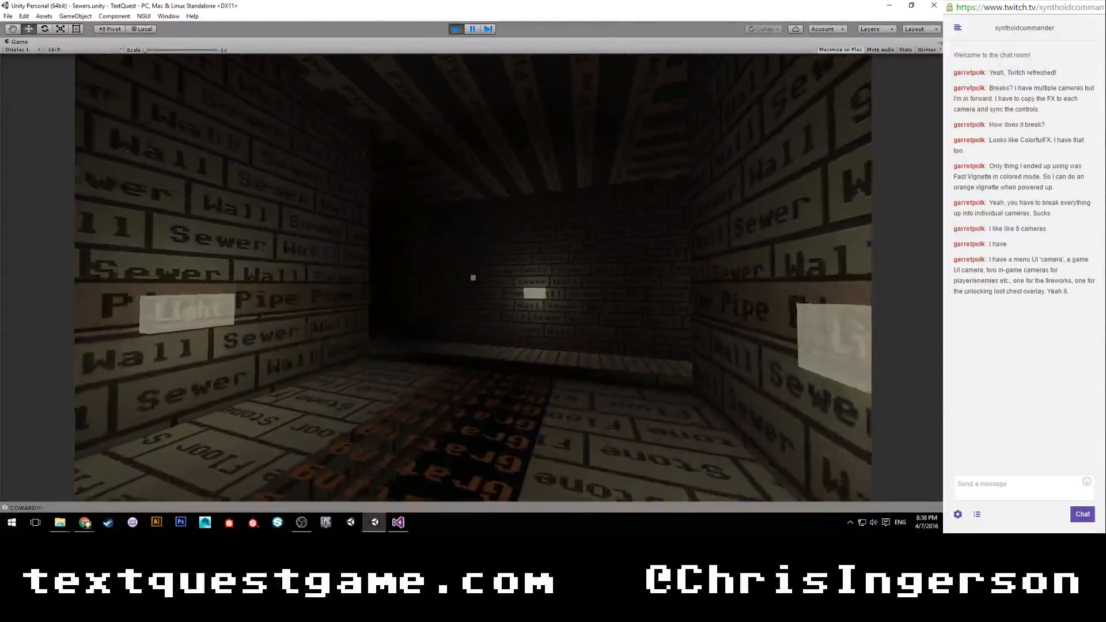
{"action": "key", "text": "w"}
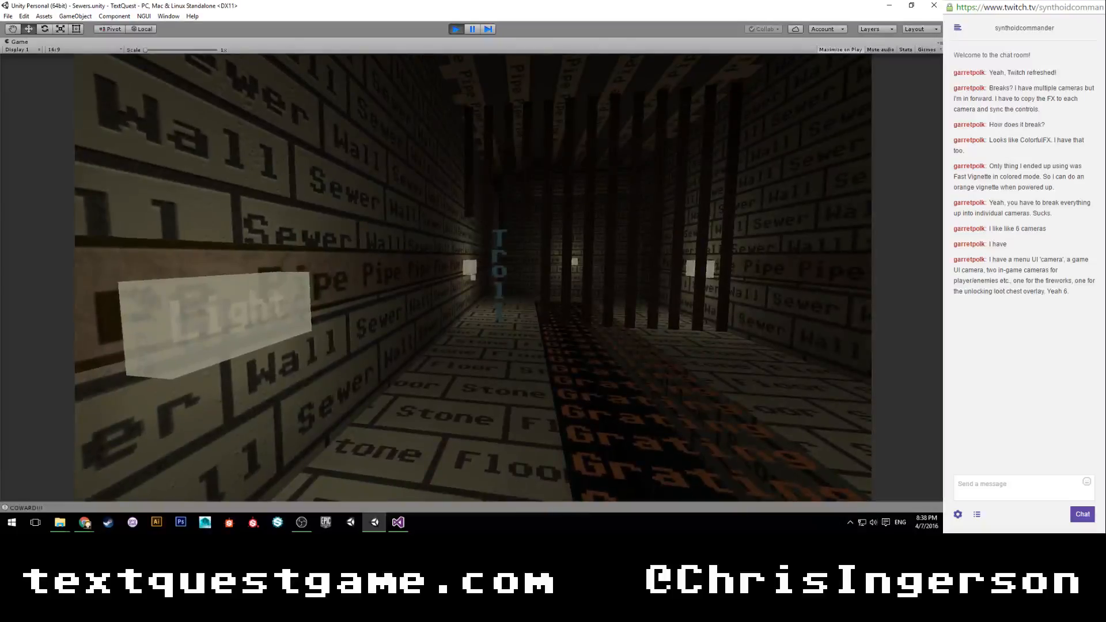
Stop the game and examine the stack trace of the console's ArgumentOutOfRangeException.
{"action": "key", "text": "ctrl+p"}
{"action": "left_click", "coordinate": [796, 43]}
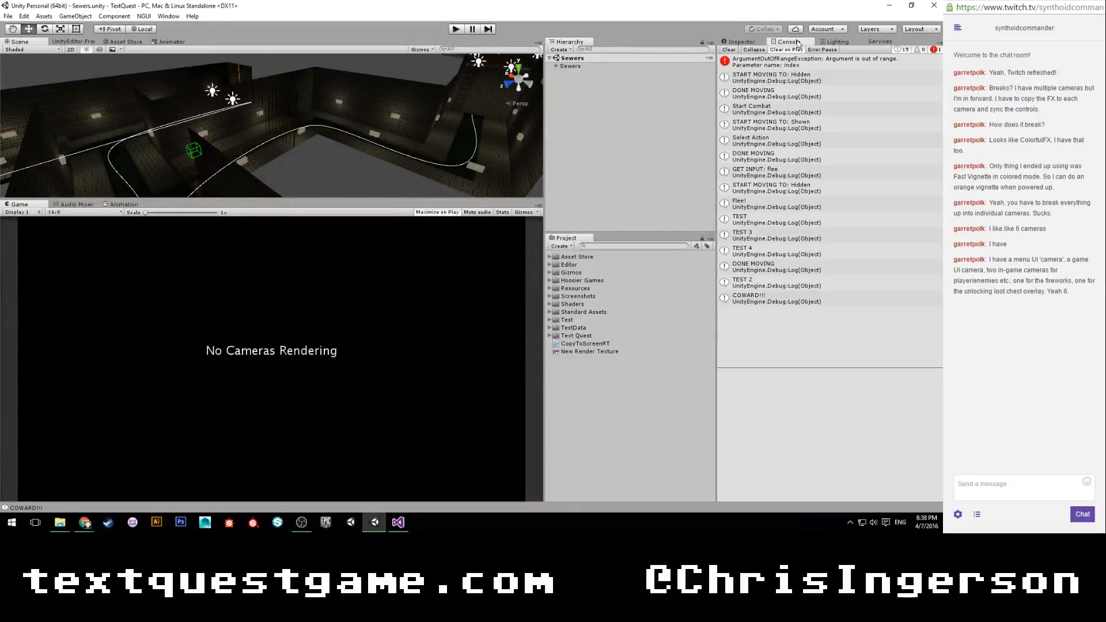
{"action": "left_click", "coordinate": [782, 63]}
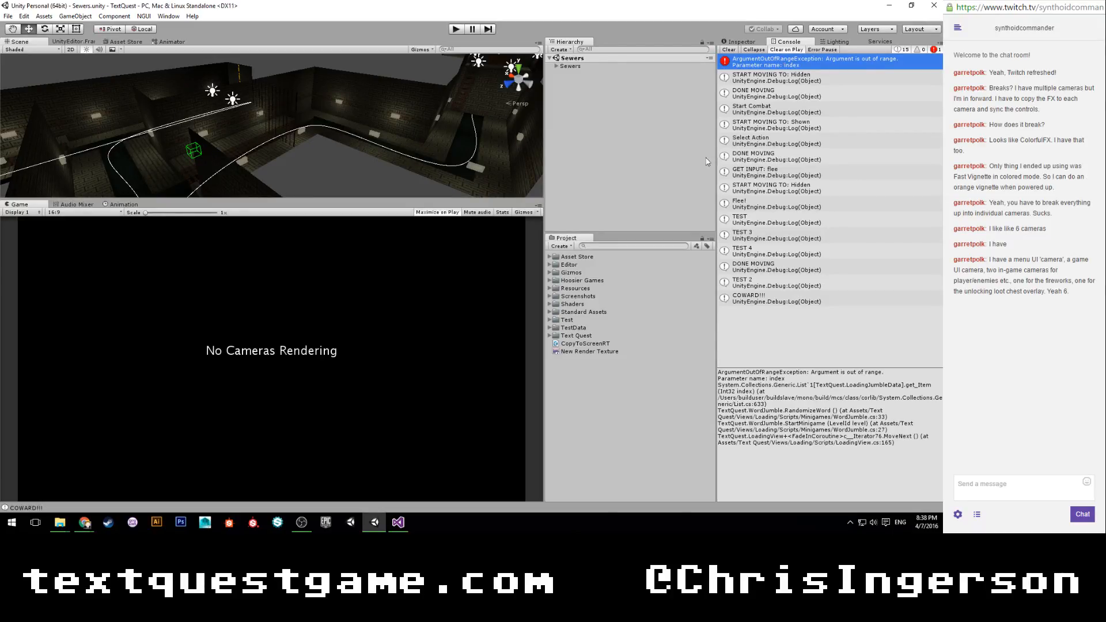
Switch to Visual Studio, close LoadingView.cs, and search the solution for wordjumble to open WordJumble.cs.
{"action": "left_click", "coordinate": [398, 522]}
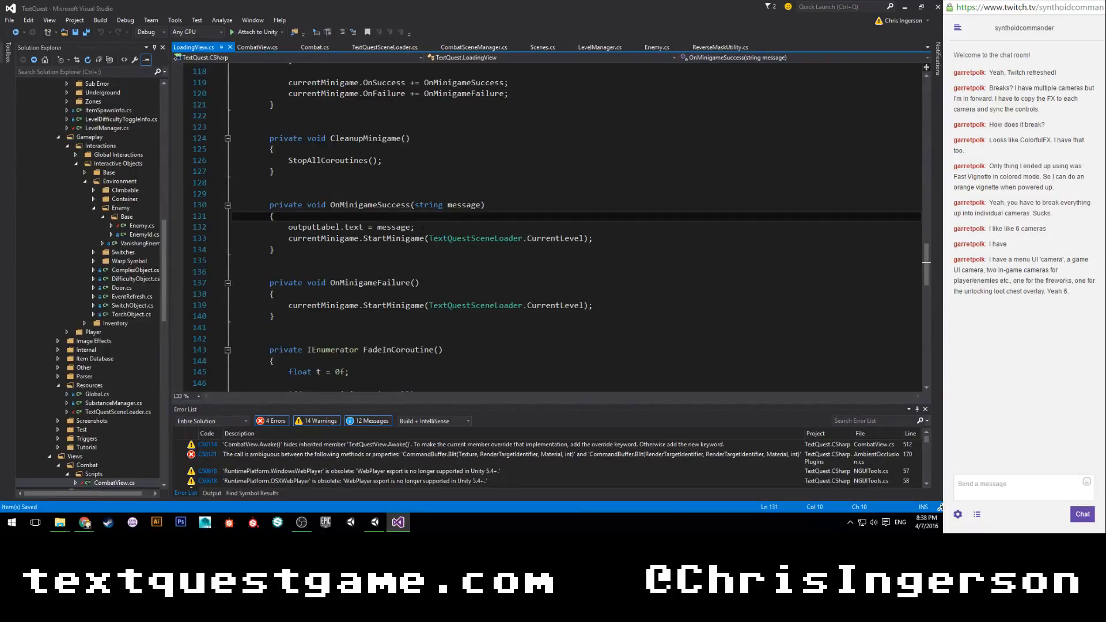
{"action": "left_click", "coordinate": [230, 47]}
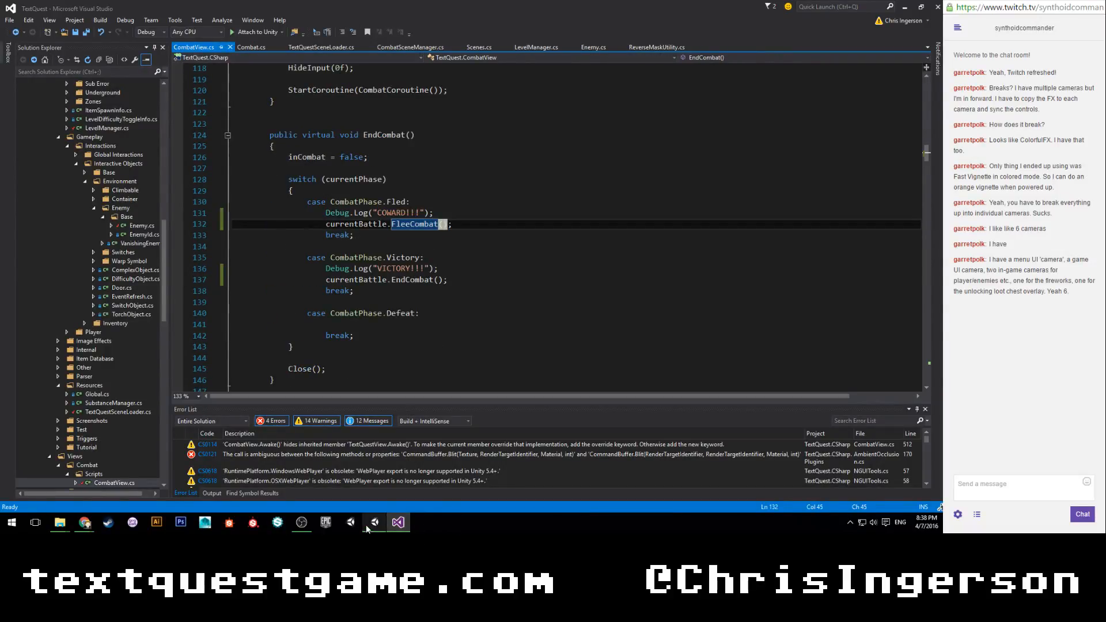
{"action": "left_click", "coordinate": [374, 522]}
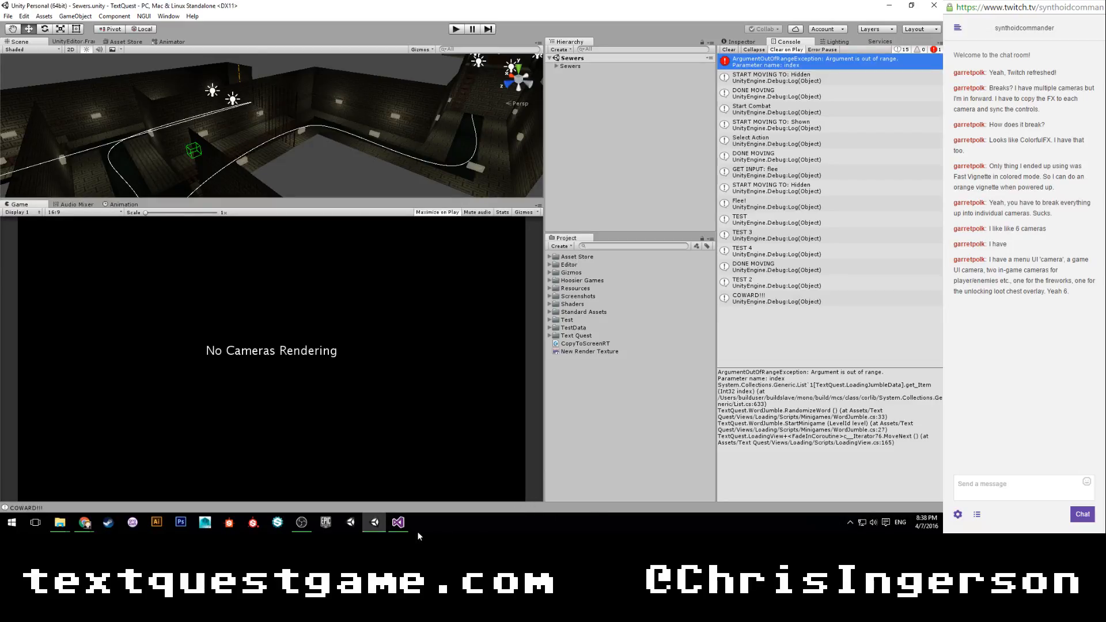
{"action": "left_click", "coordinate": [398, 522]}
{"action": "left_click", "coordinate": [79, 72]}
{"action": "type", "text": "w"}
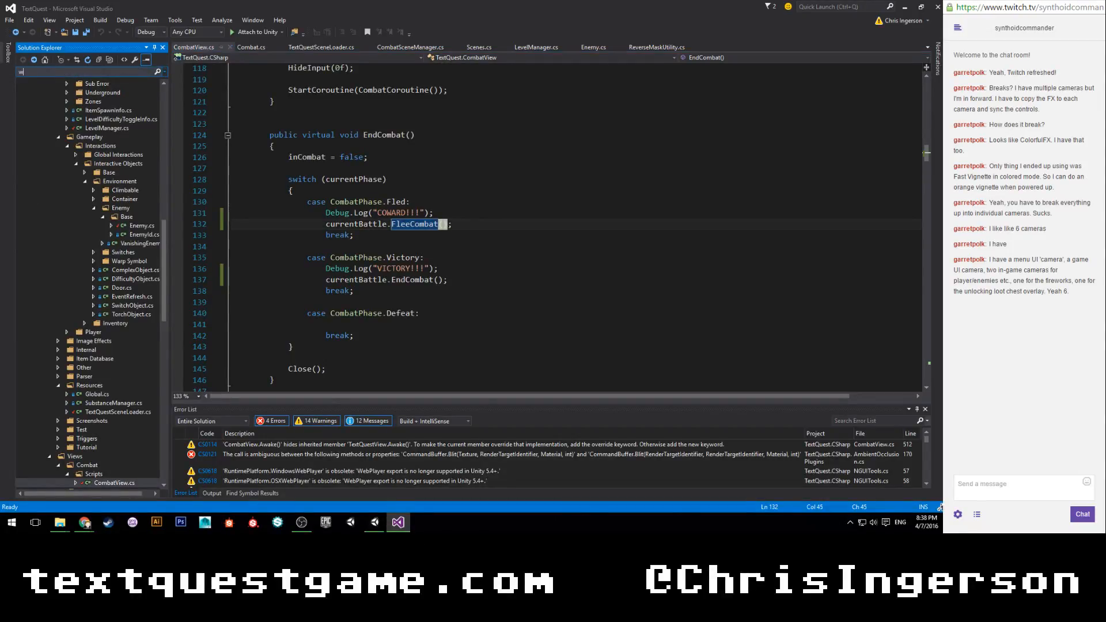
{"action": "type", "text": "ord"}
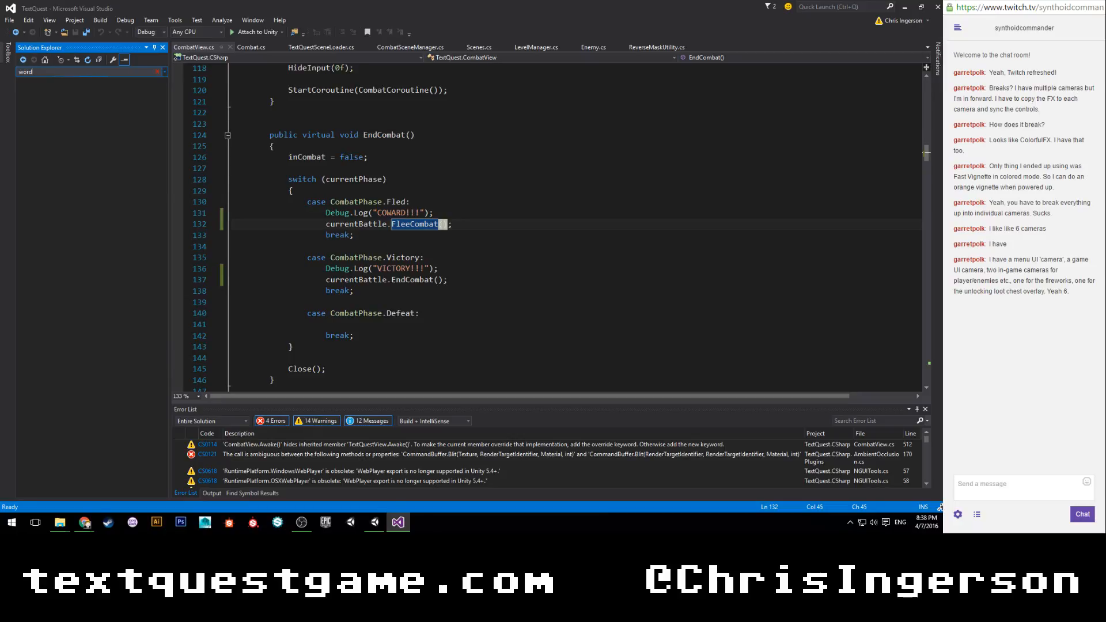
{"action": "type", "text": "jumble"}
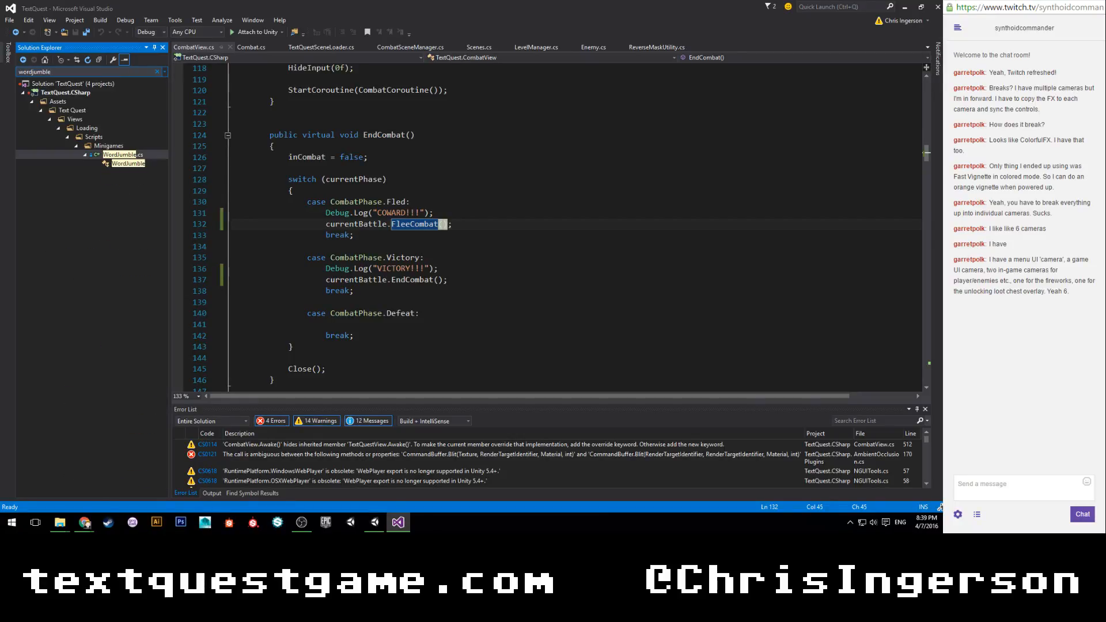
{"action": "left_click", "coordinate": [119, 149]}
{"action": "left_click", "coordinate": [75, 146]}
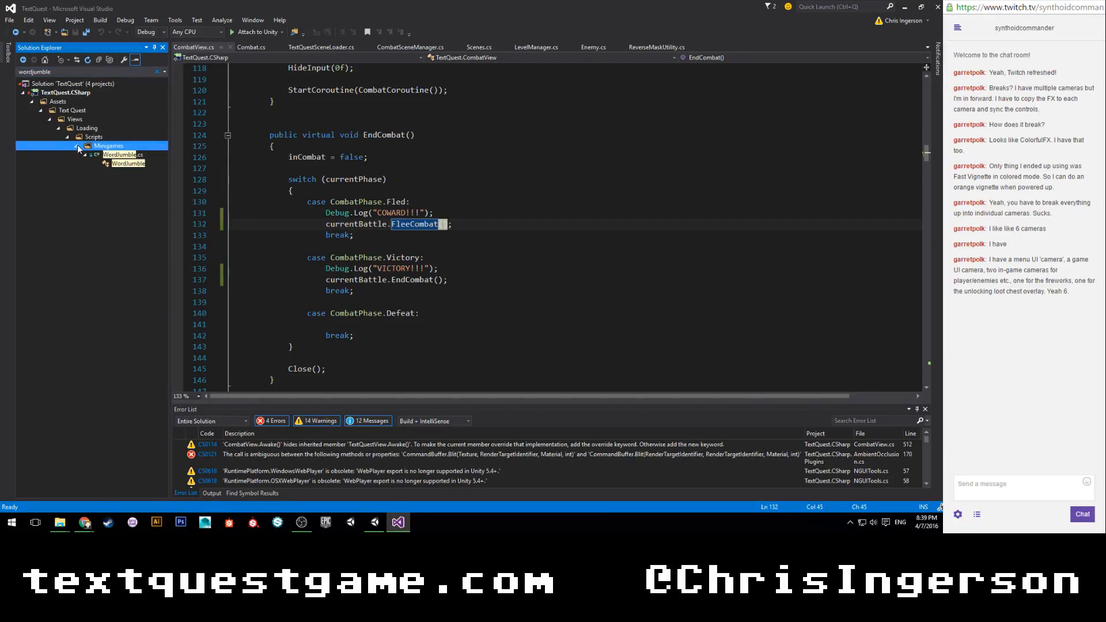
{"action": "double_click", "coordinate": [120, 155]}
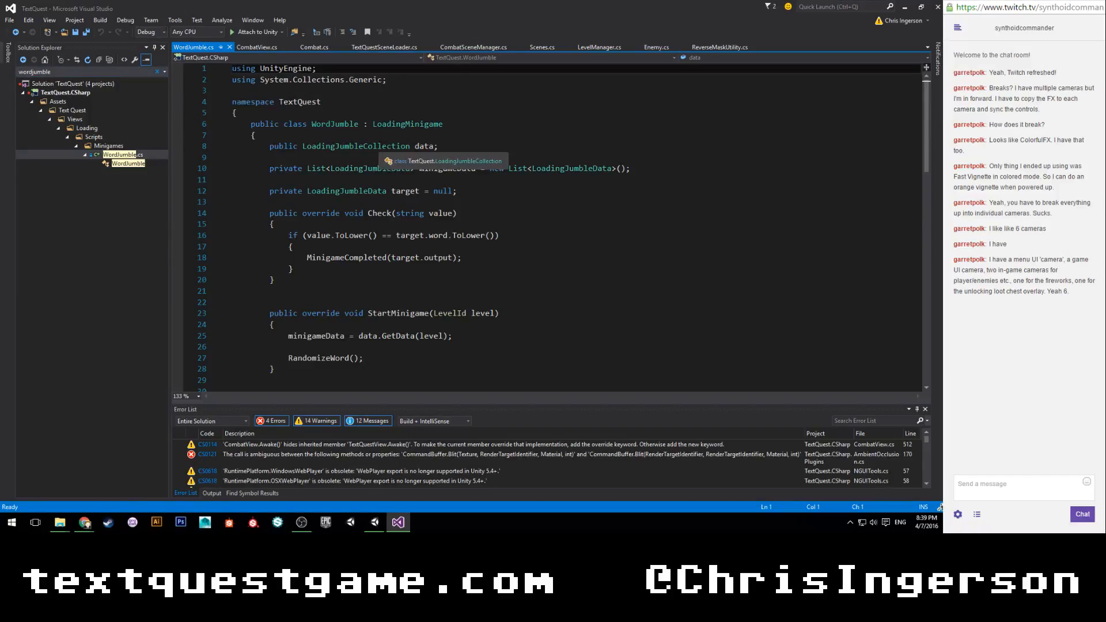
Clear the solution search, examine the target assignment in WordJumble.cs's RandomizeWord method, and return to Unity.
{"action": "left_click", "coordinate": [156, 71]}
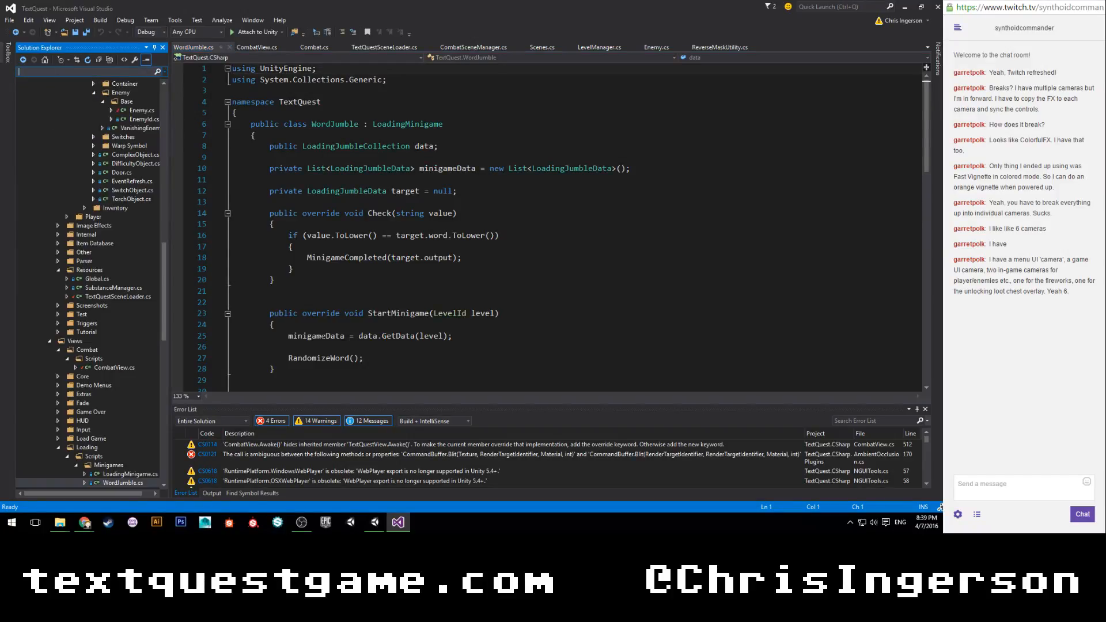
{"action": "left_click", "coordinate": [375, 522]}
{"action": "left_click", "coordinate": [398, 523]}
{"action": "scroll", "coordinate": [547, 230], "scroll_direction": "down", "scroll_amount": 7}
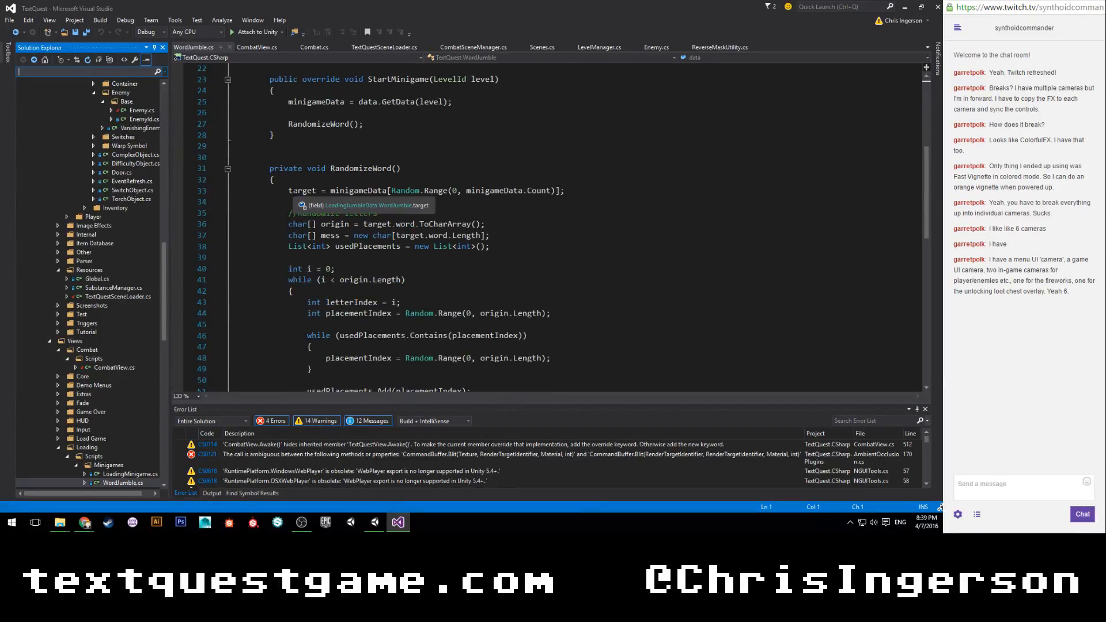
{"action": "left_click", "coordinate": [291, 191]}
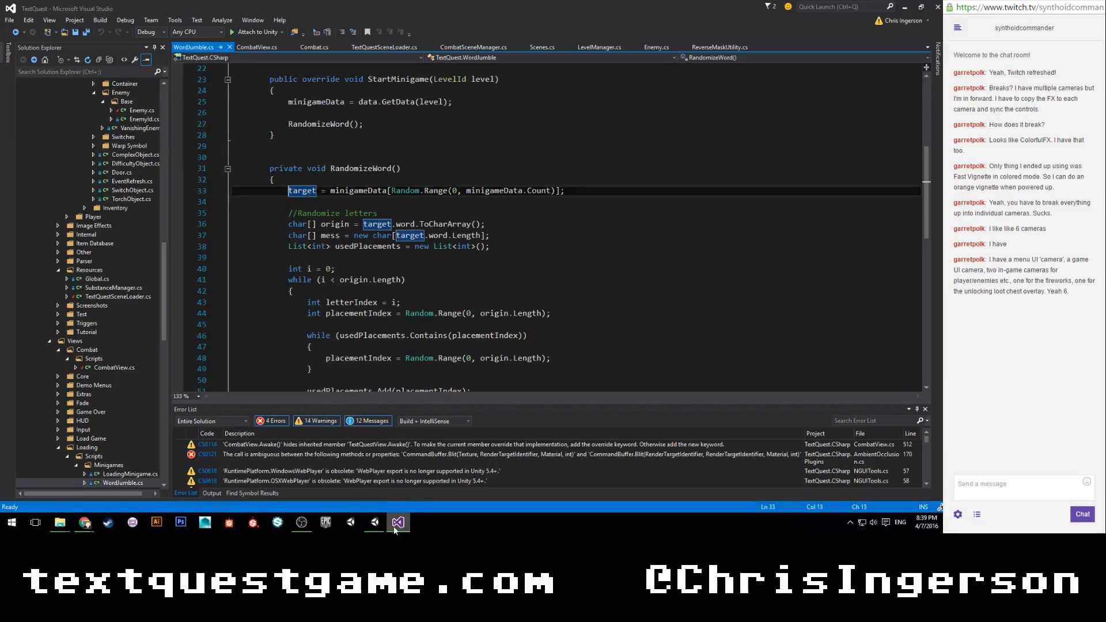
{"action": "left_click", "coordinate": [375, 523]}
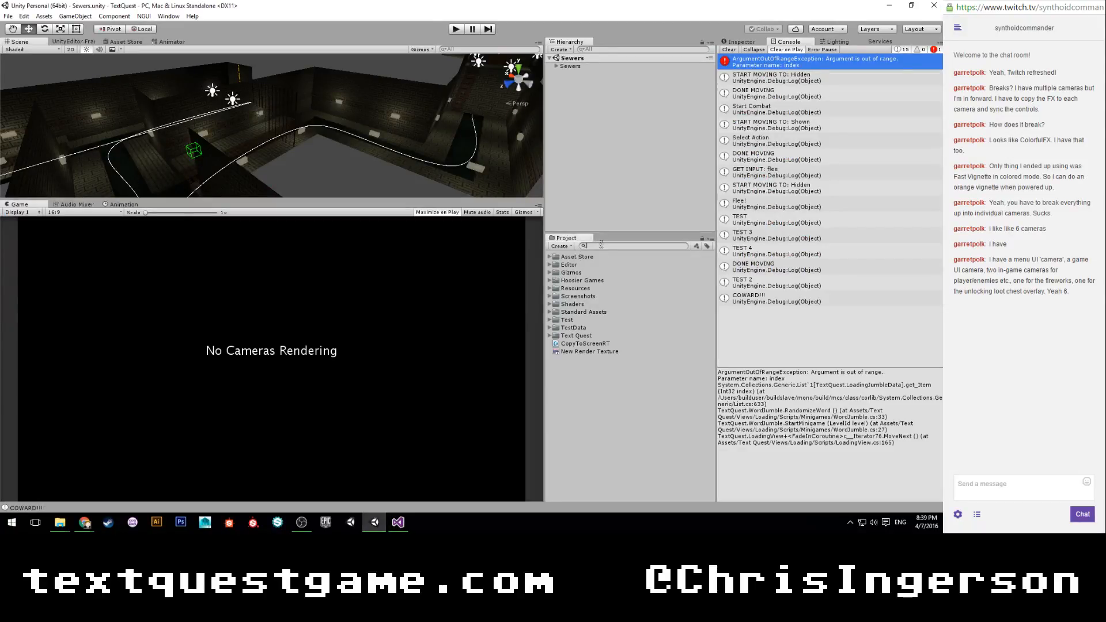
{"action": "type", "text": "word"}
{"action": "key", "text": "BackSpace"}
{"action": "key", "text": "BackSpace"}
{"action": "key", "text": "BackSpace"}
{"action": "key", "text": "BackSpace"}
Inspect the _UI prefab in the Resources folder, follow its view list to the View - Loading prefab, and expand that prefab's Minigames list.
{"action": "left_click", "coordinate": [555, 291]}
{"action": "left_click", "coordinate": [551, 288]}
{"action": "left_click", "coordinate": [569, 320]}
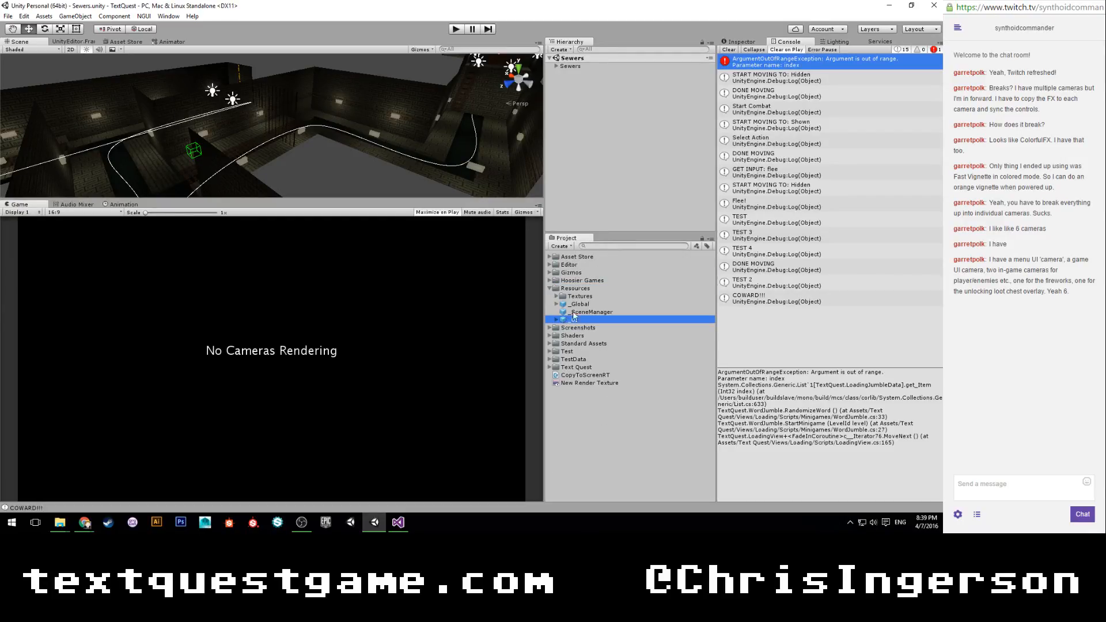
{"action": "left_click", "coordinate": [741, 43]}
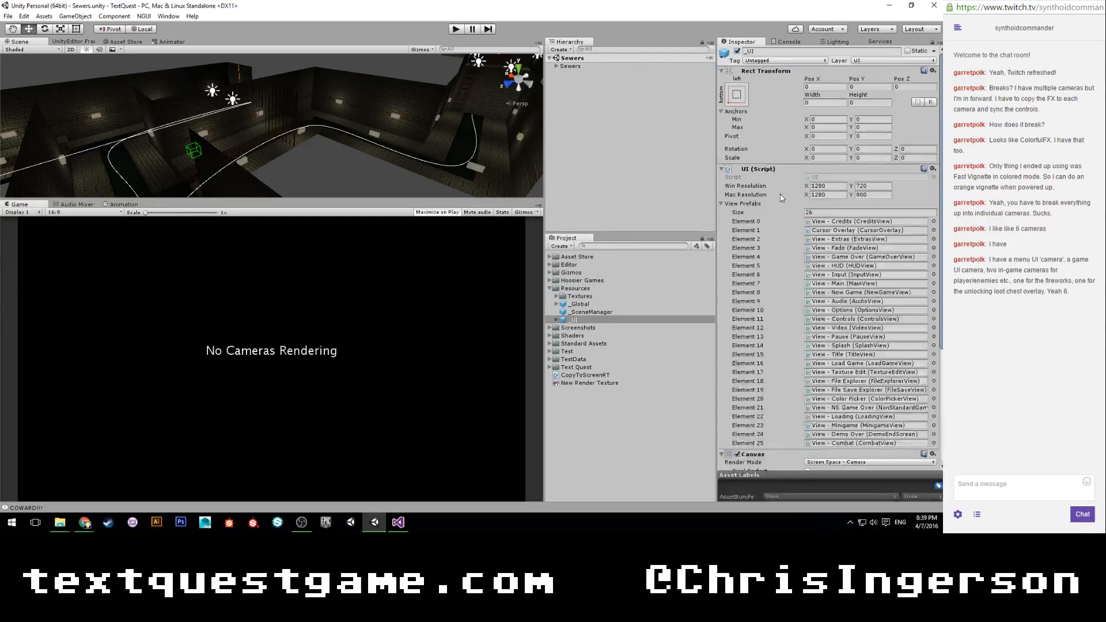
{"action": "left_click", "coordinate": [840, 369]}
{"action": "left_click", "coordinate": [849, 416]}
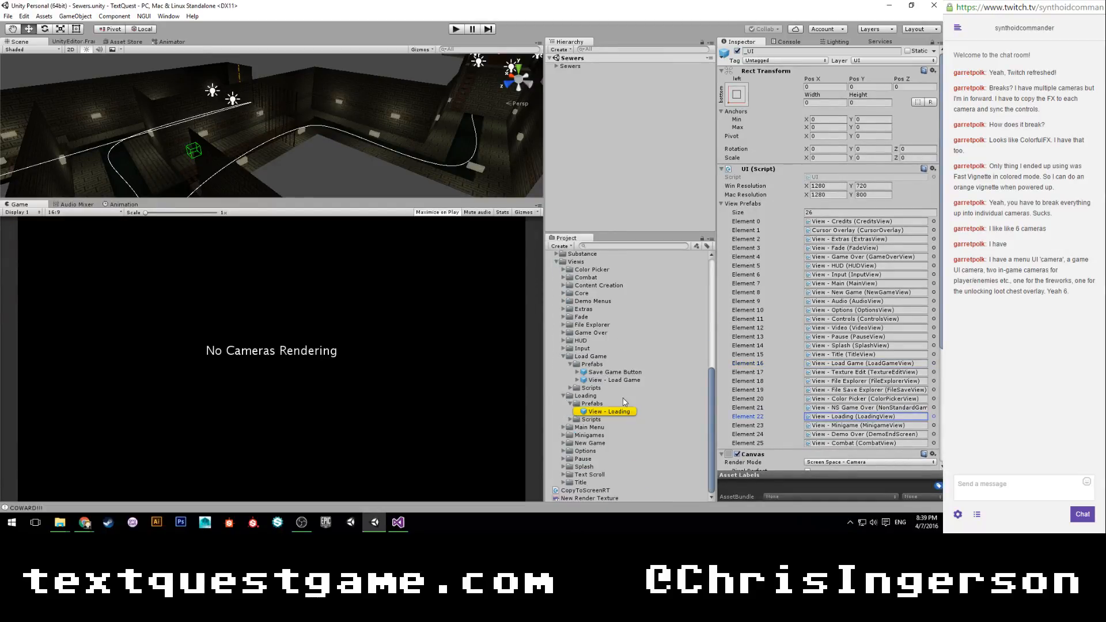
{"action": "left_click", "coordinate": [614, 412]}
{"action": "left_click", "coordinate": [729, 286]}
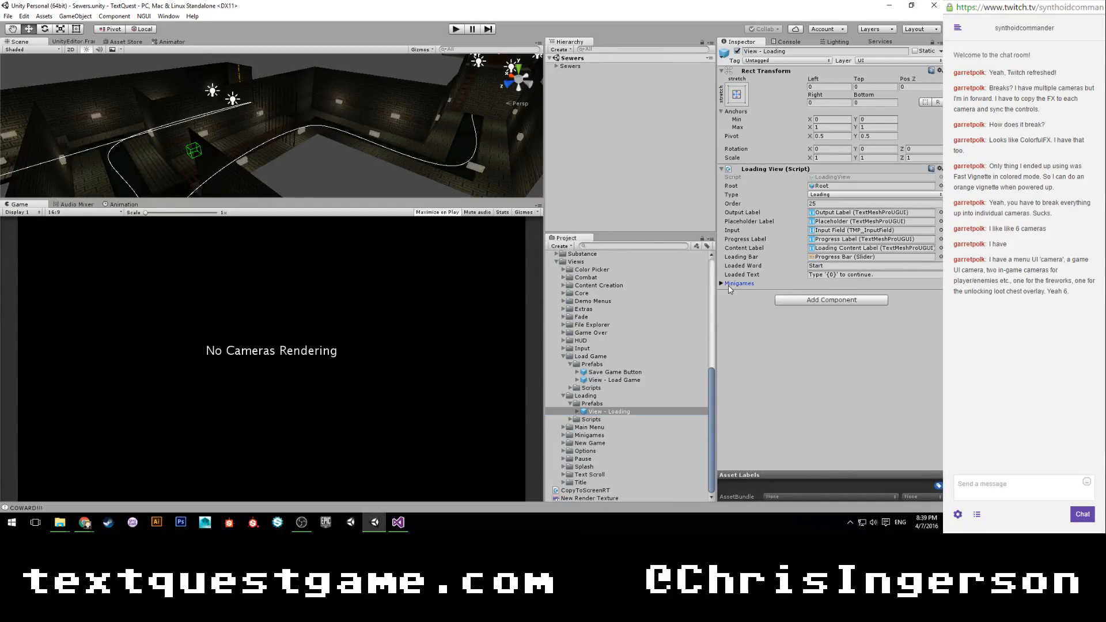
Open the Jumble minigame's Loading Jumble Collection asset and examine its CastleQuarters and CastleSewers entries.
{"action": "double_click", "coordinate": [823, 302]}
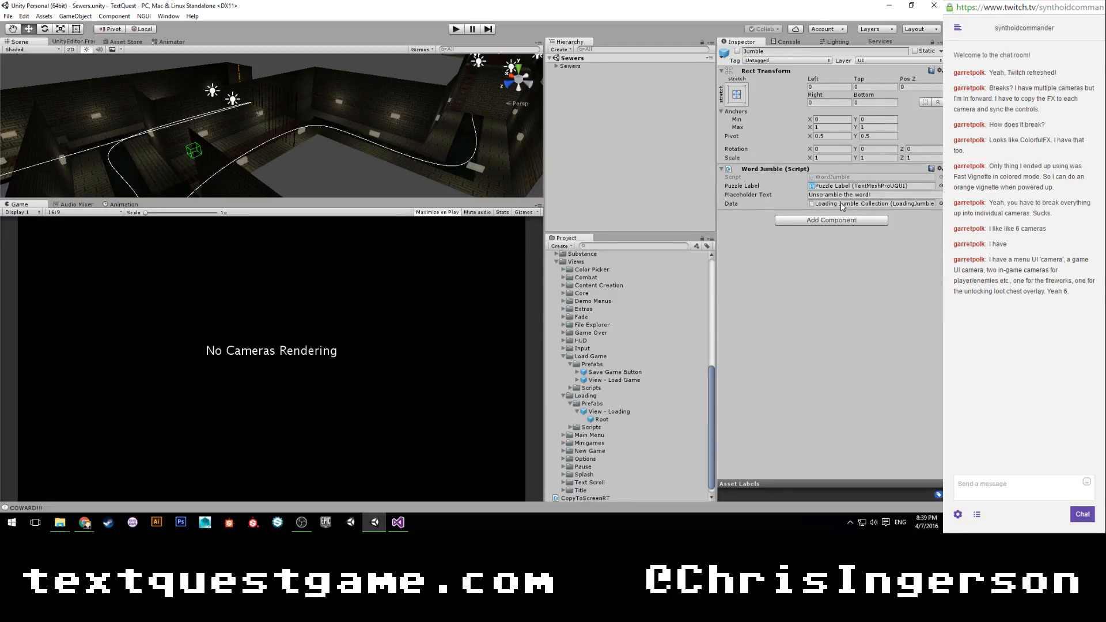
{"action": "left_click", "coordinate": [841, 203]}
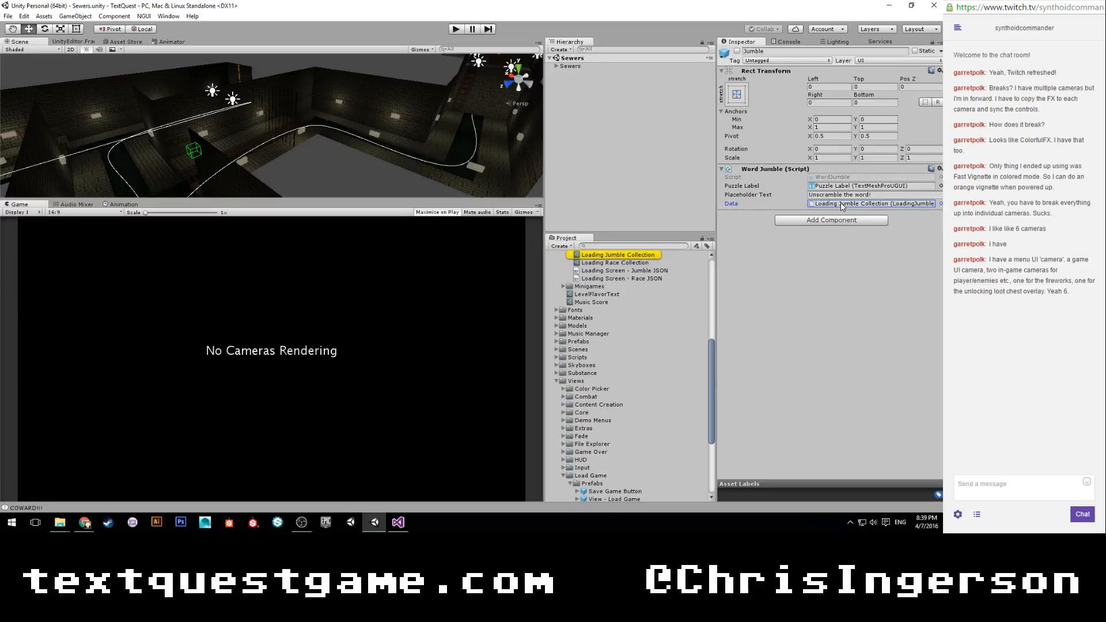
{"action": "left_click", "coordinate": [629, 255]}
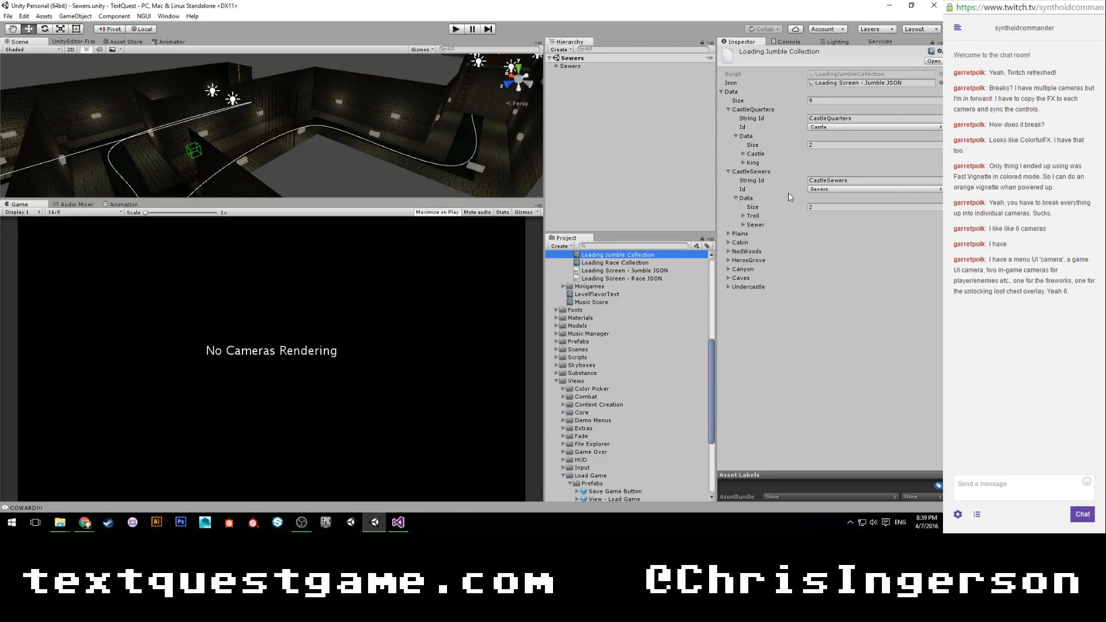
In Enemy.cs, add the arguments 2f, 2f, false to the LoadScene call in HitDelay and save the script.
{"action": "left_click", "coordinate": [398, 525]}
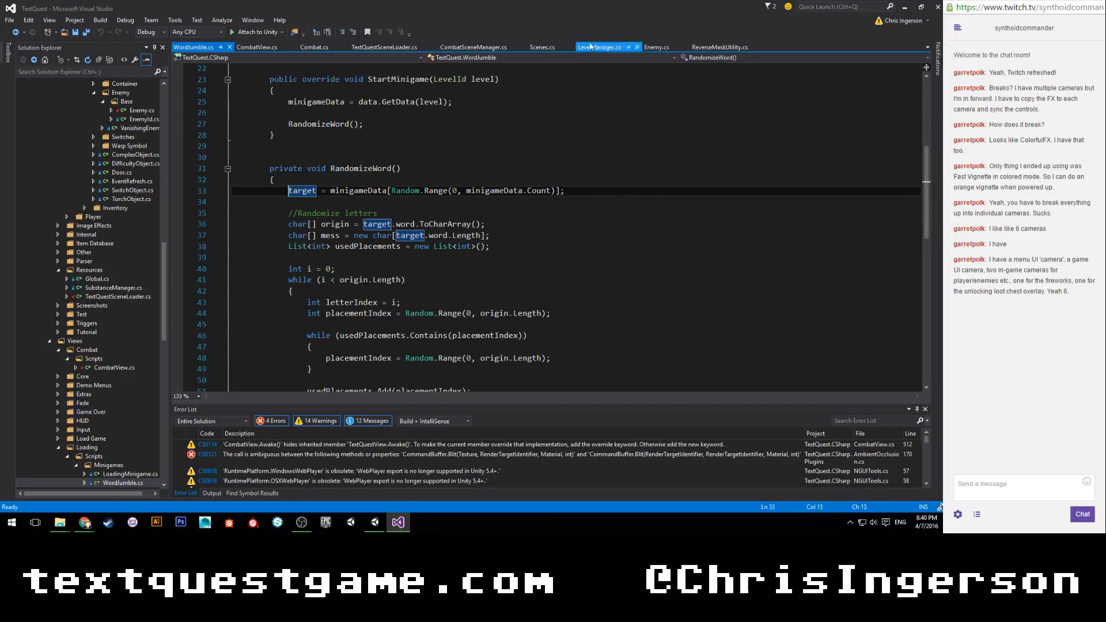
{"action": "left_click", "coordinate": [656, 47]}
{"action": "key", "text": "Left"}
{"action": "key", "text": "Left"}
{"action": "type", "text": ", "}
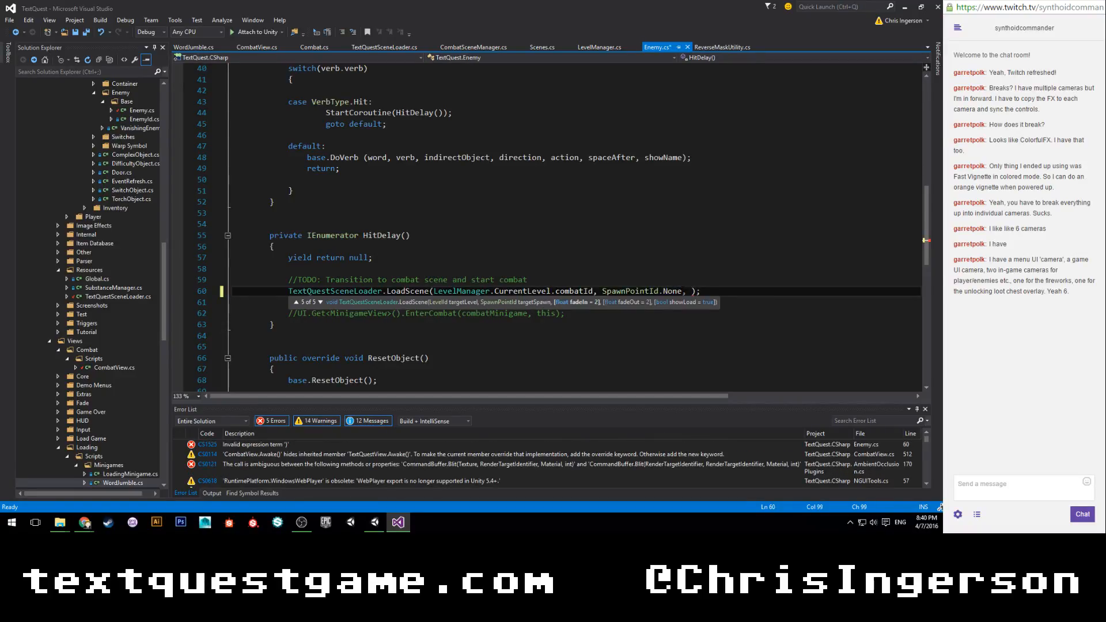
{"action": "type", "text": "2f, 2f, "}
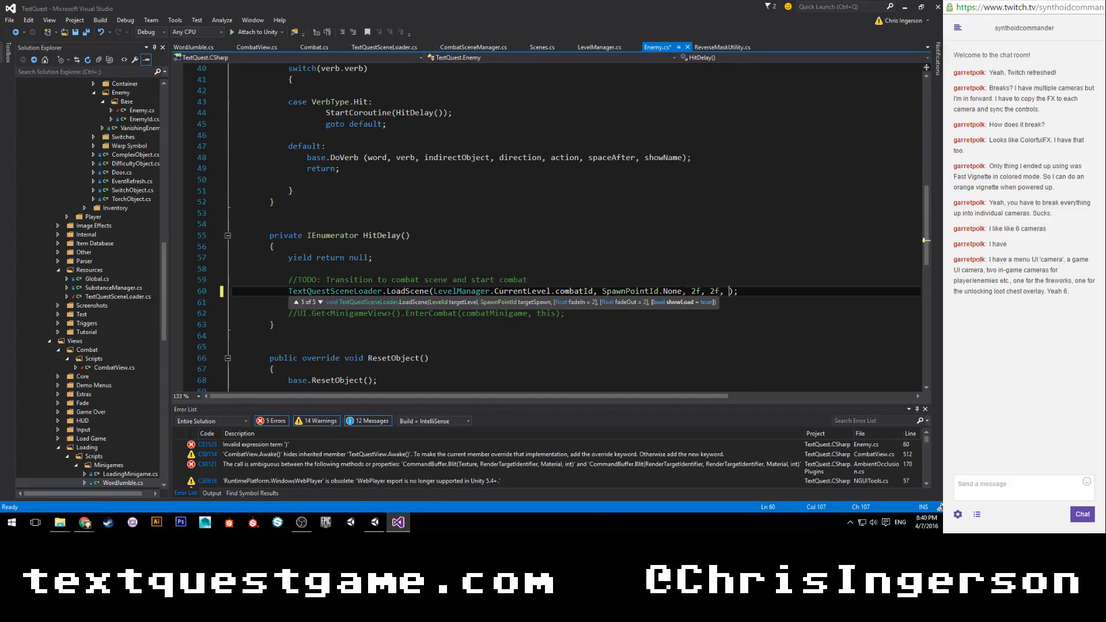
{"action": "type", "text": "false"}
{"action": "key", "text": "ctrl+s"}
{"action": "key", "text": "End"}
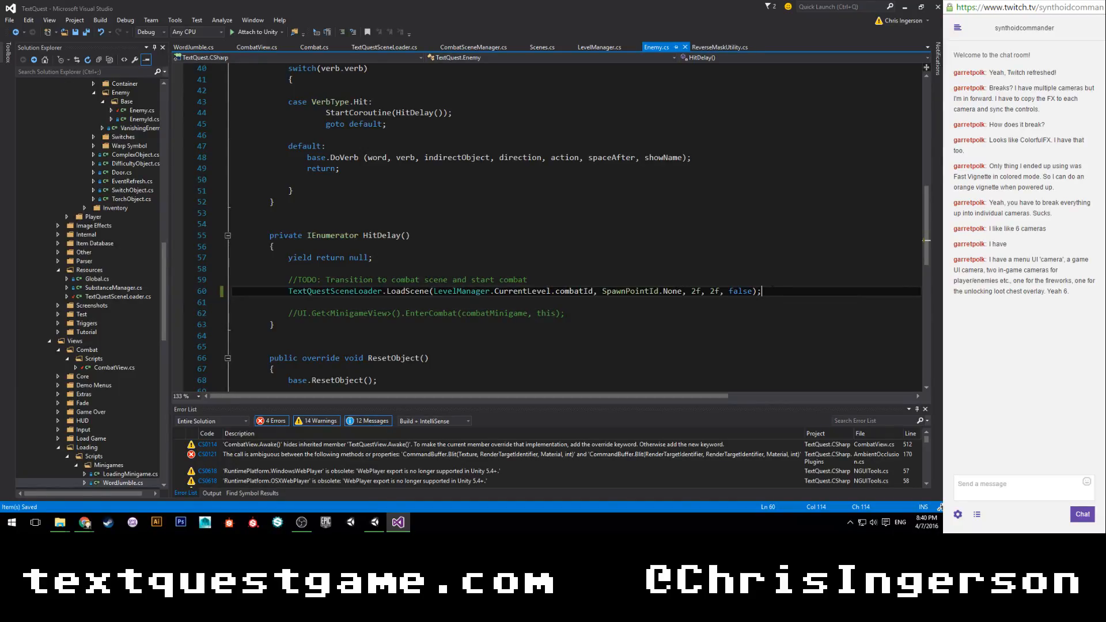
Play the Sewers scene in Unity, hit the troll to check the transition into combat, and stop the game.
{"action": "left_click", "coordinate": [377, 521]}
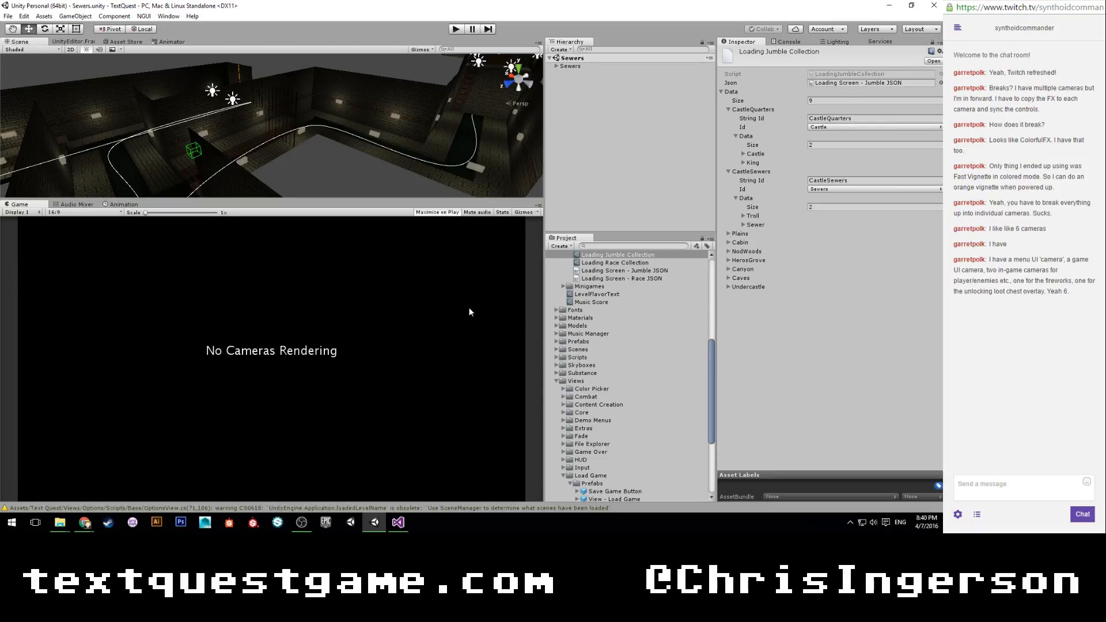
{"action": "left_click", "coordinate": [451, 31]}
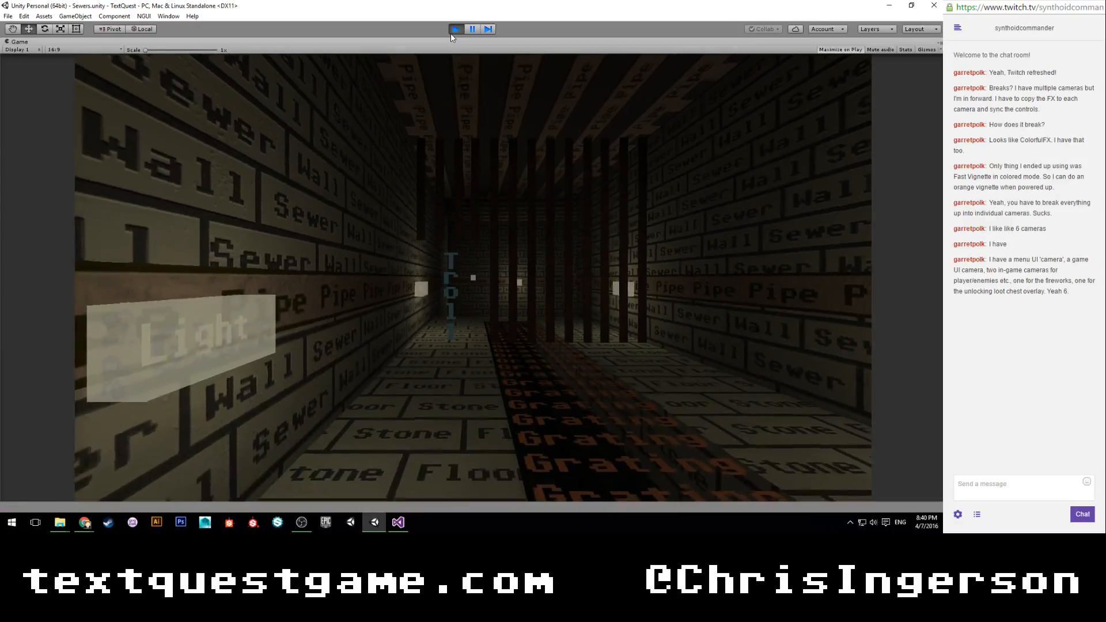
{"action": "type", "text": "hi"}
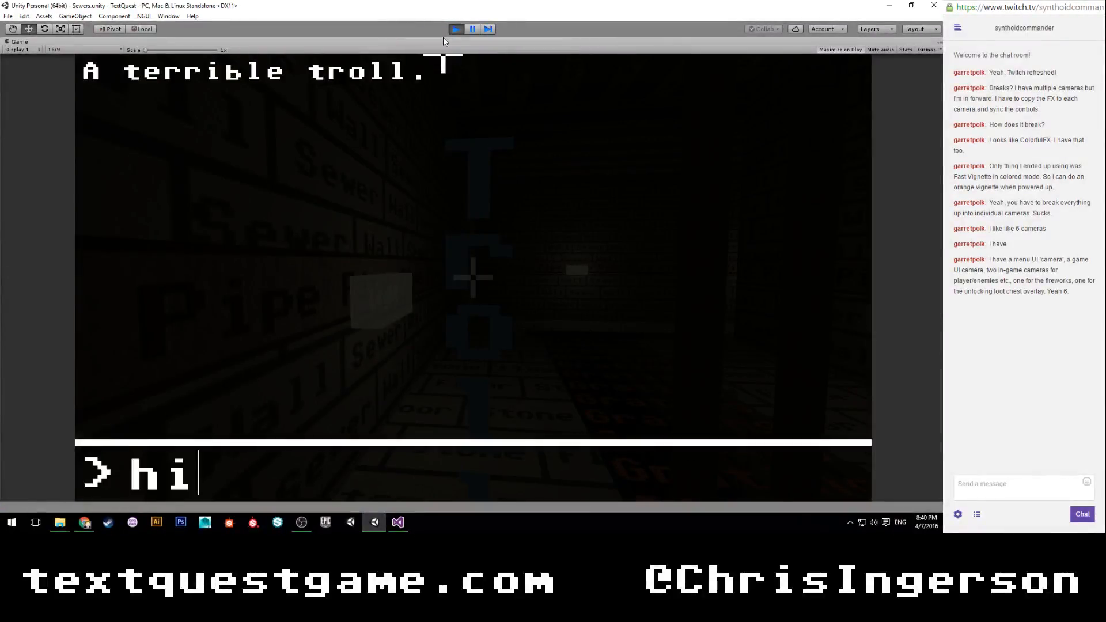
{"action": "key", "text": "Return"}
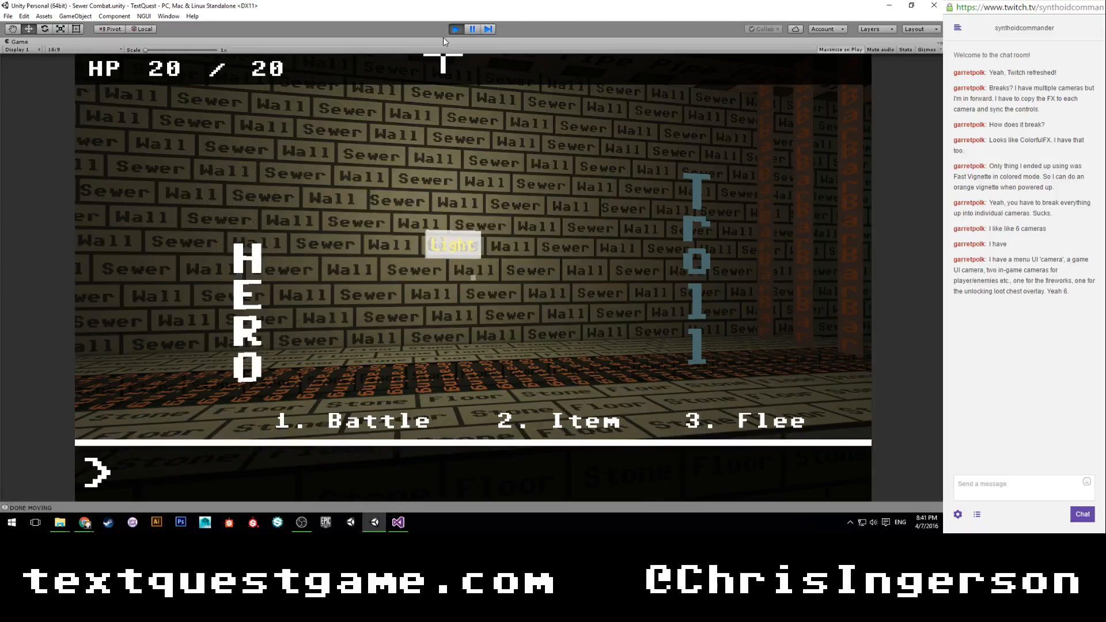
{"action": "key", "text": "ctrl+p"}
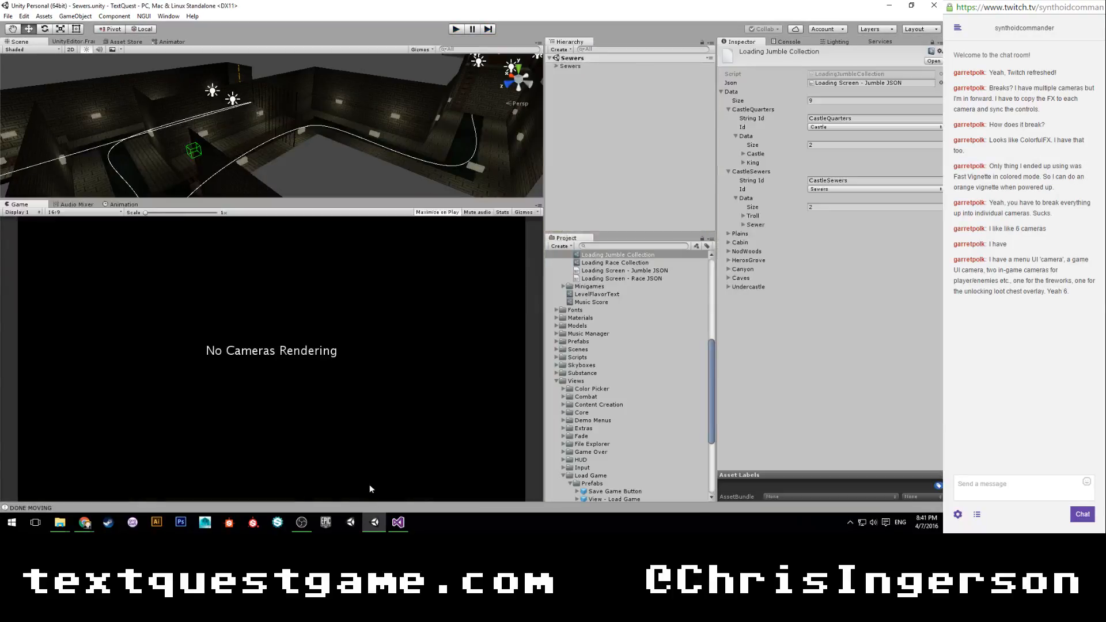
In Combat.cs, add the arguments 2f, 2f, false to the LoadScene call in EndCombat.
{"action": "left_click", "coordinate": [398, 522]}
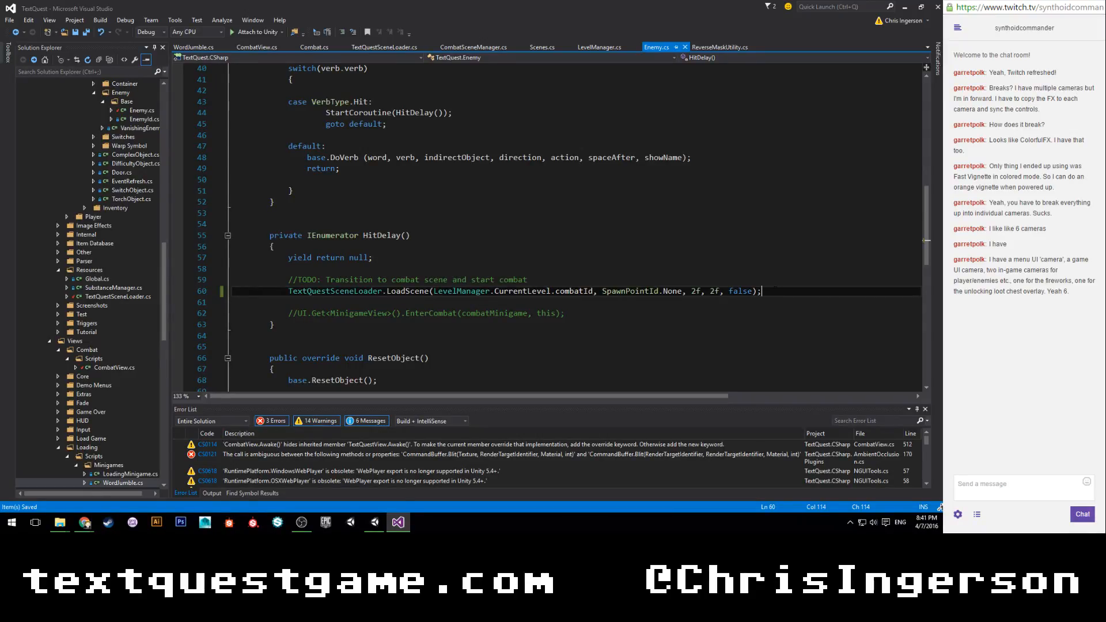
{"action": "left_click_drag", "start_coordinate": [761, 290], "coordinate": [293, 292]}
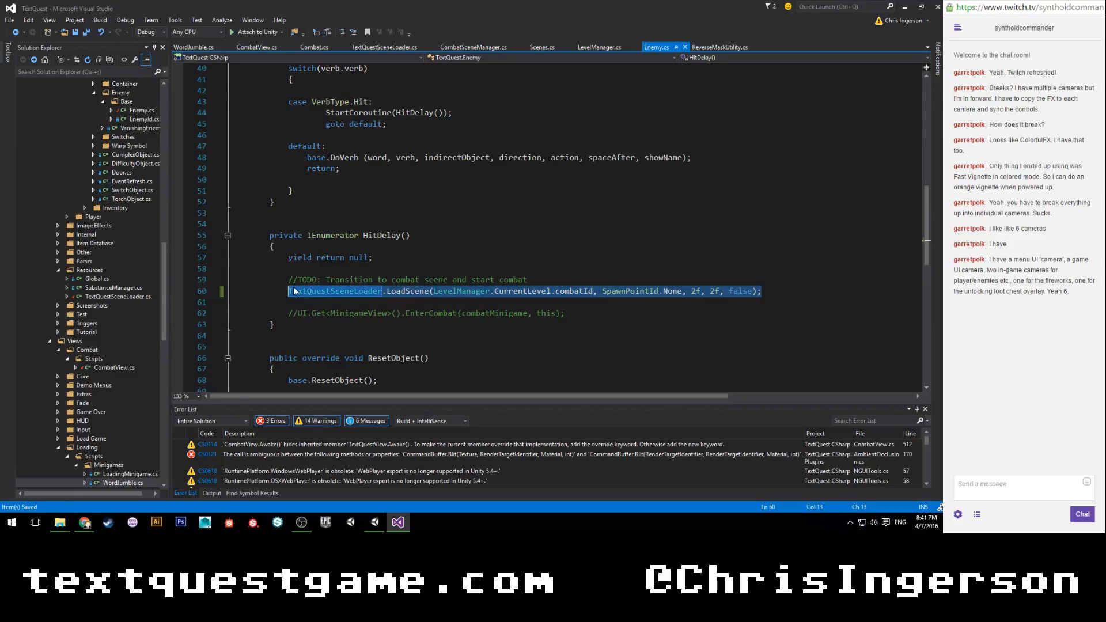
{"action": "left_click", "coordinate": [302, 47]}
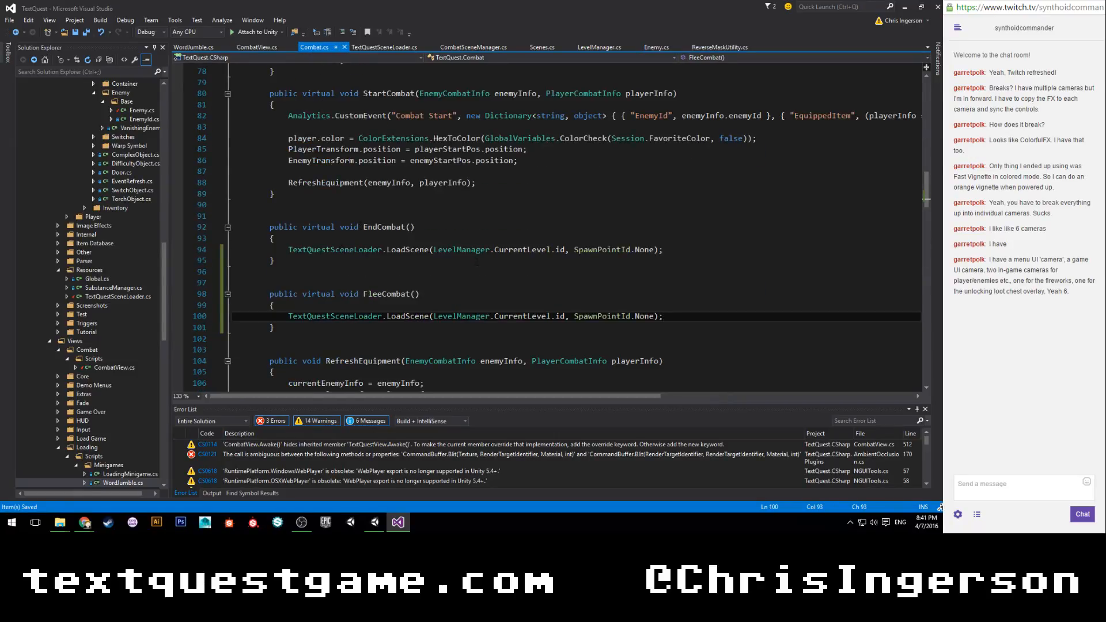
{"action": "left_click", "coordinate": [654, 250]}
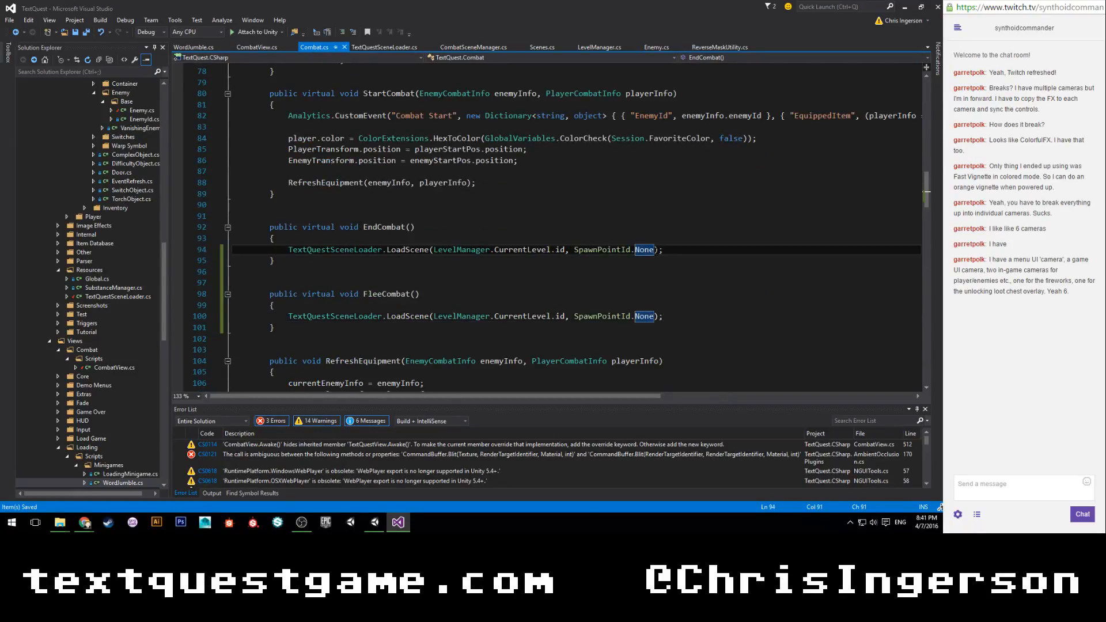
{"action": "type", "text": ", 2f"}
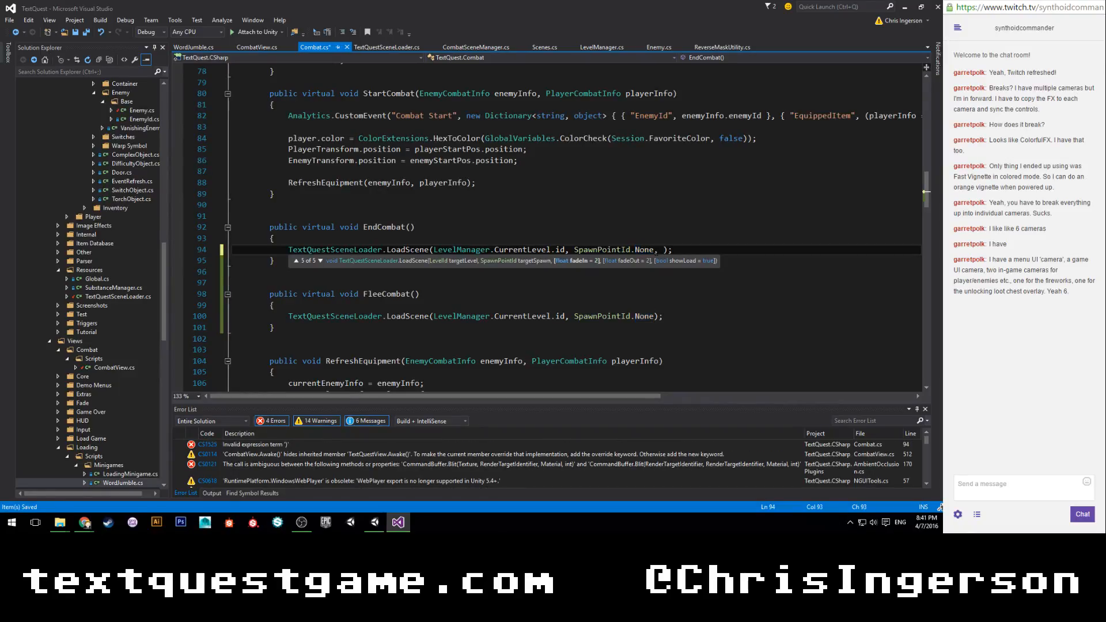
{"action": "type", "text": ", 2f, "}
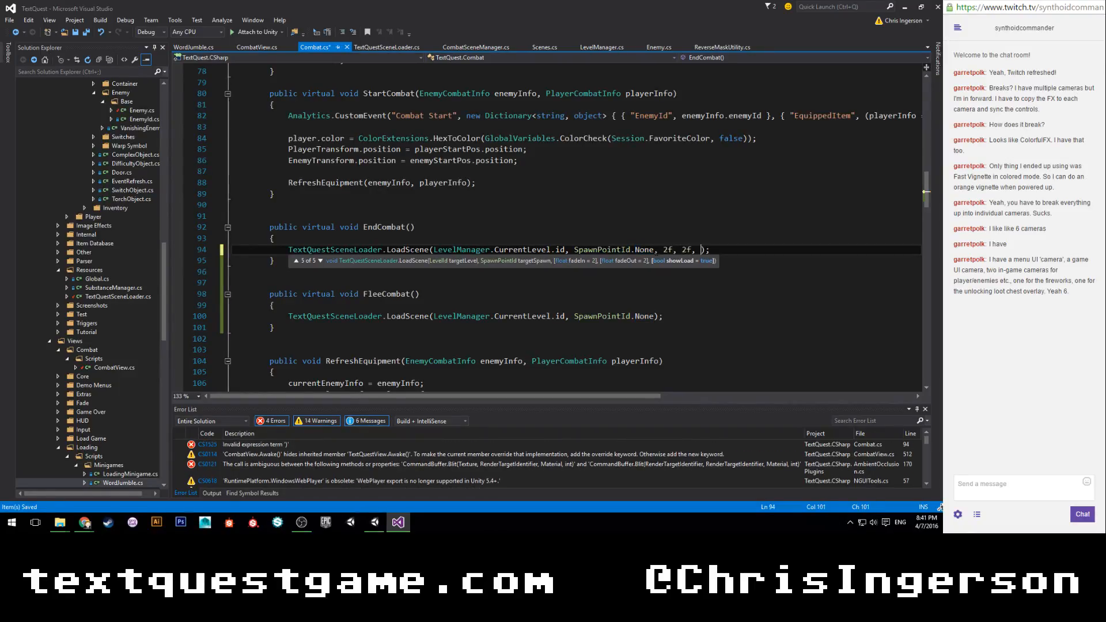
{"action": "type", "text": "false"}
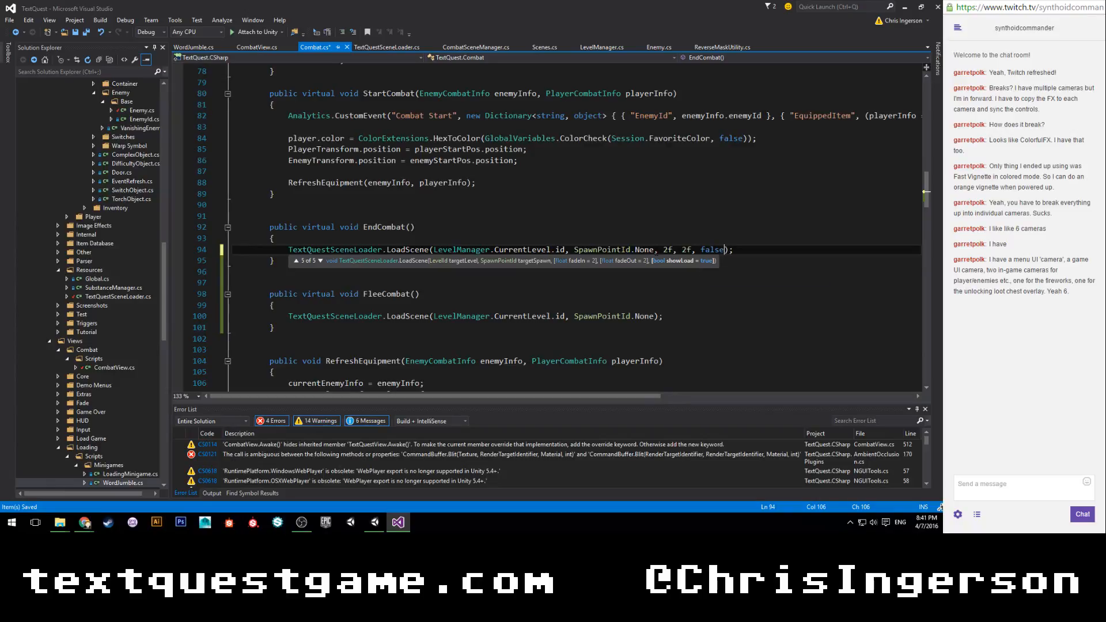
In Combat.cs, copy the arguments 2f, 2f, false from EndCombat's LoadScene call into the LoadScene call in FleeCombat.
{"action": "left_click_drag", "start_coordinate": [655, 250], "coordinate": [724, 250]}
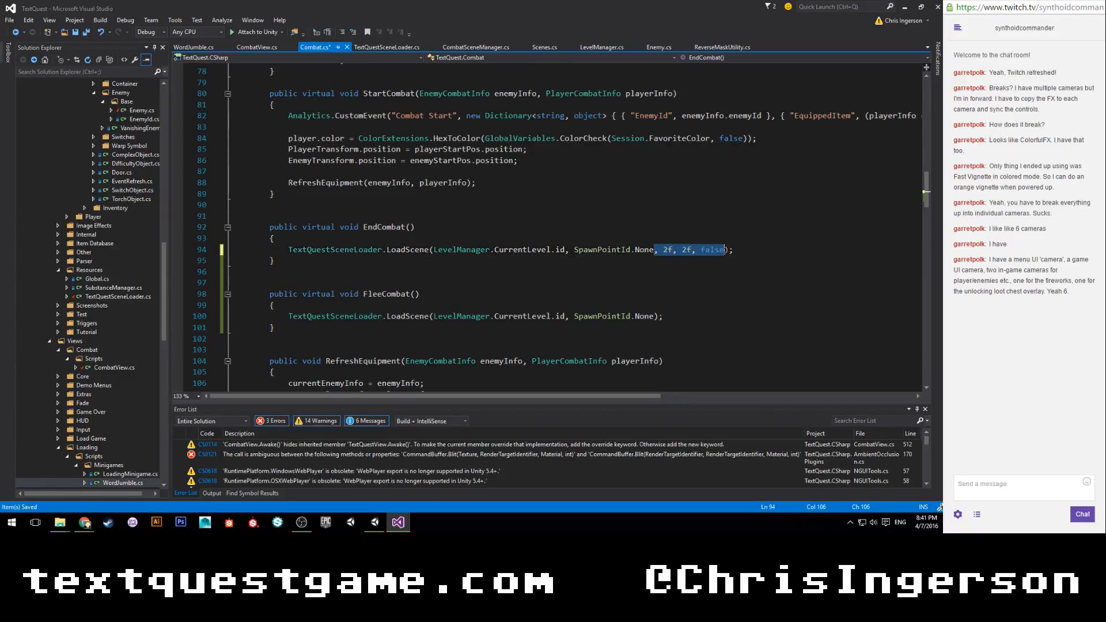
{"action": "key", "text": "ctrl+c"}
{"action": "left_click", "coordinate": [654, 316]}
{"action": "key", "text": "ctrl+v"}
{"action": "left_click", "coordinate": [730, 306]}
Switch to Unity and add the Screenshot Tool script to the UI Camera of the _UI prefab in Resources.
{"action": "left_click", "coordinate": [370, 526]}
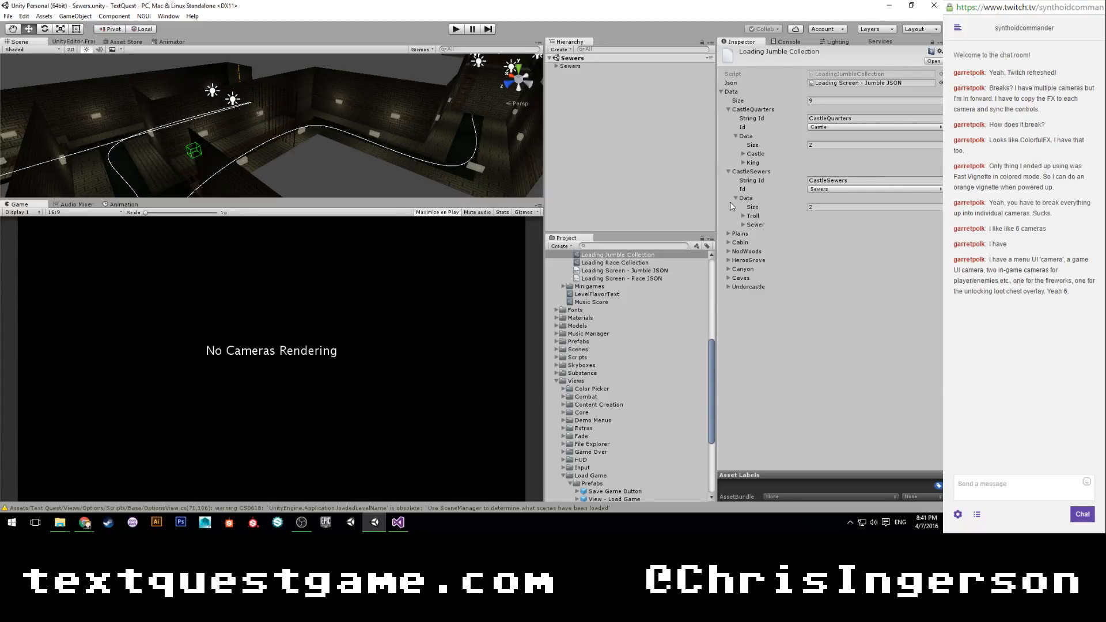
{"action": "left_click", "coordinate": [729, 172]}
{"action": "left_click", "coordinate": [729, 109]}
{"action": "left_click", "coordinate": [721, 92]}
{"action": "scroll", "coordinate": [638, 329], "scroll_direction": "up", "scroll_amount": 3}
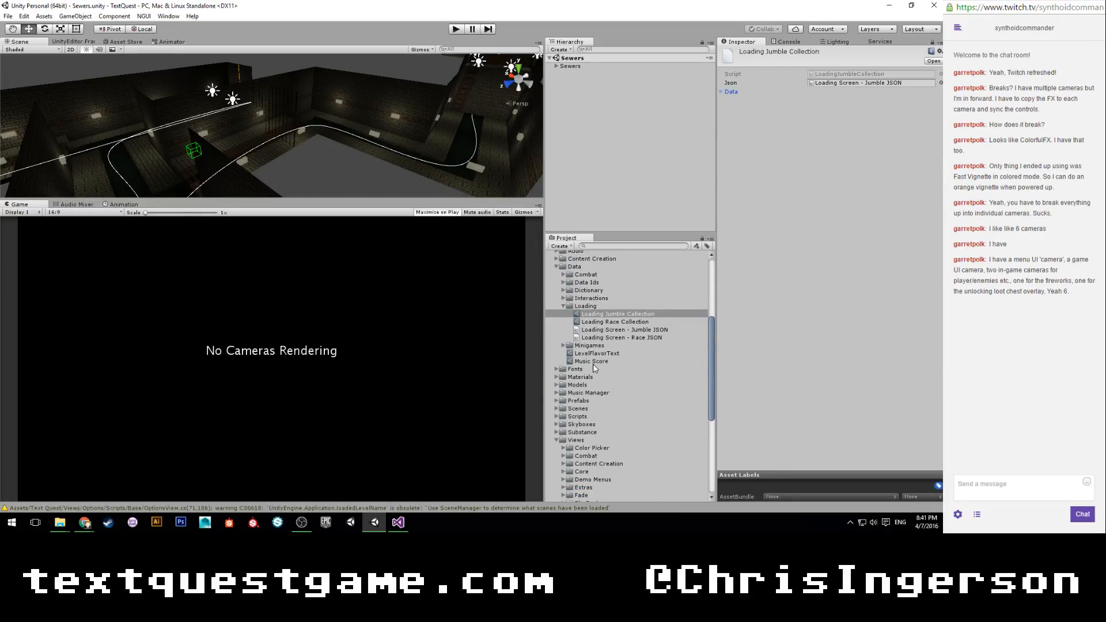
{"action": "scroll", "coordinate": [596, 369], "scroll_direction": "up", "scroll_amount": 7}
{"action": "left_click", "coordinate": [575, 320]}
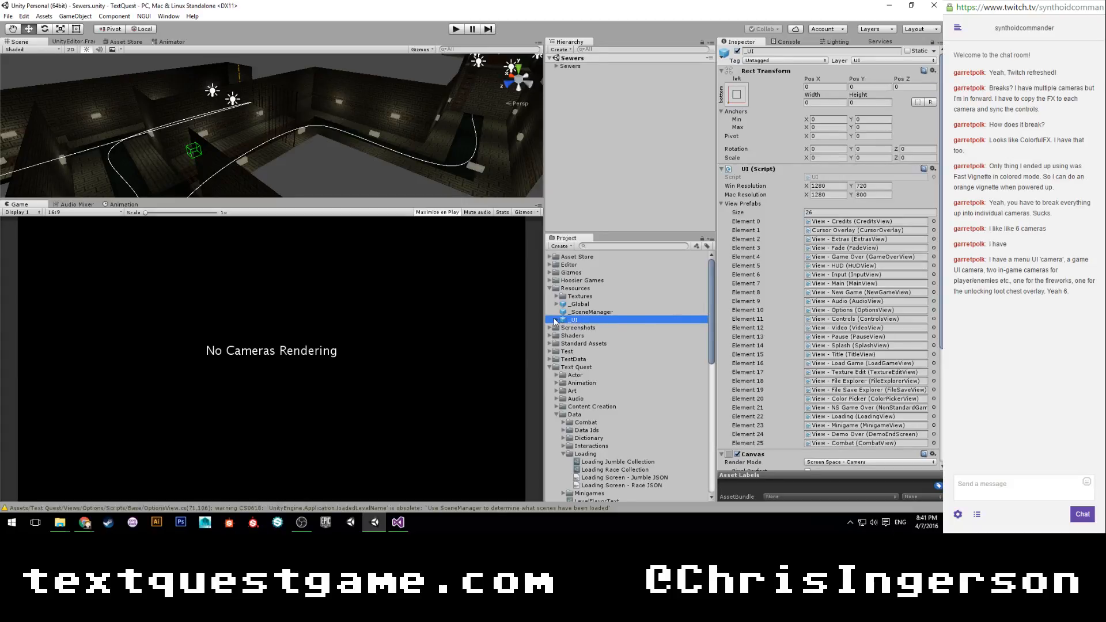
{"action": "left_click", "coordinate": [556, 320]}
{"action": "left_click", "coordinate": [587, 328]}
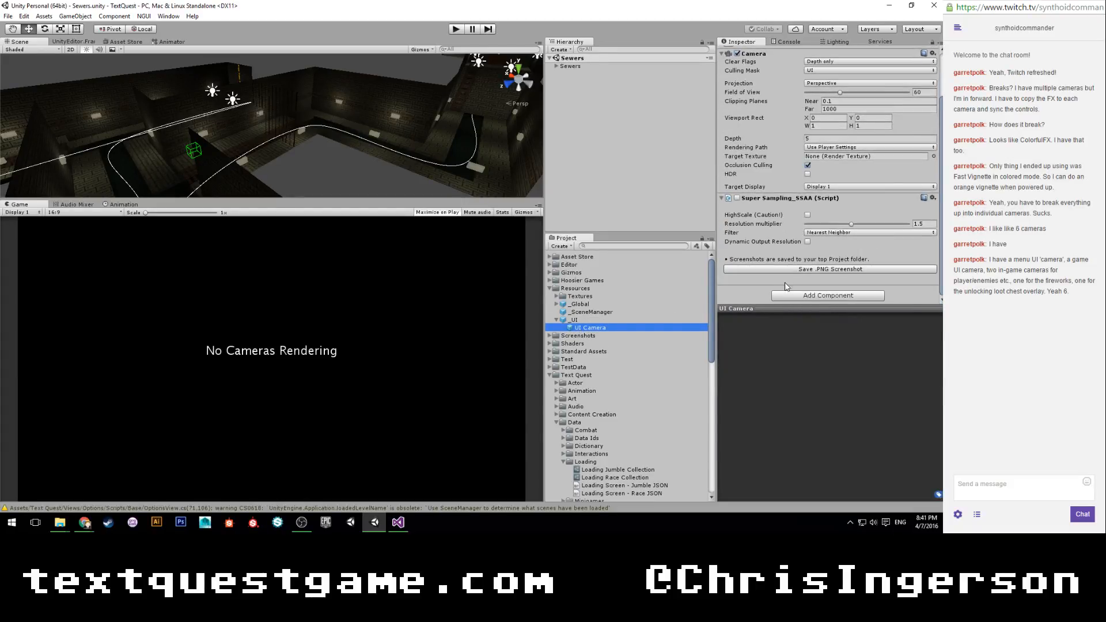
{"action": "left_click", "coordinate": [800, 295]}
{"action": "left_click", "coordinate": [806, 442]}
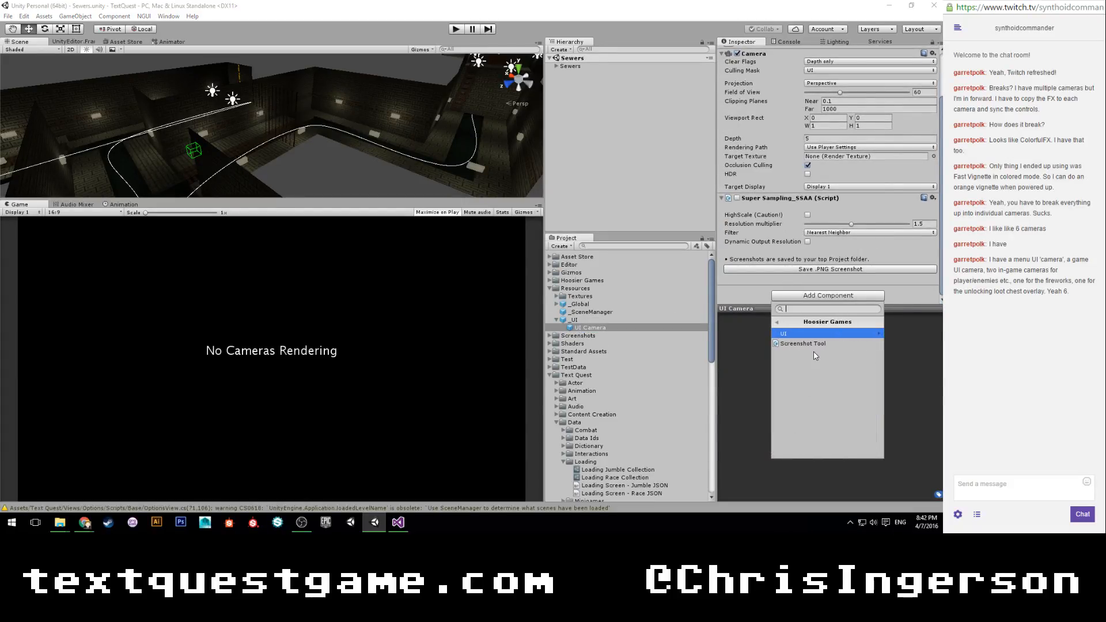
{"action": "left_click", "coordinate": [803, 344]}
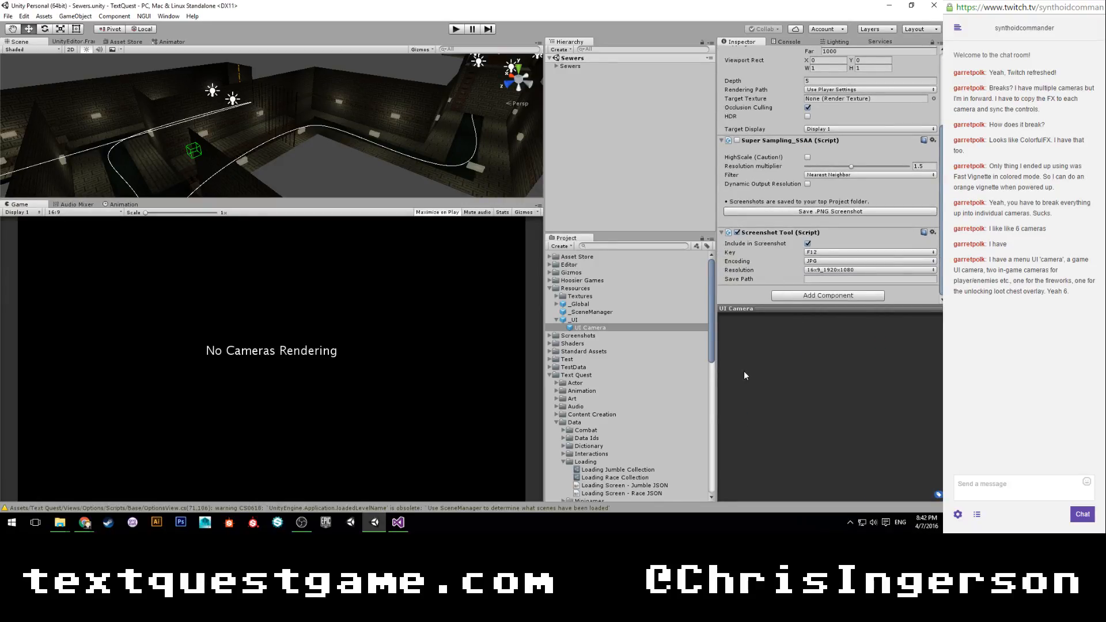
Open the Sewer Combat scene from Scenes > Intro > Sewers and display the Battle Camera's components.
{"action": "scroll", "coordinate": [610, 379], "scroll_direction": "down", "scroll_amount": 5}
{"action": "scroll", "coordinate": [610, 378], "scroll_direction": "down", "scroll_amount": 6}
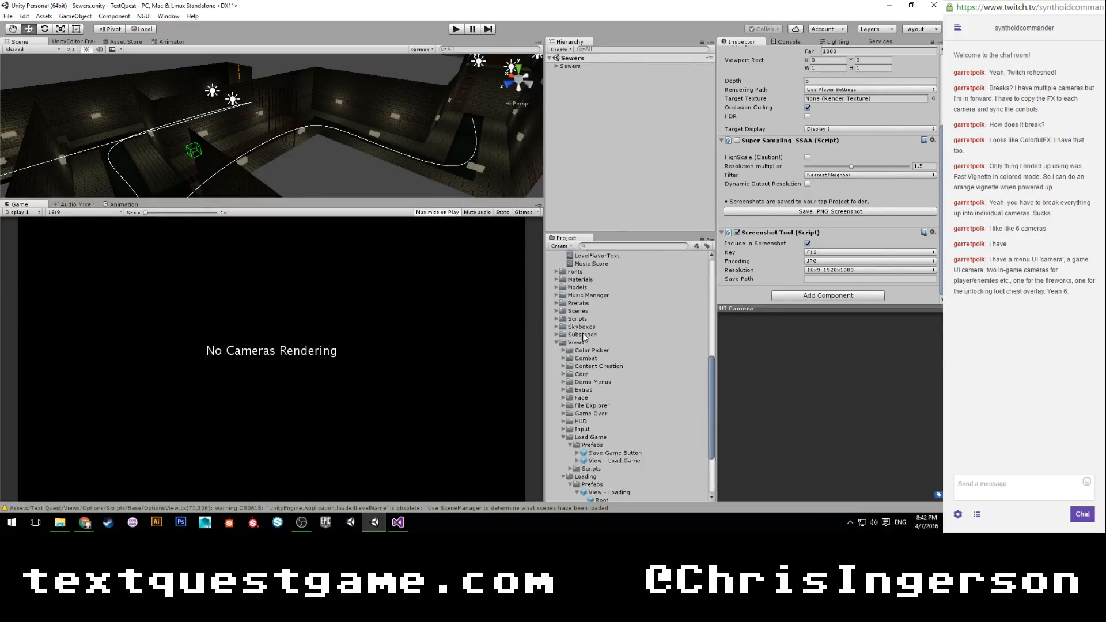
{"action": "scroll", "coordinate": [571, 343], "scroll_direction": "up", "scroll_amount": 1}
{"action": "left_click", "coordinate": [556, 340]}
{"action": "left_click", "coordinate": [563, 357]}
{"action": "left_click", "coordinate": [570, 372]}
{"action": "double_click", "coordinate": [596, 403]}
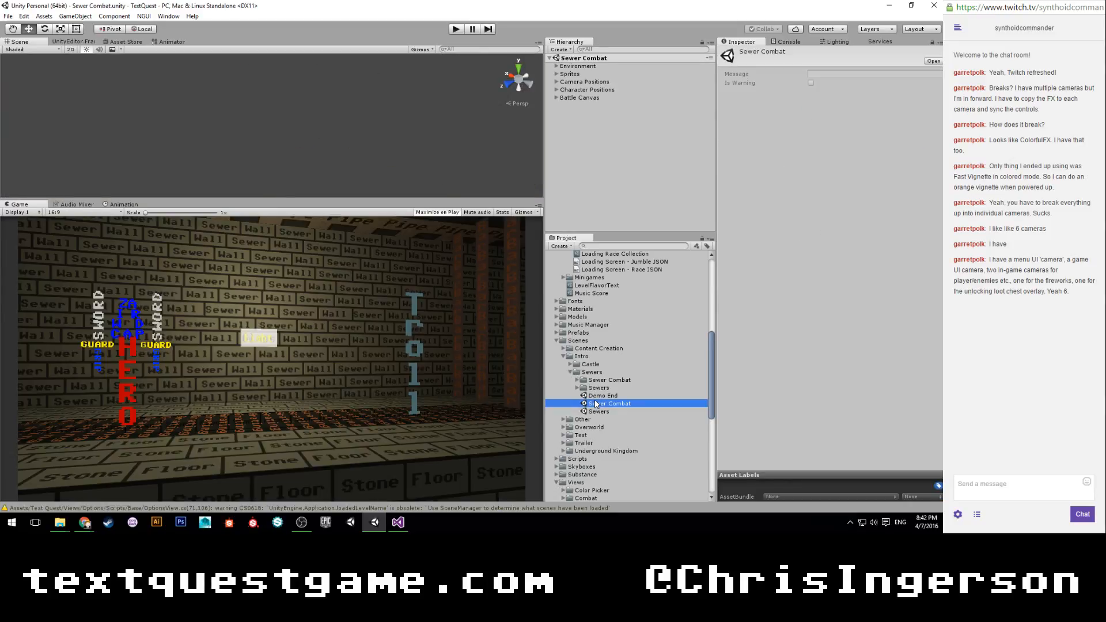
{"action": "left_click", "coordinate": [557, 82]}
{"action": "left_click", "coordinate": [568, 90]}
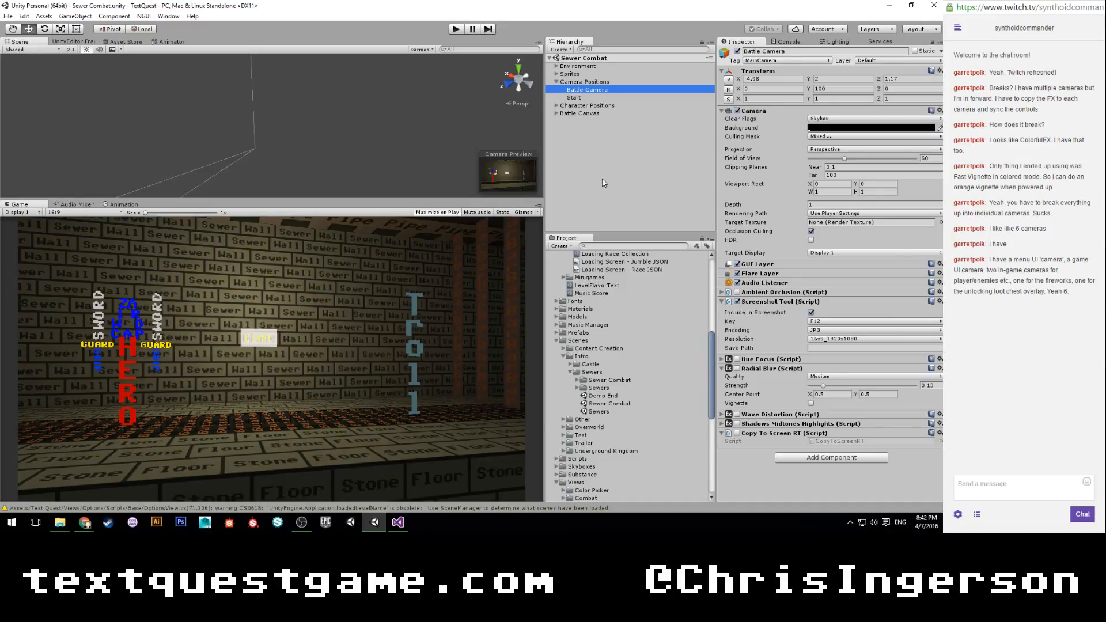
Play the Sewer Combat scene, take an in-game screenshot, and view the image in the Screenshots folder.
{"action": "left_click", "coordinate": [455, 29]}
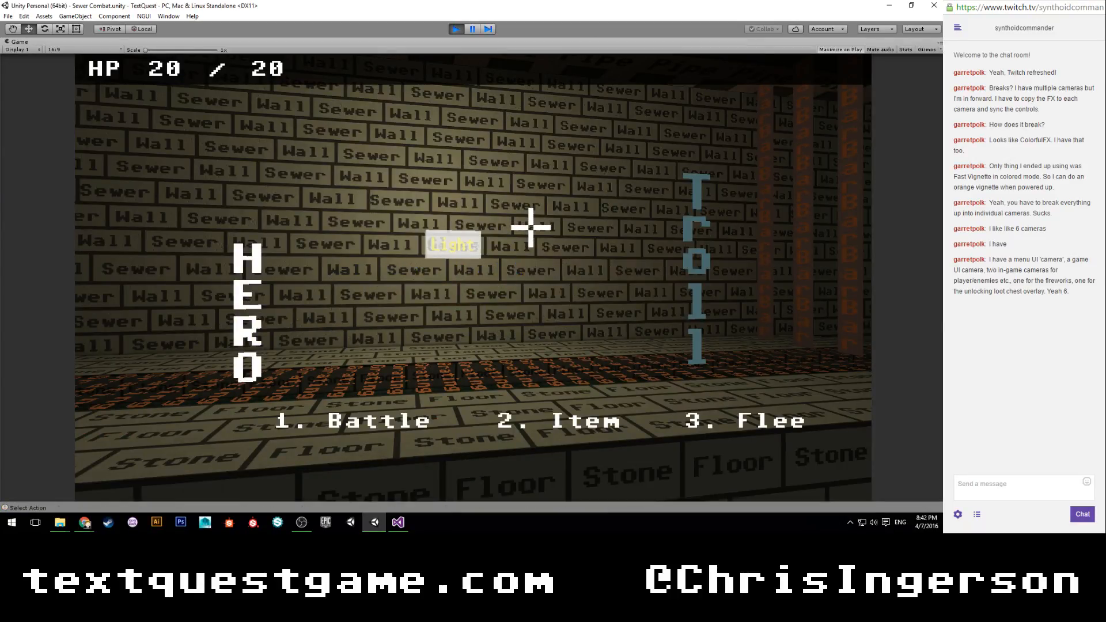
{"action": "left_click", "coordinate": [472, 29]}
{"action": "left_click", "coordinate": [60, 522]}
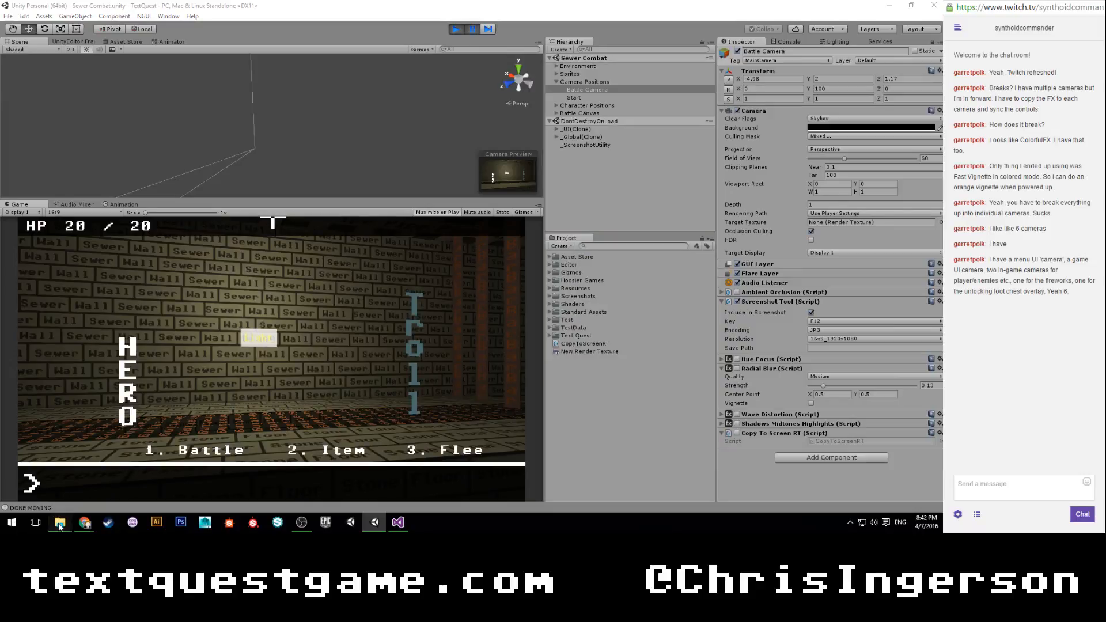
{"action": "left_click", "coordinate": [80, 481]}
{"action": "double_click", "coordinate": [461, 316]}
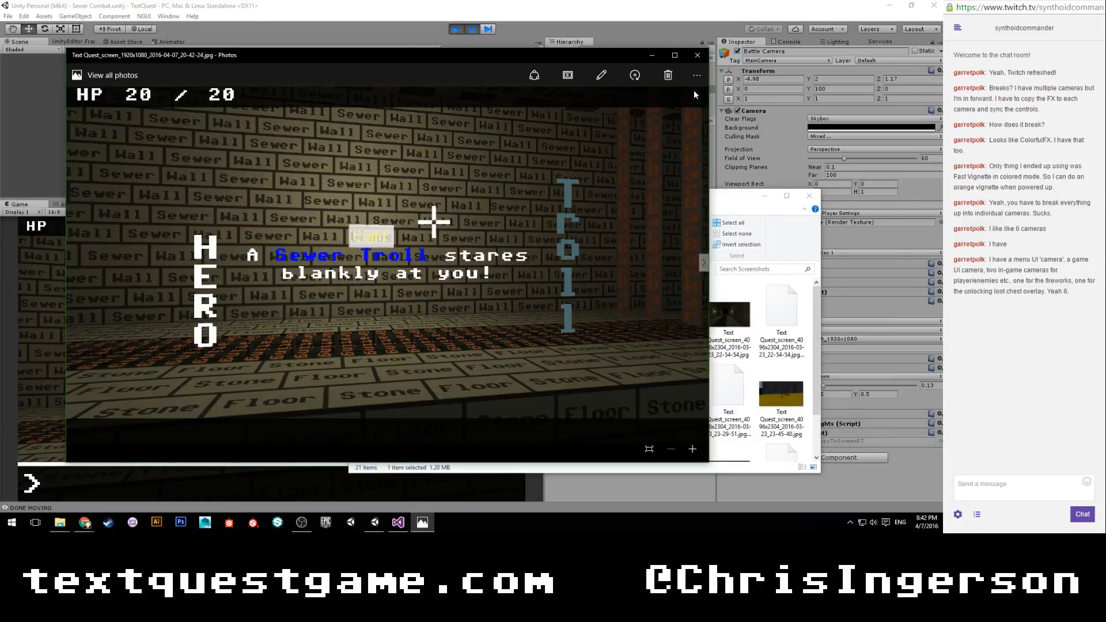
{"action": "left_click", "coordinate": [701, 59]}
{"action": "left_click", "coordinate": [860, 485]}
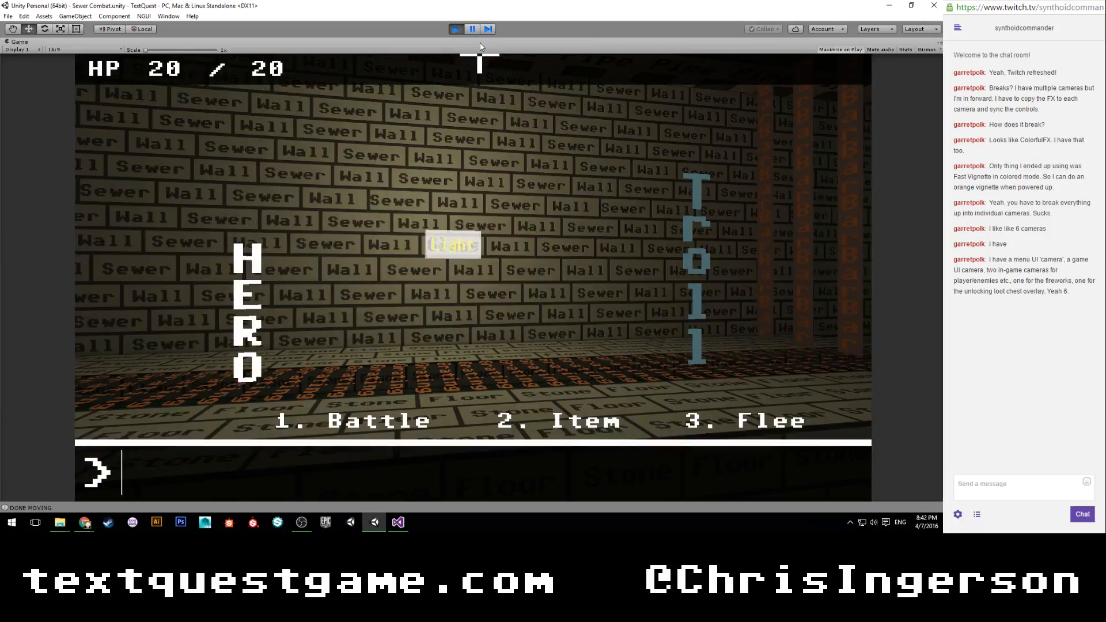
Turn off Include in Screenshot on the running game's UI Camera and take another in-game screenshot.
{"action": "left_click", "coordinate": [472, 29]}
{"action": "left_click", "coordinate": [557, 129]}
{"action": "left_click", "coordinate": [587, 137]}
{"action": "left_click", "coordinate": [582, 144]}
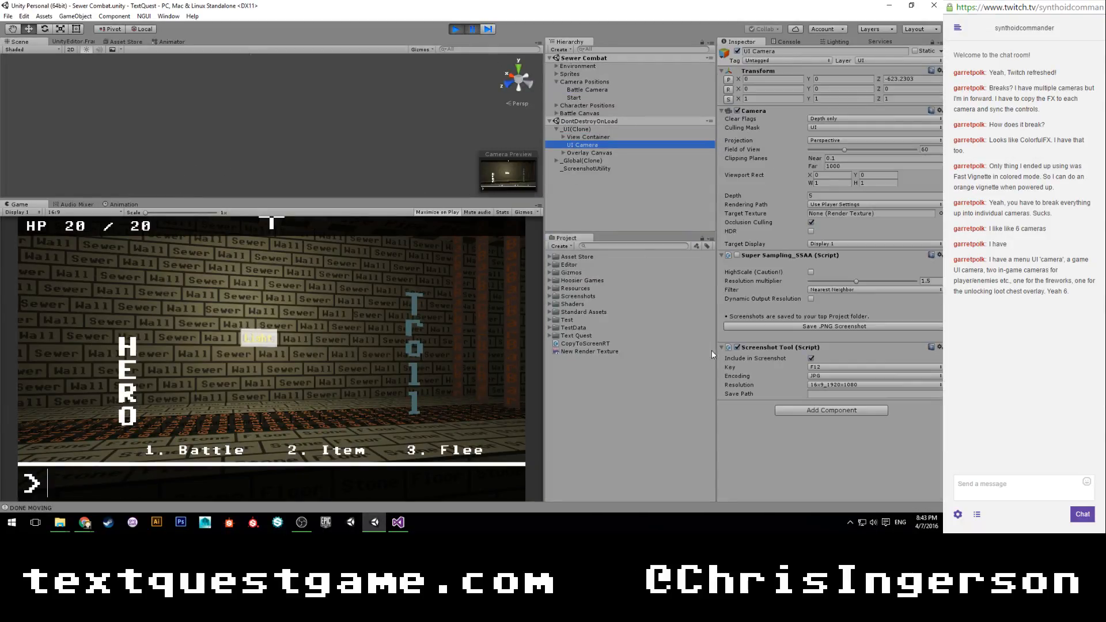
{"action": "left_click", "coordinate": [811, 359]}
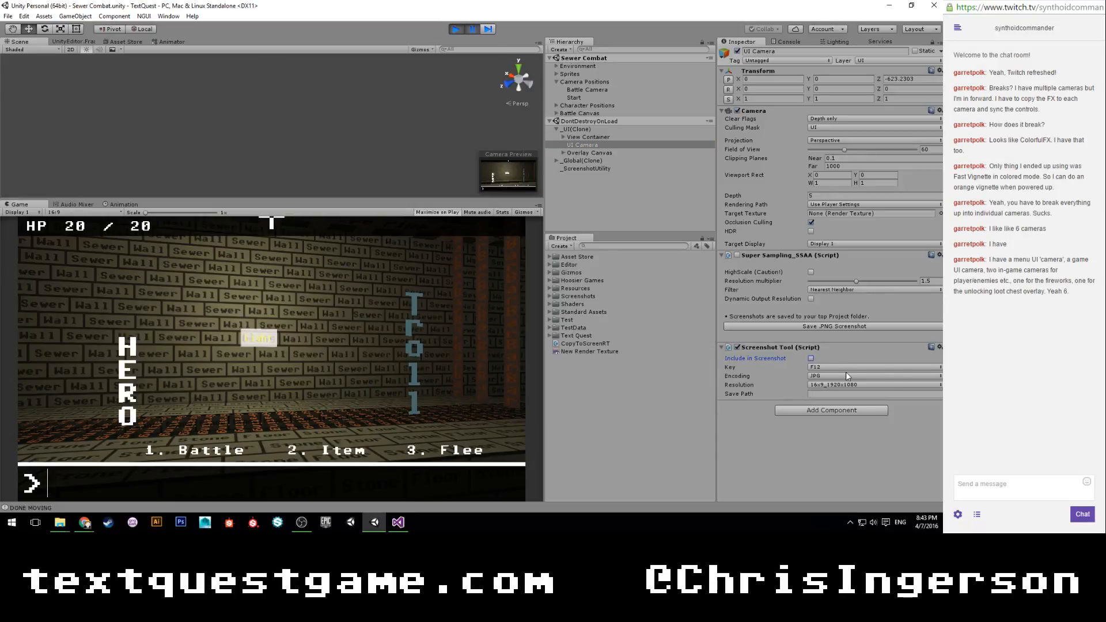
{"action": "left_click", "coordinate": [471, 30]}
{"action": "key", "text": "F12"}
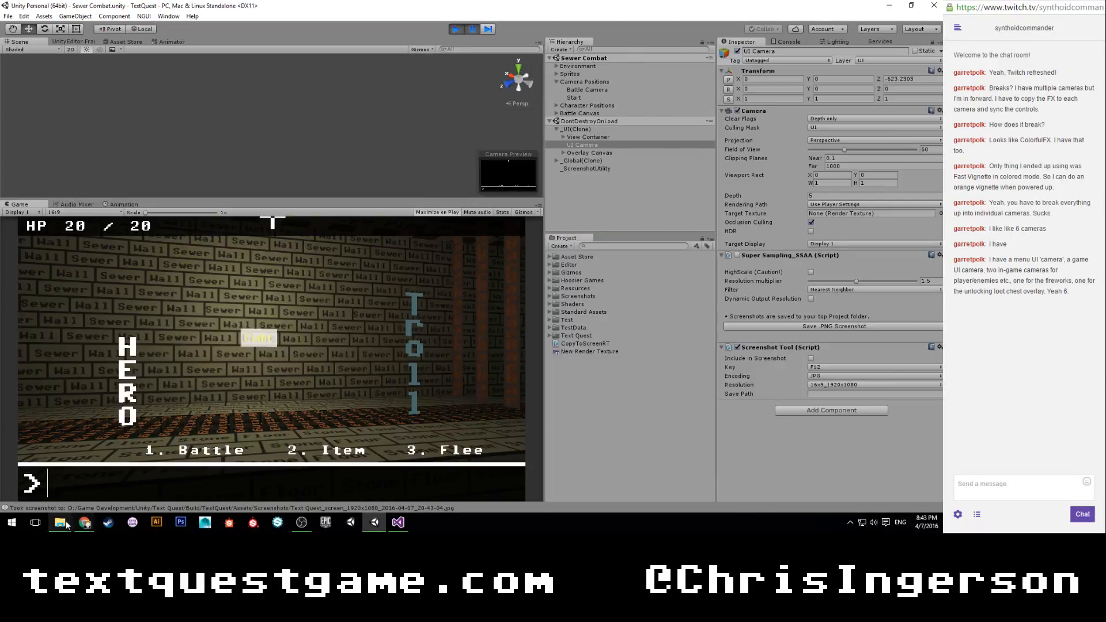
Open the two new 1920x1080 combat images in the Screenshots folder and compare how the UI is captured.
{"action": "mouse_move", "coordinate": [60, 522]}
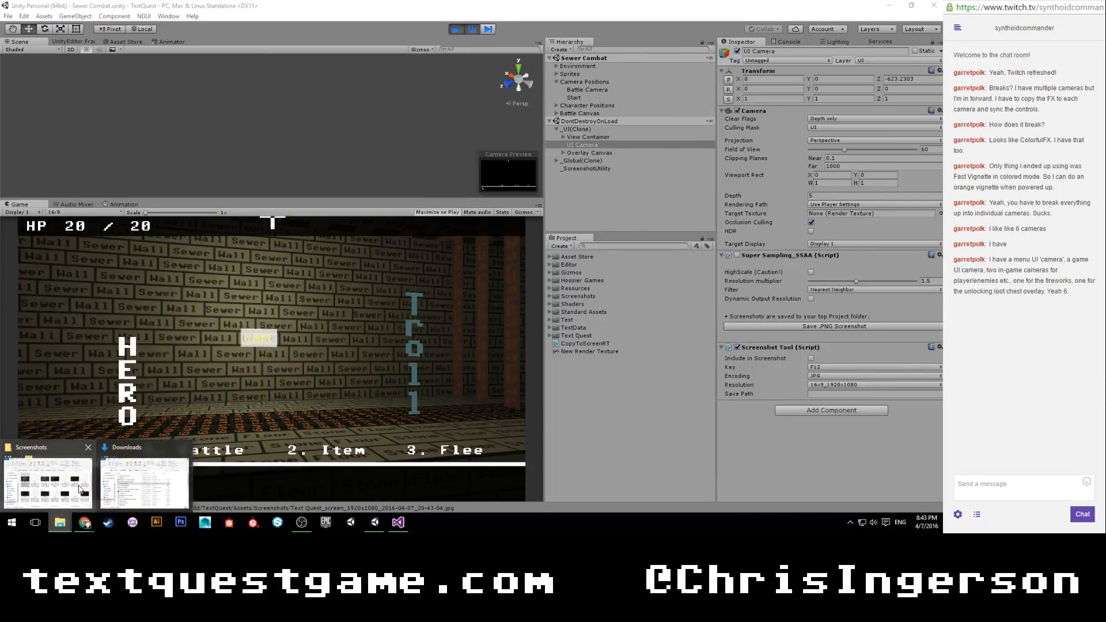
{"action": "left_click", "coordinate": [81, 488]}
{"action": "double_click", "coordinate": [568, 314]}
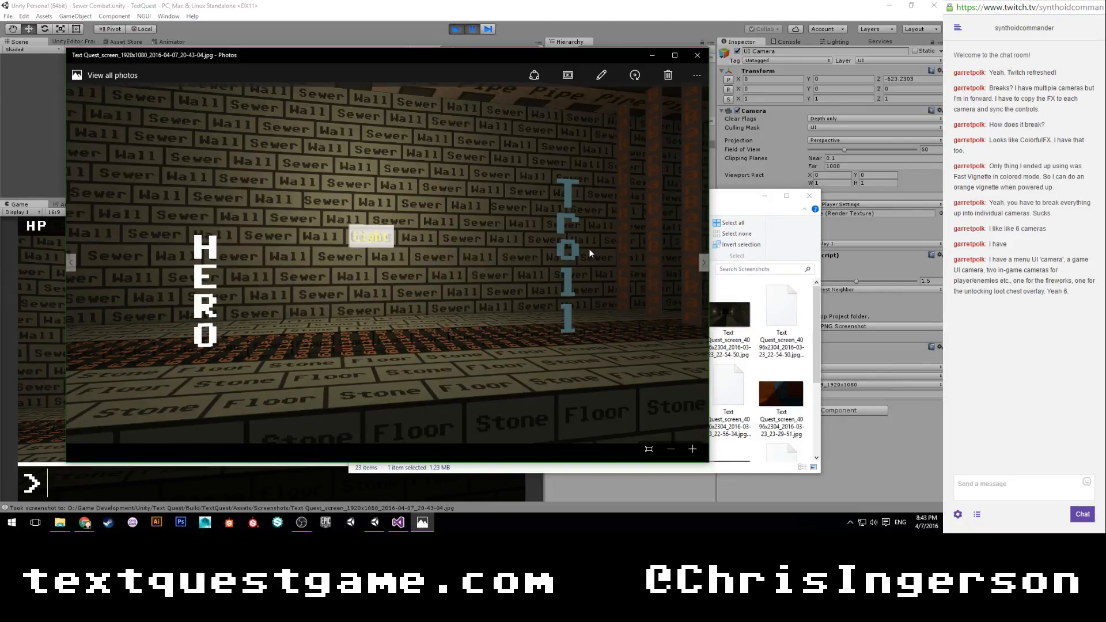
{"action": "left_click", "coordinate": [697, 55]}
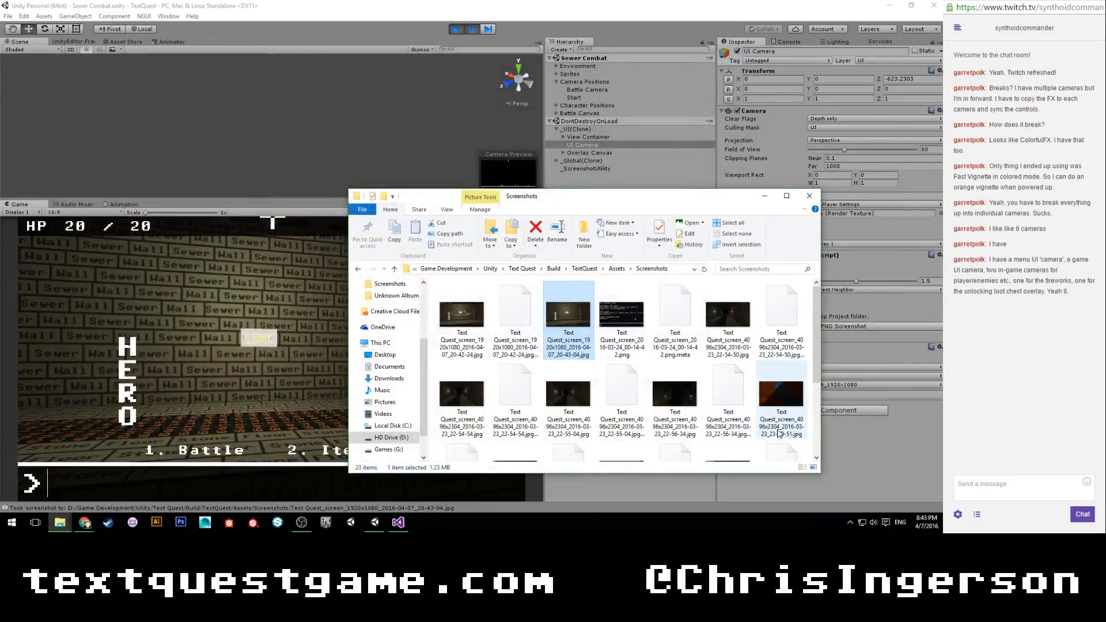
{"action": "left_click", "coordinate": [474, 319]}
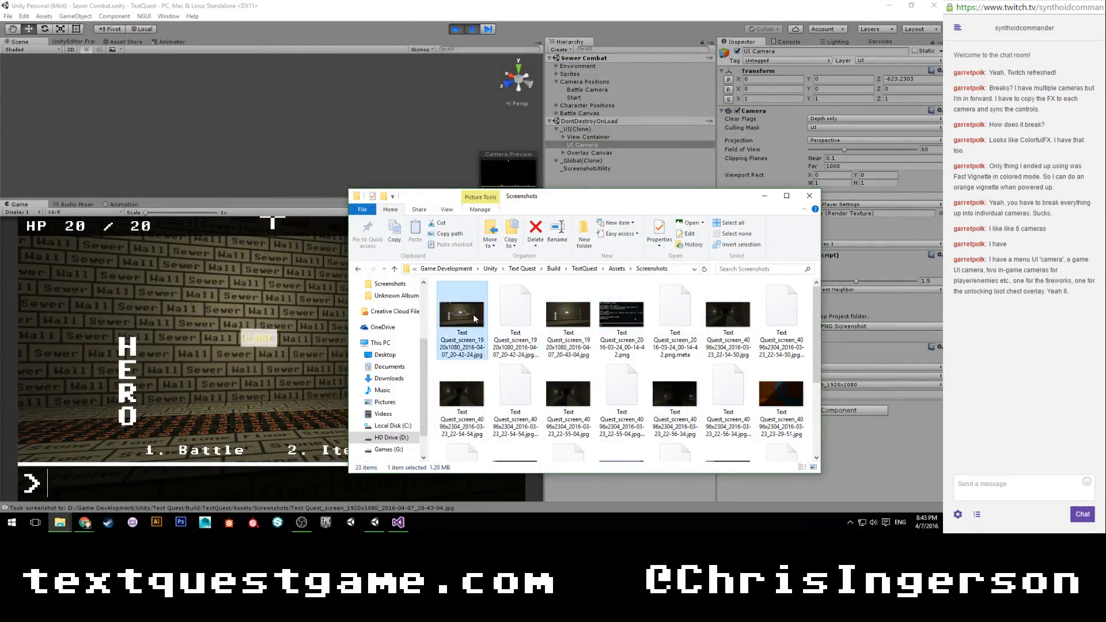
{"action": "double_click", "coordinate": [475, 318]}
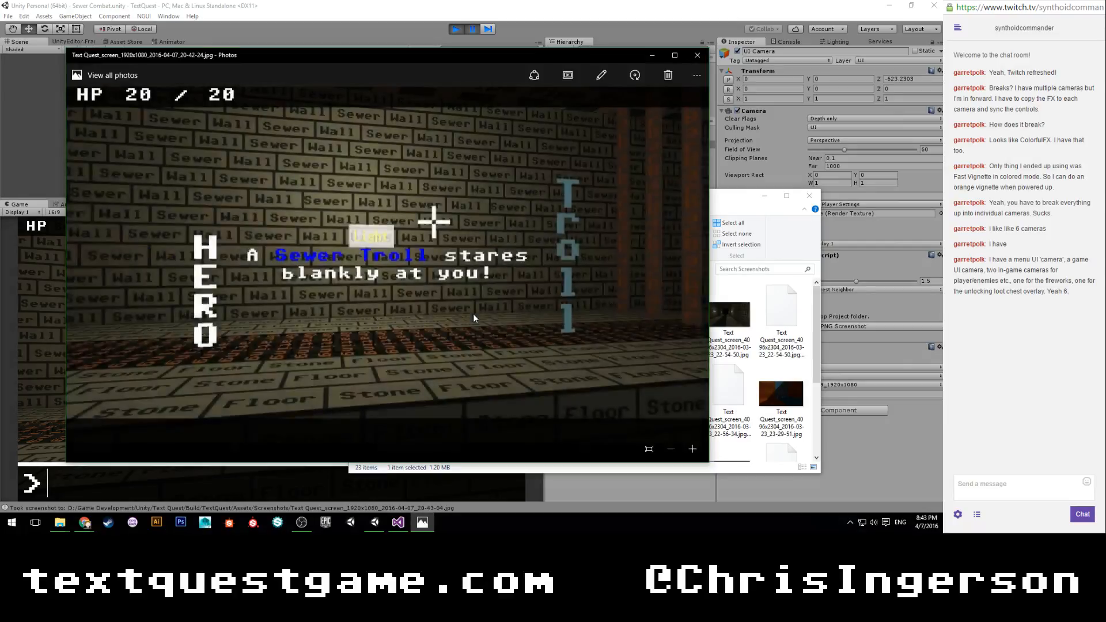
{"action": "left_click", "coordinate": [697, 61]}
{"action": "double_click", "coordinate": [573, 310]}
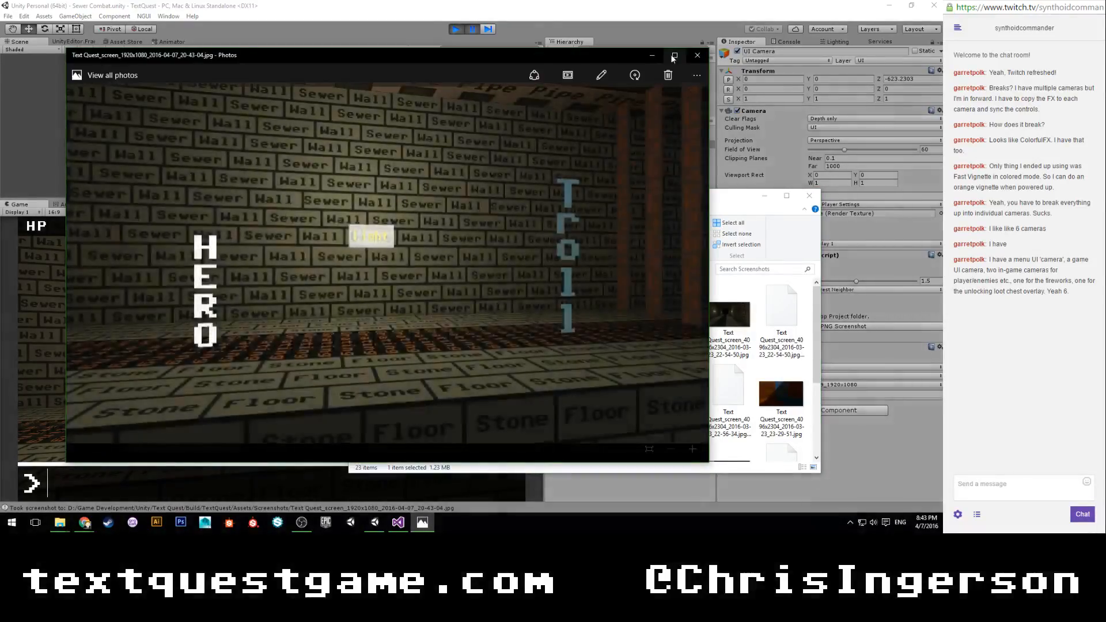
{"action": "left_click", "coordinate": [699, 58]}
{"action": "left_click", "coordinate": [857, 463]}
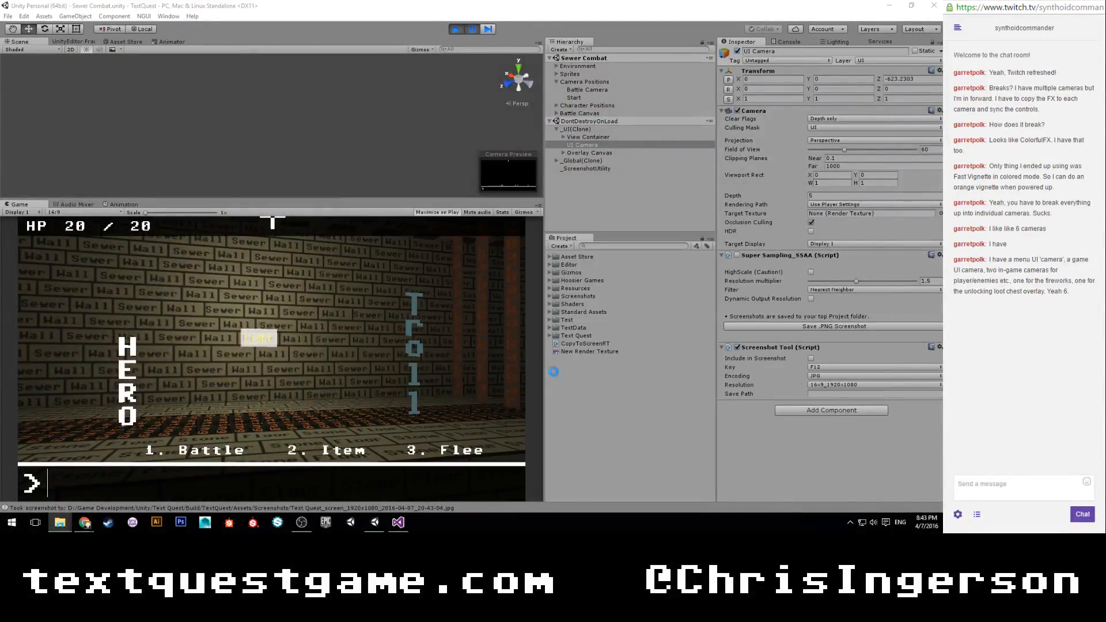
Stop the game and open the Sewers scene from Scenes > Intro > Sewers.
{"action": "left_click", "coordinate": [455, 29]}
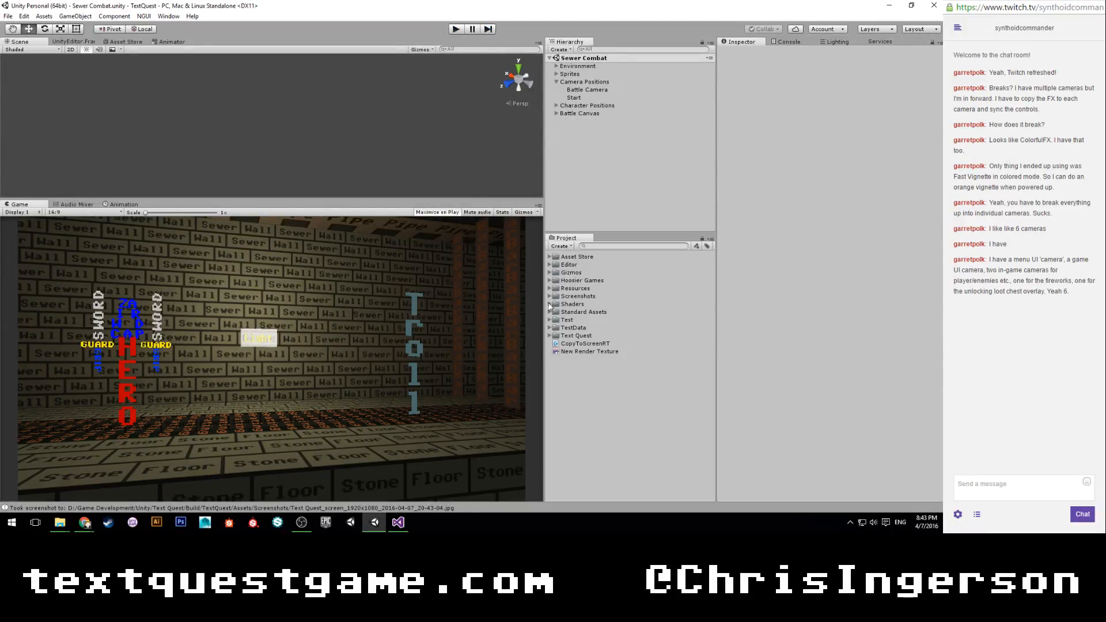
{"action": "left_click", "coordinate": [550, 336]}
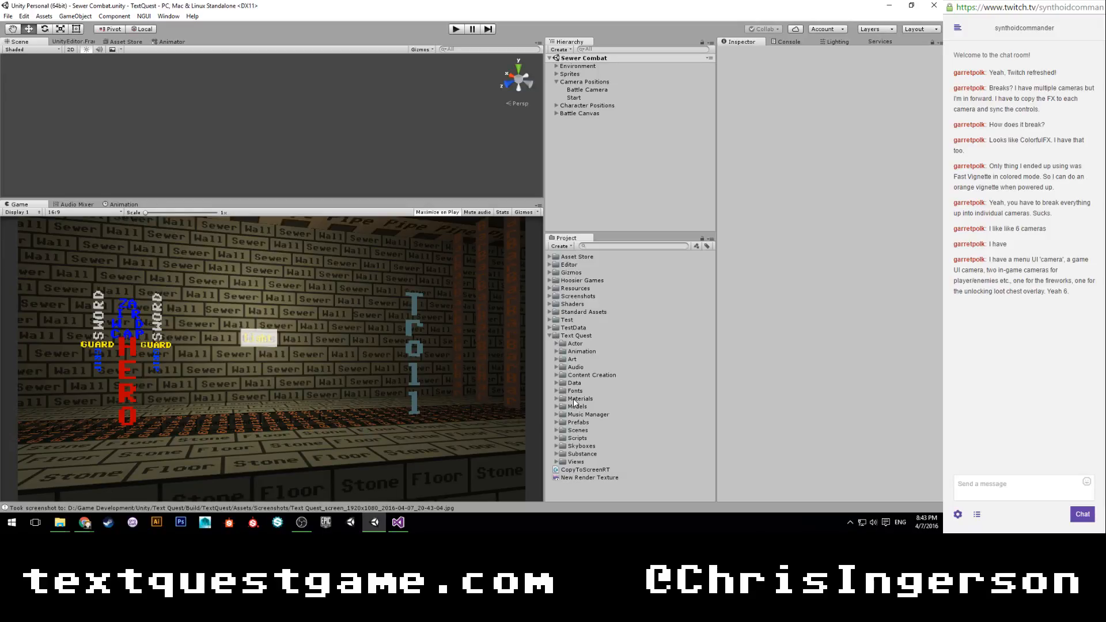
{"action": "left_click", "coordinate": [556, 431]}
{"action": "left_click", "coordinate": [563, 447]}
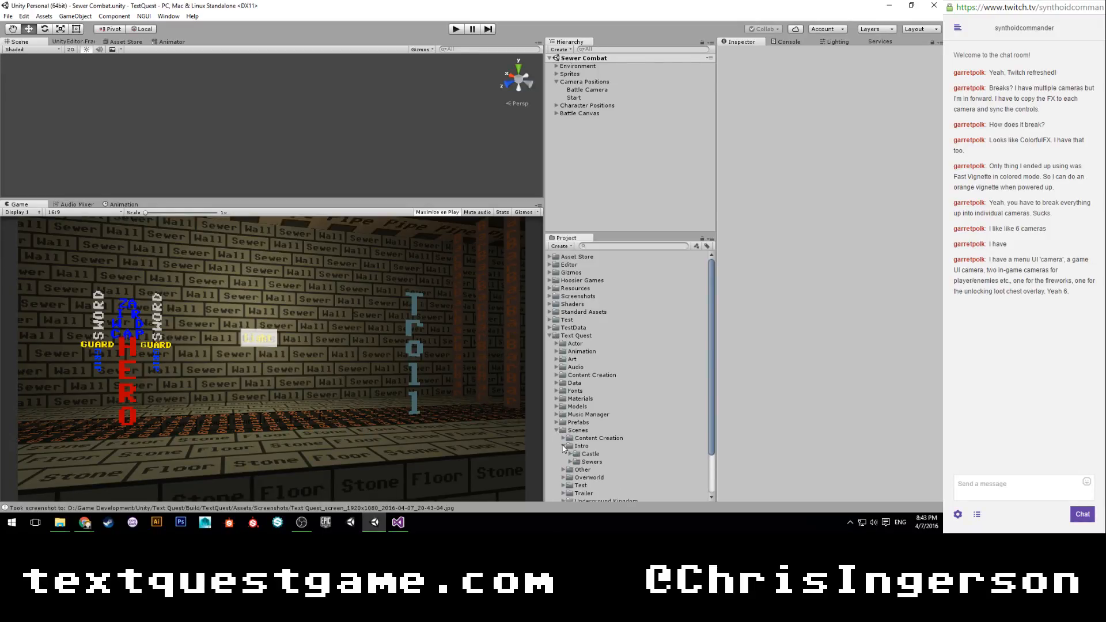
{"action": "left_click", "coordinate": [570, 461]}
{"action": "scroll", "coordinate": [601, 446], "scroll_direction": "down", "scroll_amount": 3}
{"action": "left_click", "coordinate": [608, 412]}
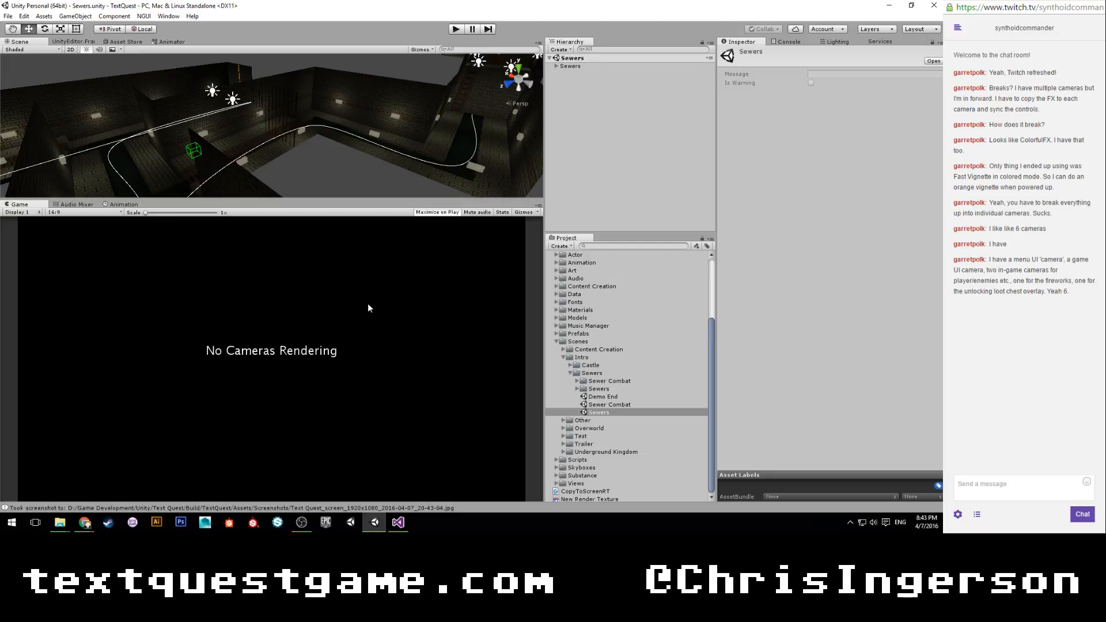
Examine the camera and Screenshot Tool settings on the UI Camera of the _UI prefab in Resources.
{"action": "scroll", "coordinate": [559, 303], "scroll_direction": "up", "scroll_amount": 3}
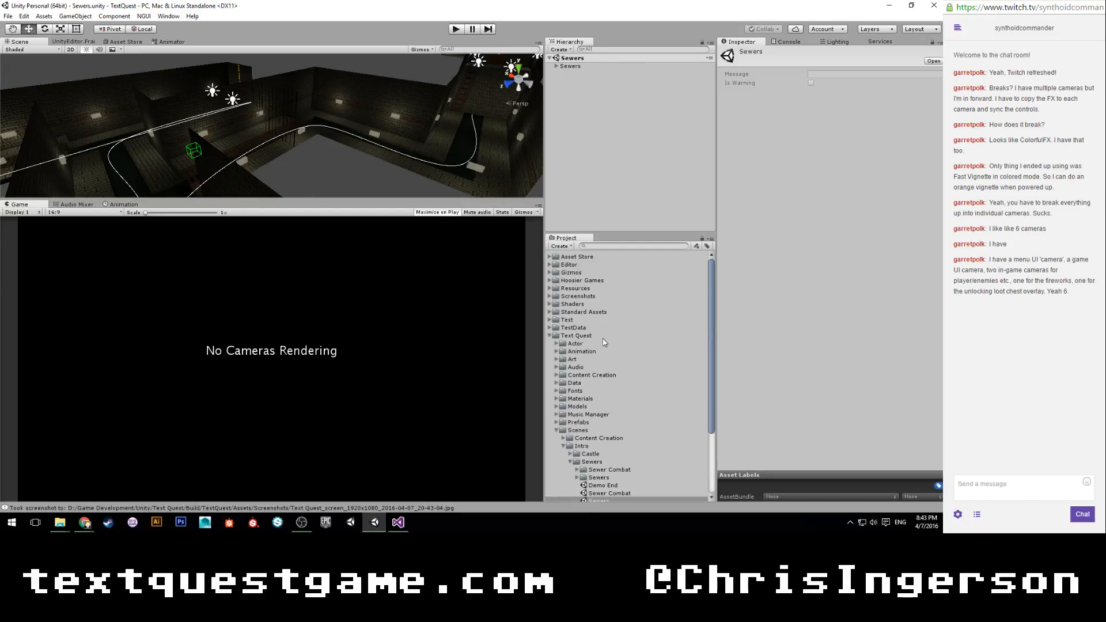
{"action": "left_click", "coordinate": [549, 288]}
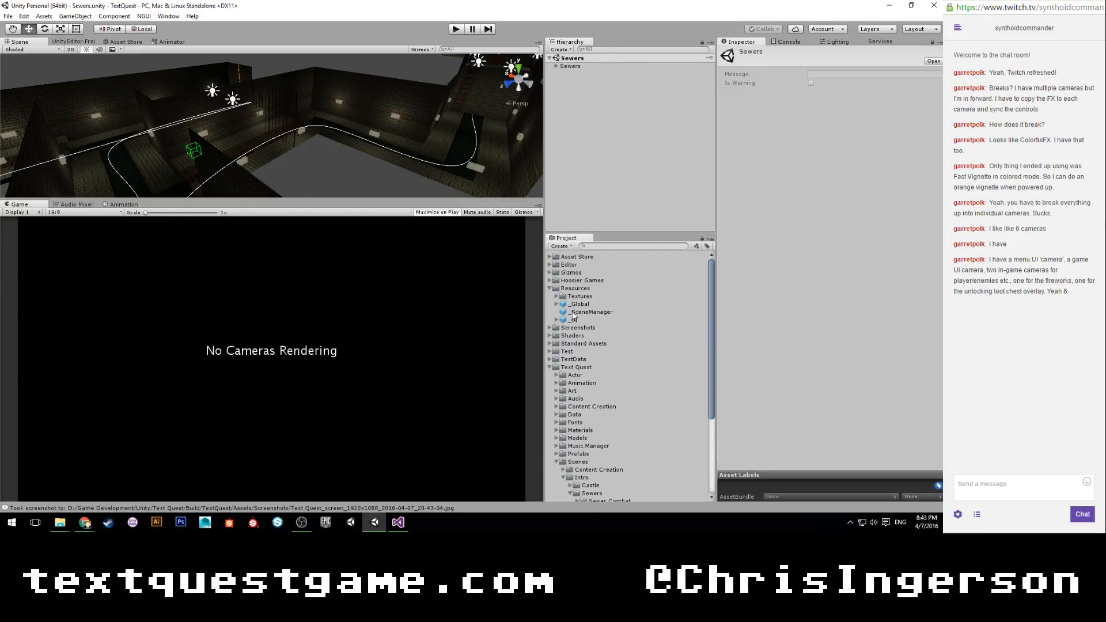
{"action": "left_click", "coordinate": [559, 319]}
{"action": "left_click", "coordinate": [557, 320]}
{"action": "left_click", "coordinate": [589, 327]}
{"action": "scroll", "coordinate": [754, 271], "scroll_direction": "down", "scroll_amount": 5}
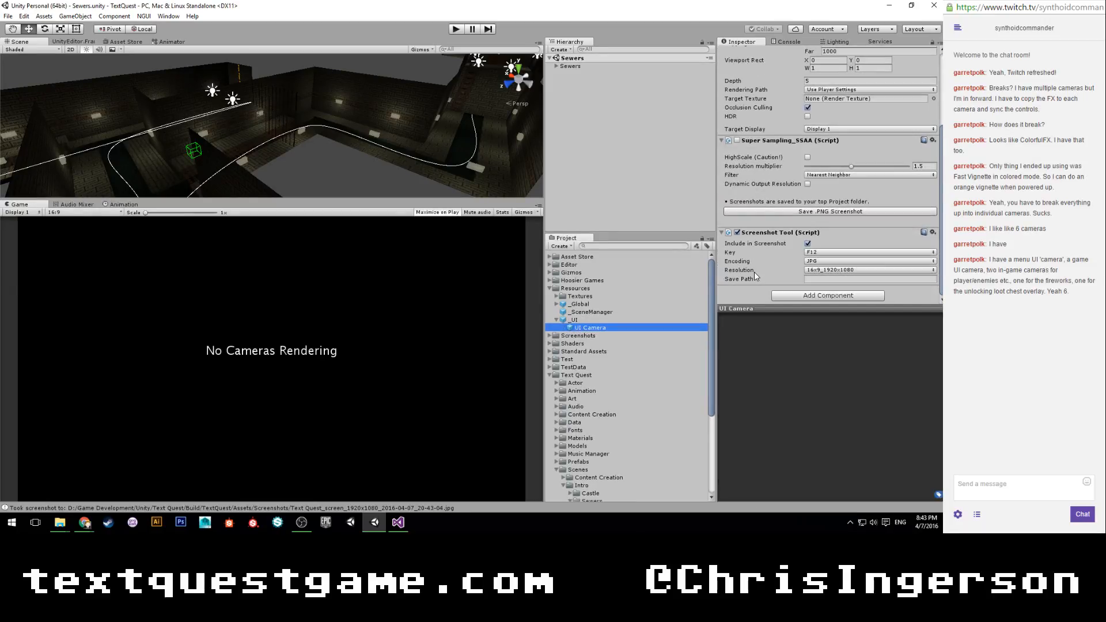
{"action": "scroll", "coordinate": [797, 183], "scroll_direction": "up", "scroll_amount": 4}
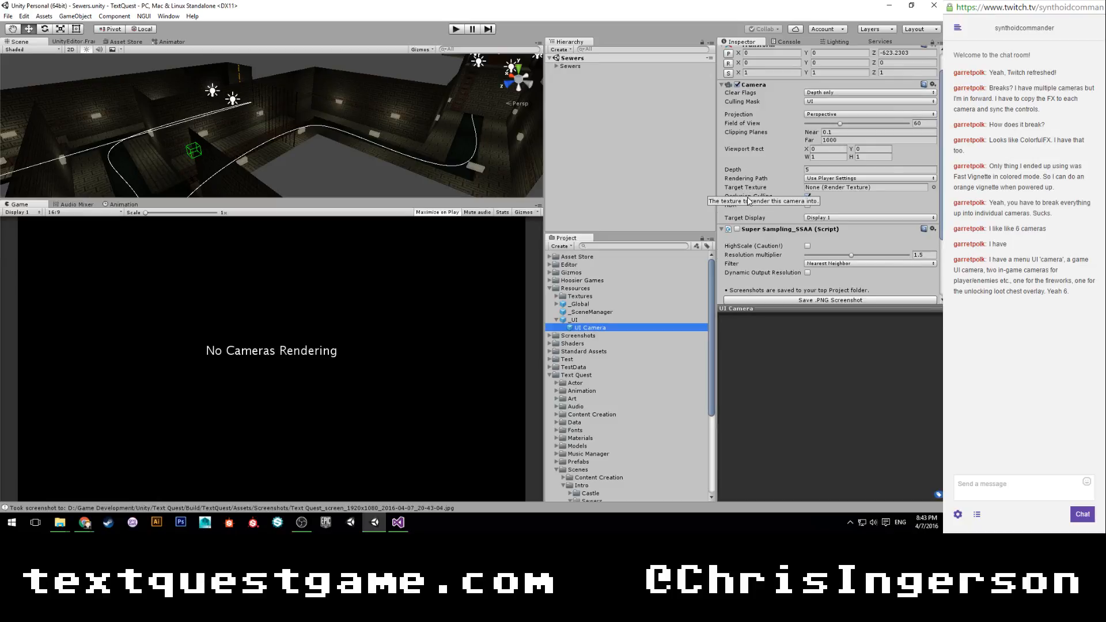
{"action": "scroll", "coordinate": [760, 216], "scroll_direction": "down", "scroll_amount": 4}
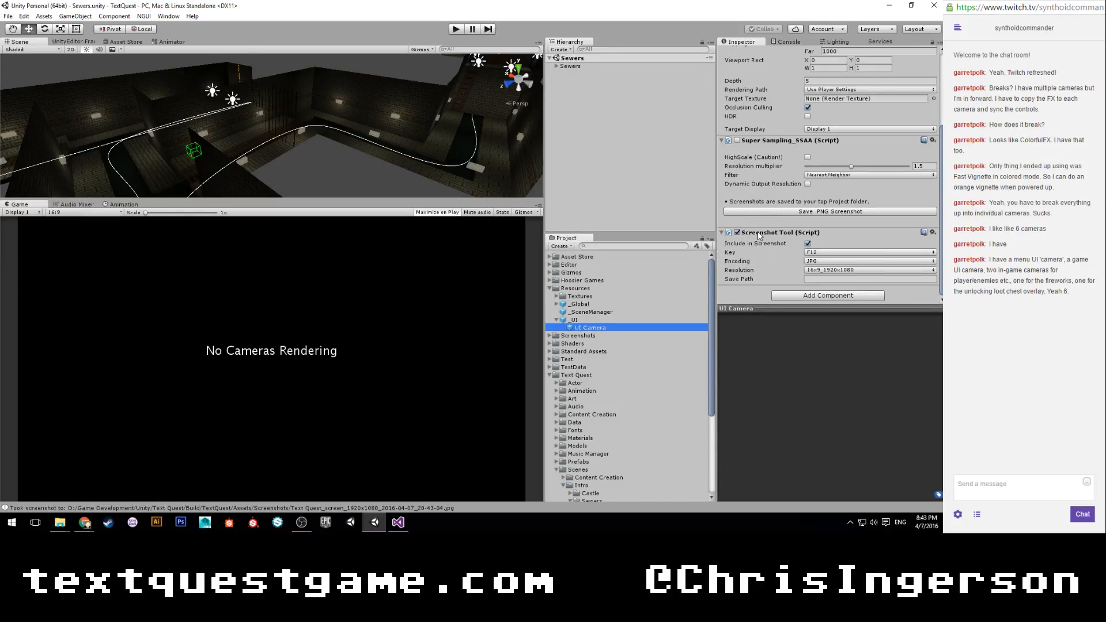
Look through the effect scripts in Asset Store > Colorful FX > Scripts > Effects for one to use on the camera.
{"action": "left_click", "coordinate": [550, 257]}
{"action": "left_click", "coordinate": [557, 264]}
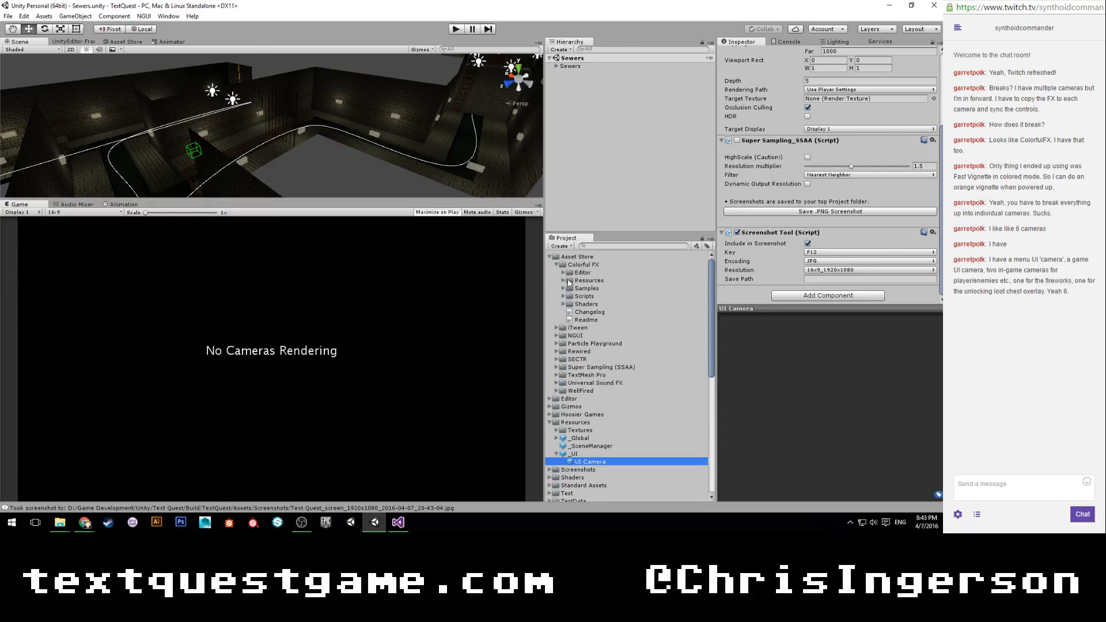
{"action": "left_click", "coordinate": [563, 297]}
{"action": "left_click", "coordinate": [570, 312]}
{"action": "scroll", "coordinate": [588, 301], "scroll_direction": "down", "scroll_amount": 3}
{"action": "scroll", "coordinate": [590, 303], "scroll_direction": "down", "scroll_amount": 6}
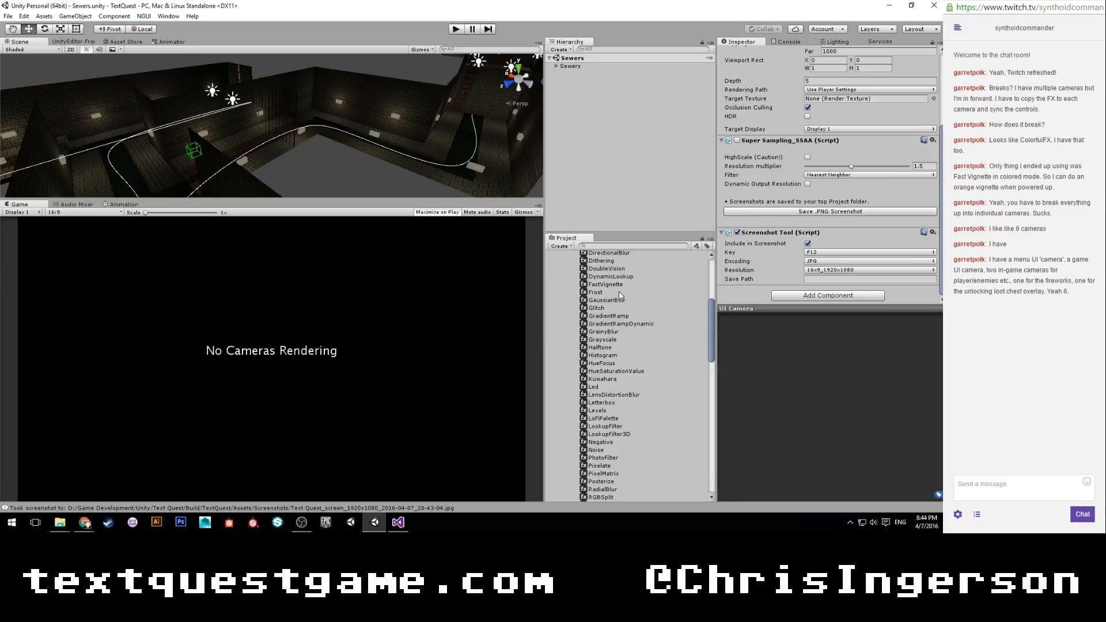
{"action": "scroll", "coordinate": [619, 291], "scroll_direction": "up", "scroll_amount": 2}
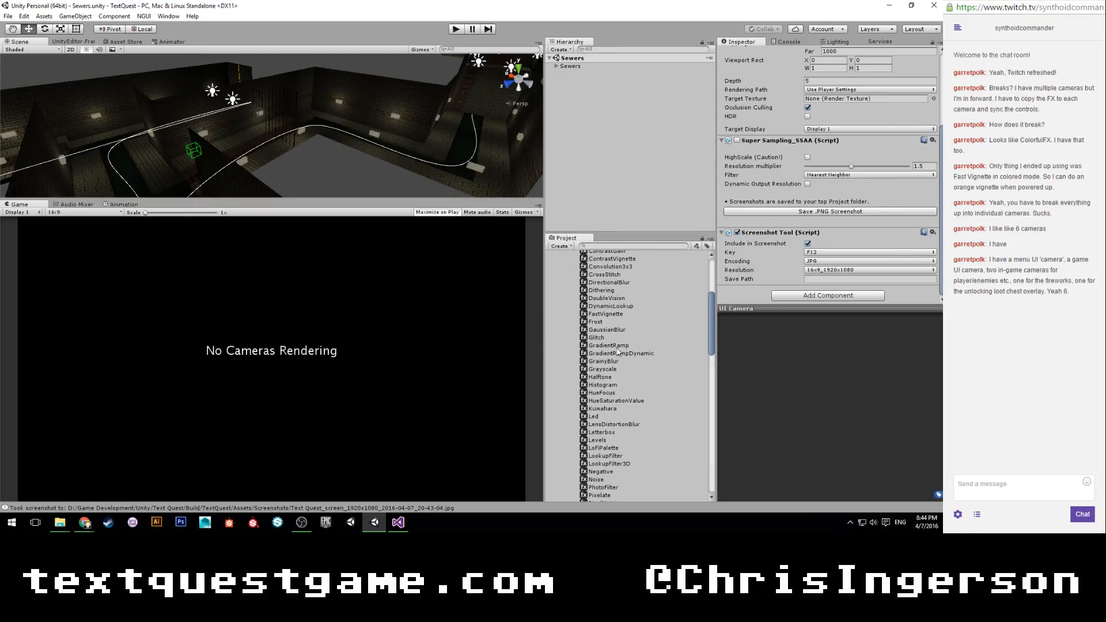
{"action": "scroll", "coordinate": [617, 351], "scroll_direction": "down", "scroll_amount": 3}
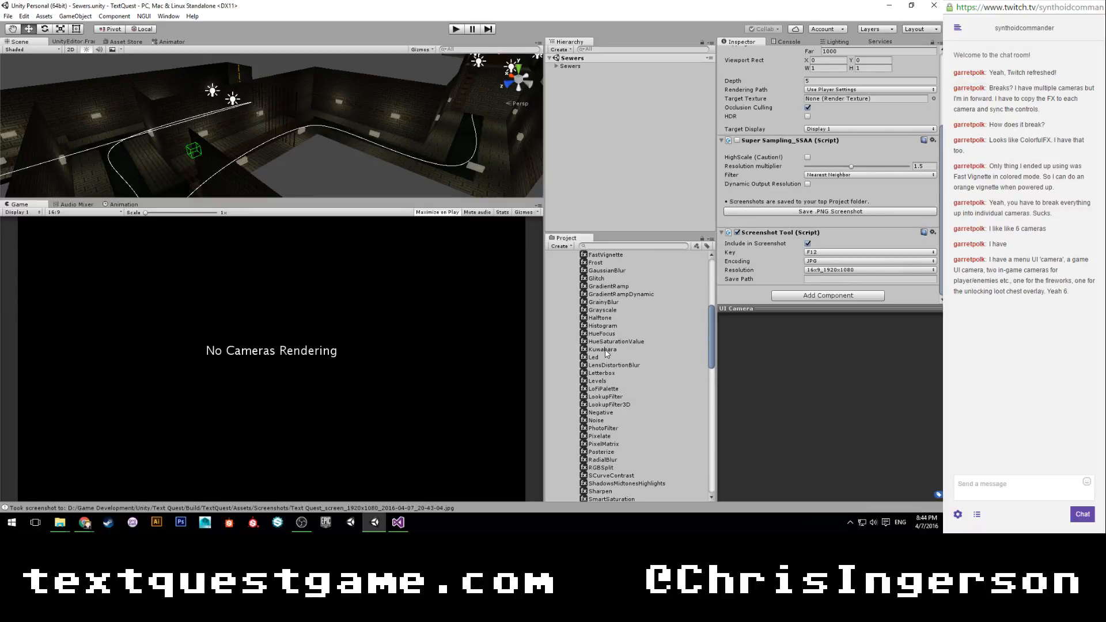
{"action": "scroll", "coordinate": [607, 355], "scroll_direction": "down", "scroll_amount": 2}
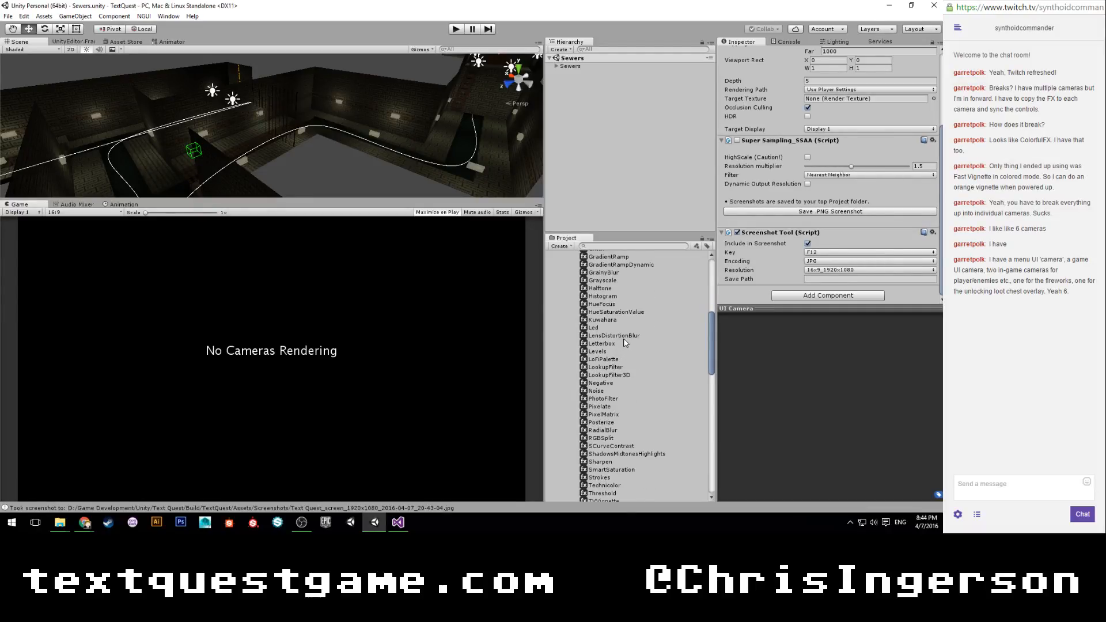
{"action": "scroll", "coordinate": [623, 342], "scroll_direction": "down", "scroll_amount": 2}
{"action": "scroll", "coordinate": [623, 342], "scroll_direction": "down", "scroll_amount": 2}
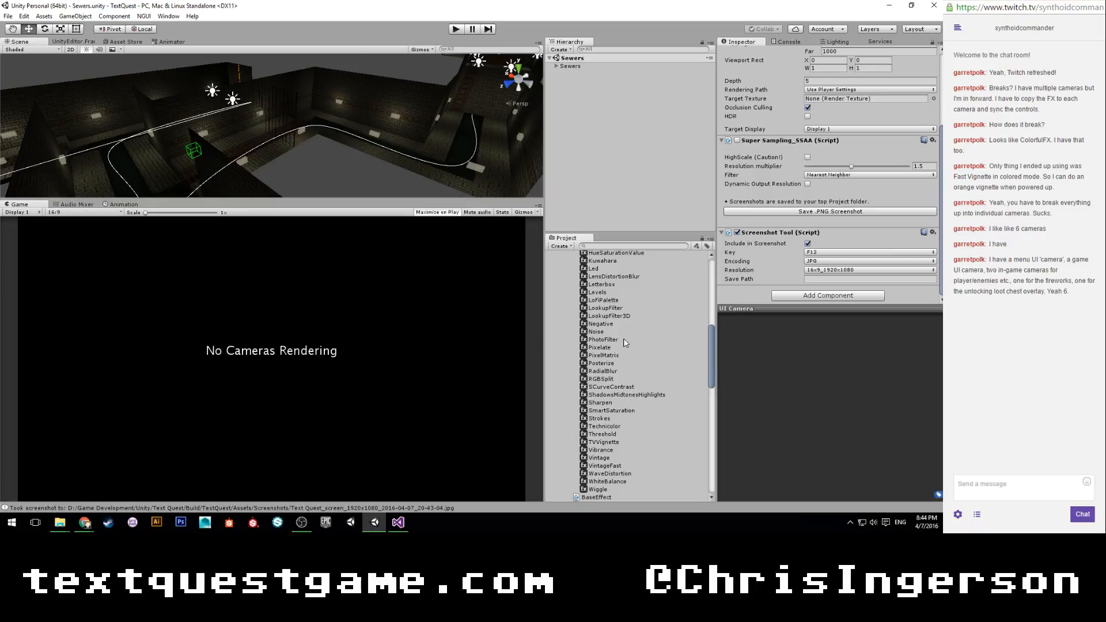
{"action": "scroll", "coordinate": [623, 340], "scroll_direction": "up", "scroll_amount": 19}
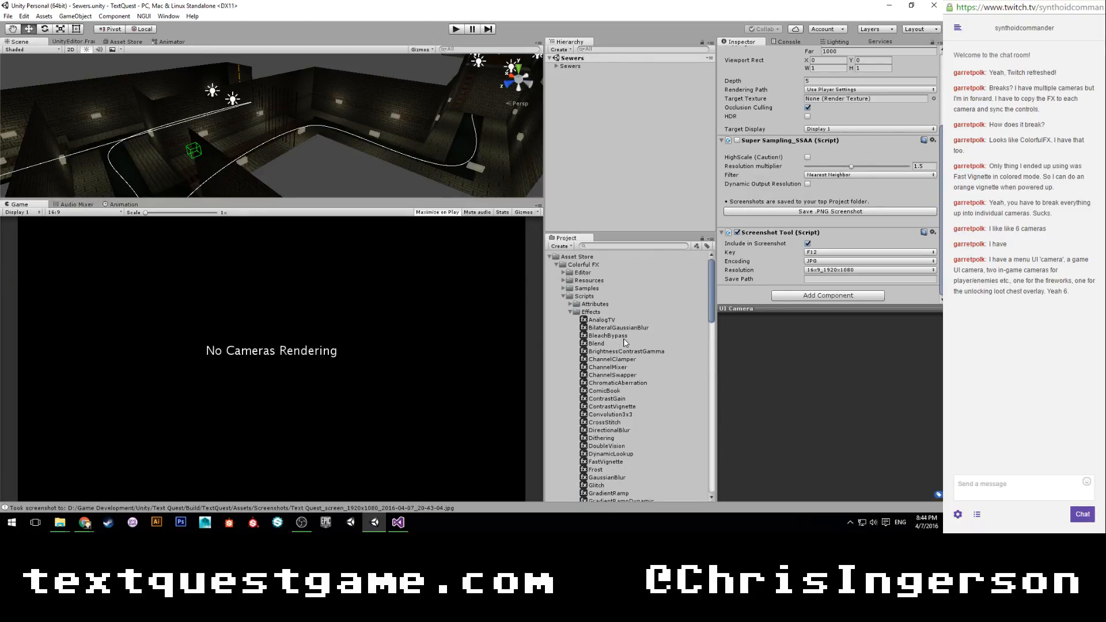
{"action": "scroll", "coordinate": [610, 333], "scroll_direction": "down", "scroll_amount": 2}
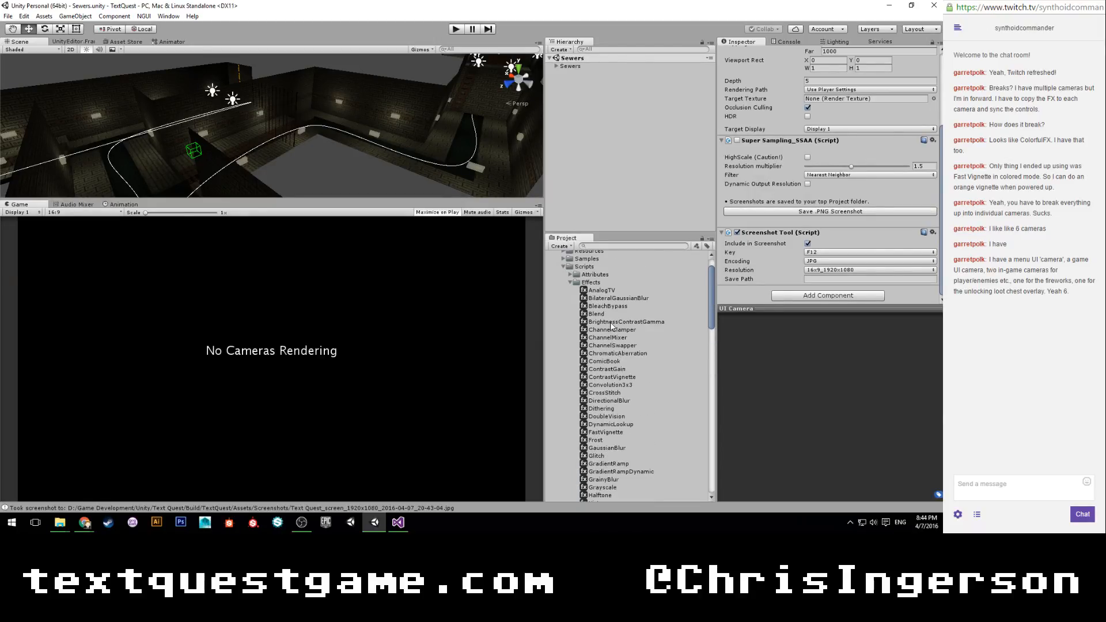
{"action": "scroll", "coordinate": [610, 331], "scroll_direction": "down", "scroll_amount": 2}
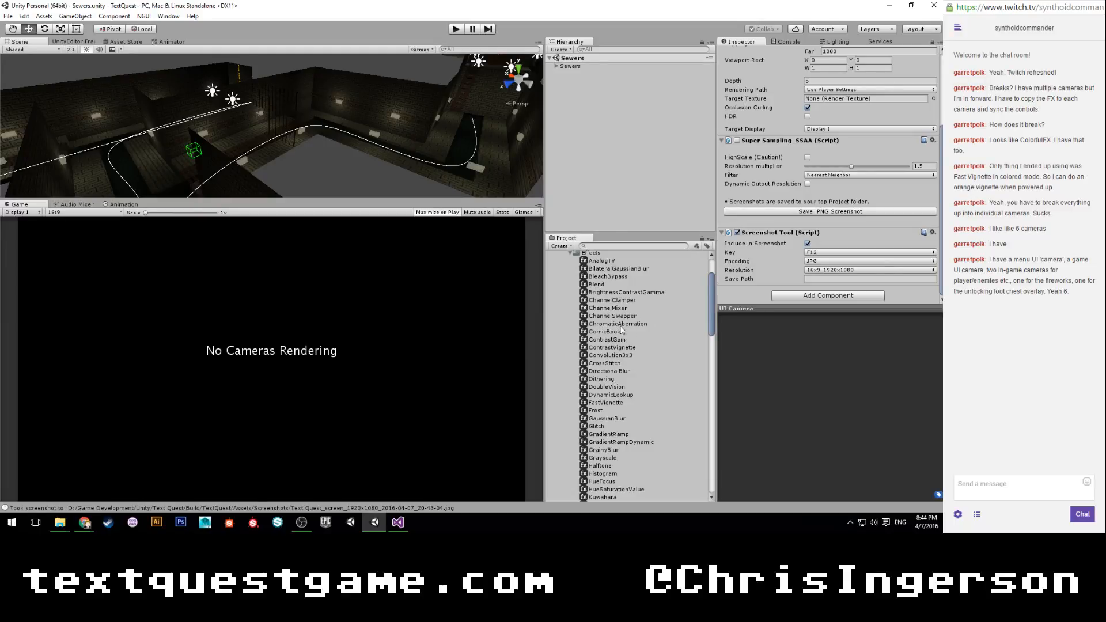
{"action": "scroll", "coordinate": [620, 335], "scroll_direction": "down", "scroll_amount": 2}
{"action": "scroll", "coordinate": [620, 336], "scroll_direction": "down", "scroll_amount": 2}
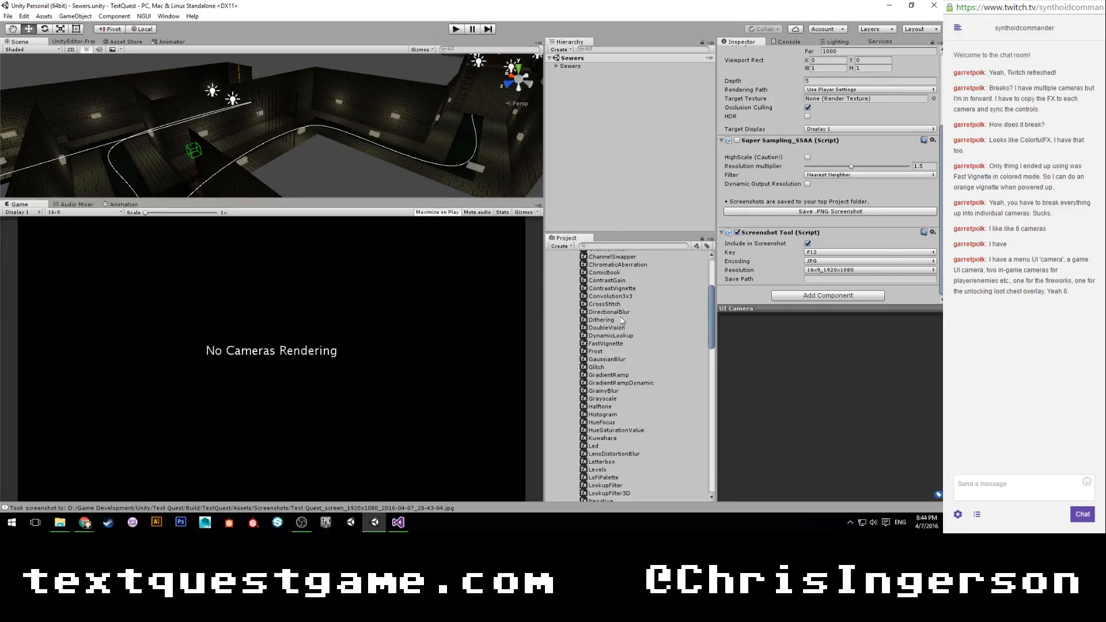
{"action": "scroll", "coordinate": [620, 315], "scroll_direction": "down", "scroll_amount": 2}
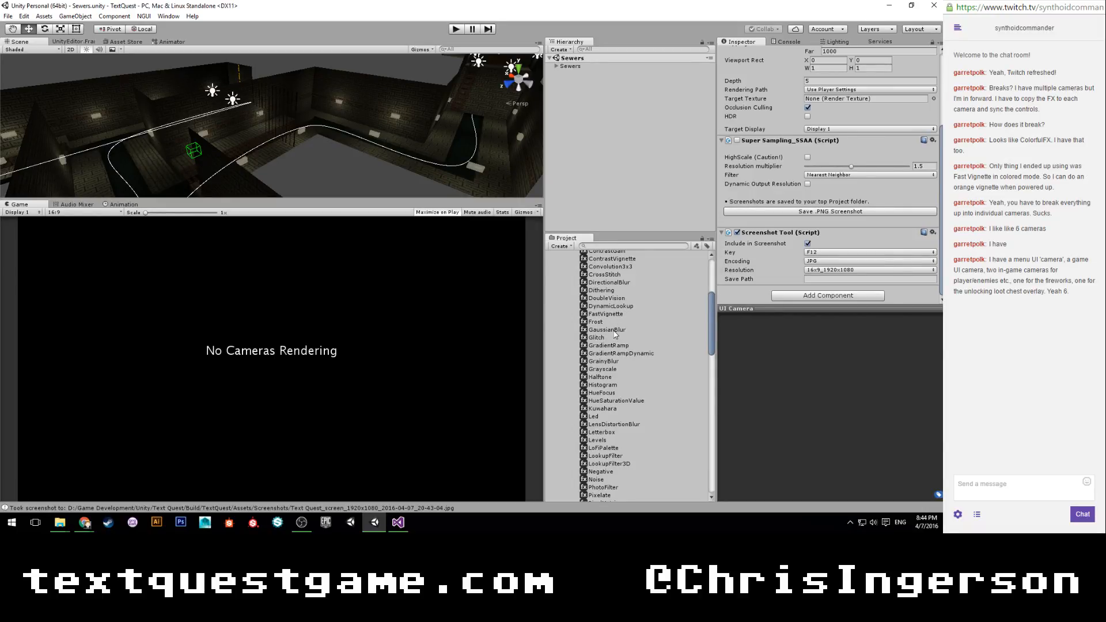
{"action": "scroll", "coordinate": [612, 357], "scroll_direction": "down", "scroll_amount": 2}
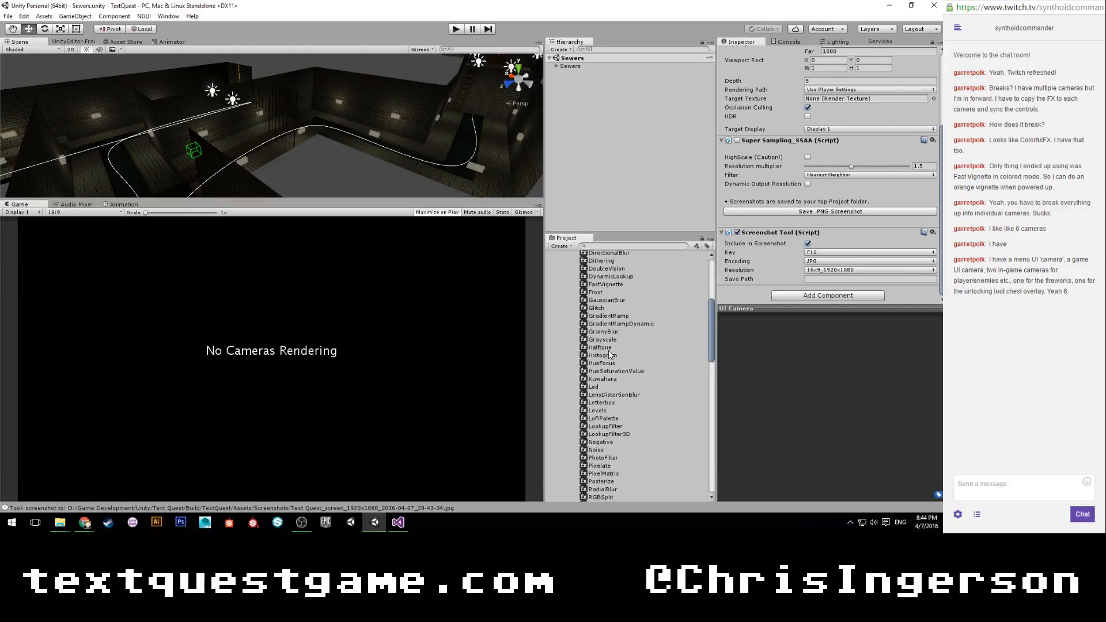
{"action": "scroll", "coordinate": [612, 356], "scroll_direction": "down", "scroll_amount": 2}
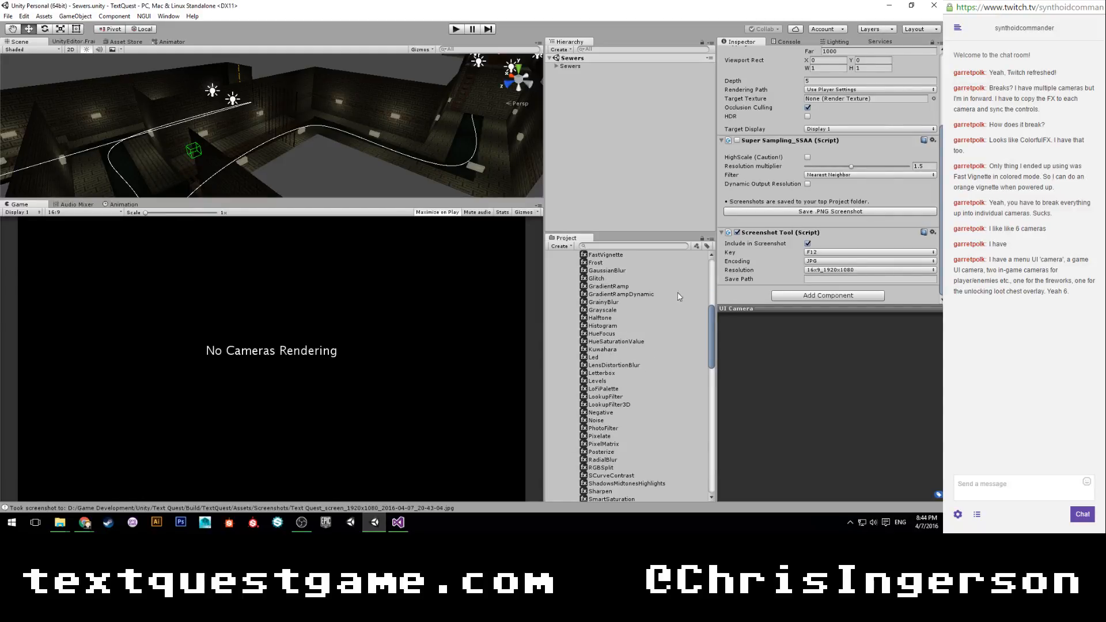
Add the Radial Blur script to the UI Camera and set its Strength to 0.
{"action": "right_click", "coordinate": [764, 233]}
{"action": "left_click", "coordinate": [809, 297]}
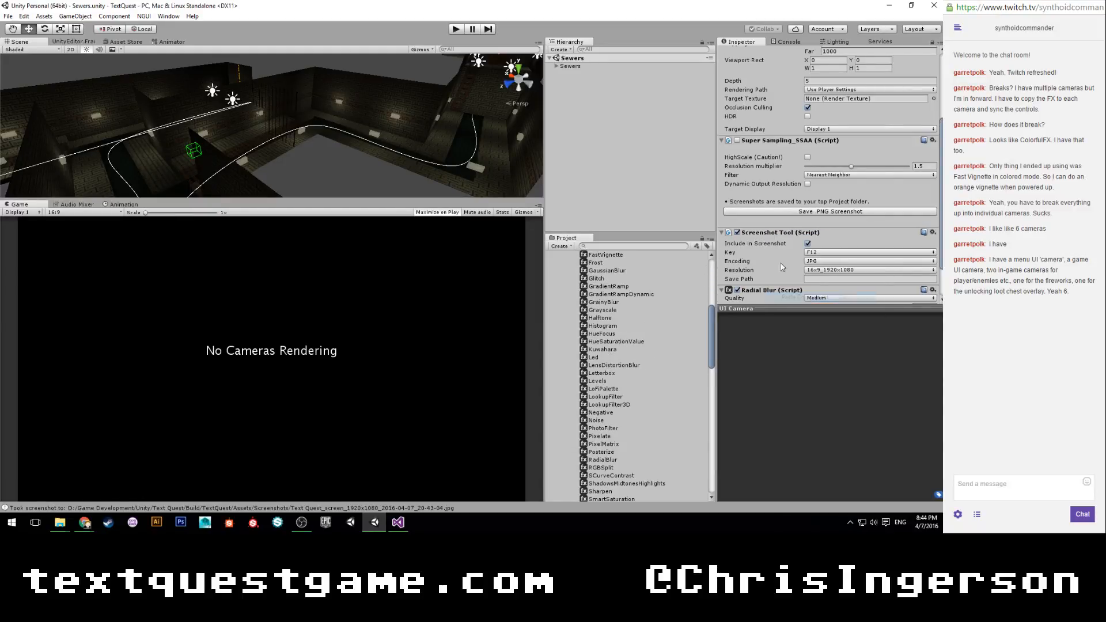
{"action": "scroll", "coordinate": [764, 251], "scroll_direction": "down", "scroll_amount": 2}
{"action": "scroll", "coordinate": [630, 376], "scroll_direction": "down", "scroll_amount": 2}
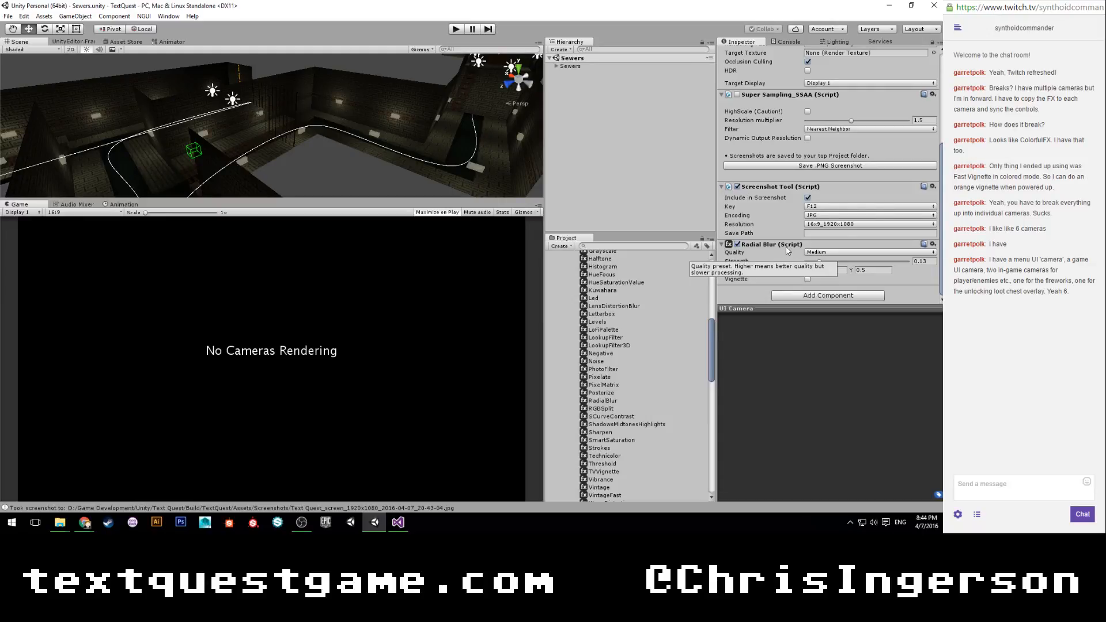
{"action": "left_click_drag", "start_coordinate": [819, 263], "coordinate": [745, 263]}
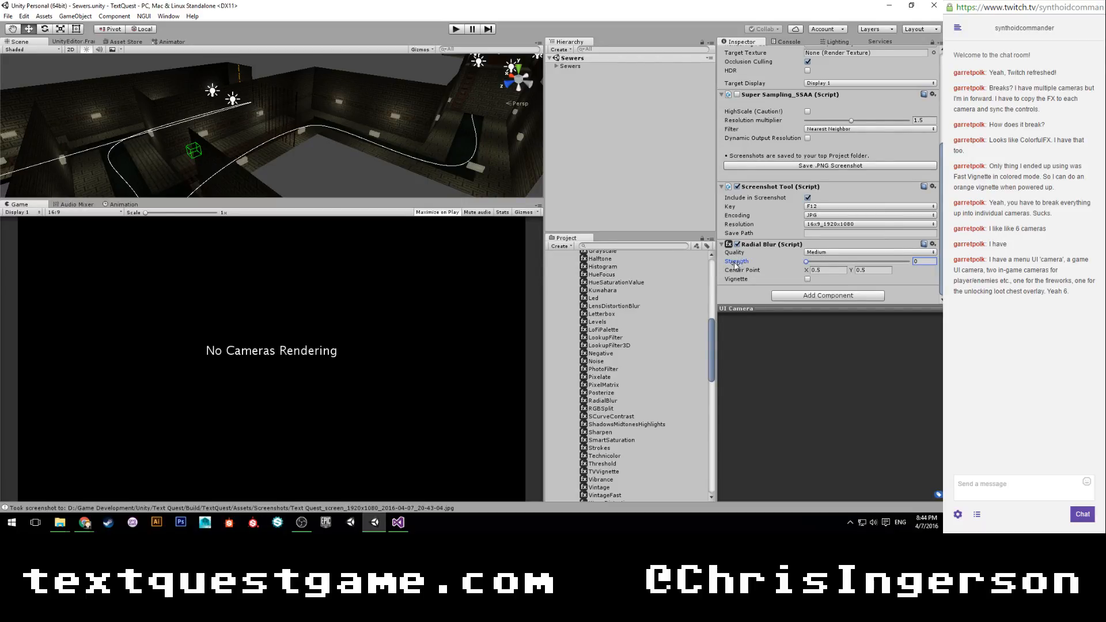
{"action": "mouse_move", "coordinate": [812, 263]}
{"action": "left_mouse_down"}
{"action": "mouse_move", "coordinate": [874, 263]}
{"action": "mouse_move", "coordinate": [804, 264]}
{"action": "left_mouse_up"}
Switch to Visual Studio and open TextQuestSceneLoader.cs at the LoadScene method.
{"action": "mouse_move", "coordinate": [394, 522]}
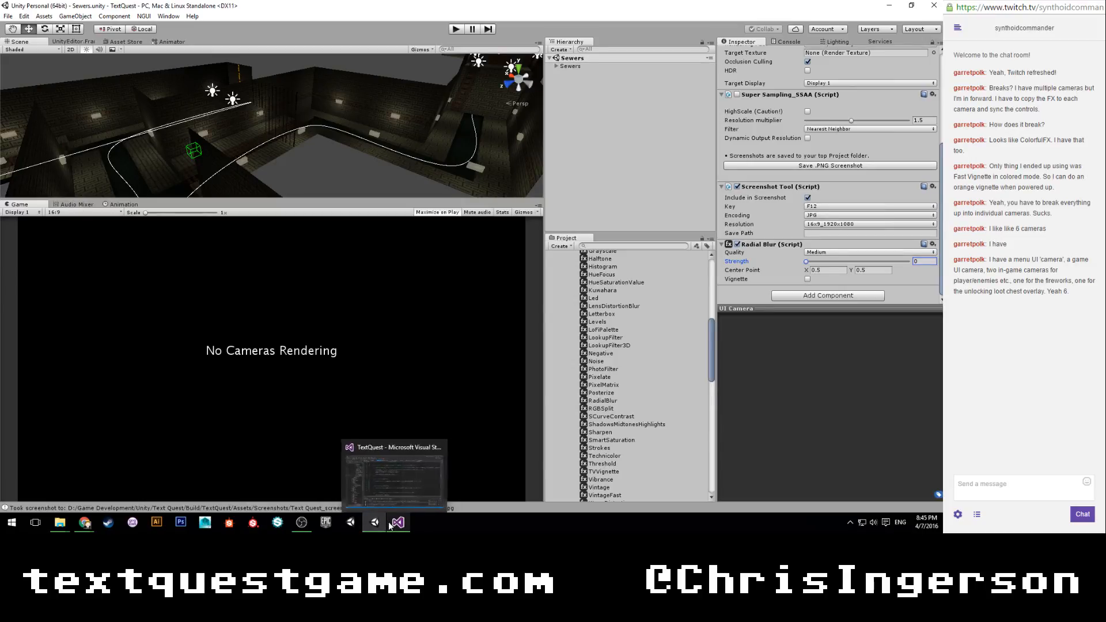
{"action": "left_click", "coordinate": [390, 525]}
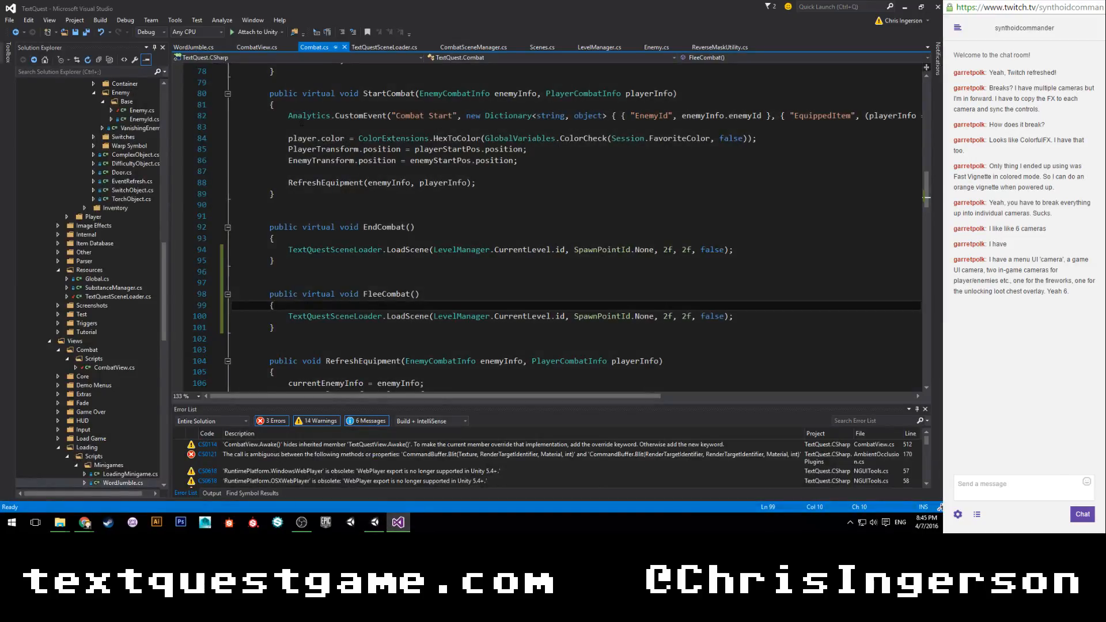
{"action": "left_click", "coordinate": [376, 46]}
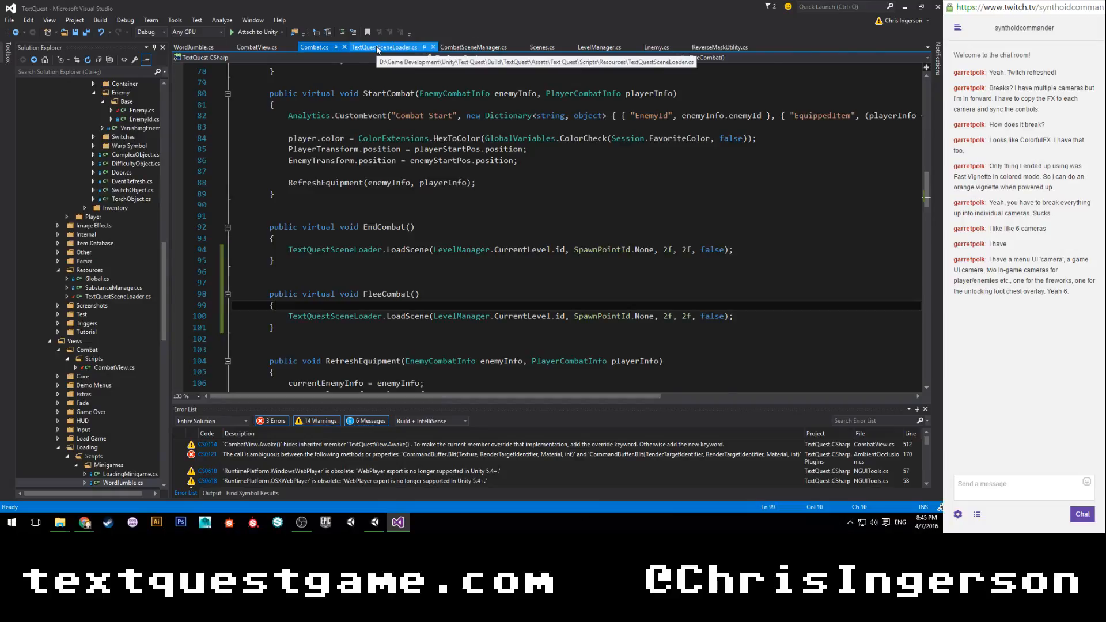
{"action": "scroll", "coordinate": [354, 204], "scroll_direction": "up", "scroll_amount": 3}
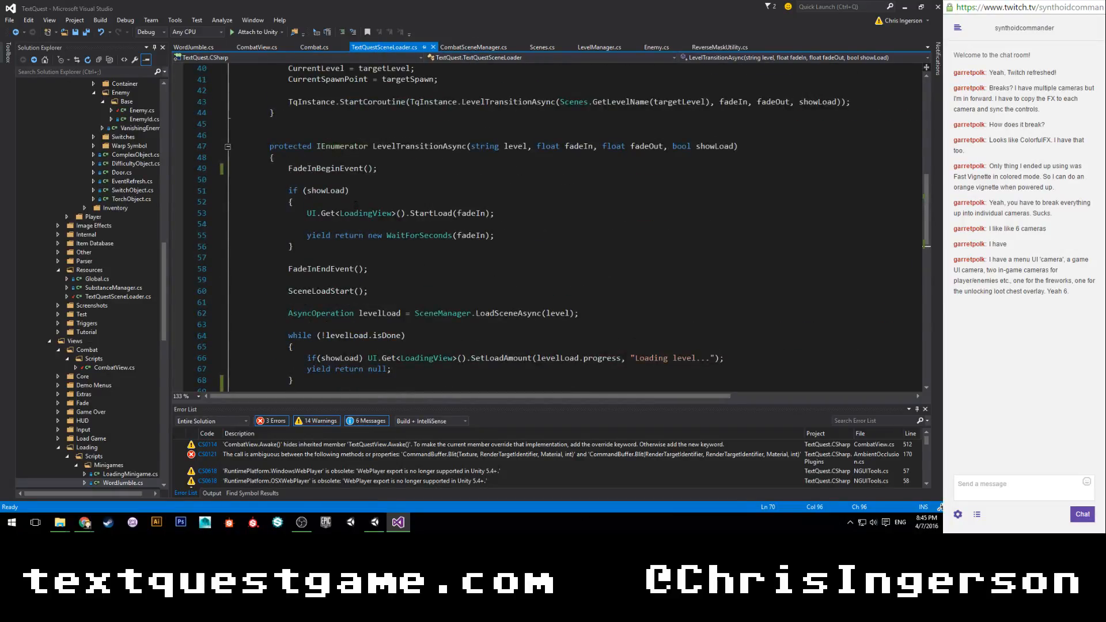
{"action": "scroll", "coordinate": [354, 203], "scroll_direction": "up", "scroll_amount": 4}
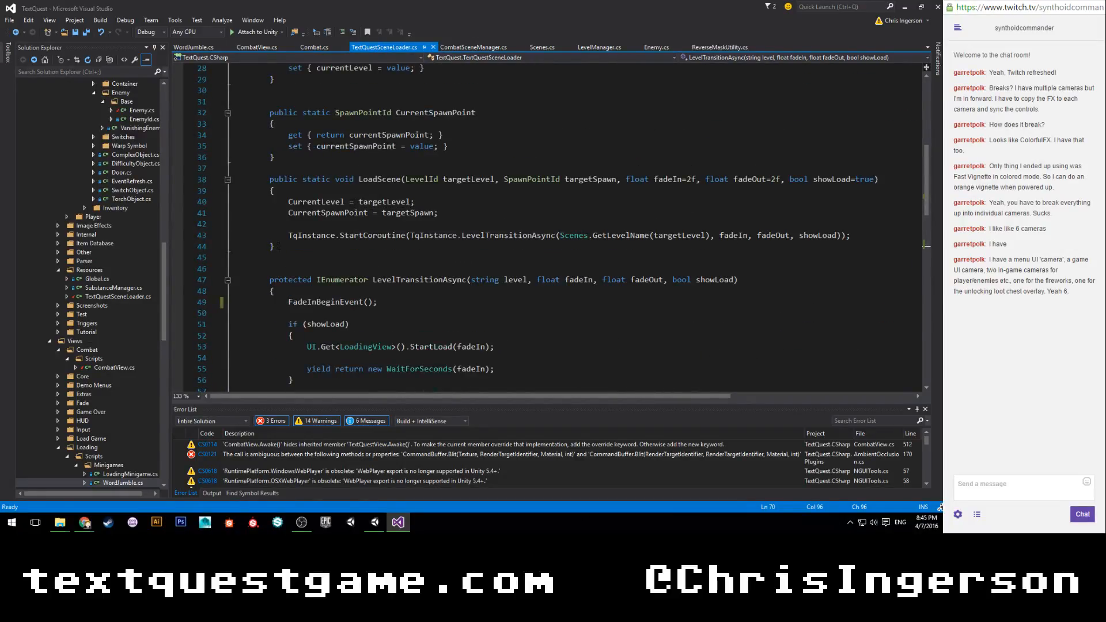
Start a new method below LoadScene with the declaration public static void LoadCombatScene.
{"action": "left_click", "coordinate": [308, 244]}
{"action": "key", "text": "Return"}
{"action": "key", "text": "Return"}
{"action": "key", "text": "Return"}
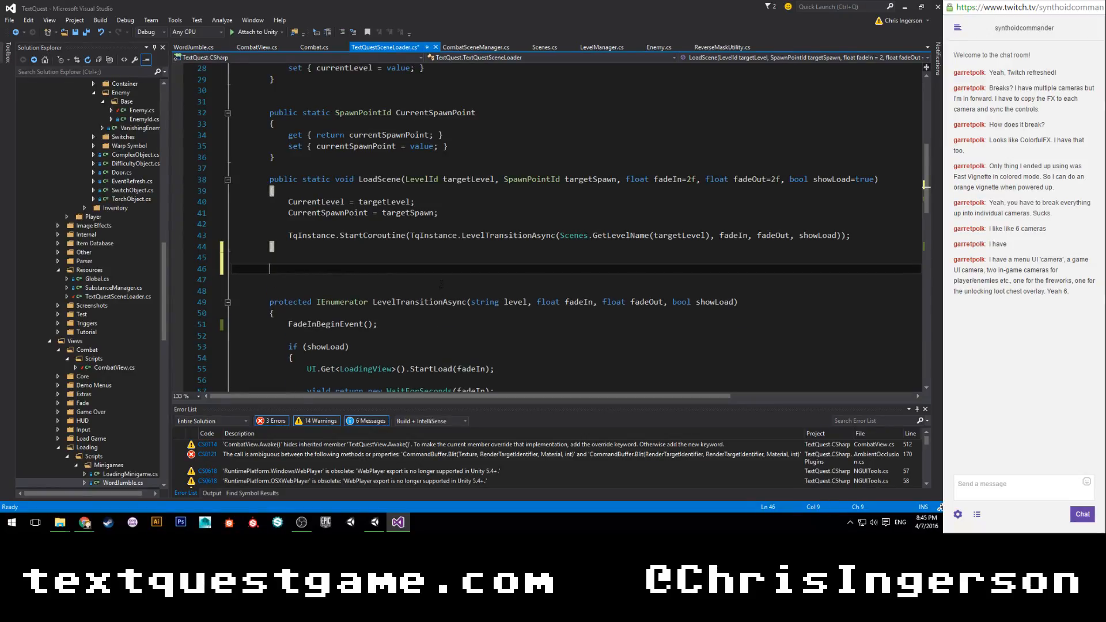
{"action": "type", "text": "public static"}
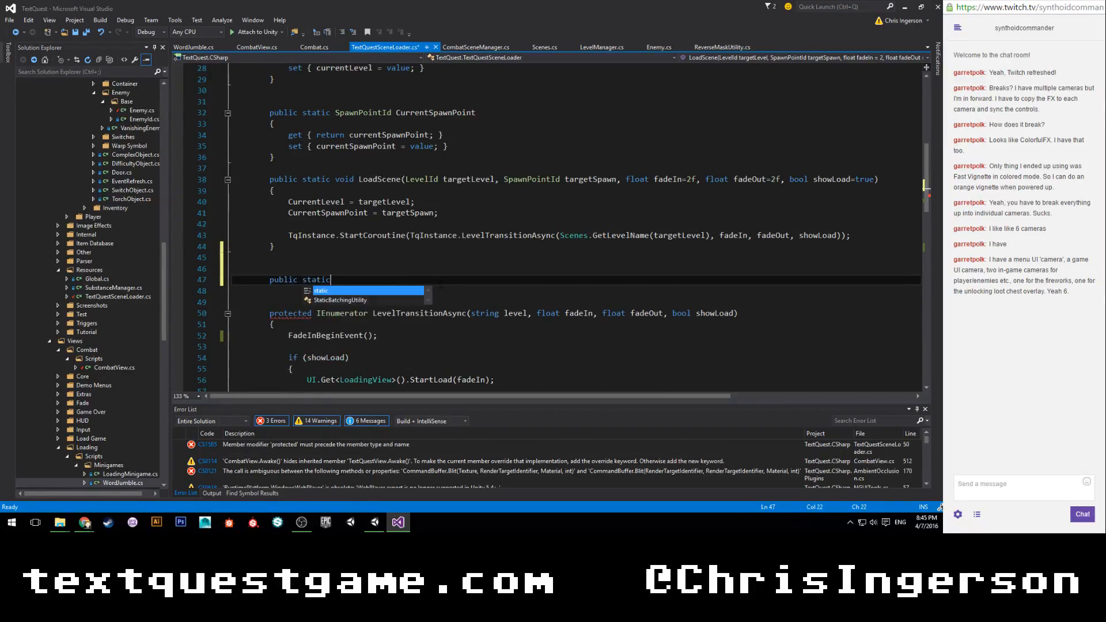
{"action": "type", "text": " void LoadComb"}
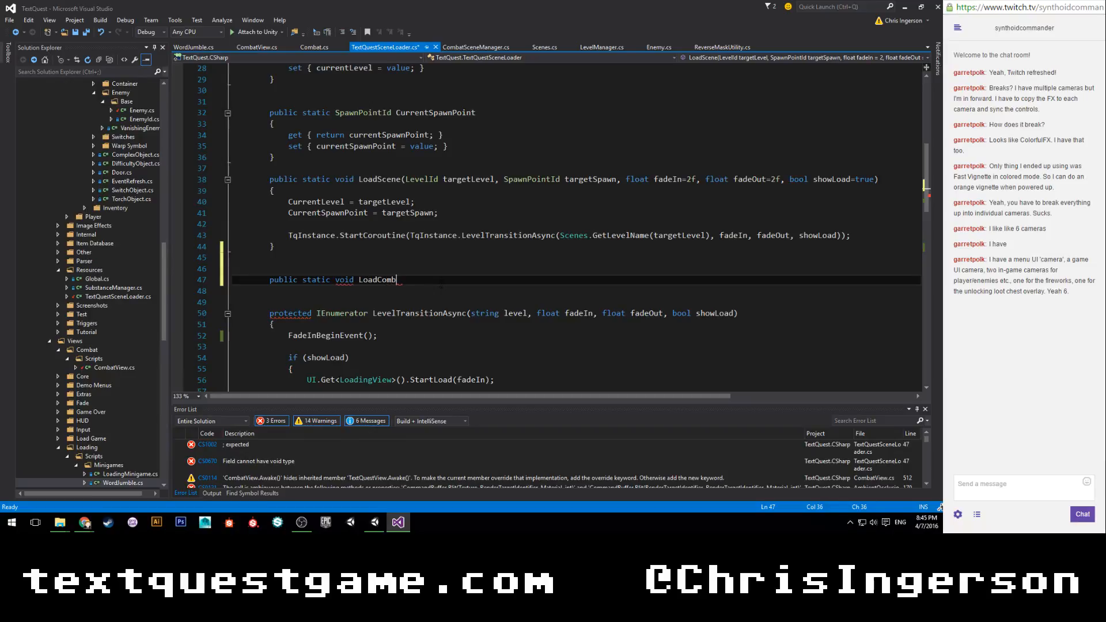
{"action": "type", "text": "atScene"}
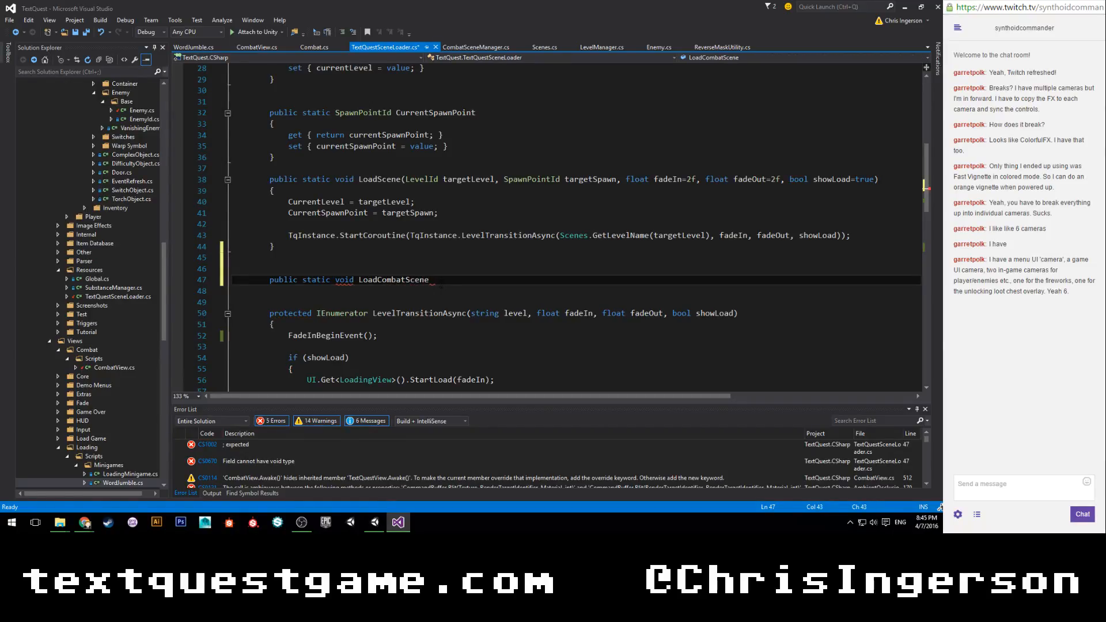
Copy LoadScene's parameter list onto LoadCombatScene and give the method an empty body.
{"action": "left_click_drag", "start_coordinate": [402, 179], "coordinate": [878, 179]}
{"action": "key", "text": "ctrl+c"}
{"action": "left_click", "coordinate": [431, 279]}
{"action": "key", "text": "ctrl+v"}
{"action": "key", "text": "Return"}
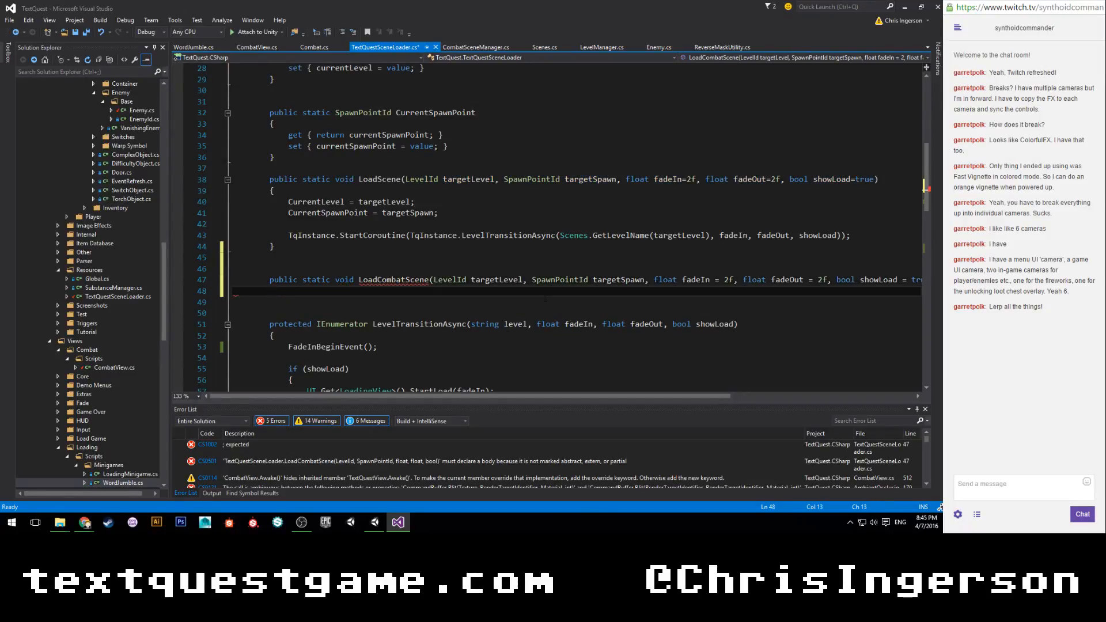
{"action": "type", "text": "{"}
{"action": "key", "text": "Return"}
Remove the spaces around the equals signs of the default values in LoadCombatScene's parameter list.
{"action": "left_click", "coordinate": [724, 280]}
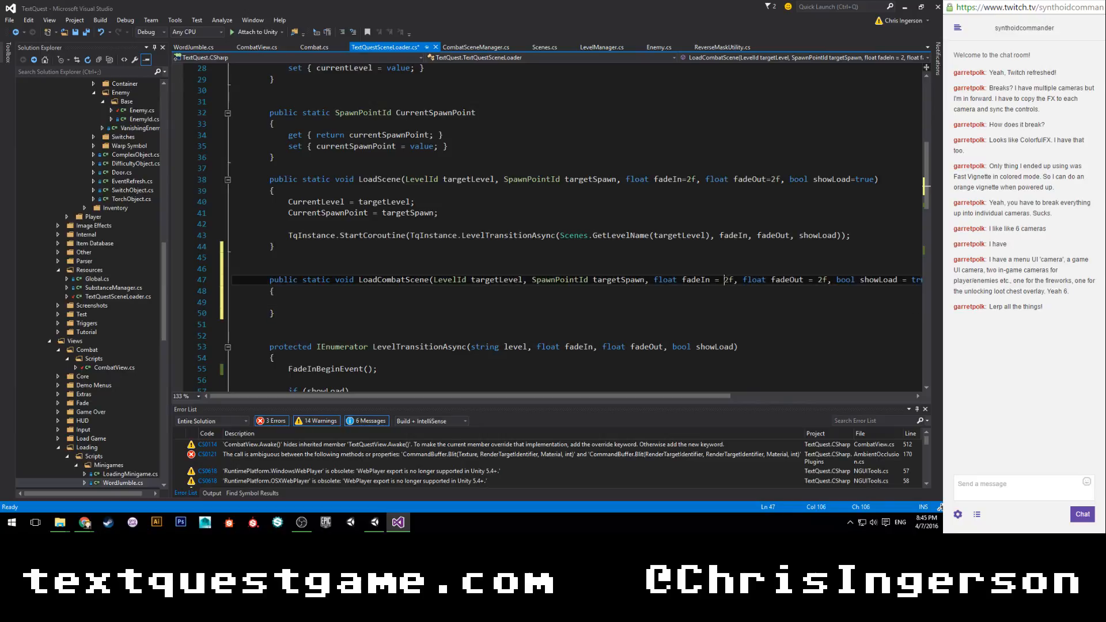
{"action": "key", "text": "BackSpace"}
{"action": "key", "text": "Left"}
{"action": "key", "text": "BackSpace"}
{"action": "left_click", "coordinate": [808, 280]}
{"action": "key", "text": "BackSpace"}
{"action": "key", "text": "BackSpace"}
{"action": "key", "text": "BackSpace"}
{"action": "key", "text": "Left"}
{"action": "key", "text": "BackSpace"}
{"action": "left_click", "coordinate": [354, 304]}
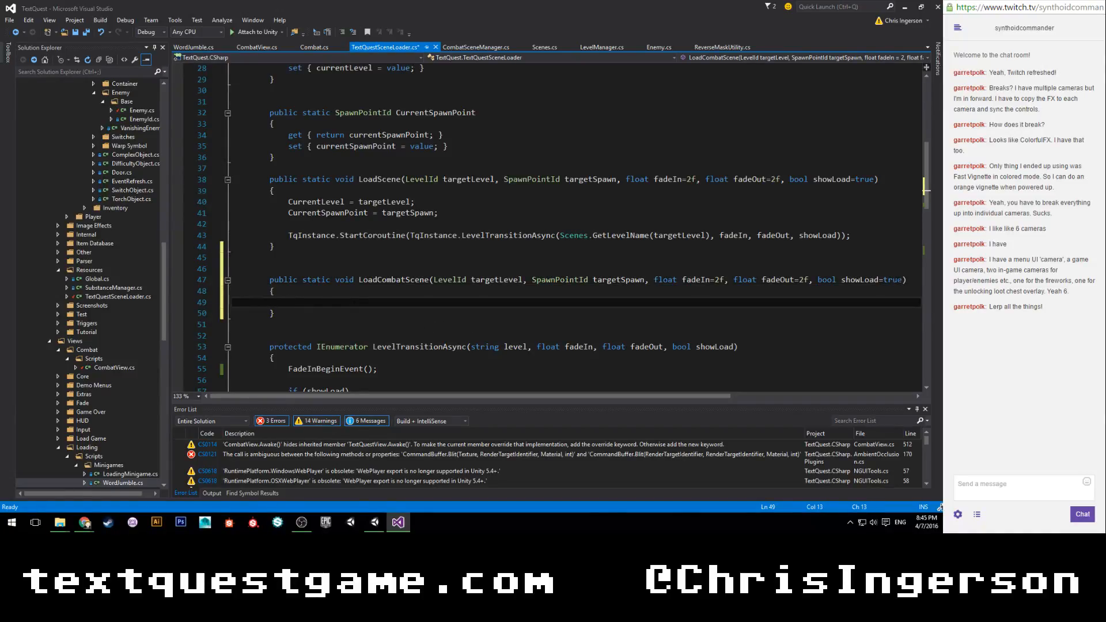
Set LoadCombatScene's showLoad default to false and save the script.
{"action": "double_click", "coordinate": [894, 280]}
{"action": "type", "text": "false"}
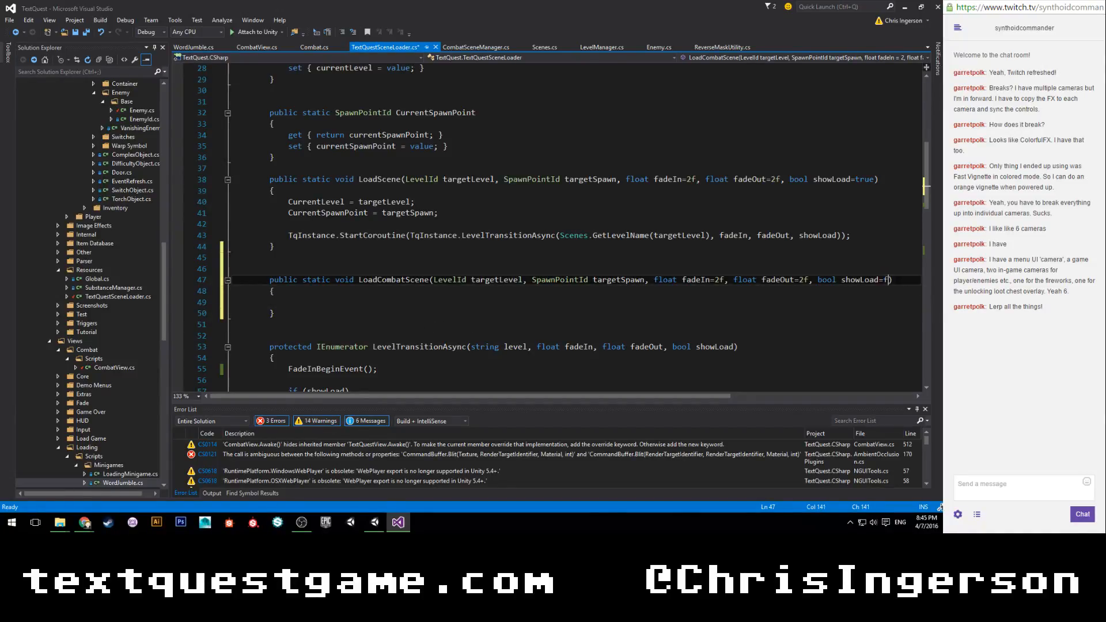
{"action": "key", "text": "ctrl+s"}
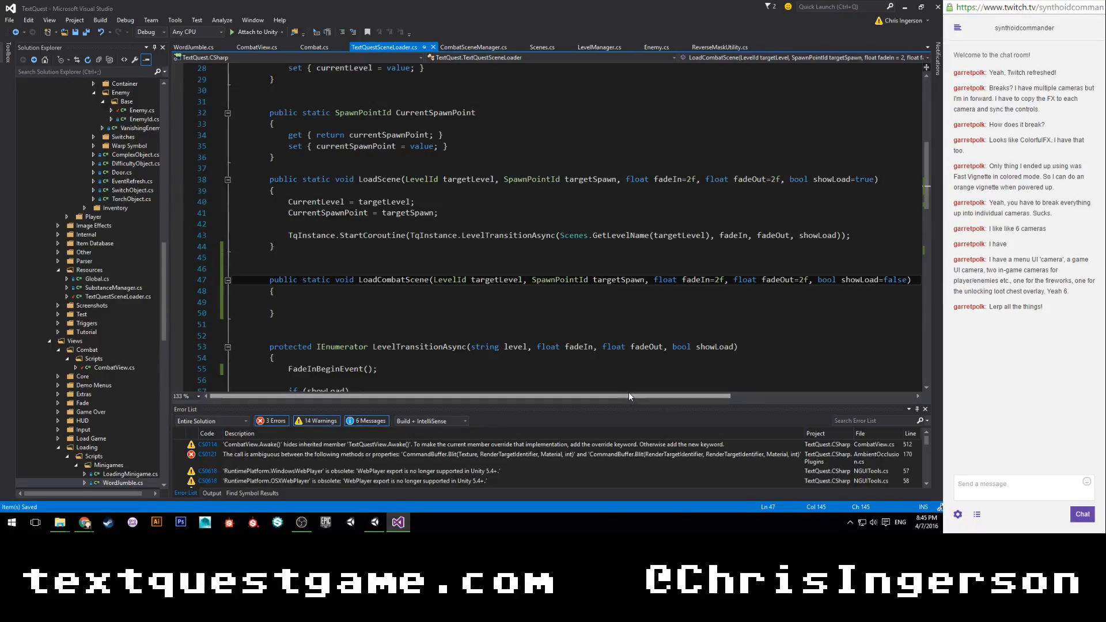
Remove the SpawnPointId targetSpawn parameter from LoadCombatScene and save the script.
{"action": "left_click", "coordinate": [370, 301]}
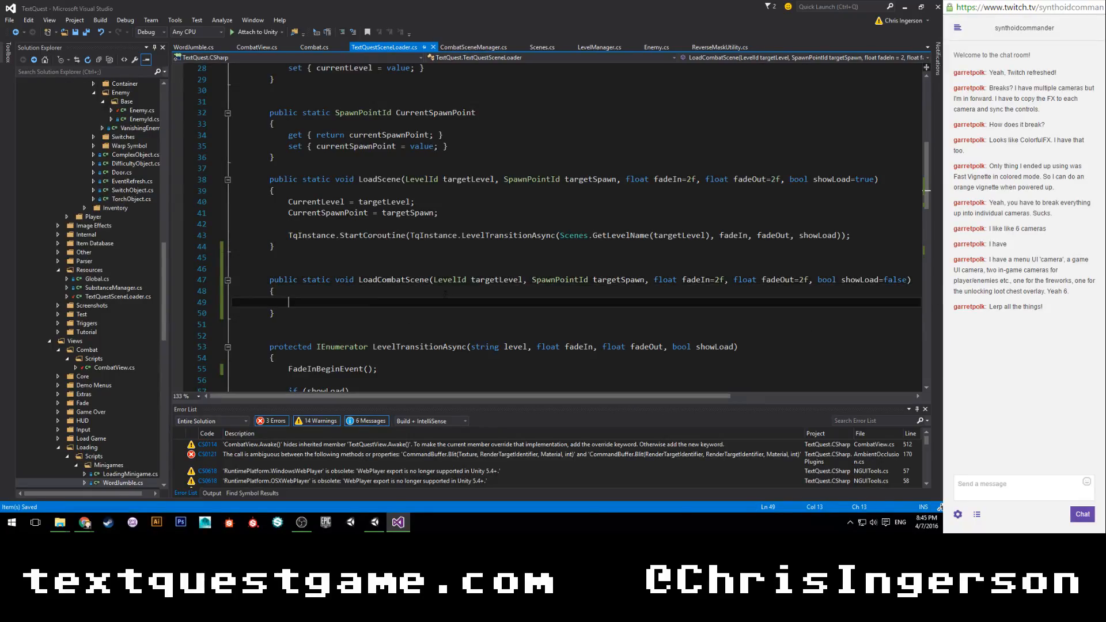
{"action": "left_click_drag", "start_coordinate": [532, 280], "coordinate": [650, 280]}
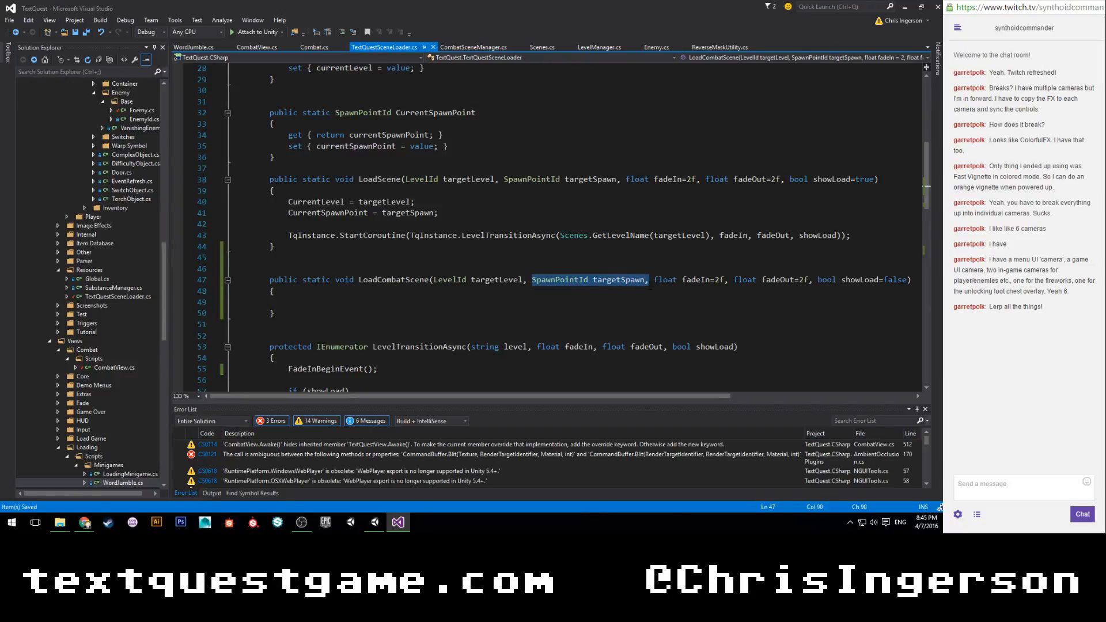
{"action": "key", "text": "BackSpace"}
{"action": "key", "text": "BackSpace"}
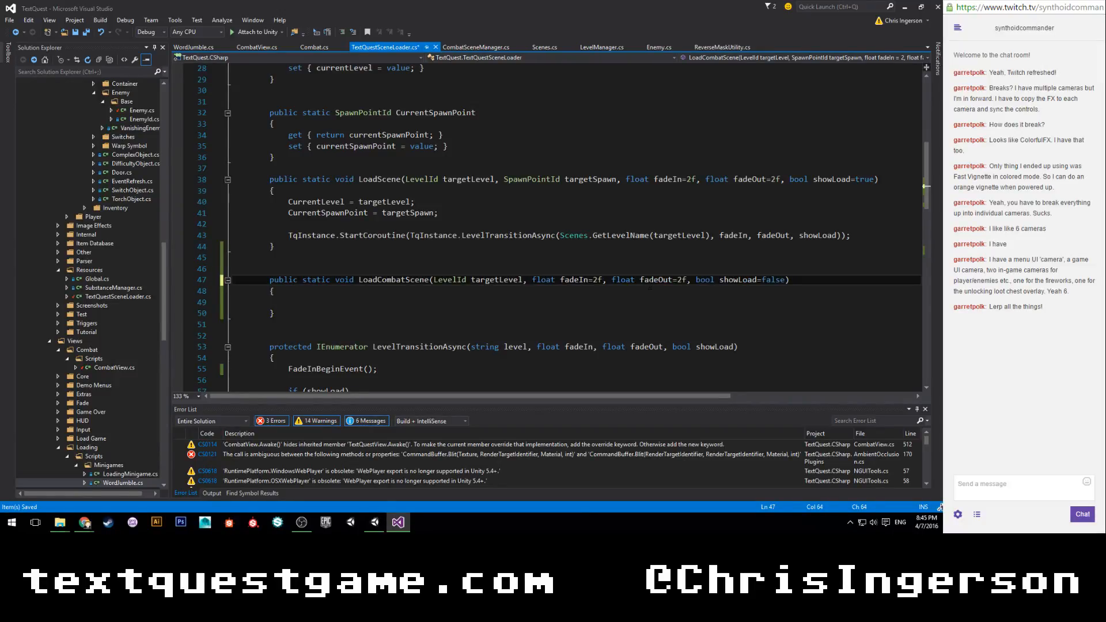
{"action": "key", "text": "ctrl+s"}
{"action": "left_click", "coordinate": [339, 303]}
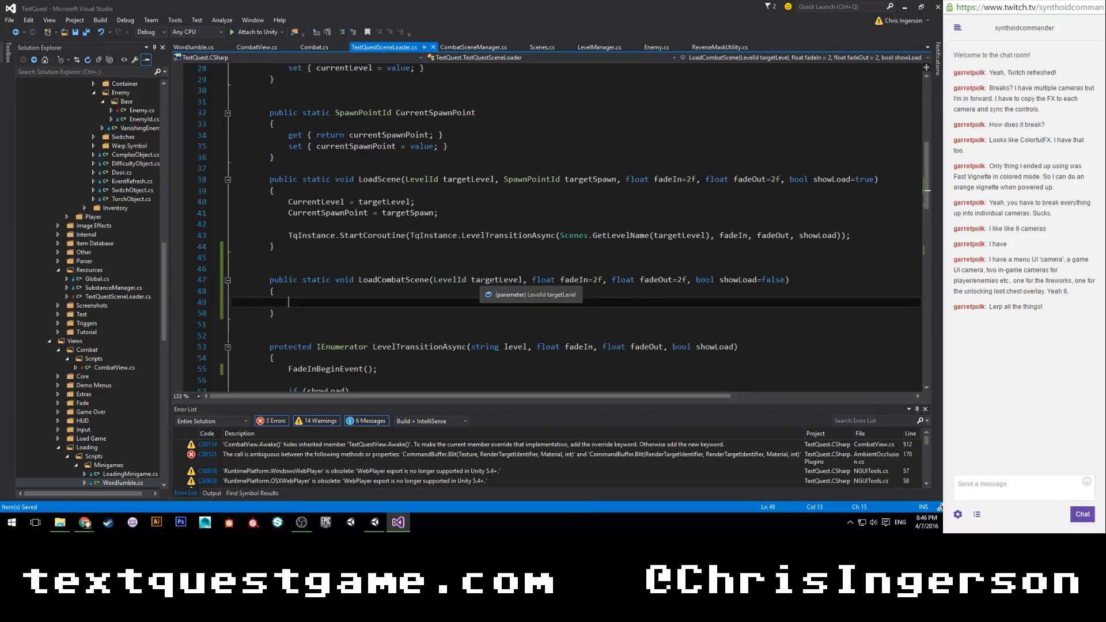
Duplicate the entire LevelTransitionAsync method below the original, at the end of the class.
{"action": "scroll", "coordinate": [481, 273], "scroll_direction": "down", "scroll_amount": 4}
{"action": "scroll", "coordinate": [481, 274], "scroll_direction": "down", "scroll_amount": 3}
{"action": "left_click_drag", "start_coordinate": [270, 114], "coordinate": [294, 280]}
{"action": "scroll", "coordinate": [289, 157], "scroll_direction": "down", "scroll_amount": 2}
{"action": "scroll", "coordinate": [289, 162], "scroll_direction": "down", "scroll_amount": 9}
{"action": "scroll", "coordinate": [292, 279], "scroll_direction": "up", "scroll_amount": 12}
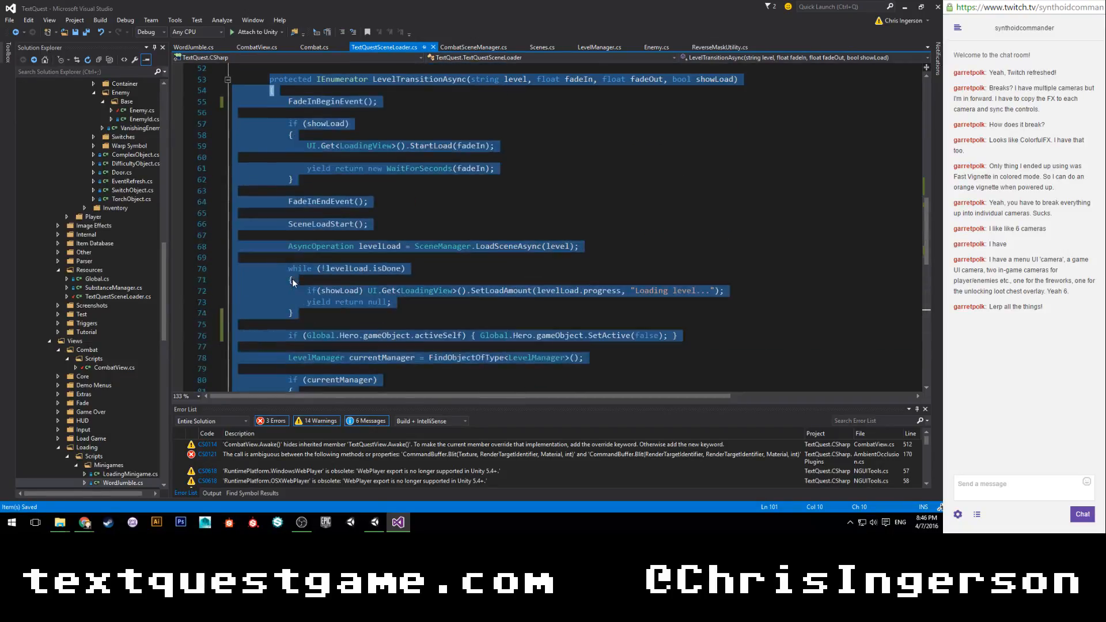
{"action": "left_click", "coordinate": [271, 157]}
{"action": "scroll", "coordinate": [271, 156], "scroll_direction": "down", "scroll_amount": 13}
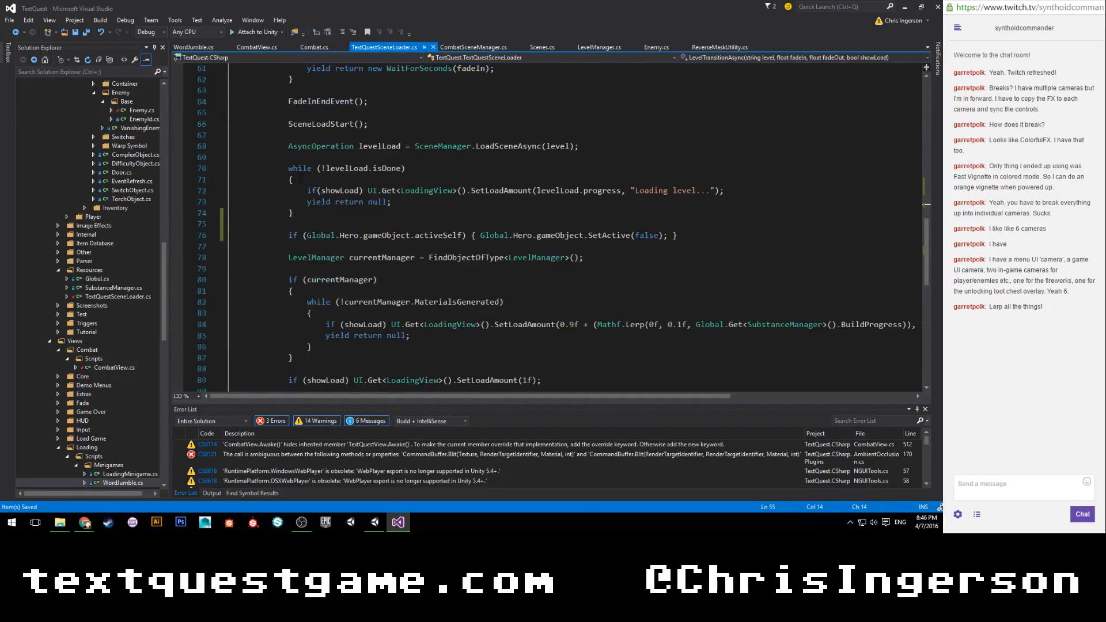
{"action": "left_click", "coordinate": [271, 246]}
{"action": "key", "text": "Return"}
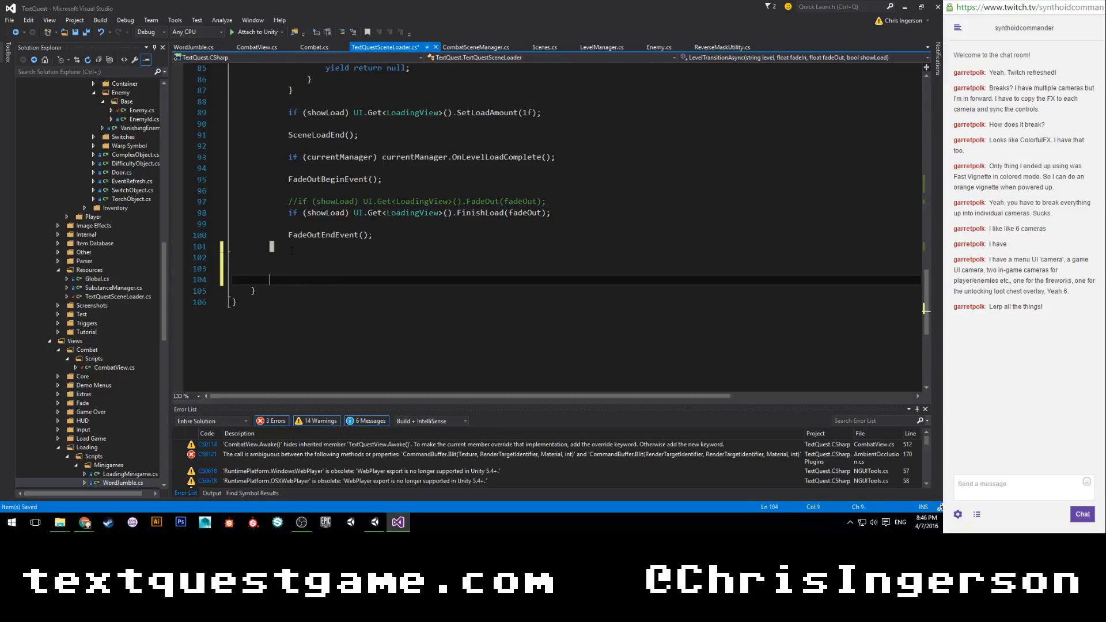
{"action": "key", "text": "ctrl+v"}
{"action": "scroll", "coordinate": [271, 163], "scroll_direction": "up", "scroll_amount": 9}
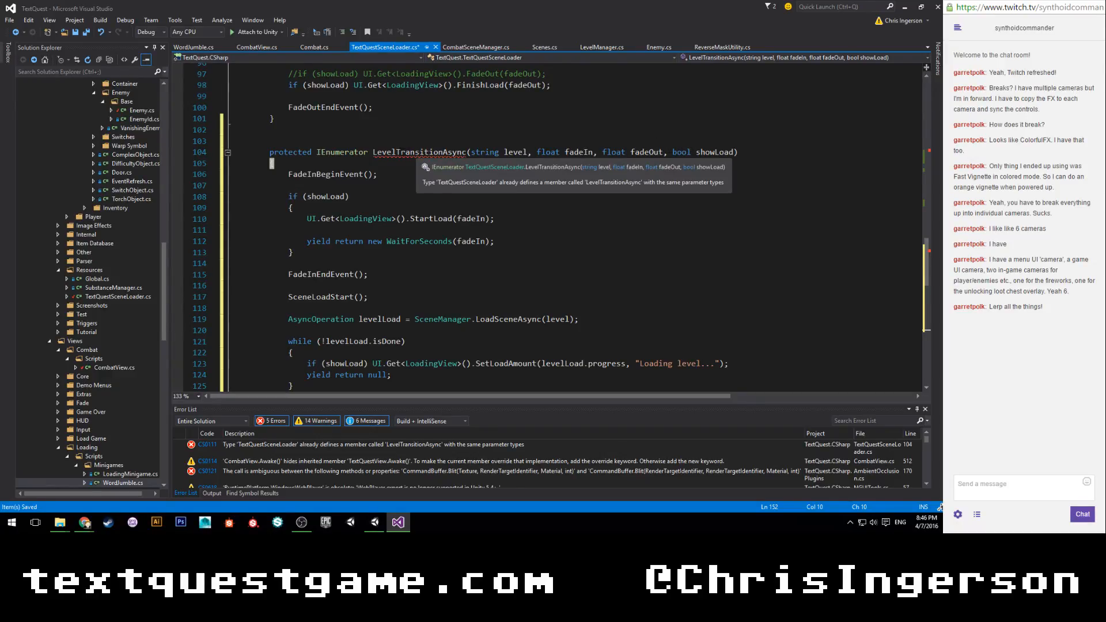
Rename the duplicated LevelTransitionAsync method to CombatTransitionAsync and save the script.
{"action": "left_click", "coordinate": [374, 153]}
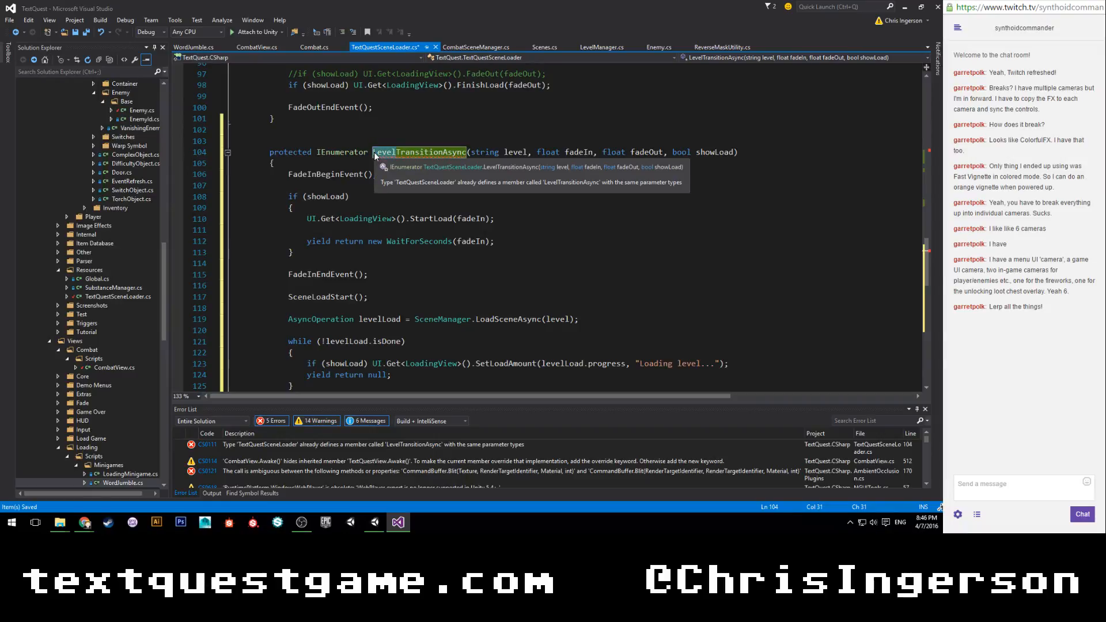
{"action": "key", "text": "Delete"}
{"action": "key", "text": "Delete"}
{"action": "key", "text": "Delete"}
{"action": "key", "text": "Delete"}
{"action": "key", "text": "Delete"}
{"action": "type", "text": "Combat"}
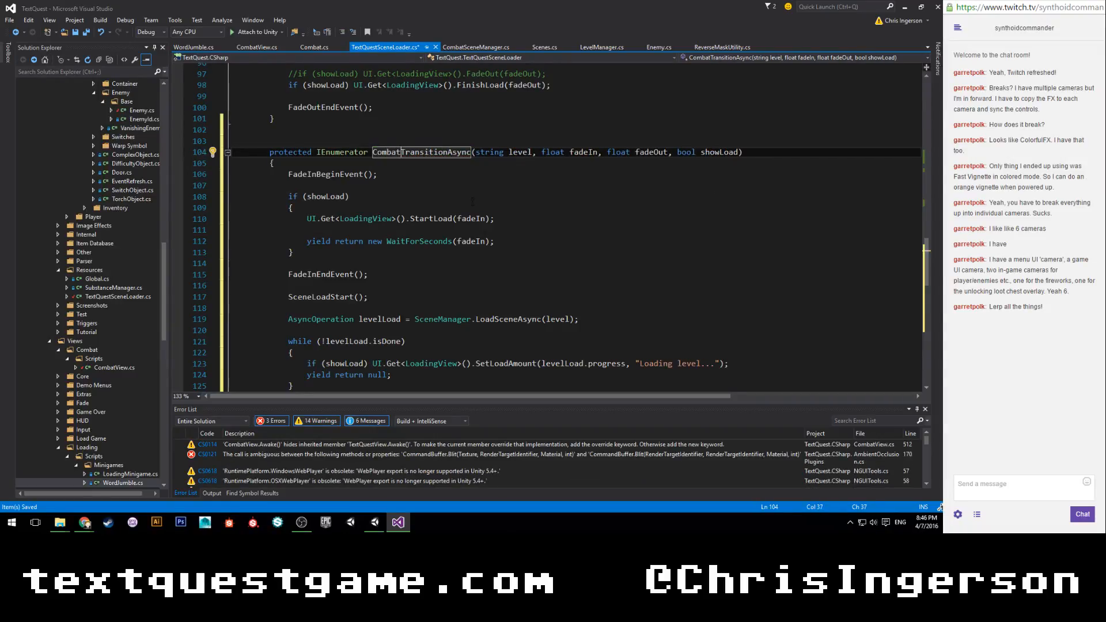
{"action": "scroll", "coordinate": [473, 201], "scroll_direction": "down", "scroll_amount": 2}
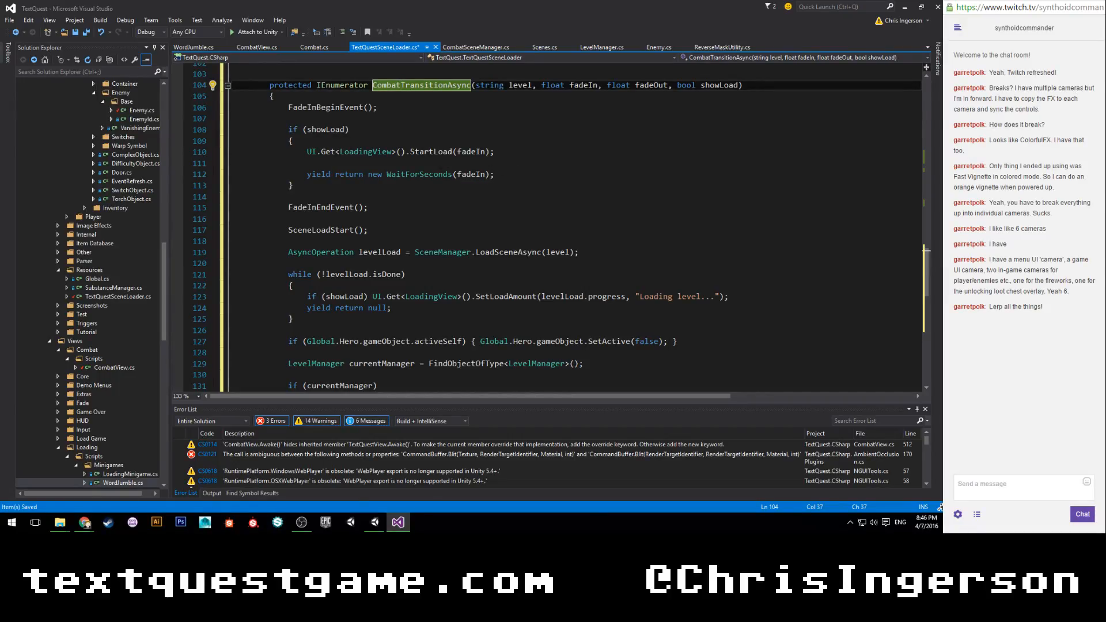
{"action": "scroll", "coordinate": [407, 206], "scroll_direction": "down", "scroll_amount": 2}
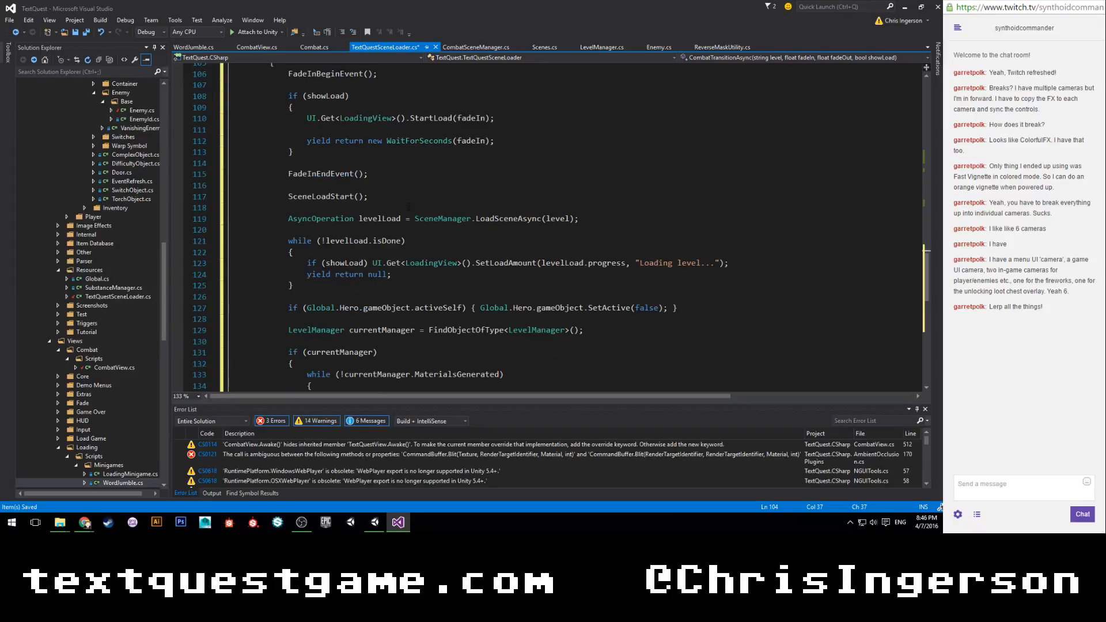
{"action": "left_click", "coordinate": [581, 186]}
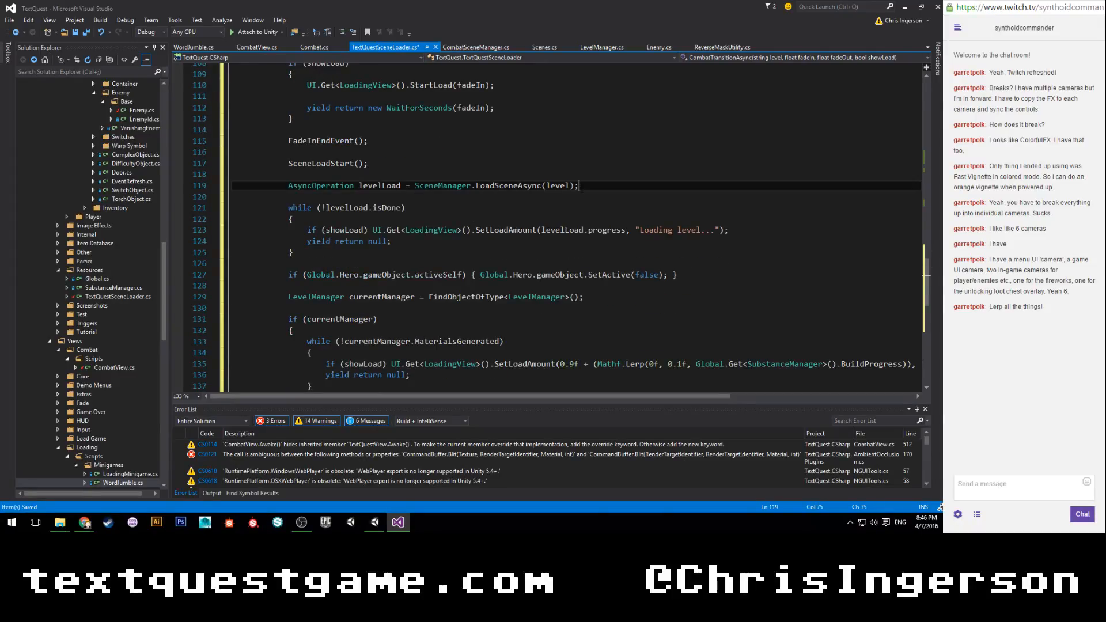
{"action": "key", "text": "ctrl+s"}
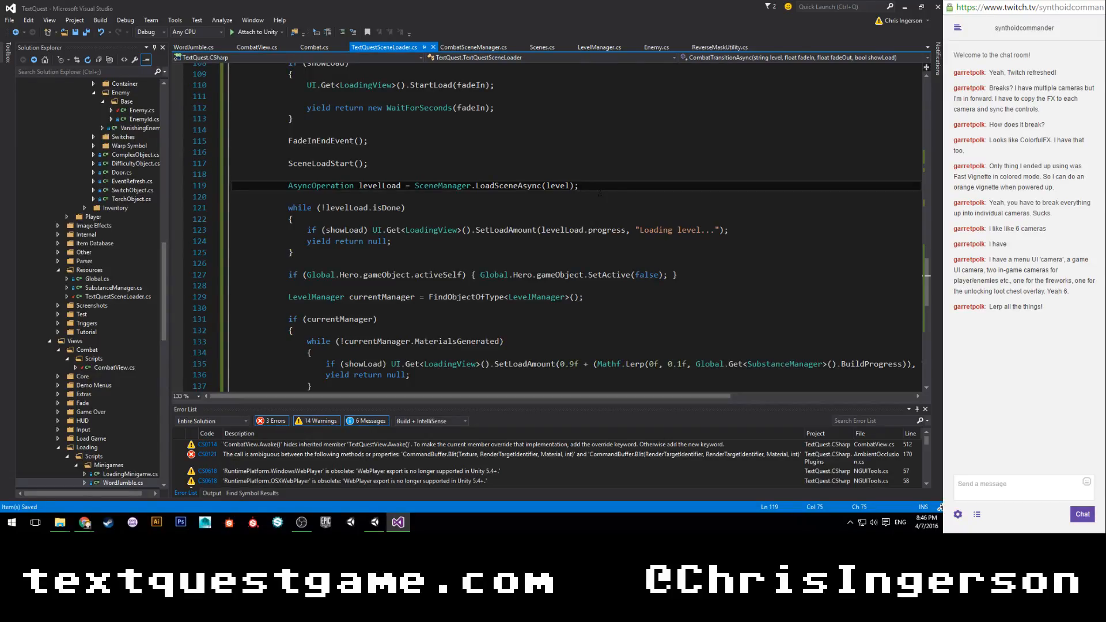
Open an empty line below the LoadSceneAsync call in CombatTransitionAsync for a new statement.
{"action": "key", "text": "Return"}
{"action": "key", "text": "Return"}
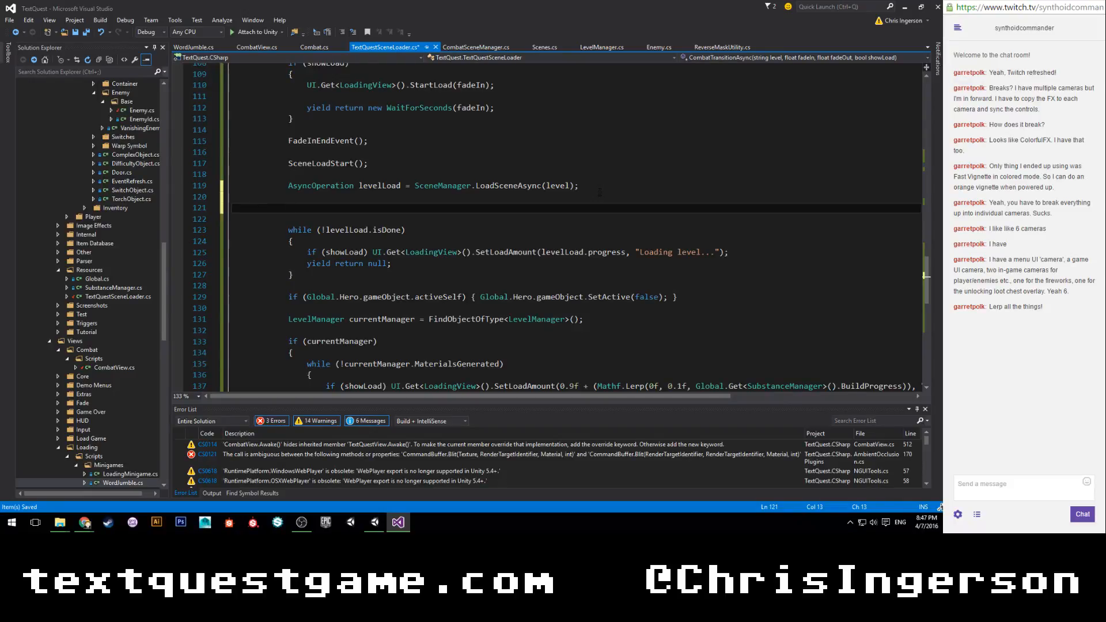
{"action": "type", "text": "Gr"}
{"action": "key", "text": "BackSpace"}
{"action": "key", "text": "BackSpace"}
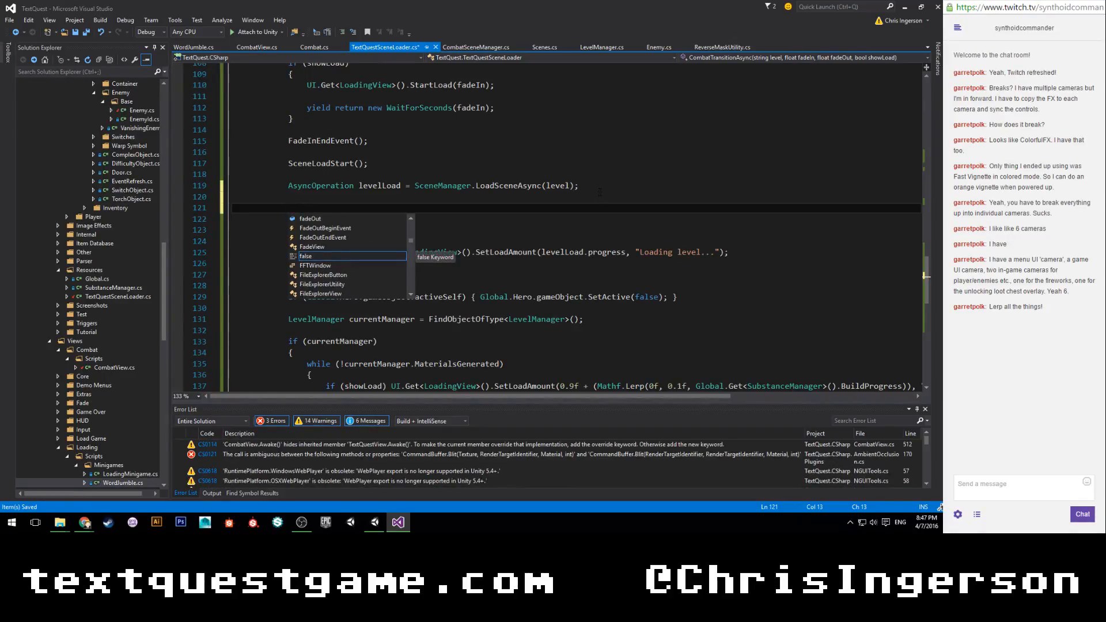
{"action": "type", "text": "Radio"}
{"action": "key", "text": "BackSpace"}
{"action": "key", "text": "BackSpace"}
{"action": "key", "text": "BackSpace"}
{"action": "key", "text": "BackSpace"}
{"action": "key", "text": "BackSpace"}
Switch to Unity to check the Radial Blur component and Colorful FX effect scripts, and return to Visual Studio.
{"action": "left_click", "coordinate": [374, 521]}
{"action": "scroll", "coordinate": [604, 349], "scroll_direction": "up", "scroll_amount": 10}
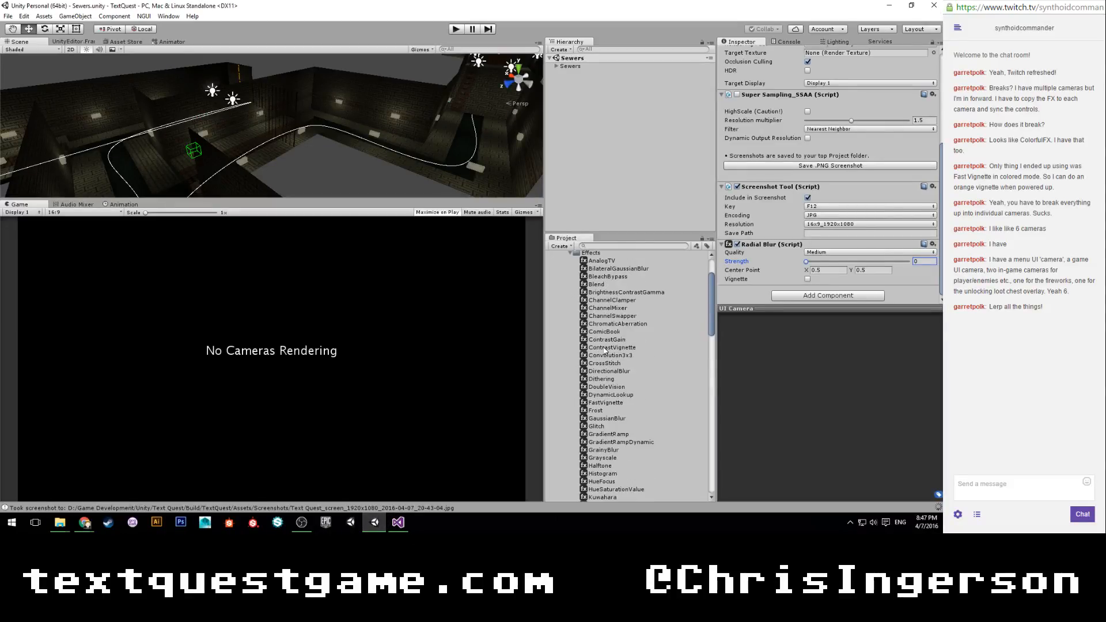
{"action": "left_click", "coordinate": [400, 522]}
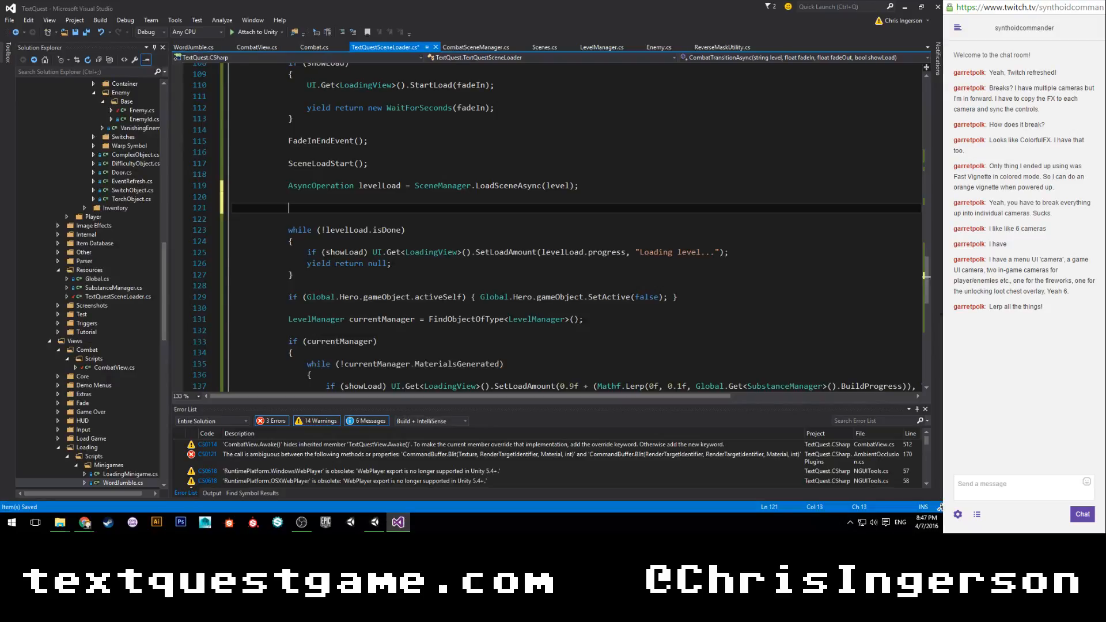
Declare a Colorful.RadialBlur variable named blur below the LoadSceneAsync call in CombatTransitionAsync.
{"action": "type", "text": "color"}
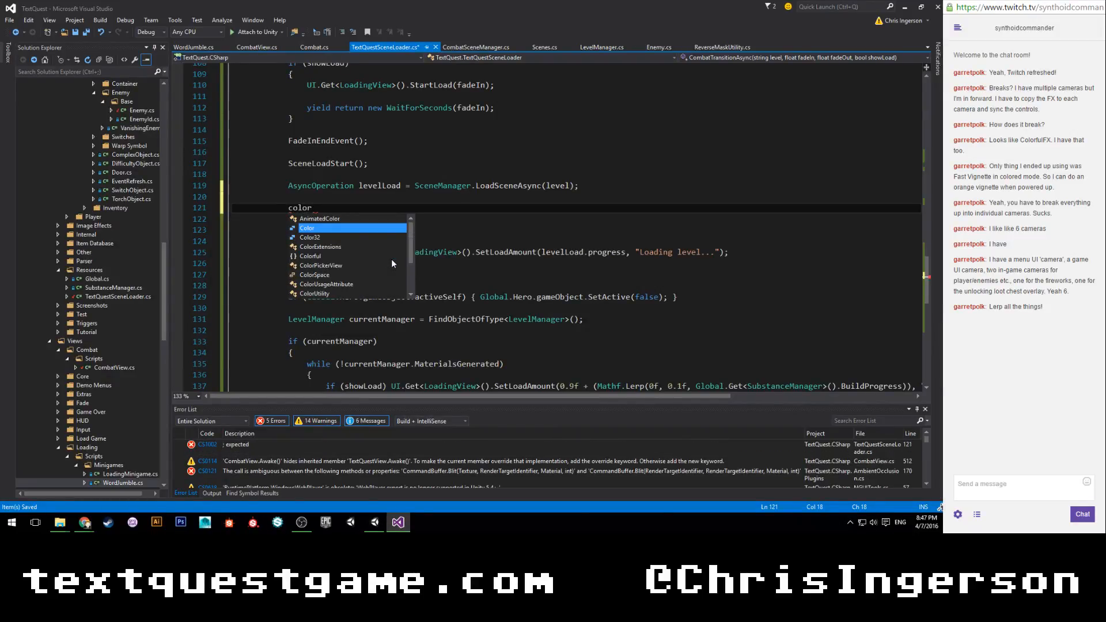
{"action": "type", "text": "ful."}
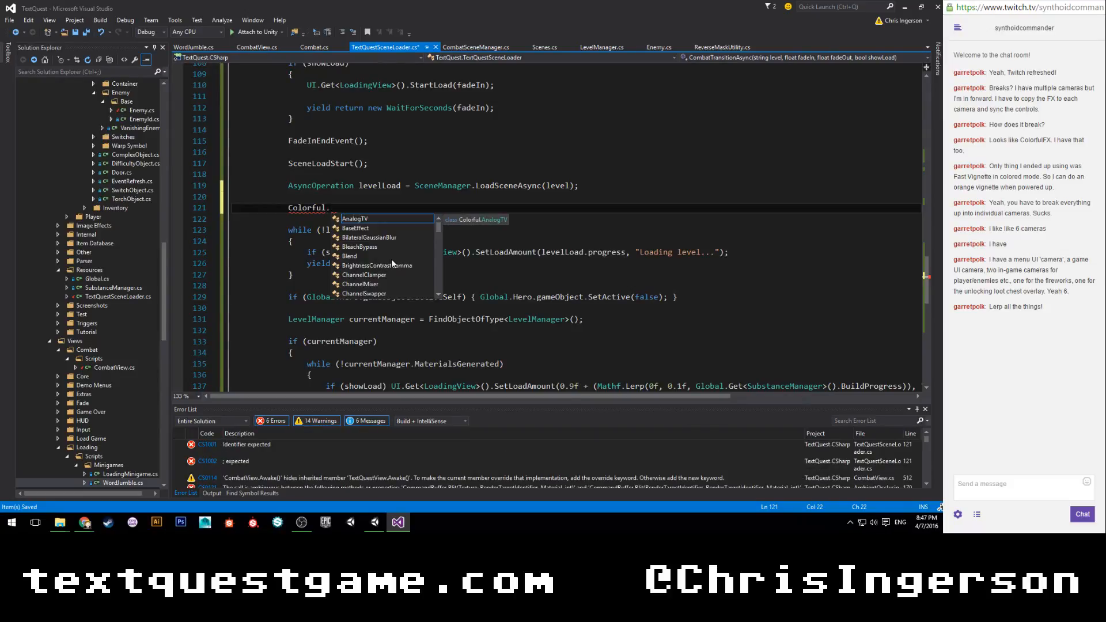
{"action": "type", "text": "RadialBlur "}
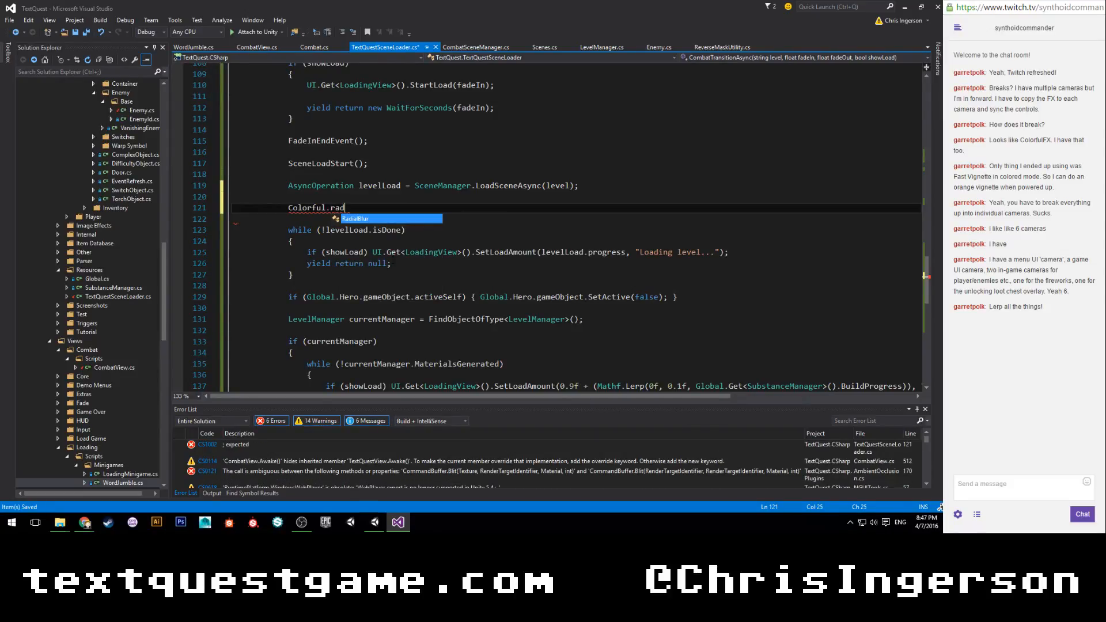
{"action": "type", "text": "bulr"}
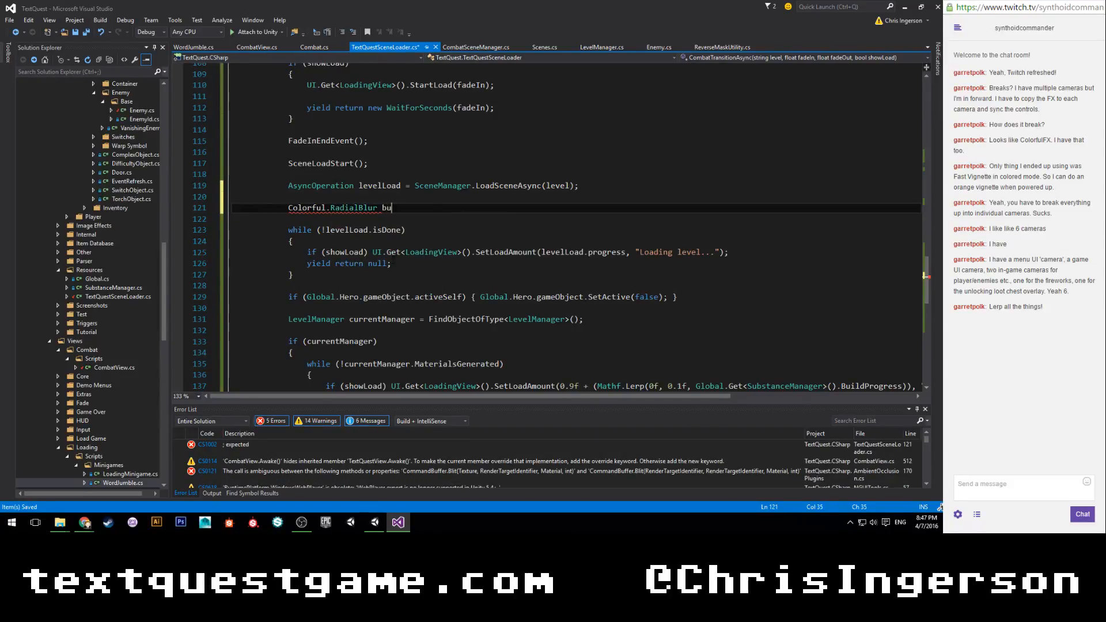
{"action": "key", "text": "BackSpace"}
{"action": "key", "text": "BackSpace"}
{"action": "key", "text": "BackSpace"}
{"action": "type", "text": "lur = UI"}
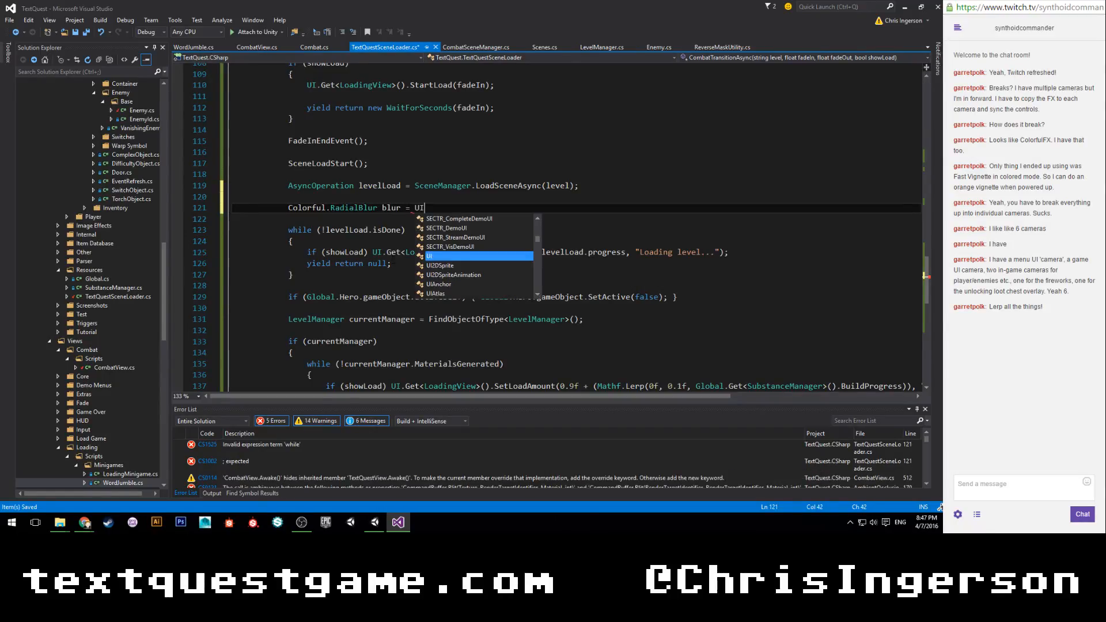
{"action": "type", "text": ".UICamera"}
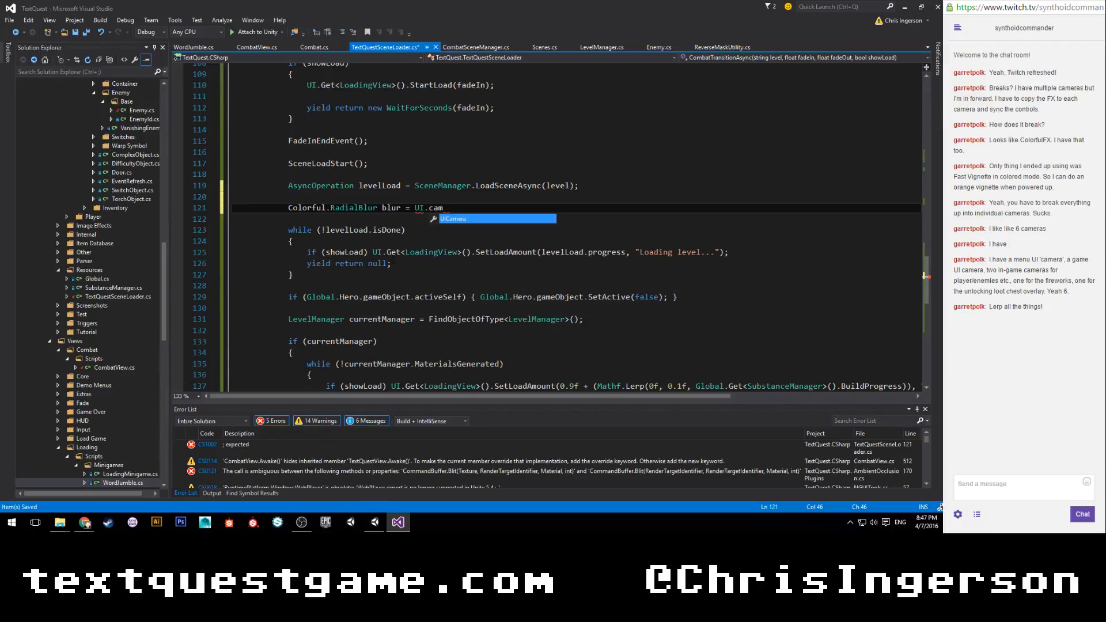
{"action": "type", "text": "."}
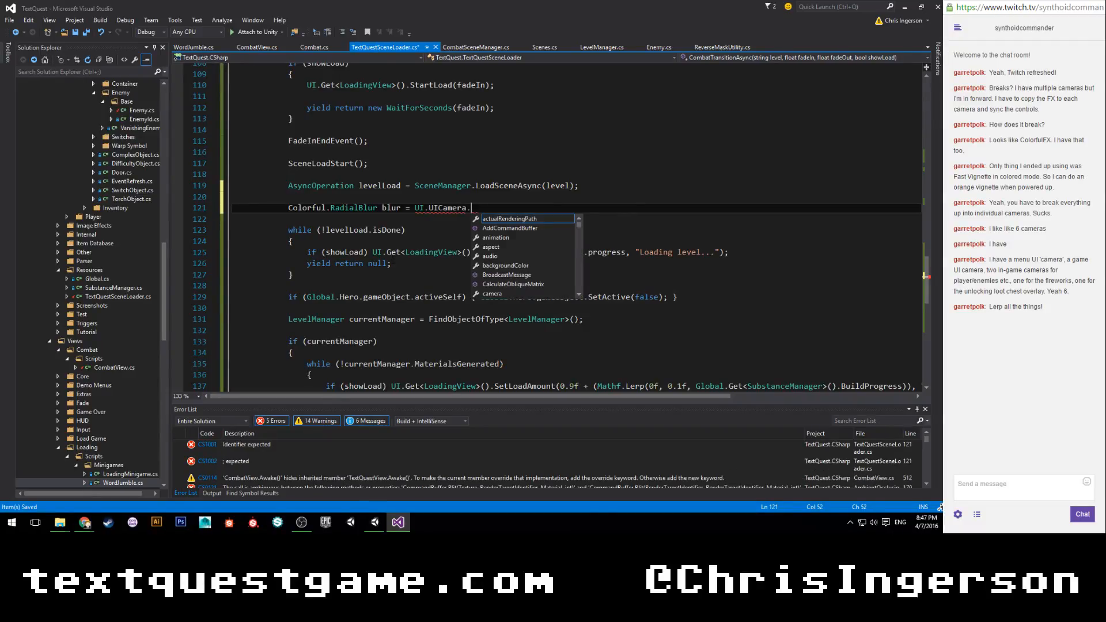
{"action": "type", "text": "getcom"}
Assign UI.UICamera.GetComponent<Colorful.RadialBlur>() to the blur variable and end the statement.
{"action": "key", "text": "Down"}
{"action": "key", "text": "Down"}
{"action": "key", "text": "Return"}
{"action": "type", "text": "<C"}
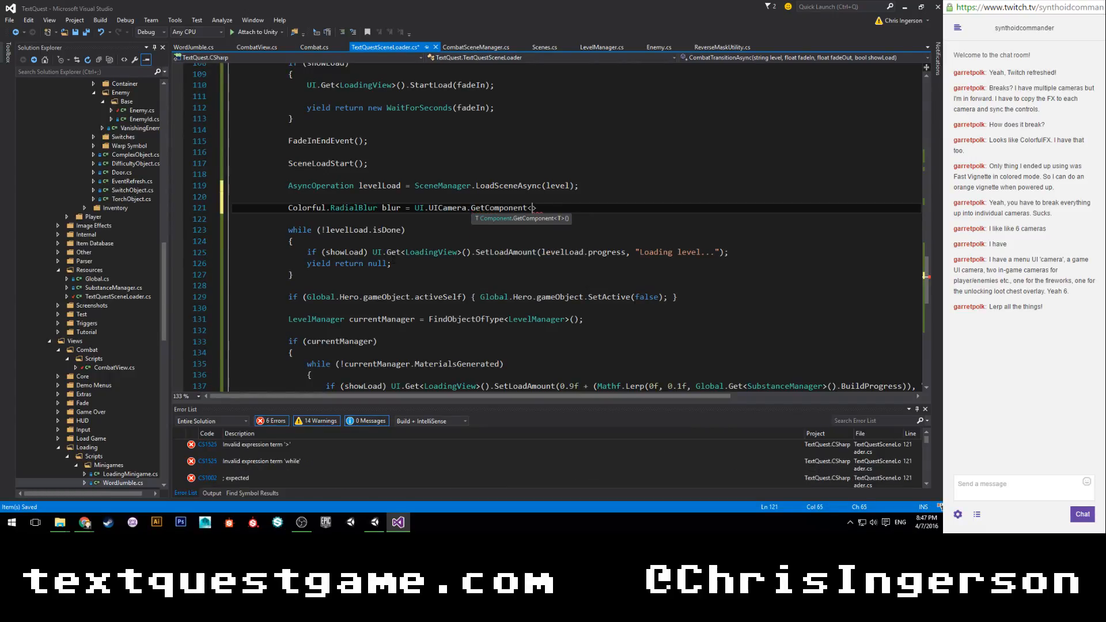
{"action": "type", "text": "olorful."}
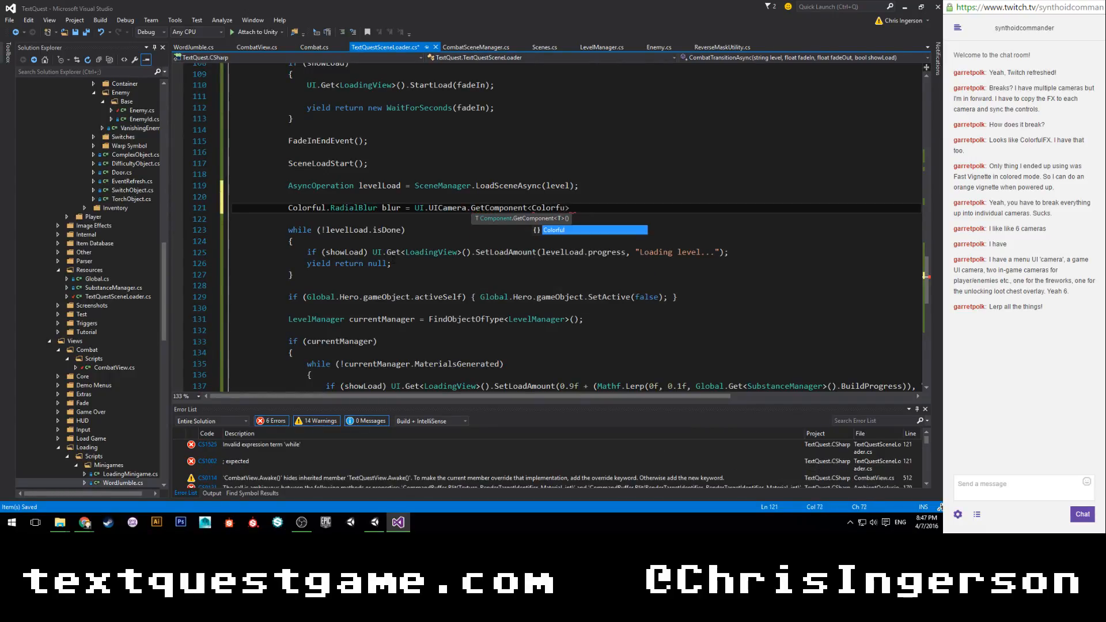
{"action": "type", "text": "RadialBlur"}
{"action": "key", "text": "Return"}
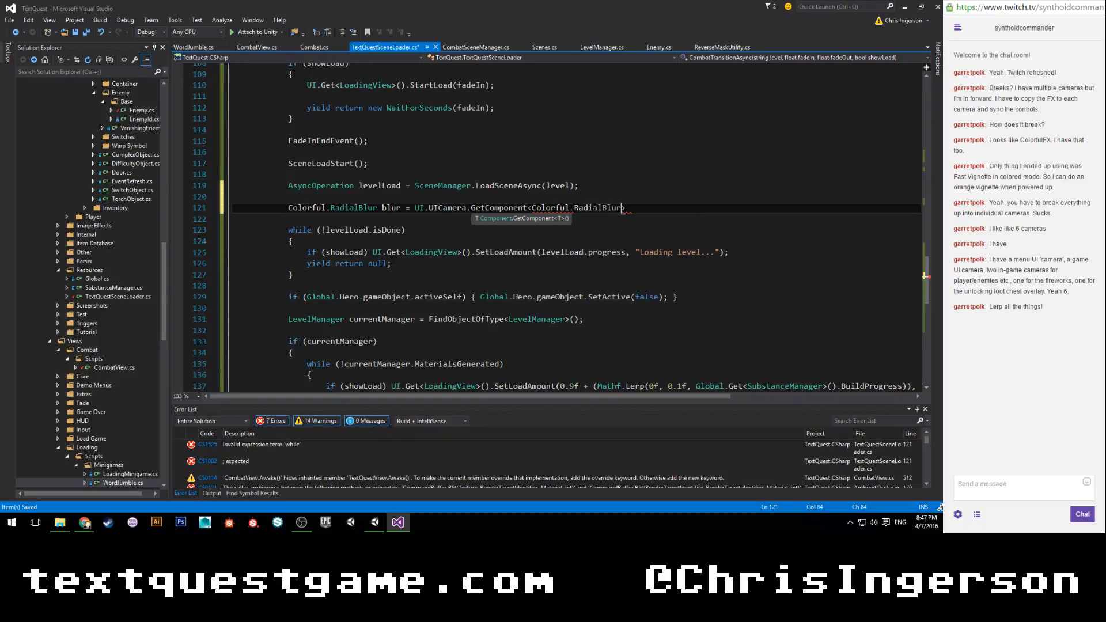
{"action": "type", "text": ">();"}
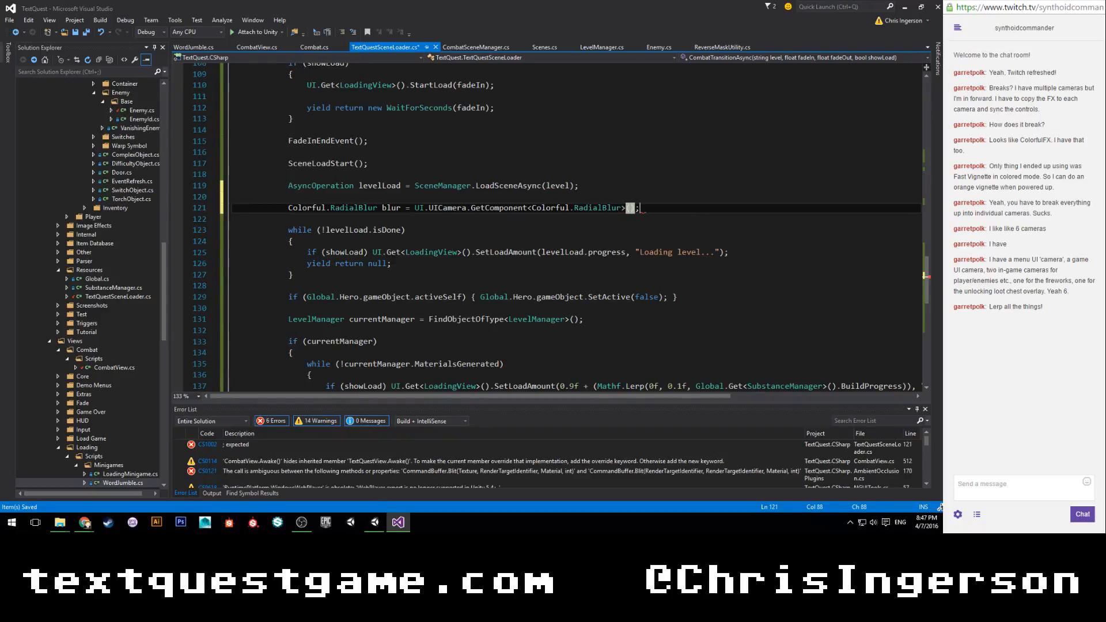
Add blur.Strength = 0f; below the blur declaration, checking the component's property name in Unity, and save the script.
{"action": "key", "text": "Return"}
{"action": "key", "text": "Return"}
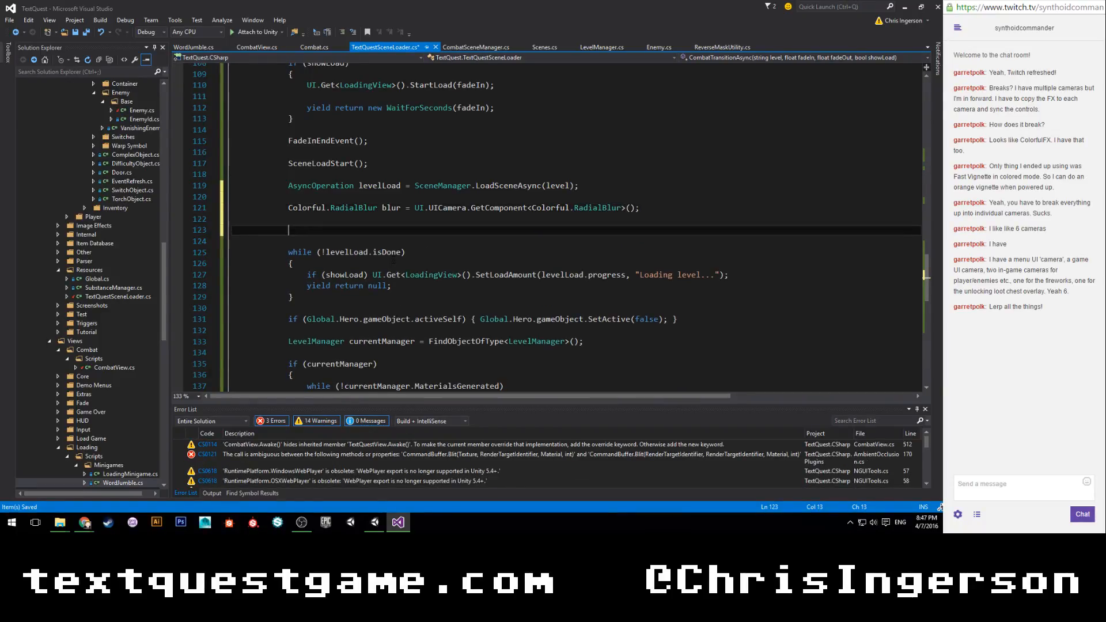
{"action": "type", "text": "blur."}
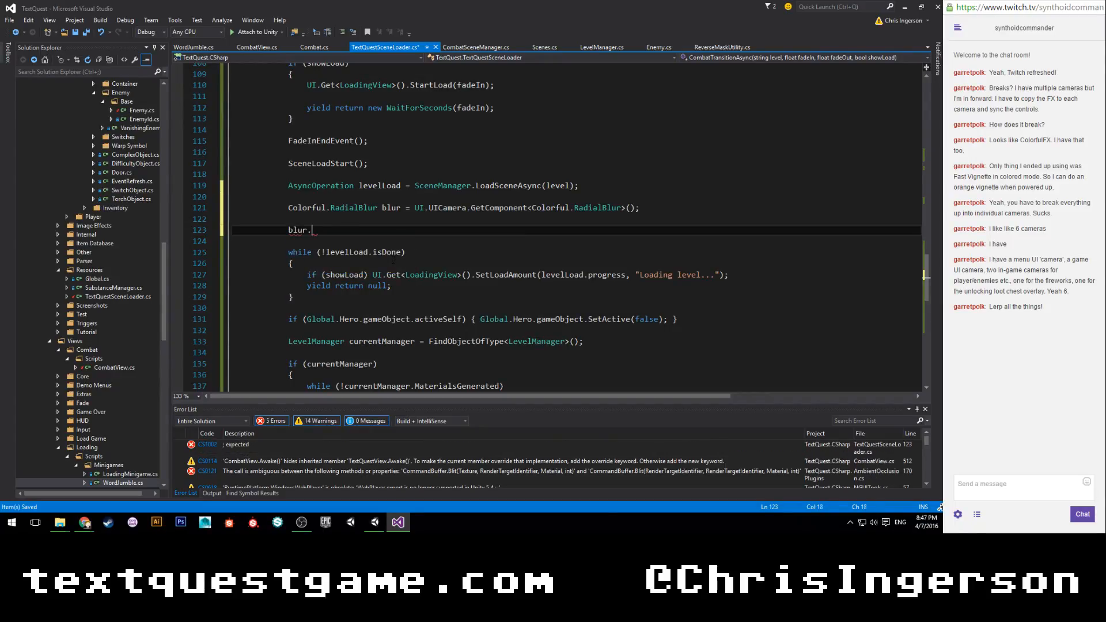
{"action": "scroll", "coordinate": [397, 248], "scroll_direction": "up", "scroll_amount": 2}
{"action": "scroll", "coordinate": [370, 277], "scroll_direction": "up", "scroll_amount": 2}
{"action": "left_click", "coordinate": [370, 530]}
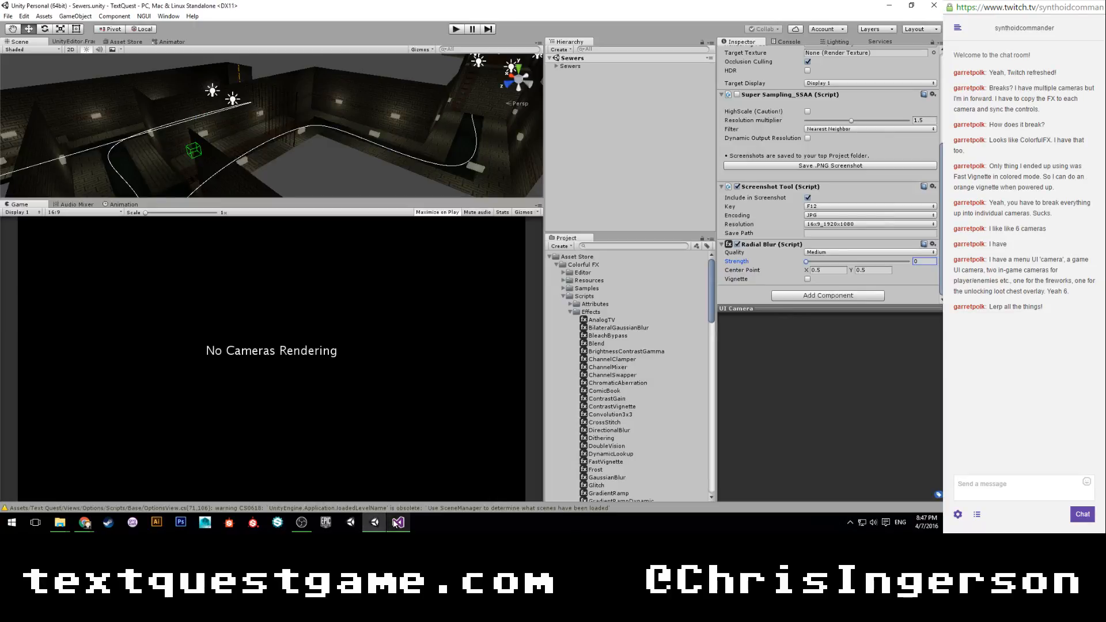
{"action": "left_click", "coordinate": [398, 522]}
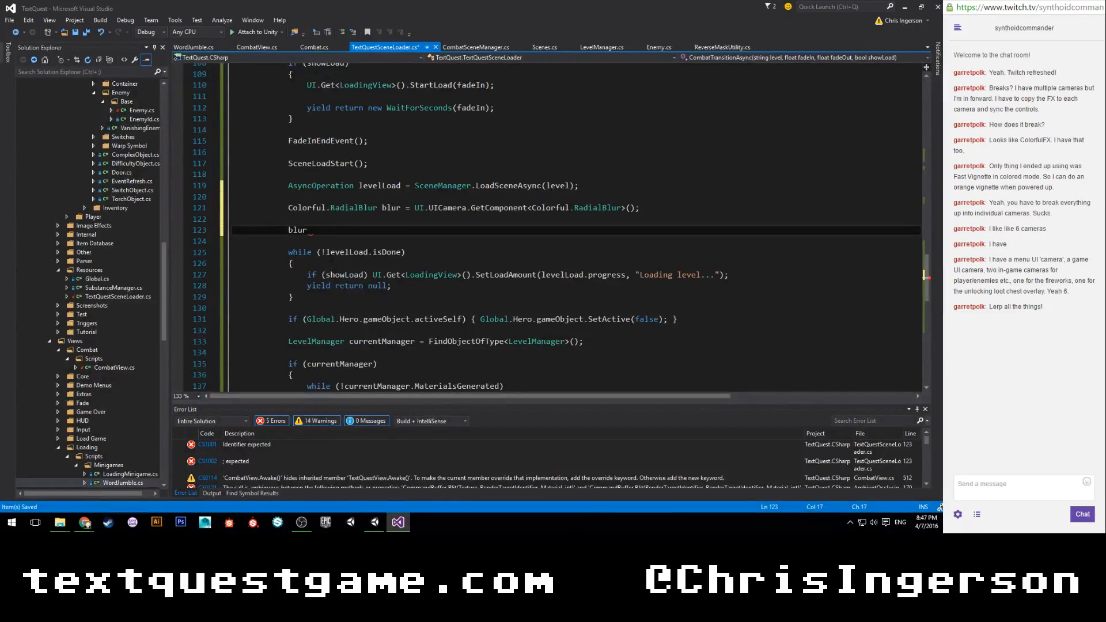
{"action": "type", "text": "strength"}
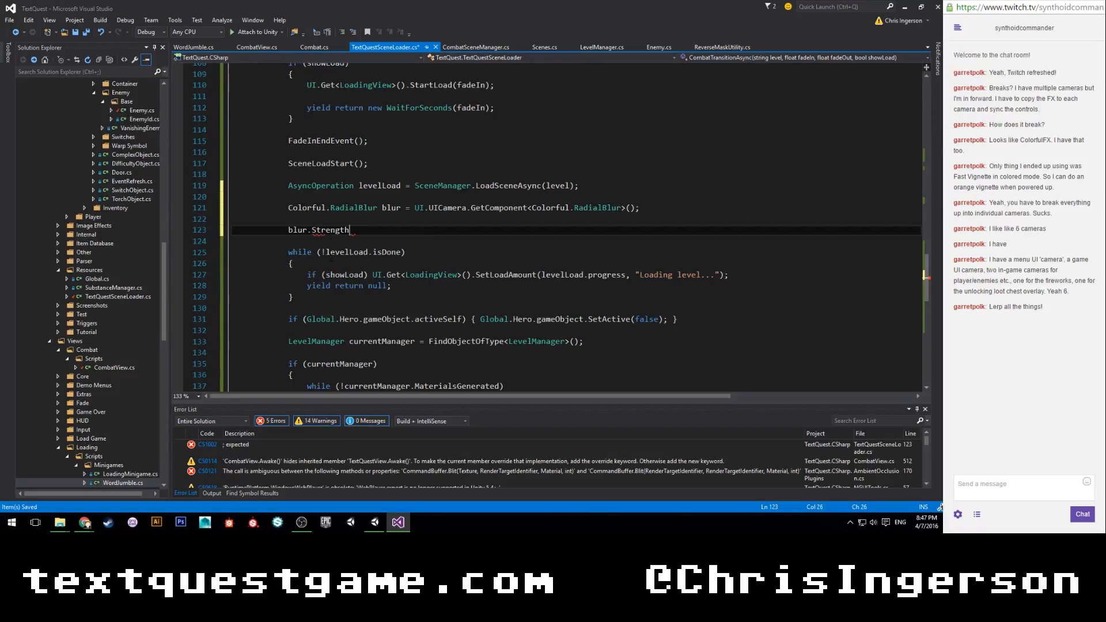
{"action": "type", "text": " = 0f;"}
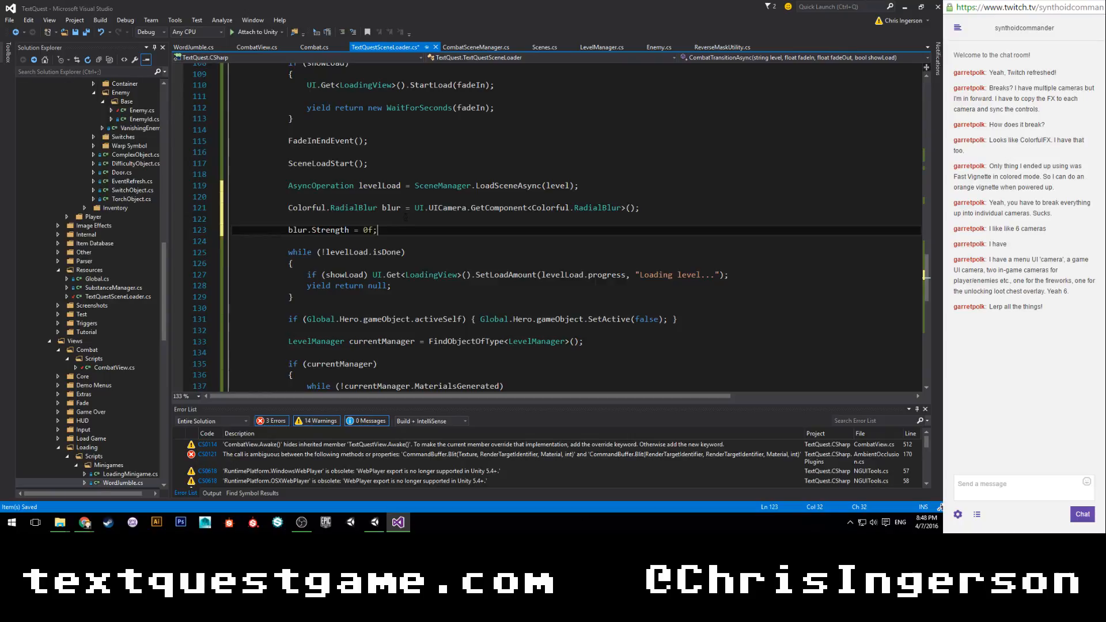
{"action": "key", "text": "ctrl+s"}
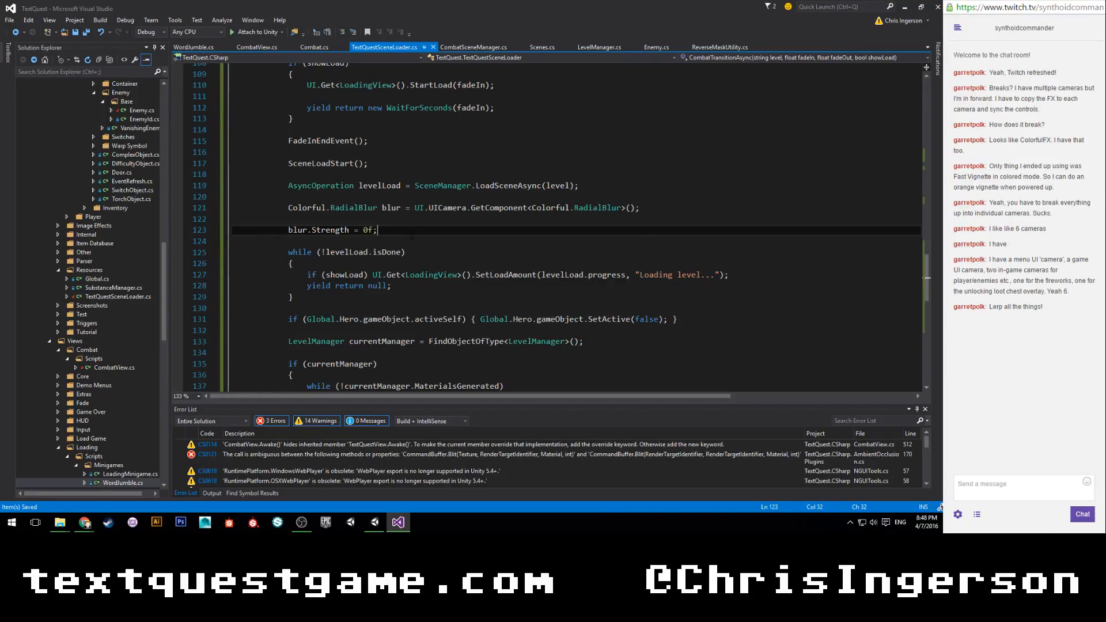
Add blur.Strength = 1f; below the 0f assignment, leaving empty lines between the two statements.
{"action": "key", "text": "Return"}
{"action": "key", "text": "Return"}
{"action": "type", "text": "blur.strength = 1f;"}
{"action": "key", "text": "Up"}
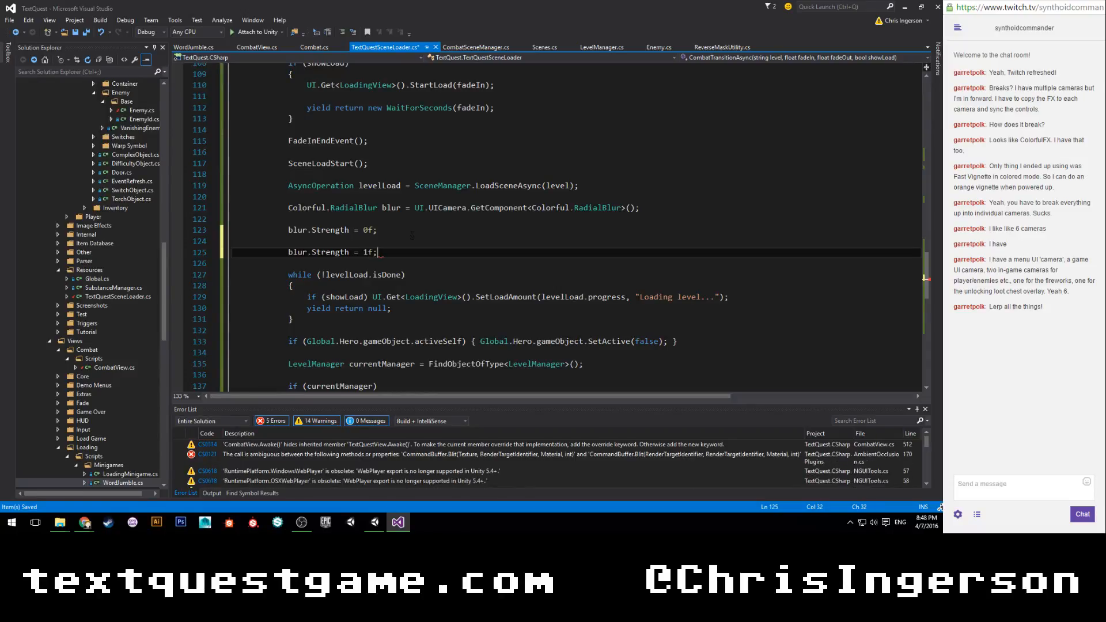
{"action": "key", "text": "Return"}
{"action": "key", "text": "Return"}
{"action": "key", "text": "Up"}
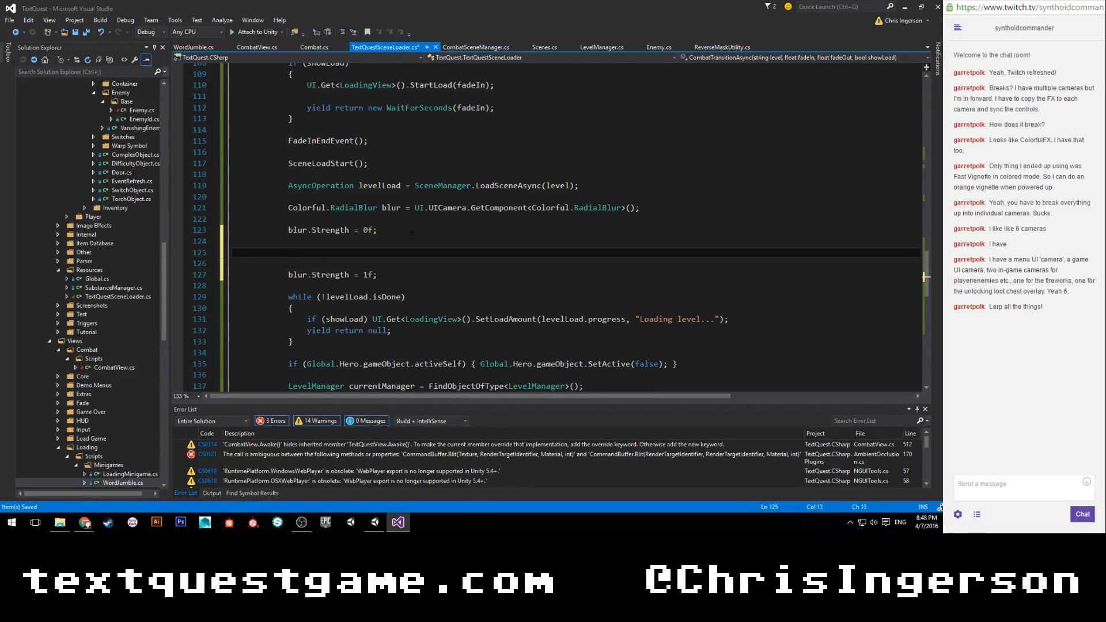
Insert a while() statement with an empty condition between the two blur.Strength assignments.
{"action": "scroll", "coordinate": [412, 235], "scroll_direction": "up", "scroll_amount": 3}
{"action": "scroll", "coordinate": [397, 224], "scroll_direction": "down", "scroll_amount": 1}
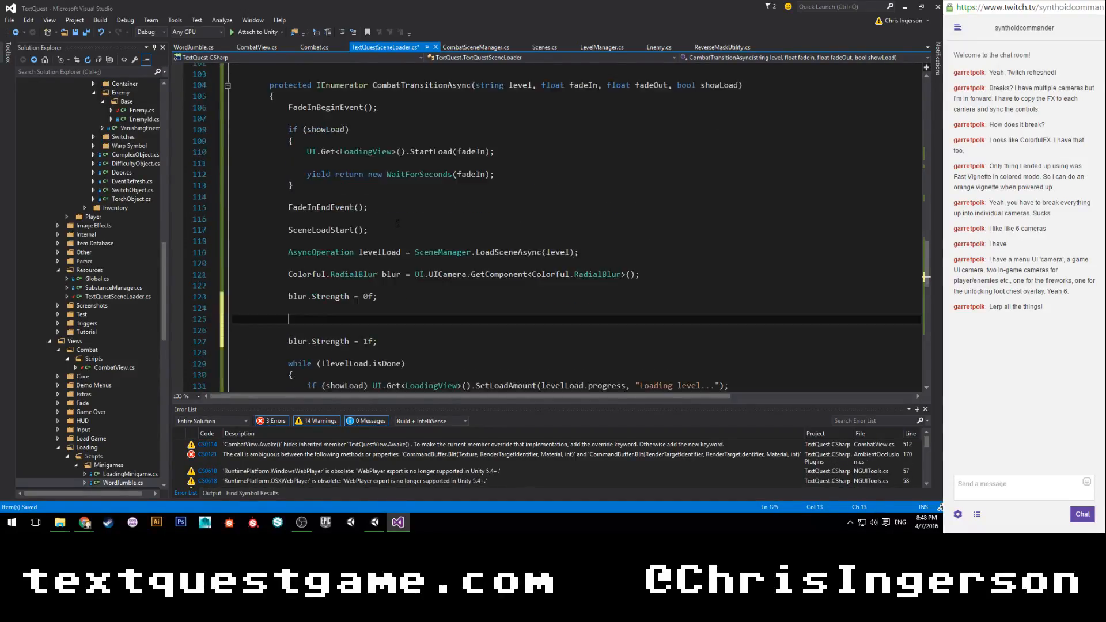
{"action": "scroll", "coordinate": [397, 224], "scroll_direction": "down", "scroll_amount": 1}
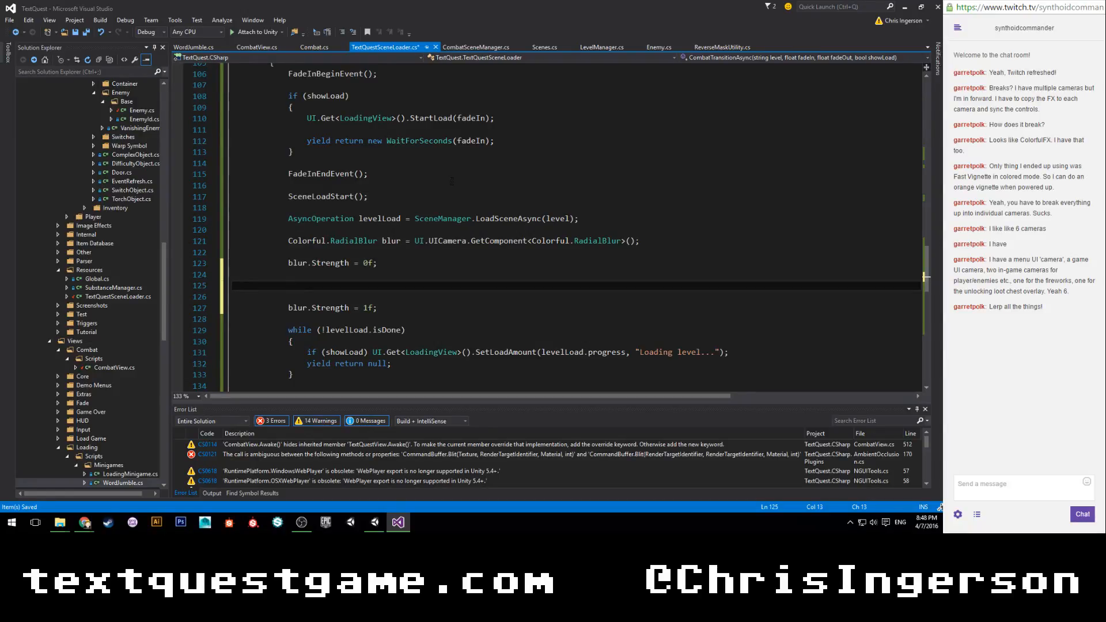
{"action": "scroll", "coordinate": [452, 181], "scroll_direction": "up", "scroll_amount": 1}
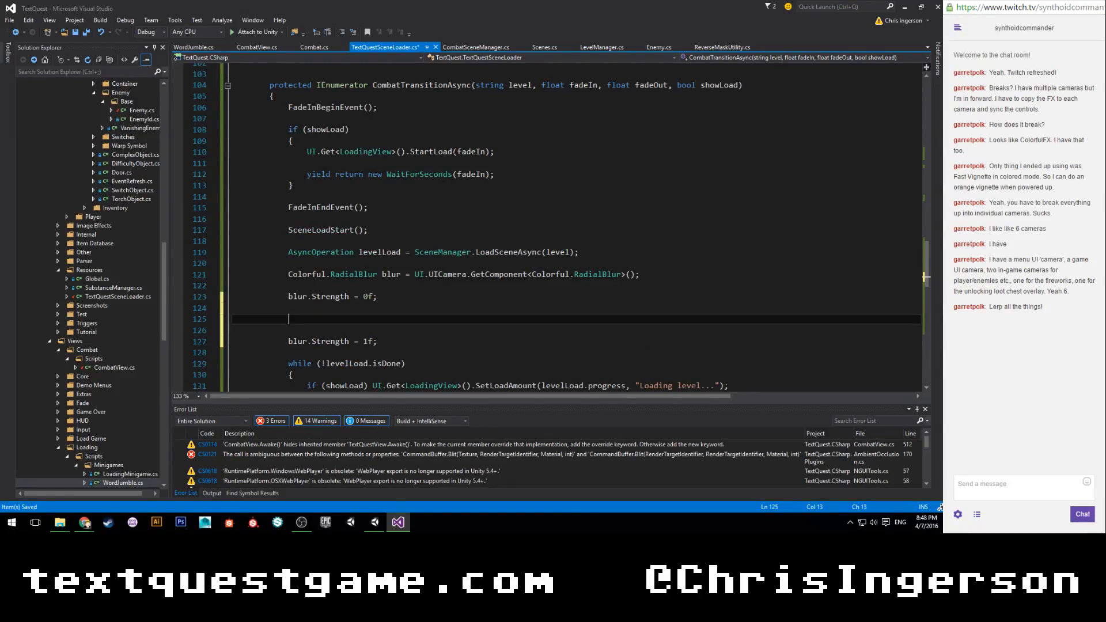
{"action": "scroll", "coordinate": [451, 181], "scroll_direction": "down", "scroll_amount": 2}
{"action": "scroll", "coordinate": [452, 181], "scroll_direction": "up", "scroll_amount": 3}
{"action": "scroll", "coordinate": [451, 181], "scroll_direction": "down", "scroll_amount": 3}
{"action": "type", "text": "whi"}
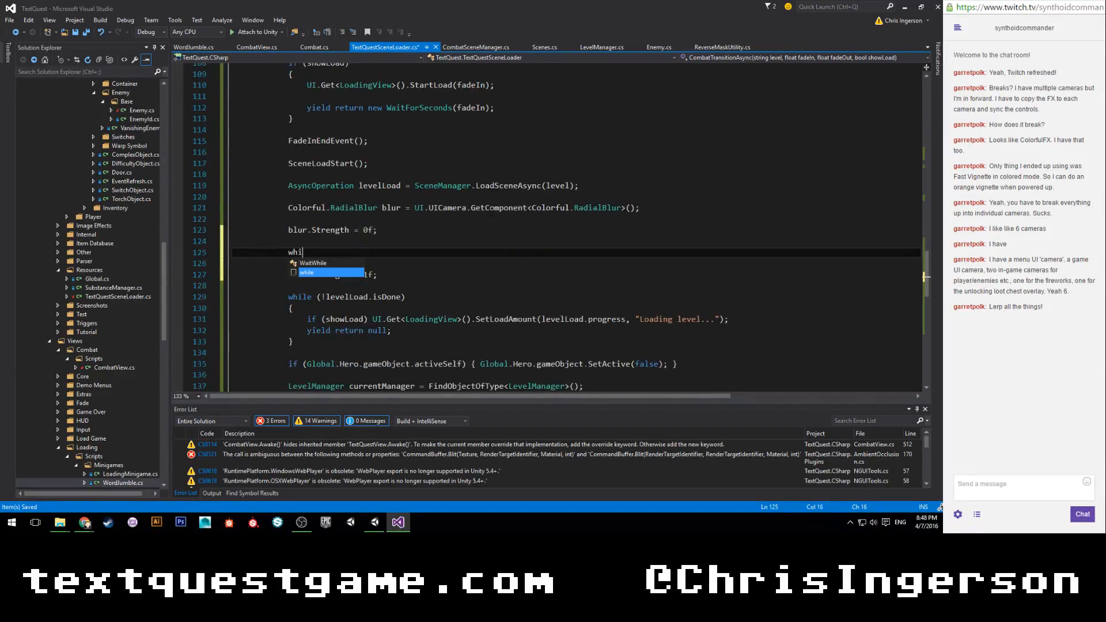
{"action": "type", "text": "le("}
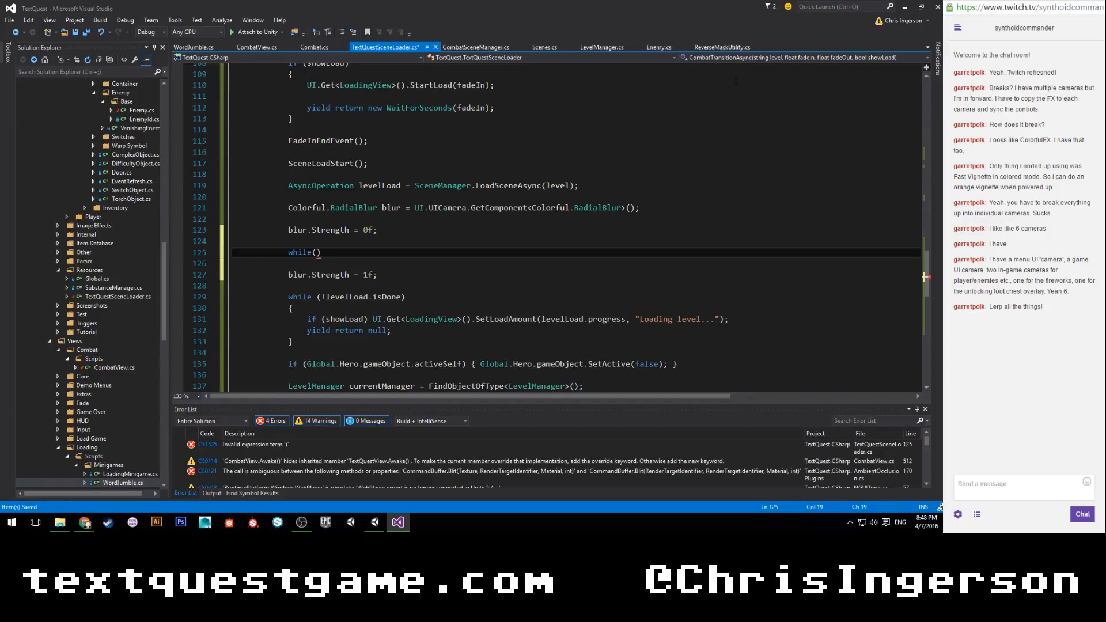
Declare float t = 0f; on a new line directly above the while statement.
{"action": "scroll", "coordinate": [416, 232], "scroll_direction": "up", "scroll_amount": 2}
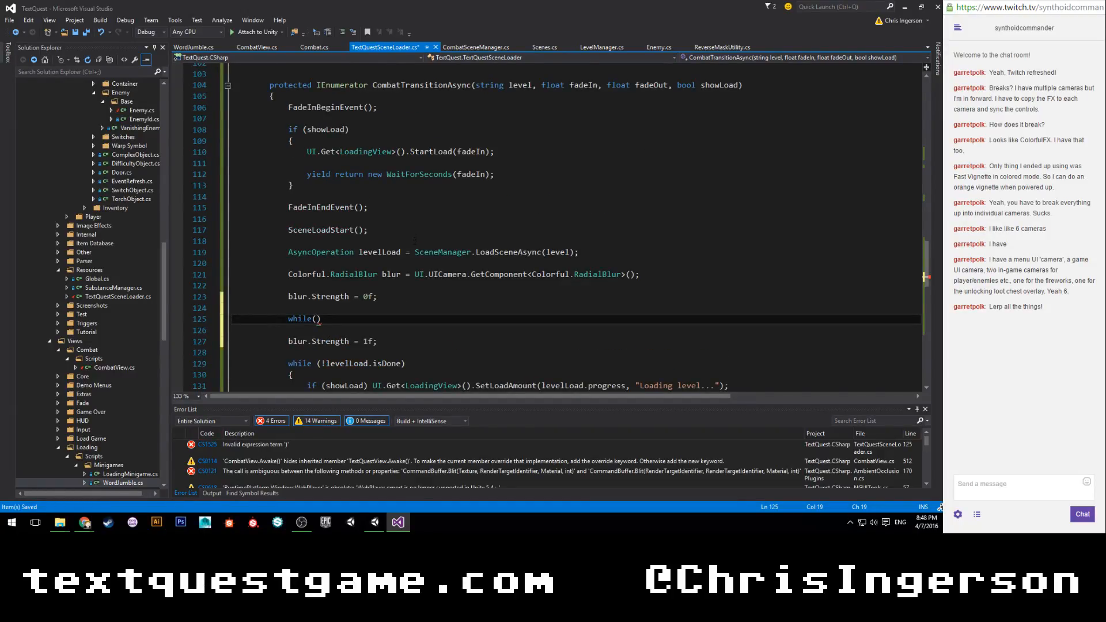
{"action": "left_click_drag", "start_coordinate": [322, 319], "coordinate": [288, 319]}
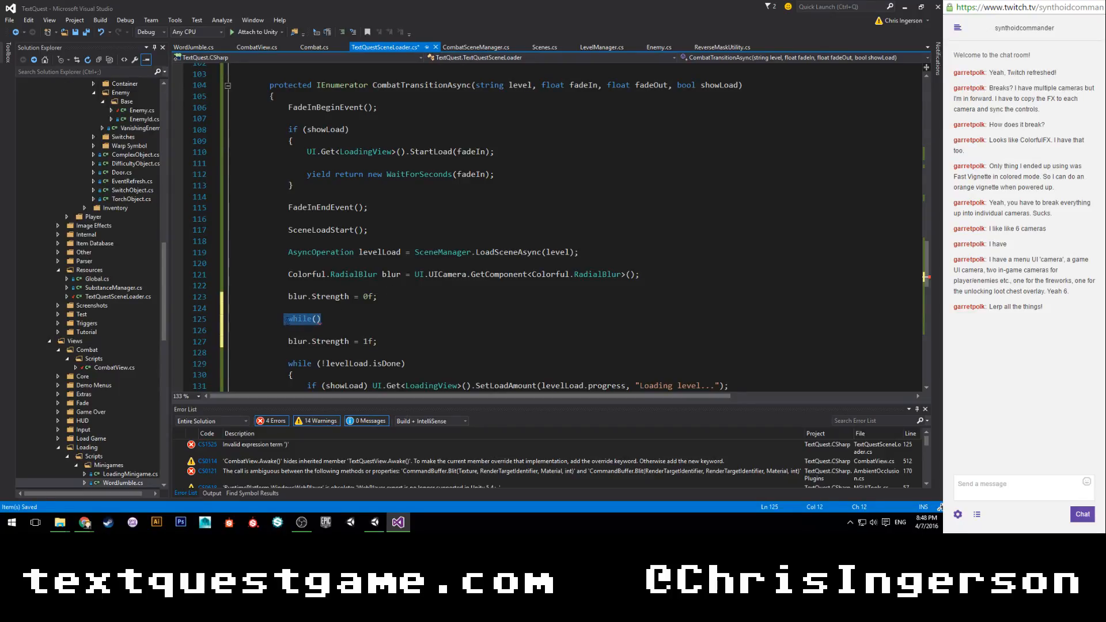
{"action": "scroll", "coordinate": [341, 298], "scroll_direction": "down", "scroll_amount": 3}
{"action": "scroll", "coordinate": [331, 237], "scroll_direction": "up", "scroll_amount": 3}
{"action": "left_click", "coordinate": [331, 240]}
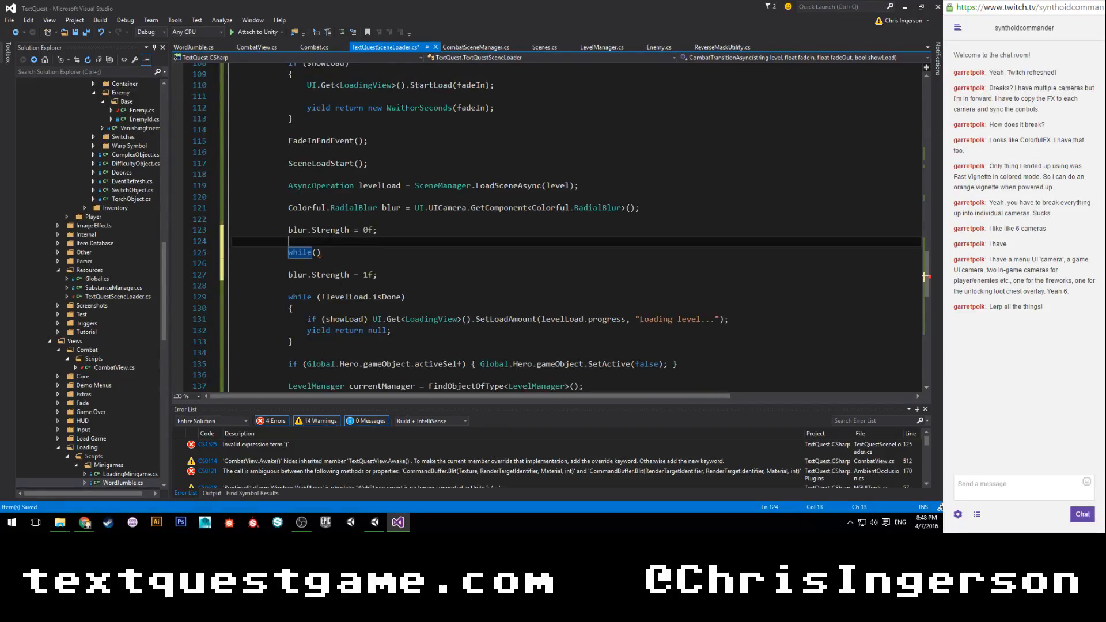
{"action": "key", "text": "Return"}
{"action": "type", "text": "float t = 0f;"}
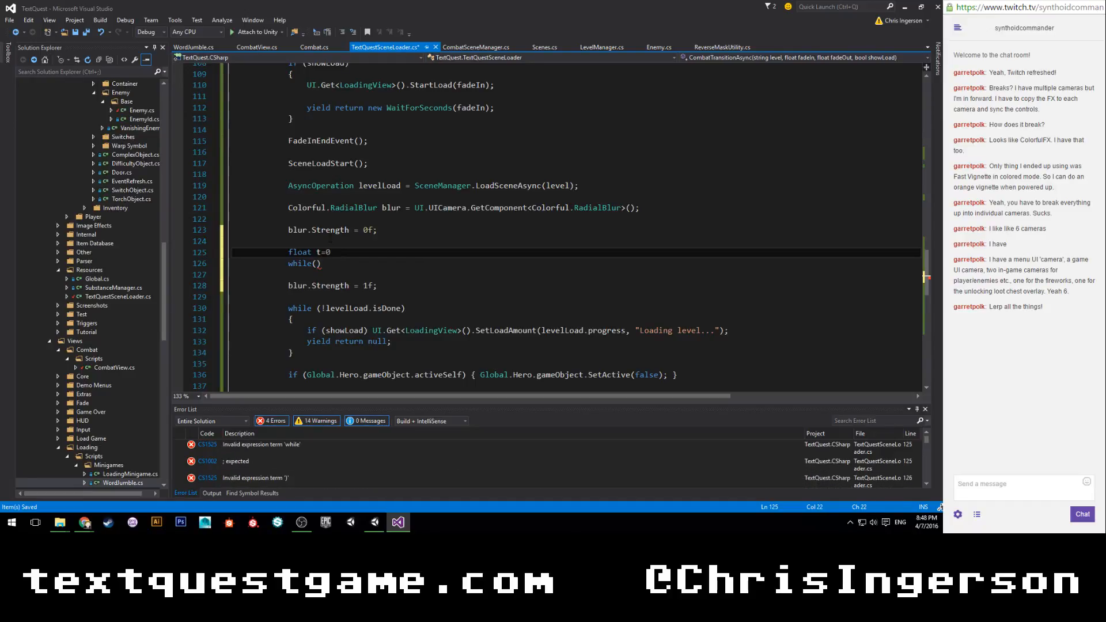
Fill in the empty while condition below the t declaration as t < 1f.
{"action": "key", "text": "Down"}
{"action": "type", "text": "t <"}
{"action": "scroll", "coordinate": [330, 238], "scroll_direction": "up", "scroll_amount": 3}
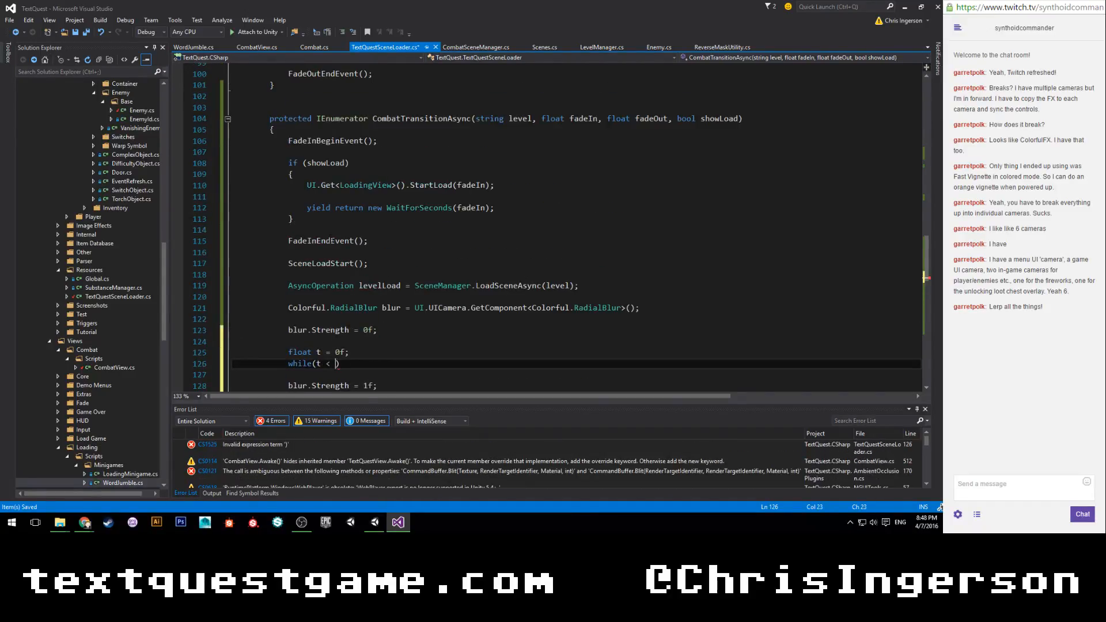
{"action": "scroll", "coordinate": [333, 239], "scroll_direction": "down", "scroll_amount": 4}
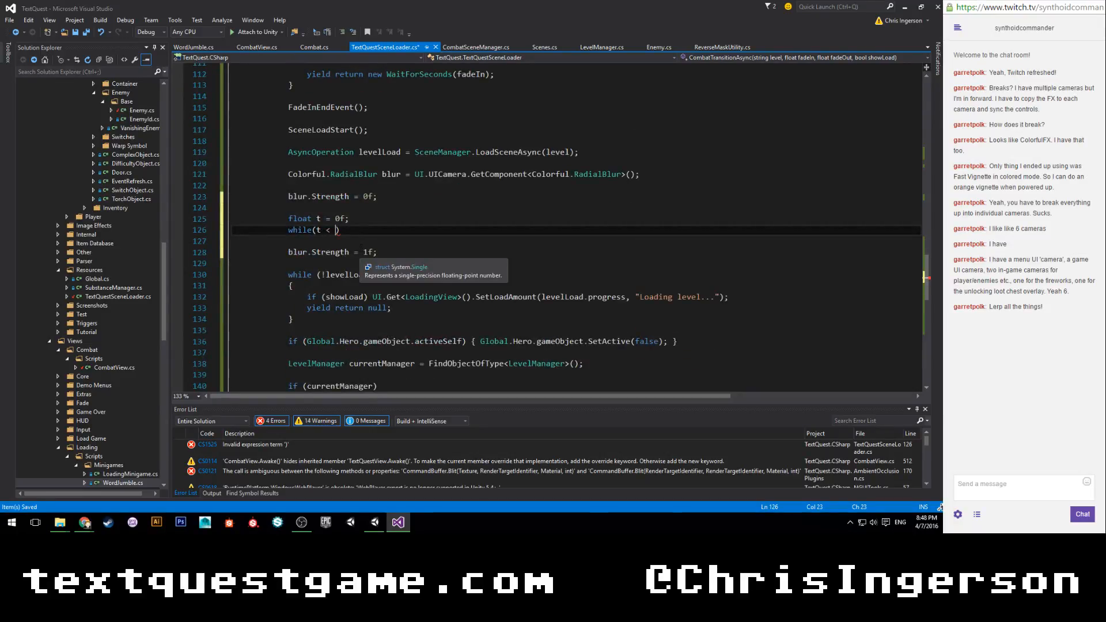
{"action": "type", "text": "1f"}
{"action": "key", "text": "Left"}
{"action": "key", "text": "BackSpace"}
{"action": "key", "text": "BackSpace"}
{"action": "type", "text": "du"}
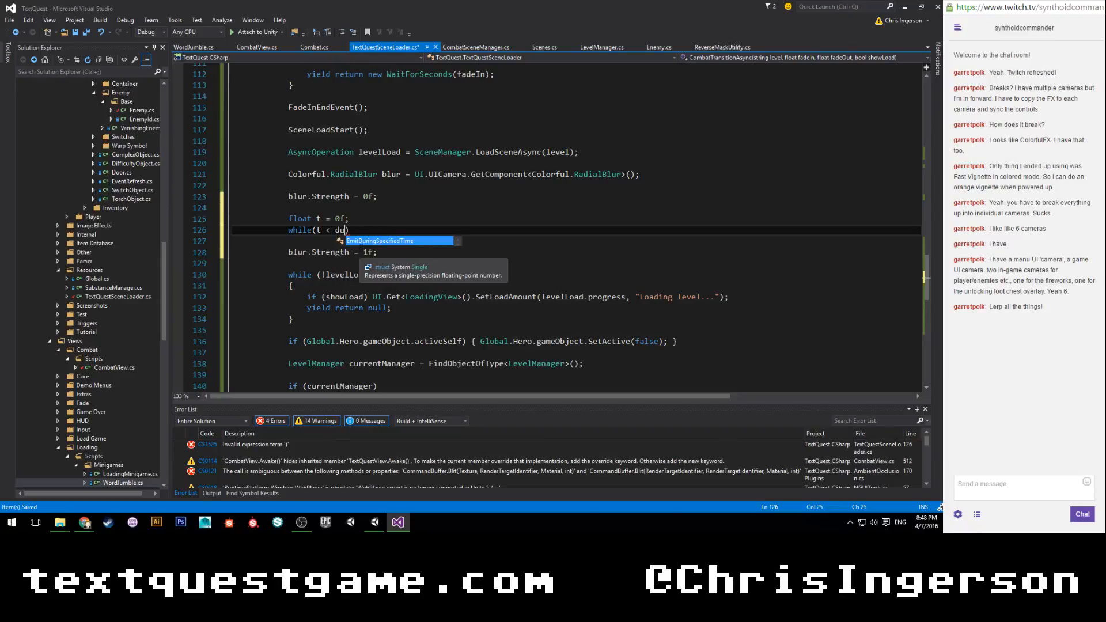
{"action": "key", "text": "BackSpace"}
{"action": "key", "text": "BackSpace"}
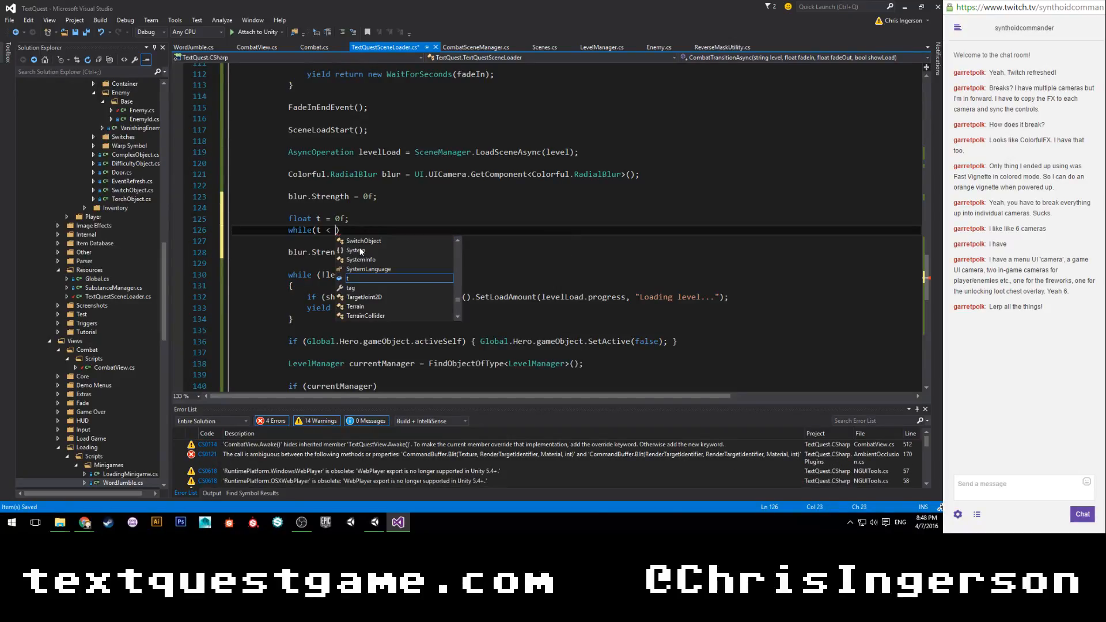
{"action": "type", "text": "1f"}
Give the while loop a braced body containing t += Time.deltaTime / fadeIn; and yield return null;.
{"action": "key", "text": "Return"}
{"action": "key", "text": "BackSpace"}
{"action": "key", "text": "Delete"}
{"action": "type", "text": "{"}
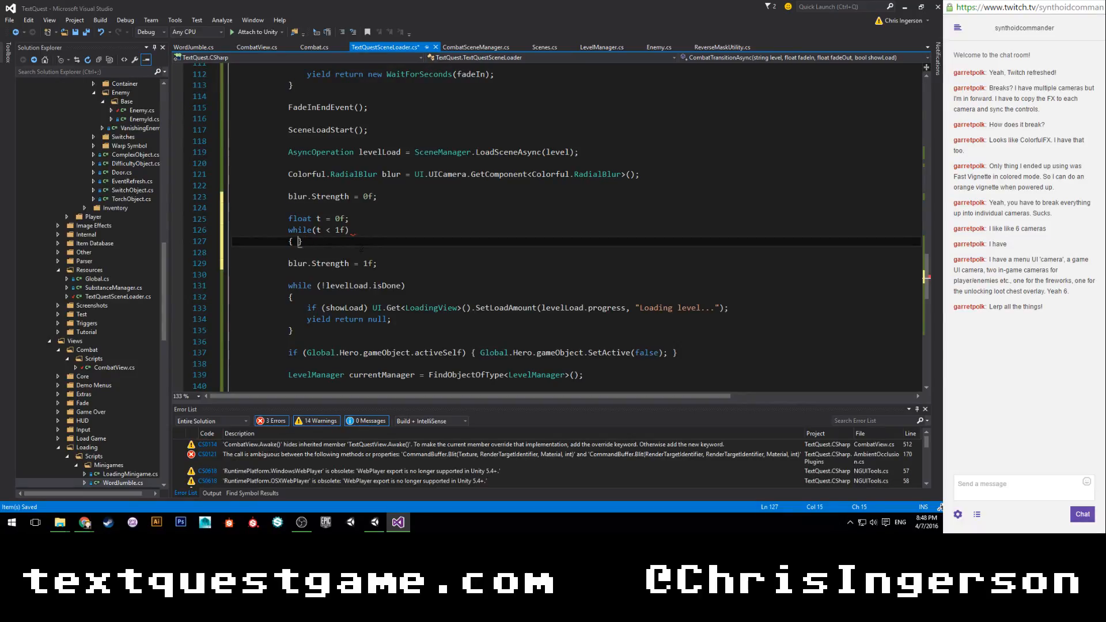
{"action": "key", "text": "Return"}
{"action": "type", "text": "t += Time.dl"}
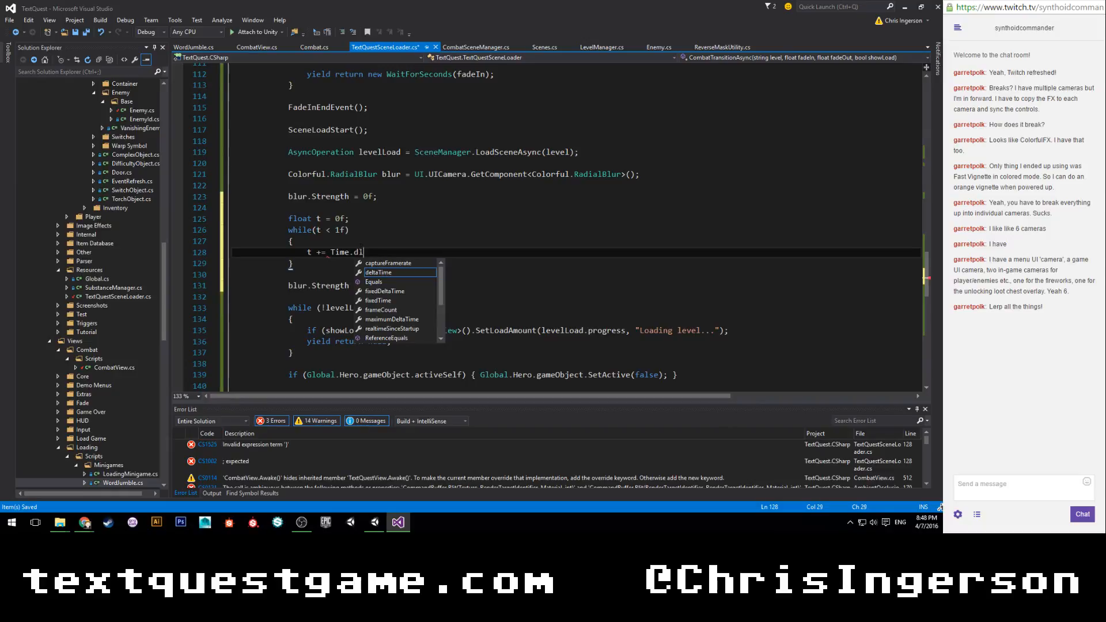
{"action": "key", "text": "Tab"}
{"action": "type", "text": "/ fadeIn;"}
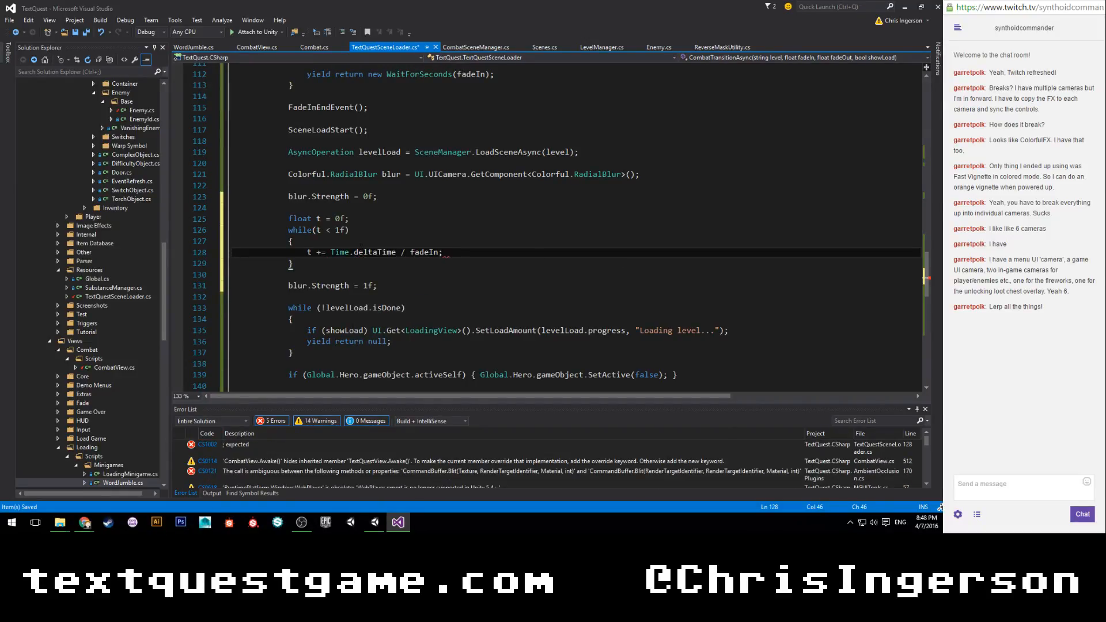
{"action": "key", "text": "Return"}
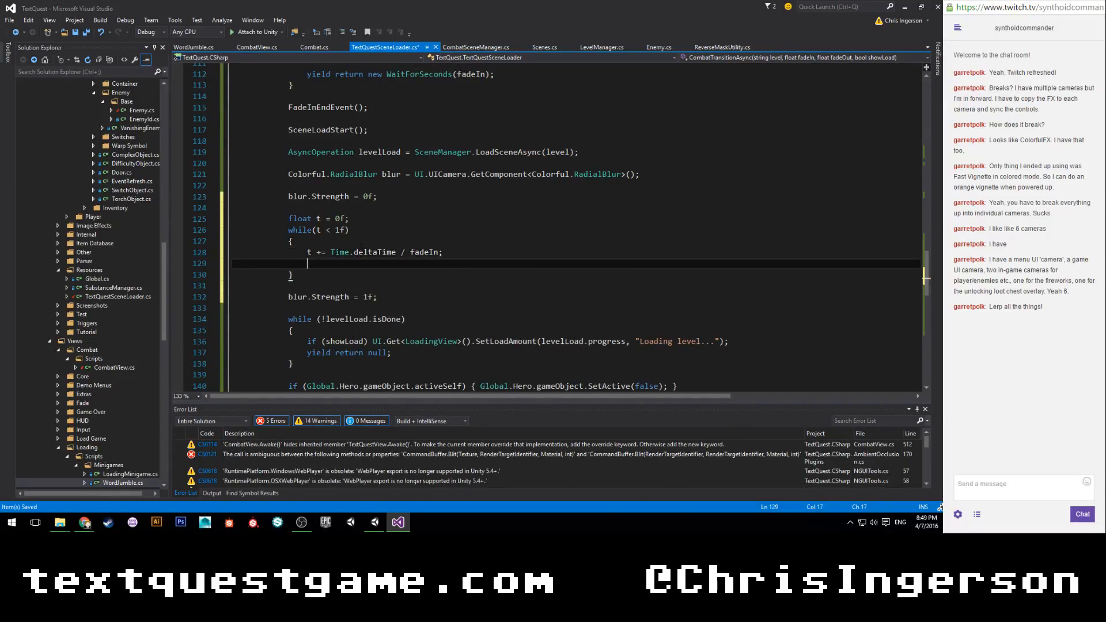
{"action": "type", "text": "yield return"}
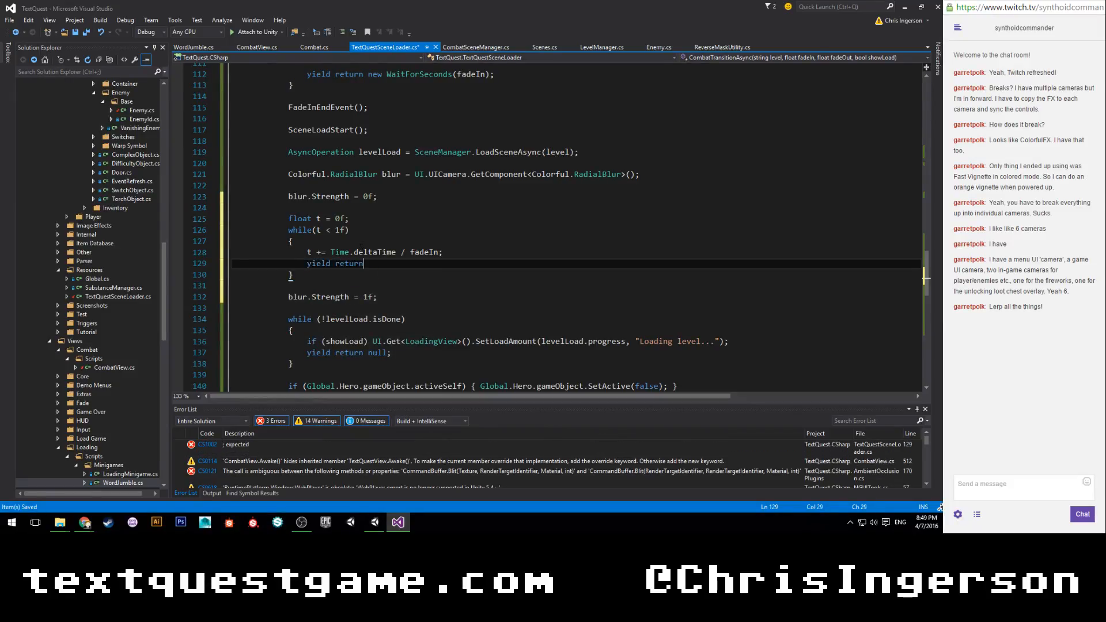
{"action": "type", "text": " null;"}
Insert blur.Strength = Mathf.Lerp(0f, 1f, t); as the first line of the while loop's body and save the script.
{"action": "key", "text": "Up"}
{"action": "key", "text": "Up"}
{"action": "key", "text": "Up"}
{"action": "key", "text": "Down"}
{"action": "key", "text": "Return"}
{"action": "type", "text": "blur."}
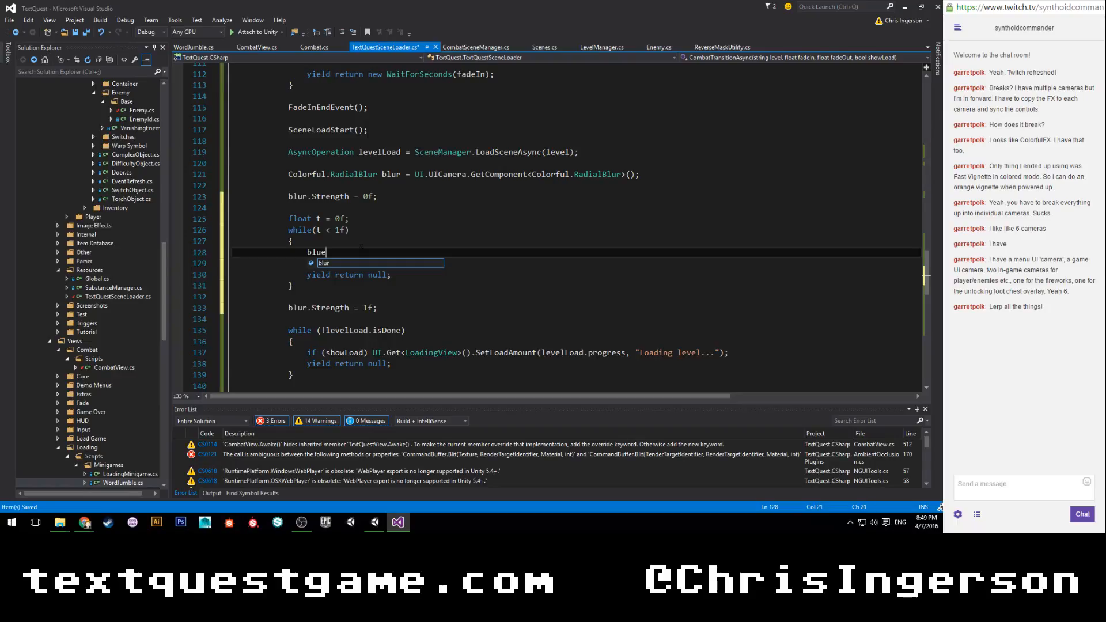
{"action": "type", "text": "Strength"}
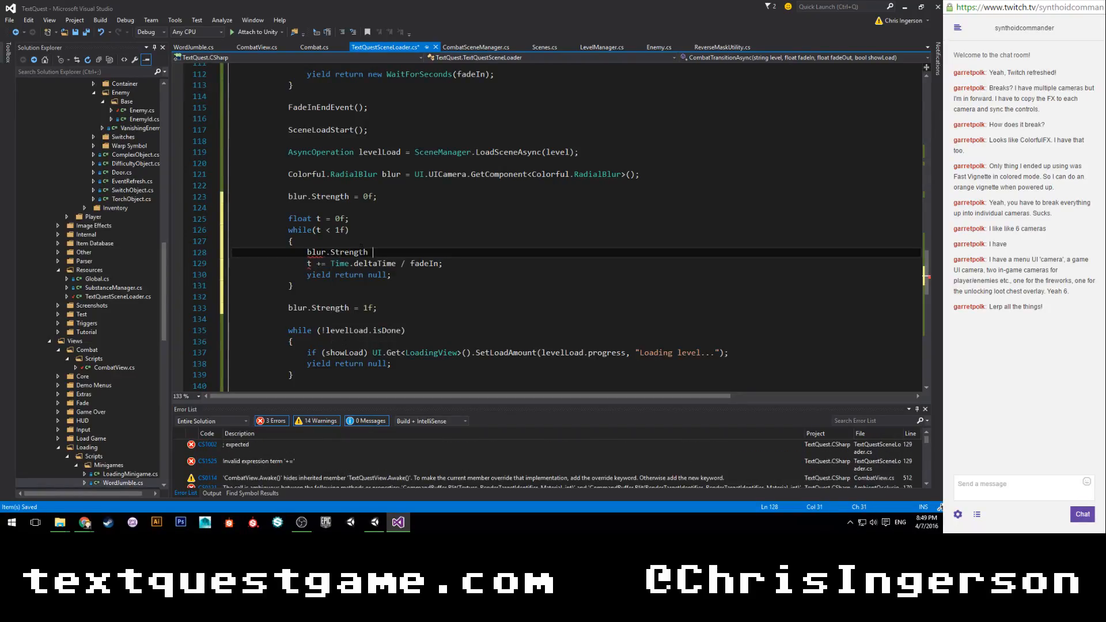
{"action": "type", "text": " = Mathf.Lerp("}
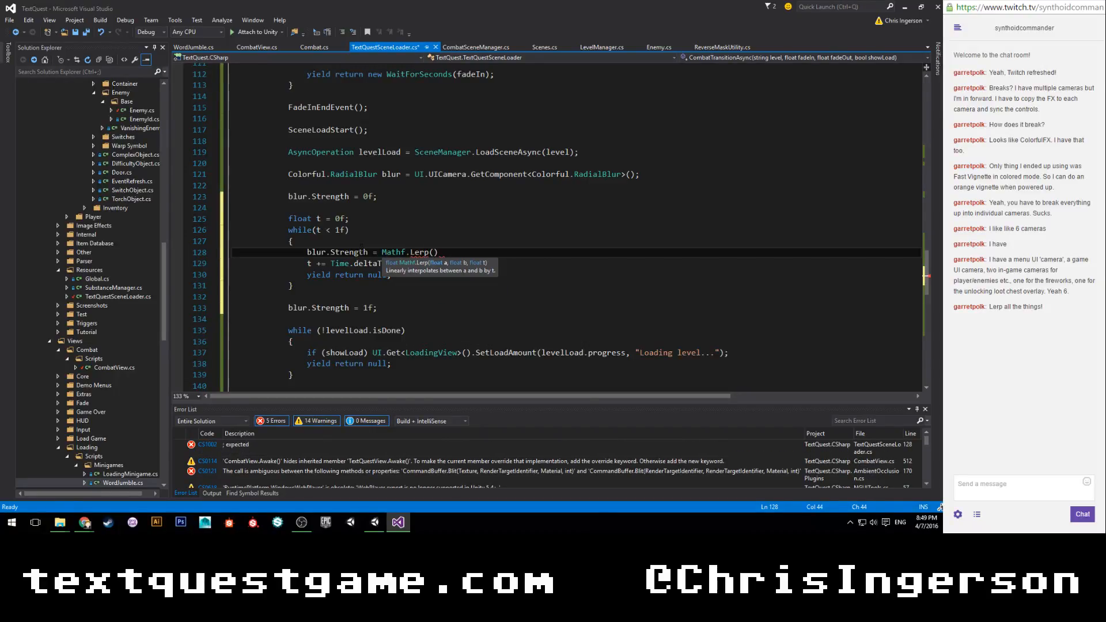
{"action": "type", "text": "0, "}
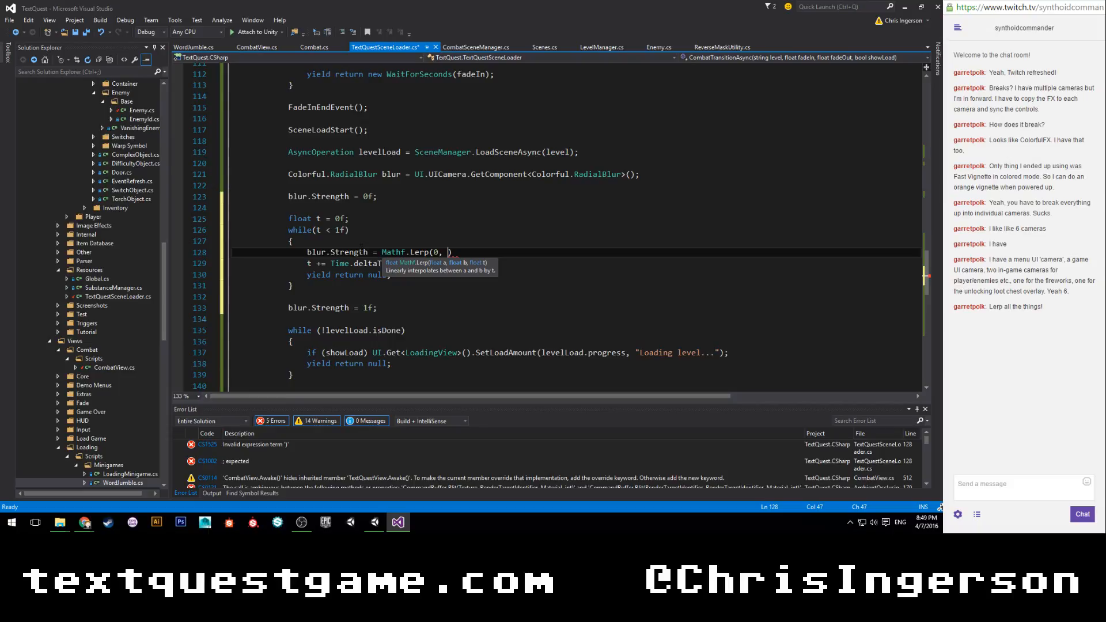
{"action": "type", "text": "1"}
{"action": "key", "text": "BackSpace"}
{"action": "key", "text": "BackSpace"}
{"action": "key", "text": "BackSpace"}
{"action": "type", "text": "f, 1f, t);"}
{"action": "key", "text": "ctrl+s"}
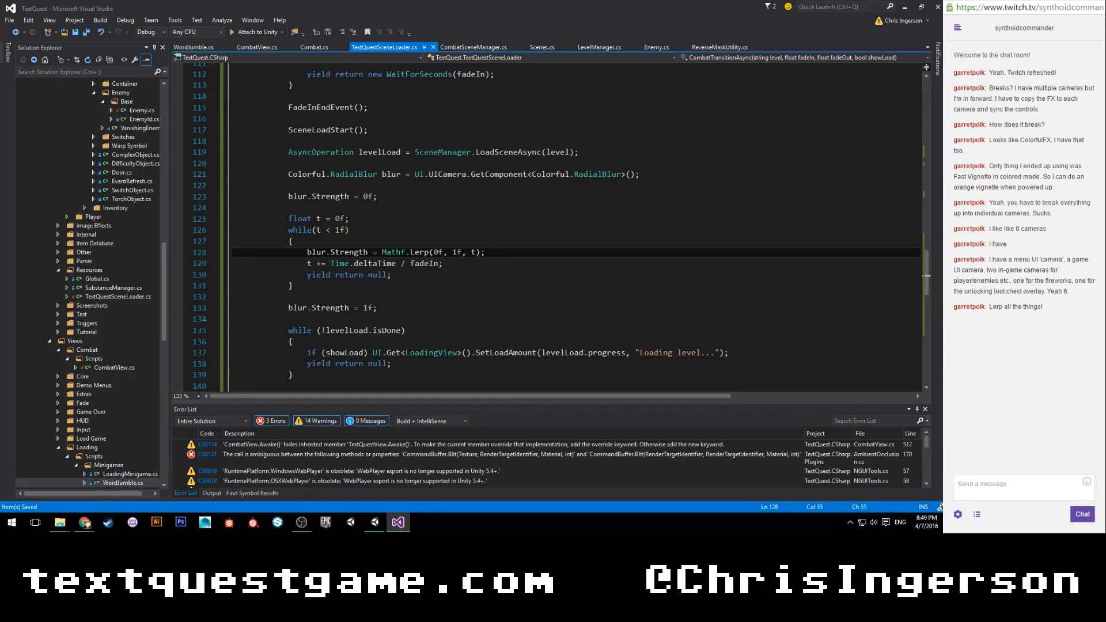
Copy the block from float t = 0f; through blur.Strength = 1f;, including the whole while loop.
{"action": "left_click_drag", "start_coordinate": [485, 253], "coordinate": [382, 253]}
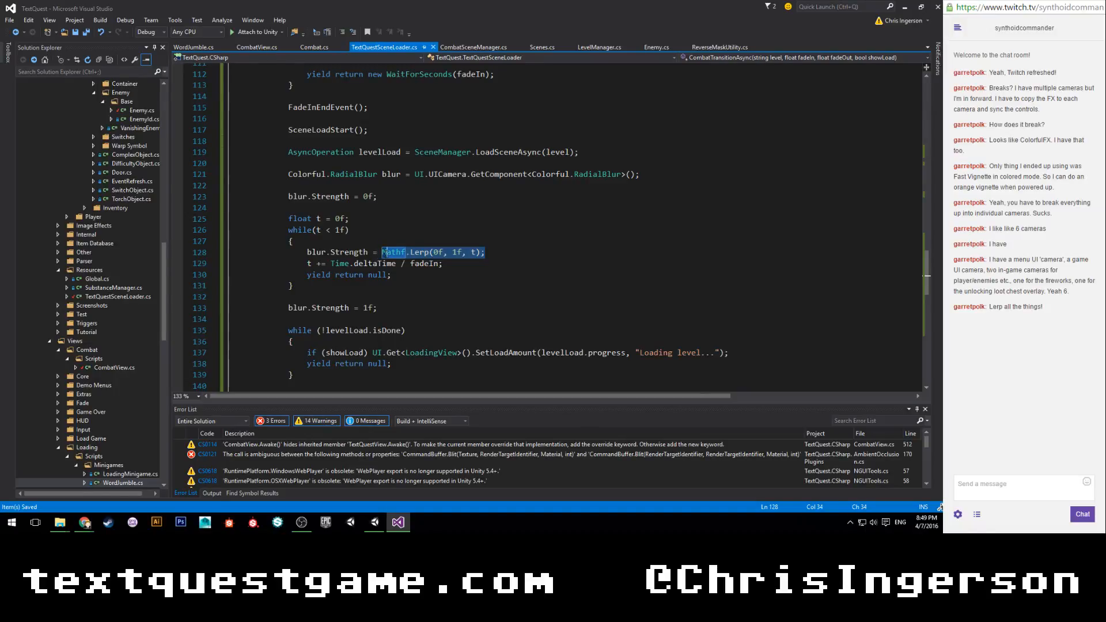
{"action": "left_click", "coordinate": [504, 262]}
{"action": "scroll", "coordinate": [504, 260], "scroll_direction": "down", "scroll_amount": 2}
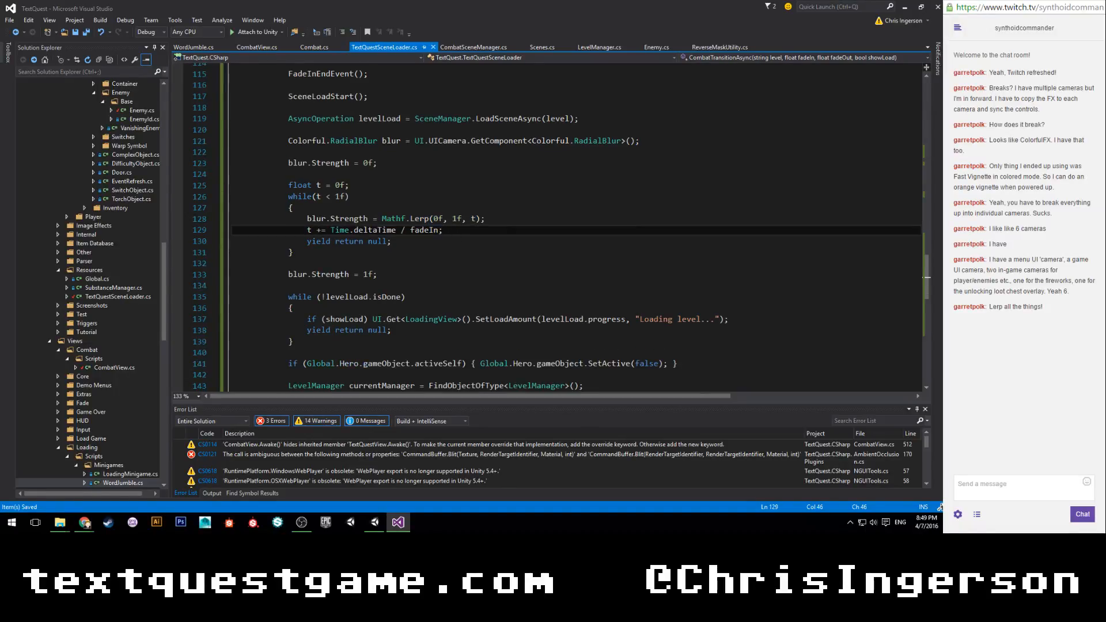
{"action": "scroll", "coordinate": [377, 207], "scroll_direction": "down", "scroll_amount": 1}
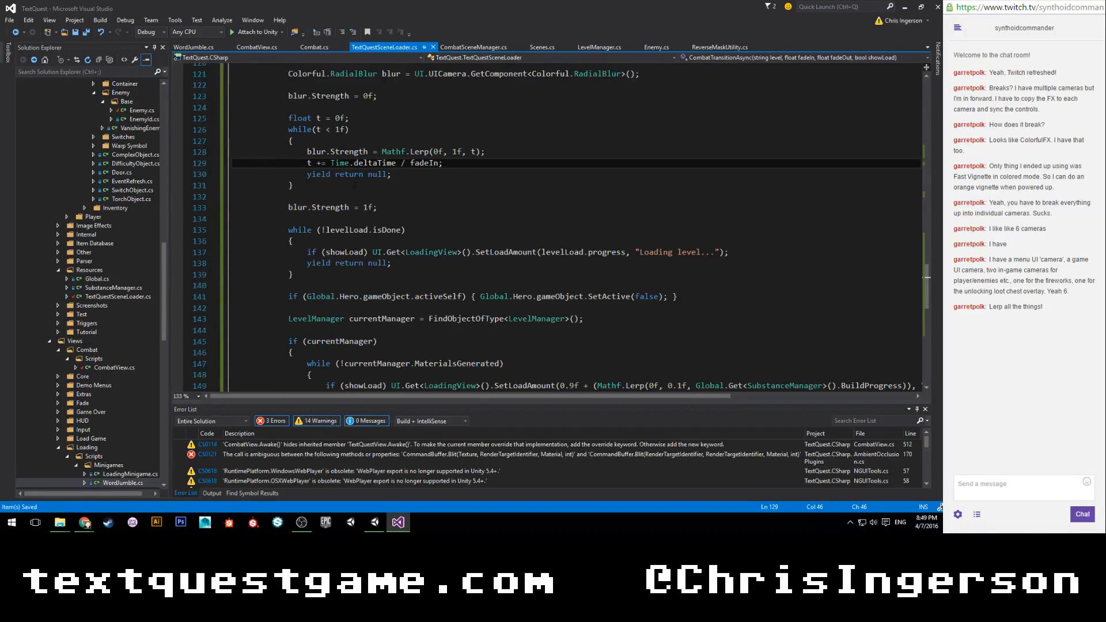
{"action": "left_click_drag", "start_coordinate": [377, 208], "coordinate": [290, 118]}
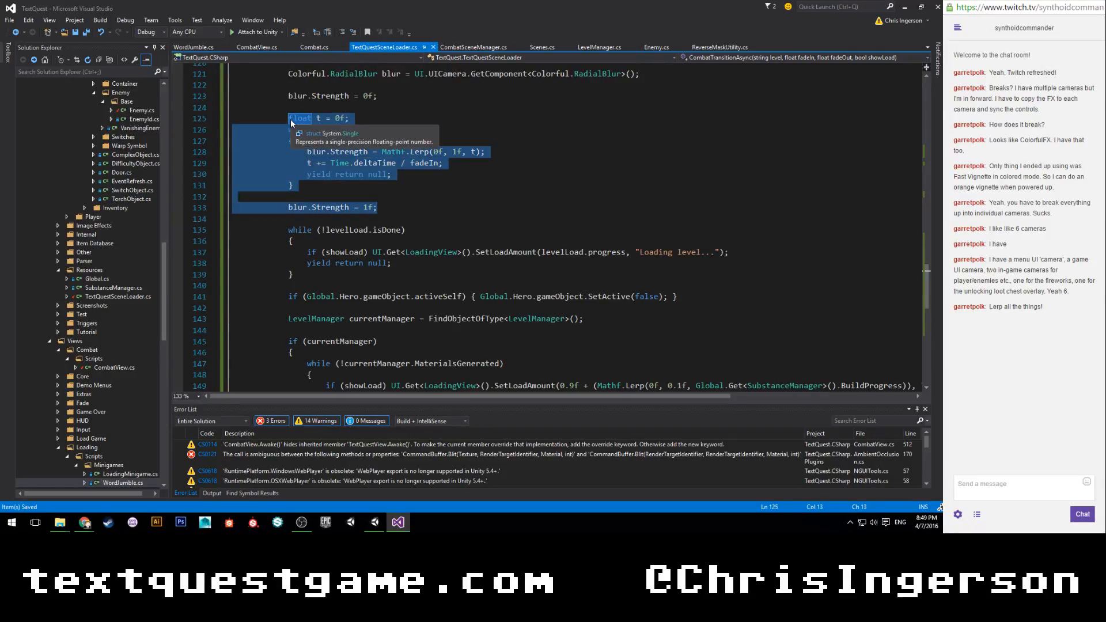
Comment out the if (showLoad) line that calls SetLoadAmount(1f) above SceneLoadEnd() and save the script.
{"action": "scroll", "coordinate": [289, 118], "scroll_direction": "down", "scroll_amount": 3}
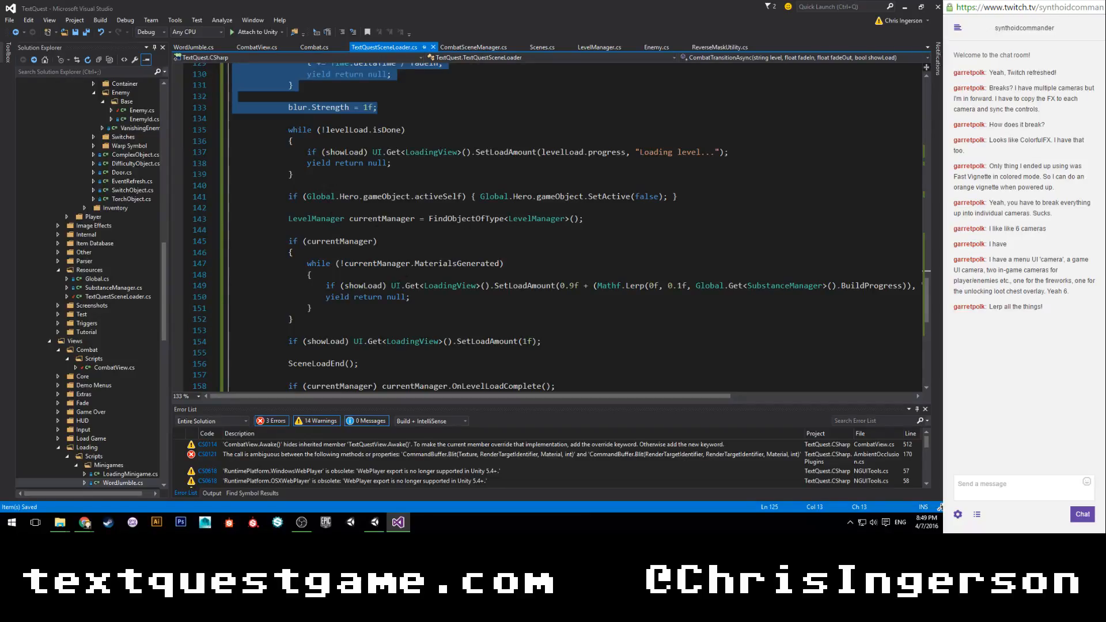
{"action": "scroll", "coordinate": [320, 259], "scroll_direction": "down", "scroll_amount": 2}
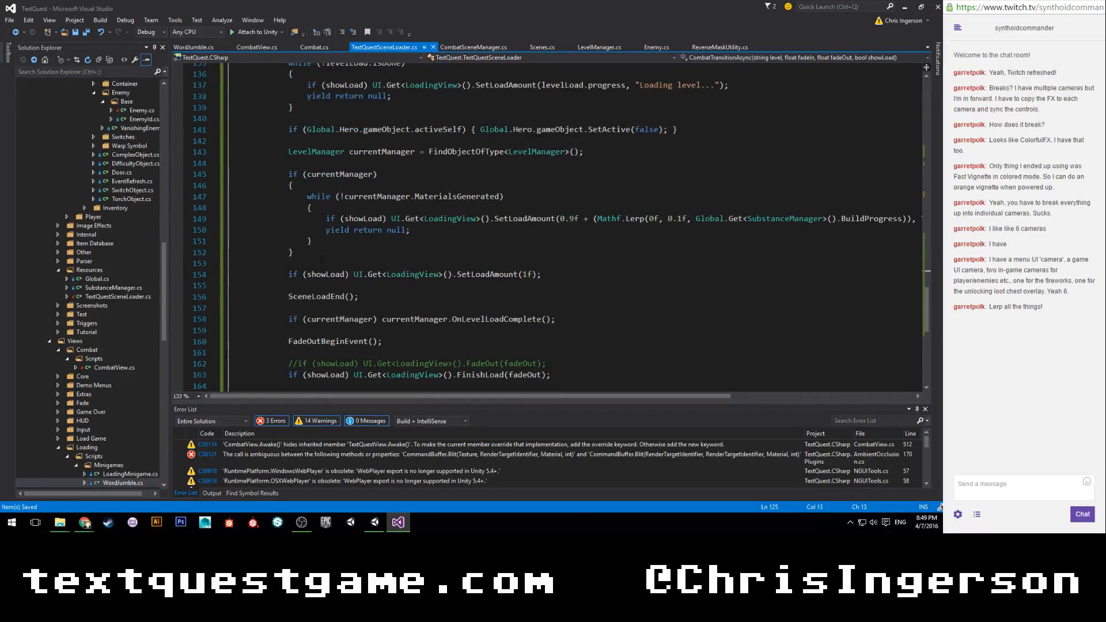
{"action": "left_click", "coordinate": [289, 274]}
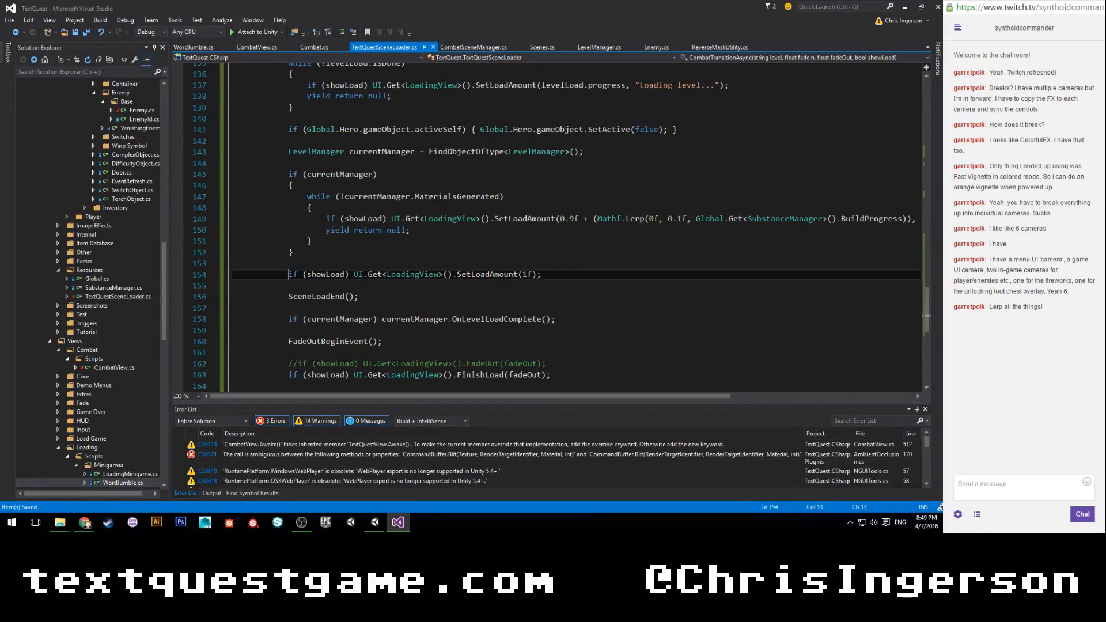
{"action": "type", "text": "//"}
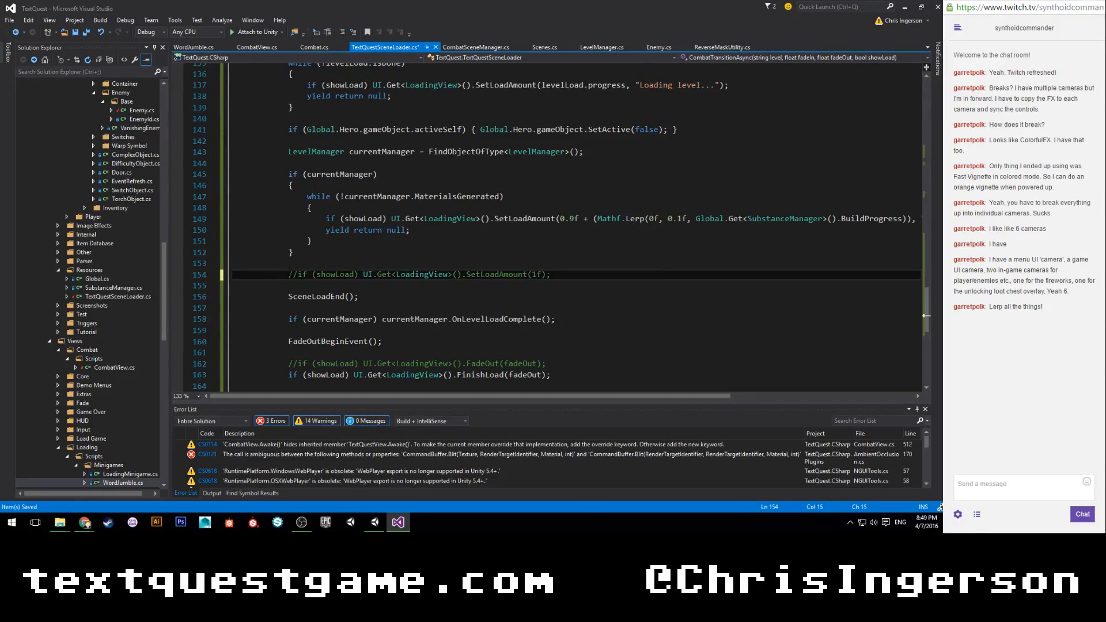
{"action": "key", "text": "ctrl+s"}
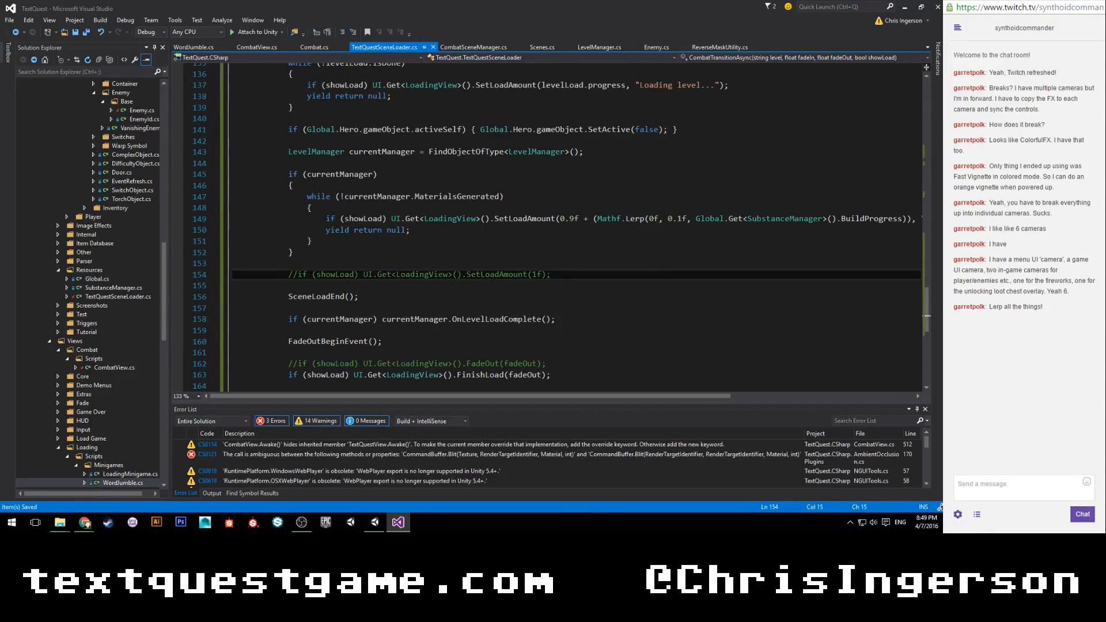
Add two empty lines below the commented SetLoadAmount(1f) line and comment out the FinishLoad(fadeOut) line.
{"action": "key", "text": "Return"}
{"action": "key", "text": "Return"}
{"action": "scroll", "coordinate": [547, 230], "scroll_direction": "down", "scroll_amount": 5}
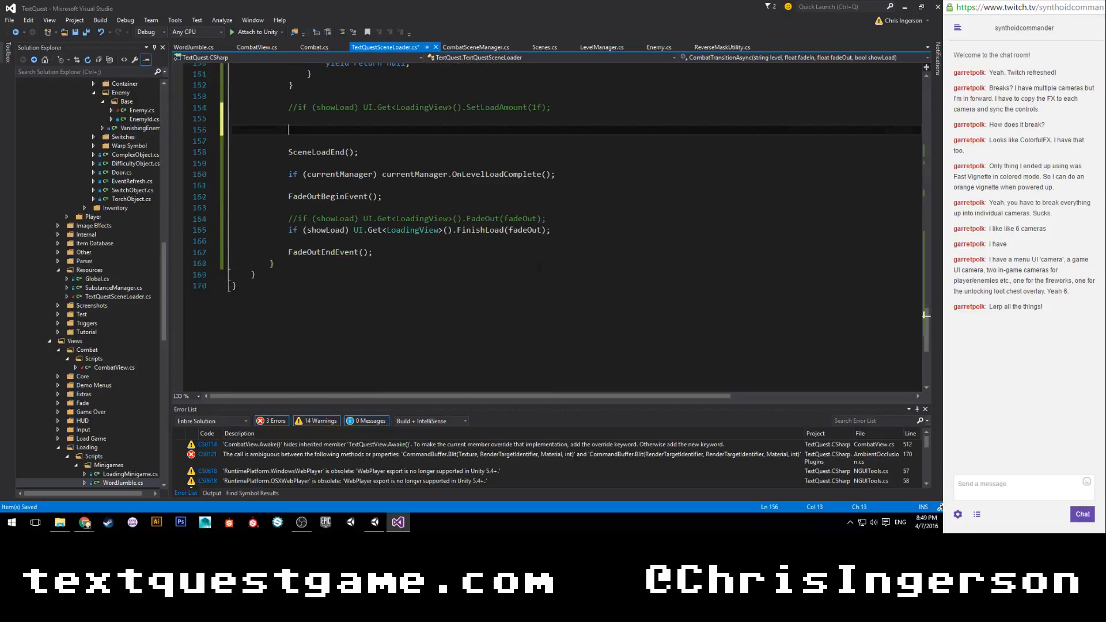
{"action": "key", "text": "Down"}
{"action": "key", "text": "Down"}
{"action": "key", "text": "Down"}
{"action": "key", "text": "Down"}
{"action": "key", "text": "Down"}
{"action": "key", "text": "Down"}
{"action": "key", "text": "Down"}
{"action": "key", "text": "Down"}
{"action": "key", "text": "Down"}
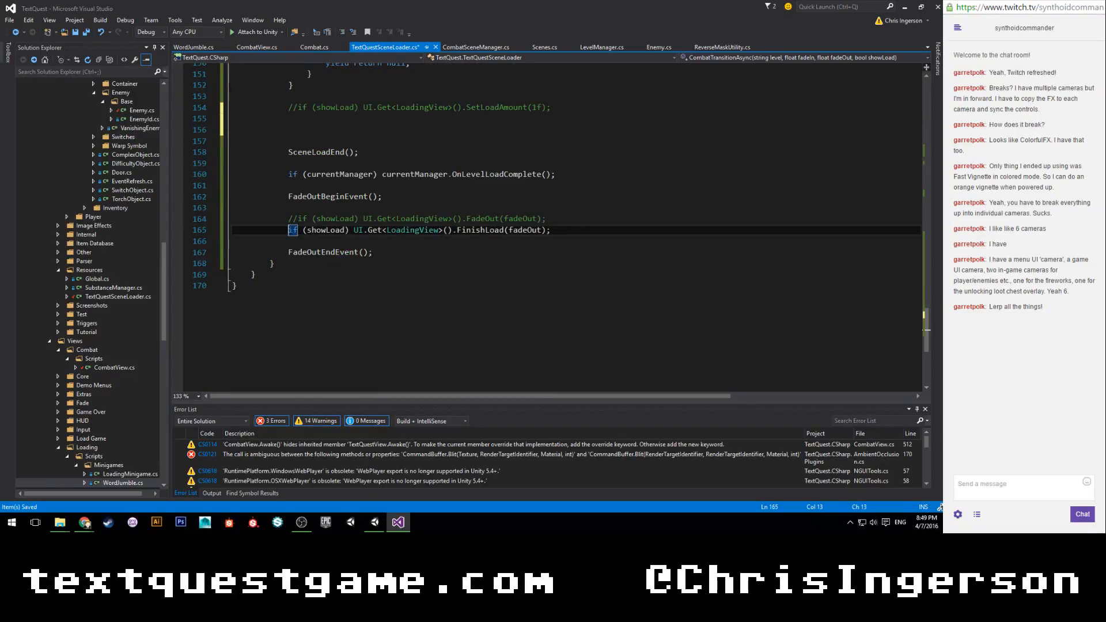
{"action": "type", "text": "//"}
Paste the copied blur loop into the empty lines above SceneLoadEnd().
{"action": "scroll", "coordinate": [433, 175], "scroll_direction": "up", "scroll_amount": 1}
{"action": "left_click", "coordinate": [349, 162]}
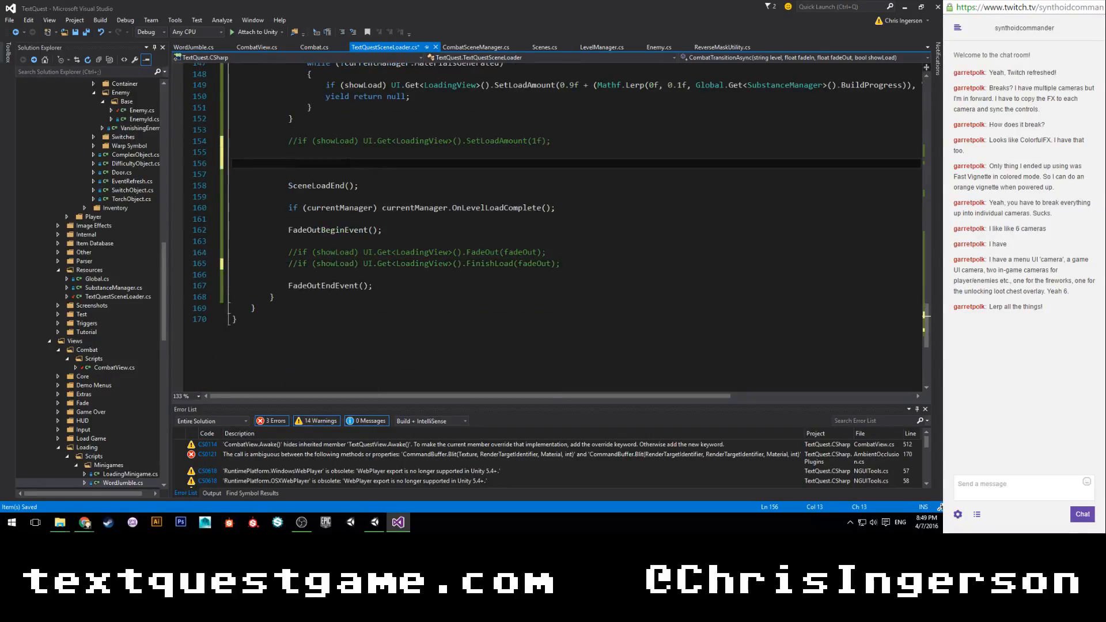
{"action": "type", "text": "float t = 0f; while (t < 1f) {     blur.Strength = Mathf.Lerp(0f, 1f, t);     t += Time.deltaTime / fadeIn;     yield return null; }  blur.Strength = 1f;"}
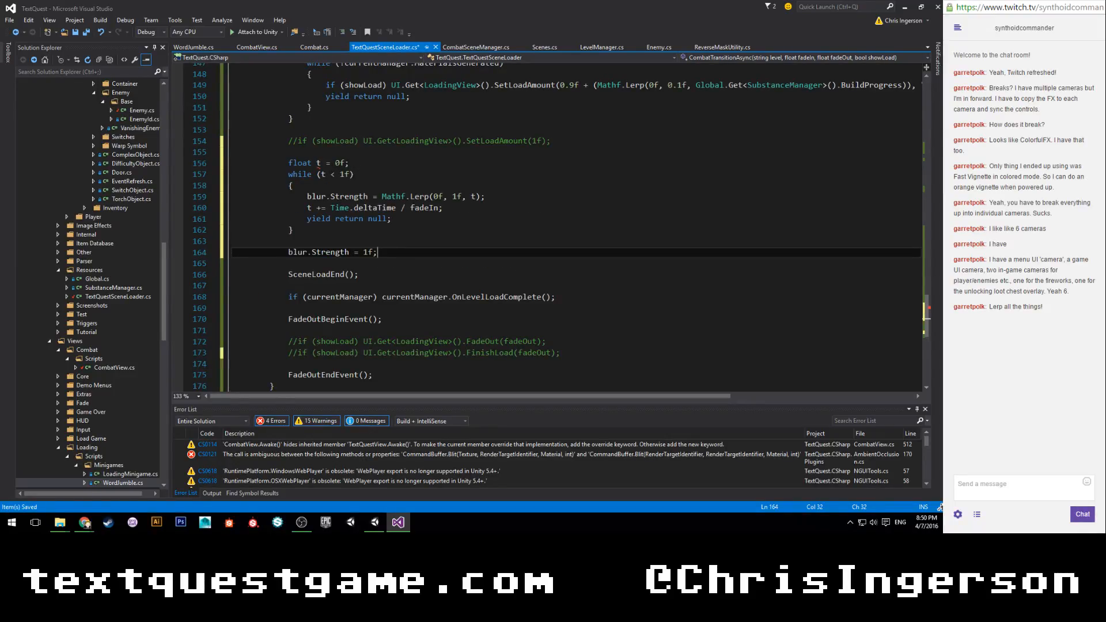
Change the pasted loop to t = 1f; without float, while (t < 0f) and t -= Time.deltaTime / fadeIn;, and save the script.
{"action": "left_click_drag", "start_coordinate": [317, 164], "coordinate": [290, 163]}
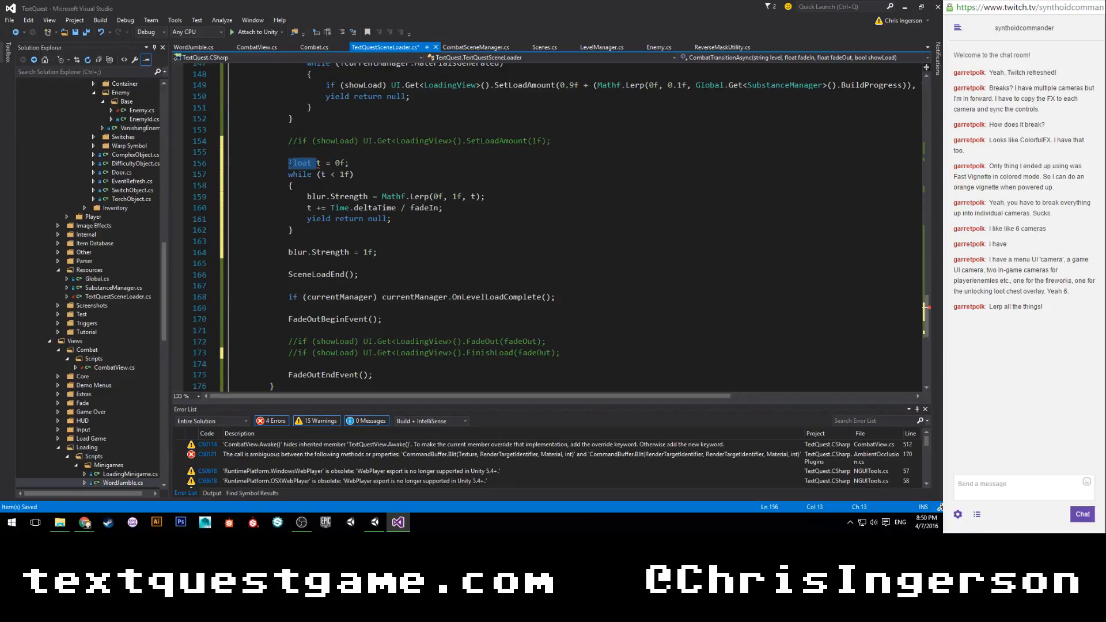
{"action": "key", "text": "BackSpace"}
{"action": "left_click", "coordinate": [308, 163]}
{"action": "type", "text": "1"}
{"action": "left_click_drag", "start_coordinate": [345, 174], "coordinate": [318, 206]}
{"action": "type", "text": "0"}
{"action": "type", "text": "-"}
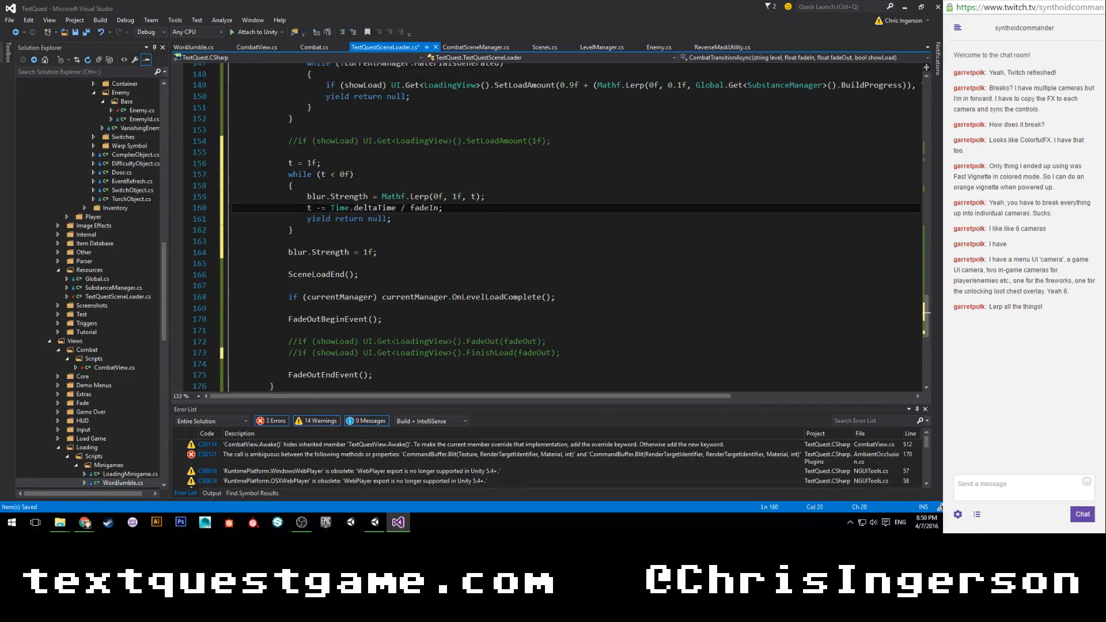
{"action": "key", "text": "ctrl+s"}
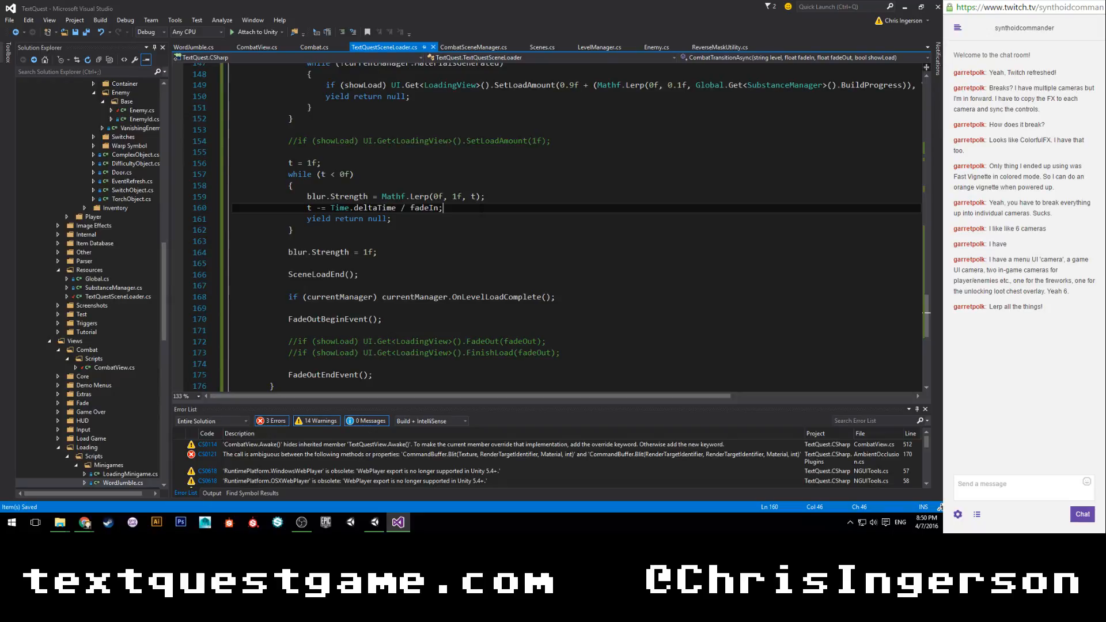
Set the blur.Strength assignment after the second while loop to 0f and save the script.
{"action": "left_click", "coordinate": [366, 252]}
{"action": "key", "text": "BackSpace"}
{"action": "type", "text": "0"}
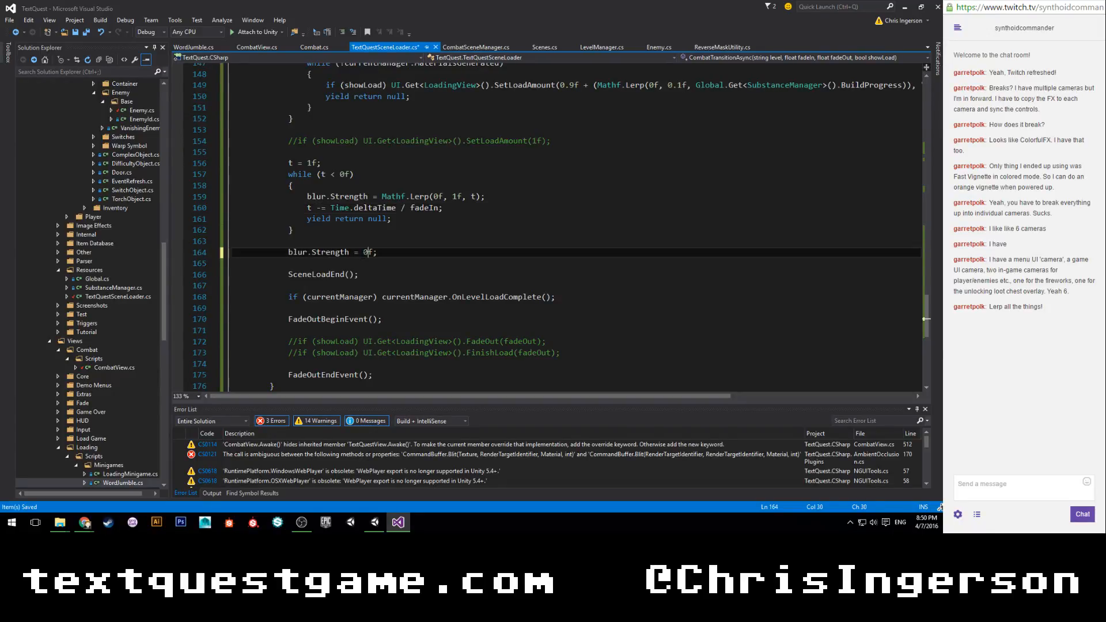
{"action": "left_click", "coordinate": [422, 242]}
{"action": "key", "text": "ctrl+s"}
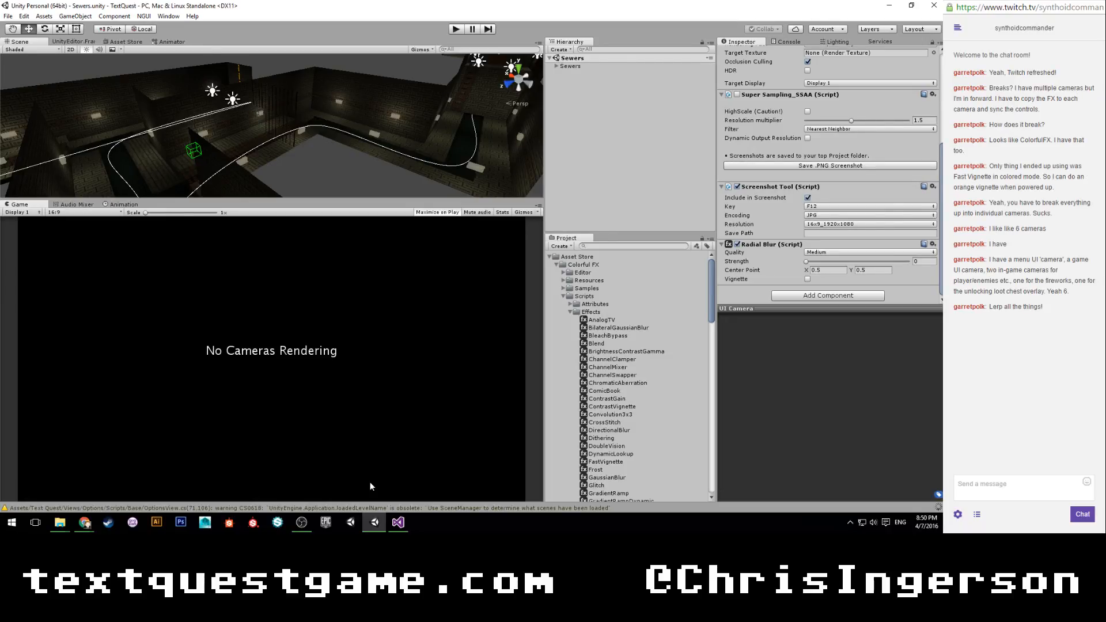
Return to Visual Studio and replace LoadScene with LoadCombatScene in the TextQuestSceneLoader call inside HitDelay() in Enemy.cs.
{"action": "left_click", "coordinate": [398, 522]}
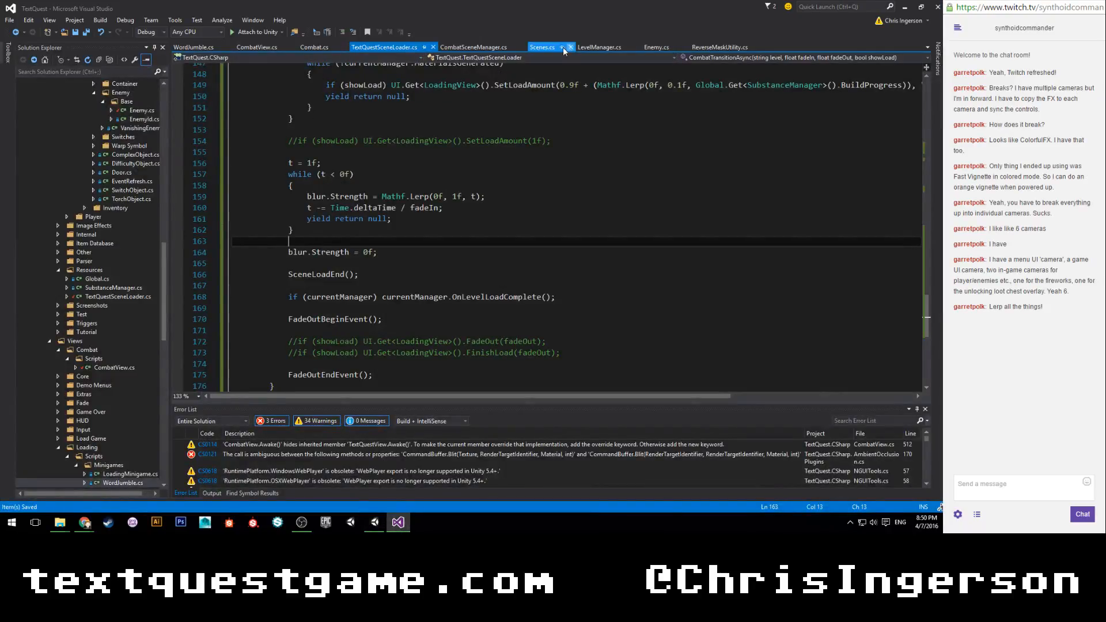
{"action": "left_click", "coordinate": [655, 47]}
{"action": "double_click", "coordinate": [413, 295]}
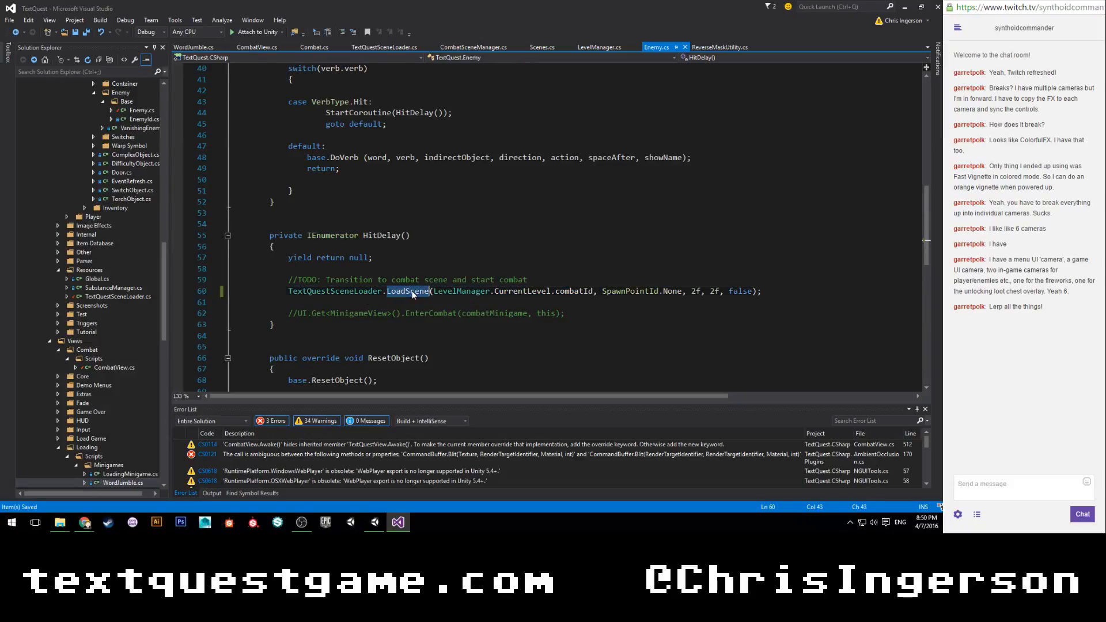
{"action": "type", "text": "LoadCombatScene"}
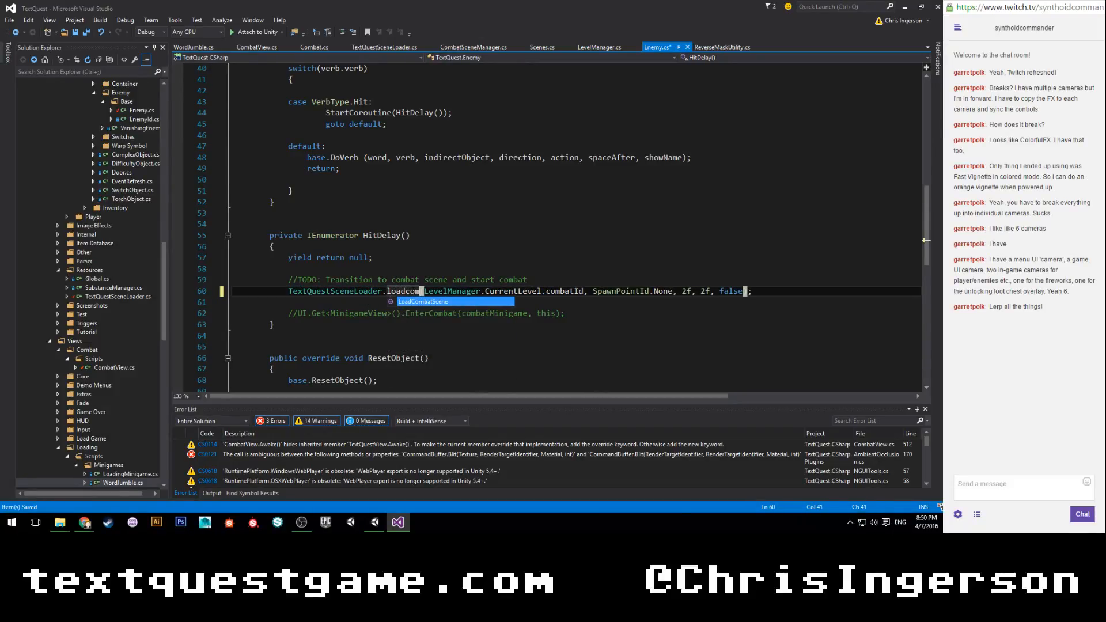
Remove the SpawnPointId.None argument from the LoadCombatScene call in HitDelay() and save Enemy.cs.
{"action": "left_click_drag", "start_coordinate": [630, 291], "coordinate": [710, 291]}
{"action": "key", "text": "BackSpace"}
{"action": "key", "text": "BackSpace"}
{"action": "key", "text": "BackSpace"}
{"action": "left_click", "coordinate": [713, 292]}
{"action": "key", "text": "ctrl+s"}
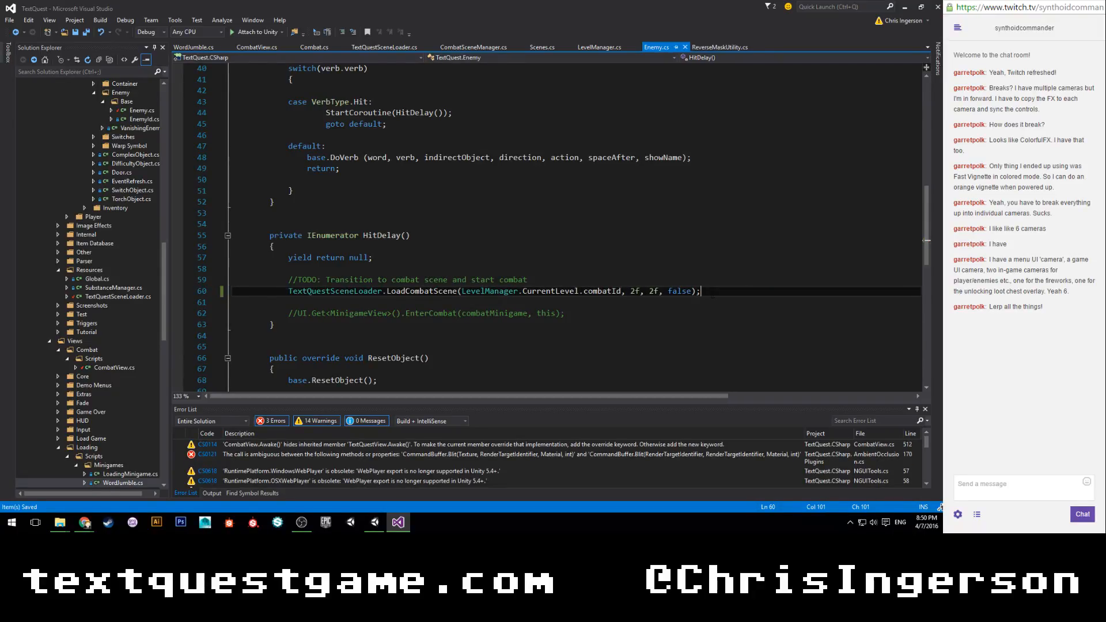
Switch to Unity, run the Sewers scene, enter the hit command on the troll, and stop the game.
{"action": "left_click", "coordinate": [378, 524]}
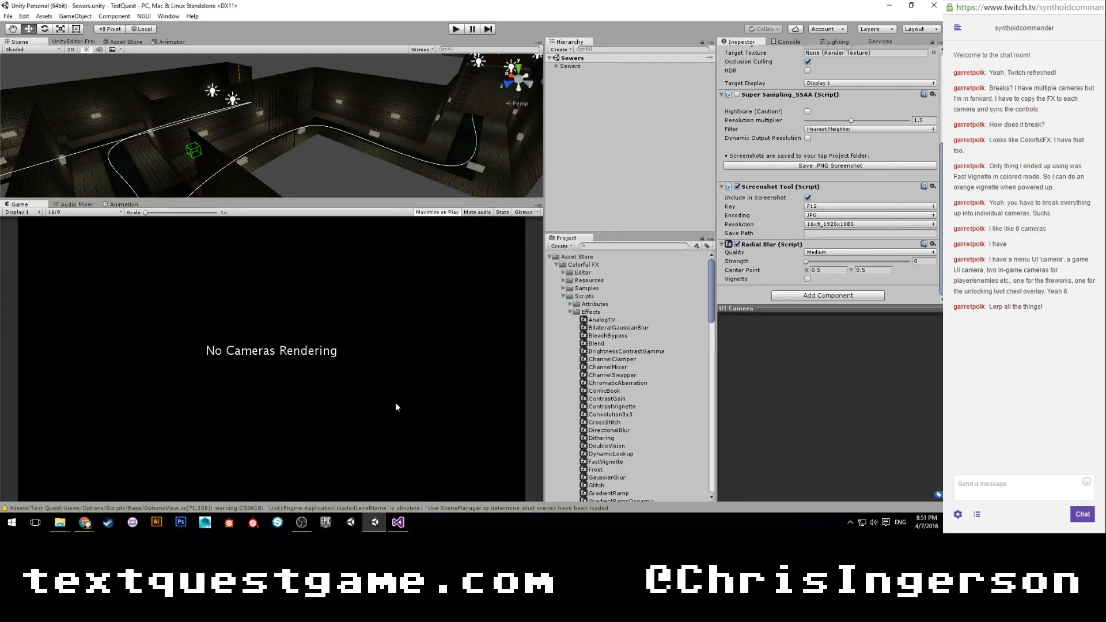
{"action": "left_click", "coordinate": [455, 29]}
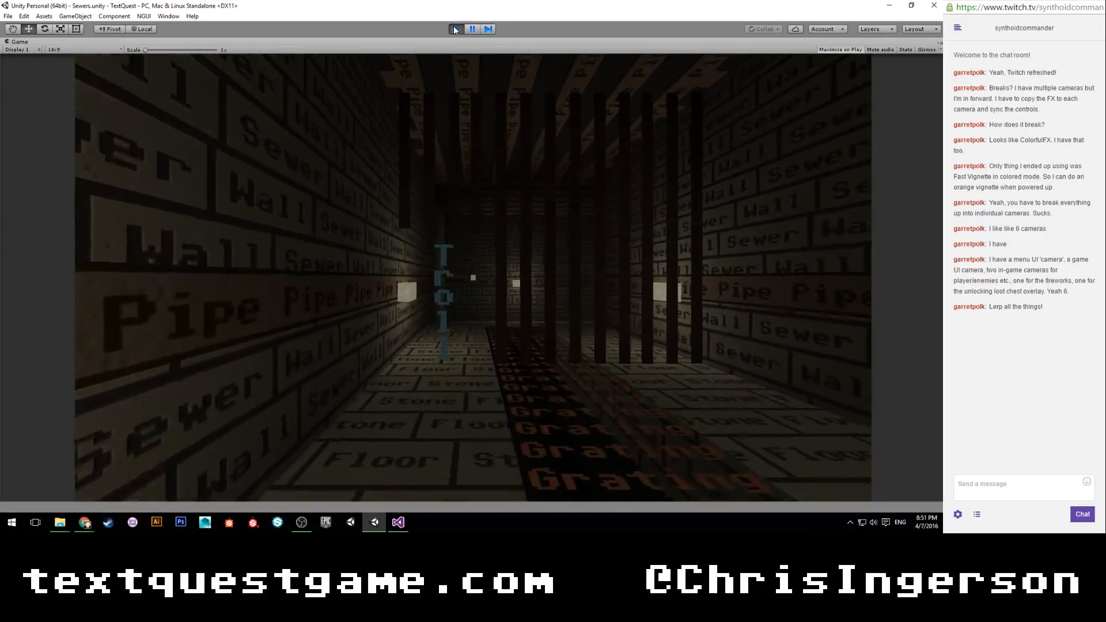
{"action": "type", "text": "hit"}
{"action": "key", "text": "Return"}
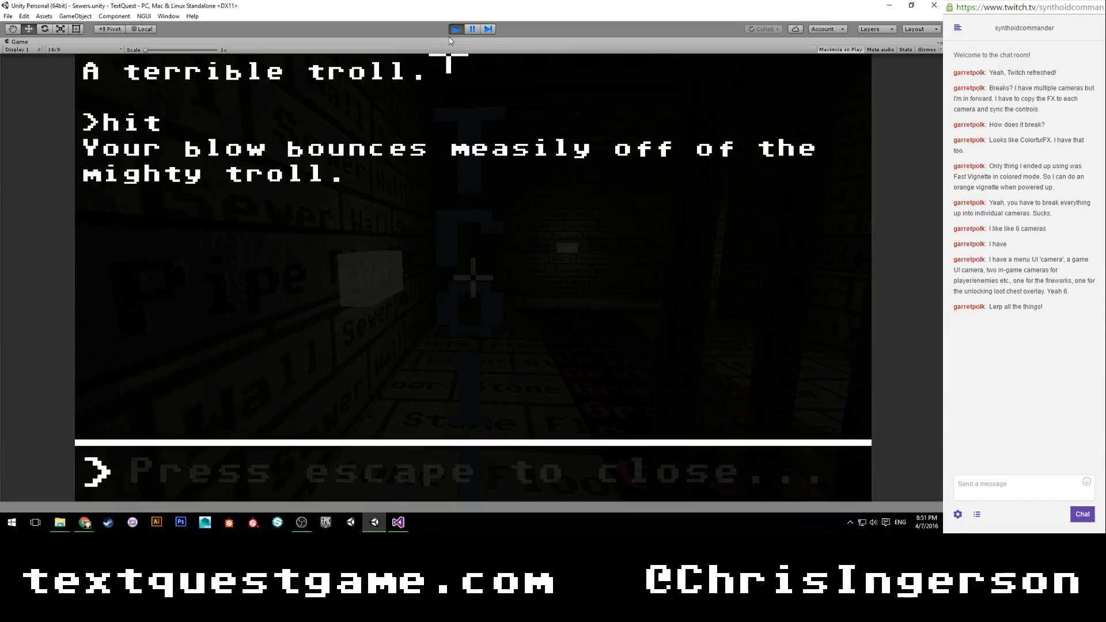
{"action": "left_click", "coordinate": [455, 29]}
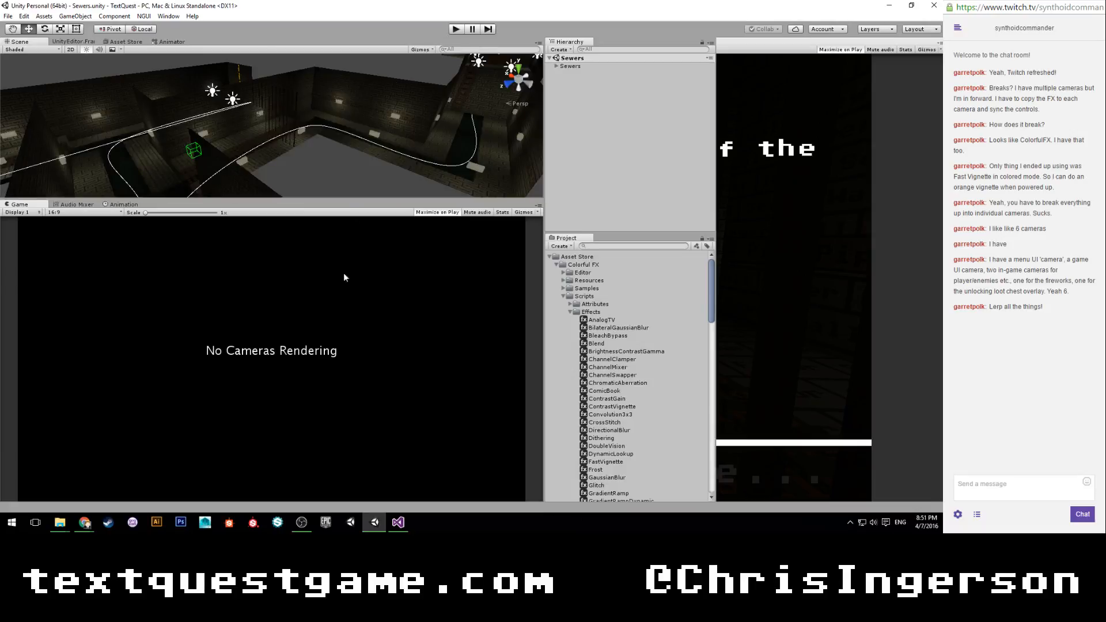
Return to Visual Studio and go to the definition of LoadCombatScene, placing the insertion point in its empty body.
{"action": "left_click", "coordinate": [398, 521]}
{"action": "scroll", "coordinate": [387, 252], "scroll_direction": "up", "scroll_amount": 6}
{"action": "scroll", "coordinate": [387, 252], "scroll_direction": "down", "scroll_amount": 6}
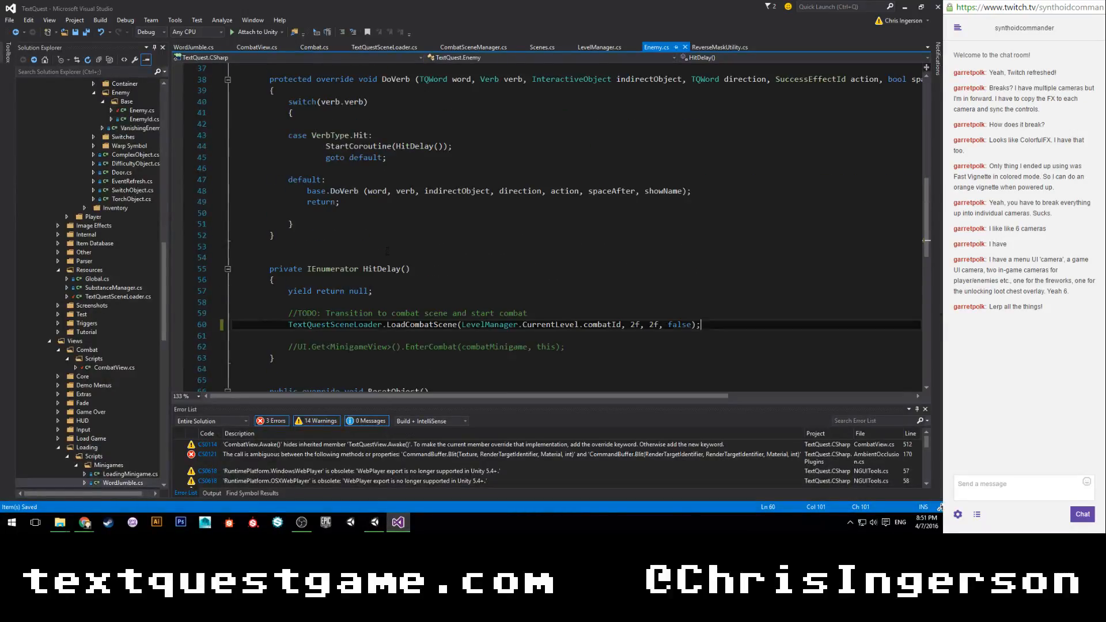
{"action": "right_click", "coordinate": [448, 295]}
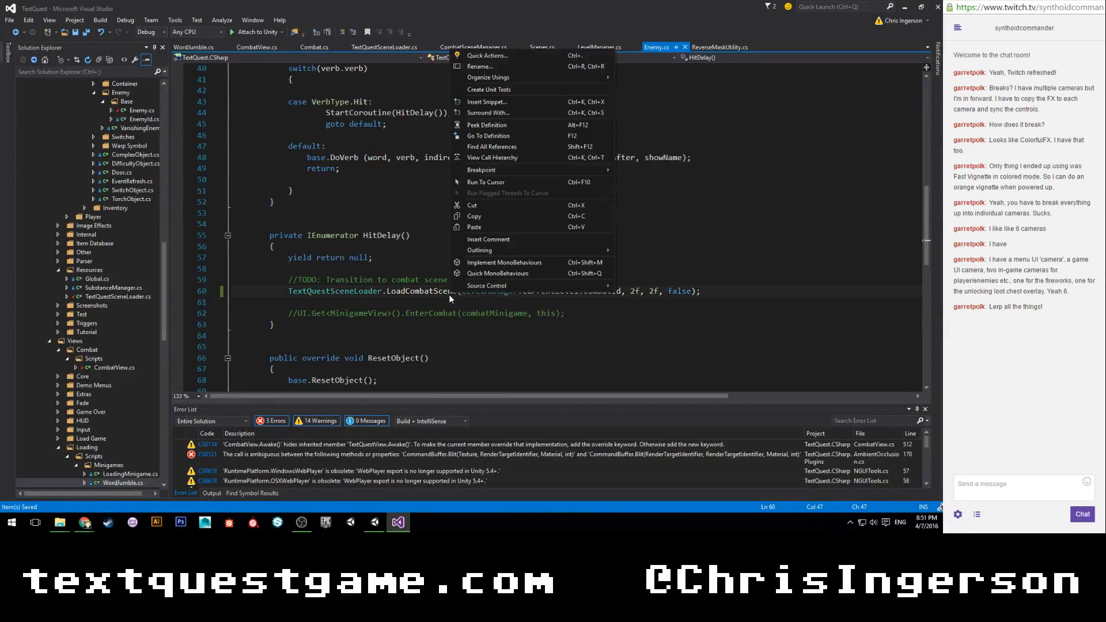
{"action": "left_click", "coordinate": [490, 136]}
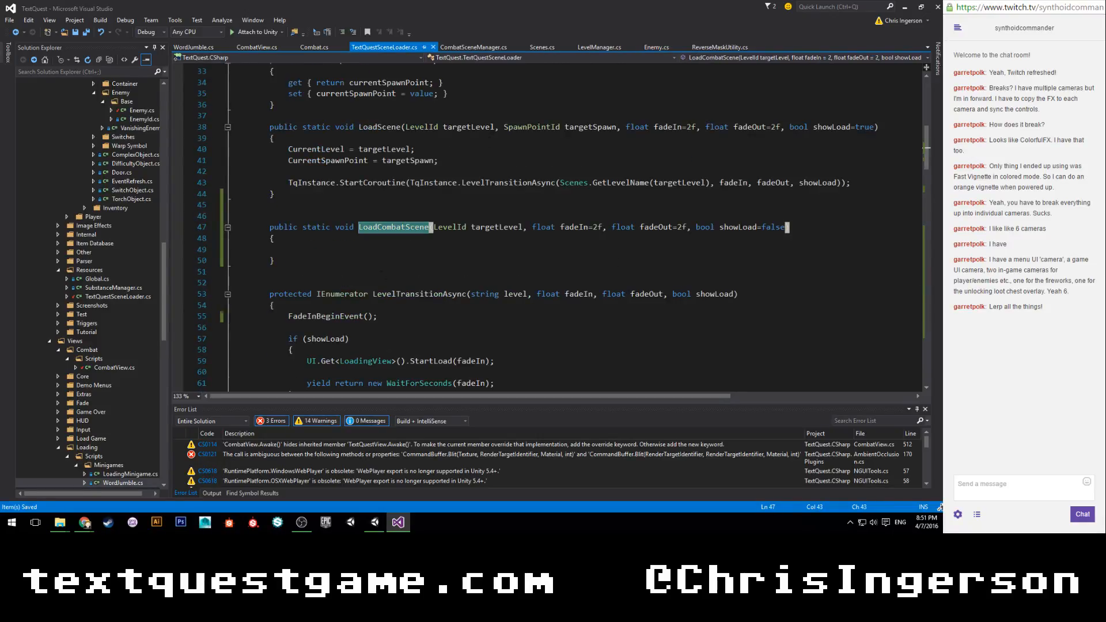
{"action": "scroll", "coordinate": [359, 247], "scroll_direction": "down", "scroll_amount": 4}
{"action": "scroll", "coordinate": [358, 229], "scroll_direction": "up", "scroll_amount": 3}
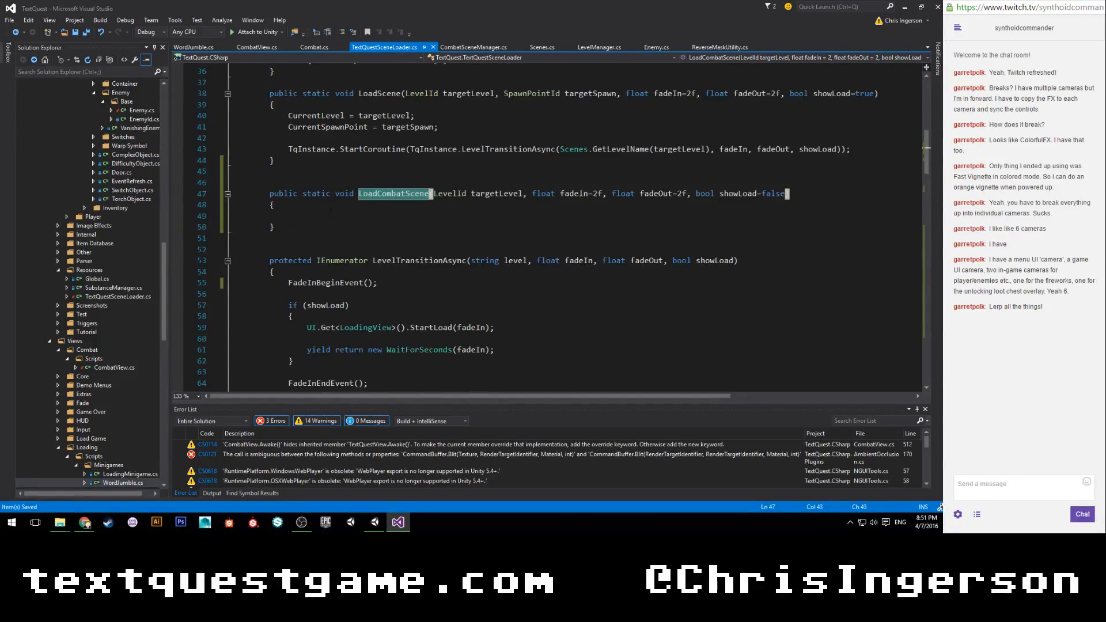
{"action": "left_click", "coordinate": [332, 215]}
{"action": "type", "text": "startco"}
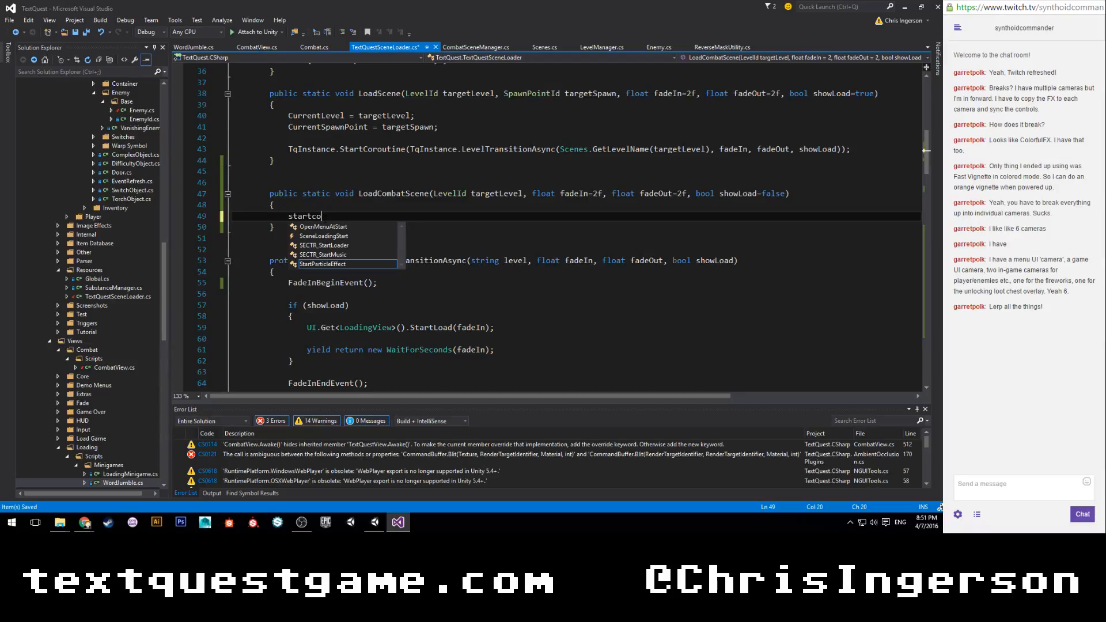
{"action": "key", "text": "BackSpace"}
{"action": "key", "text": "BackSpace"}
{"action": "key", "text": "BackSpace"}
{"action": "key", "text": "BackSpace"}
{"action": "key", "text": "BackSpace"}
{"action": "key", "text": "BackSpace"}
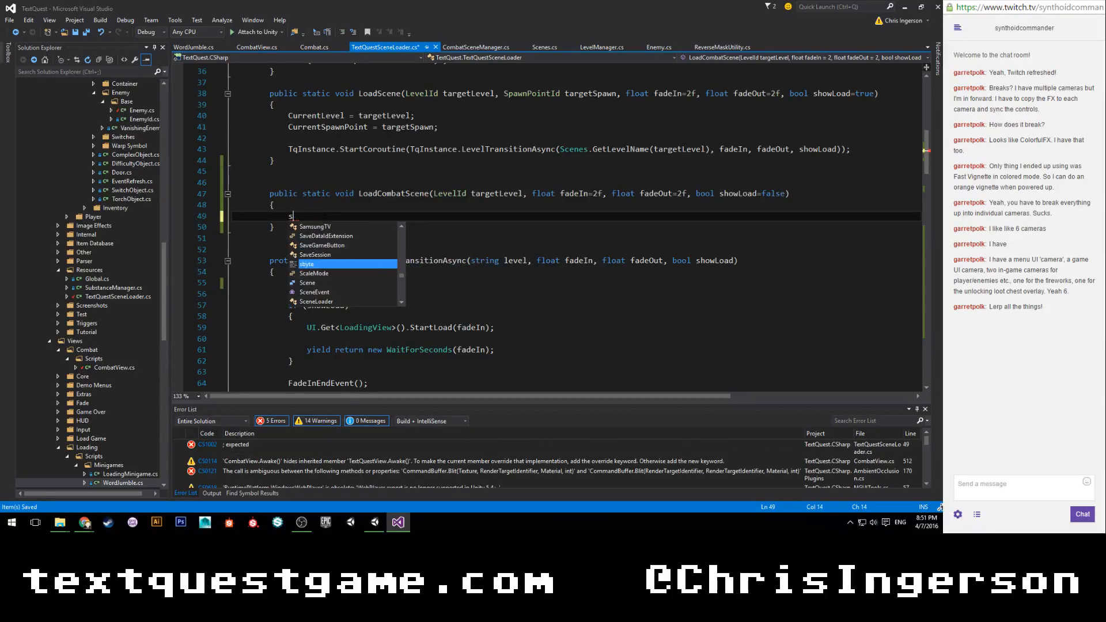
{"action": "key", "text": "BackSpace"}
Begin a TqInstance.StartCoroutine() call in the body of LoadCombatScene.
{"action": "type", "text": "TqInstance.StartCoroutine"}
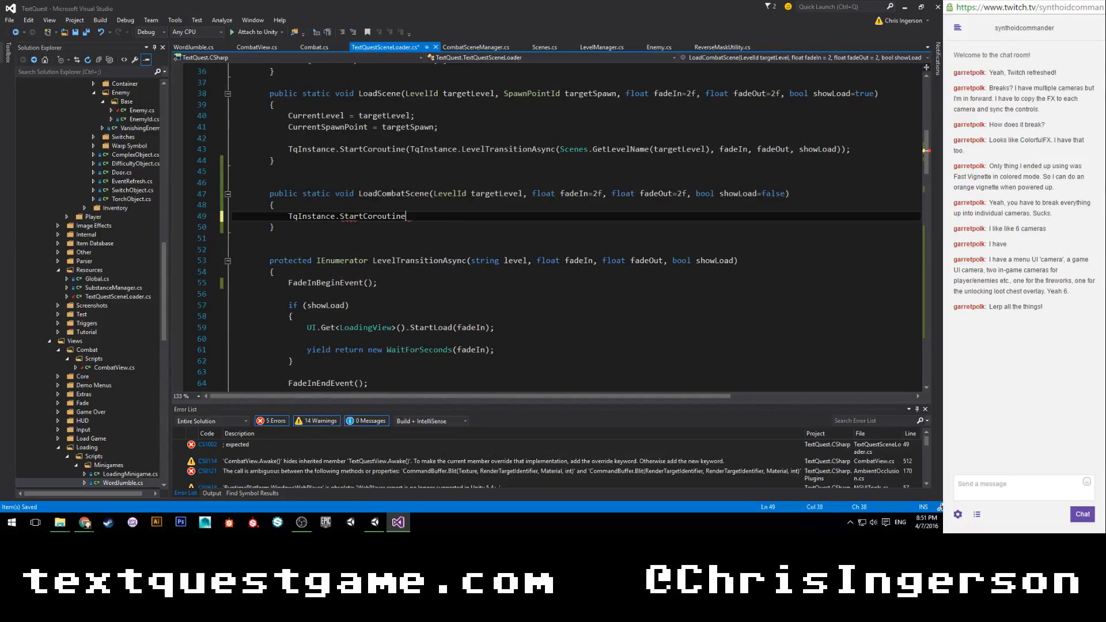
{"action": "type", "text": "("}
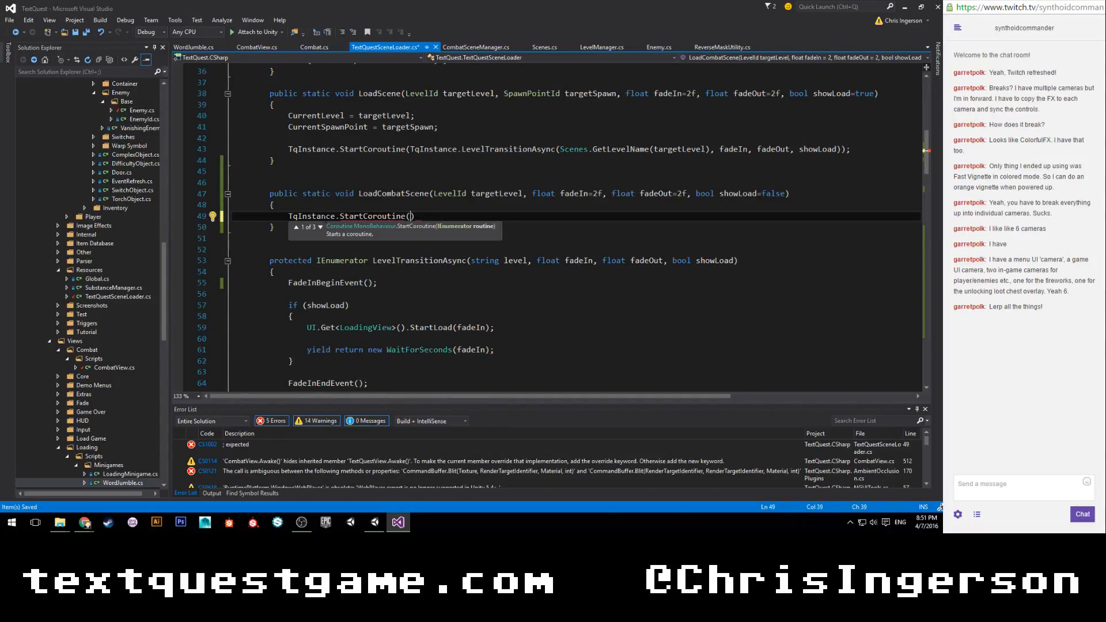
{"action": "type", "text": "combat"}
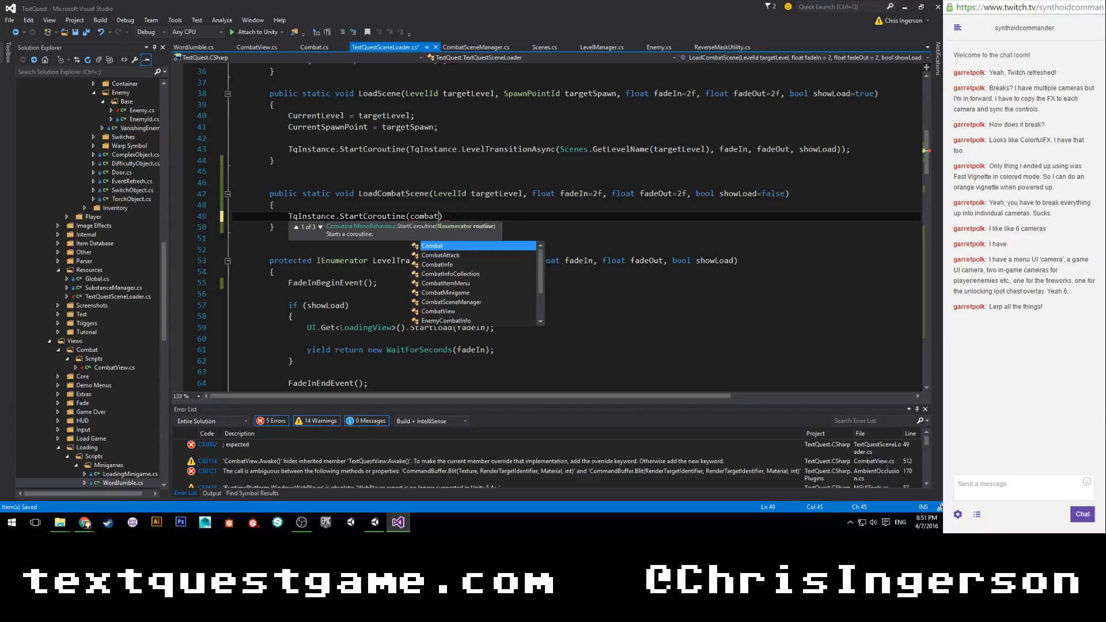
{"action": "type", "text": "sc"}
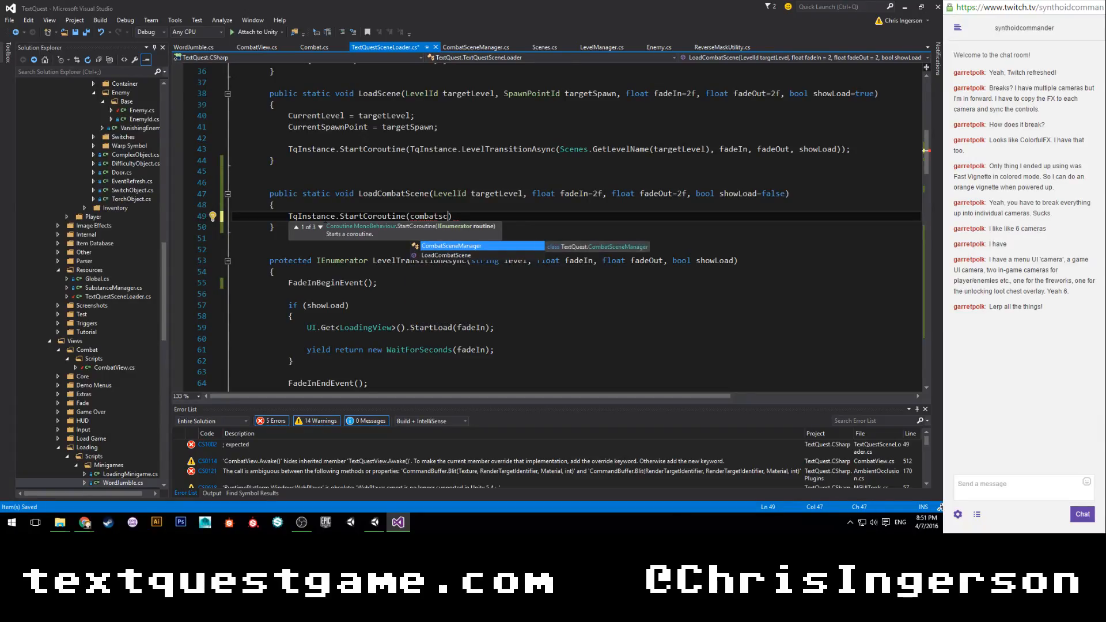
{"action": "key", "text": "BackSpace"}
{"action": "key", "text": "BackSpace"}
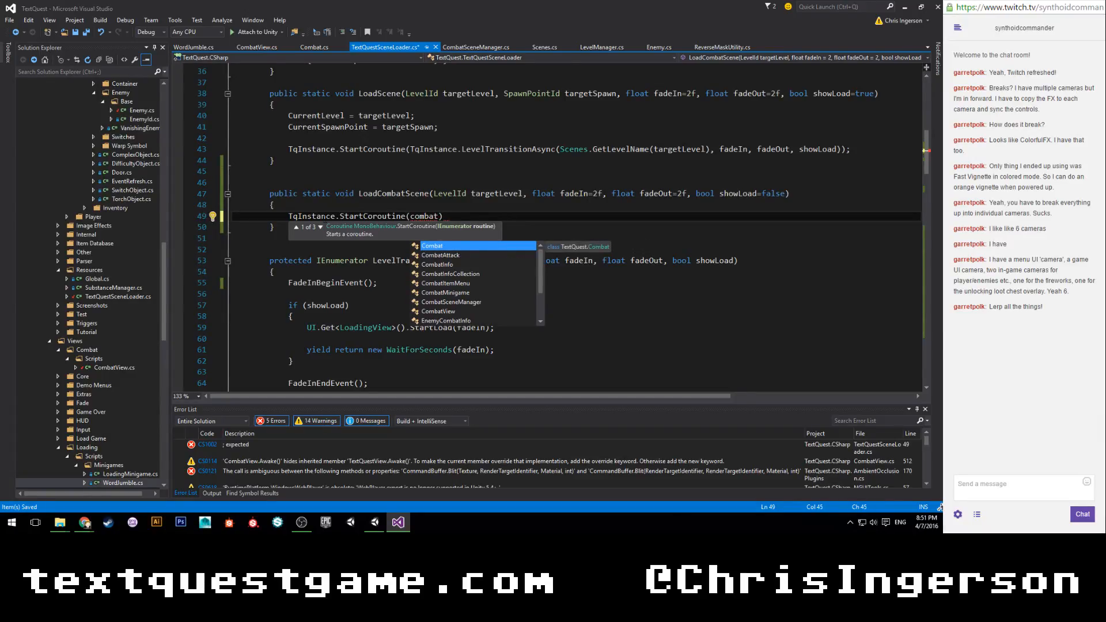
{"action": "key", "text": "BackSpace"}
{"action": "key", "text": "BackSpace"}
{"action": "key", "text": "BackSpace"}
{"action": "key", "text": "BackSpace"}
{"action": "key", "text": "BackSpace"}
{"action": "key", "text": "BackSpace"}
Enter TqInstance.CombatTransitionAsync() as the routine passed to StartCoroutine in LoadCombatScene.
{"action": "type", "text": "T"}
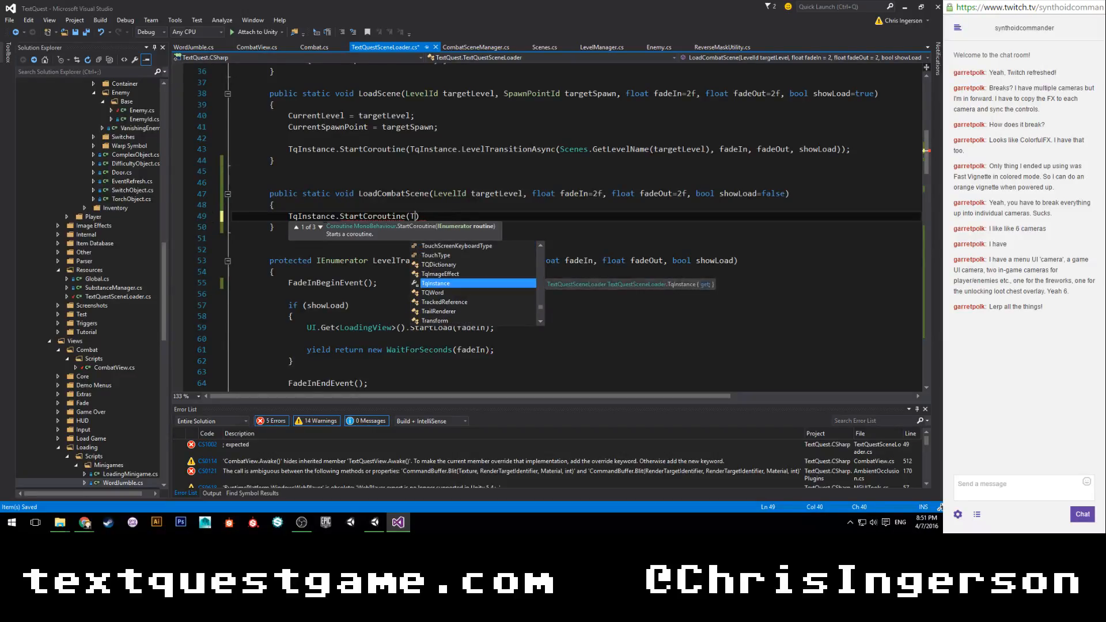
{"action": "type", "text": "qInstance."}
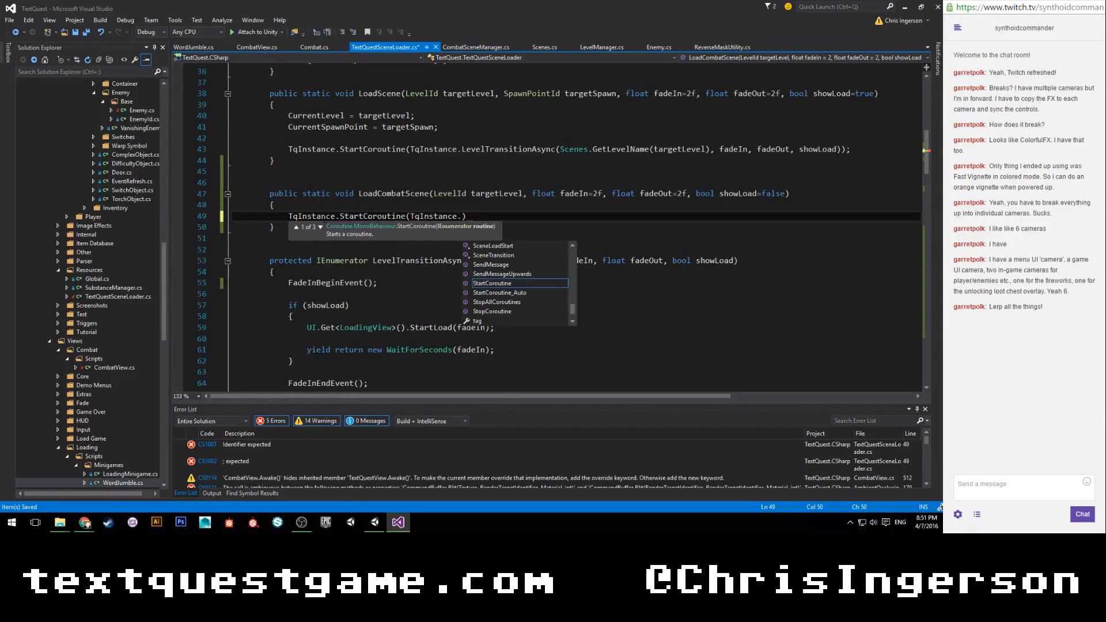
{"action": "type", "text": "CombatTransitionAsync"}
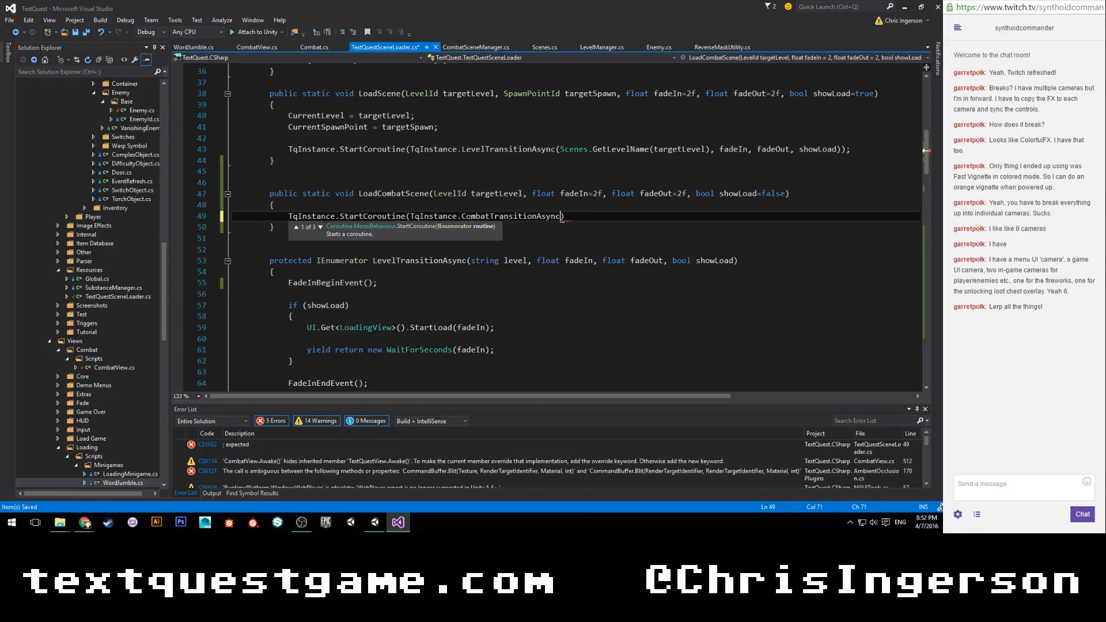
{"action": "type", "text": "("}
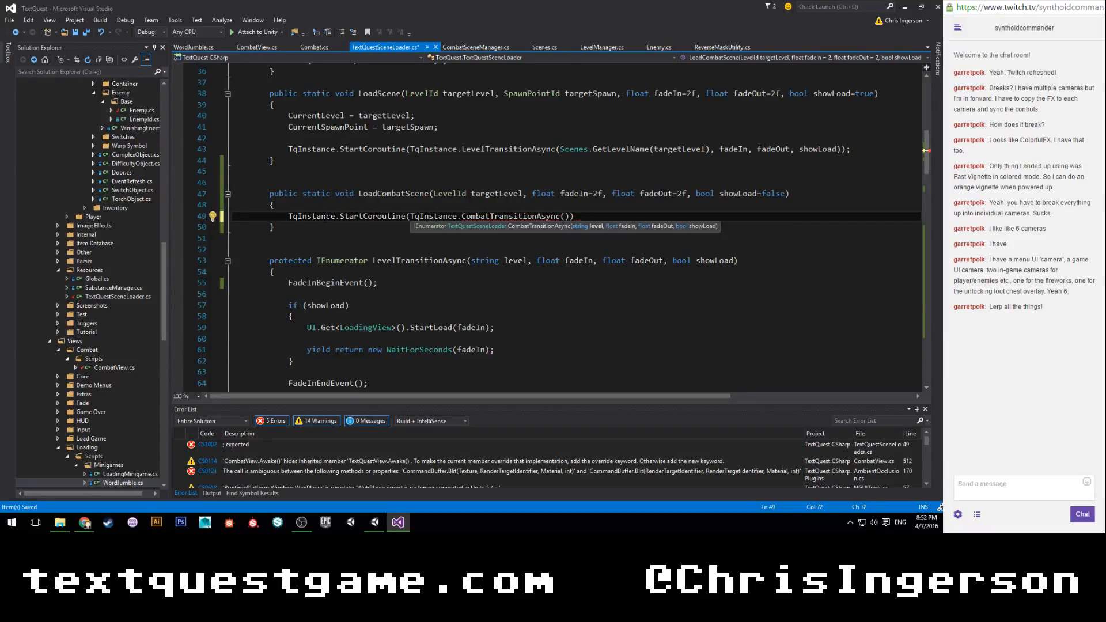
Copy LevelTransitionAsync's arguments from LoadScene into the CombatTransitionAsync call, end the statement with a semicolon, and save the script.
{"action": "left_click_drag", "start_coordinate": [557, 149], "coordinate": [841, 150]}
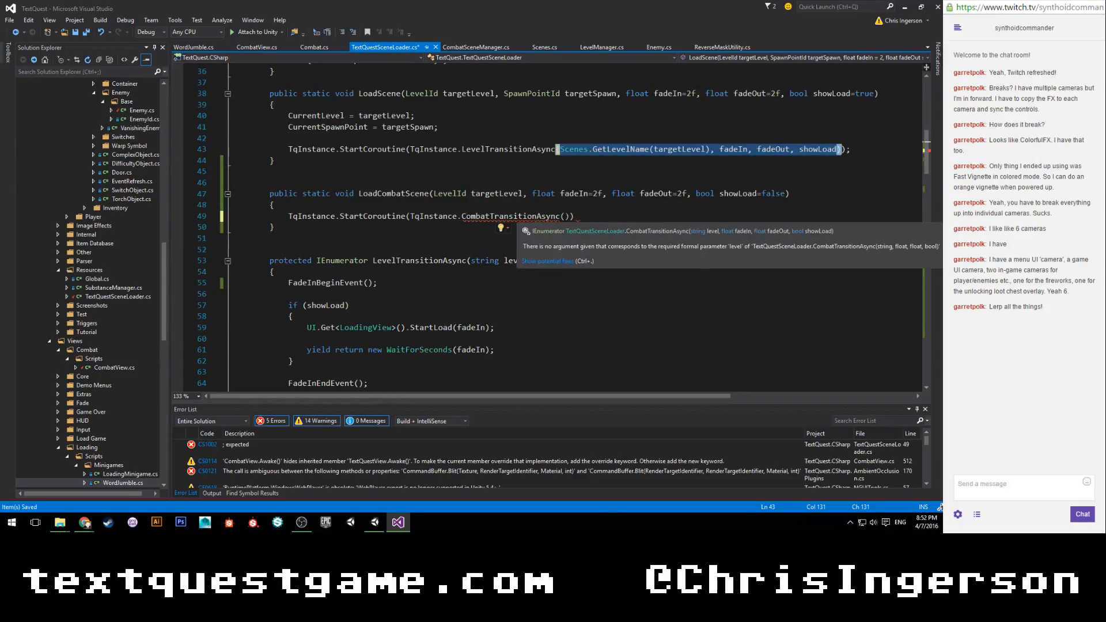
{"action": "left_click", "coordinate": [565, 217]}
{"action": "type", "text": "Scenes.GetLevelName(targetLevel), fadeIn, fadeOut, showLoad)"}
{"action": "key", "text": "End"}
{"action": "type", "text": ")"}
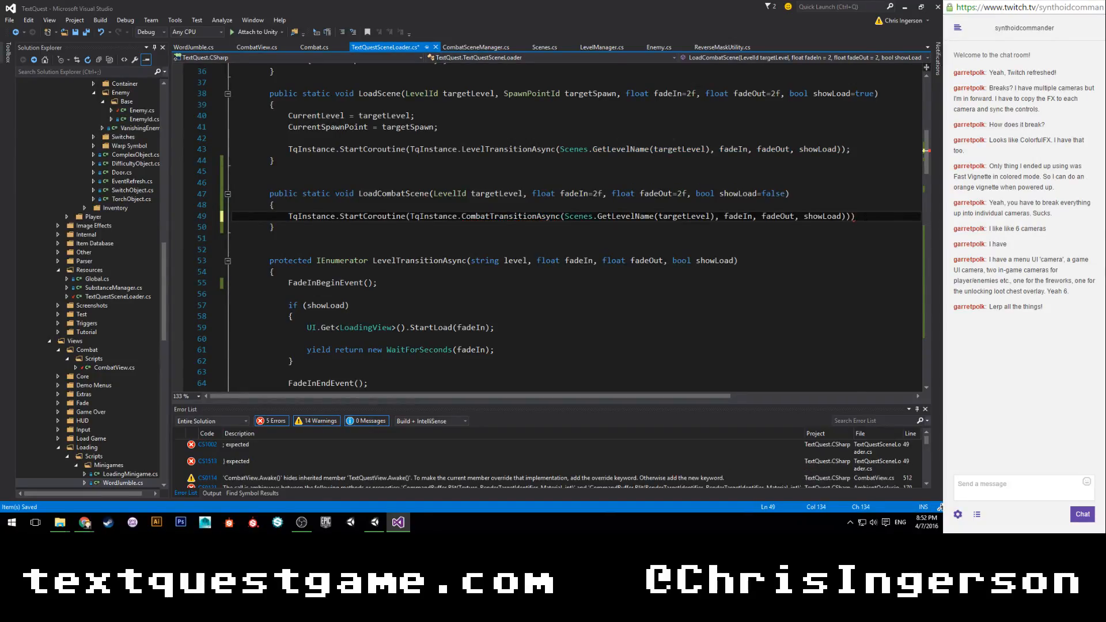
{"action": "key", "text": "BackSpace"}
{"action": "type", "text": ";"}
{"action": "key", "text": "ctrl+s"}
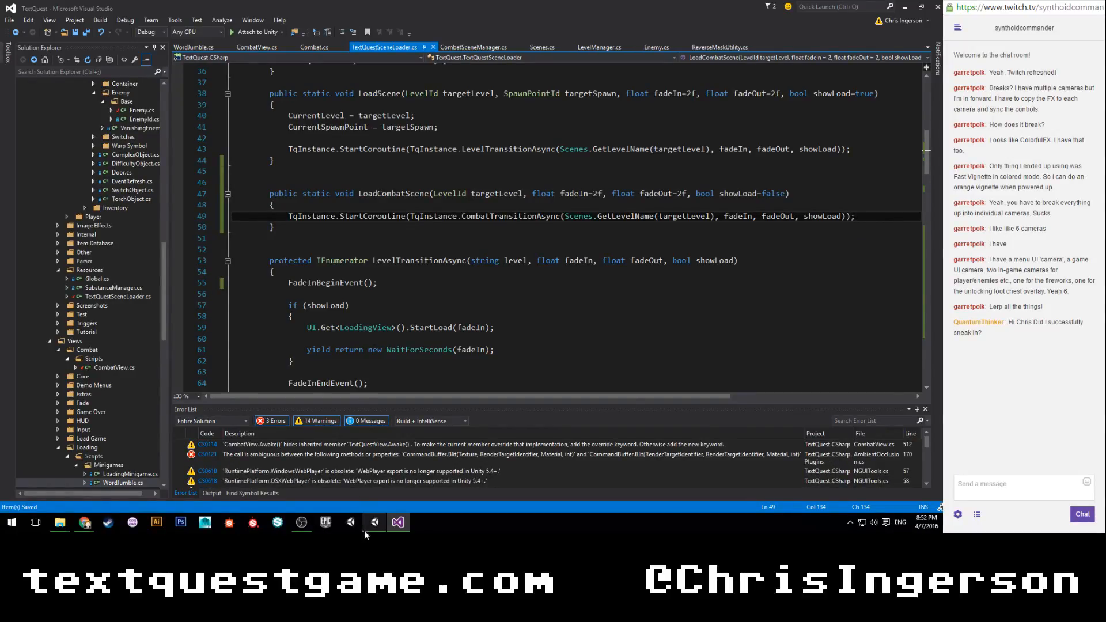
Switch to Unity, play the Sewers scene, trigger the combat transition with the hit command, and stop the game.
{"action": "key", "text": "alt+Tab"}
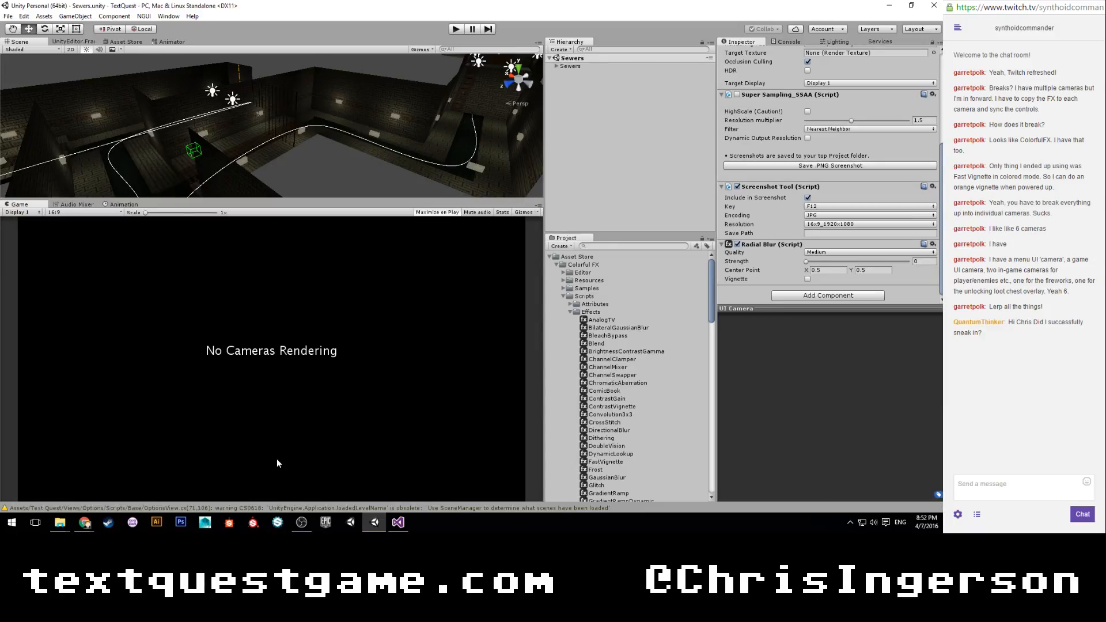
{"action": "left_click", "coordinate": [454, 30]}
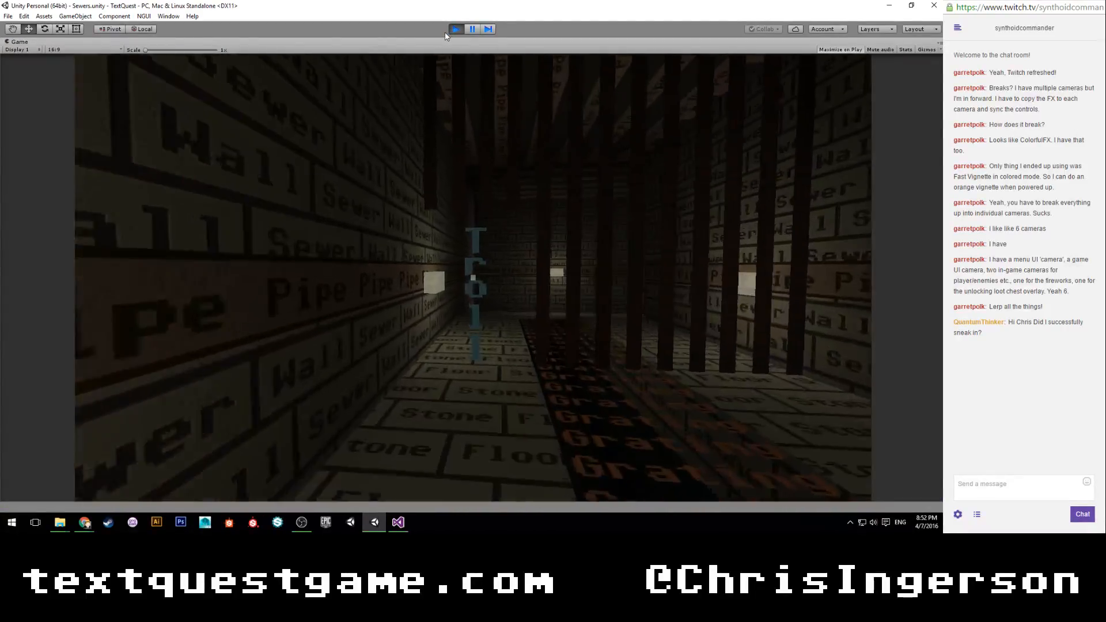
{"action": "type", "text": "hit"}
{"action": "key", "text": "Return"}
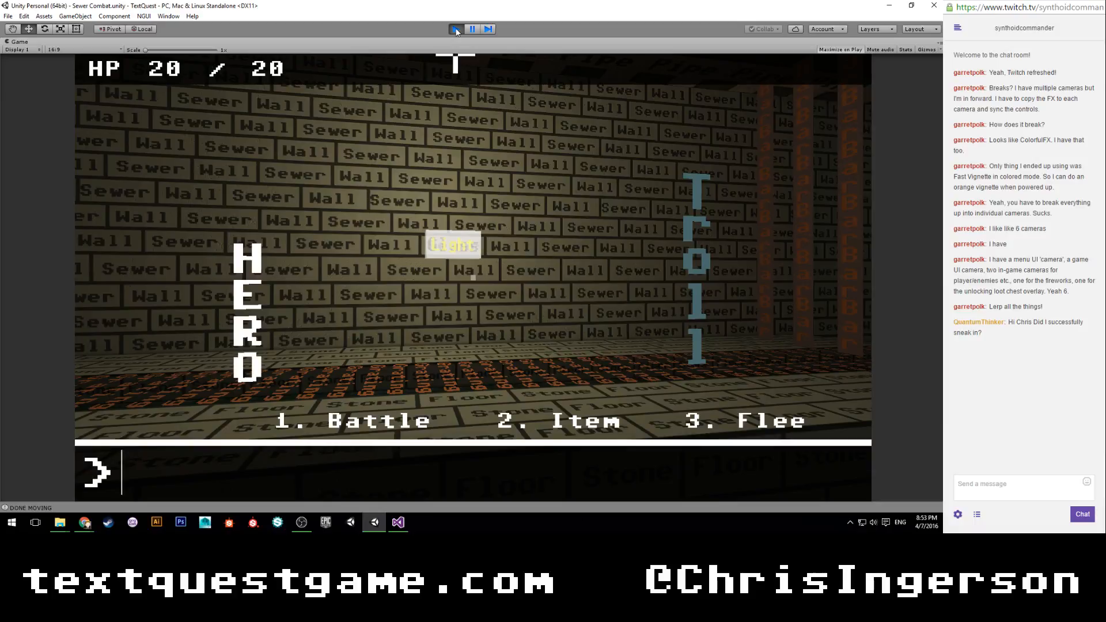
{"action": "left_click", "coordinate": [455, 29]}
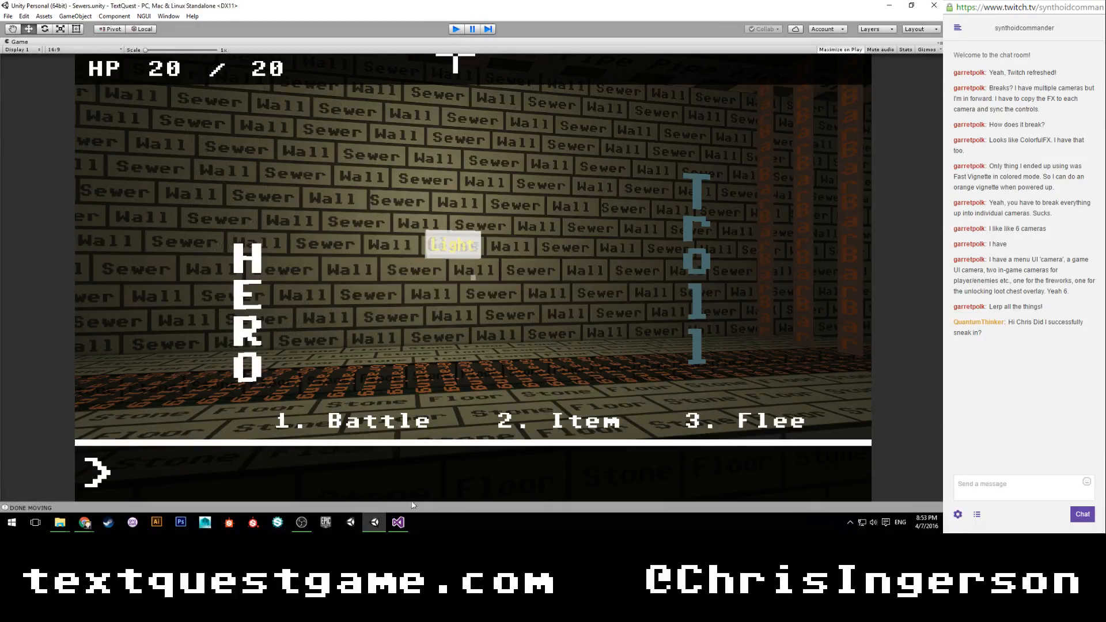
Return to Visual Studio, change the second blur loop's condition in CombatTransitionAsync to while (t > 0f), and save the script.
{"action": "left_click", "coordinate": [398, 522]}
{"action": "scroll", "coordinate": [553, 230], "scroll_direction": "down", "scroll_amount": 2}
{"action": "scroll", "coordinate": [553, 230], "scroll_direction": "down", "scroll_amount": 20}
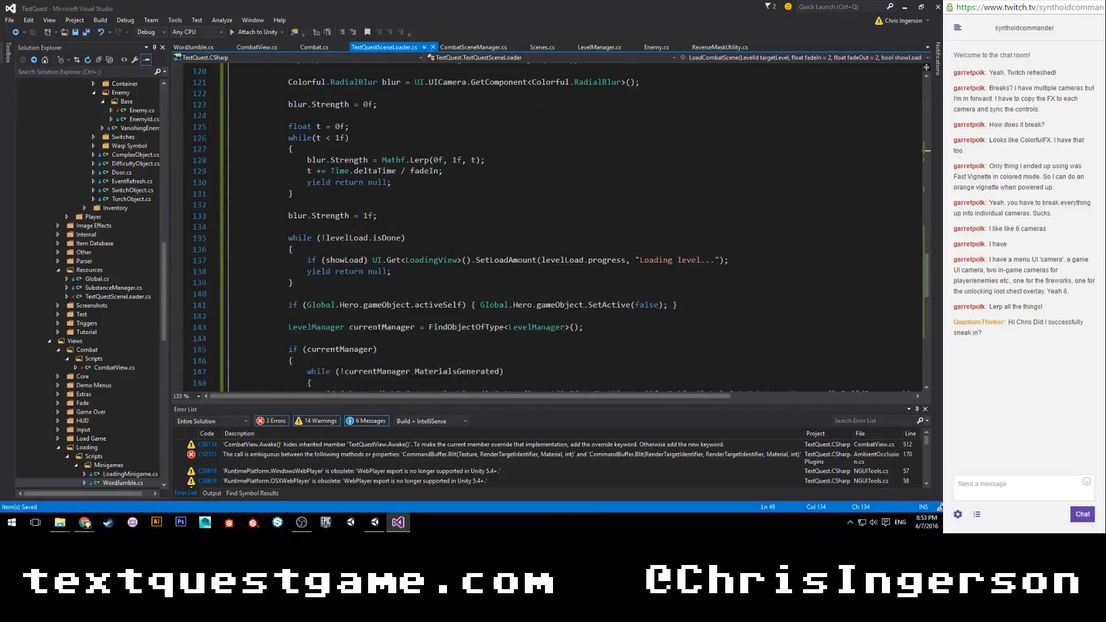
{"action": "scroll", "coordinate": [451, 253], "scroll_direction": "down", "scroll_amount": 5}
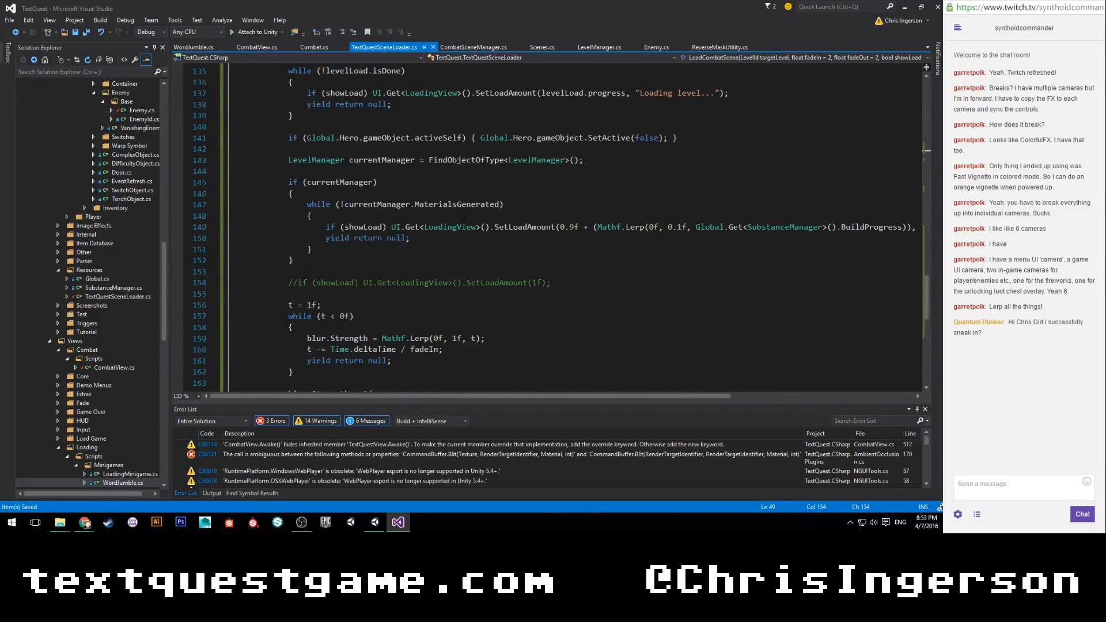
{"action": "scroll", "coordinate": [462, 215], "scroll_direction": "down", "scroll_amount": 2}
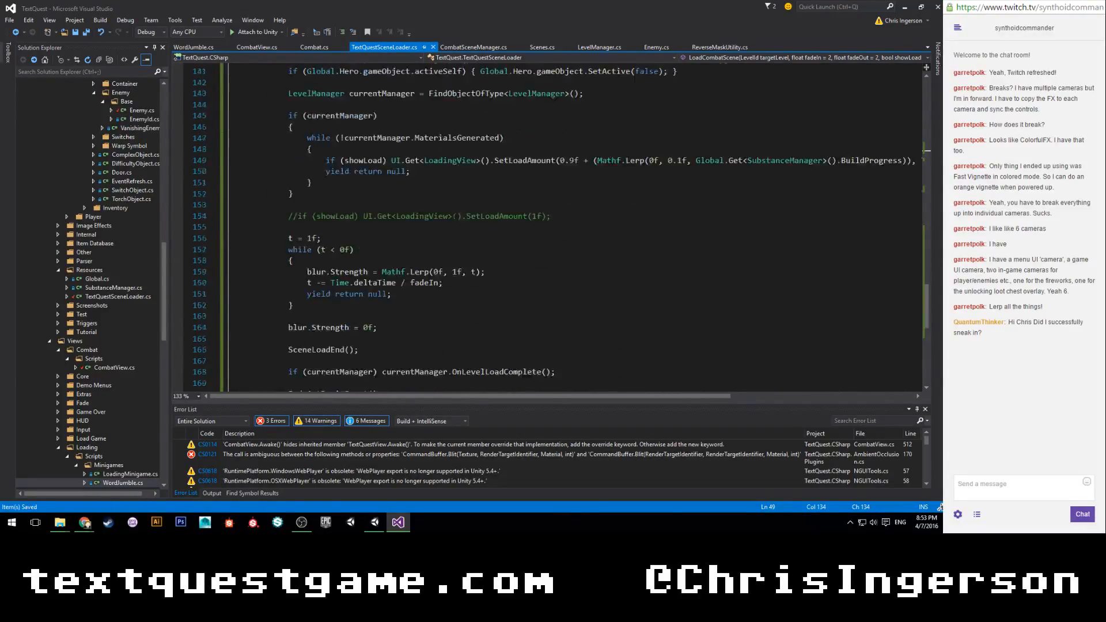
{"action": "scroll", "coordinate": [458, 216], "scroll_direction": "up", "scroll_amount": 12}
{"action": "scroll", "coordinate": [455, 216], "scroll_direction": "up", "scroll_amount": 2}
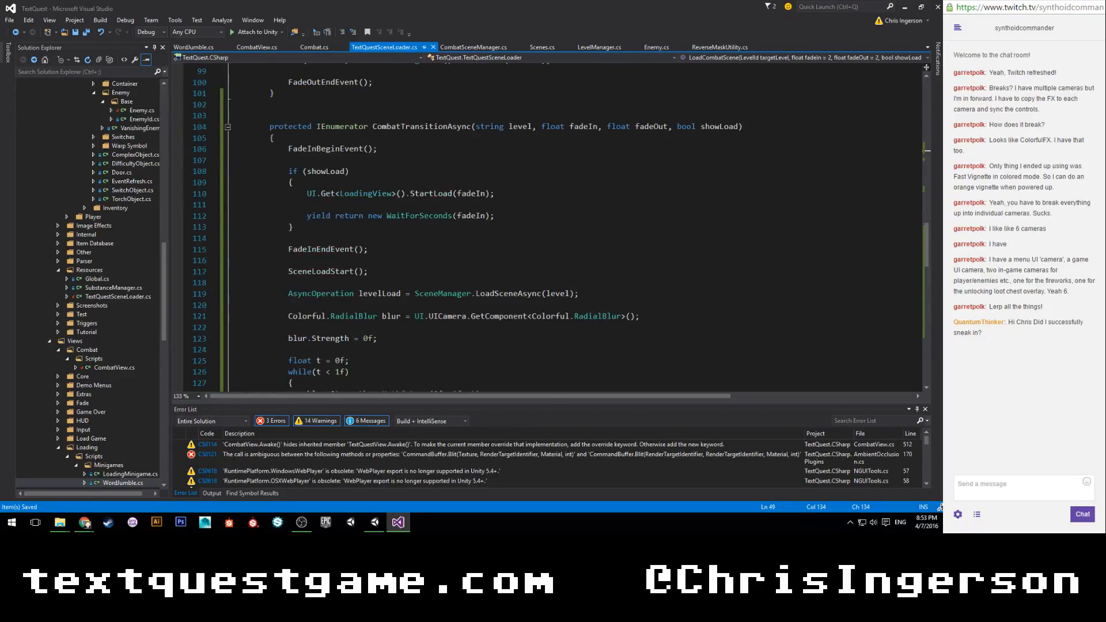
{"action": "scroll", "coordinate": [455, 216], "scroll_direction": "down", "scroll_amount": 13}
{"action": "scroll", "coordinate": [455, 216], "scroll_direction": "down", "scroll_amount": 2}
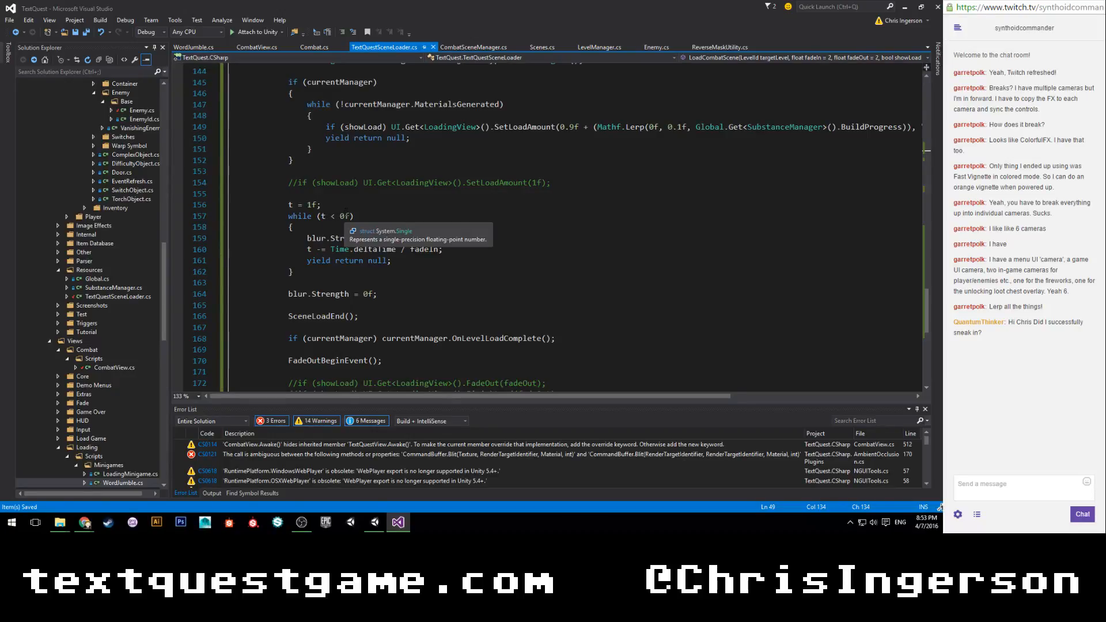
{"action": "left_click", "coordinate": [332, 216]}
{"action": "key", "text": "Delete"}
{"action": "type", "text": ">"}
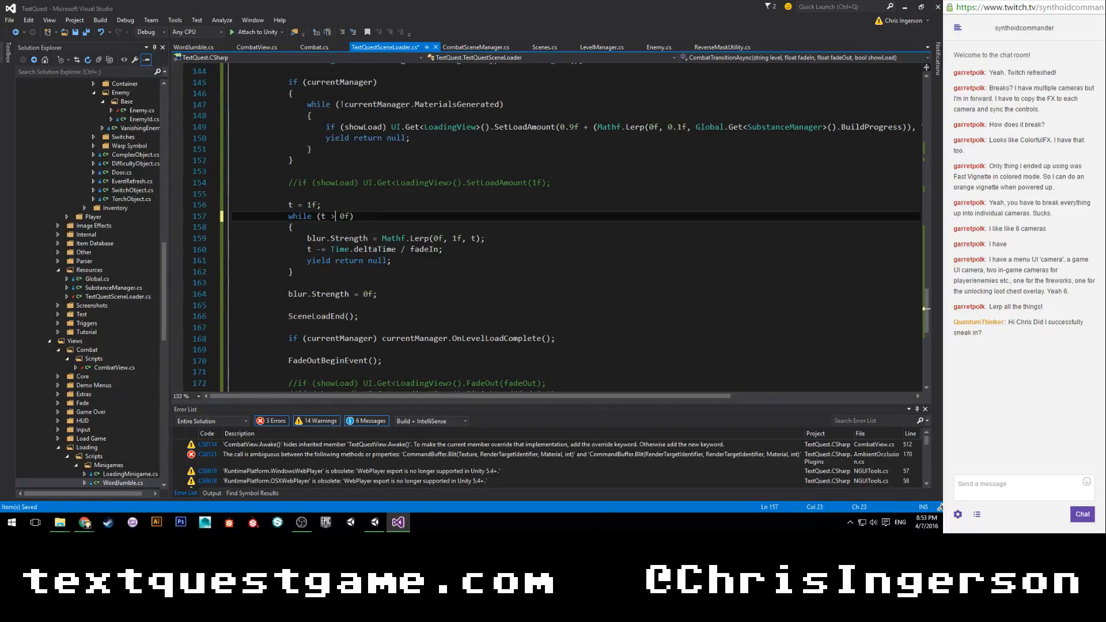
{"action": "key", "text": "Up"}
{"action": "key", "text": "ctrl+s"}
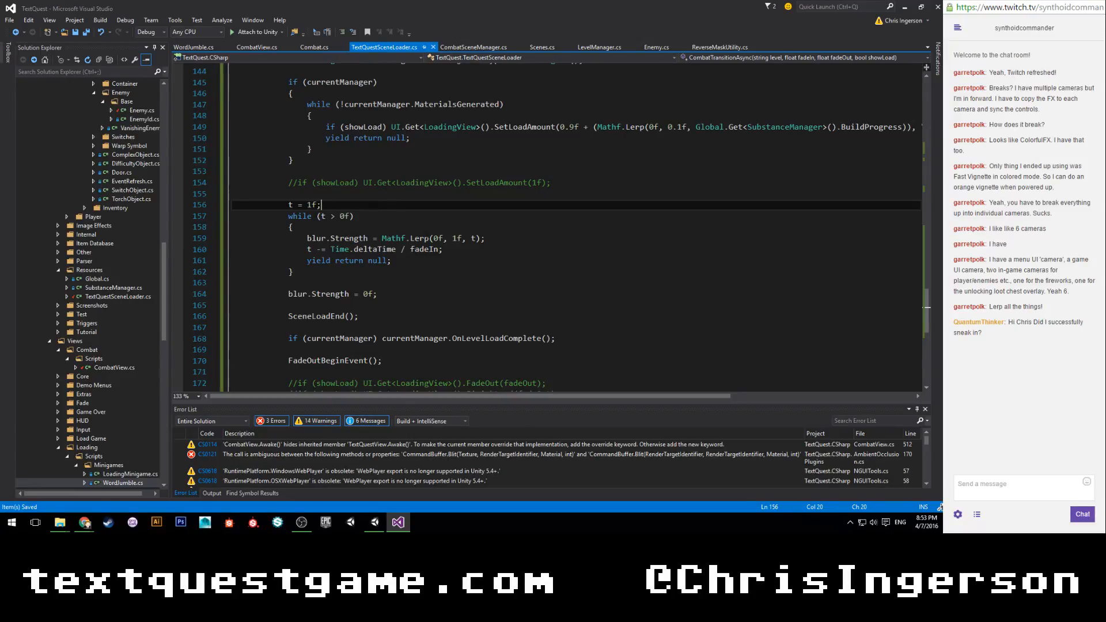
{"action": "scroll", "coordinate": [427, 235], "scroll_direction": "up", "scroll_amount": 8}
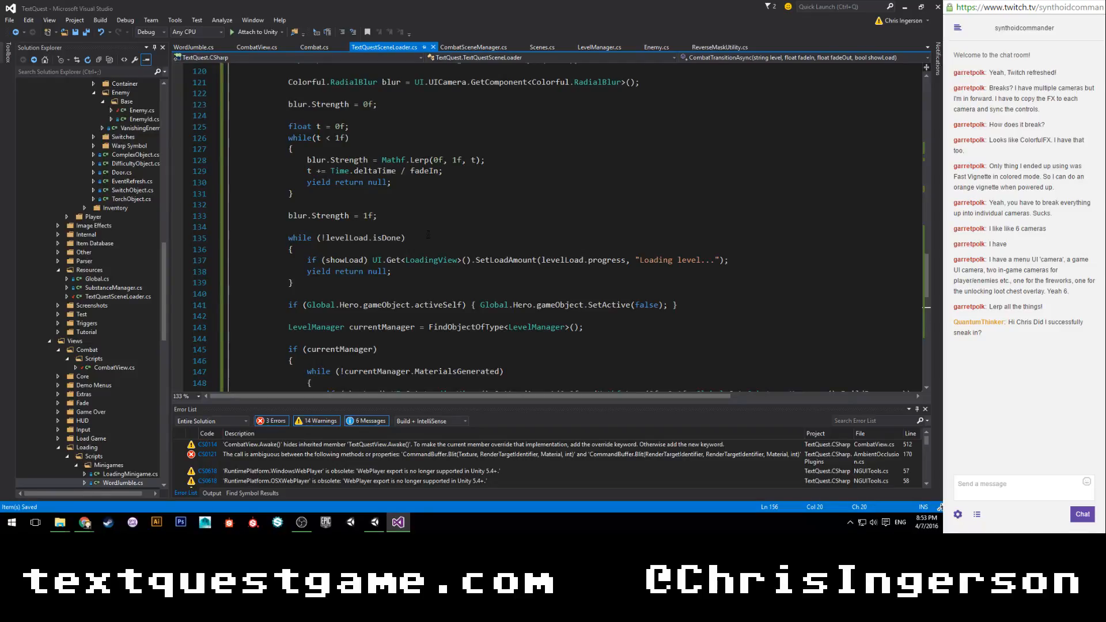
Cut the RadialBlur declaration and fade-in blur loop, through blur.Strength = 1f, from below LoadSceneAsync in CombatTransitionAsync, and remove the leftover blank lines.
{"action": "scroll", "coordinate": [428, 235], "scroll_direction": "up", "scroll_amount": 4}
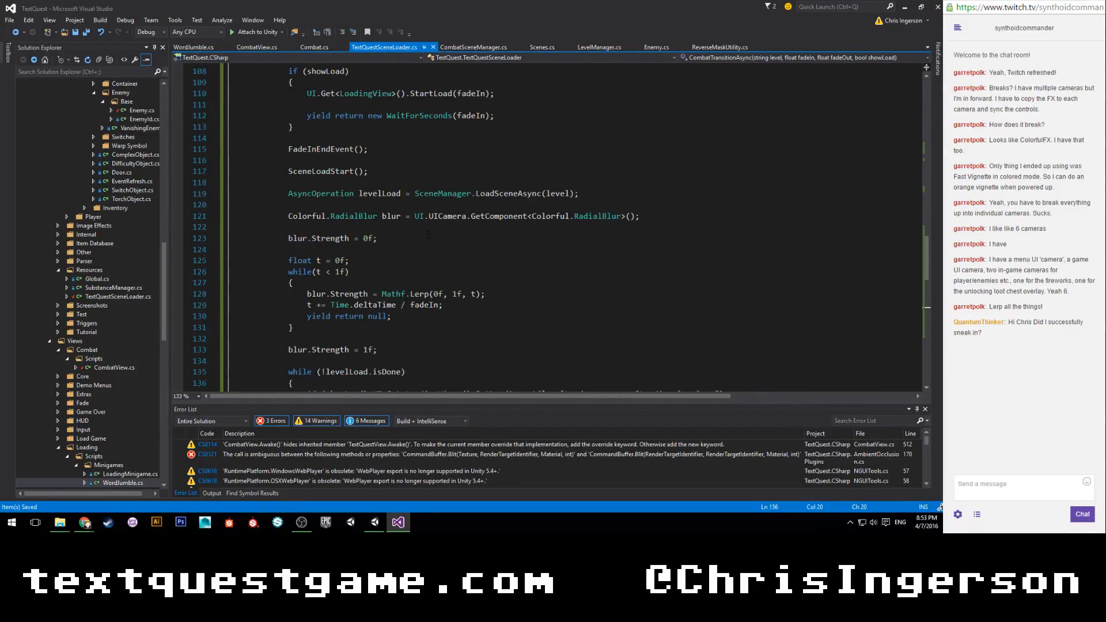
{"action": "scroll", "coordinate": [428, 232], "scroll_direction": "up", "scroll_amount": 1}
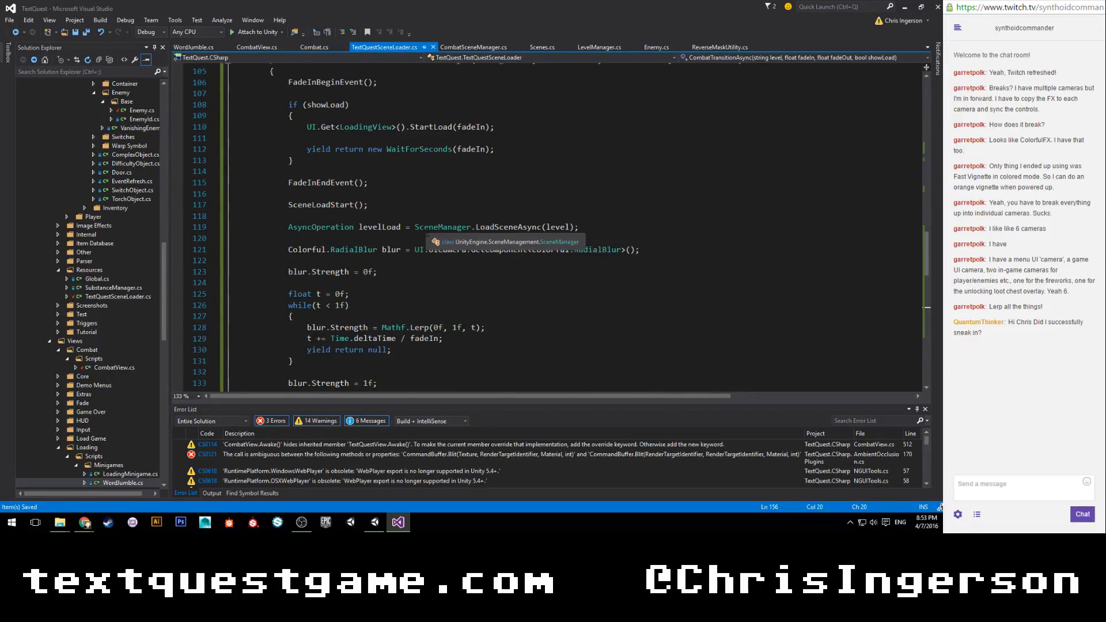
{"action": "scroll", "coordinate": [331, 292], "scroll_direction": "down", "scroll_amount": 2}
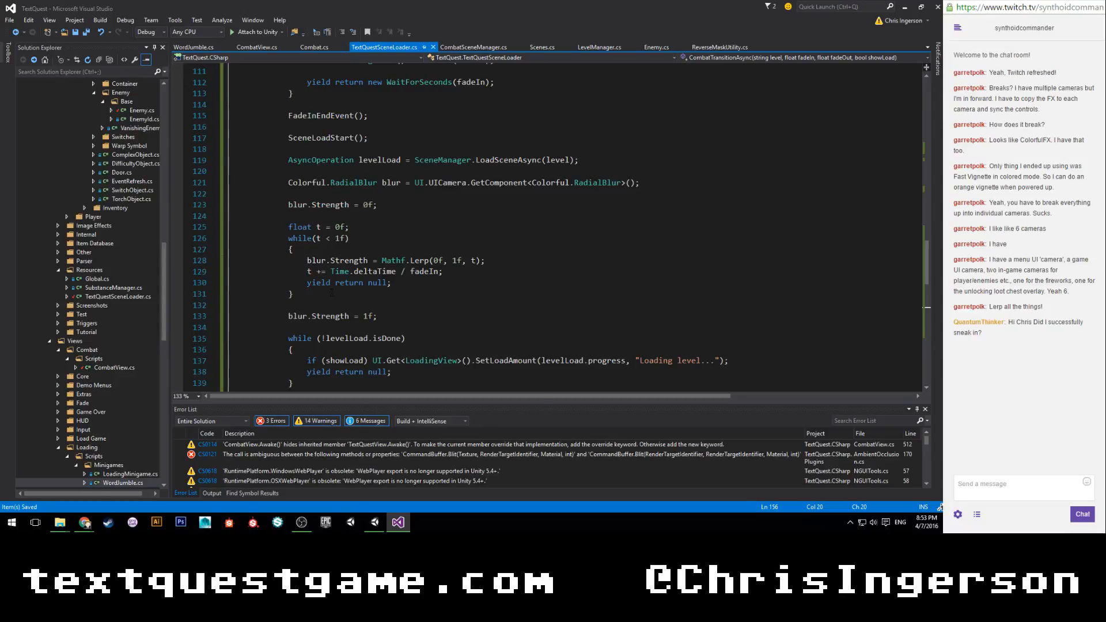
{"action": "left_click_drag", "start_coordinate": [386, 316], "coordinate": [671, 185]}
{"action": "key", "text": "Delete"}
{"action": "left_click", "coordinate": [392, 207]}
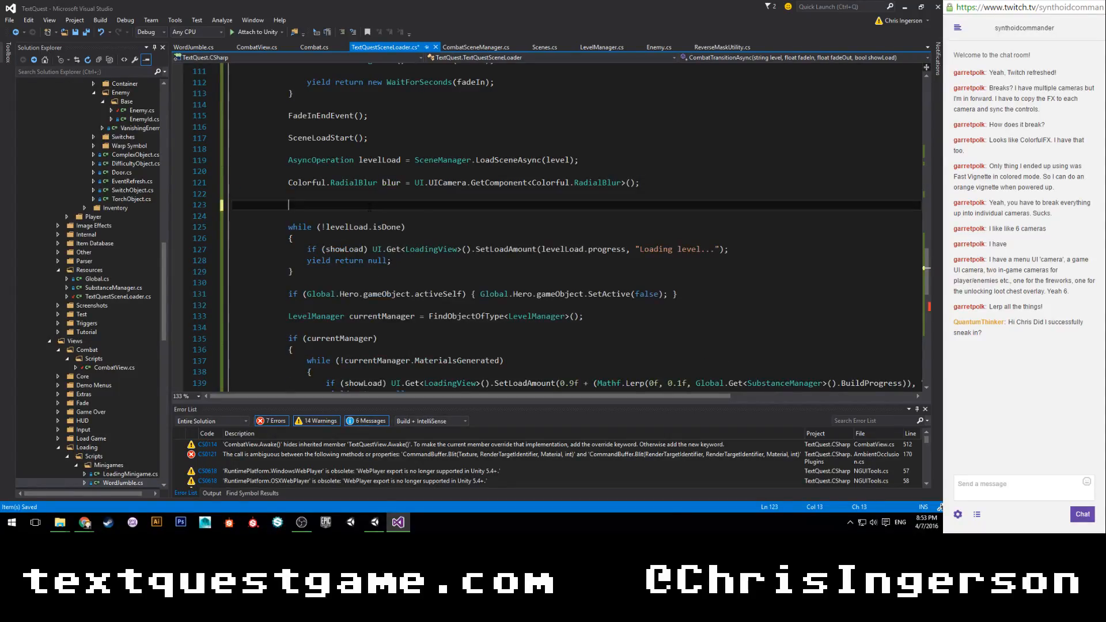
{"action": "type", "text": "blur.Strength = 0f;              float t = 0f;             while (t < 1f)             {                 blur.Strength = Mathf.Lerp(0f, 1f, t);                 t += Time.deltaTime / fadeIn;                 yield return null;             }              blur.Strength = 1f;"}
{"action": "left_click_drag", "start_coordinate": [288, 183], "coordinate": [378, 316]}
{"action": "key", "text": "ctrl+c"}
{"action": "key", "text": "Delete"}
{"action": "key", "text": "shift+Up"}
{"action": "key", "text": "shift+Up"}
{"action": "key", "text": "shift+End"}
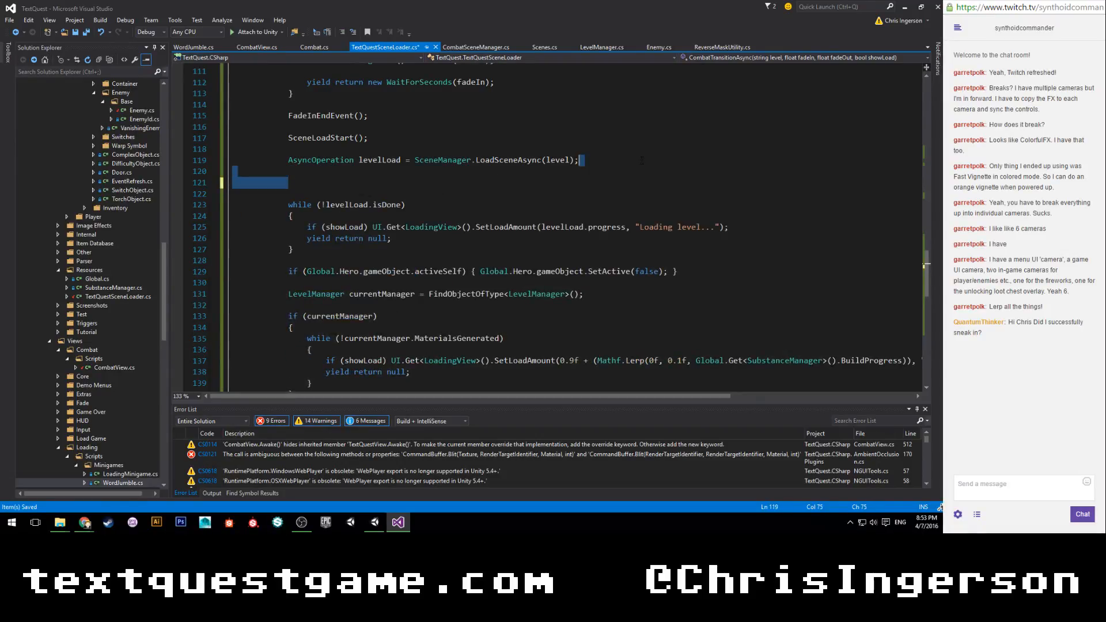
{"action": "key", "text": "BackSpace"}
Paste the cut blur code between the showLoad block and FadeInEndEvent() in CombatTransitionAsync, and save the script.
{"action": "scroll", "coordinate": [500, 180], "scroll_direction": "up", "scroll_amount": 2}
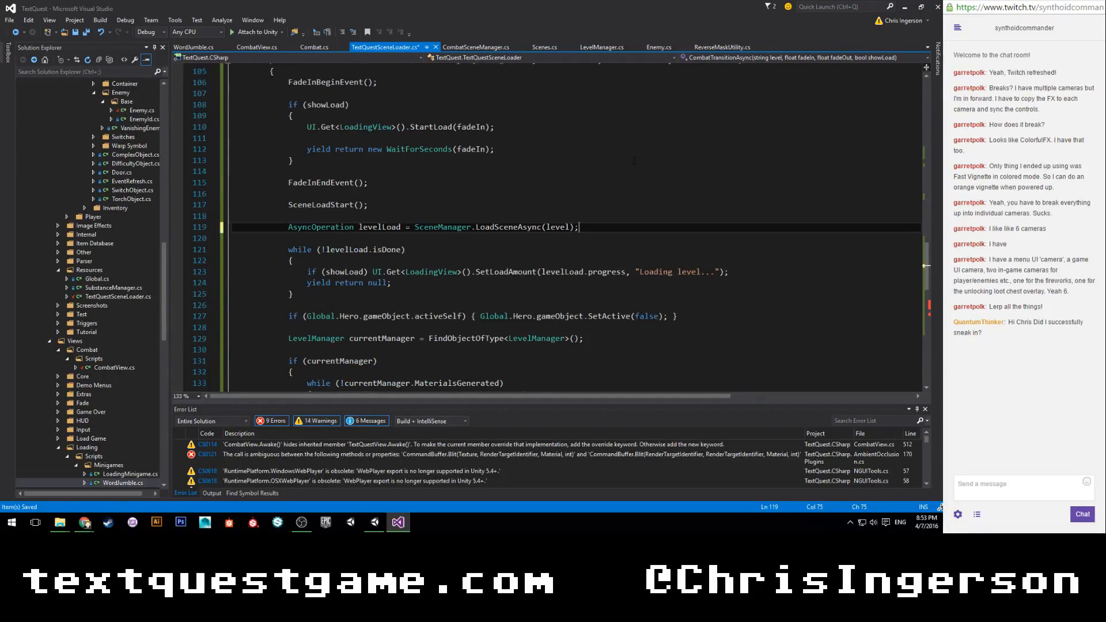
{"action": "left_click", "coordinate": [500, 174]}
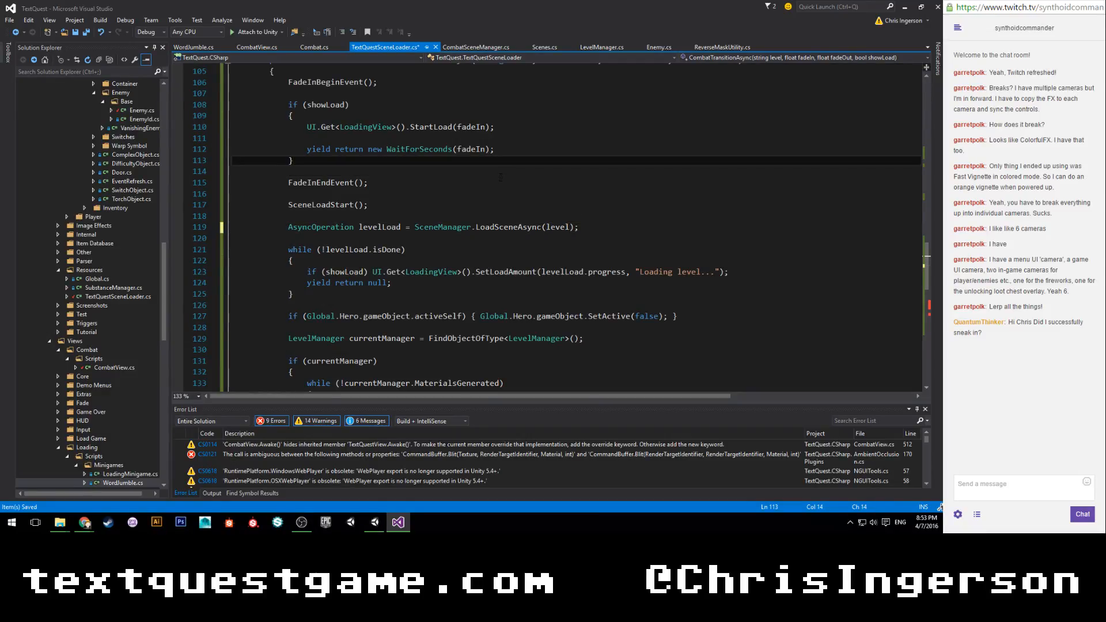
{"action": "key", "text": "Return"}
{"action": "key", "text": "Return"}
{"action": "key", "text": "Up"}
{"action": "key", "text": "ctrl+v"}
{"action": "key", "text": "ctrl+s"}
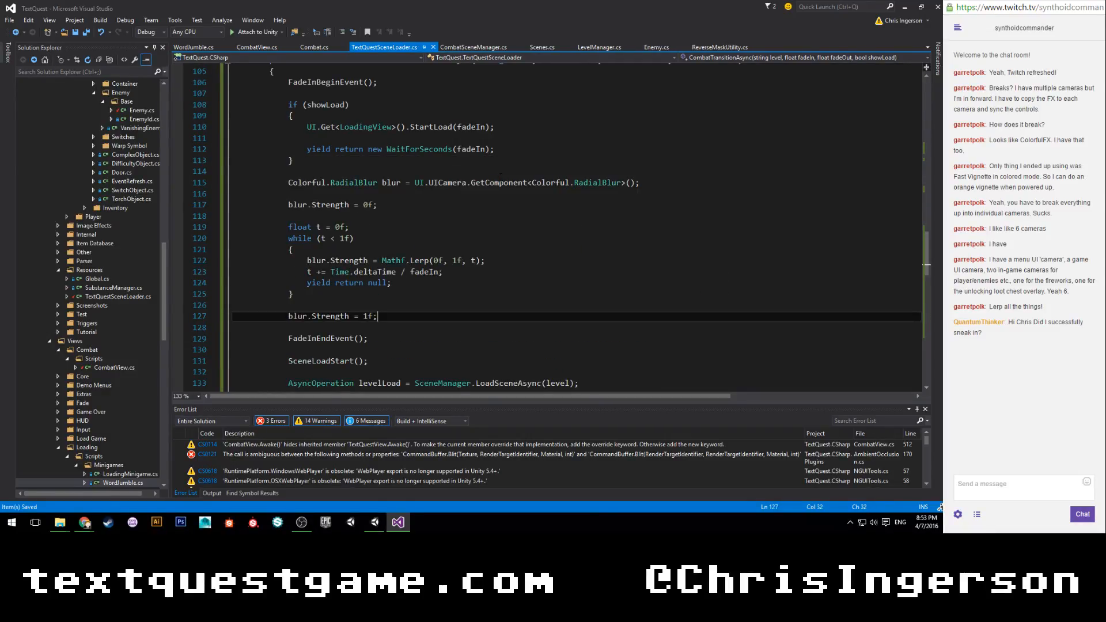
Switch to Unity, play the Sewers scene, test the reordered combat transition with the hit command, and stop the game.
{"action": "left_click", "coordinate": [373, 525]}
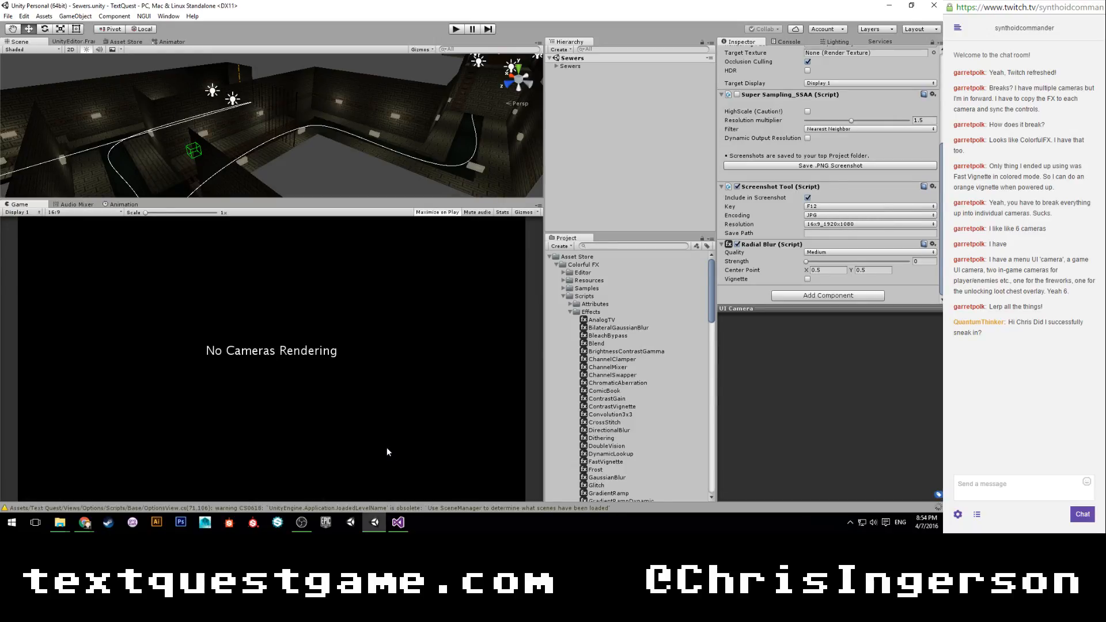
{"action": "left_click", "coordinate": [454, 33]}
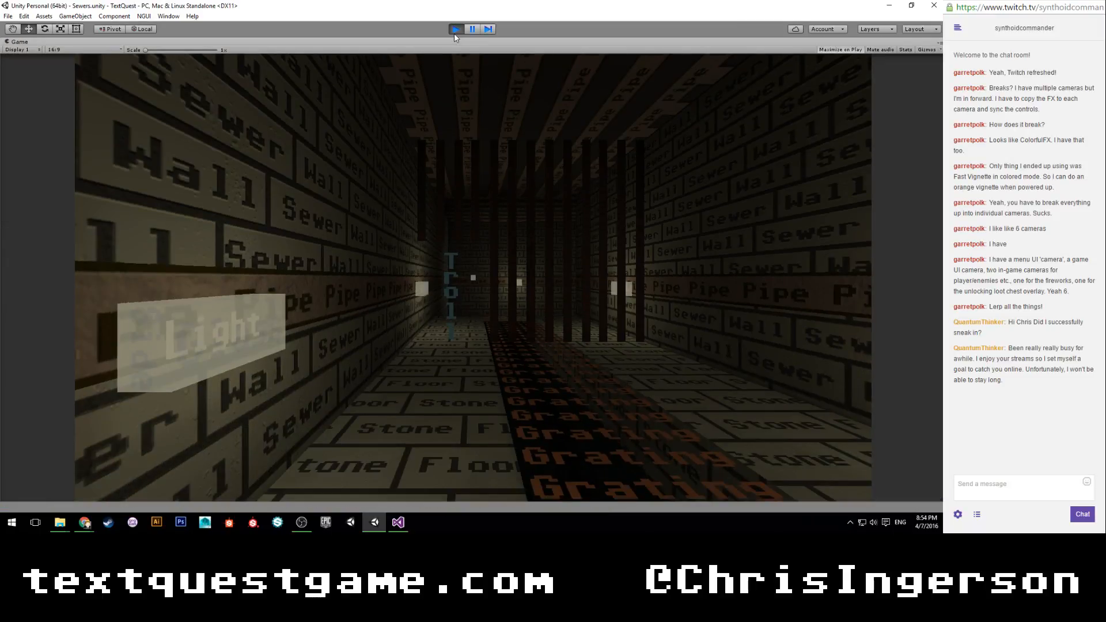
{"action": "type", "text": "hit"}
{"action": "key", "text": "Return"}
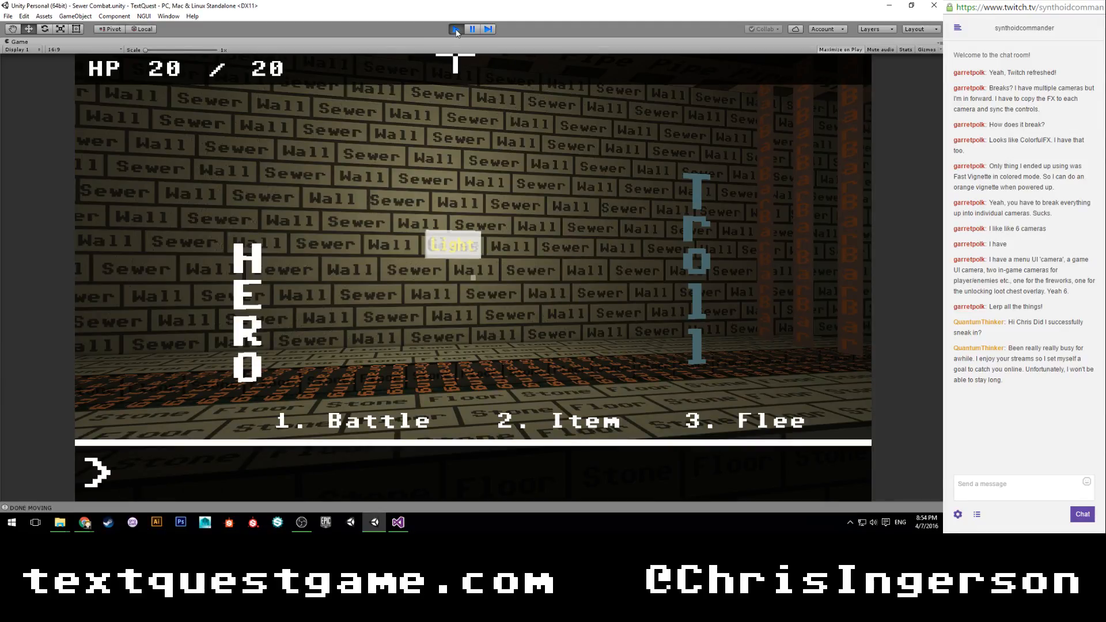
{"action": "left_click", "coordinate": [456, 30]}
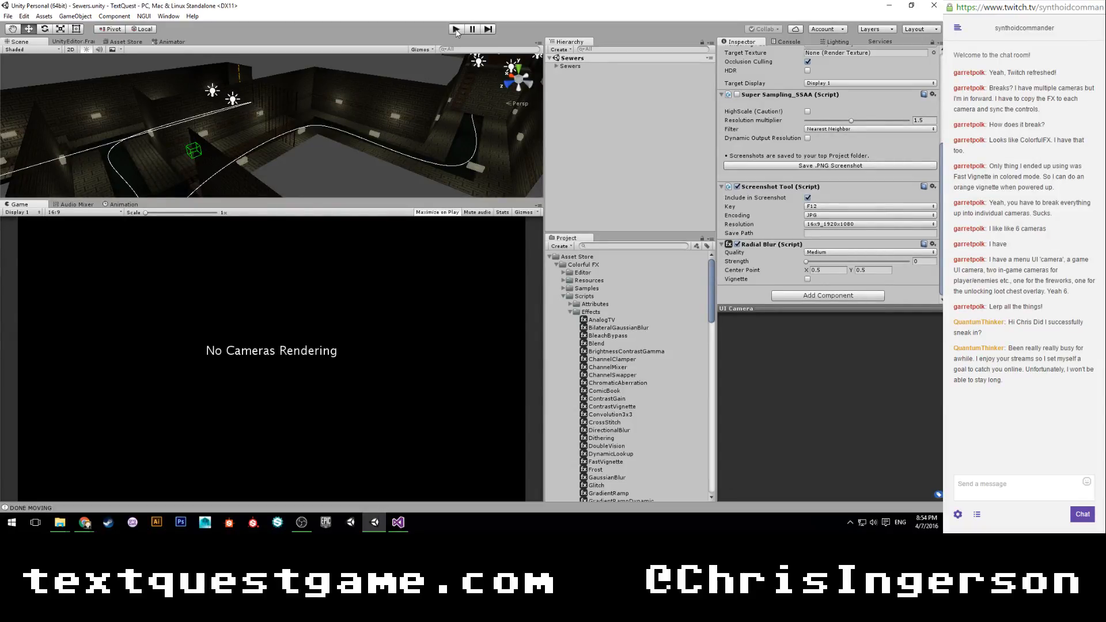
Collapse the Asset Store folder with its Colorful FX subfolders and the _UI prefab in the project tree.
{"action": "left_click", "coordinate": [570, 312]}
{"action": "left_click", "coordinate": [564, 296]}
{"action": "left_click", "coordinate": [557, 264]}
{"action": "left_click", "coordinate": [549, 256]}
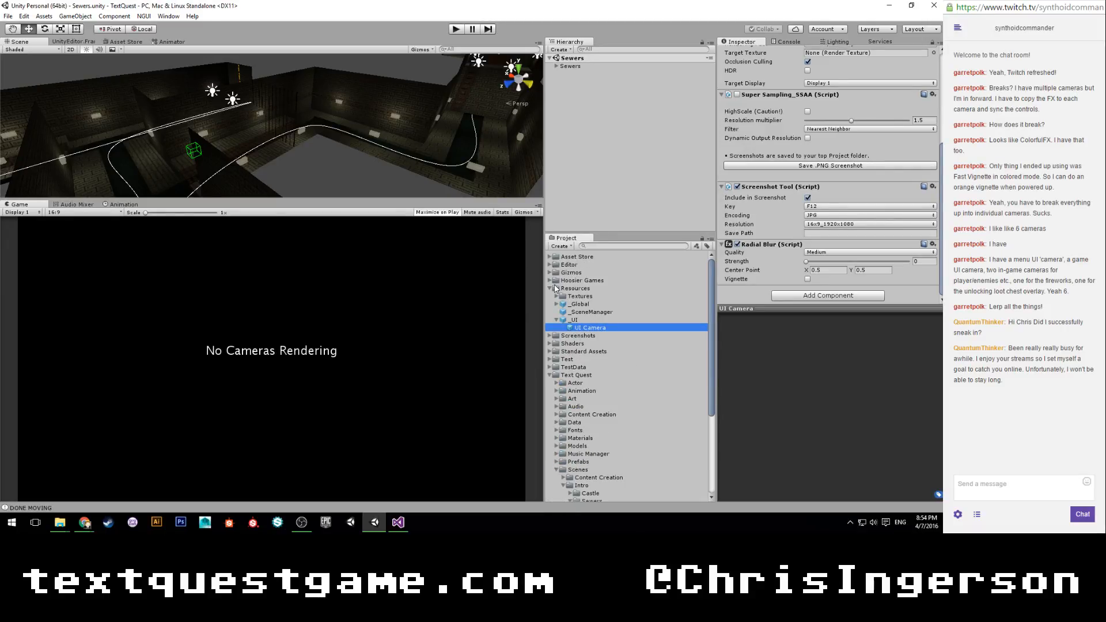
{"action": "left_click", "coordinate": [557, 320]}
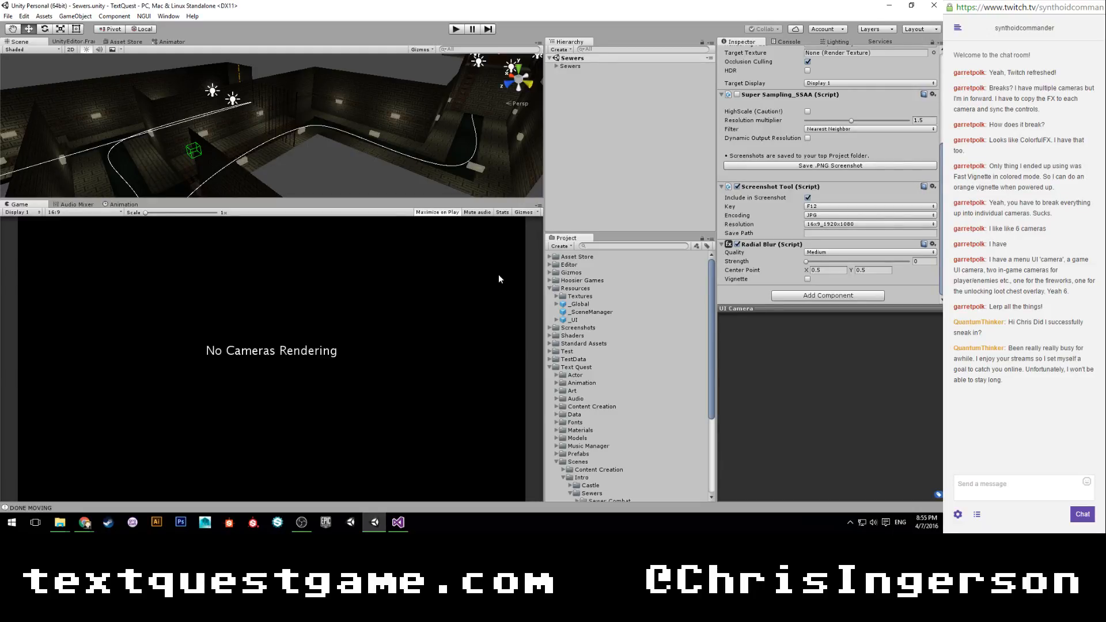
{"action": "scroll", "coordinate": [609, 336], "scroll_direction": "down", "scroll_amount": 3}
{"action": "scroll", "coordinate": [609, 336], "scroll_direction": "down", "scroll_amount": 3}
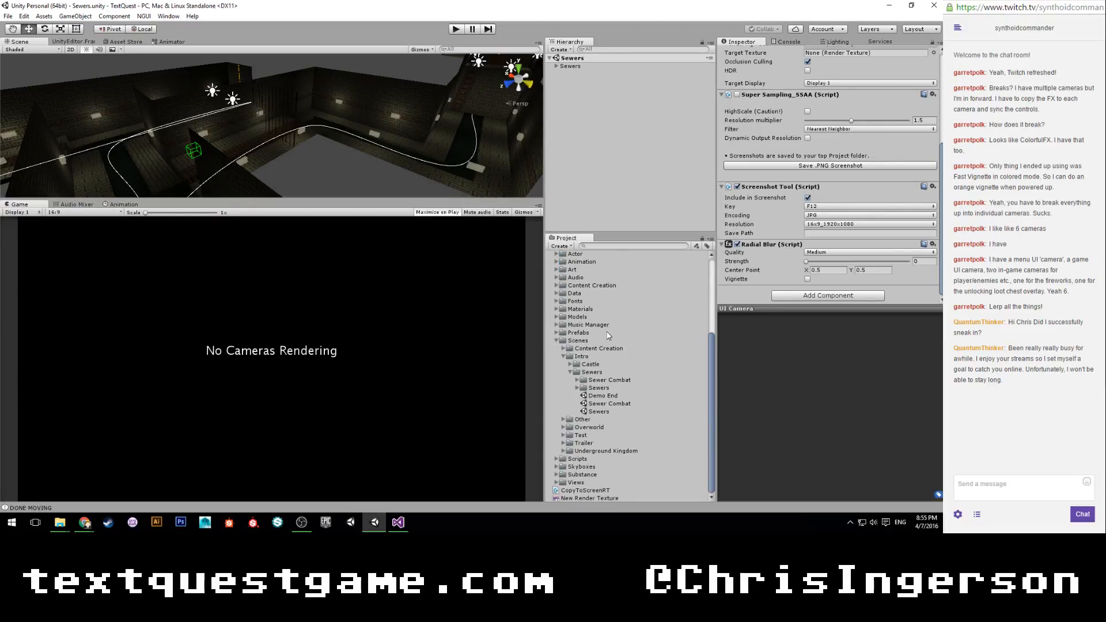
{"action": "scroll", "coordinate": [608, 336], "scroll_direction": "up", "scroll_amount": 6}
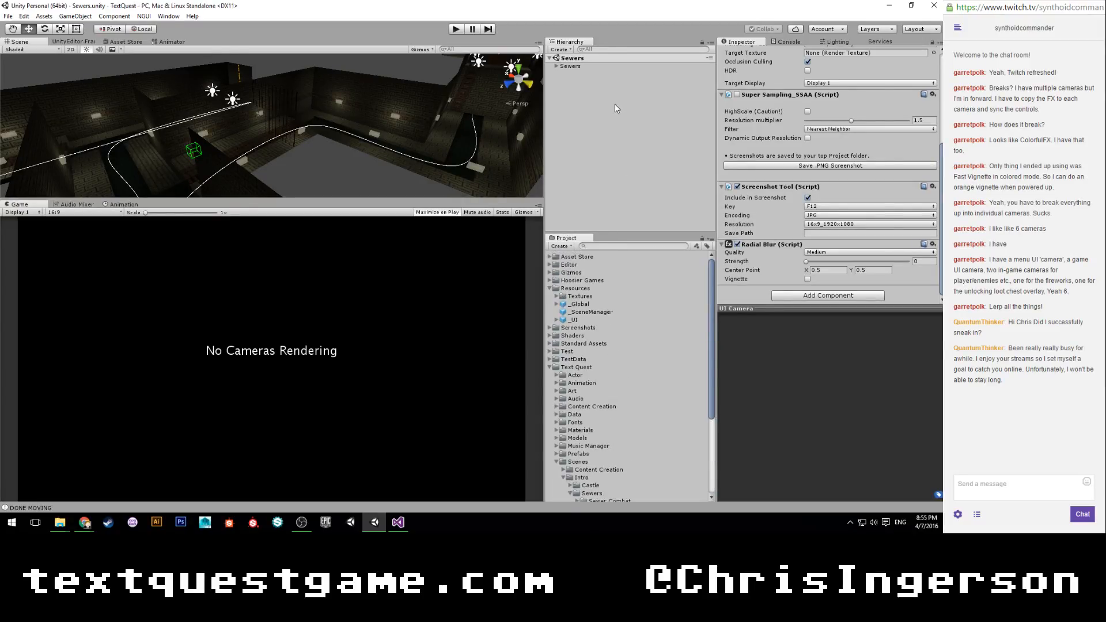
Switch to Visual Studio, declare public AudioClip combatMusic; below combatId in LevelManager.cs, and save the script.
{"action": "left_click", "coordinate": [398, 521]}
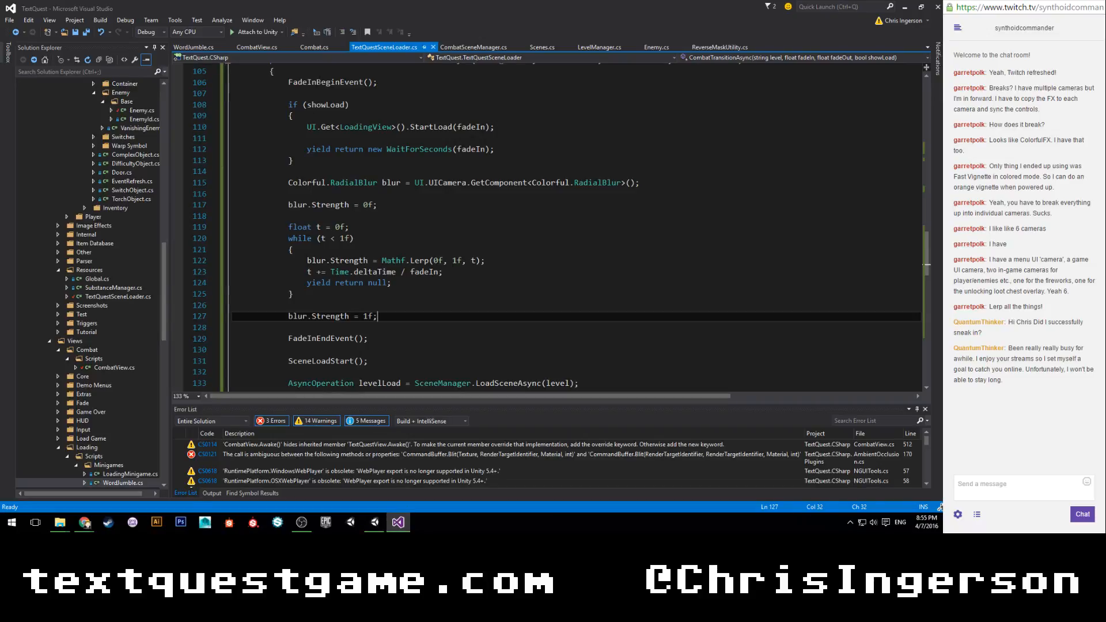
{"action": "left_click", "coordinate": [617, 46]}
{"action": "scroll", "coordinate": [395, 227], "scroll_direction": "up", "scroll_amount": 20}
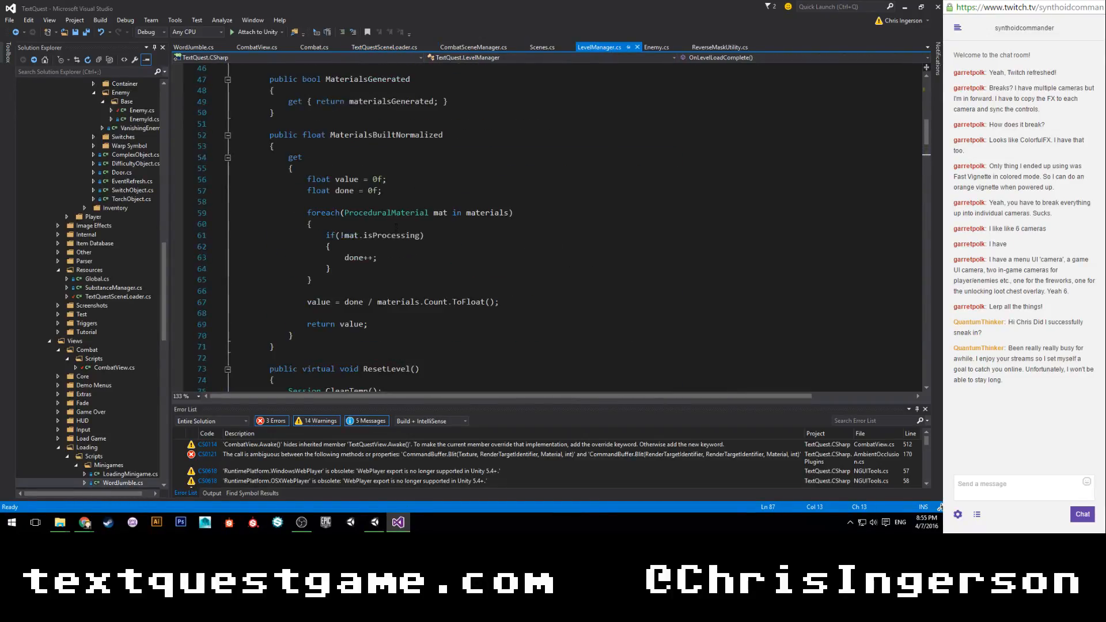
{"action": "left_click", "coordinate": [454, 191]}
{"action": "key", "text": "Return"}
{"action": "type", "text": "public audio"}
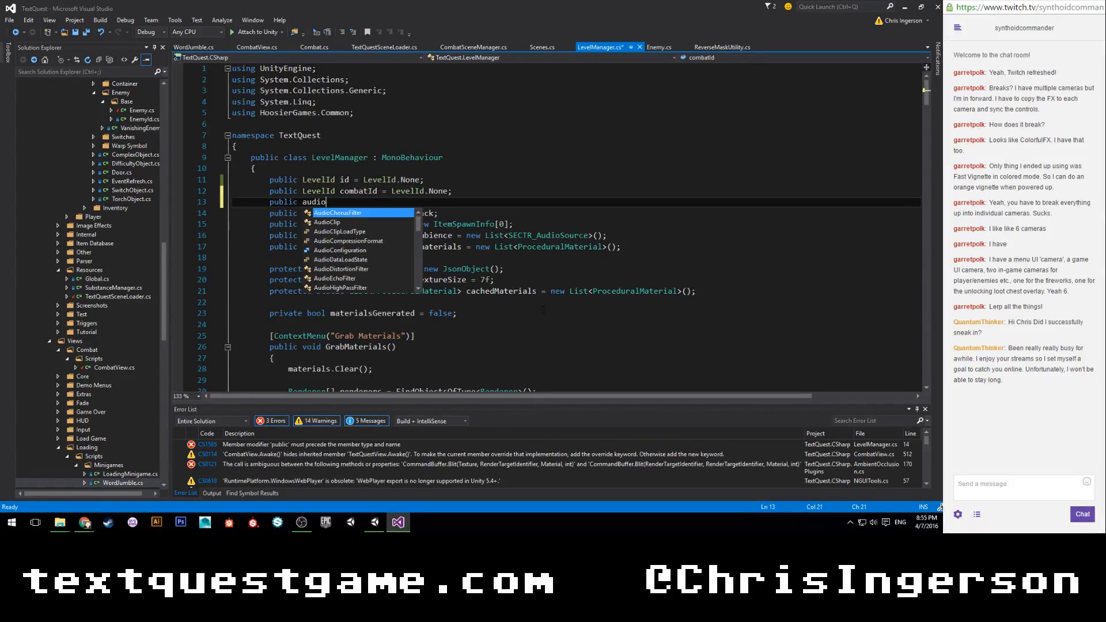
{"action": "type", "text": "Clip combat"}
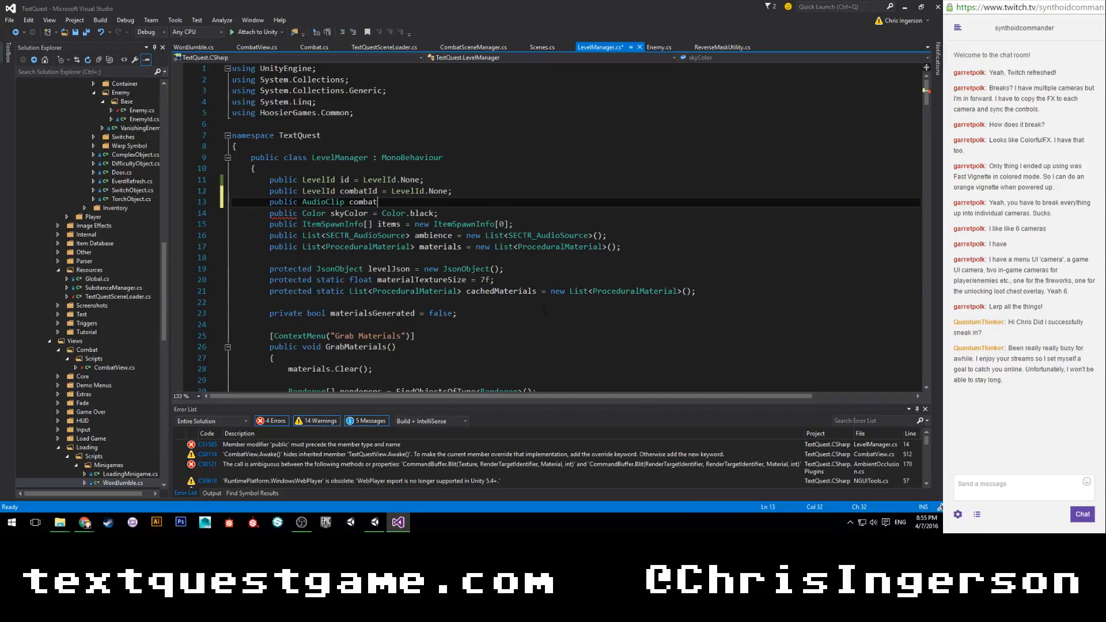
{"action": "type", "text": "Music;"}
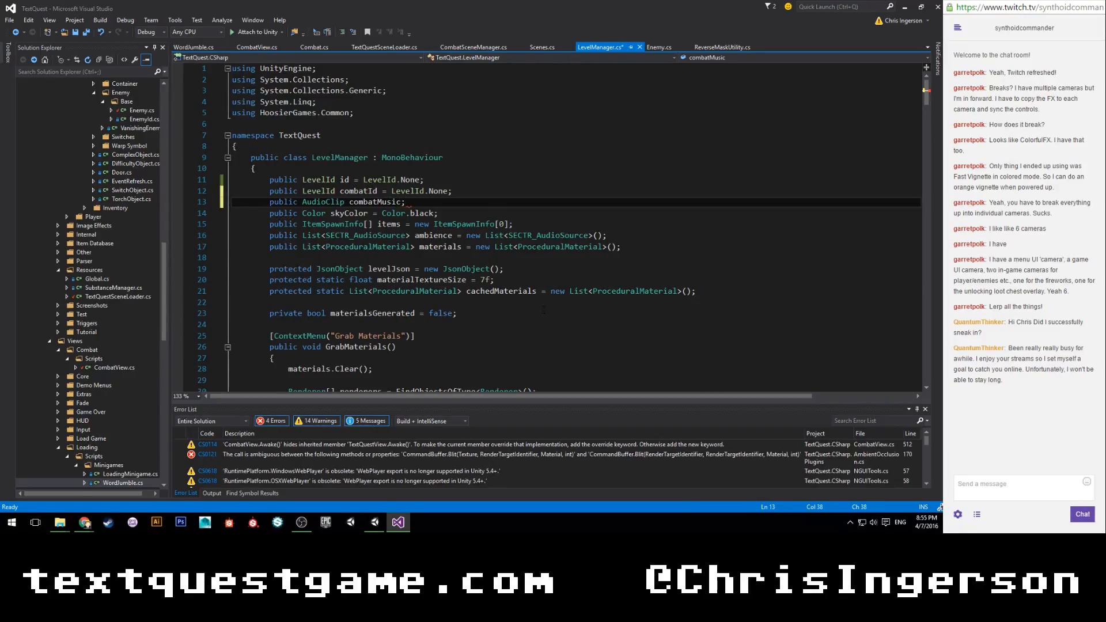
{"action": "key", "text": "ctrl+s"}
{"action": "key", "text": "shift+Up"}
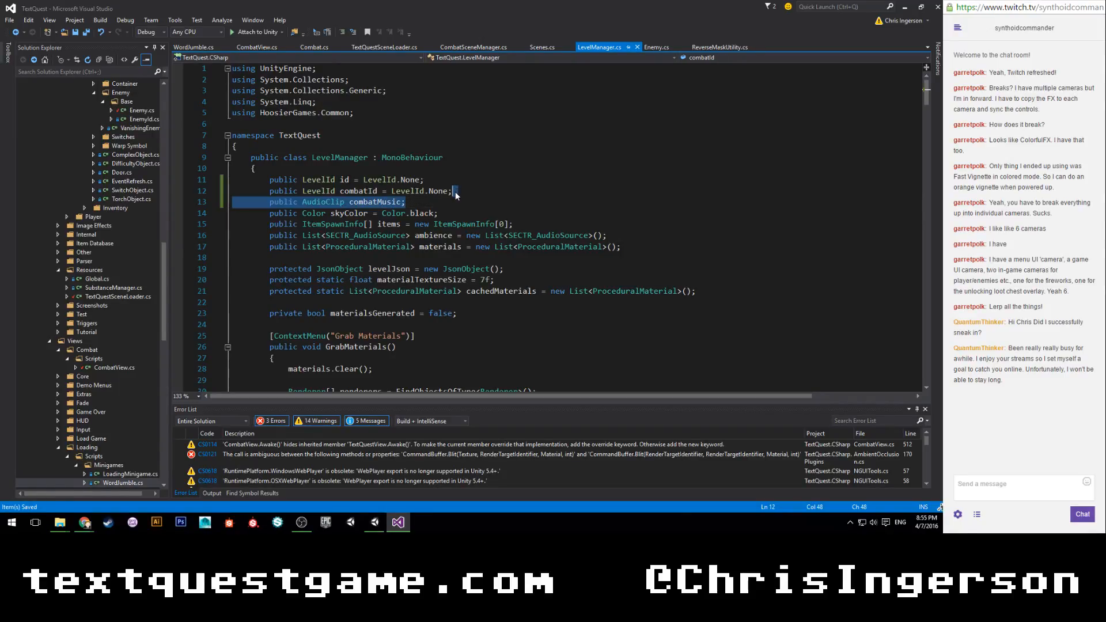
{"action": "key", "text": "shift+Down"}
{"action": "key", "text": "shift+Up"}
{"action": "left_click", "coordinate": [419, 203]}
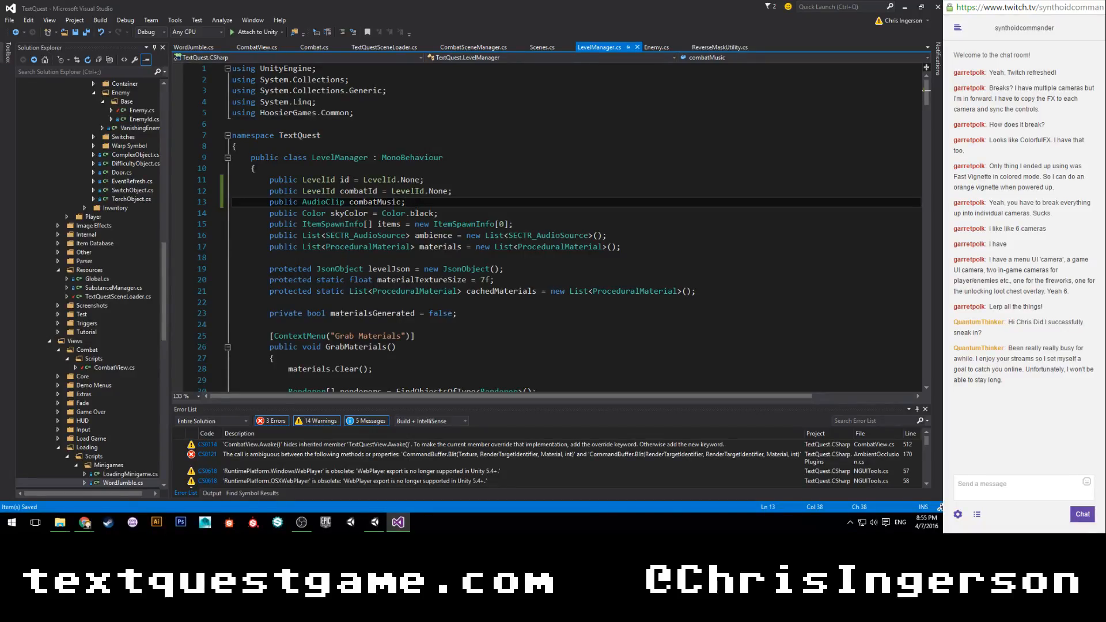
{"action": "left_click", "coordinate": [460, 192]}
{"action": "scroll", "coordinate": [459, 191], "scroll_direction": "down", "scroll_amount": 1}
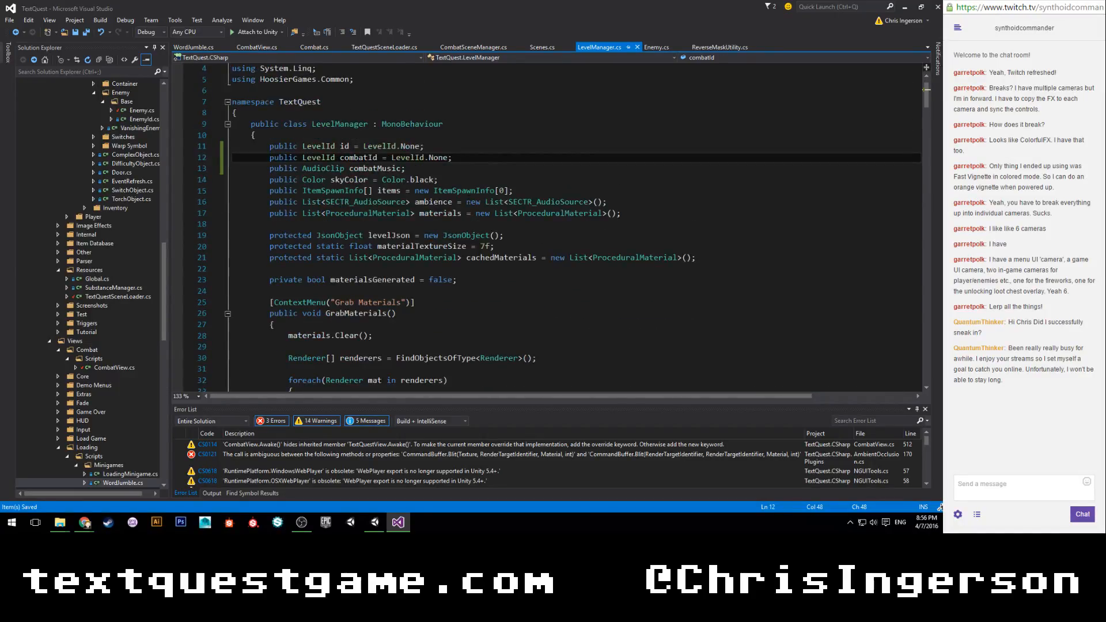
{"action": "scroll", "coordinate": [467, 198], "scroll_direction": "down", "scroll_amount": 4}
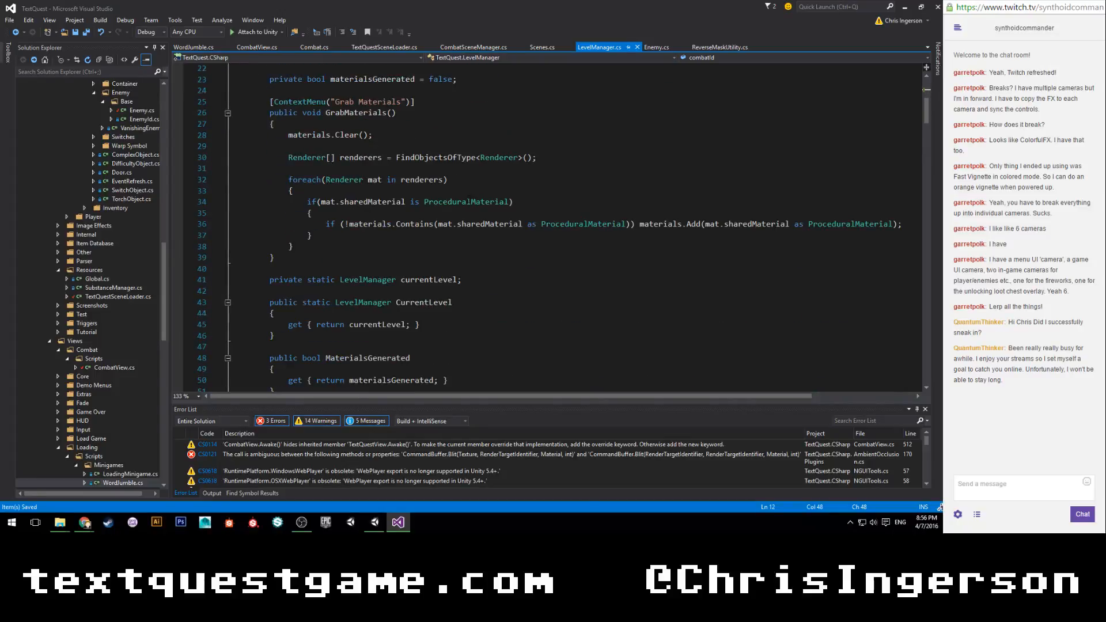
{"action": "scroll", "coordinate": [468, 198], "scroll_direction": "up", "scroll_amount": 4}
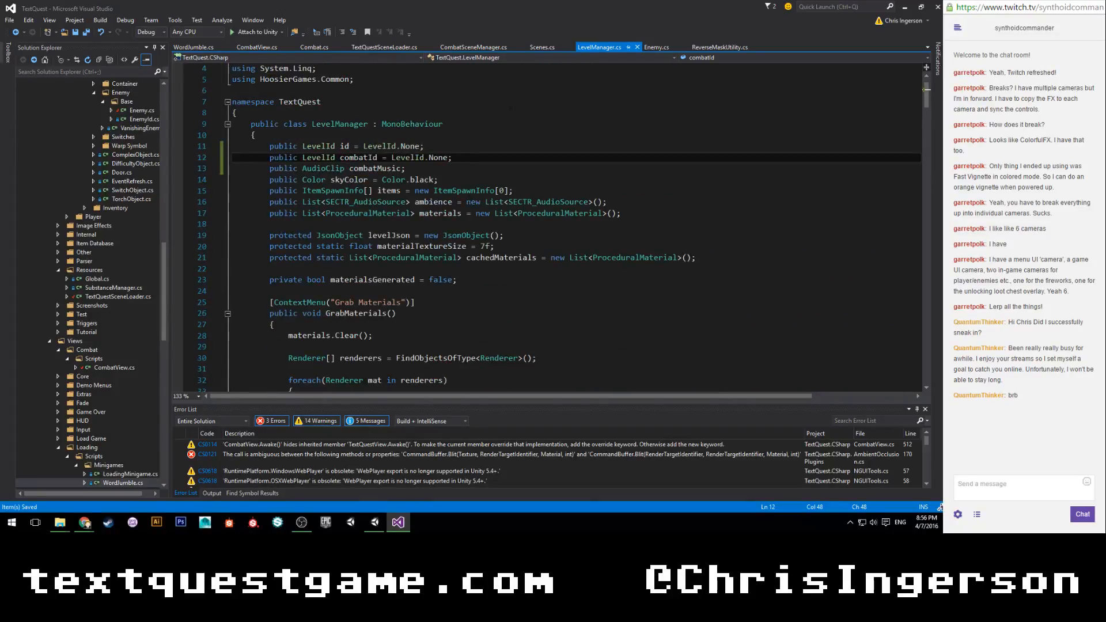
Close the WordJumble.cs and CombatView.cs files and bring up Enemy.cs.
{"action": "left_click", "coordinate": [263, 46]}
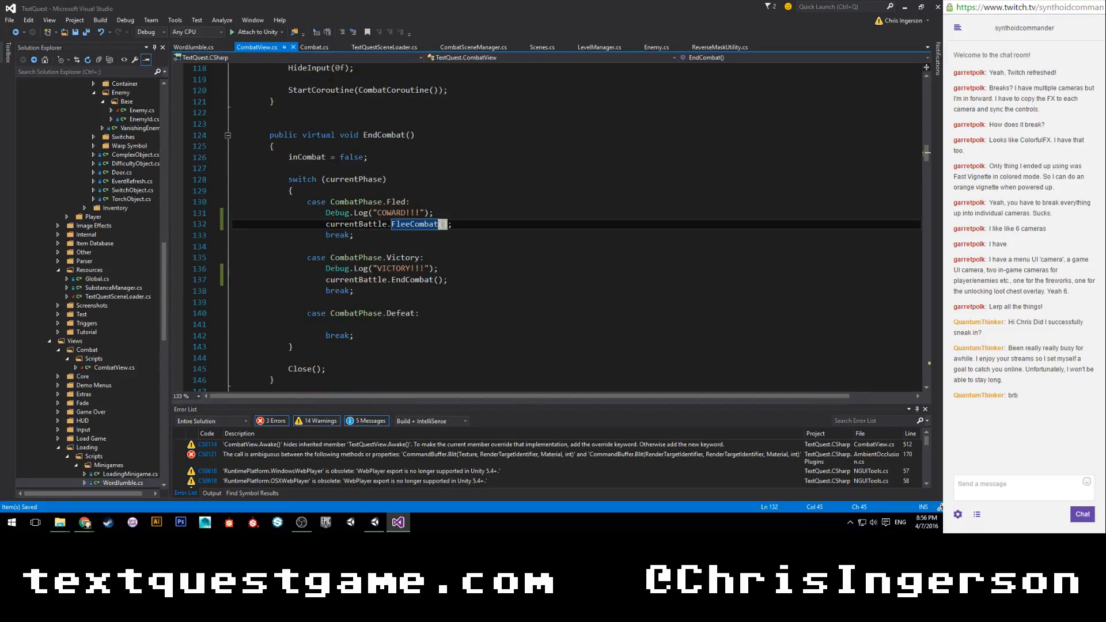
{"action": "left_click", "coordinate": [228, 47]}
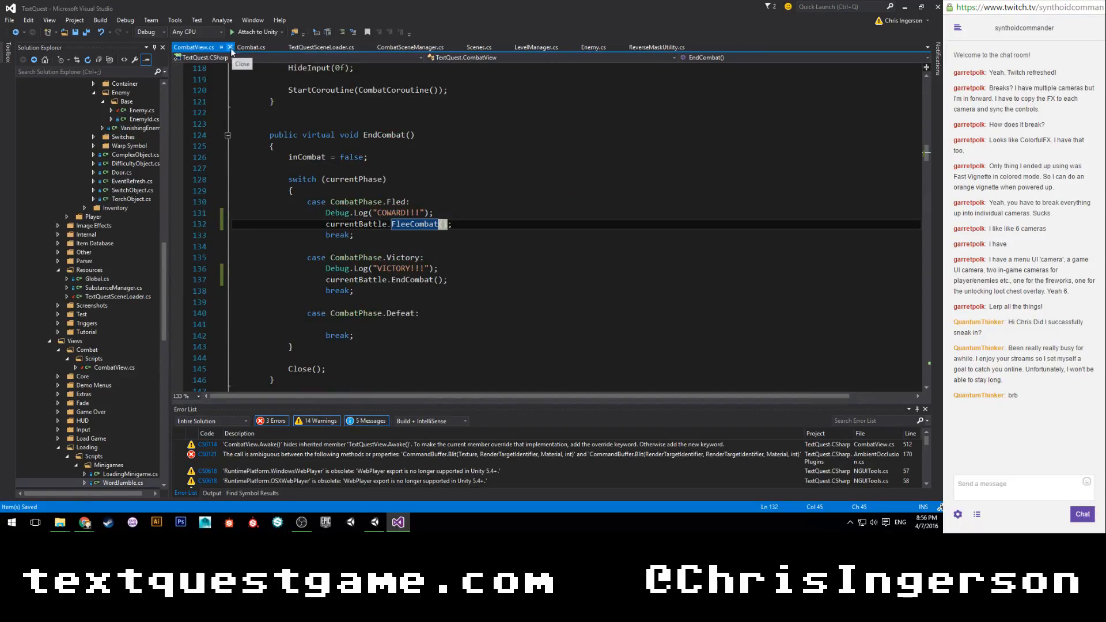
{"action": "left_click", "coordinate": [229, 47]}
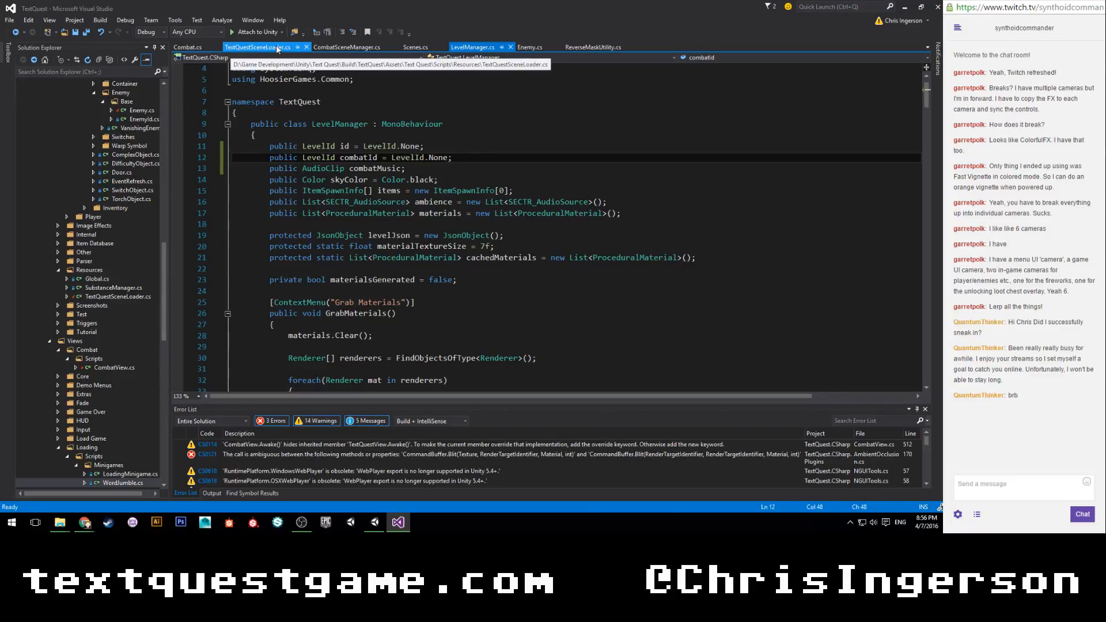
{"action": "left_click", "coordinate": [529, 48]}
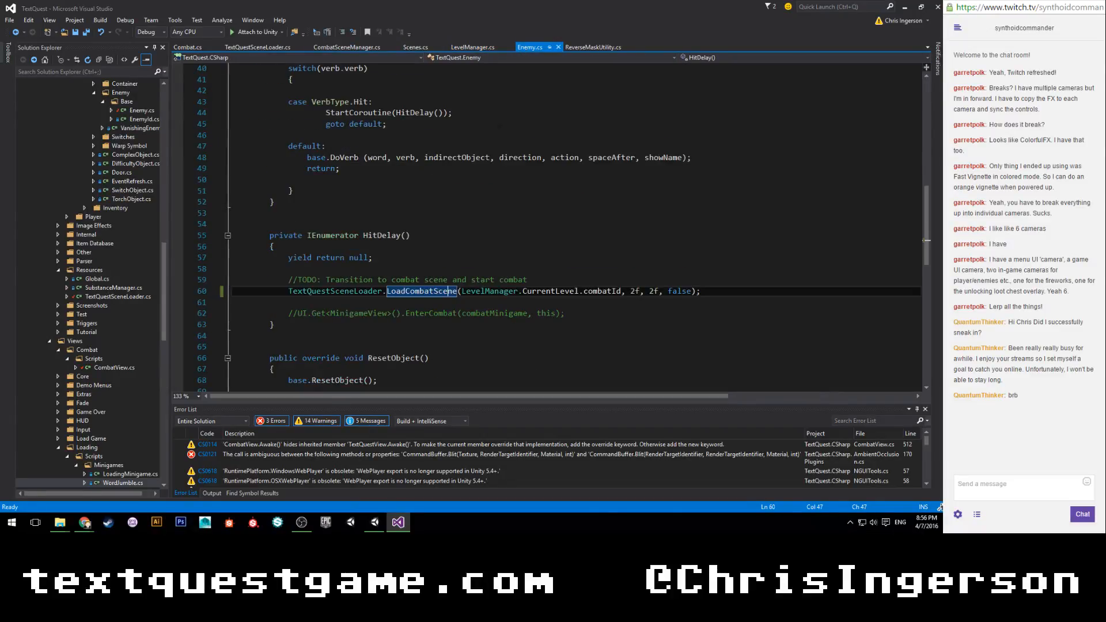
Add an AudioClip music parameter after targetLevel in LoadCombatScene's signature in TextQuestSceneLoader.cs, and save the script.
{"action": "left_click", "coordinate": [257, 46]}
{"action": "scroll", "coordinate": [412, 278], "scroll_direction": "up", "scroll_amount": 18}
{"action": "scroll", "coordinate": [412, 278], "scroll_direction": "up", "scroll_amount": 6}
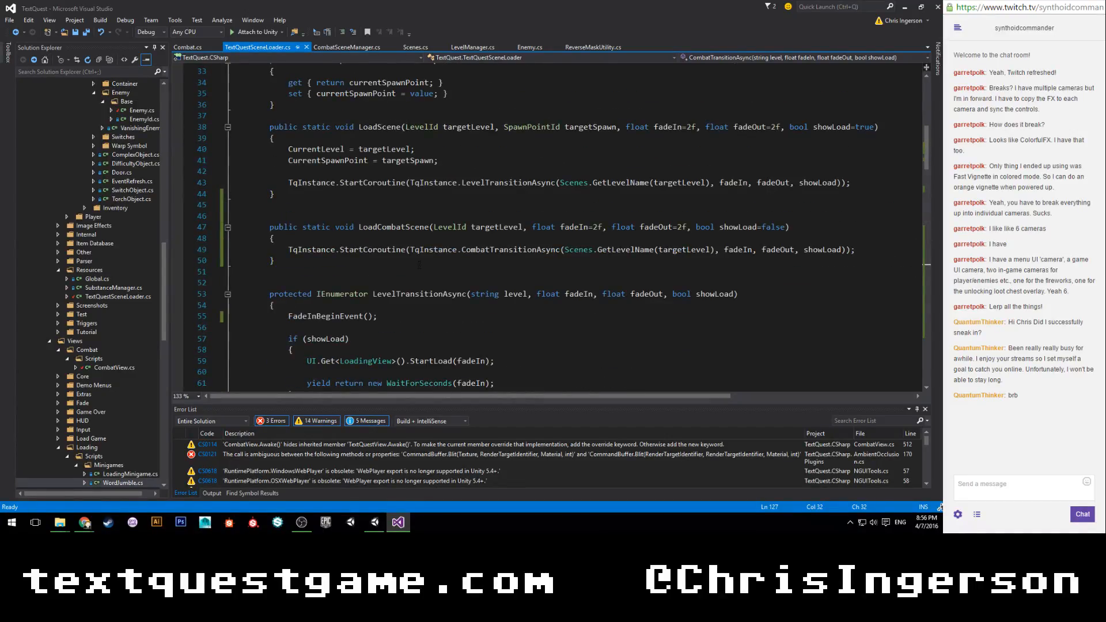
{"action": "left_click", "coordinate": [530, 228]}
{"action": "type", "text": "AudioClip  "}
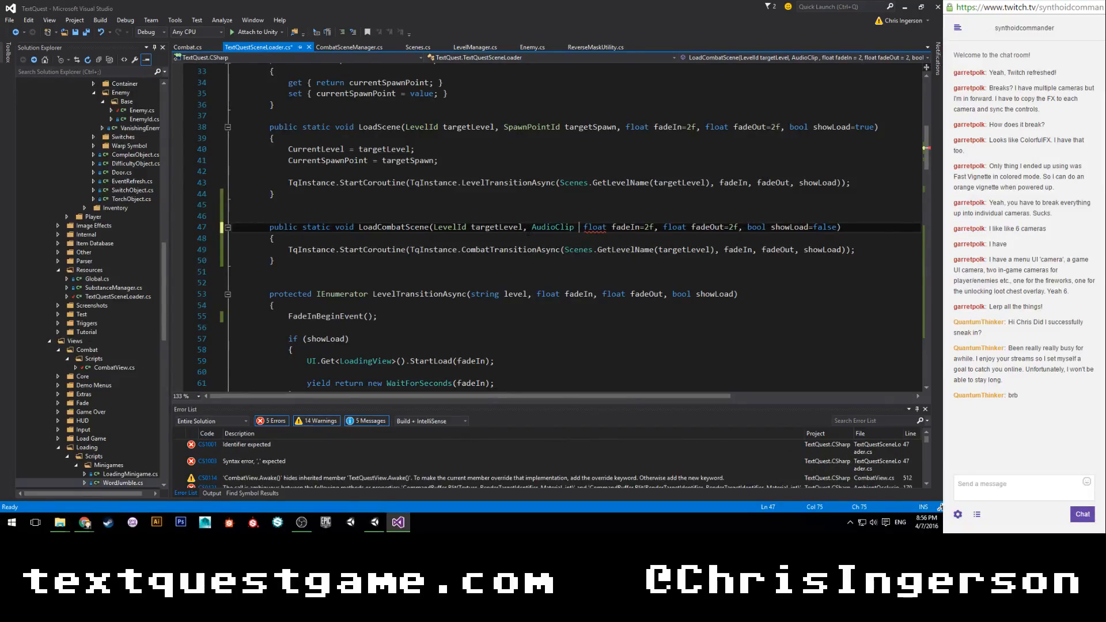
{"action": "type", "text": "music "}
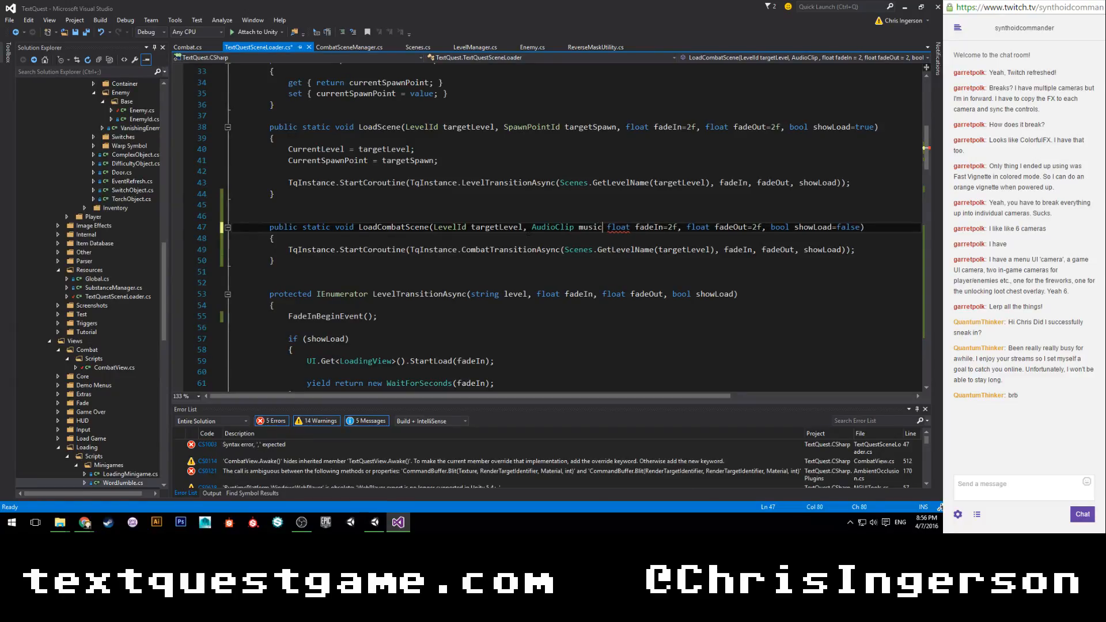
{"action": "type", "text": ","}
{"action": "key", "text": "ctrl+s"}
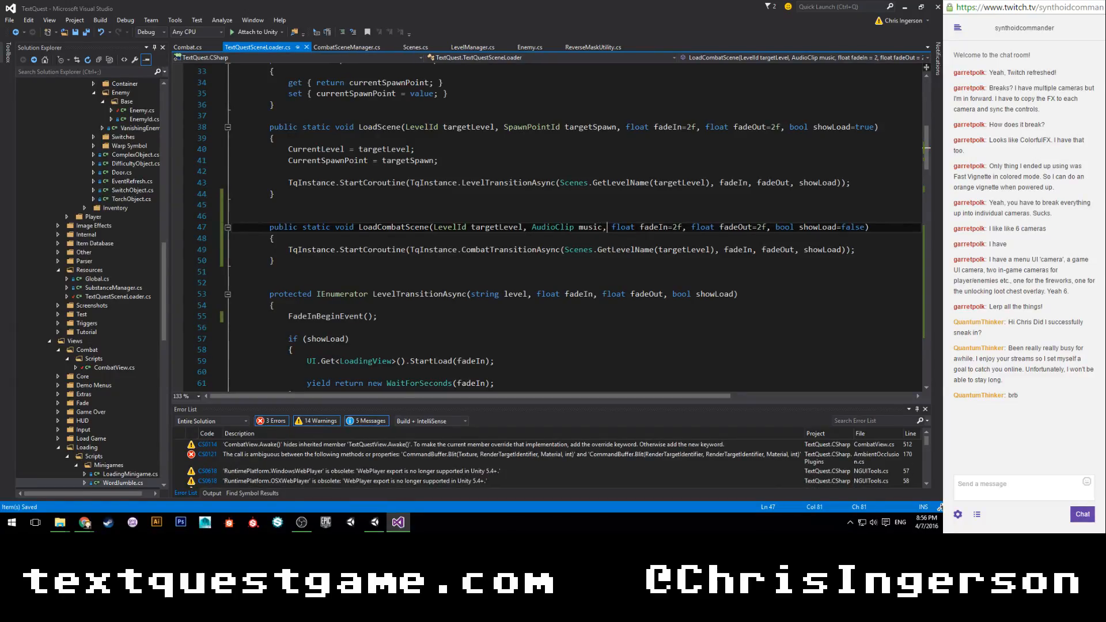
Pass music as the second argument of the CombatTransitionAsync call in LoadCombatScene, before fadeIn.
{"action": "left_click", "coordinate": [719, 249]}
{"action": "type", "text": "music,"}
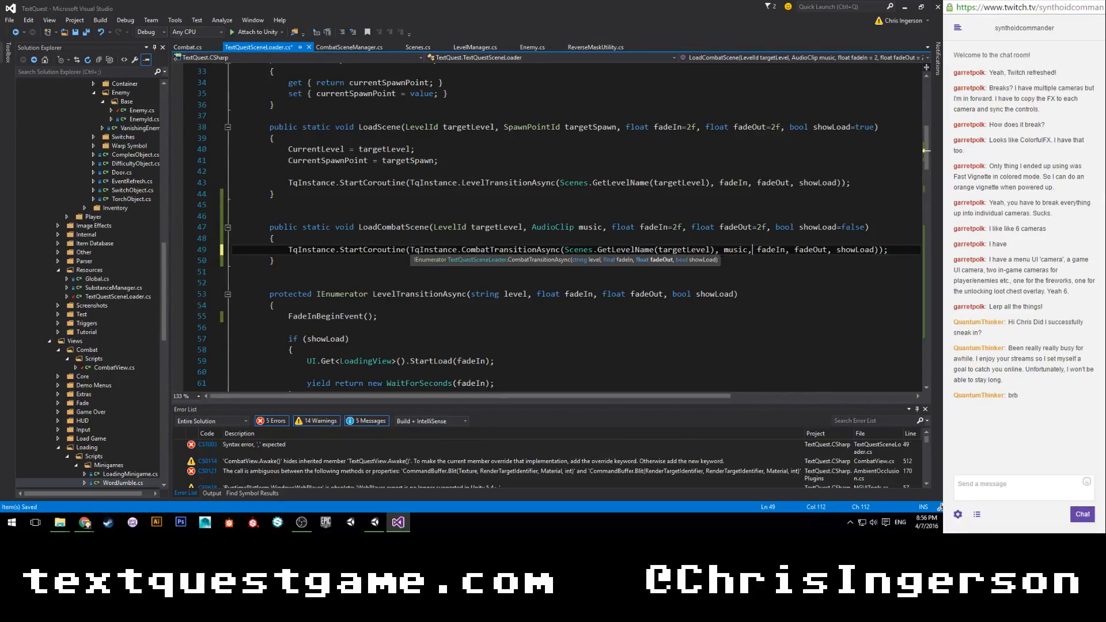
Add an AudioClip music parameter after level in the CombatTransitionAsync signature, and save the script.
{"action": "scroll", "coordinate": [559, 231], "scroll_direction": "down", "scroll_amount": 4}
{"action": "scroll", "coordinate": [559, 231], "scroll_direction": "down", "scroll_amount": 9}
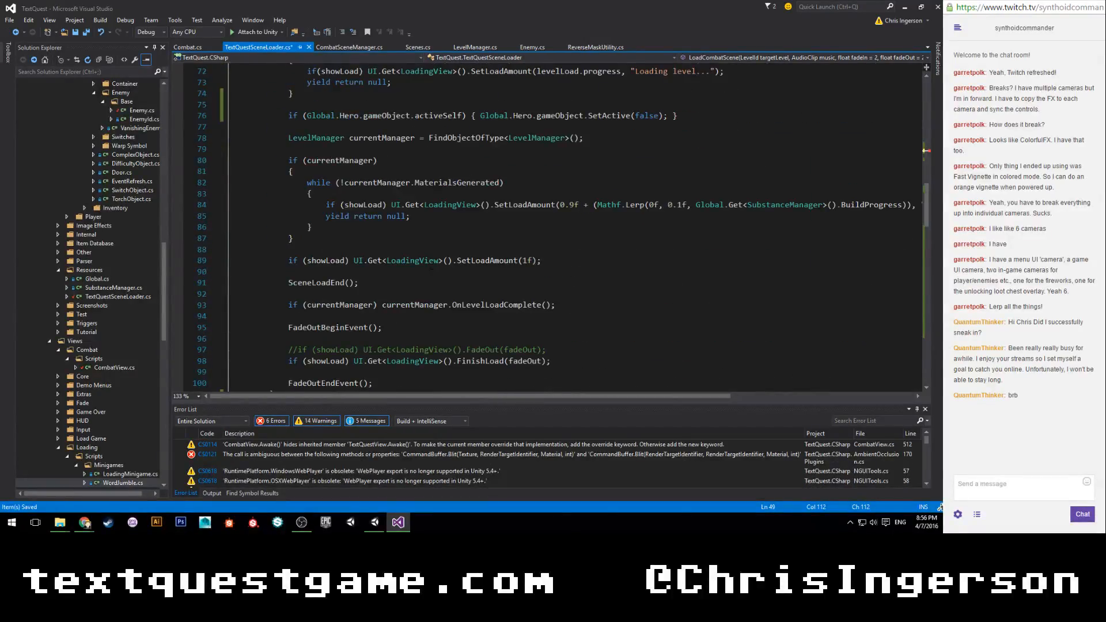
{"action": "scroll", "coordinate": [559, 231], "scroll_direction": "up", "scroll_amount": 8}
{"action": "scroll", "coordinate": [388, 284], "scroll_direction": "down", "scroll_amount": 14}
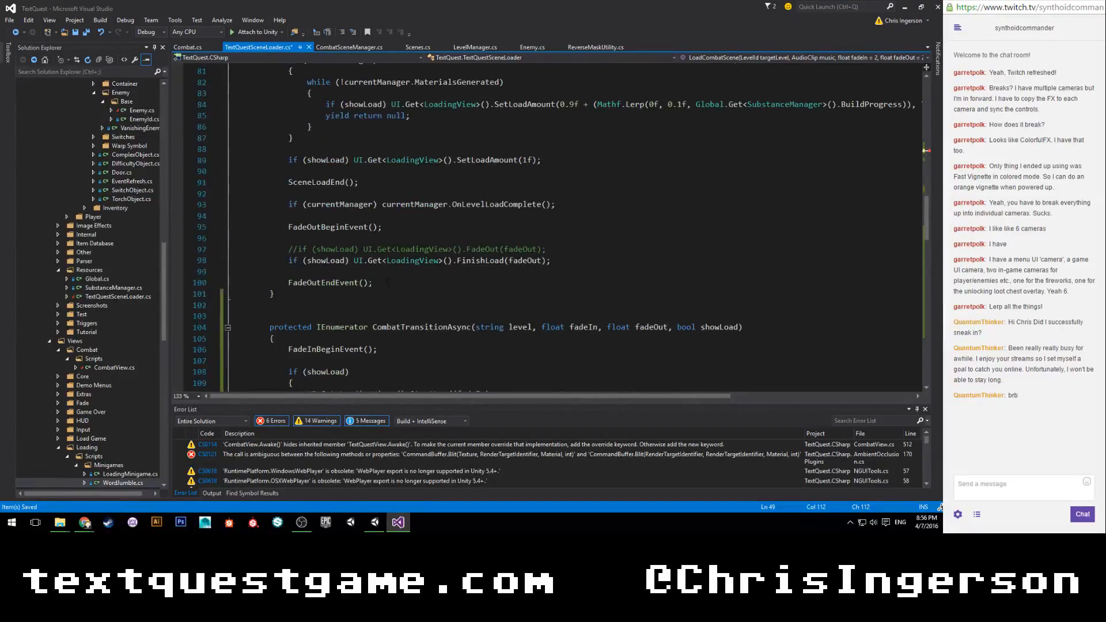
{"action": "left_click", "coordinate": [536, 227]}
{"action": "type", "text": "audi"}
{"action": "type", "text": " mu"}
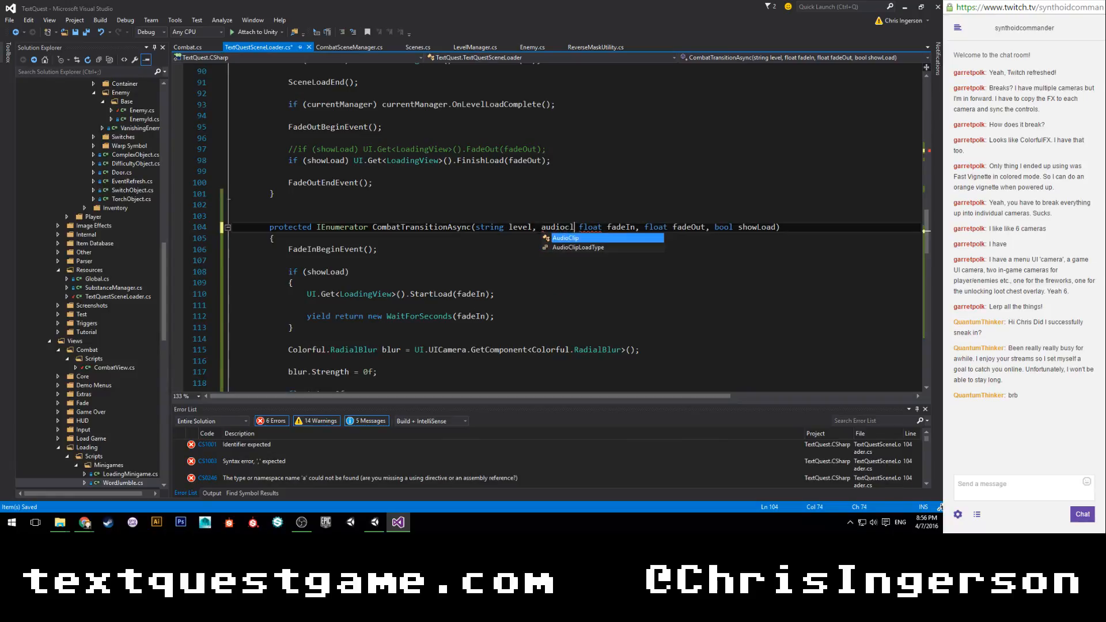
{"action": "type", "text": "sic,"}
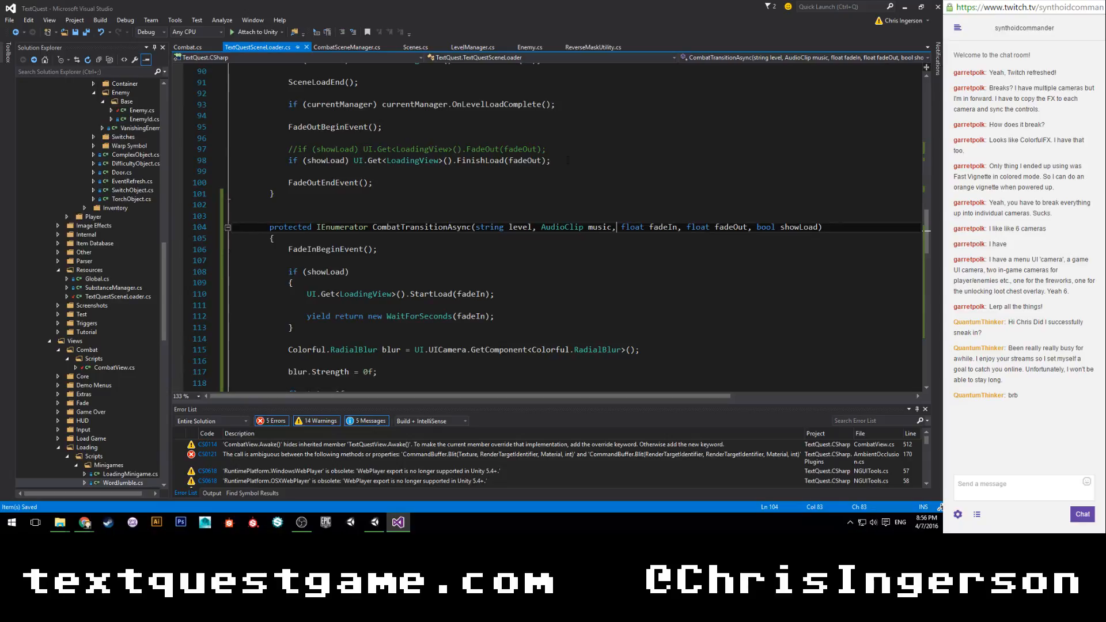
In Enemy.cs, pass LevelManager.CurrentLevel.combatMusic as the second argument of HitDelay's LoadCombatScene call, before 2f, and save the script.
{"action": "left_click", "coordinate": [528, 47]}
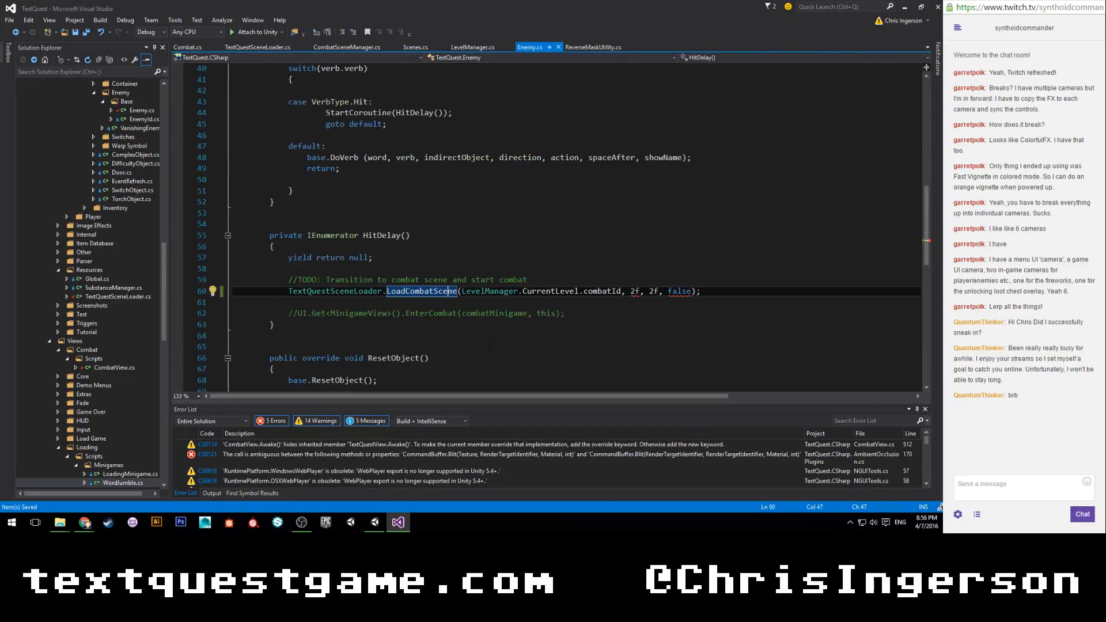
{"action": "left_click", "coordinate": [626, 291]}
{"action": "type", "text": "Leve"}
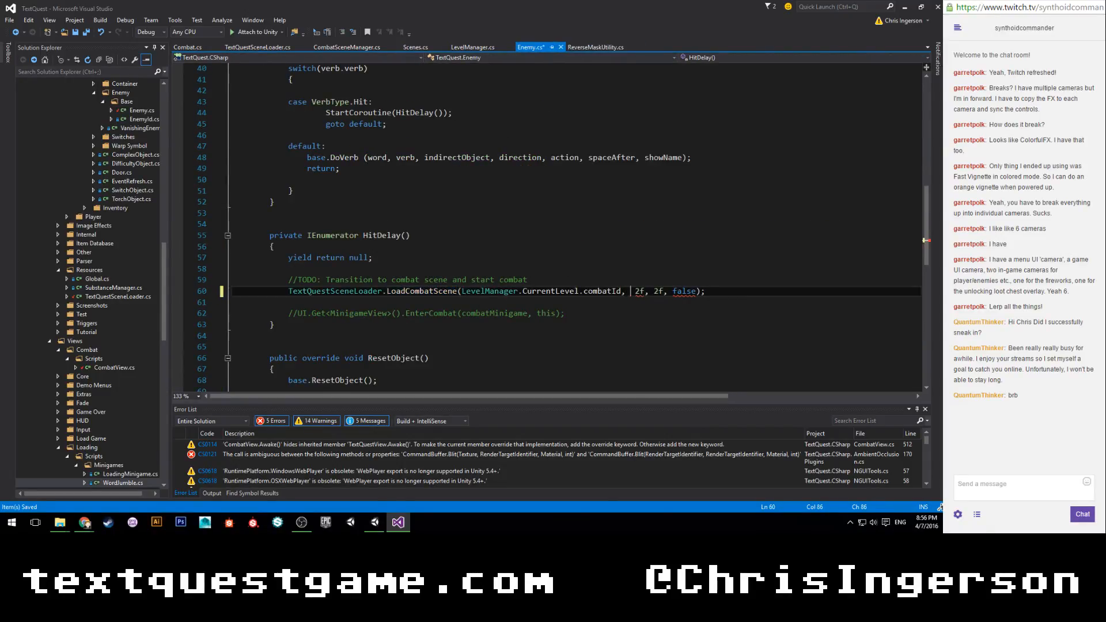
{"action": "type", "text": "anager.CurrentLevel."}
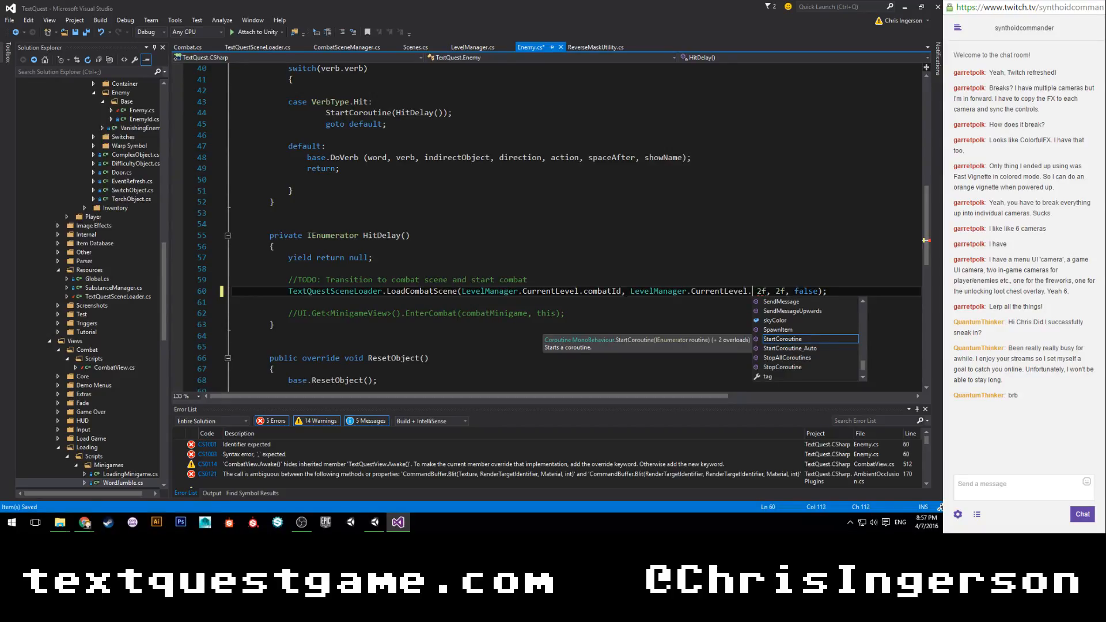
{"action": "type", "text": "combatMusic"}
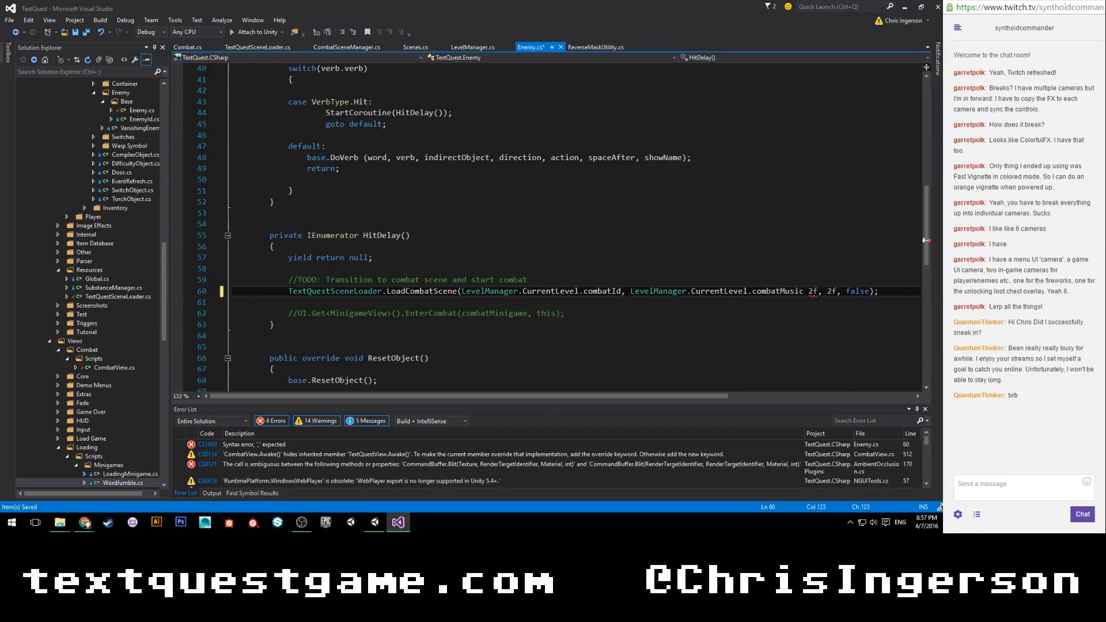
{"action": "type", "text": ","}
{"action": "key", "text": "ctrl+s"}
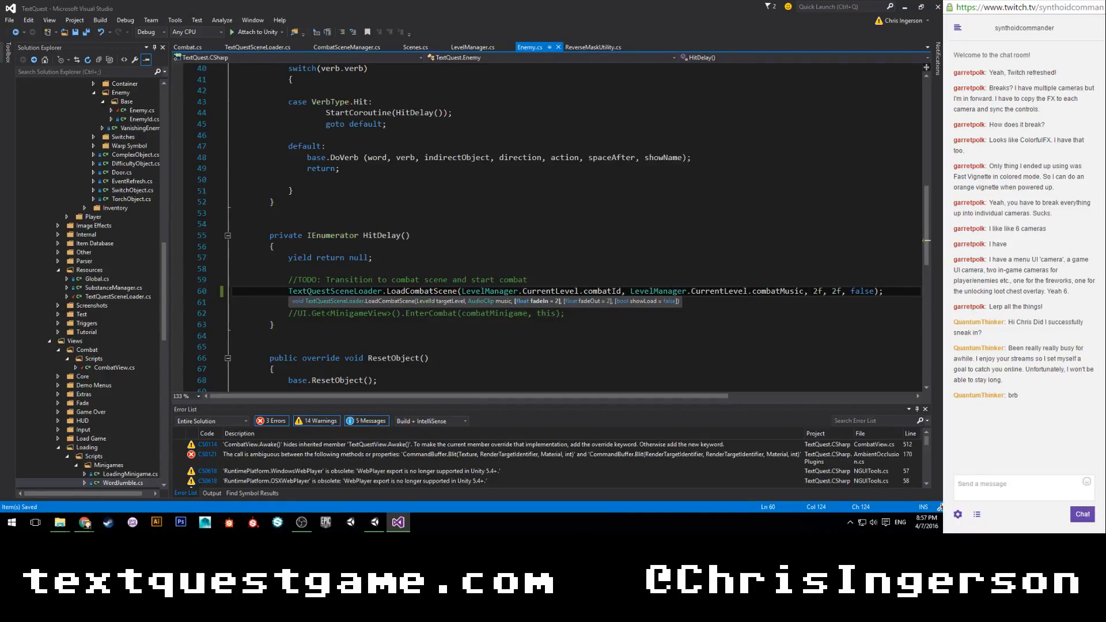
{"action": "left_click", "coordinate": [660, 224]}
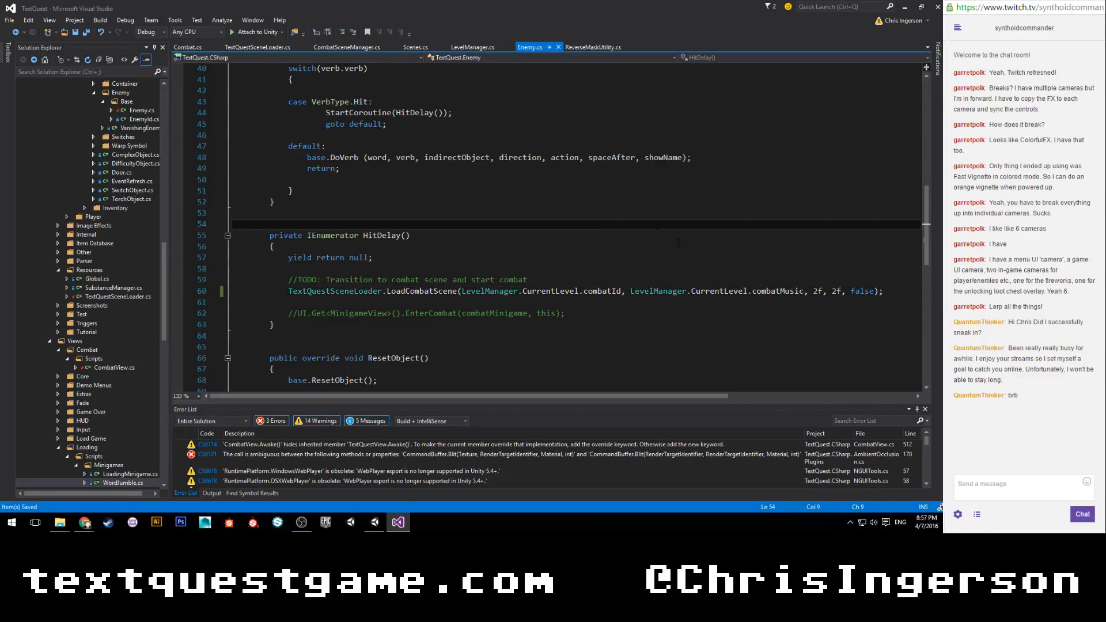
Close ReverseMaskUtility.cs and bring up the CombatTransitionAsync body in TextQuestSceneLoader.cs.
{"action": "left_click", "coordinate": [591, 46]}
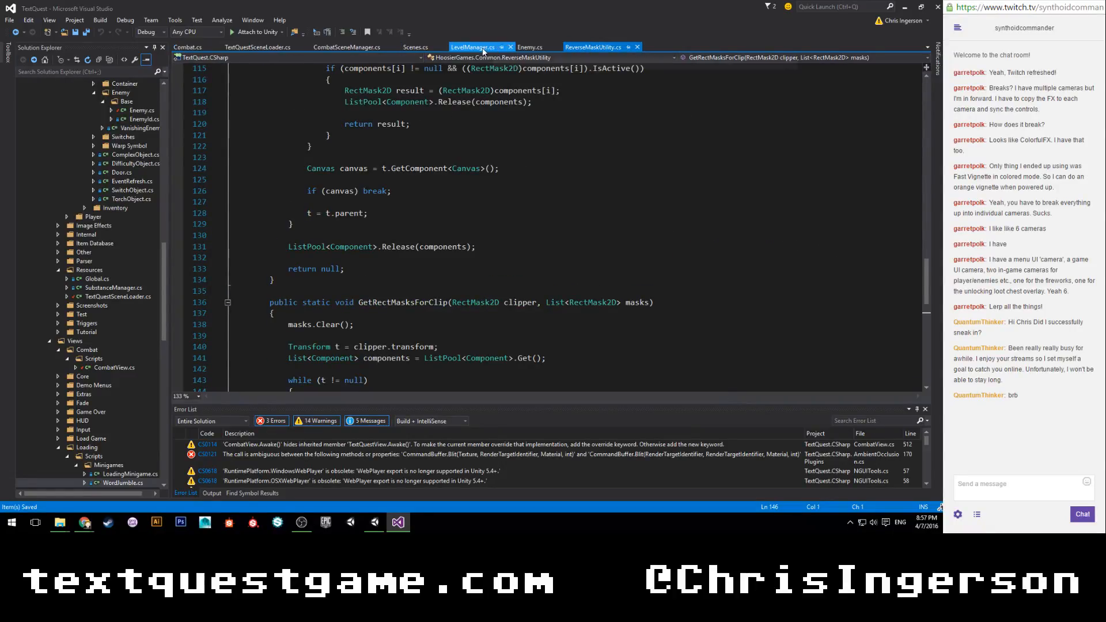
{"action": "left_click", "coordinate": [638, 47]}
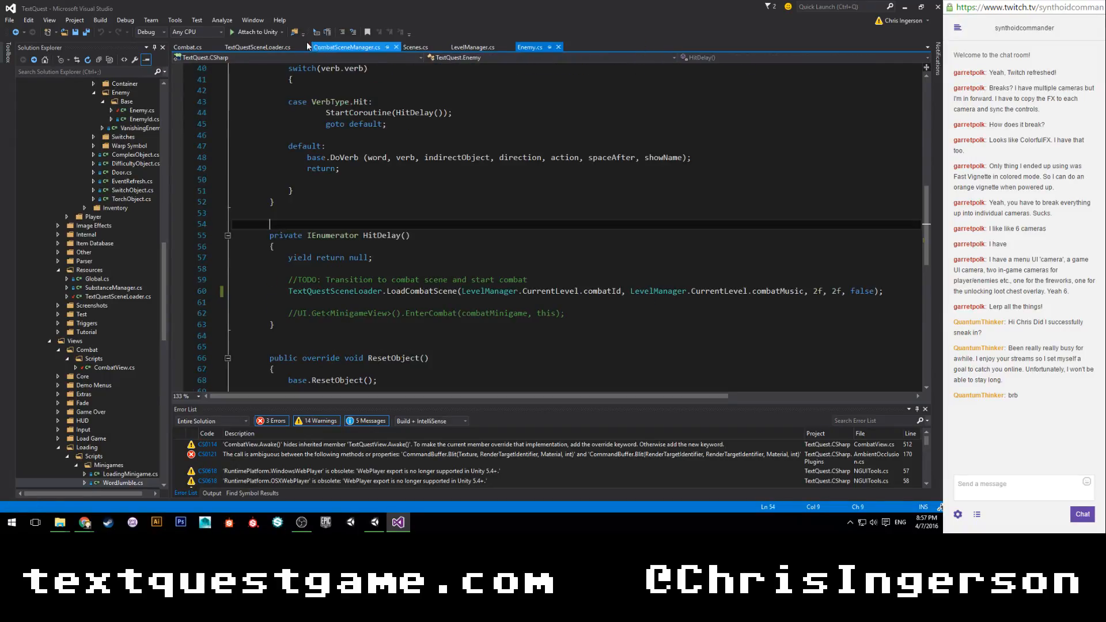
{"action": "left_click", "coordinate": [269, 48]}
{"action": "scroll", "coordinate": [379, 279], "scroll_direction": "down", "scroll_amount": 4}
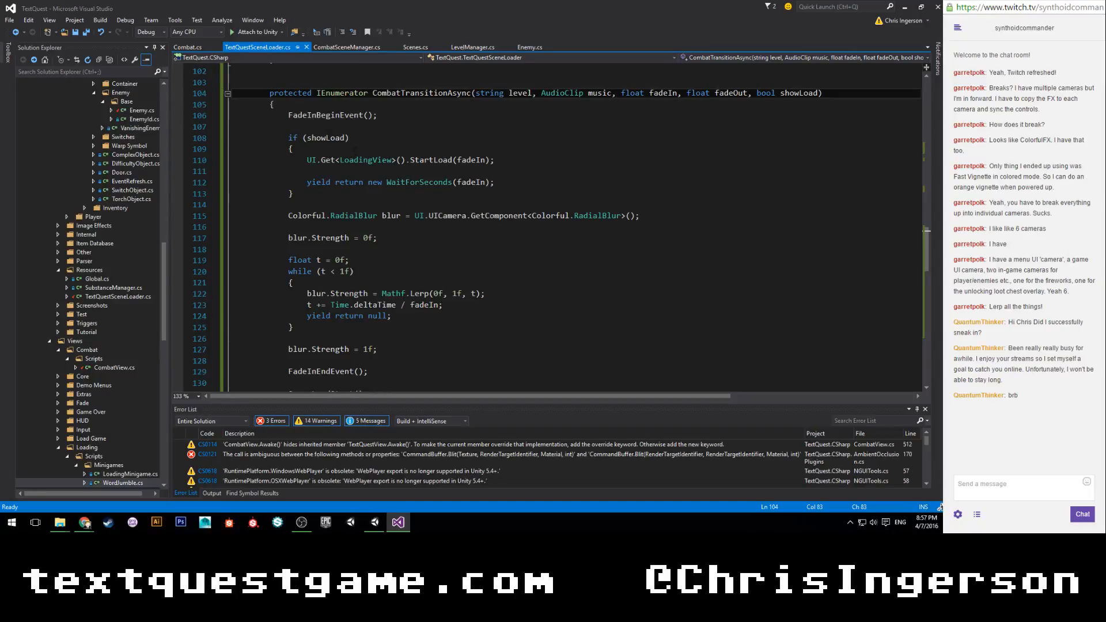
Insert an empty line for a new statement after the showLoad block in CombatTransitionAsync.
{"action": "left_click", "coordinate": [362, 193]}
{"action": "key", "text": "Return"}
{"action": "key", "text": "Return"}
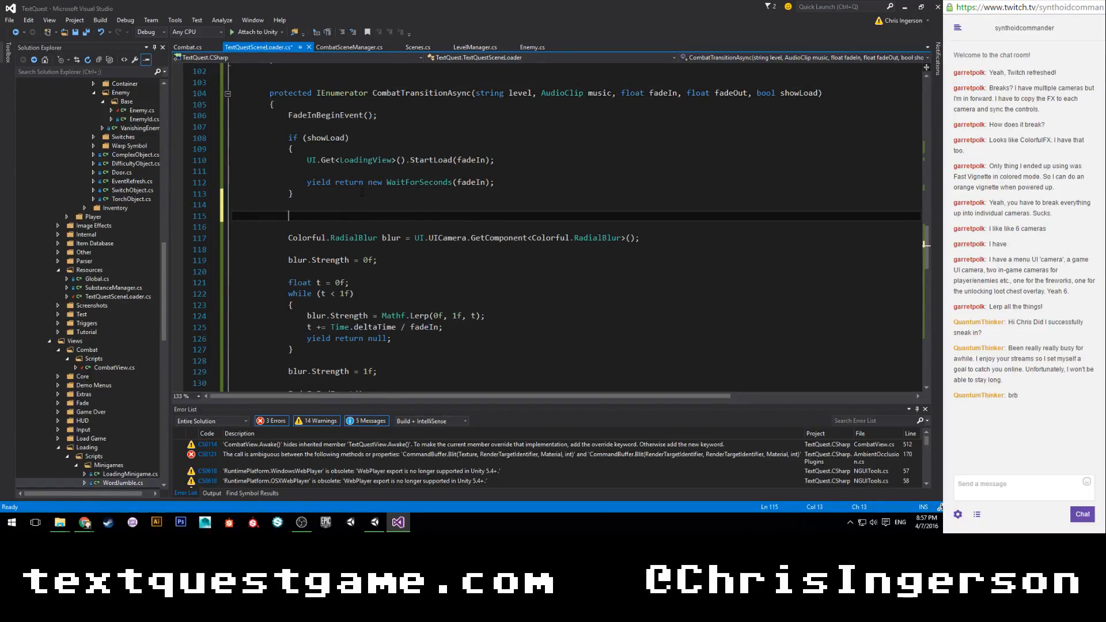
{"action": "type", "text": "Textque"}
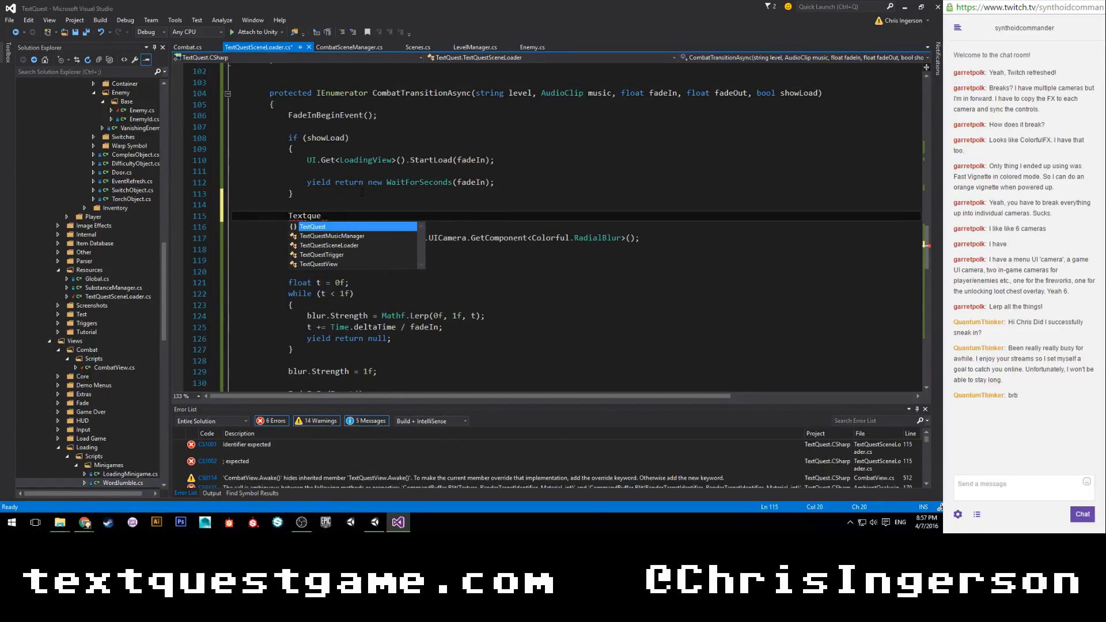
{"action": "key", "text": "BackSpace"}
{"action": "key", "text": "BackSpace"}
{"action": "key", "text": "BackSpace"}
{"action": "key", "text": "BackSpace"}
{"action": "key", "text": "BackSpace"}
{"action": "key", "text": "BackSpace"}
{"action": "key", "text": "BackSpace"}
Write a Global.Get<MusicManager>().PlayMusic() call on the empty line above the RadialBlur declaration.
{"action": "type", "text": "Glob"}
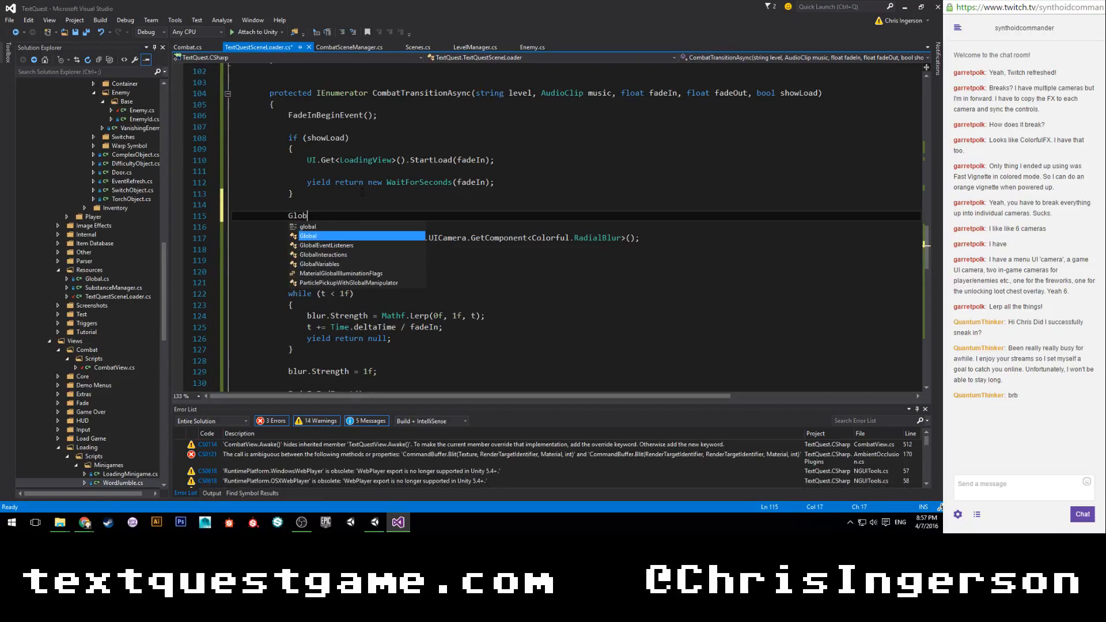
{"action": "type", "text": "al.Get"}
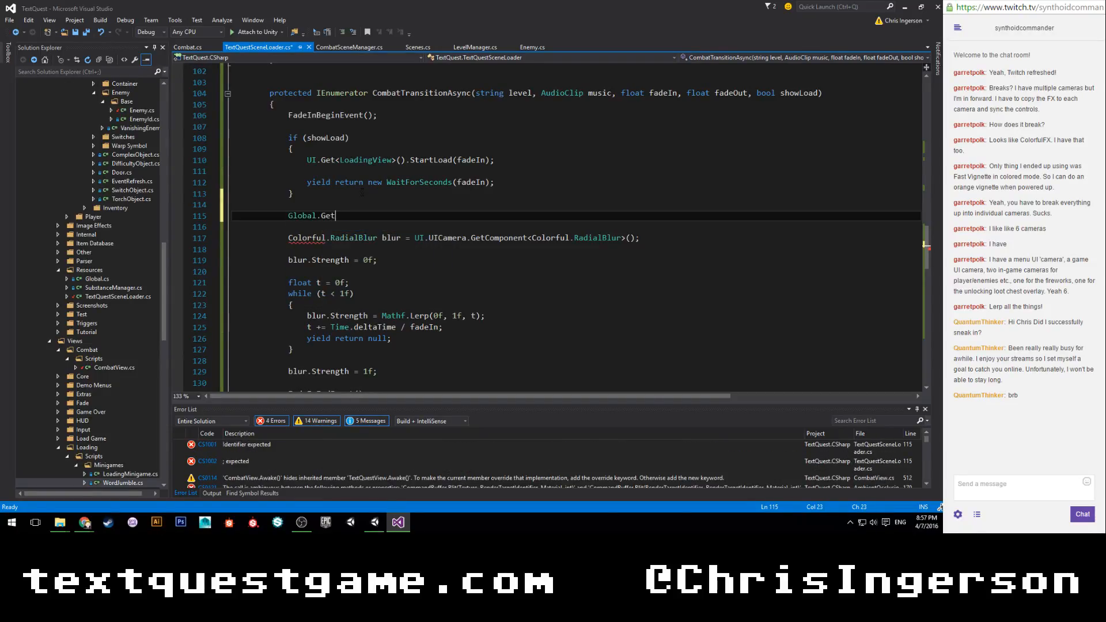
{"action": "type", "text": "<MusicManager>().pla"}
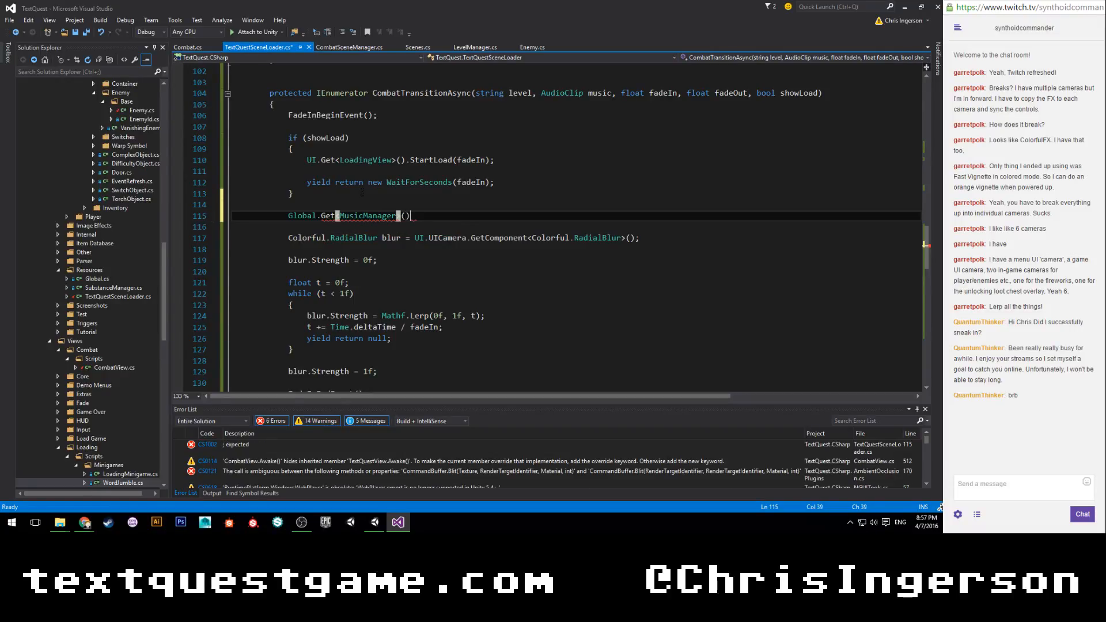
{"action": "key", "text": "Tab"}
{"action": "type", "text": "("}
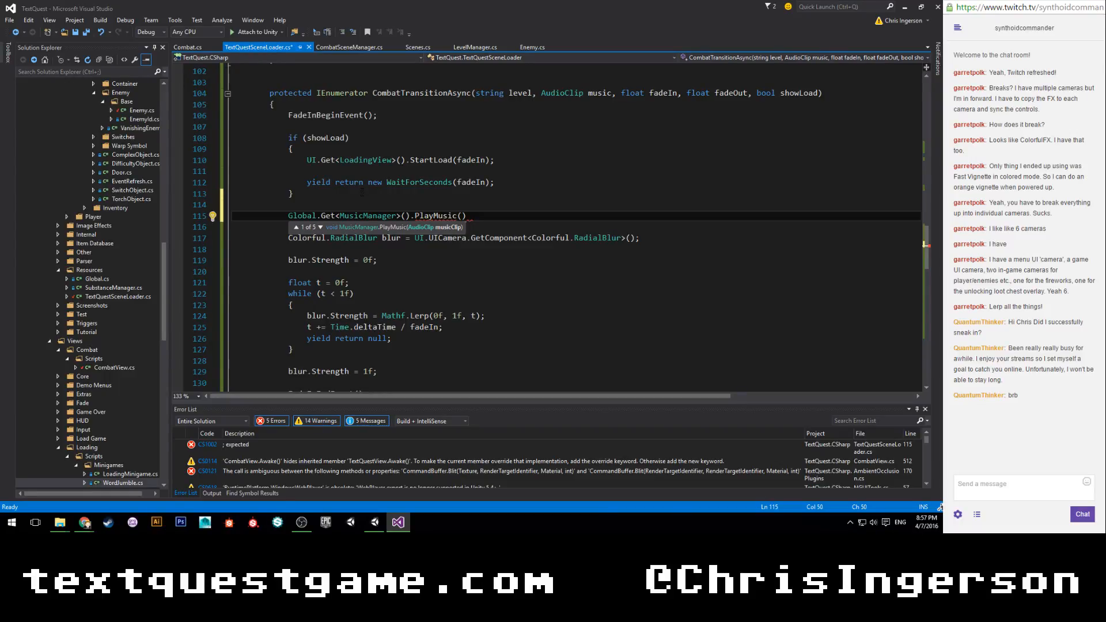
{"action": "type", "text": "music,"}
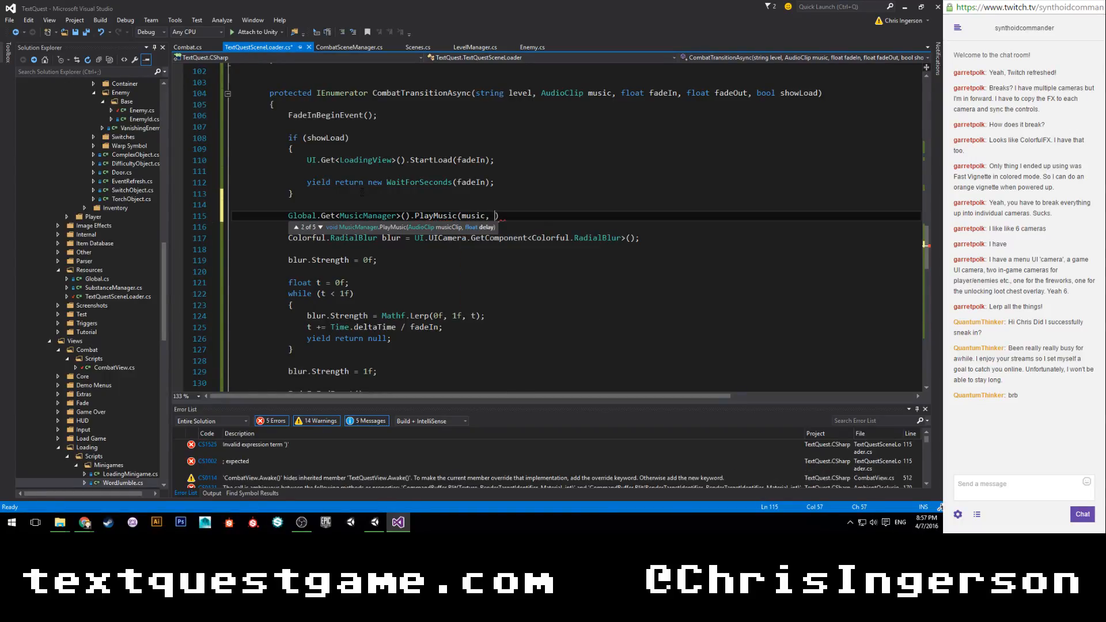
Give PlayMusic the arguments music, 0f, 0f, end the statement with a semicolon, and save the script.
{"action": "key", "text": "Down"}
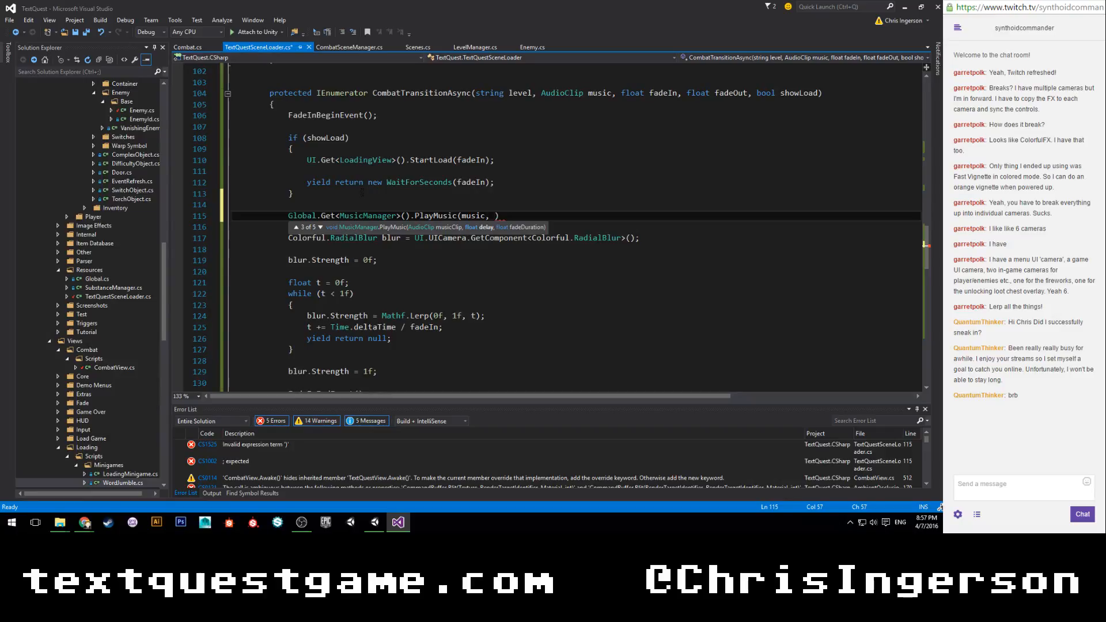
{"action": "type", "text": "0f"}
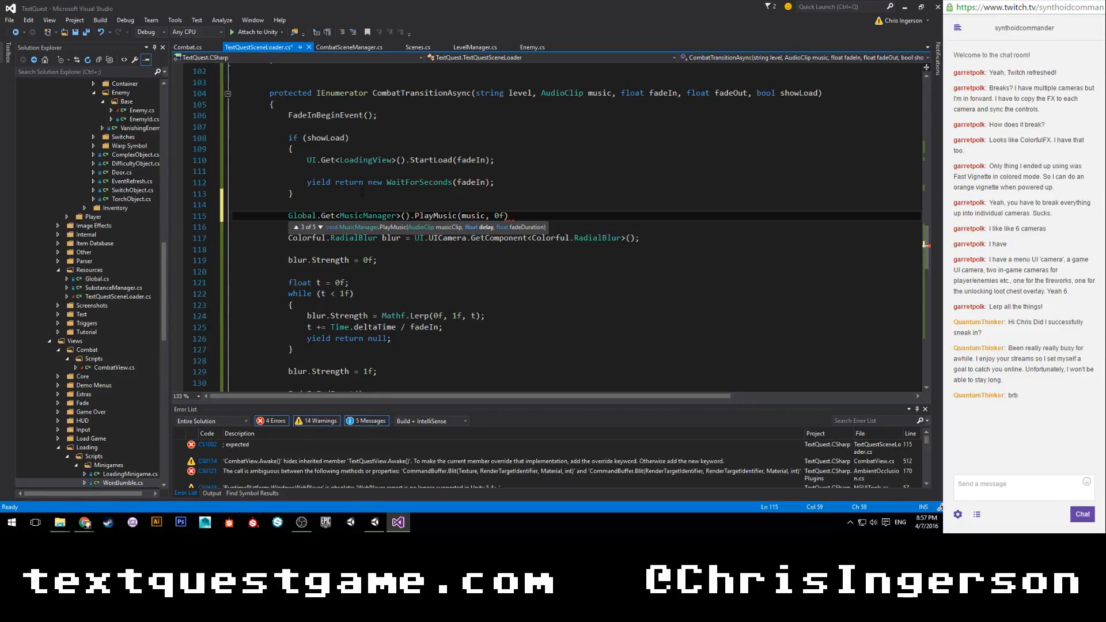
{"action": "type", "text": ","}
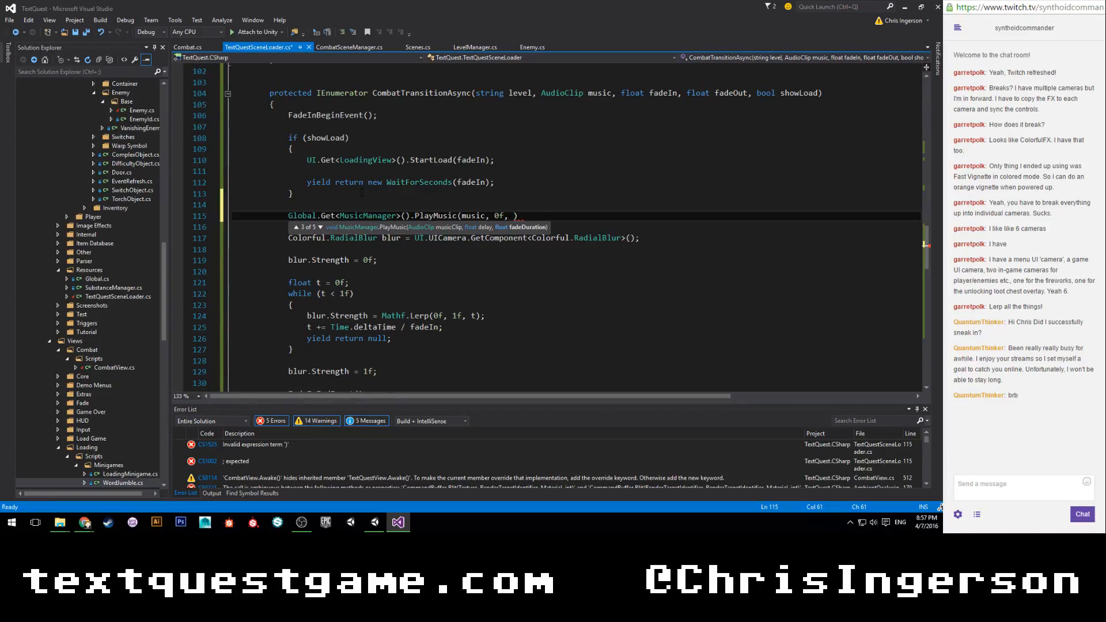
{"action": "type", "text": " 0f"}
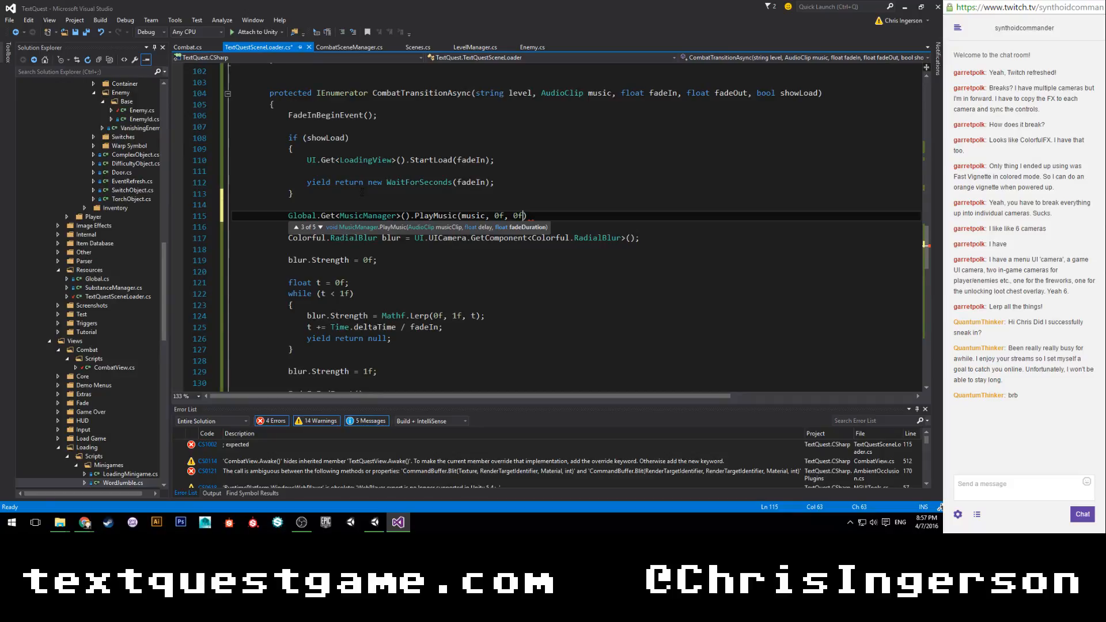
{"action": "key", "text": "Down"}
{"action": "key", "text": "Down"}
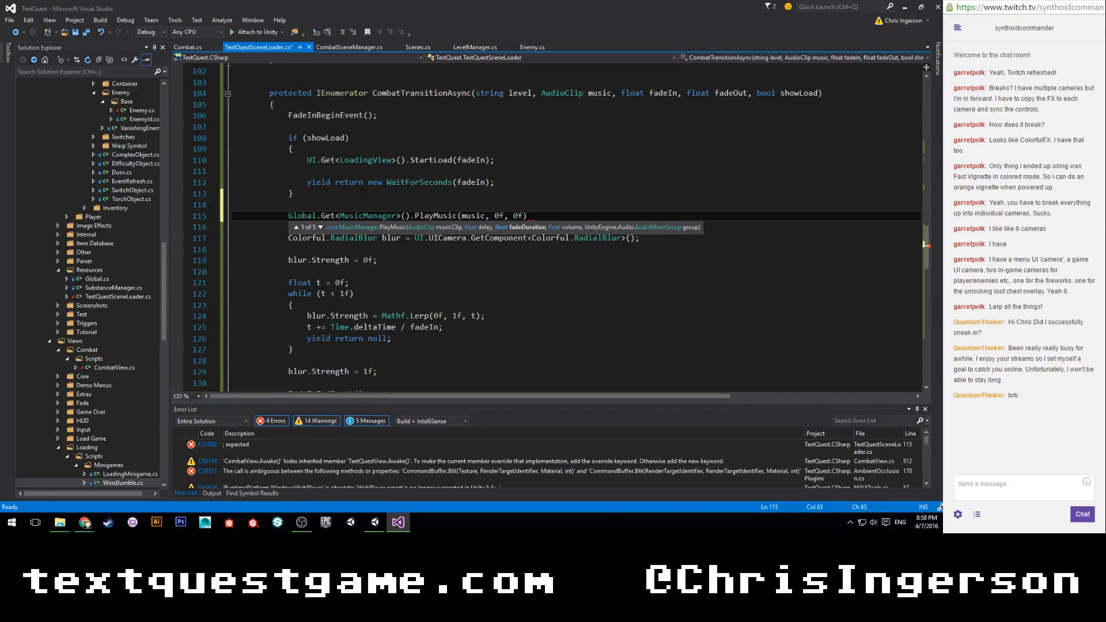
{"action": "type", "text": ");"}
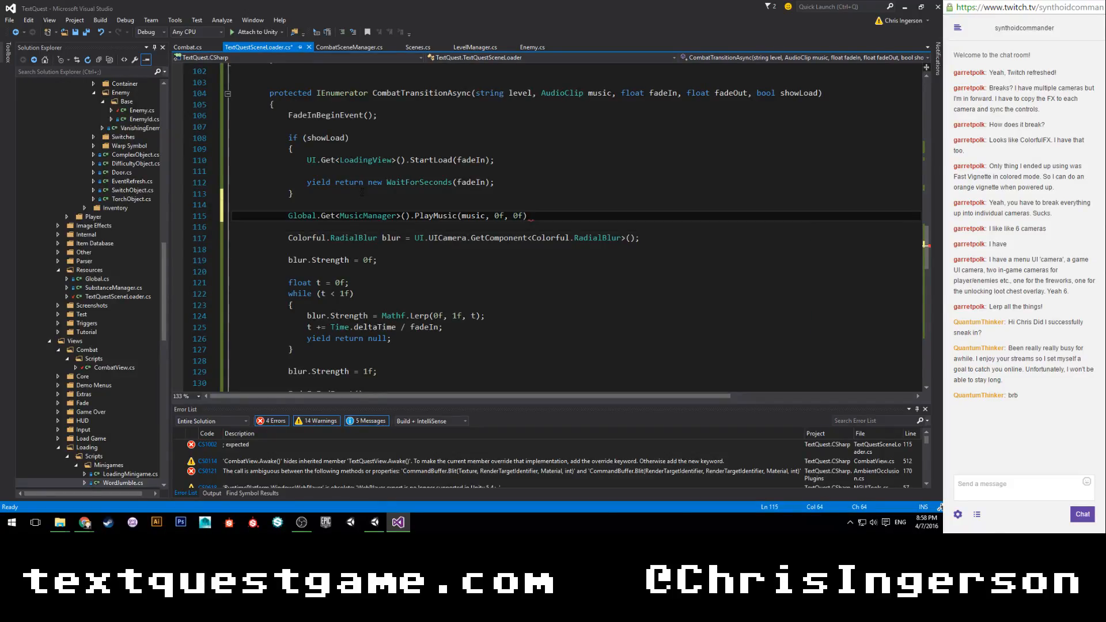
{"action": "key", "text": "ctrl+s"}
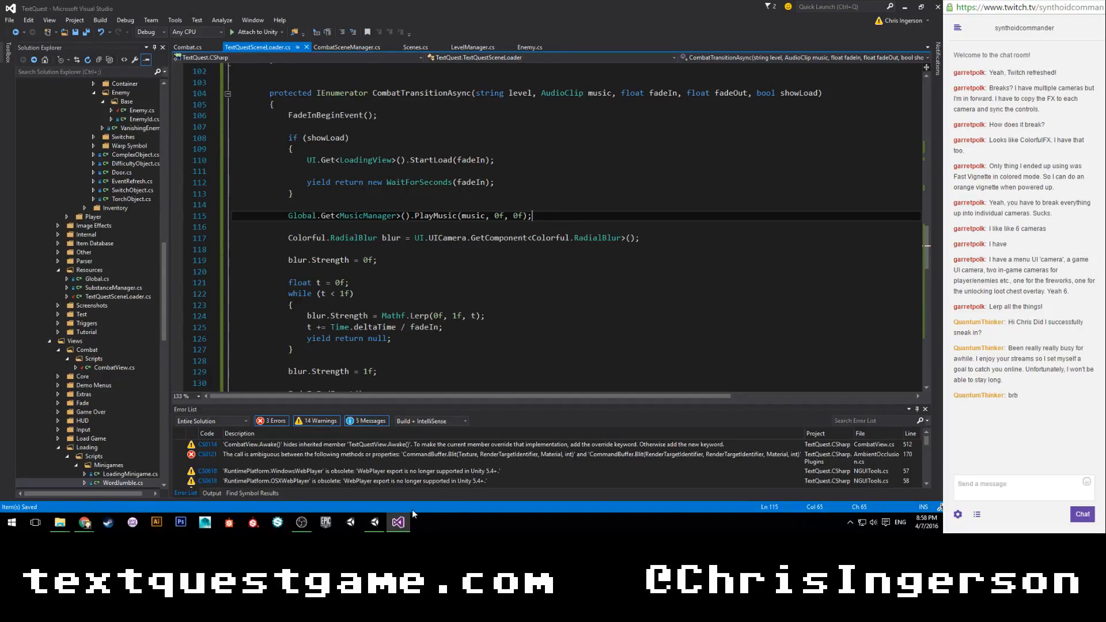
{"action": "mouse_move", "coordinate": [378, 526]}
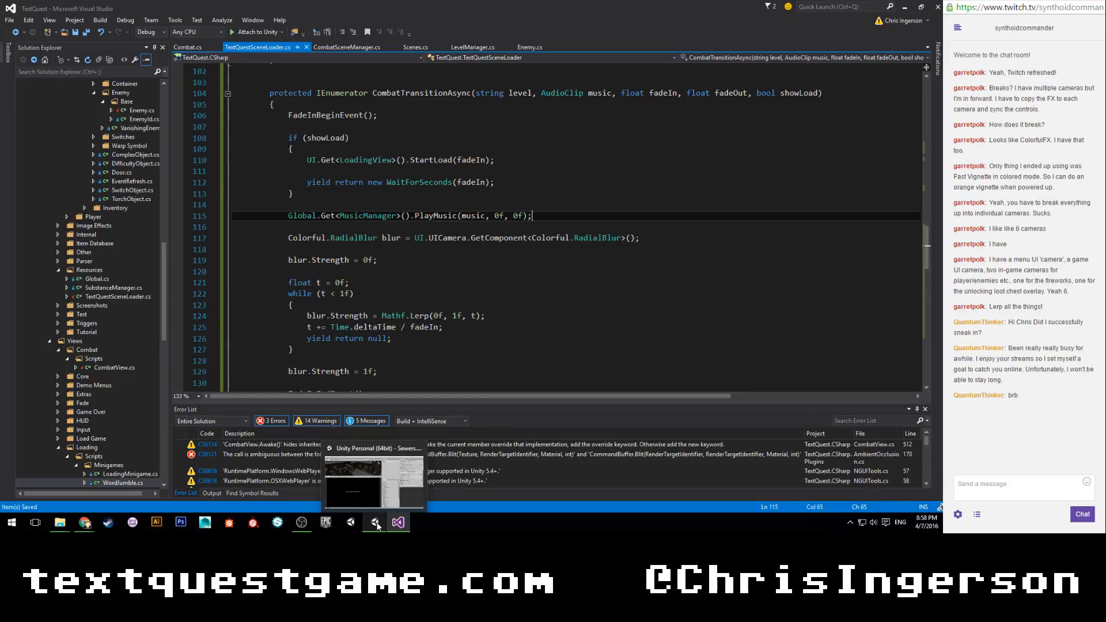
Copy the PlayMusic statement into EndCombat in Combat.cs, below the LoadScene call.
{"action": "left_click_drag", "start_coordinate": [531, 215], "coordinate": [287, 216]}
{"action": "key", "text": "ctrl+c"}
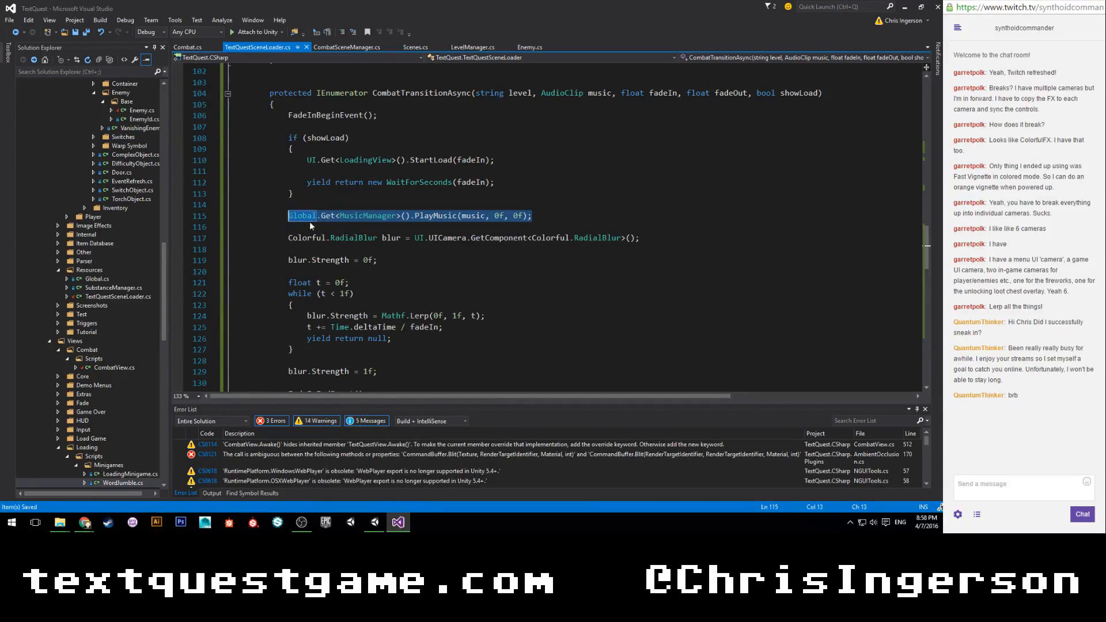
{"action": "scroll", "coordinate": [300, 223], "scroll_direction": "up", "scroll_amount": 3}
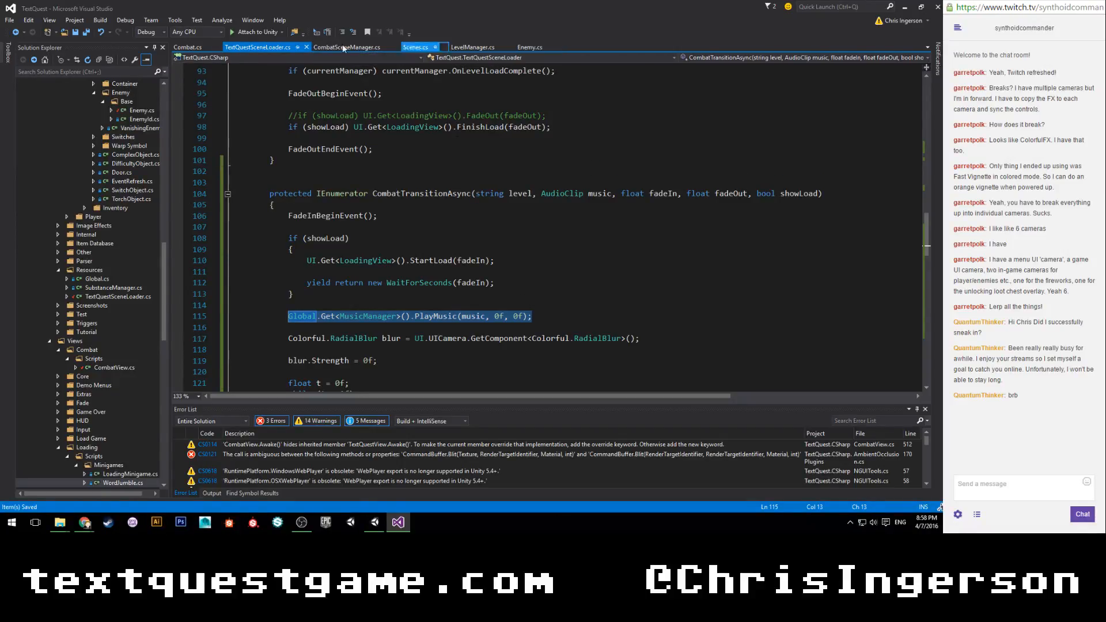
{"action": "left_click", "coordinate": [195, 48]}
{"action": "left_click", "coordinate": [745, 251]}
{"action": "key", "text": "Return"}
{"action": "key", "text": "Return"}
{"action": "key", "text": "ctrl+v"}
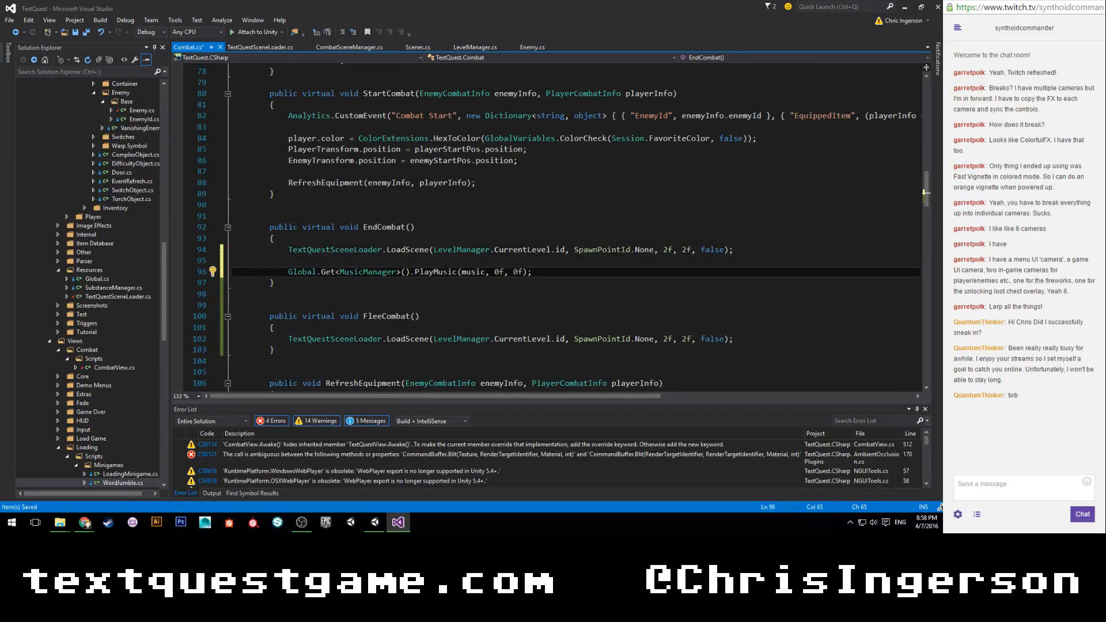
Change the copied statement in EndCombat to Global.Get<MusicManager>().StopMusic(0f, 2f);.
{"action": "double_click", "coordinate": [440, 274]}
{"action": "type", "text": "stop"}
{"action": "key", "text": "Down"}
{"action": "key", "text": "Down"}
{"action": "key", "text": "Tab"}
{"action": "key", "text": "shift+End"}
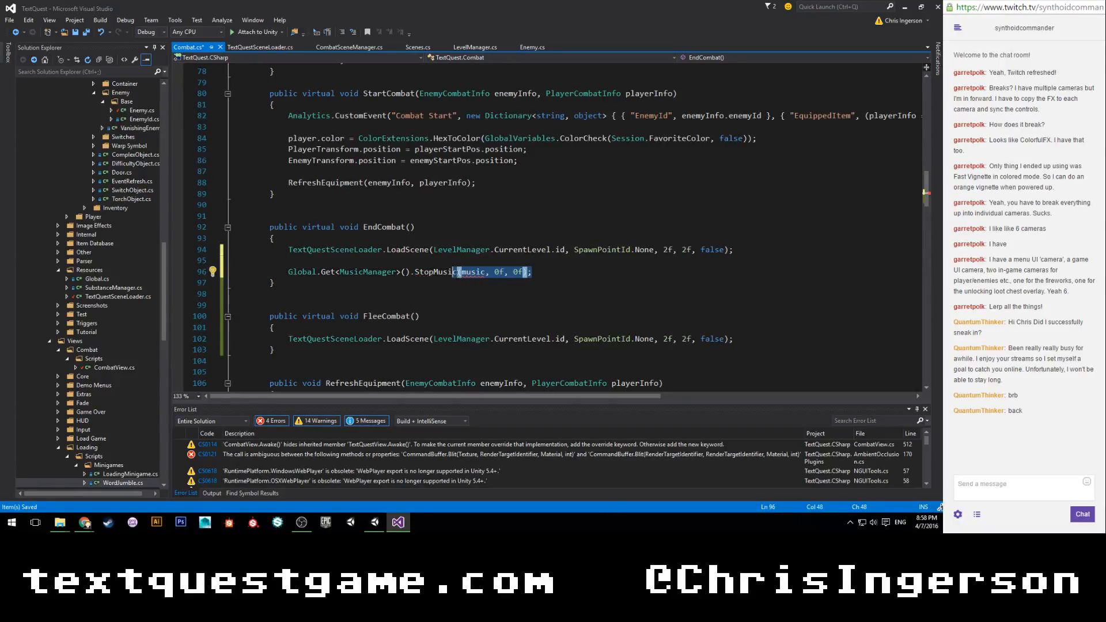
{"action": "type", "text": "("}
{"action": "key", "text": "Down"}
{"action": "key", "text": "Down"}
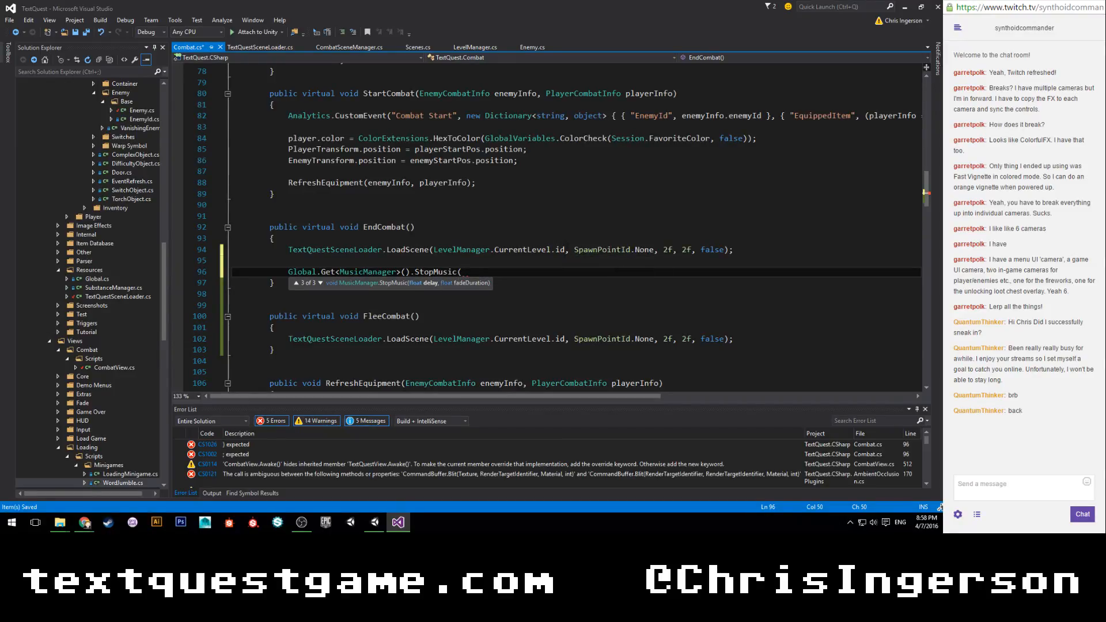
{"action": "type", "text": "0f, 2f);"}
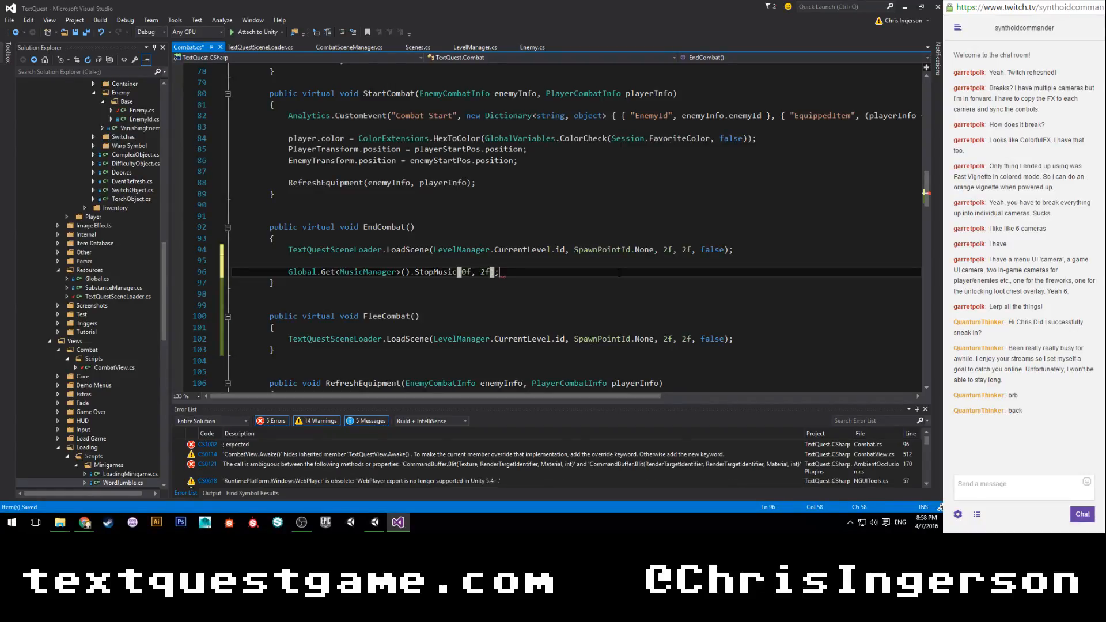
Copy the StopMusic(0f, 2f) statement from EndCombat into FleeCombat, below its LoadScene call.
{"action": "left_click_drag", "start_coordinate": [500, 272], "coordinate": [289, 279]}
{"action": "double_click", "coordinate": [287, 273]}
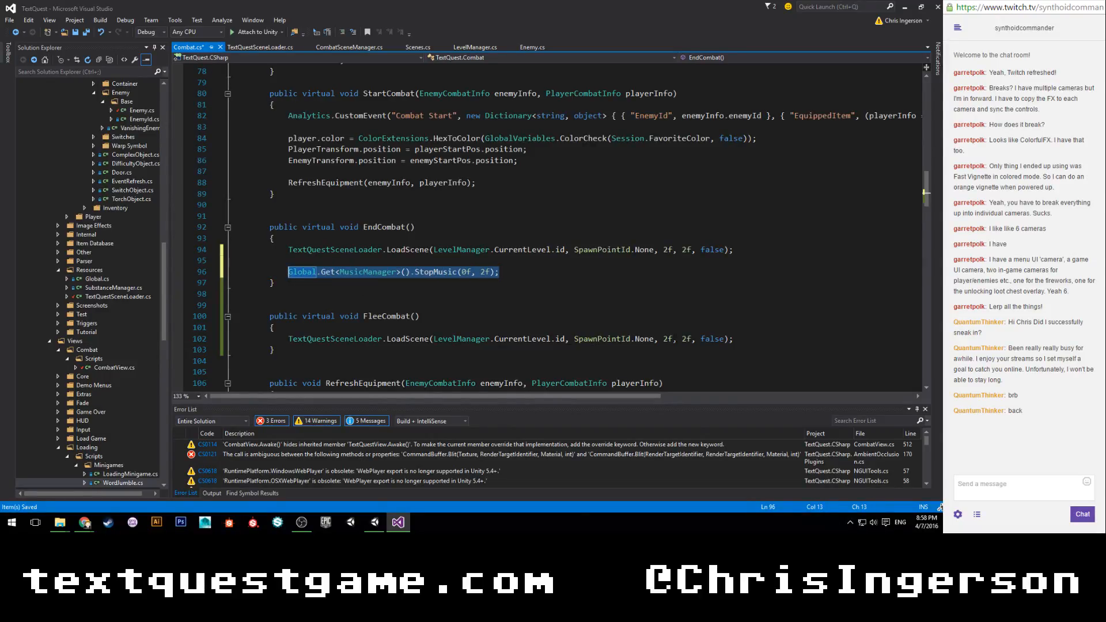
{"action": "key", "text": "ctrl+c"}
{"action": "left_click", "coordinate": [737, 339]}
{"action": "key", "text": "Return"}
{"action": "key", "text": "Return"}
{"action": "key", "text": "ctrl+v"}
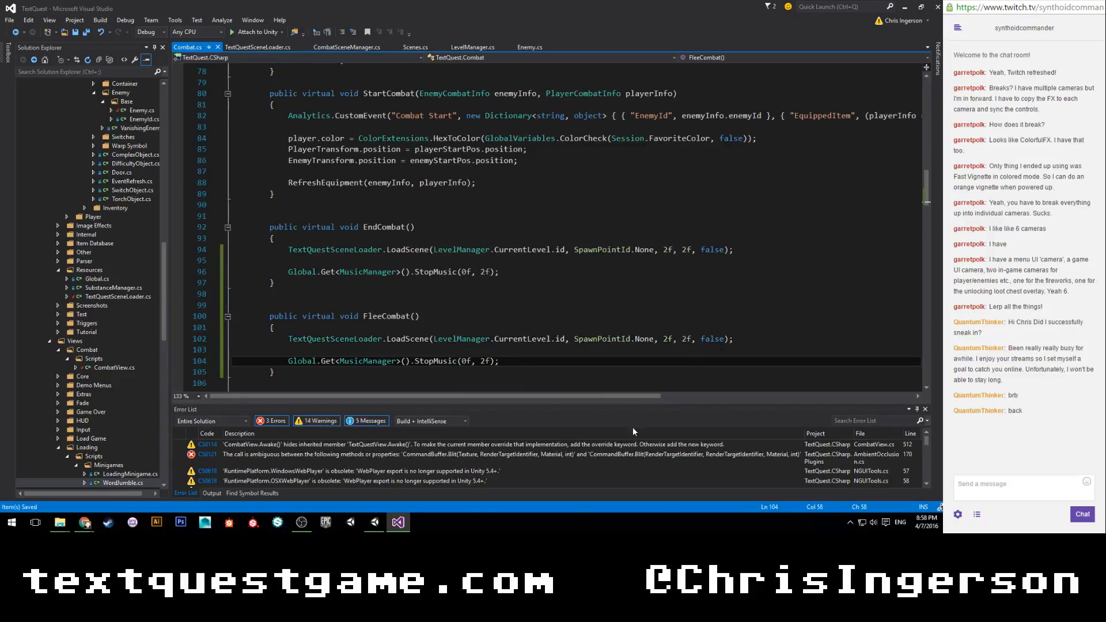
Switch to Unity and select the Sewers object to inspect its Castle Sewers Manager settings.
{"action": "left_click", "coordinate": [374, 522]}
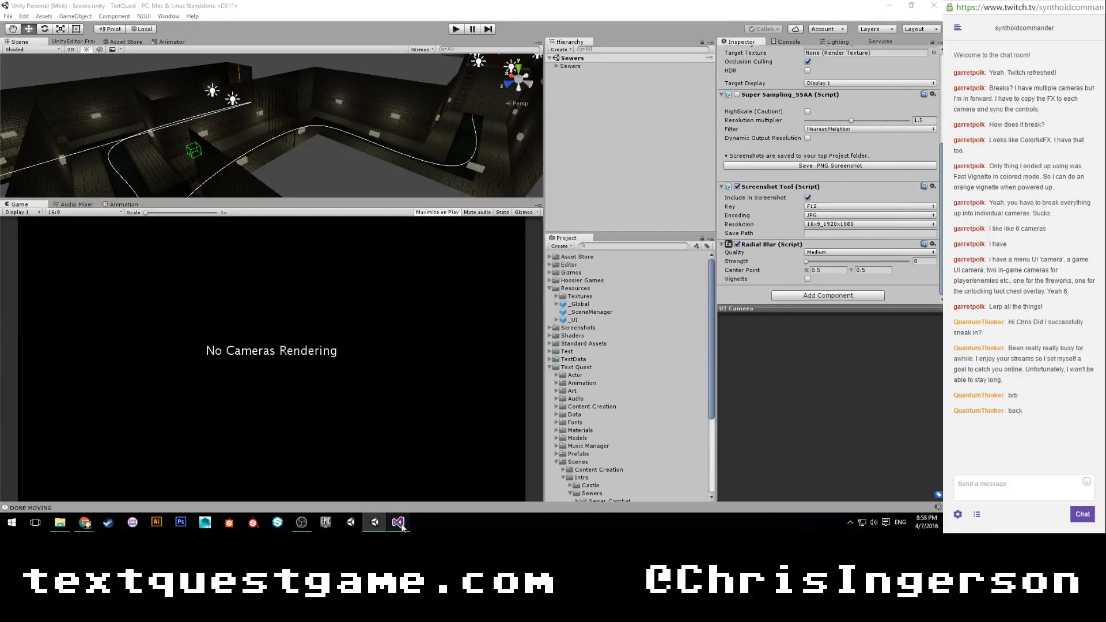
{"action": "left_click", "coordinate": [398, 522]}
{"action": "left_click", "coordinate": [374, 522]}
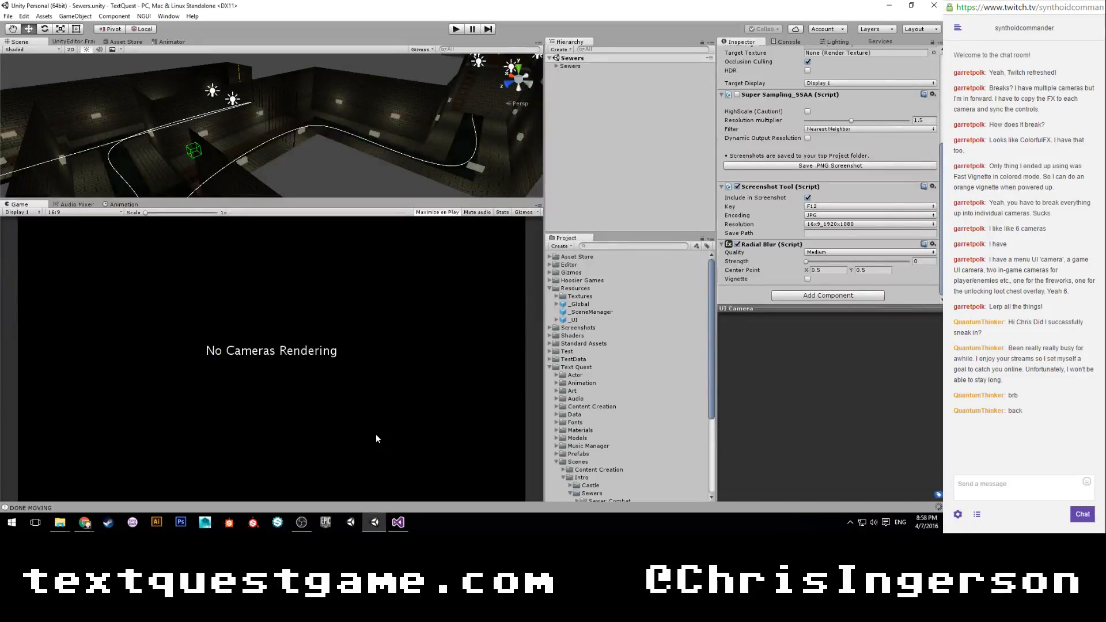
{"action": "scroll", "coordinate": [735, 254], "scroll_direction": "up", "scroll_amount": 5}
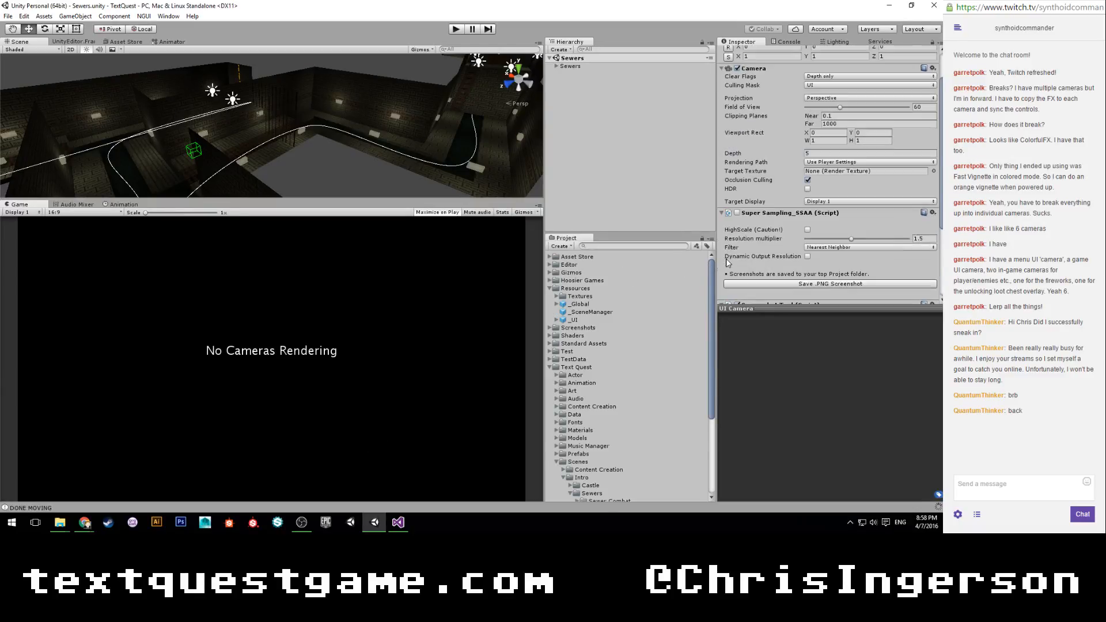
{"action": "left_click", "coordinate": [570, 66]}
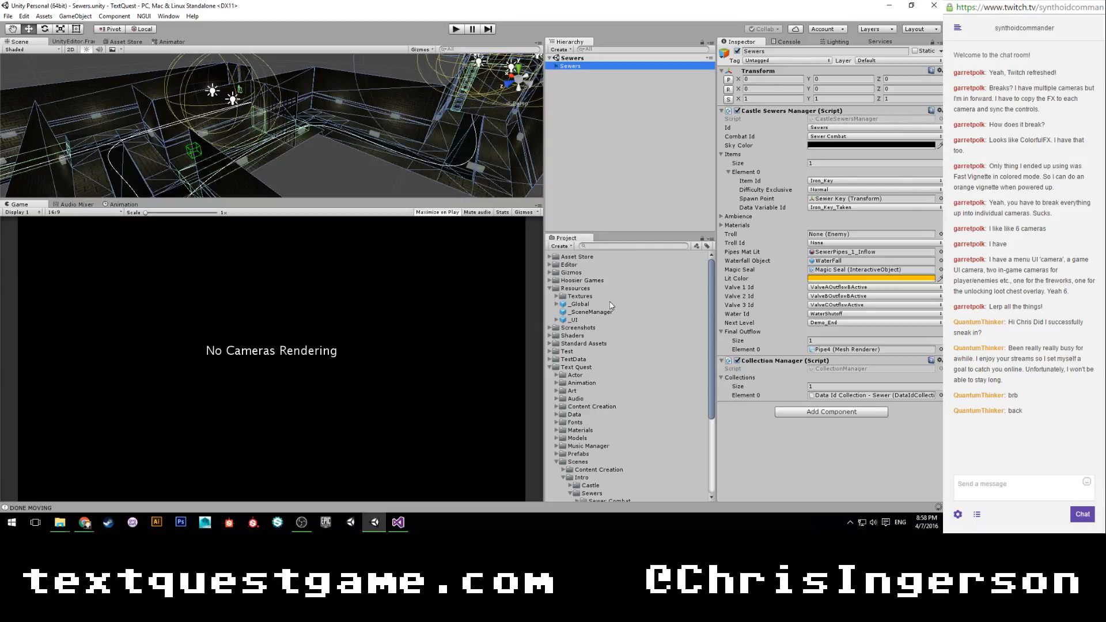
Browse the project's Text Quest Audio folder and expand Overworld down to the Dark Forest clips.
{"action": "scroll", "coordinate": [612, 305], "scroll_direction": "down", "scroll_amount": 4}
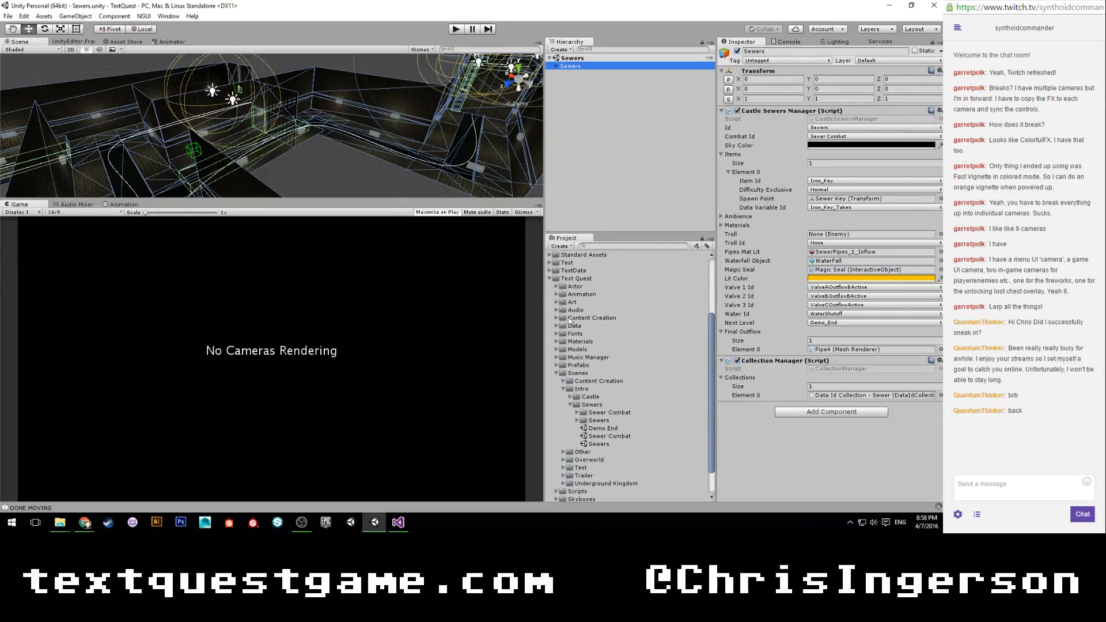
{"action": "scroll", "coordinate": [577, 371], "scroll_direction": "down", "scroll_amount": 1}
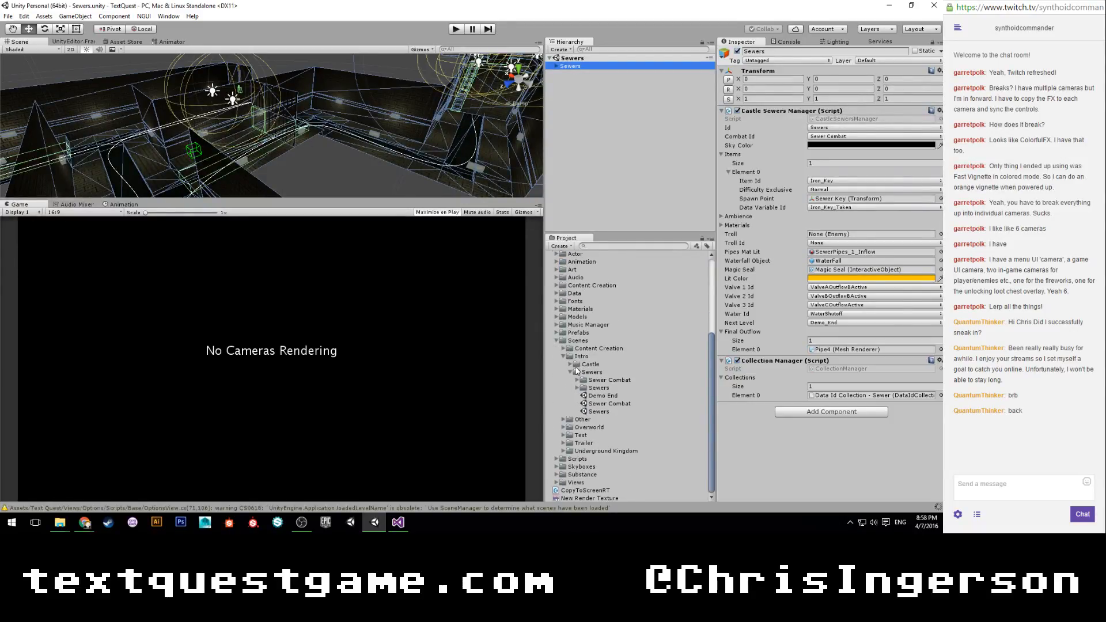
{"action": "left_click", "coordinate": [558, 279]}
{"action": "left_click", "coordinate": [558, 279]}
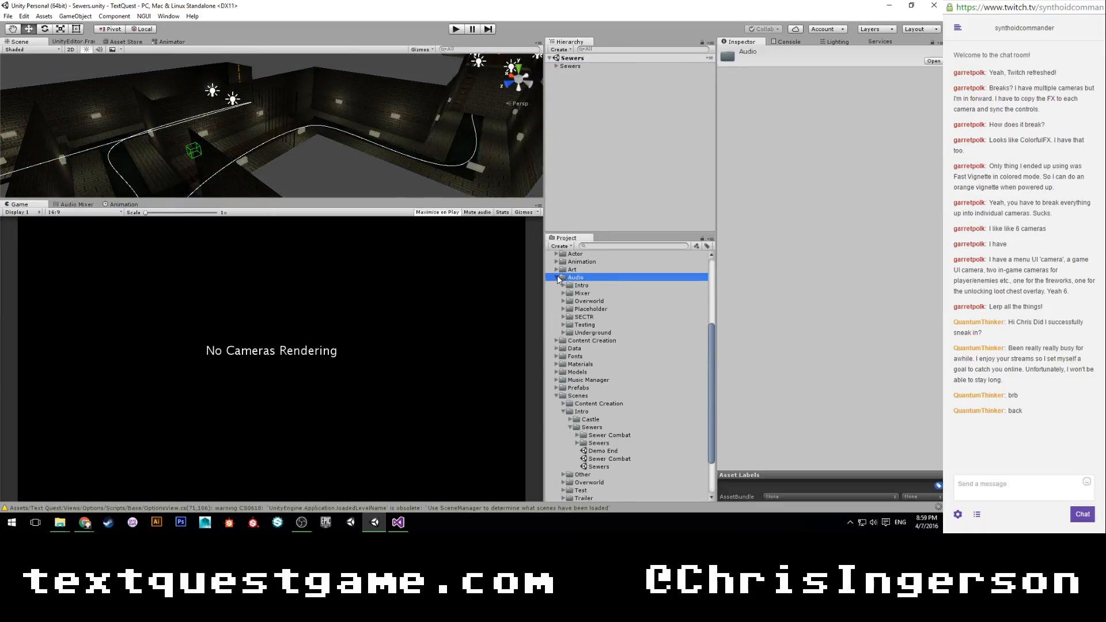
{"action": "left_click", "coordinate": [564, 286]}
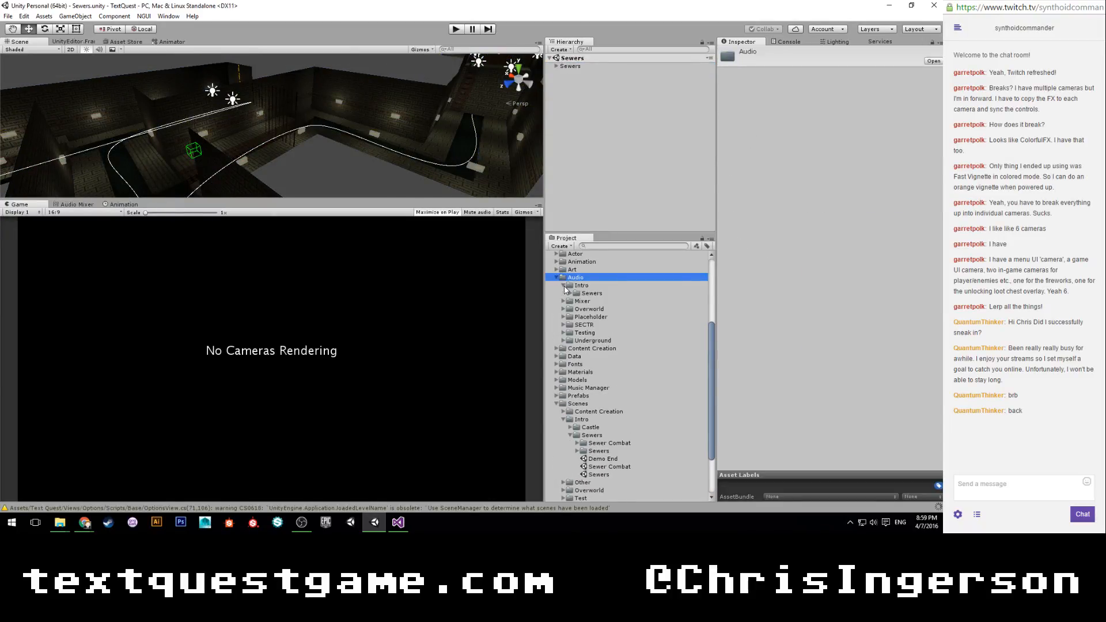
{"action": "left_click", "coordinate": [570, 293]}
{"action": "left_click", "coordinate": [570, 293]}
{"action": "left_click", "coordinate": [563, 317]}
{"action": "left_click", "coordinate": [564, 317]}
{"action": "left_click", "coordinate": [563, 309]}
{"action": "left_click", "coordinate": [570, 317]}
{"action": "left_click", "coordinate": [570, 316]}
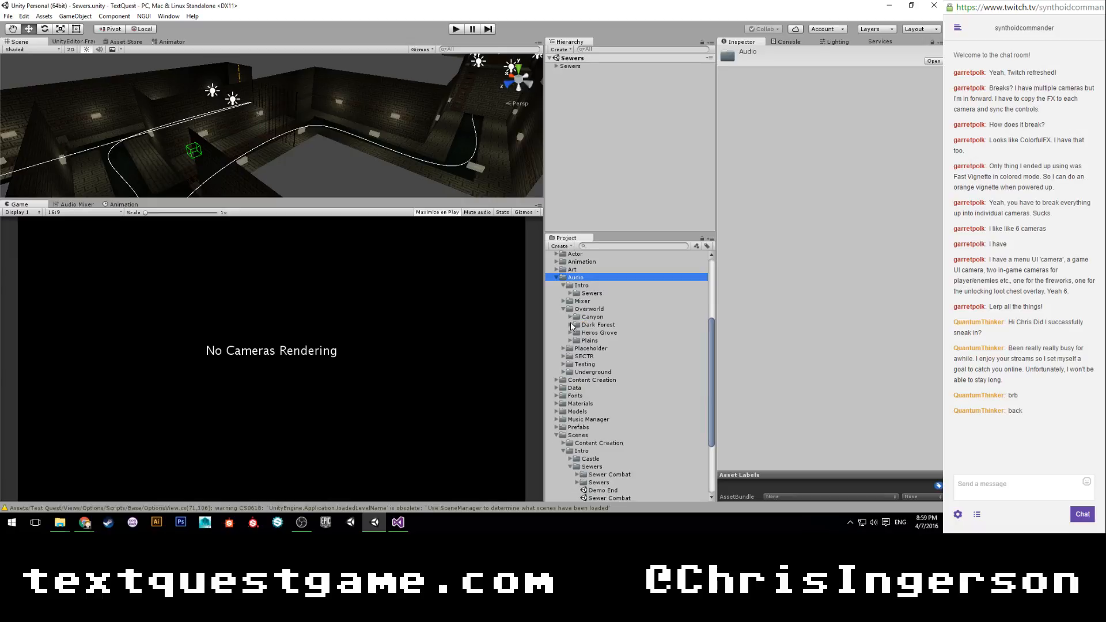
{"action": "left_click", "coordinate": [571, 324]}
Preview the Dark Forest 1, Dark Forest 2 and Dark Forest Grove Fail audio clips.
{"action": "left_click", "coordinate": [599, 333]}
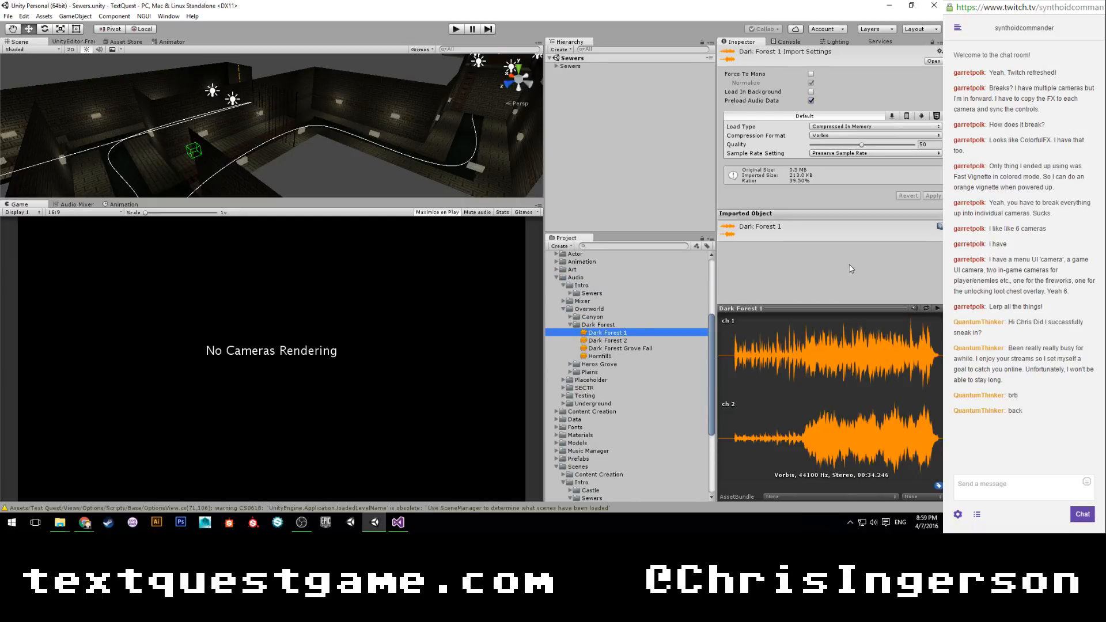
{"action": "left_click", "coordinate": [937, 309]}
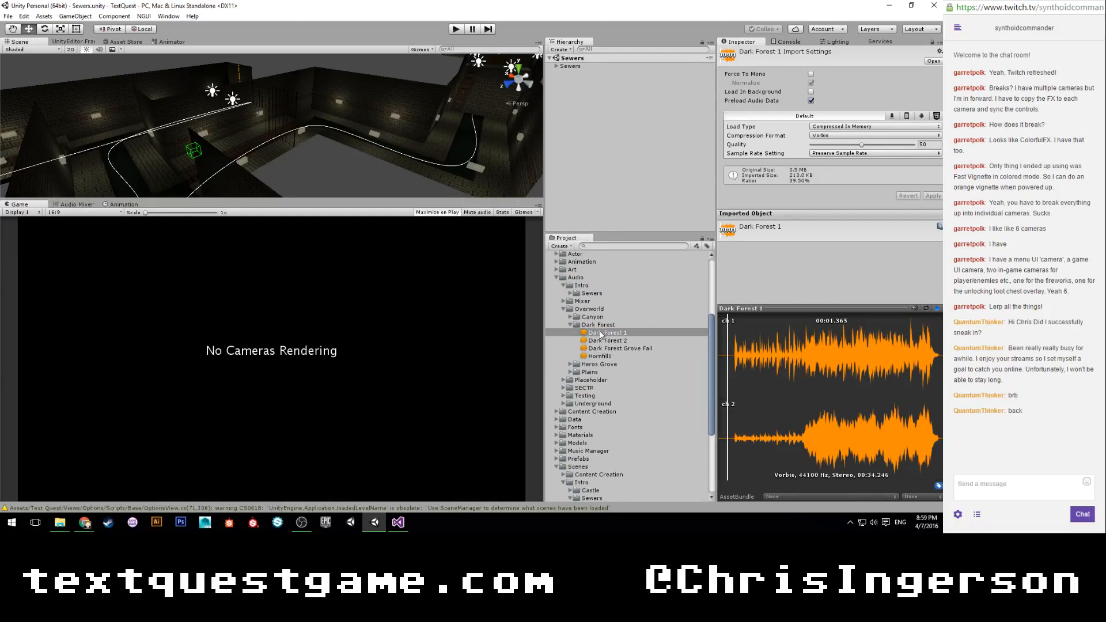
{"action": "left_click", "coordinate": [608, 341]}
{"action": "left_click", "coordinate": [937, 308]}
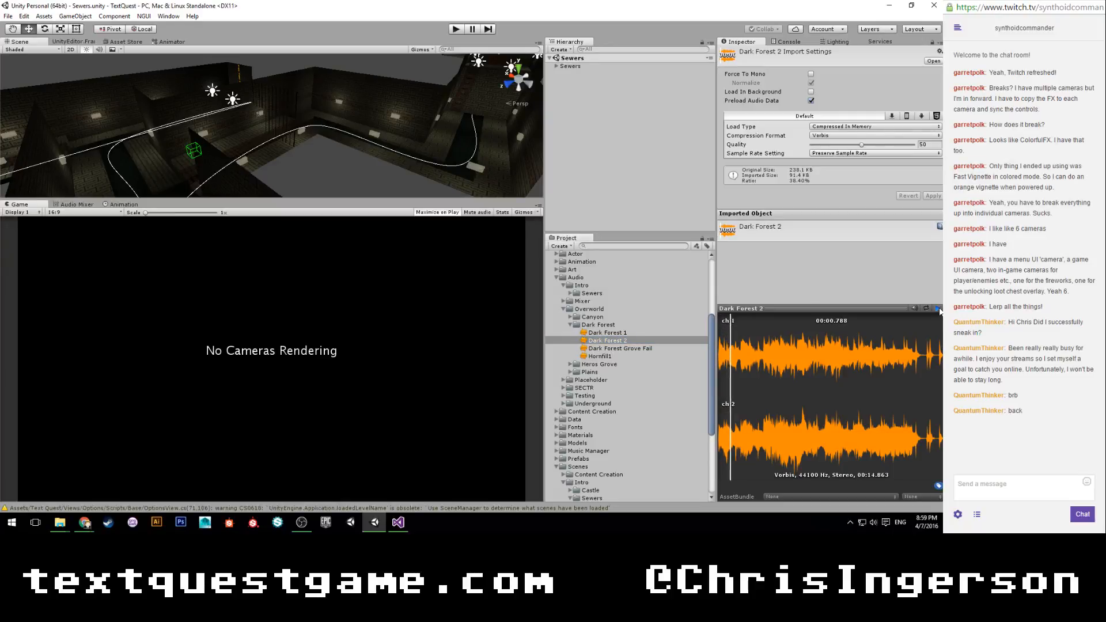
{"action": "left_click", "coordinate": [611, 349]}
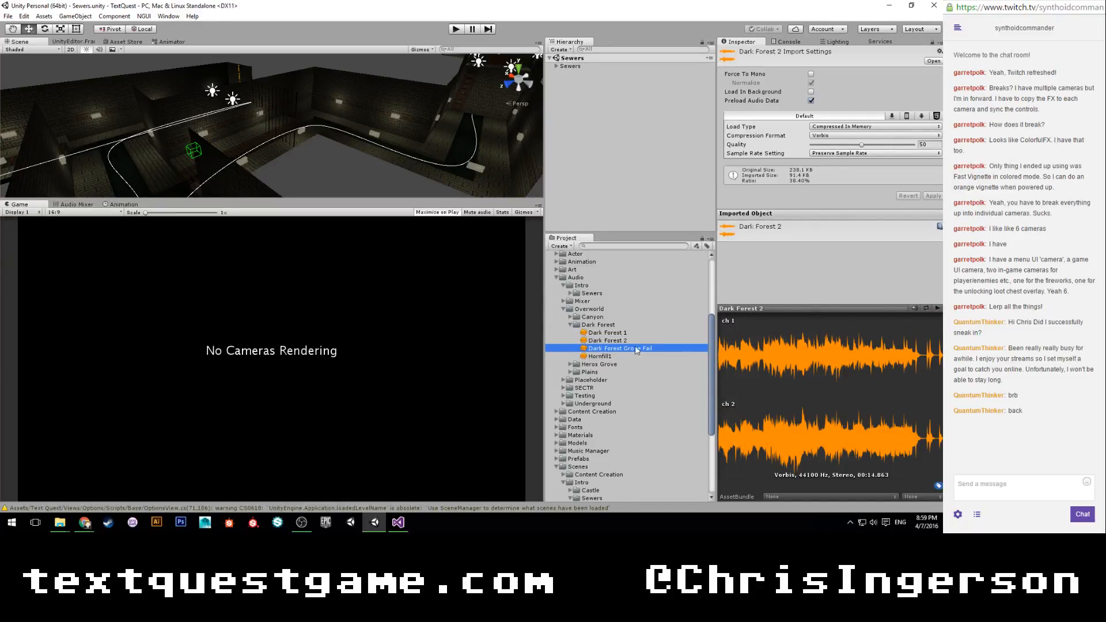
{"action": "left_click", "coordinate": [937, 309]}
{"action": "left_click", "coordinate": [935, 308]}
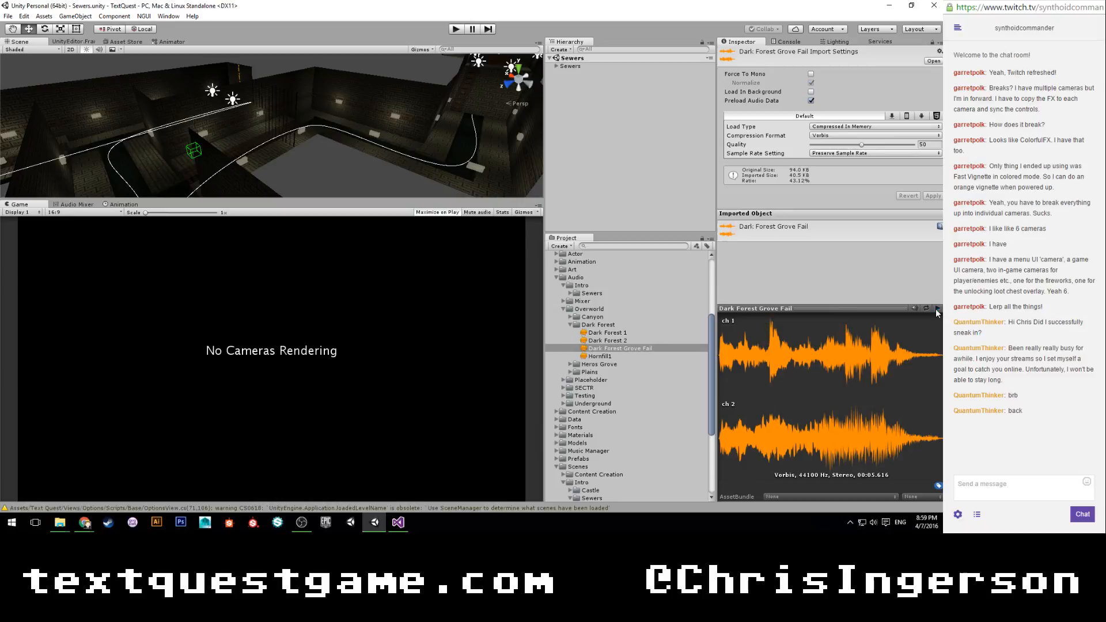
Assign the Dark Forest 2 clip as the Combat Music of the Sewers object's Castle Sewers Manager.
{"action": "left_click", "coordinate": [601, 341]}
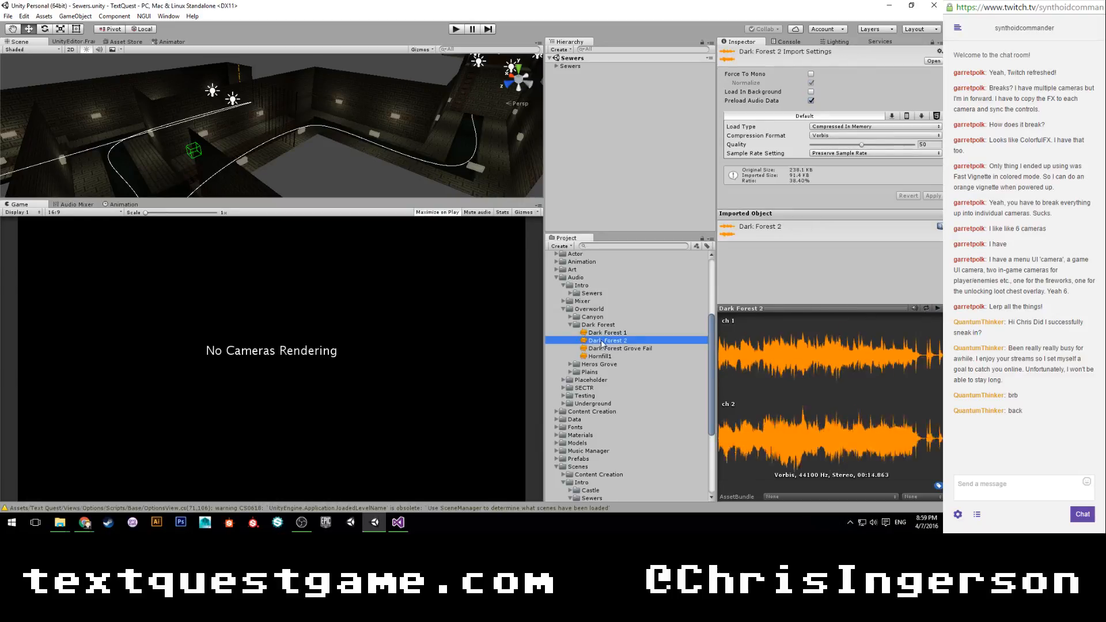
{"action": "left_click", "coordinate": [570, 66]}
{"action": "left_click_drag", "start_coordinate": [625, 340], "coordinate": [840, 154]}
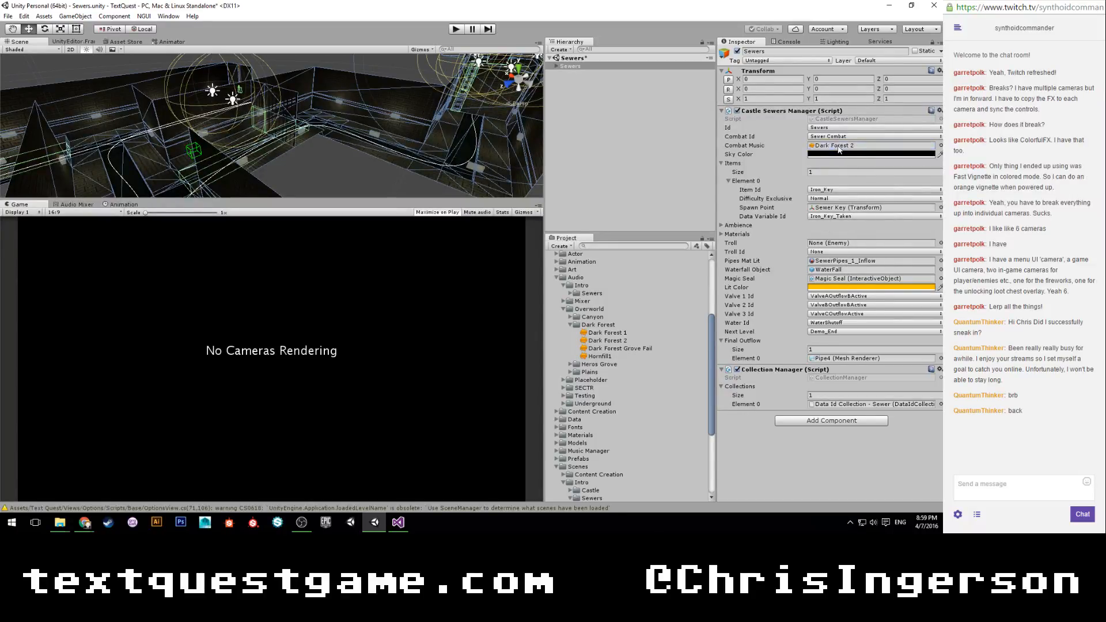
Run the Sewers scene and enter the command hit on the troll to start combat.
{"action": "left_click", "coordinate": [648, 170]}
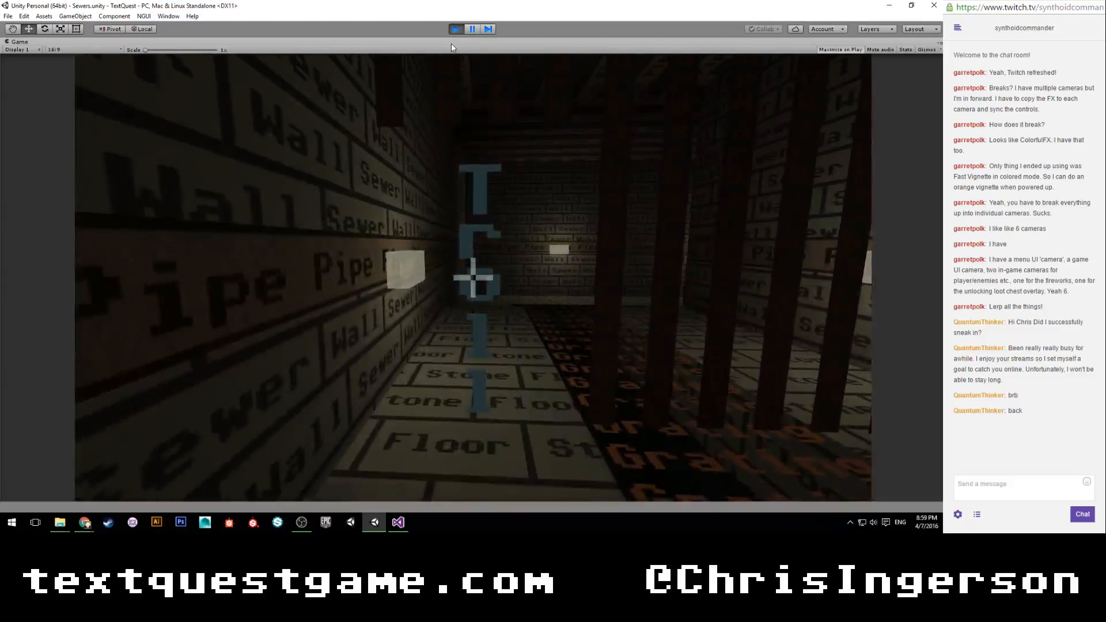
{"action": "type", "text": "hit"}
{"action": "key", "text": "Return"}
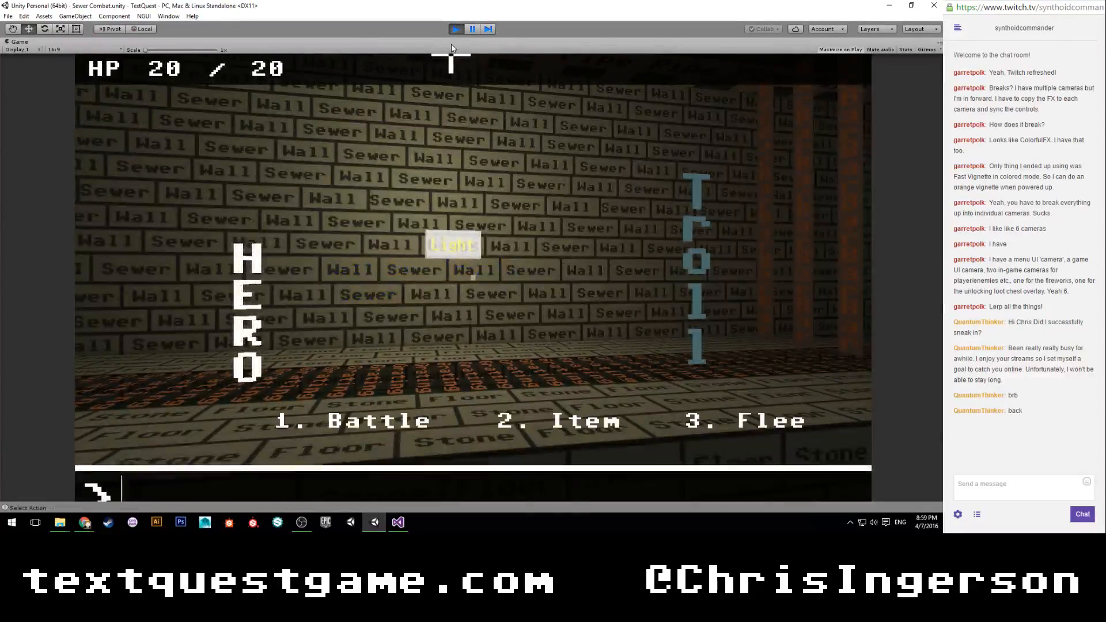
Pause the game in combat, check the Console log, and stop play mode.
{"action": "left_click", "coordinate": [469, 30]}
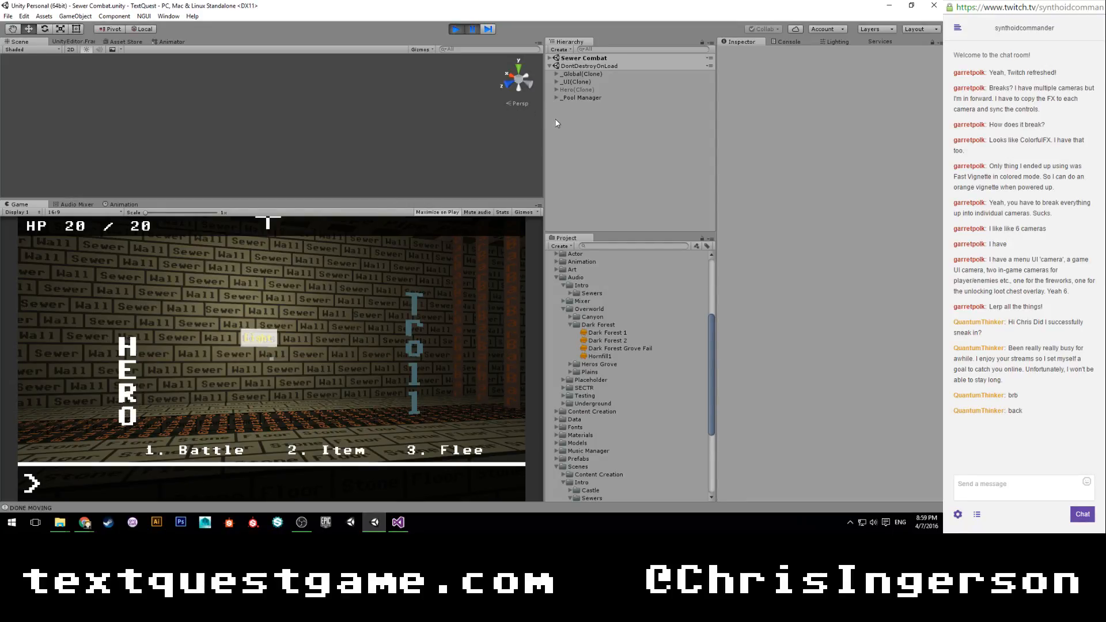
{"action": "left_click", "coordinate": [783, 43]}
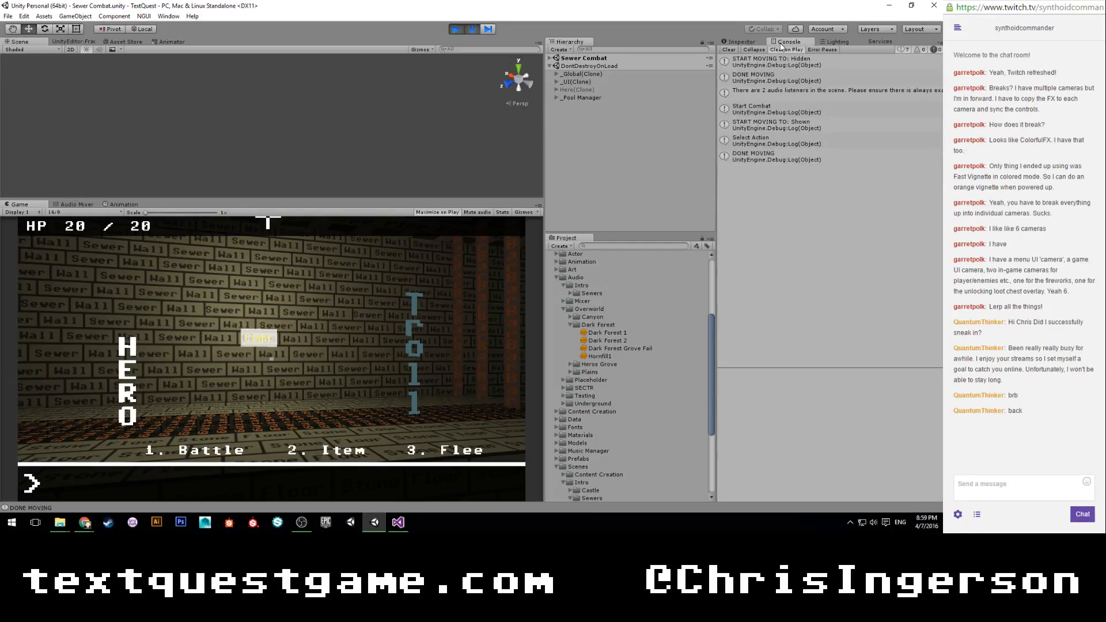
{"action": "left_click", "coordinate": [458, 27]}
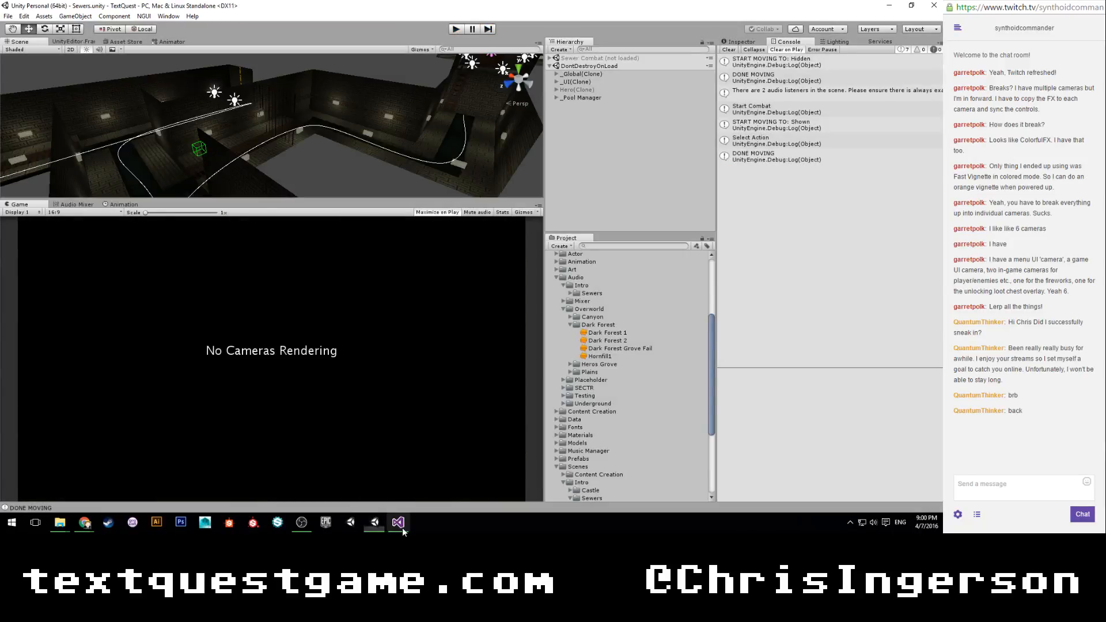
Switch to Visual Studio, find all references to MusicManager, and open the TextQuestMusicManager class to examine its OnLevelLoaded method.
{"action": "left_click", "coordinate": [402, 529]}
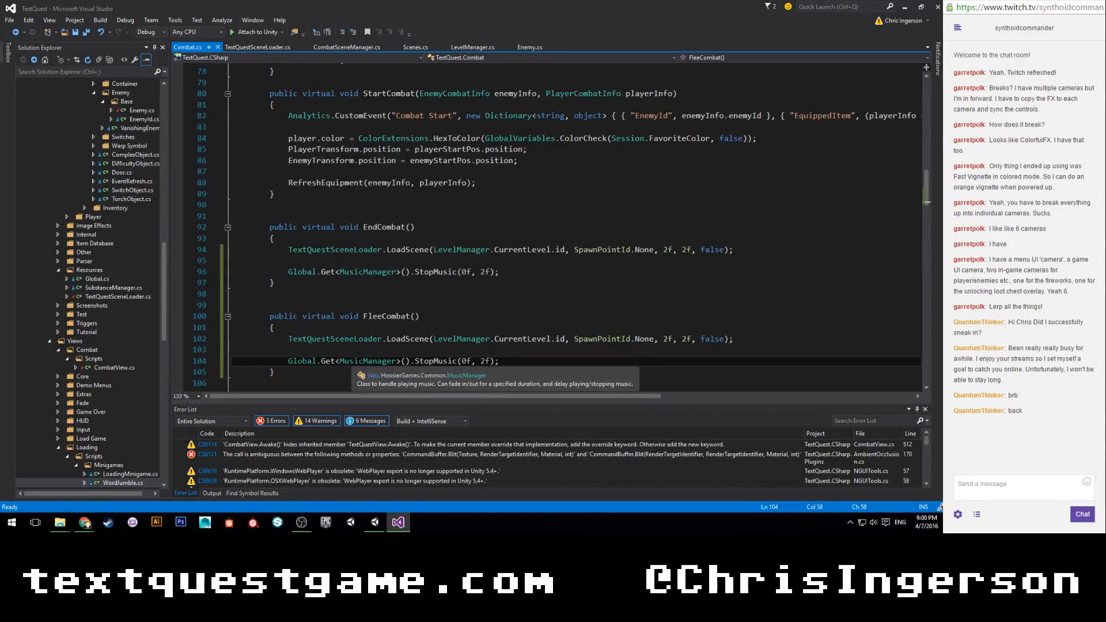
{"action": "right_click", "coordinate": [360, 361]}
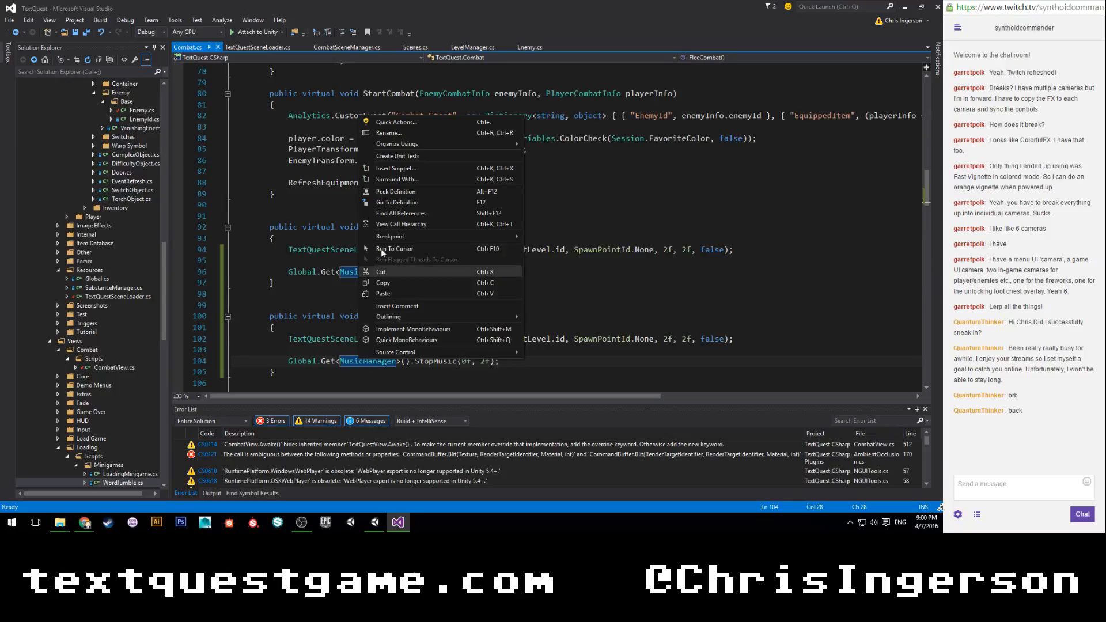
{"action": "left_click", "coordinate": [395, 211]}
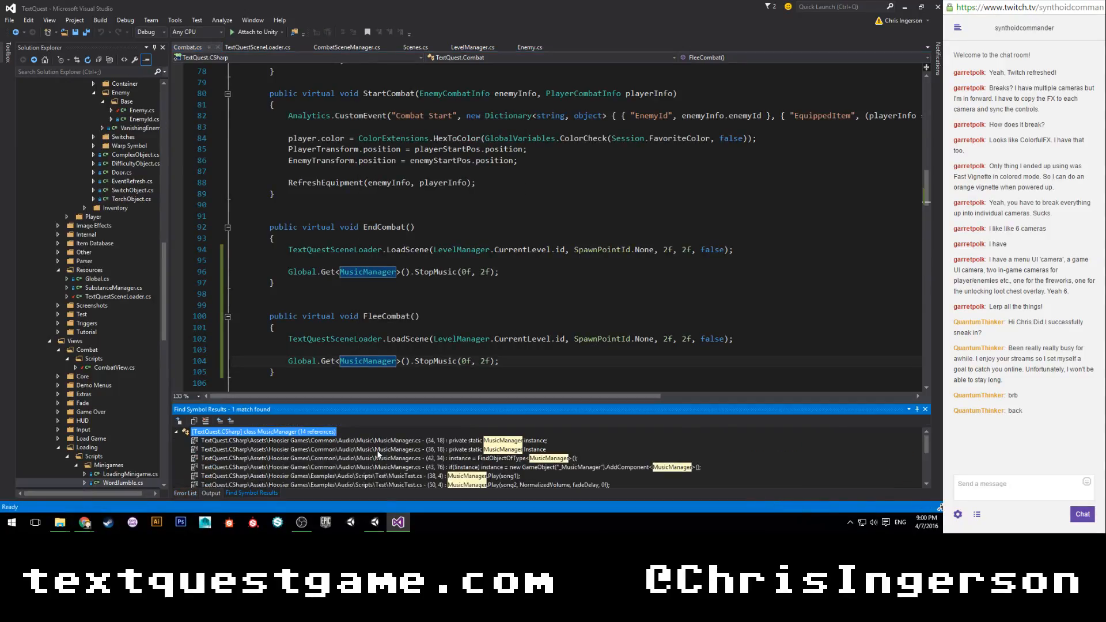
{"action": "scroll", "coordinate": [378, 454], "scroll_direction": "down", "scroll_amount": 3}
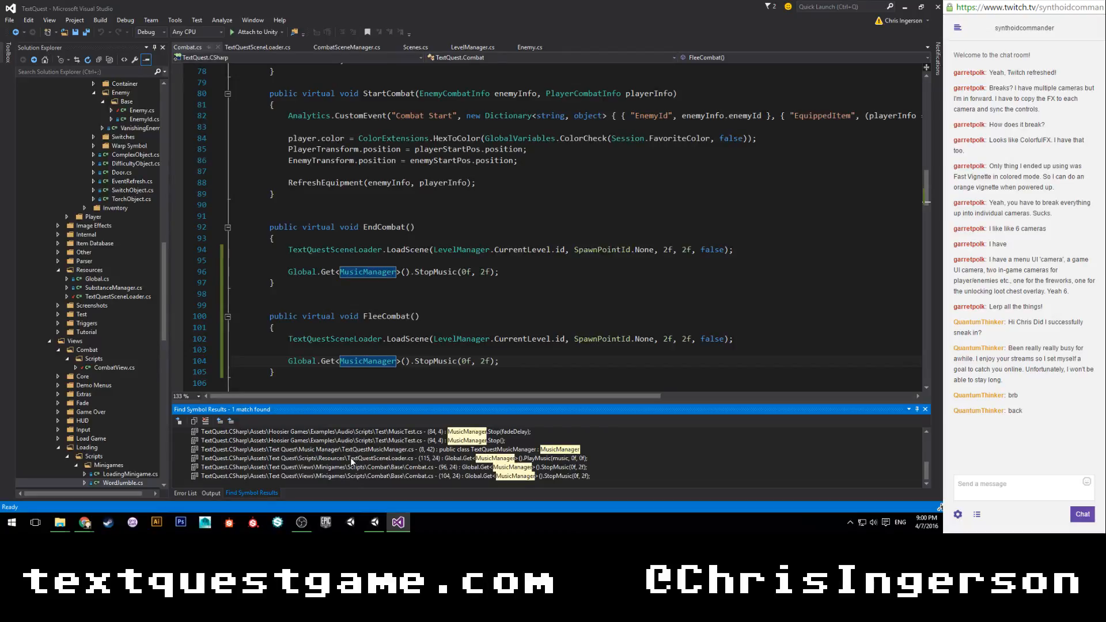
{"action": "double_click", "coordinate": [389, 450]}
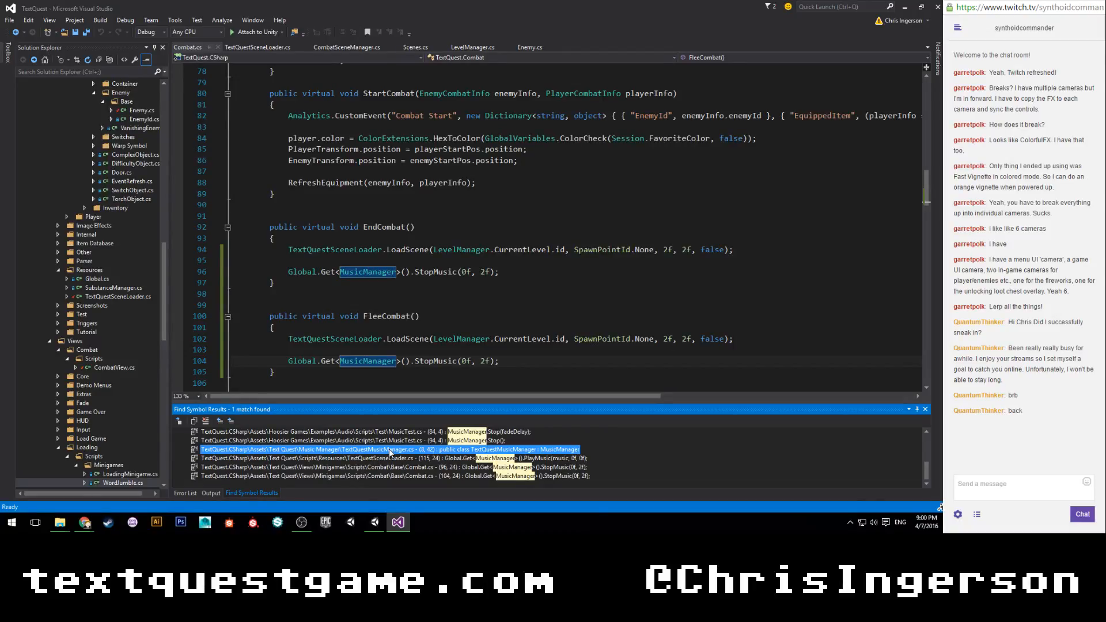
{"action": "scroll", "coordinate": [403, 298], "scroll_direction": "down", "scroll_amount": 8}
{"action": "scroll", "coordinate": [403, 297], "scroll_direction": "down", "scroll_amount": 1}
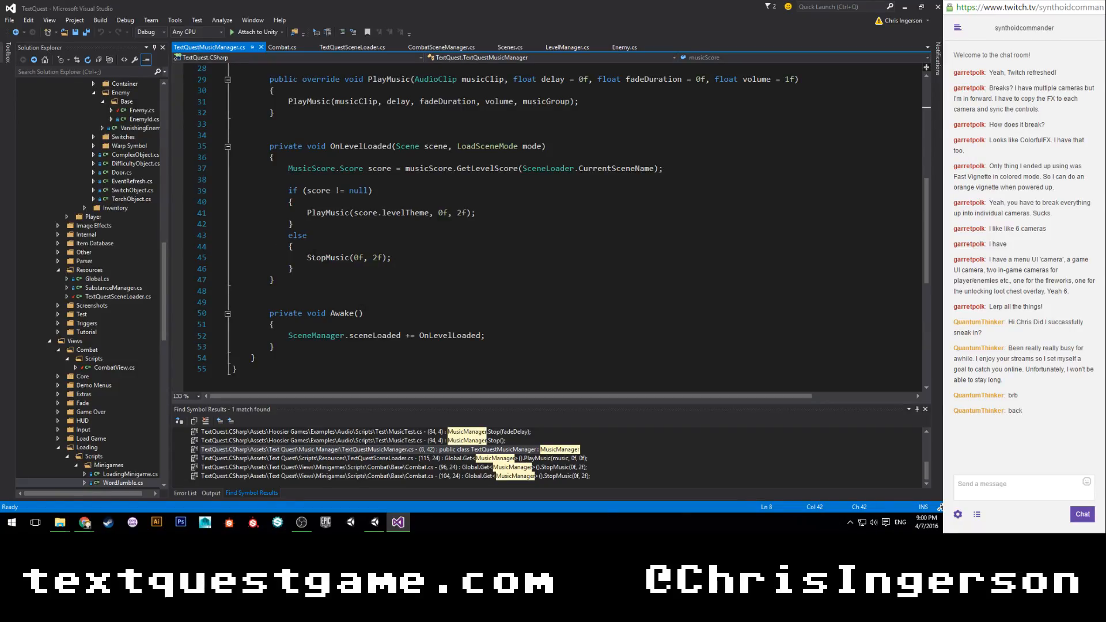
Comment out the StopMusic(0f, 2f) call in OnLevelLoaded's else branch and save the script.
{"action": "mouse_move", "coordinate": [314, 254]}
{"action": "left_click", "coordinate": [308, 256]}
{"action": "type", "text": "//"}
{"action": "key", "text": "ctrl+s"}
Switch to Unity and look through the Heros Grove and Plains audio folders.
{"action": "left_click", "coordinate": [369, 527]}
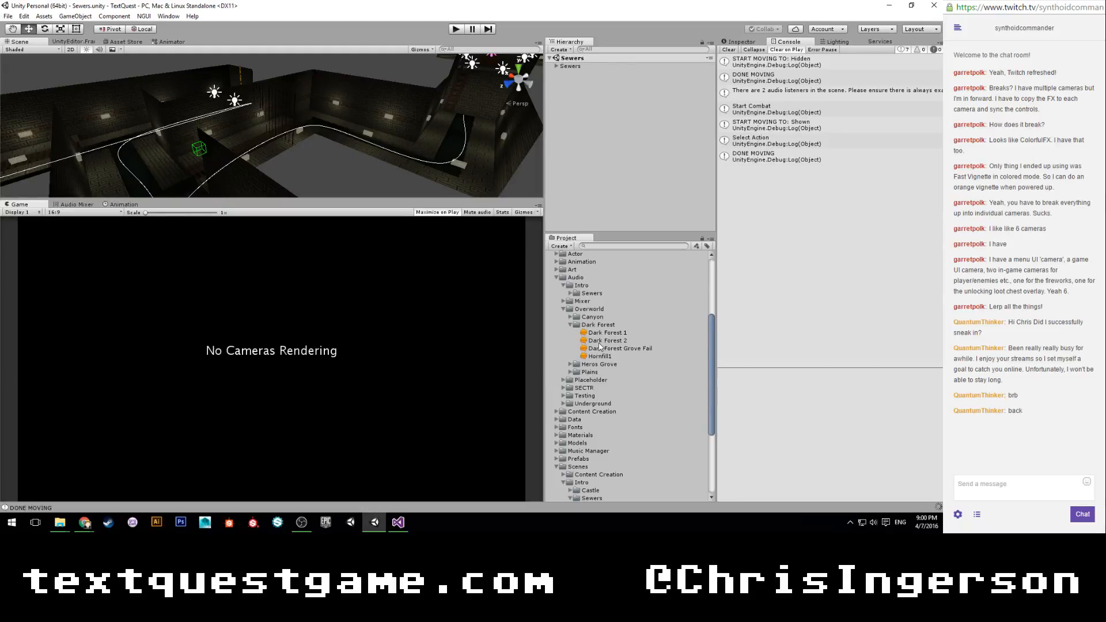
{"action": "left_click", "coordinate": [570, 365]}
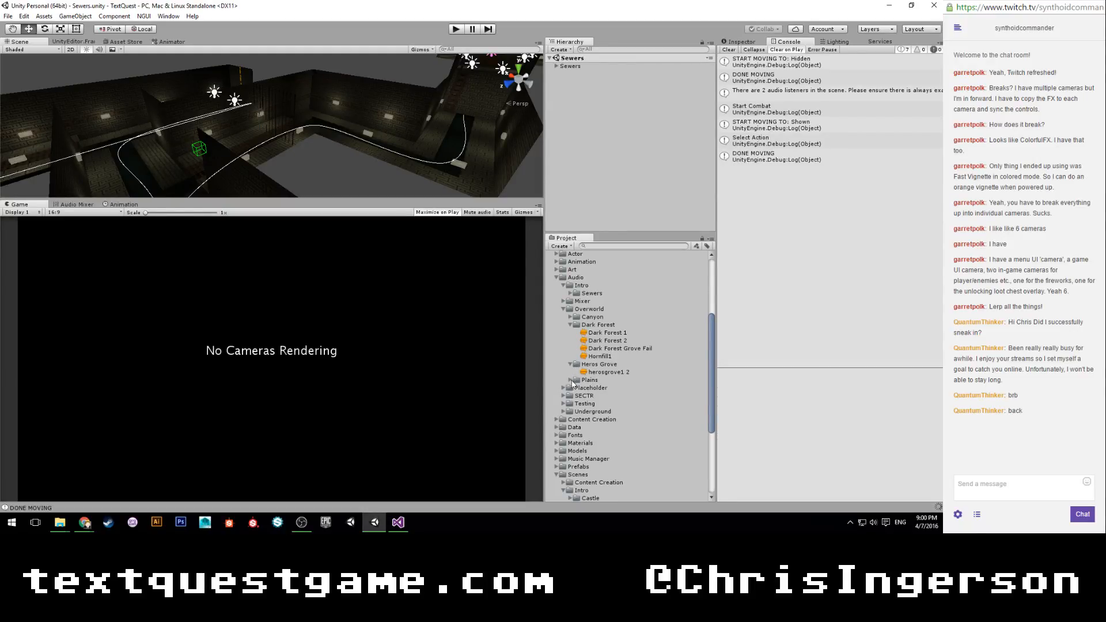
{"action": "left_click", "coordinate": [571, 381]}
{"action": "left_click", "coordinate": [571, 381]}
{"action": "left_click", "coordinate": [570, 365]}
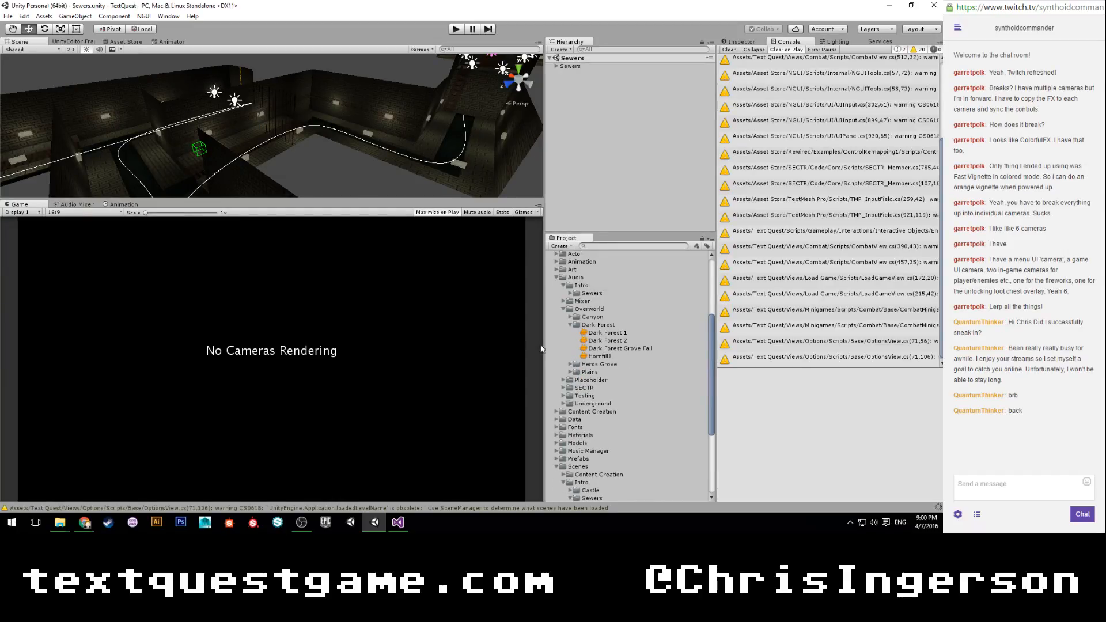
Play the Sewers scene and start combat with the troll by entering the command "hit".
{"action": "left_click", "coordinate": [456, 30]}
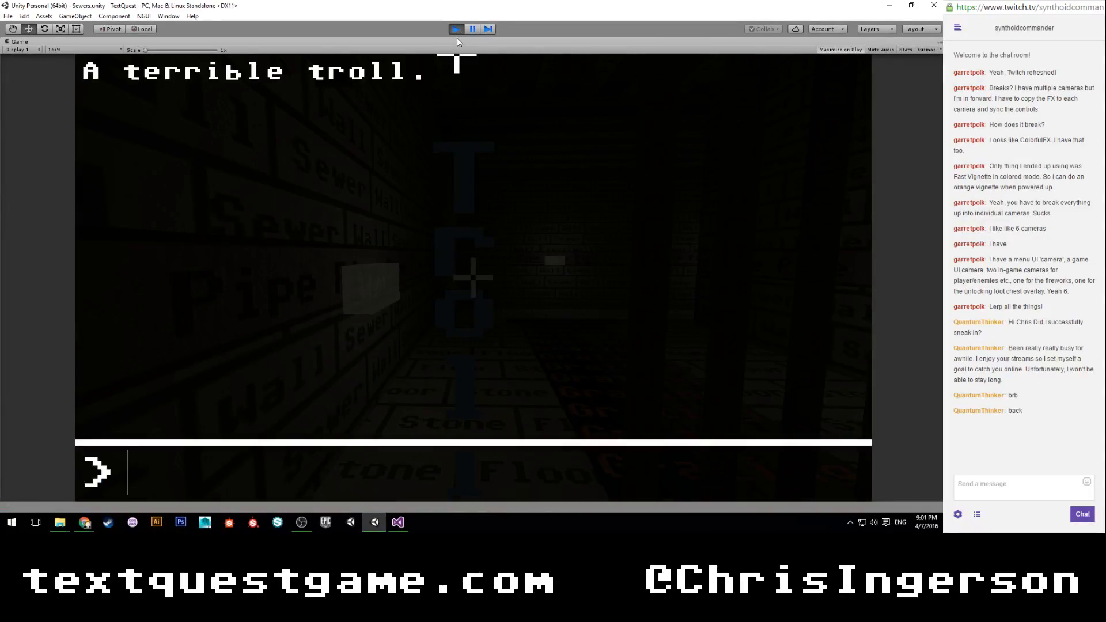
{"action": "type", "text": "hit"}
{"action": "key", "text": "Return"}
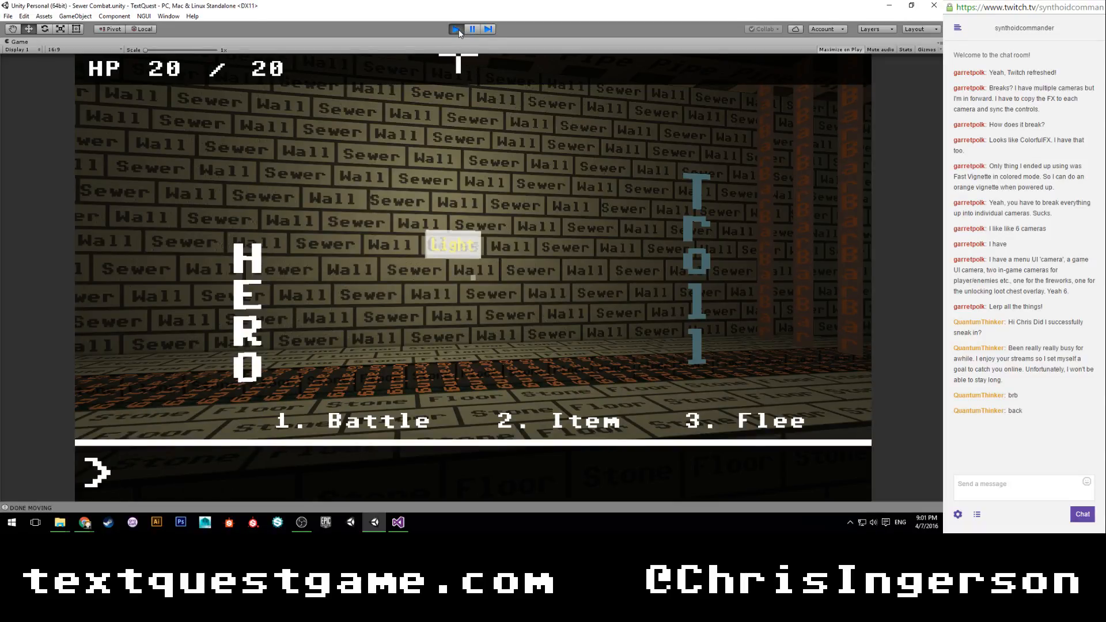
Choose "flee" in combat and complete the escape words Flee, Cower, Run and Escape to test fleeing from the troll.
{"action": "type", "text": "fle"}
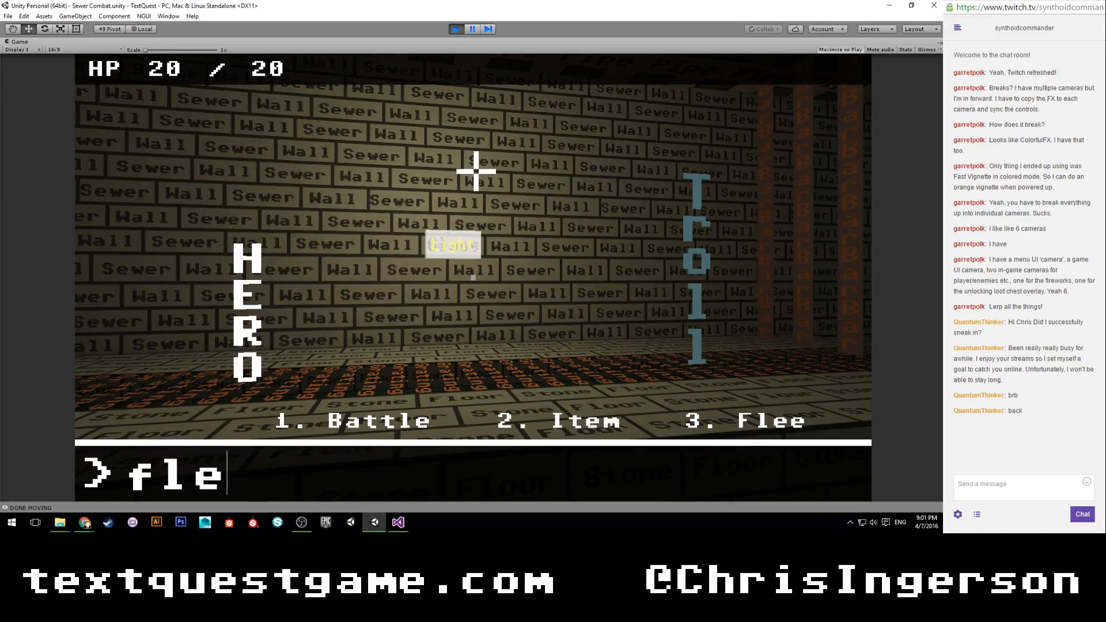
{"action": "type", "text": "e"}
{"action": "key", "text": "Return"}
{"action": "type", "text": "fleecowe"}
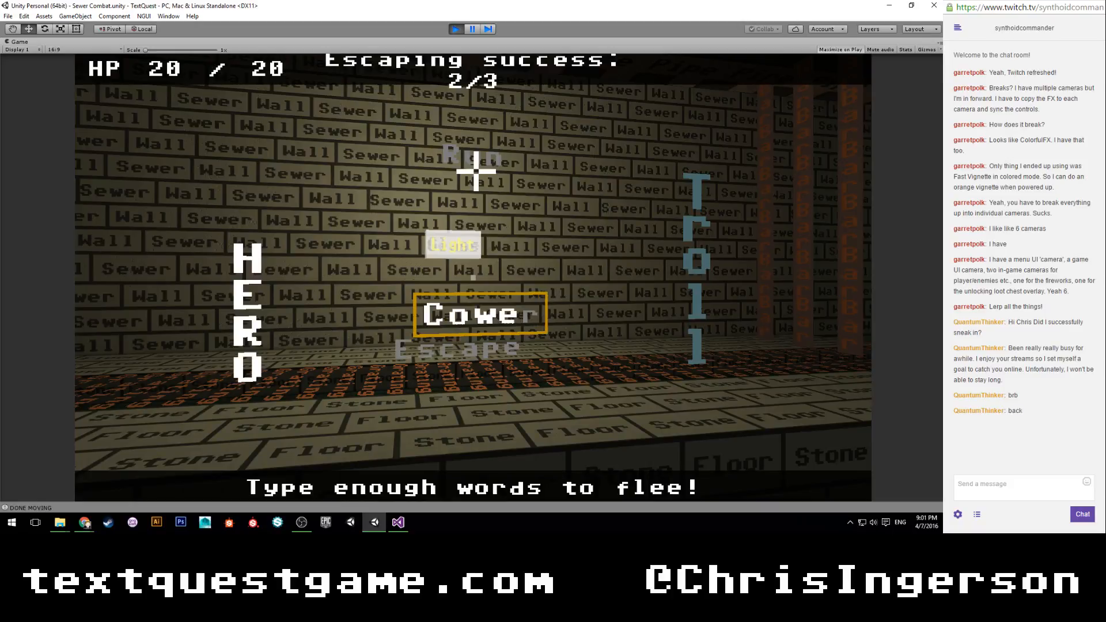
{"action": "type", "text": "rrunfleerunescapecoweresca"}
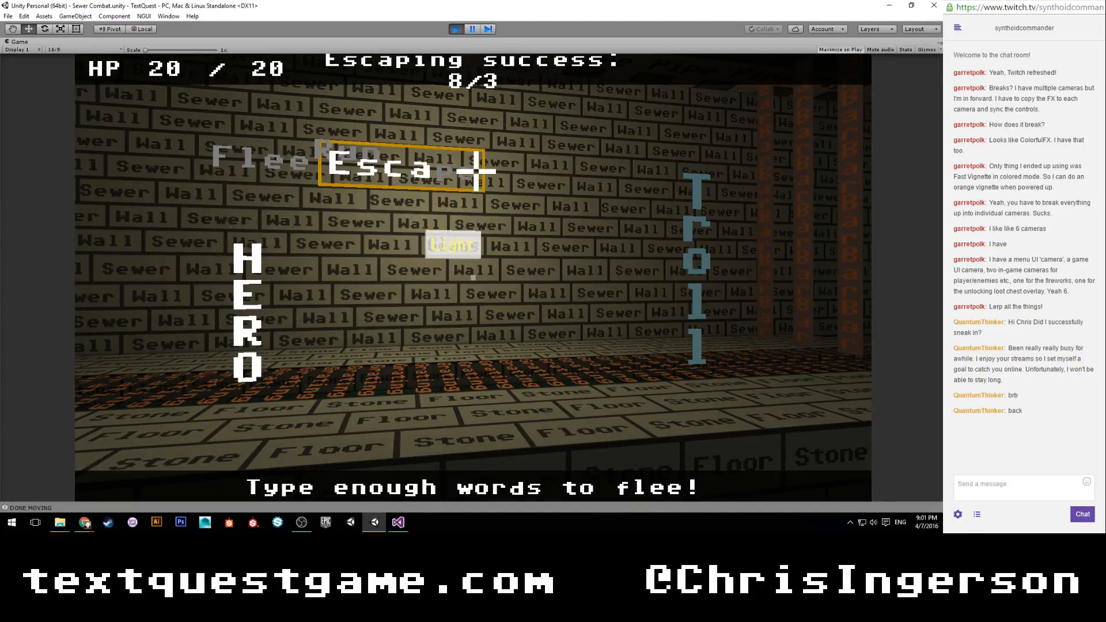
{"action": "type", "text": "perunflee"}
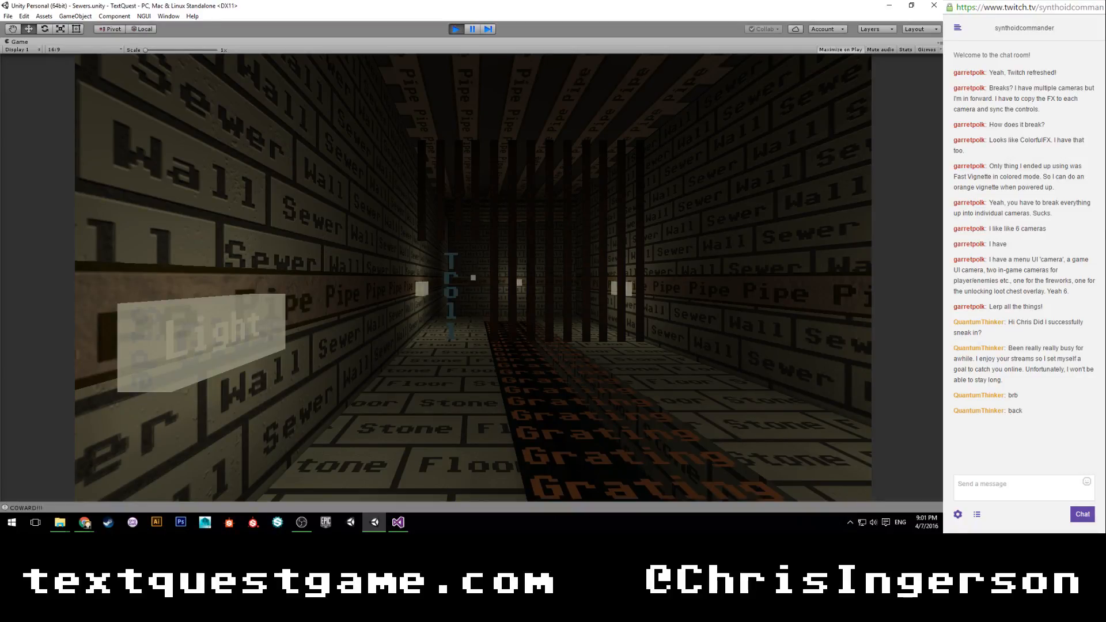
Walk the hero toward the troll in the sewers, then stop play mode.
{"action": "key", "text": "w"}
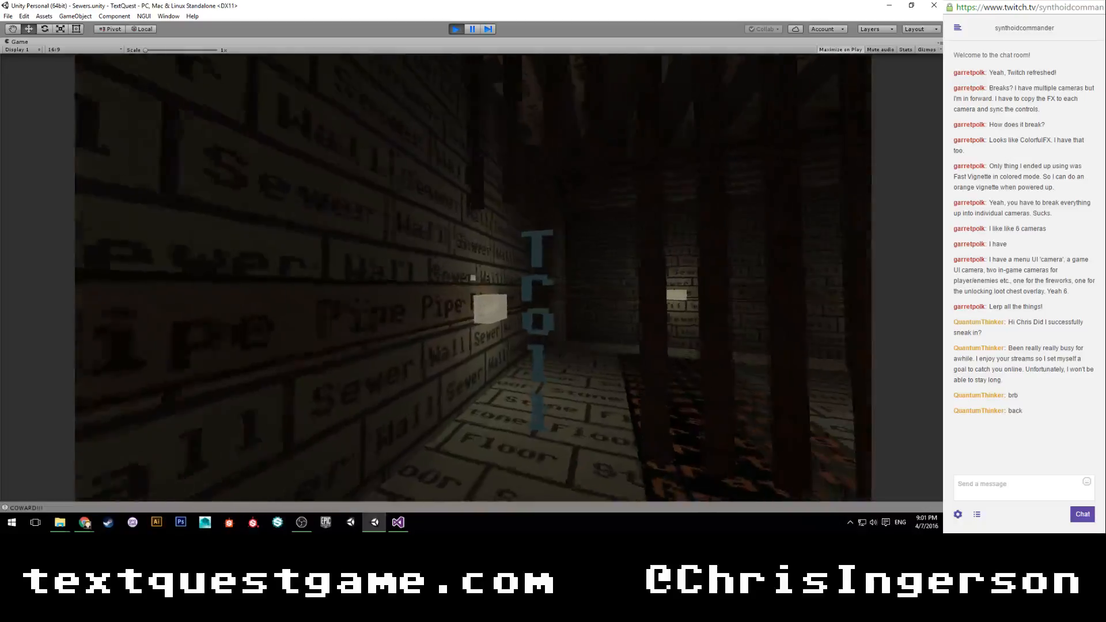
{"action": "key", "text": "w"}
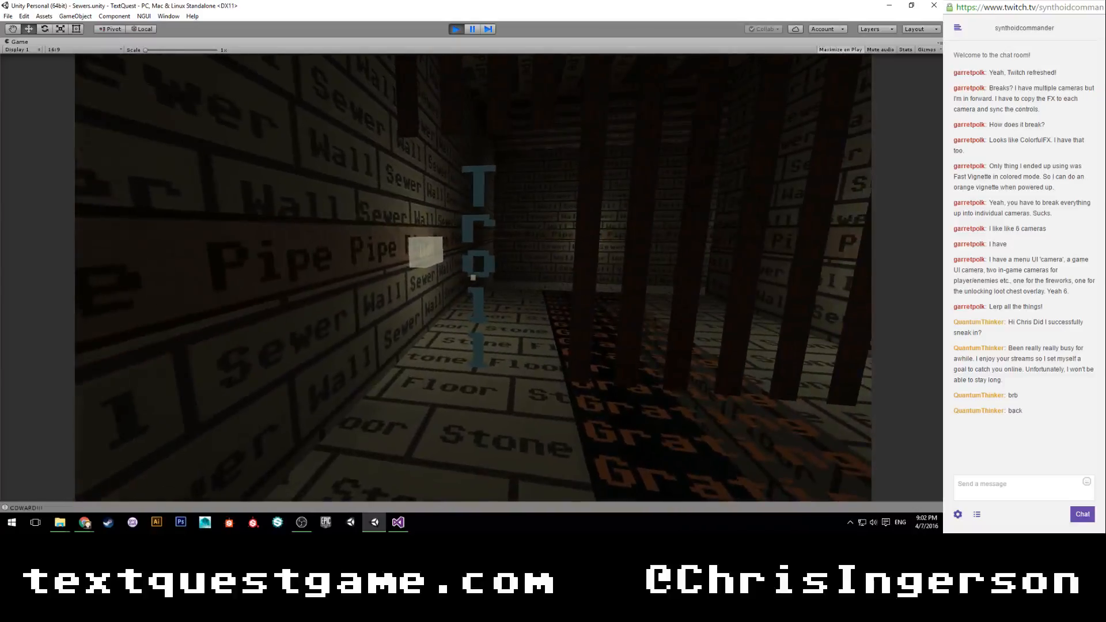
{"action": "key", "text": "w"}
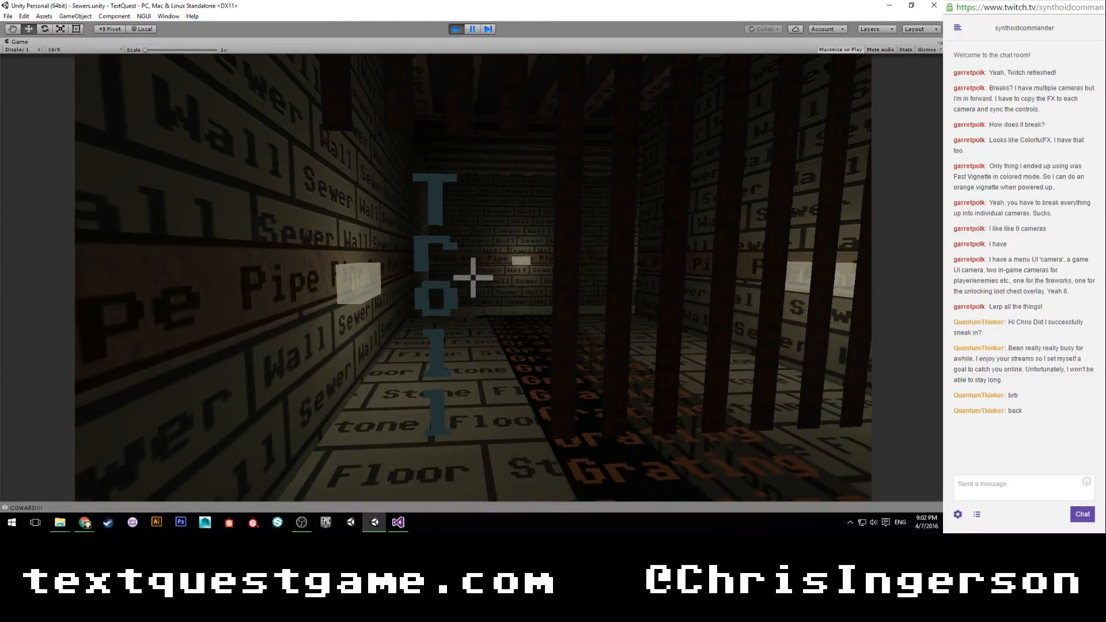
{"action": "key", "text": "ctrl+p"}
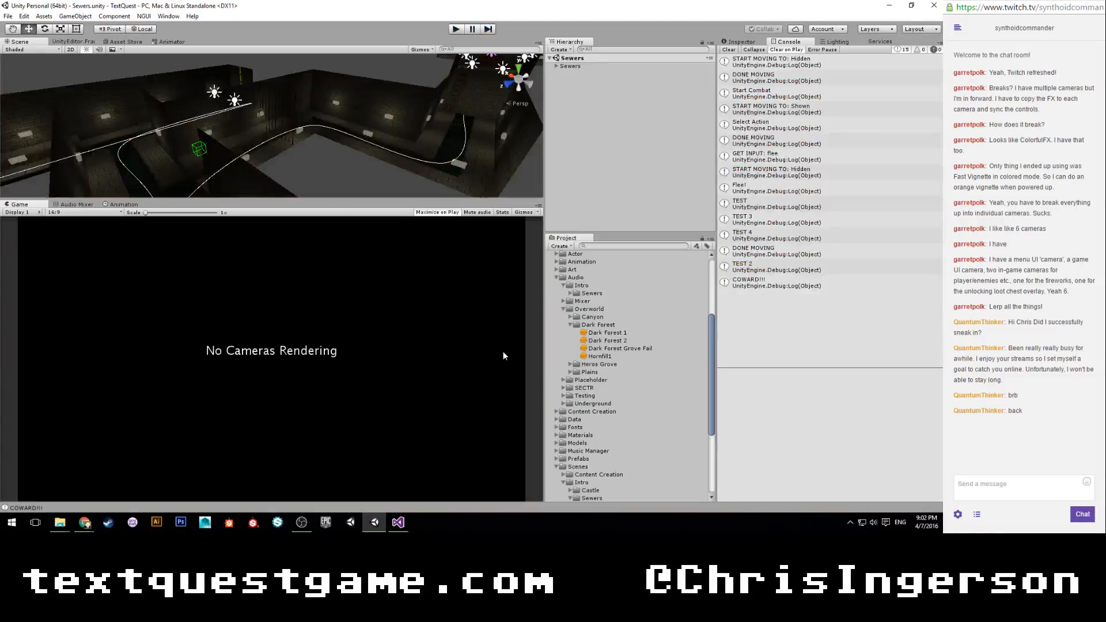
Switch to Visual Studio and examine the transition coroutines in TextQuestSceneLoader alongside the music handling of OnLevelLoaded in TextQuestMusicManager.
{"action": "left_click", "coordinate": [398, 522]}
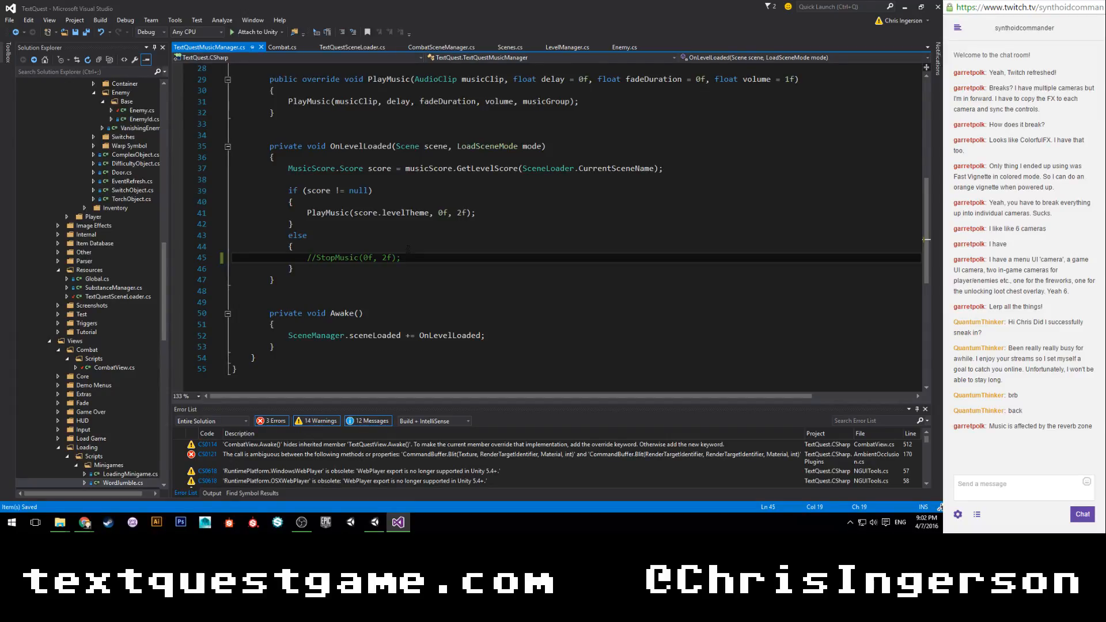
{"action": "scroll", "coordinate": [407, 249], "scroll_direction": "up", "scroll_amount": 2}
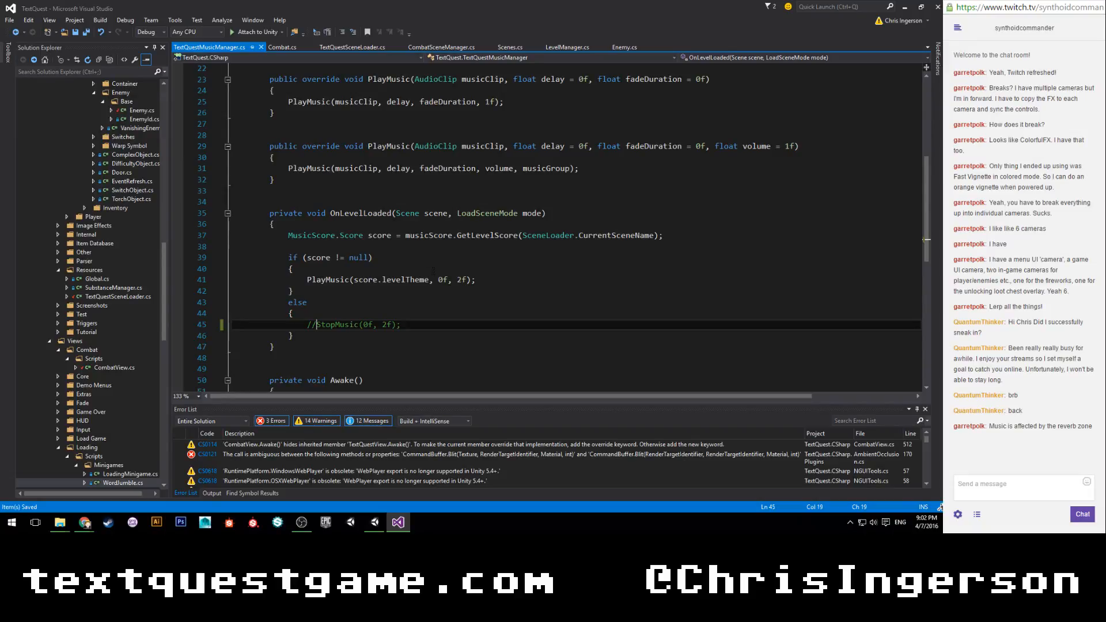
{"action": "scroll", "coordinate": [436, 269], "scroll_direction": "up", "scroll_amount": 2}
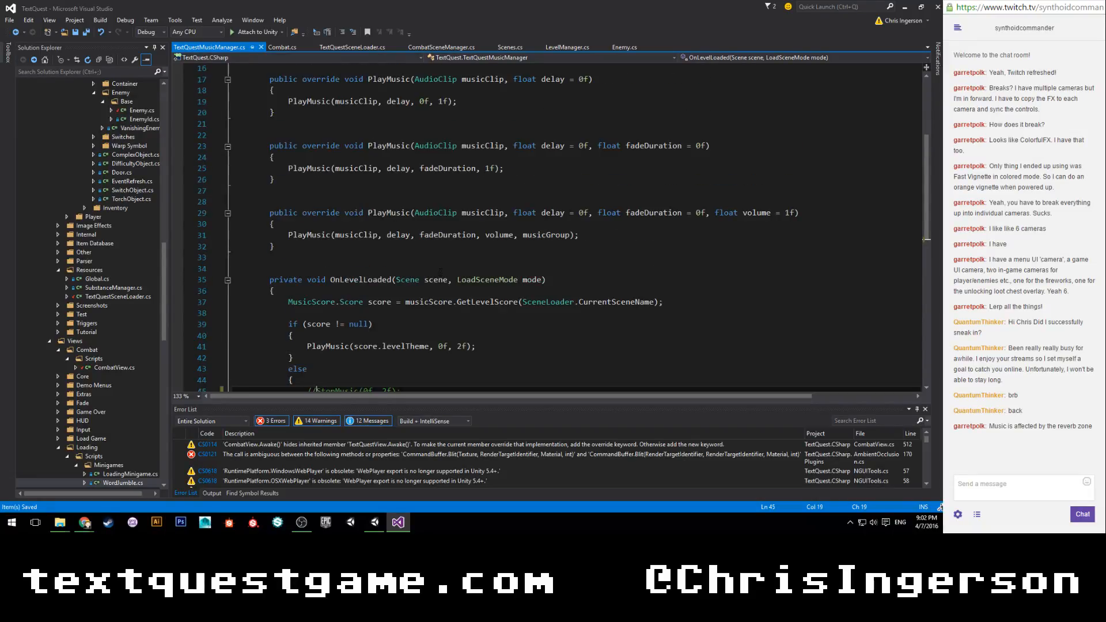
{"action": "left_click", "coordinate": [360, 46]}
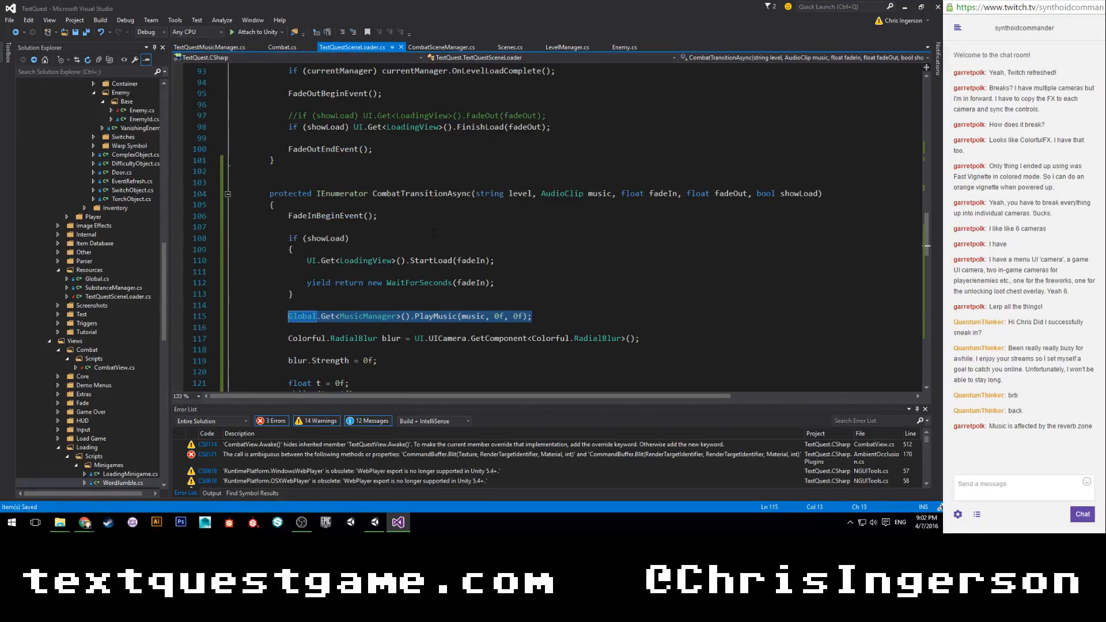
{"action": "scroll", "coordinate": [434, 232], "scroll_direction": "up", "scroll_amount": 6}
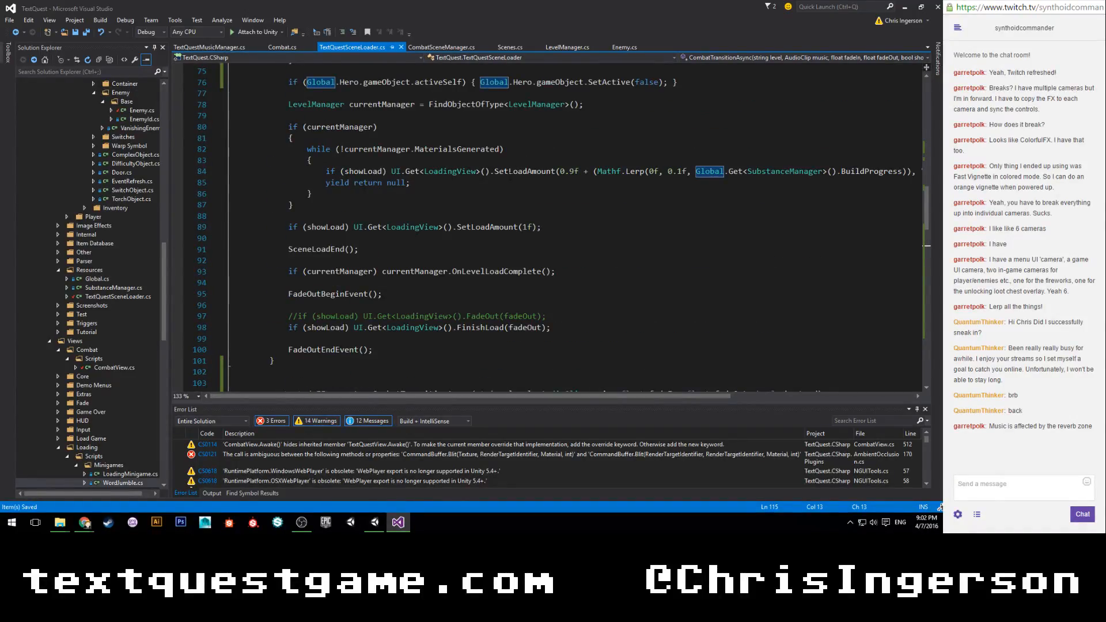
{"action": "scroll", "coordinate": [434, 232], "scroll_direction": "up", "scroll_amount": 4}
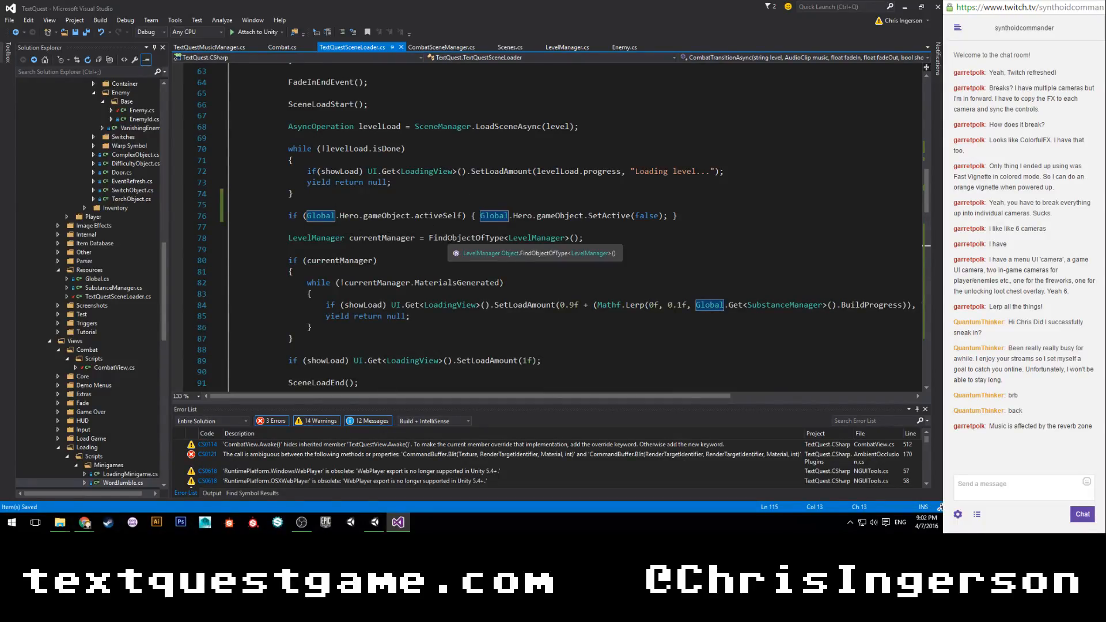
{"action": "scroll", "coordinate": [450, 236], "scroll_direction": "up", "scroll_amount": 5}
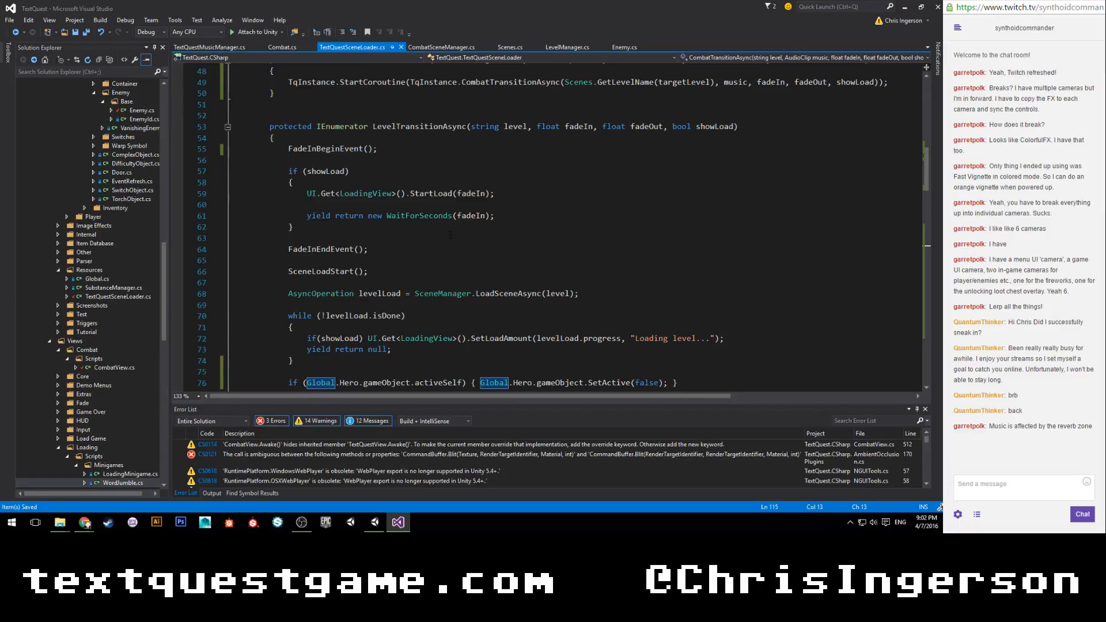
{"action": "scroll", "coordinate": [448, 235], "scroll_direction": "down", "scroll_amount": 1}
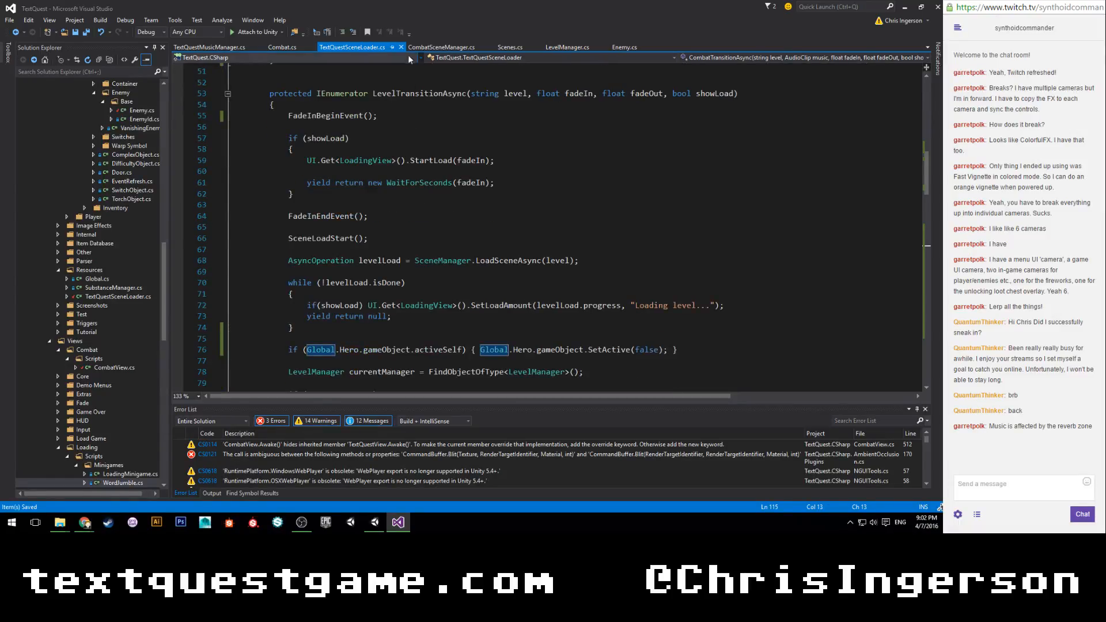
{"action": "left_click", "coordinate": [242, 48]}
{"action": "scroll", "coordinate": [547, 231], "scroll_direction": "down", "scroll_amount": 3}
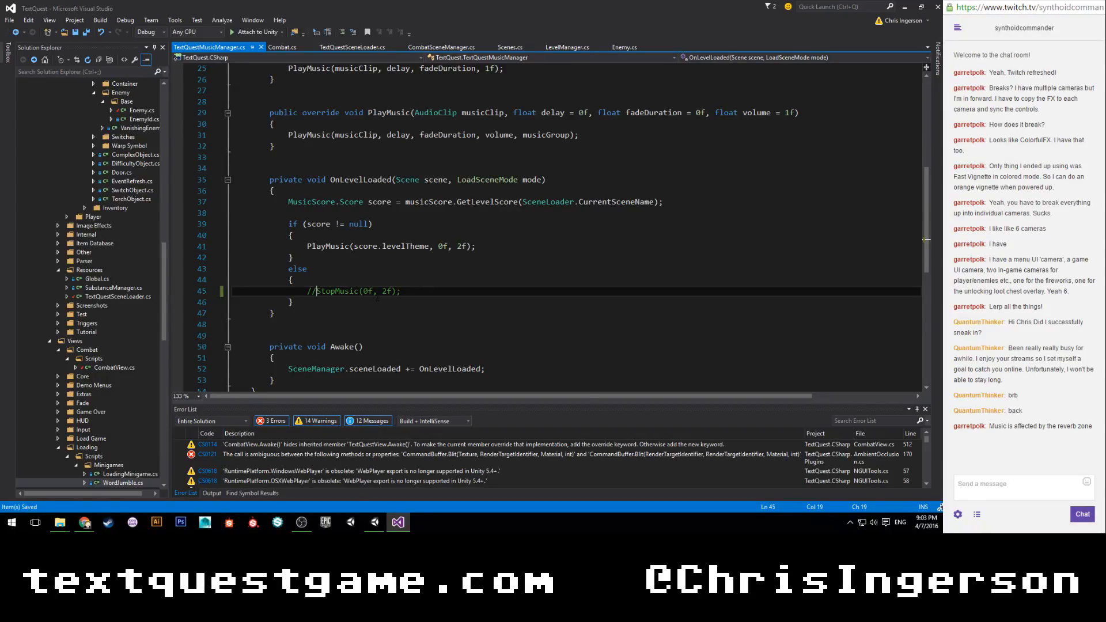
In Combat.cs, set the StopMusic fade duration to 1f in both EndCombat and FleeCombat, and save the script.
{"action": "left_click", "coordinate": [285, 46]}
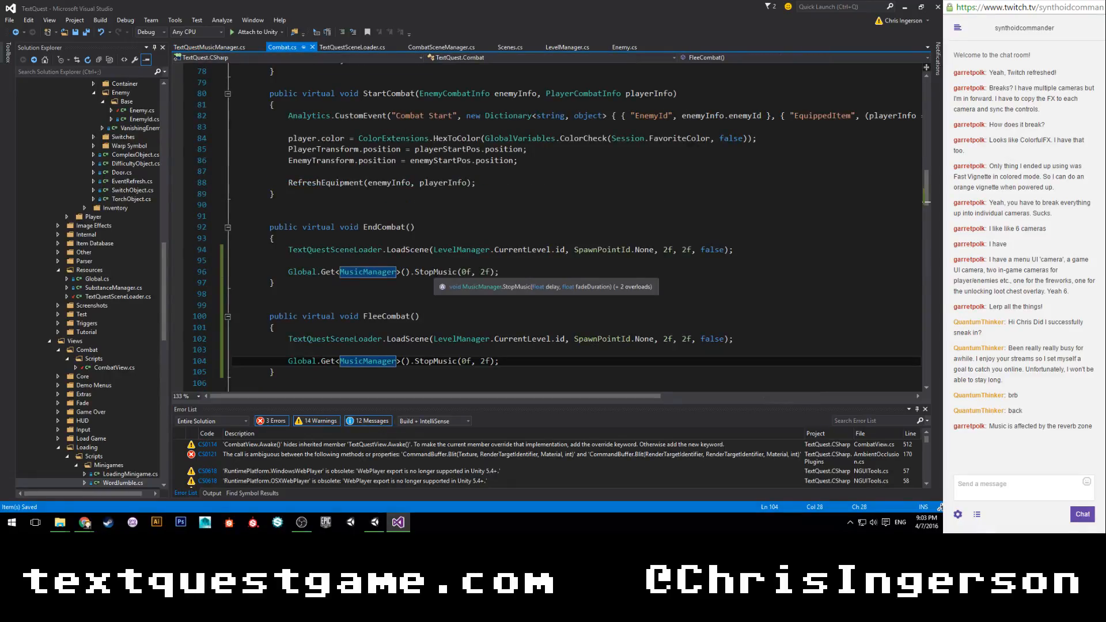
{"action": "left_click", "coordinate": [480, 272]}
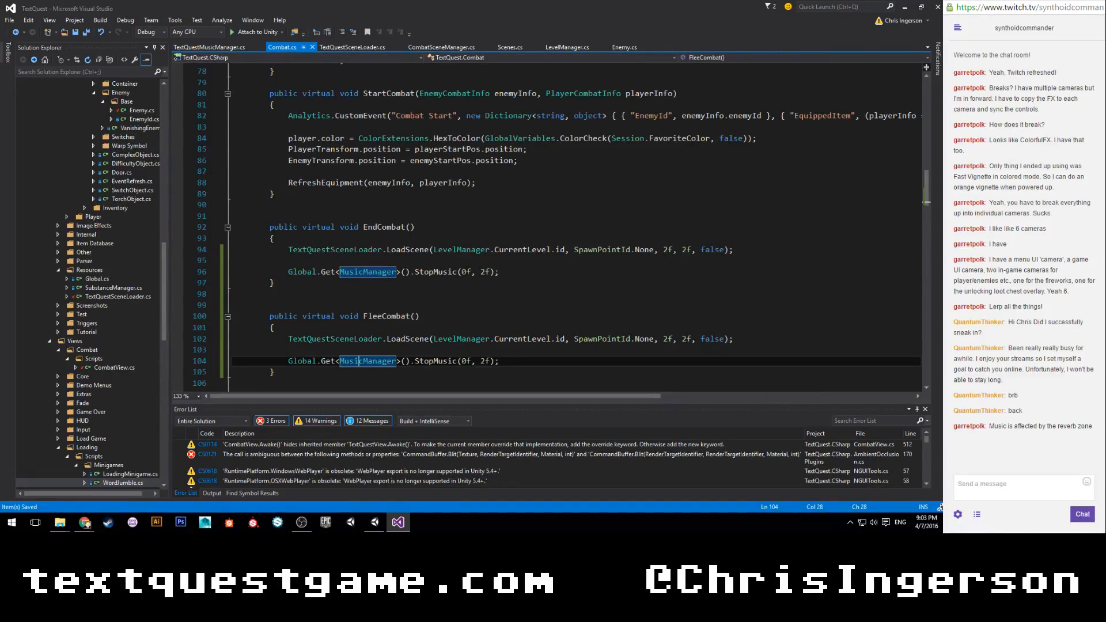
{"action": "key", "text": "Delete"}
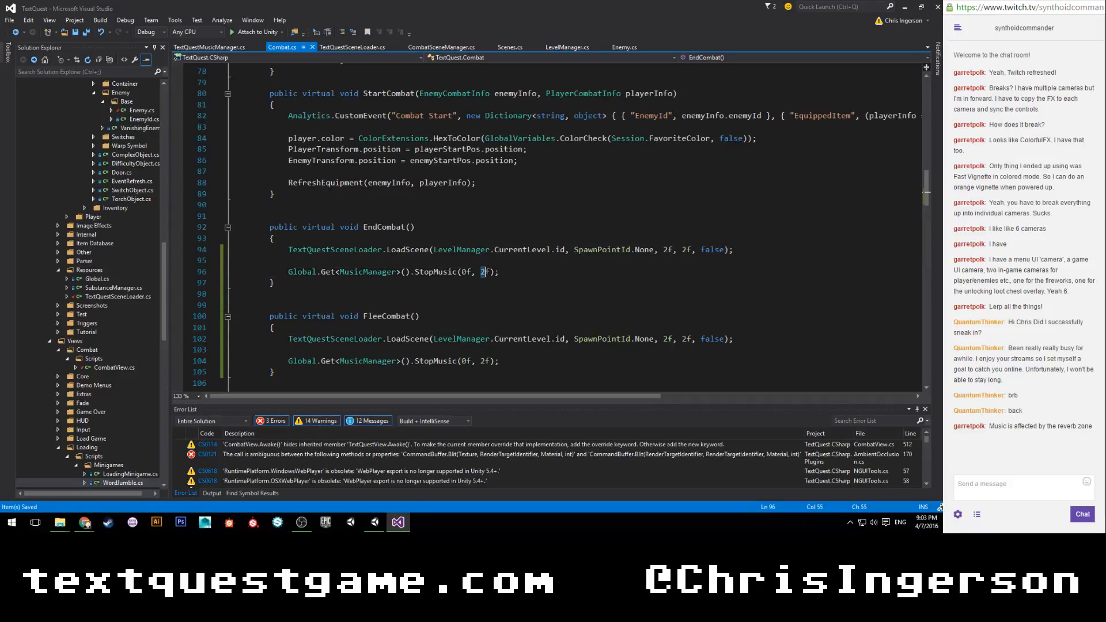
{"action": "type", "text": "1"}
{"action": "left_click", "coordinate": [485, 361]}
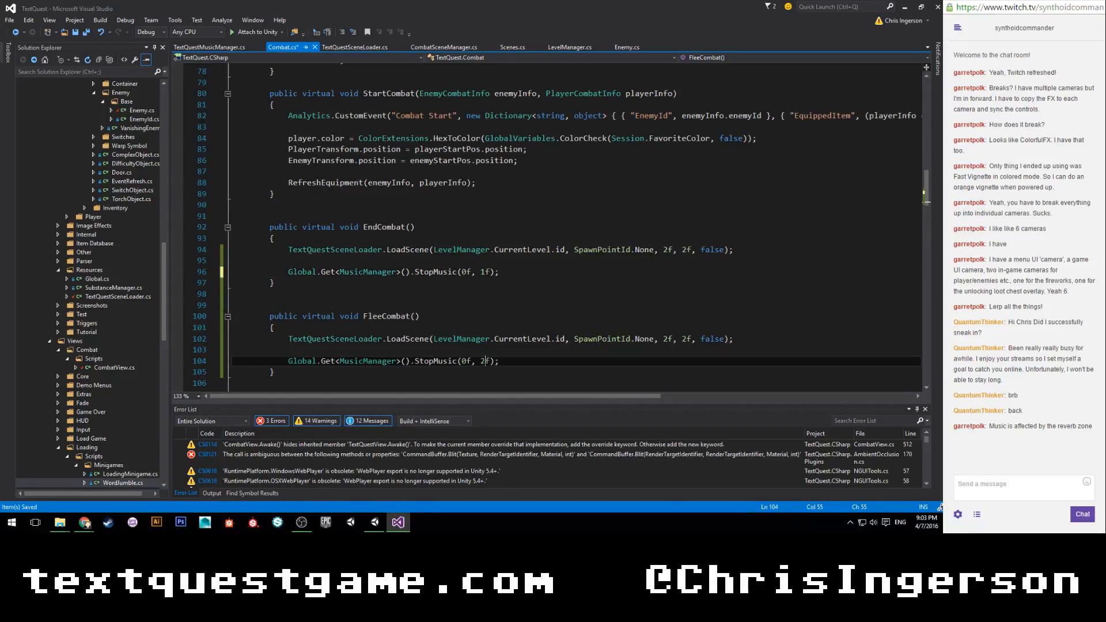
{"action": "key", "text": "shift+Left"}
{"action": "type", "text": "1"}
{"action": "left_click", "coordinate": [506, 273]}
{"action": "key", "text": "ctrl+s"}
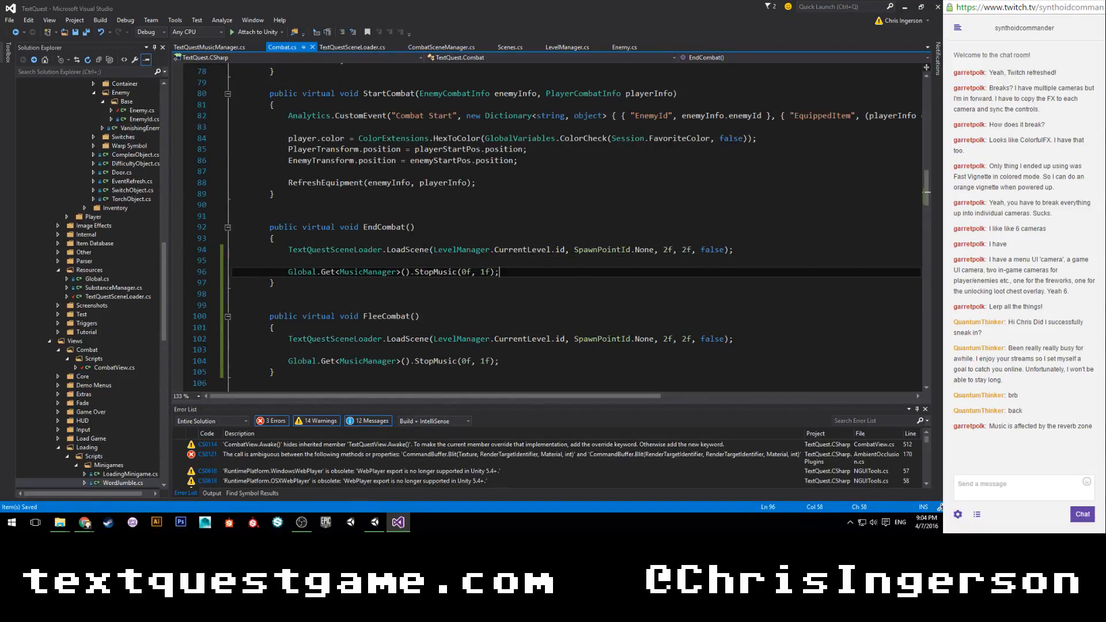
Search the solution for "loadingview", open LoadingView.cs and clear the search.
{"action": "left_click", "coordinate": [120, 71]}
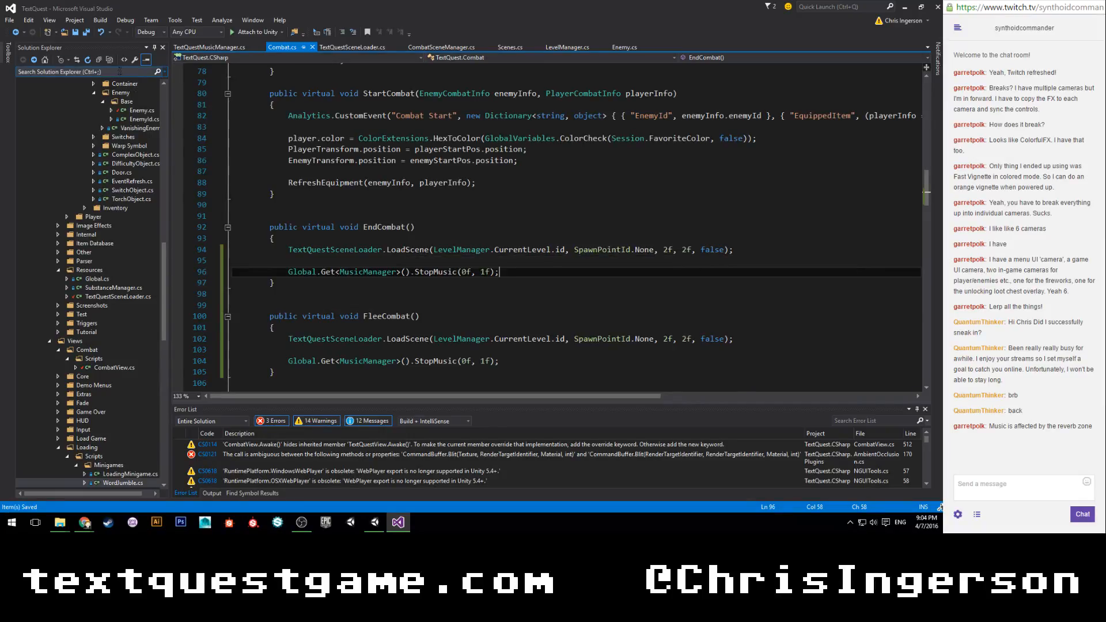
{"action": "type", "text": "load"}
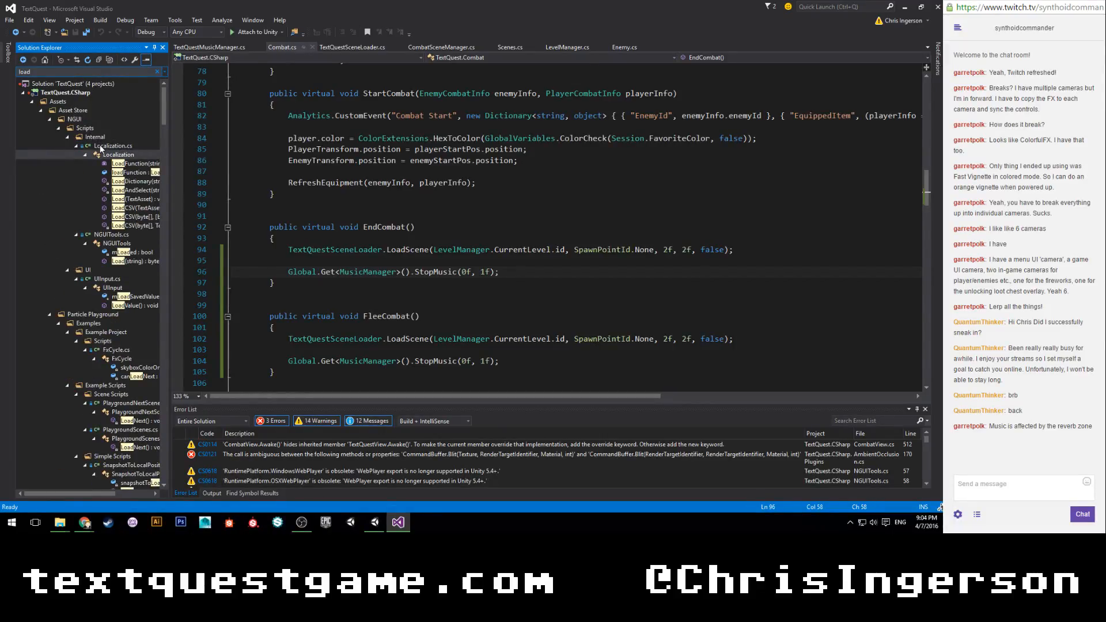
{"action": "type", "text": "w"}
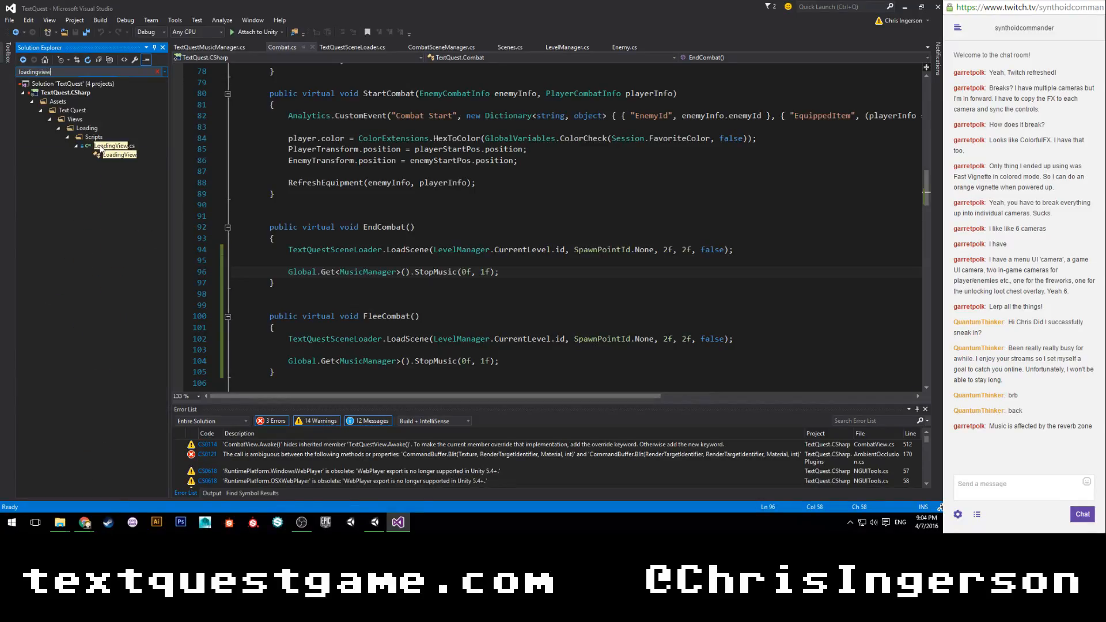
{"action": "double_click", "coordinate": [112, 146]}
{"action": "left_click", "coordinate": [156, 72]}
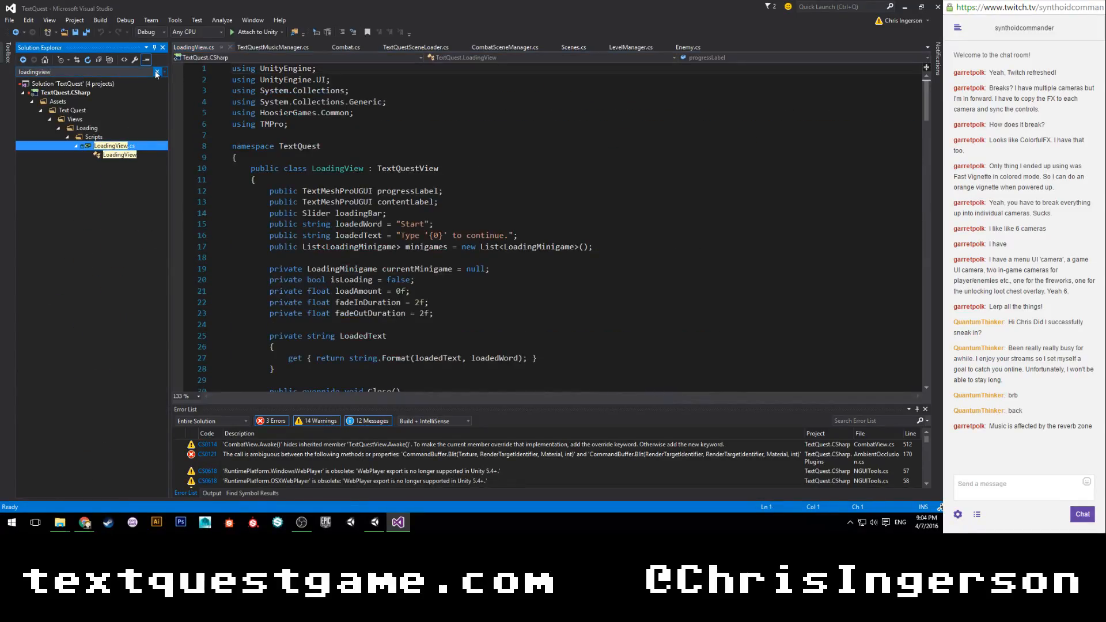
Examine the FadeIn, FadeOut, StartLoad and FinishLoad methods in LoadingView alongside LevelTransitionAsync in TextQuestSceneLoader.
{"action": "scroll", "coordinate": [405, 279], "scroll_direction": "down", "scroll_amount": 4}
{"action": "scroll", "coordinate": [410, 275], "scroll_direction": "up", "scroll_amount": 4}
{"action": "scroll", "coordinate": [436, 219], "scroll_direction": "down", "scroll_amount": 4}
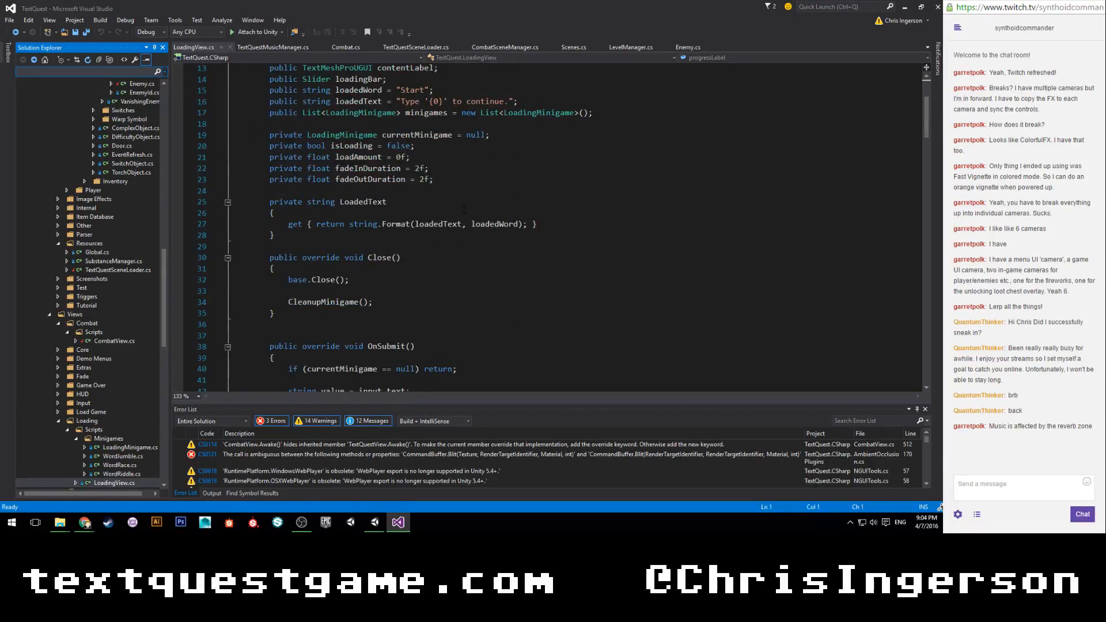
{"action": "scroll", "coordinate": [466, 211], "scroll_direction": "down", "scroll_amount": 16}
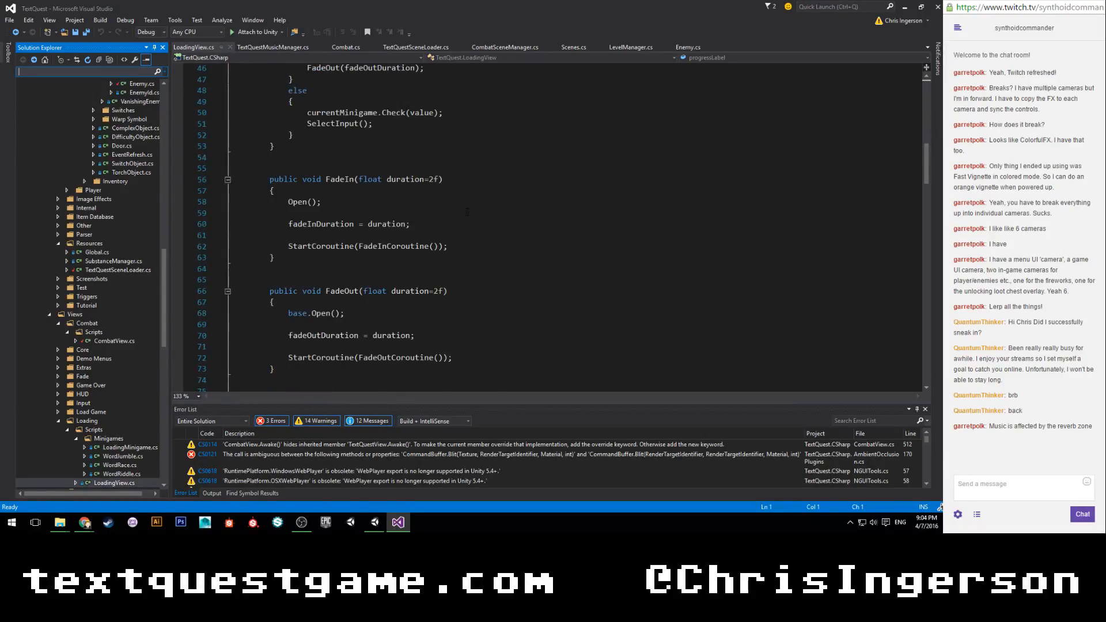
{"action": "scroll", "coordinate": [471, 215], "scroll_direction": "down", "scroll_amount": 2}
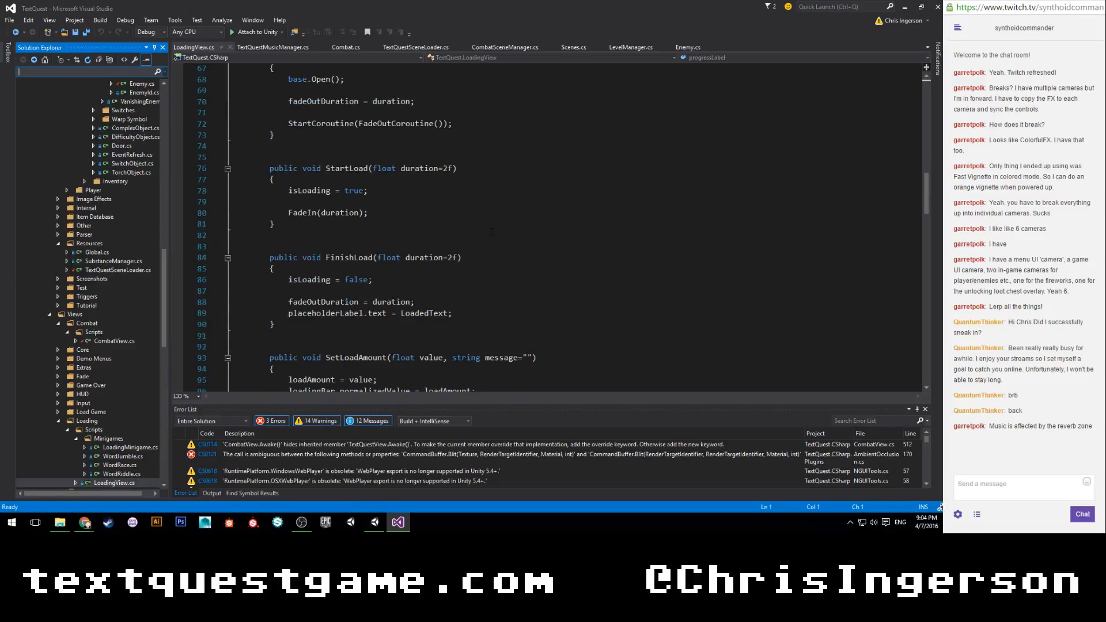
{"action": "scroll", "coordinate": [487, 226], "scroll_direction": "up", "scroll_amount": 5}
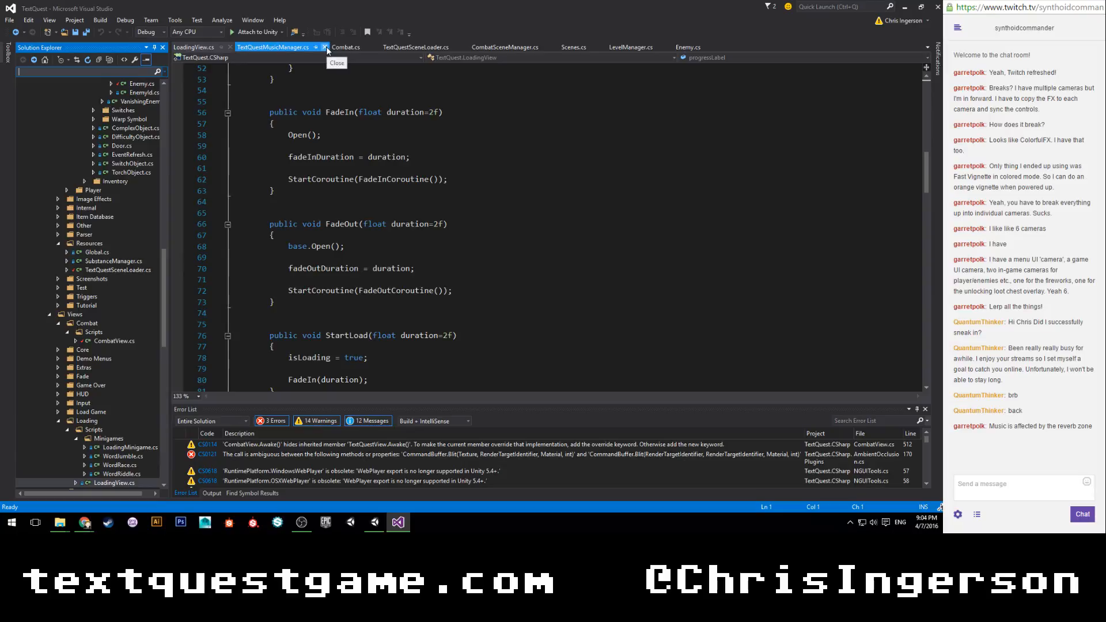
{"action": "left_click", "coordinate": [426, 47]}
{"action": "scroll", "coordinate": [446, 192], "scroll_direction": "up", "scroll_amount": 2}
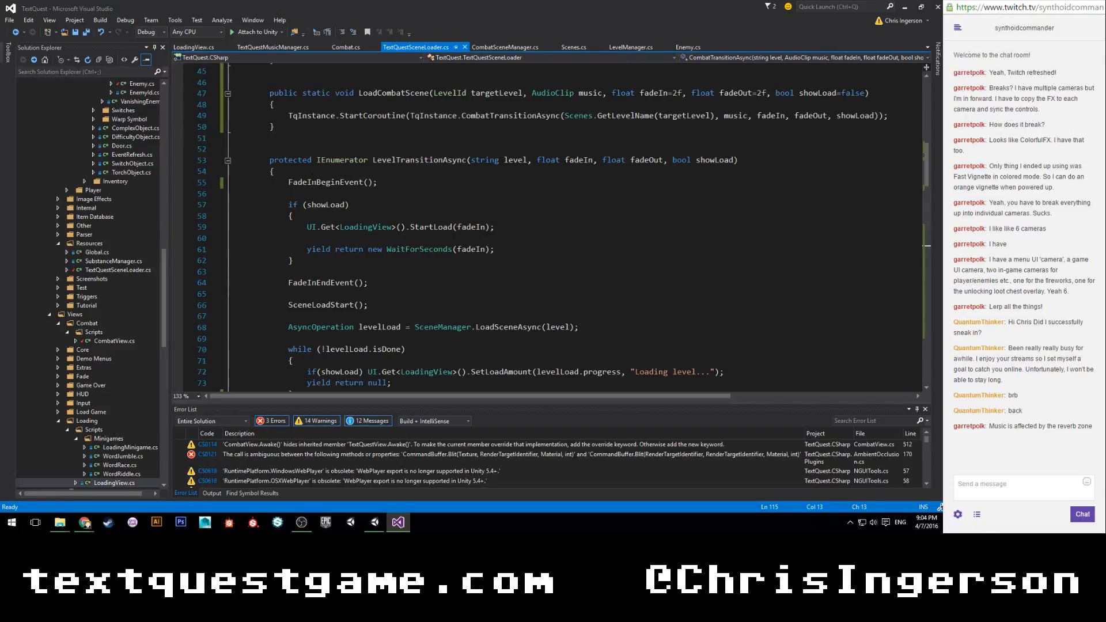
{"action": "left_click", "coordinate": [208, 50]}
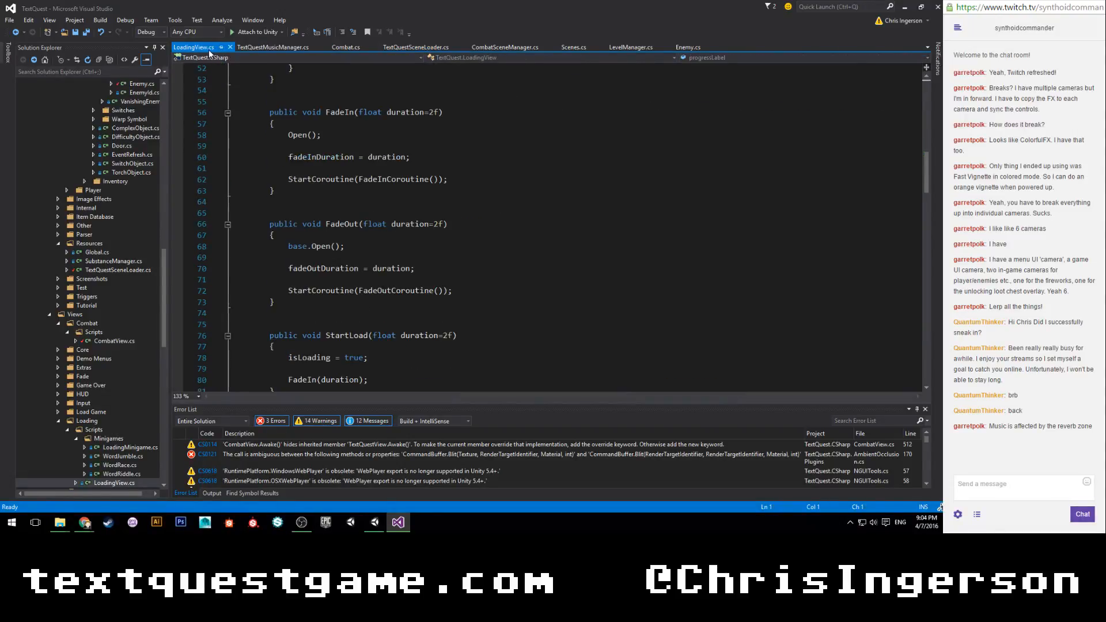
In TextQuestSceneLoader's LevelTransitionAsync, add an empty else block after the first if (showLoad) block.
{"action": "left_click", "coordinate": [413, 46]}
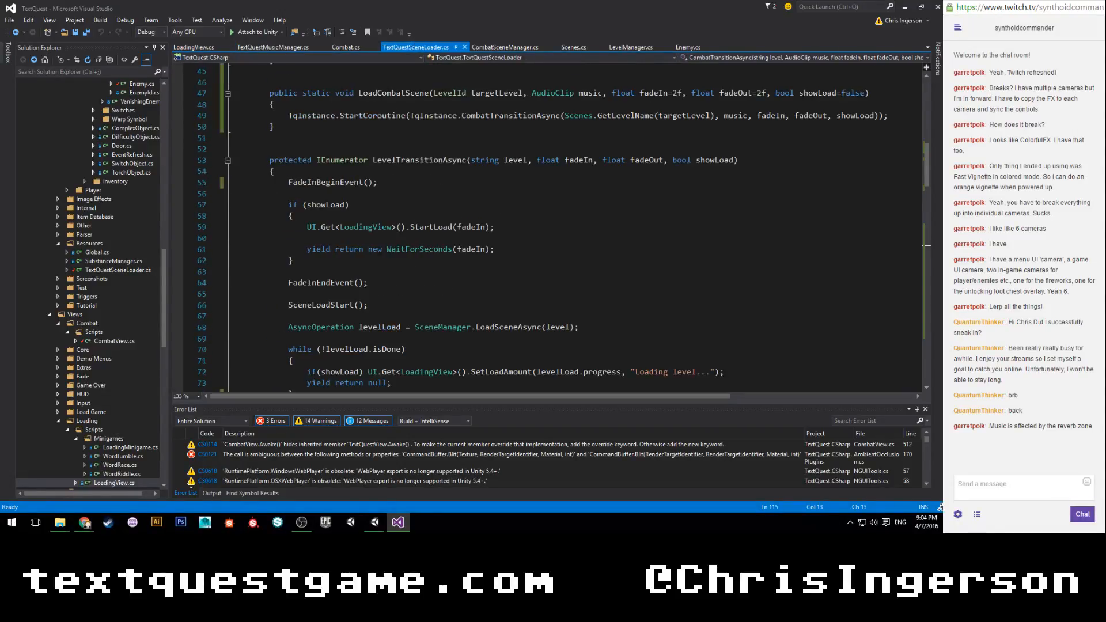
{"action": "left_click", "coordinate": [346, 260]}
{"action": "key", "text": "Return"}
{"action": "type", "text": "else"}
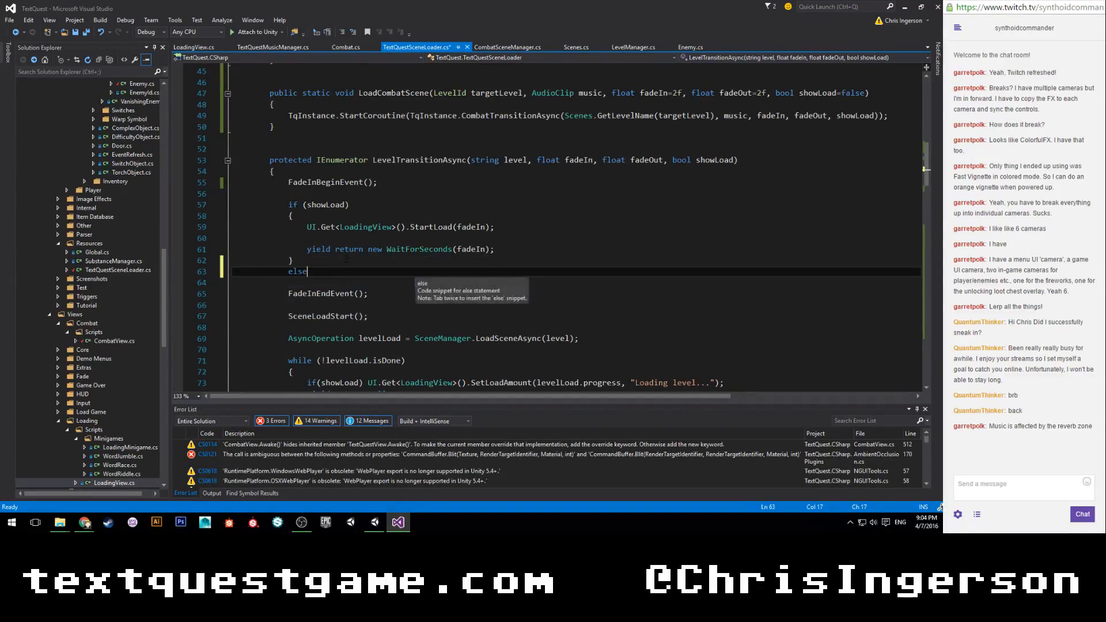
{"action": "key", "text": "Return"}
{"action": "type", "text": "{"}
{"action": "key", "text": "Return"}
{"action": "scroll", "coordinate": [925, 171], "scroll_direction": "down", "scroll_amount": 1}
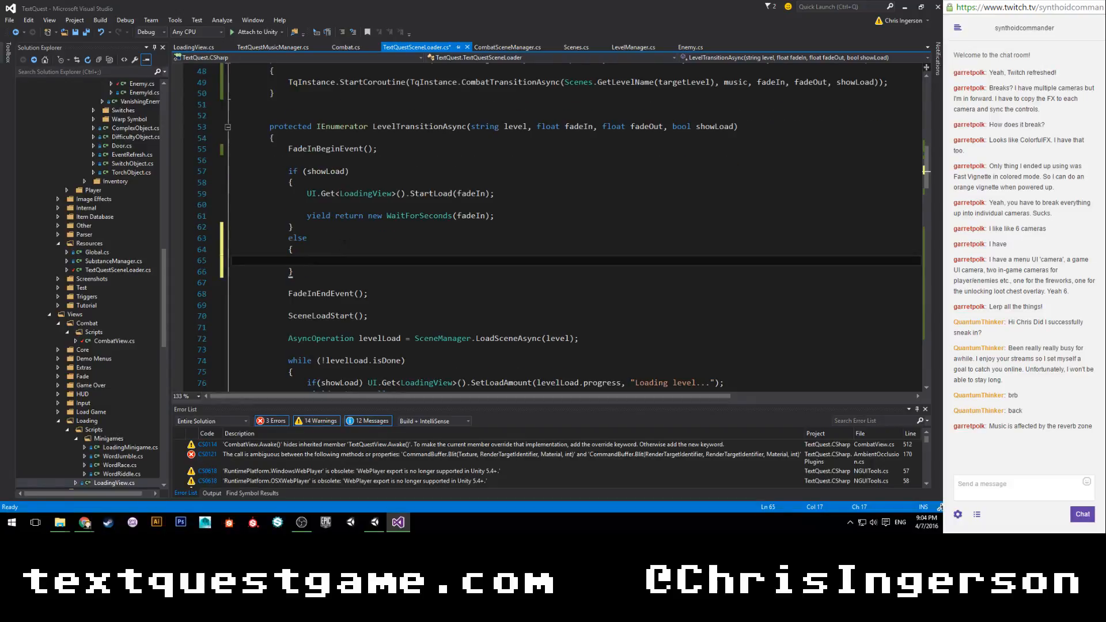
Inside the else block, add the call UI.Get<LoadingView>().FadeIn(fadeIn);.
{"action": "type", "text": "UI.Get"}
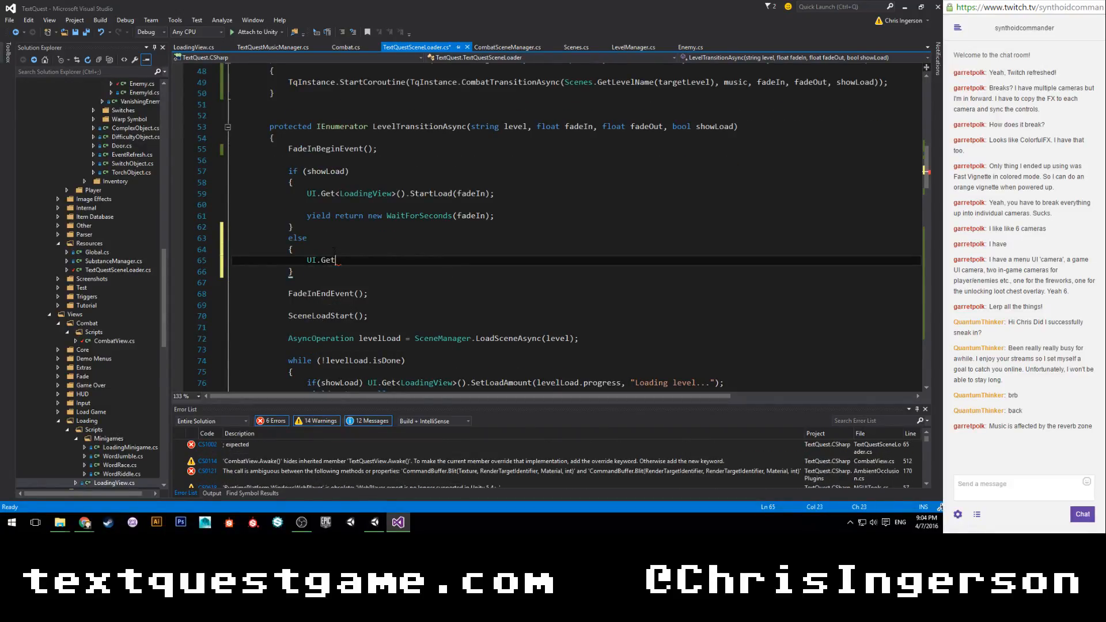
{"action": "type", "text": "<"}
{"action": "type", "text": "LoadingView>"}
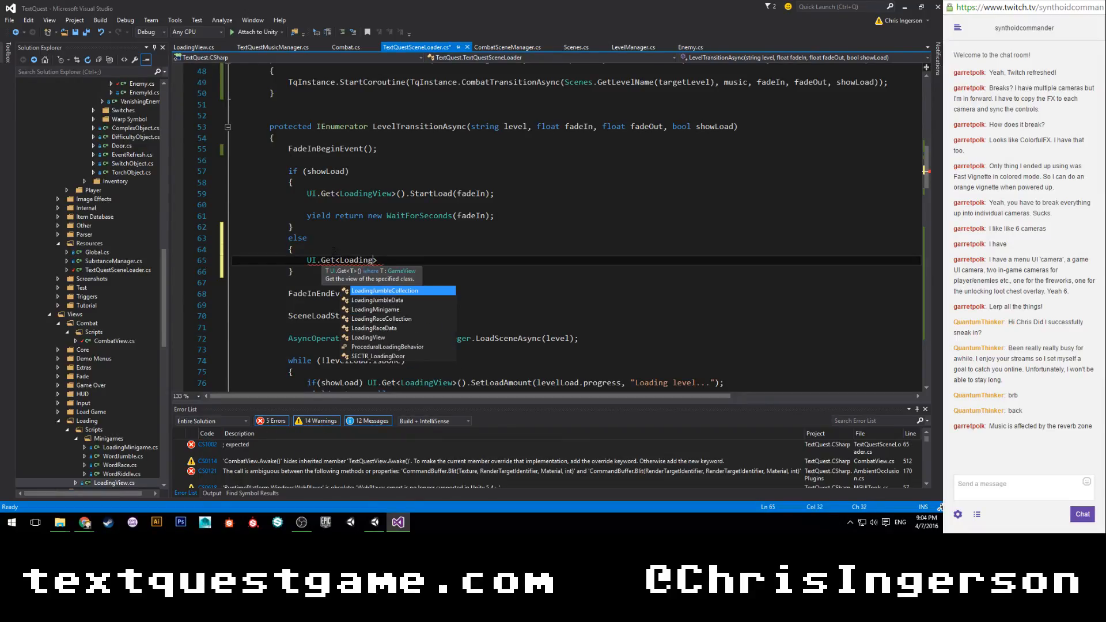
{"action": "type", "text": "().fadein"}
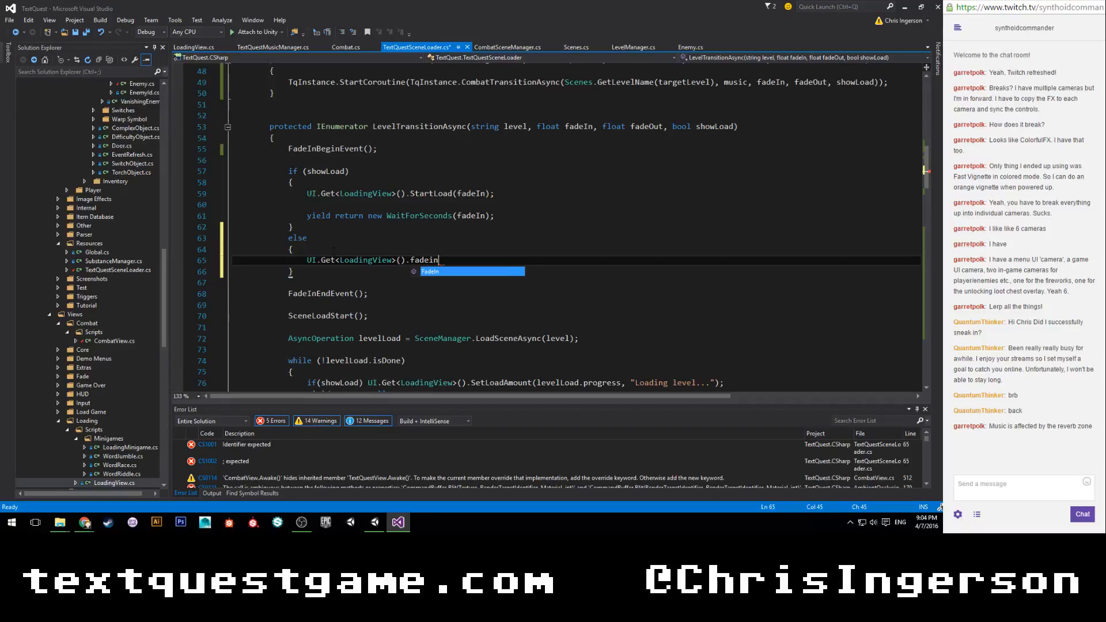
{"action": "key", "text": "Tab"}
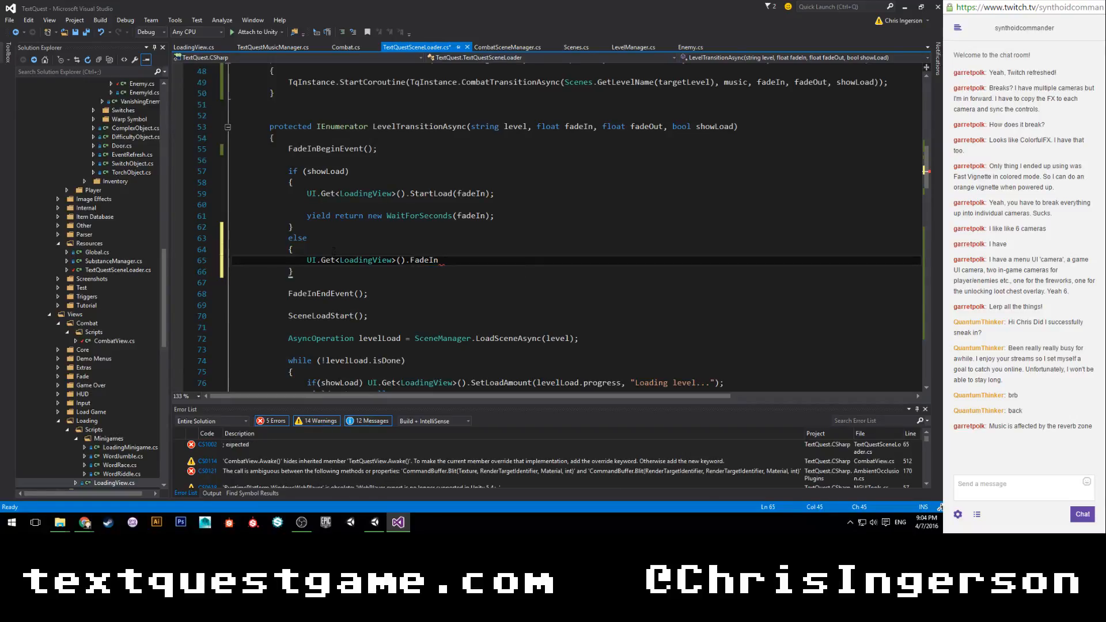
{"action": "type", "text": "()"}
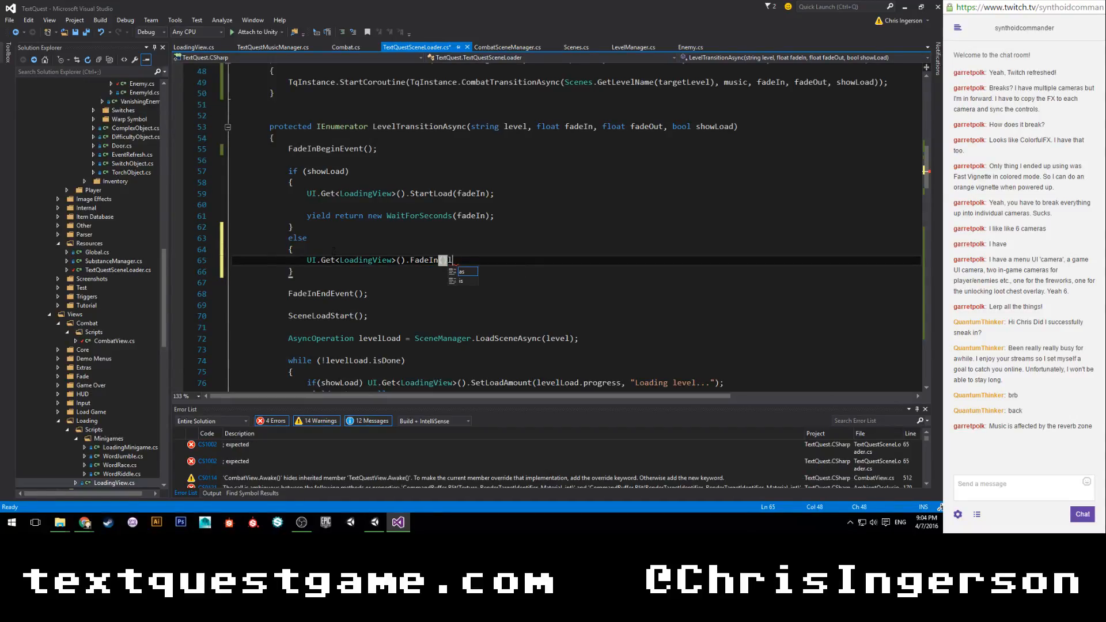
{"action": "type", "text": ";"}
{"action": "key", "text": "Left"}
{"action": "key", "text": "Left"}
{"action": "type", "text": "fadein"}
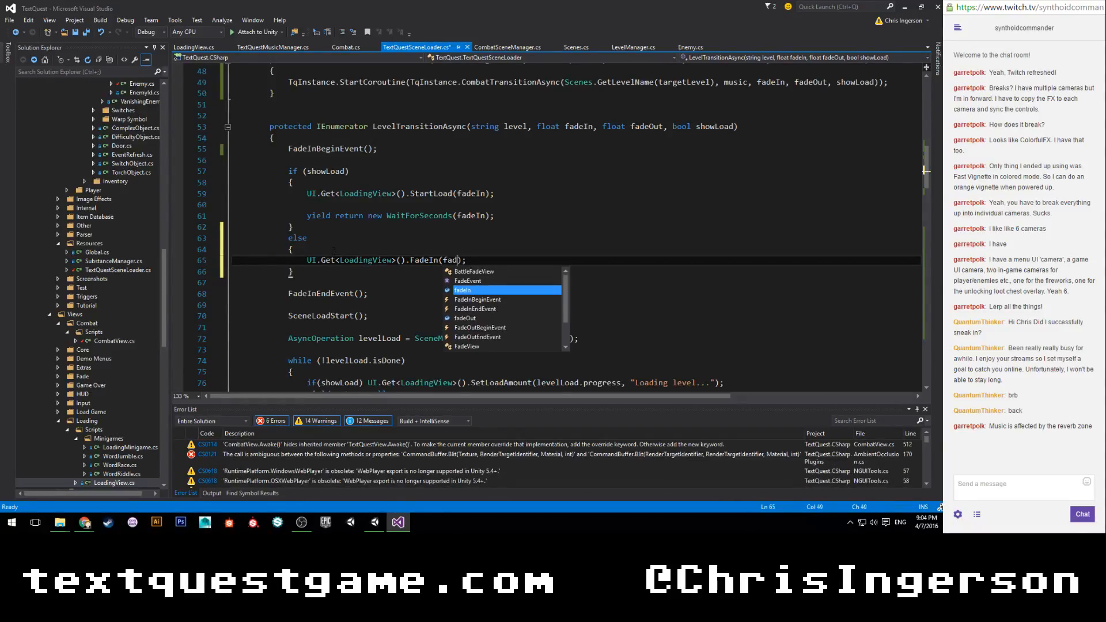
{"action": "key", "text": "Tab"}
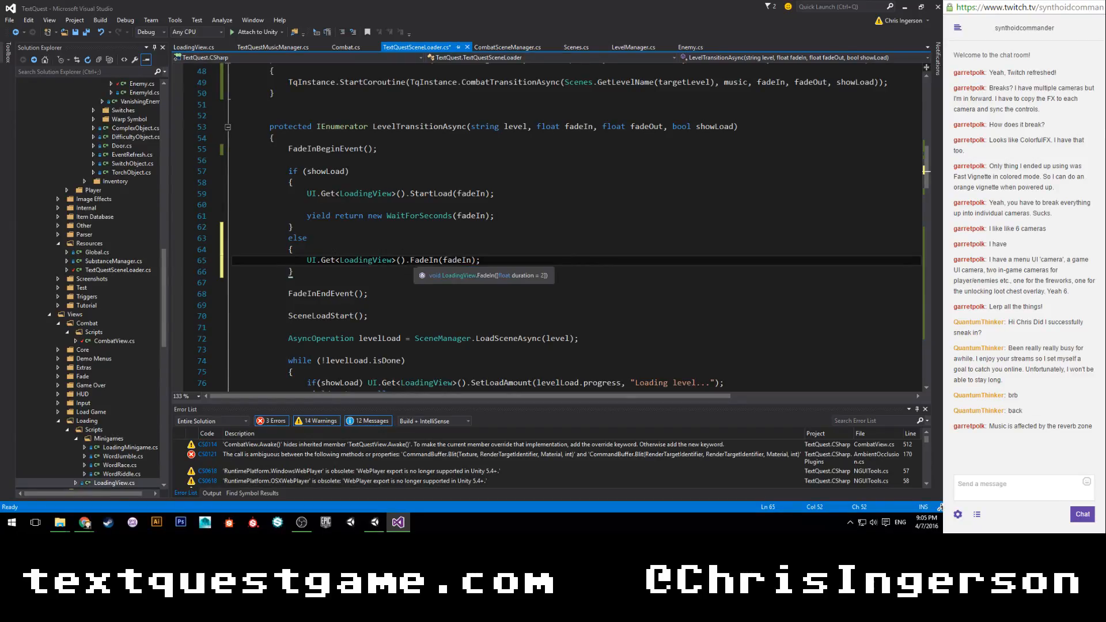
{"action": "key", "text": "End"}
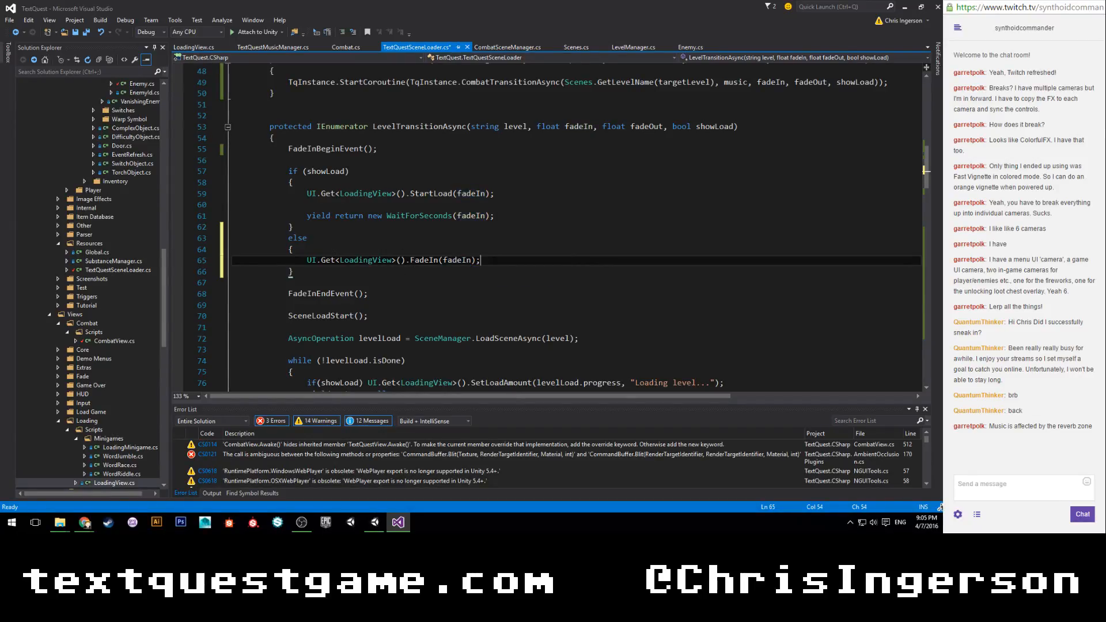
Copy the line yield return new WaitForSeconds(fadeIn); below the FadeIn call in the else block, and save the script.
{"action": "left_click_drag", "start_coordinate": [494, 216], "coordinate": [307, 216]}
{"action": "key", "text": "ctrl+c"}
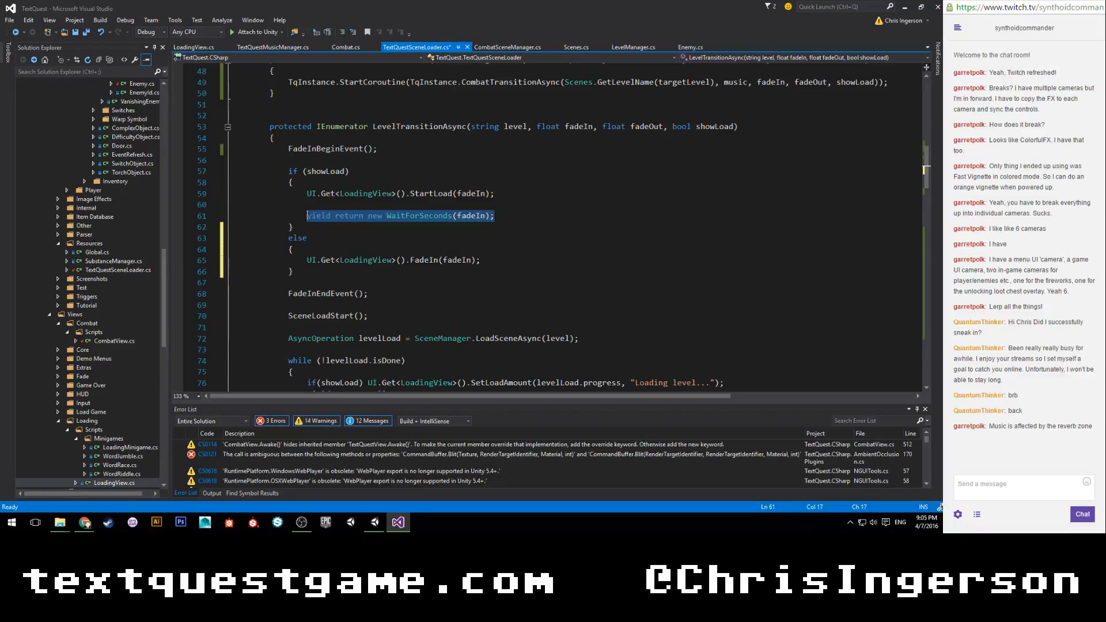
{"action": "left_click", "coordinate": [494, 260]}
{"action": "key", "text": "Return"}
{"action": "key", "text": "Return"}
{"action": "key", "text": "ctrl+v"}
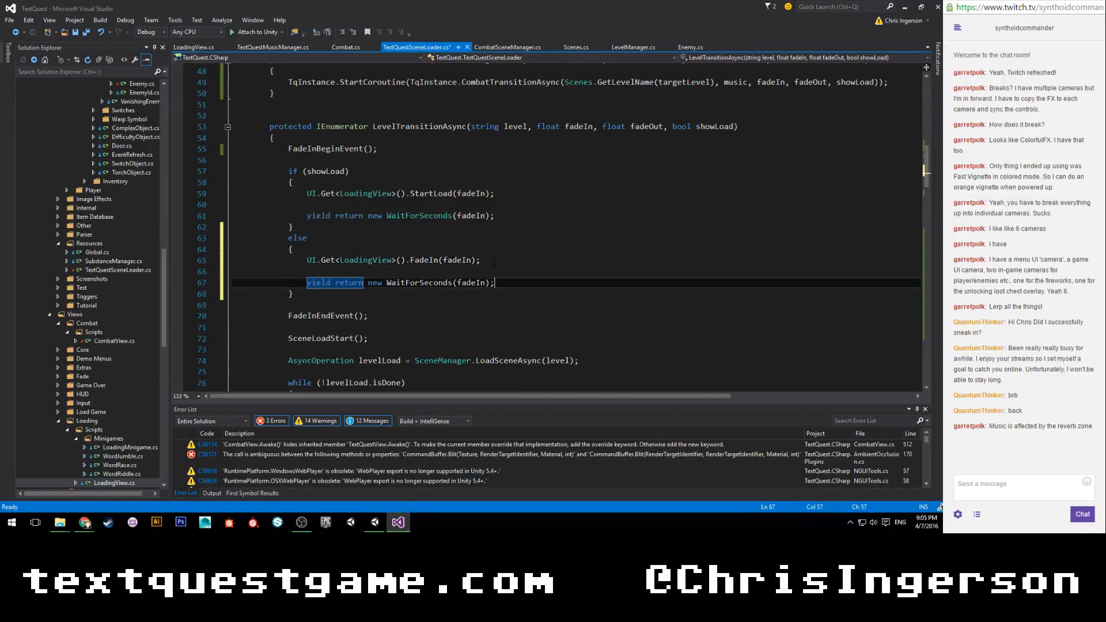
{"action": "key", "text": "ctrl+s"}
Review the scene loading and showLoad checks in the rest of LevelTransitionAsync.
{"action": "scroll", "coordinate": [539, 236], "scroll_direction": "down", "scroll_amount": 1}
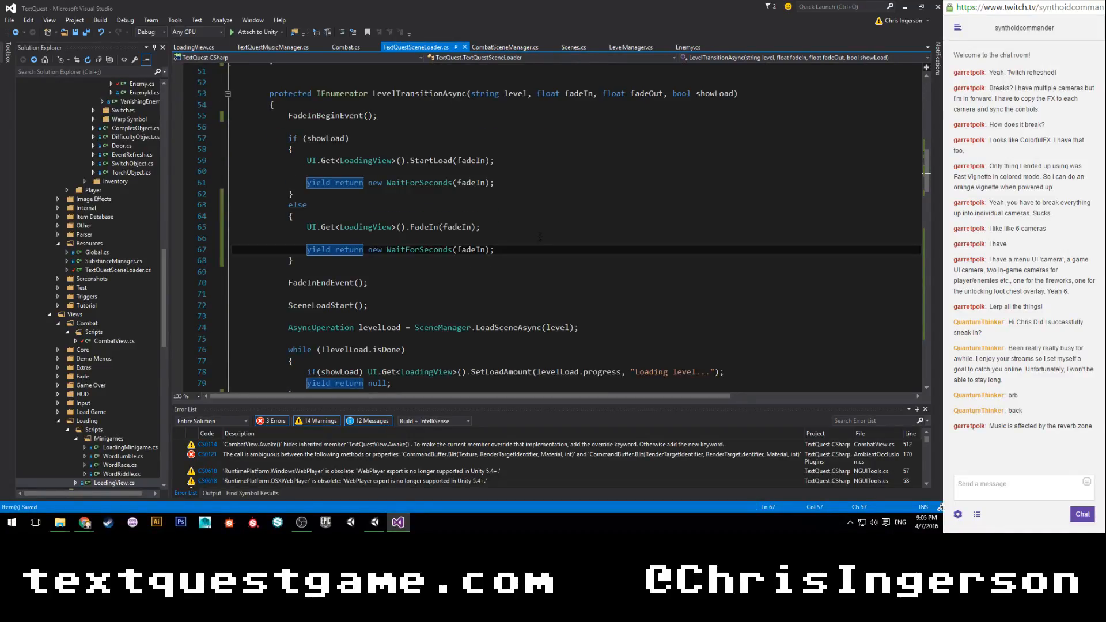
{"action": "scroll", "coordinate": [540, 236], "scroll_direction": "down", "scroll_amount": 1}
{"action": "scroll", "coordinate": [539, 236], "scroll_direction": "up", "scroll_amount": 3}
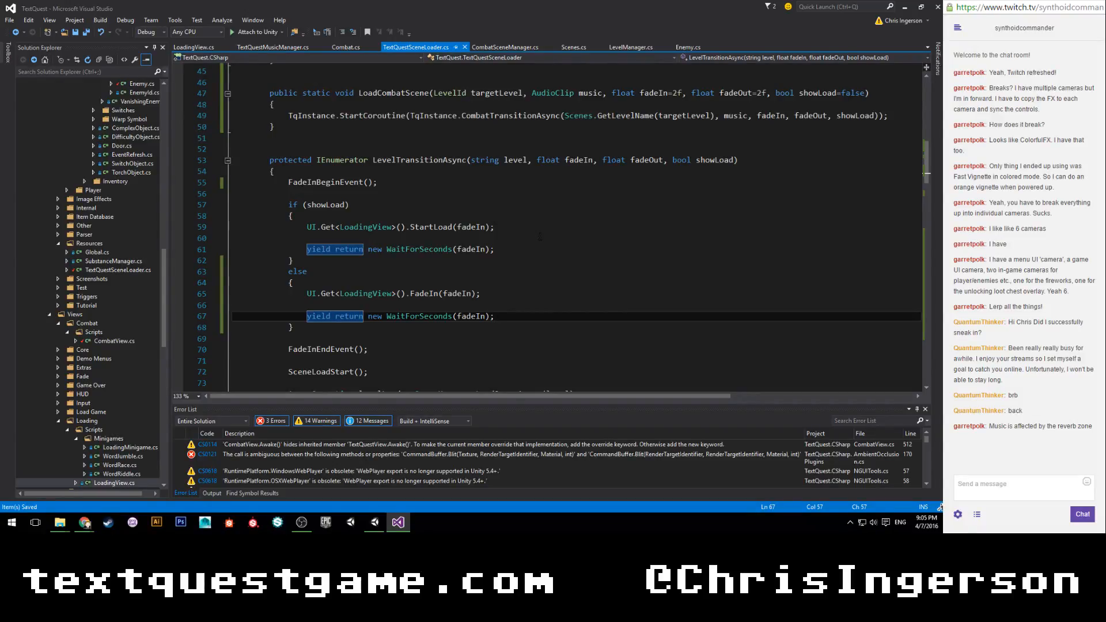
{"action": "scroll", "coordinate": [540, 236], "scroll_direction": "down", "scroll_amount": 3}
{"action": "scroll", "coordinate": [540, 236], "scroll_direction": "down", "scroll_amount": 3}
{"action": "scroll", "coordinate": [539, 236], "scroll_direction": "up", "scroll_amount": 2}
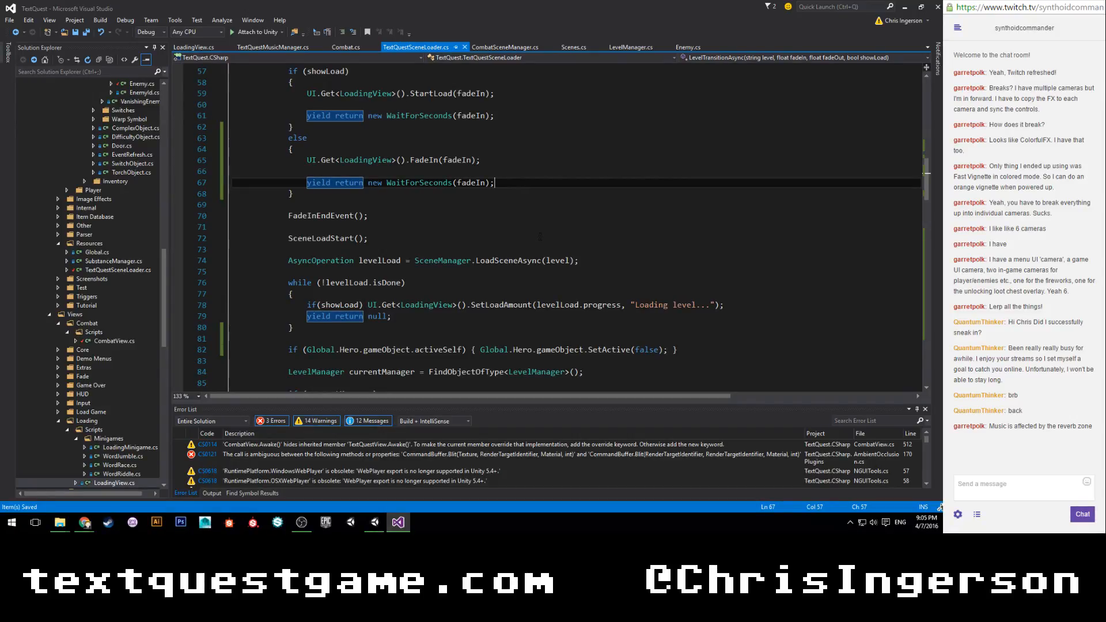
{"action": "scroll", "coordinate": [540, 237], "scroll_direction": "down", "scroll_amount": 6}
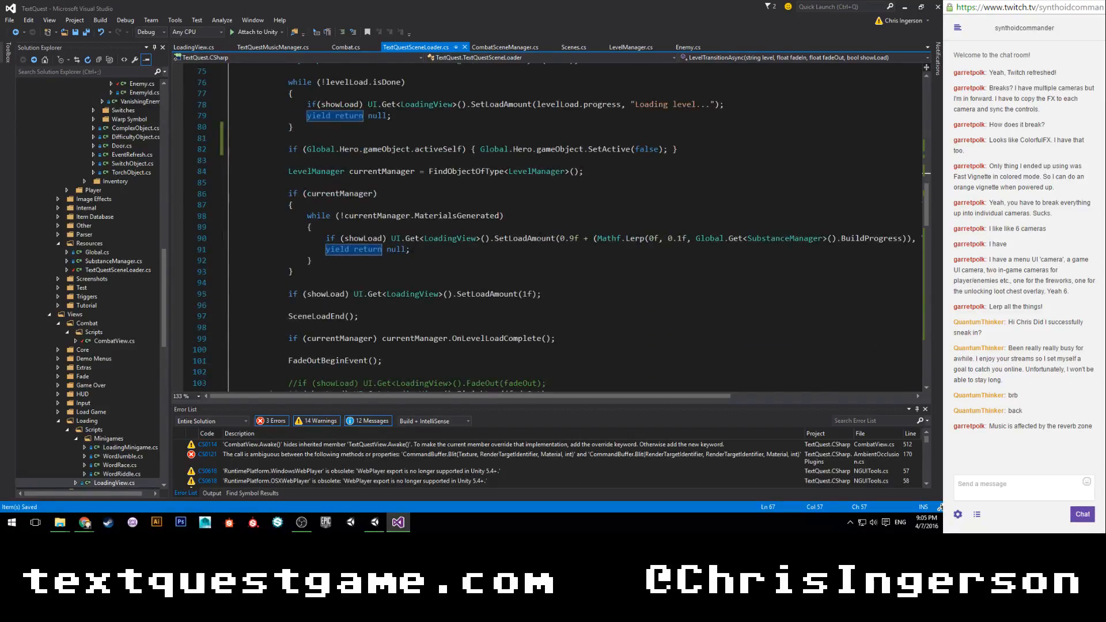
Remove the bool showLoad parameter from the CombatTransitionAsync signature.
{"action": "scroll", "coordinate": [539, 236], "scroll_direction": "down", "scroll_amount": 9}
{"action": "double_click", "coordinate": [807, 161]}
{"action": "key", "text": "BackSpace"}
{"action": "key", "text": "BackSpace"}
{"action": "key", "text": "BackSpace"}
{"action": "key", "text": "BackSpace"}
{"action": "key", "text": "BackSpace"}
{"action": "key", "text": "BackSpace"}
{"action": "key", "text": "BackSpace"}
{"action": "key", "text": "BackSpace"}
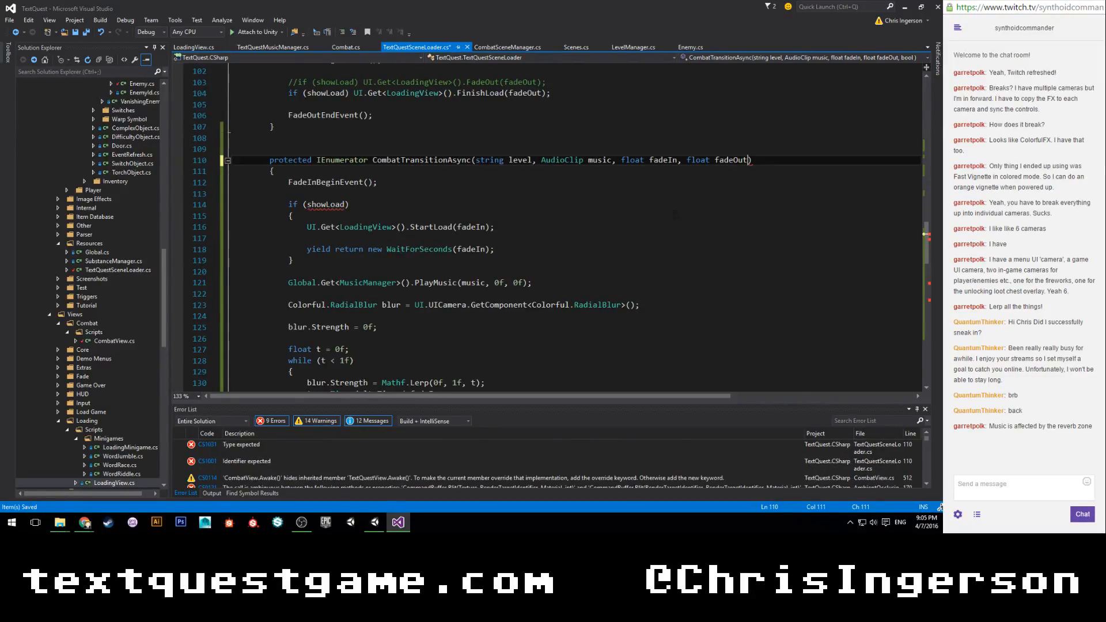
Delete the if (showLoad) block containing the StartLoad call after FadeInBeginEvent in CombatTransitionAsync, and save the script.
{"action": "scroll", "coordinate": [476, 203], "scroll_direction": "down", "scroll_amount": 2}
{"action": "left_click_drag", "start_coordinate": [292, 194], "coordinate": [288, 139]}
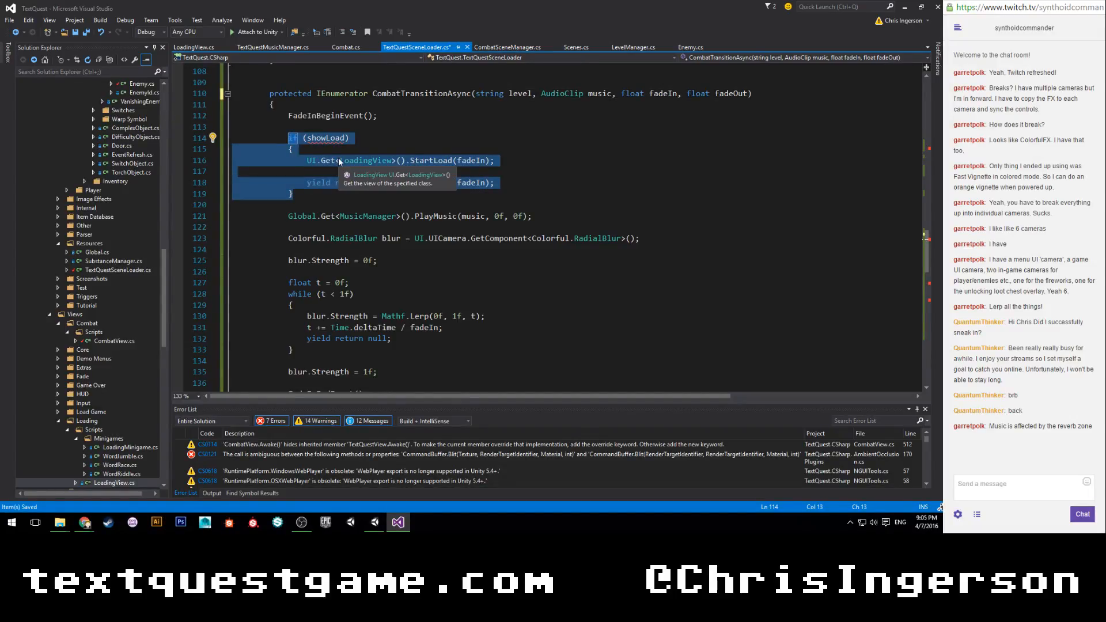
{"action": "key", "text": "BackSpace"}
{"action": "key", "text": "BackSpace"}
{"action": "key", "text": "BackSpace"}
{"action": "key", "text": "BackSpace"}
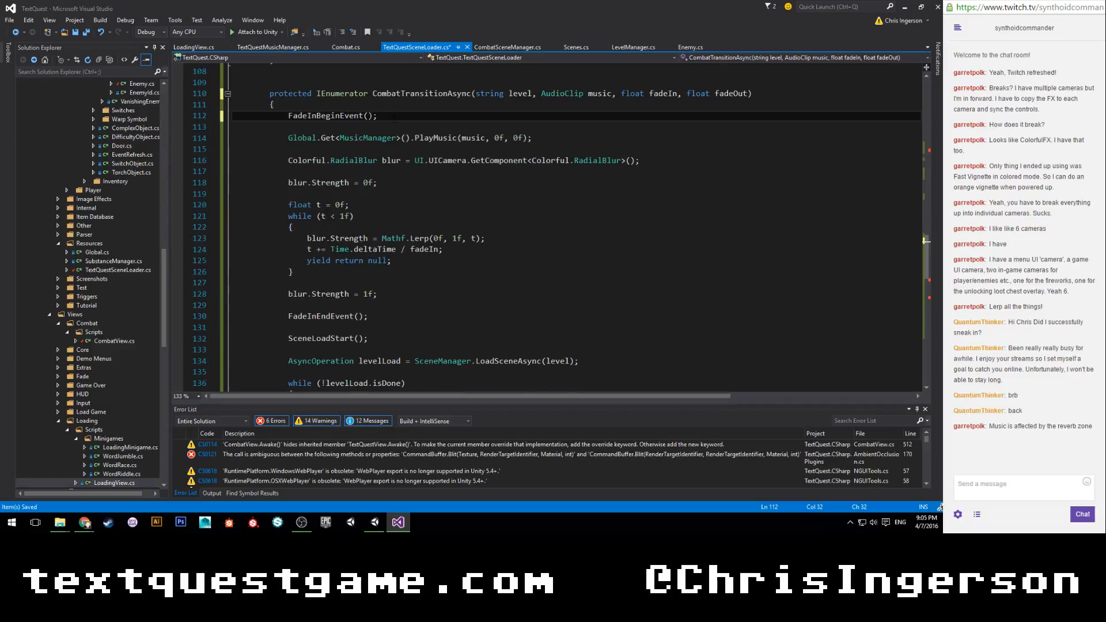
{"action": "key", "text": "ctrl+s"}
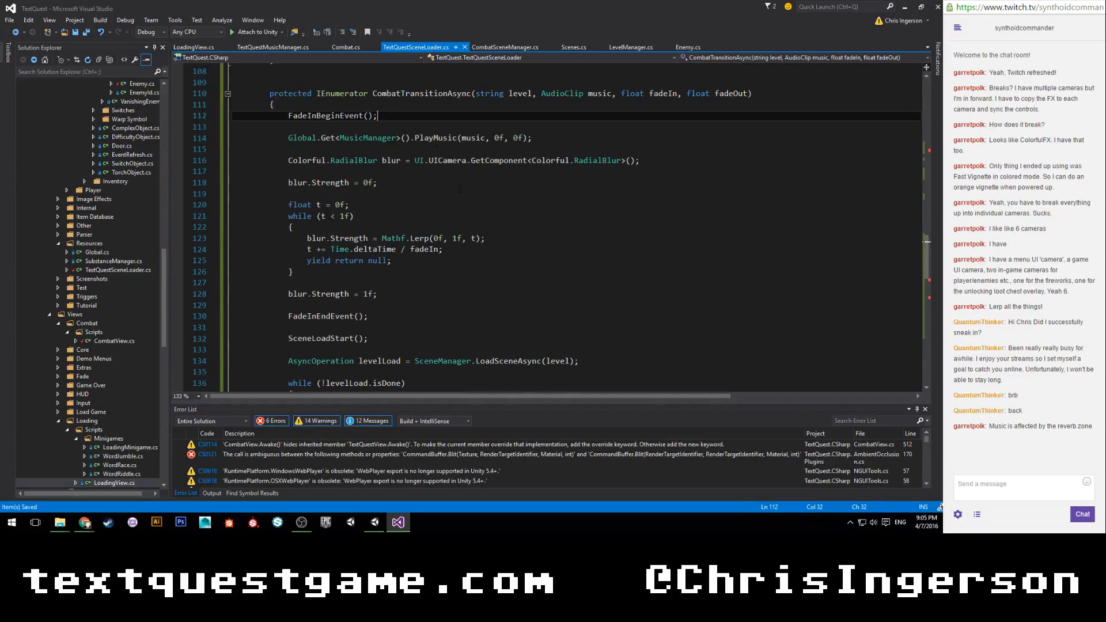
Open the CombatTransitionAsync overload error from Unity's console, remove the showLoad argument from that call in LoadCombatScene, and save the script.
{"action": "left_click", "coordinate": [375, 522]}
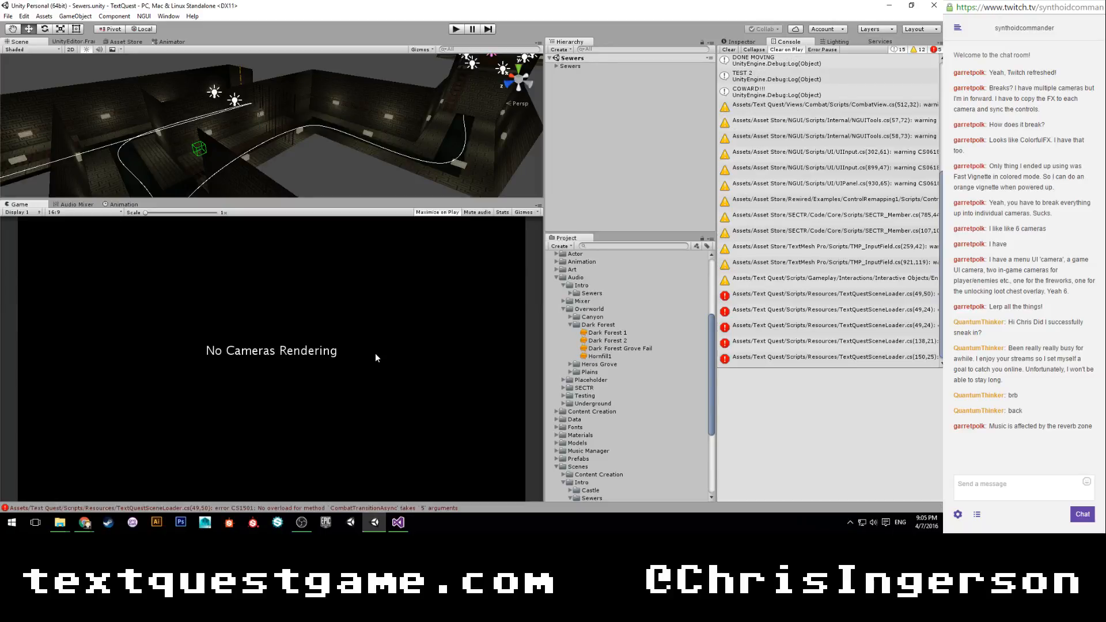
{"action": "left_click", "coordinate": [787, 295]}
{"action": "double_click", "coordinate": [787, 296]}
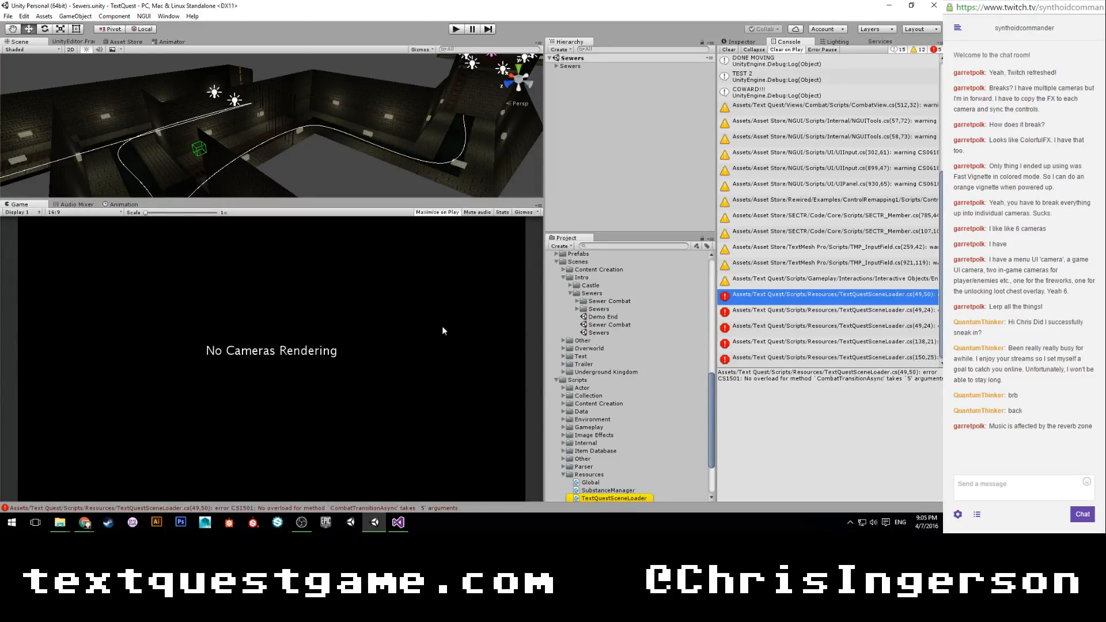
{"action": "double_click", "coordinate": [849, 229]}
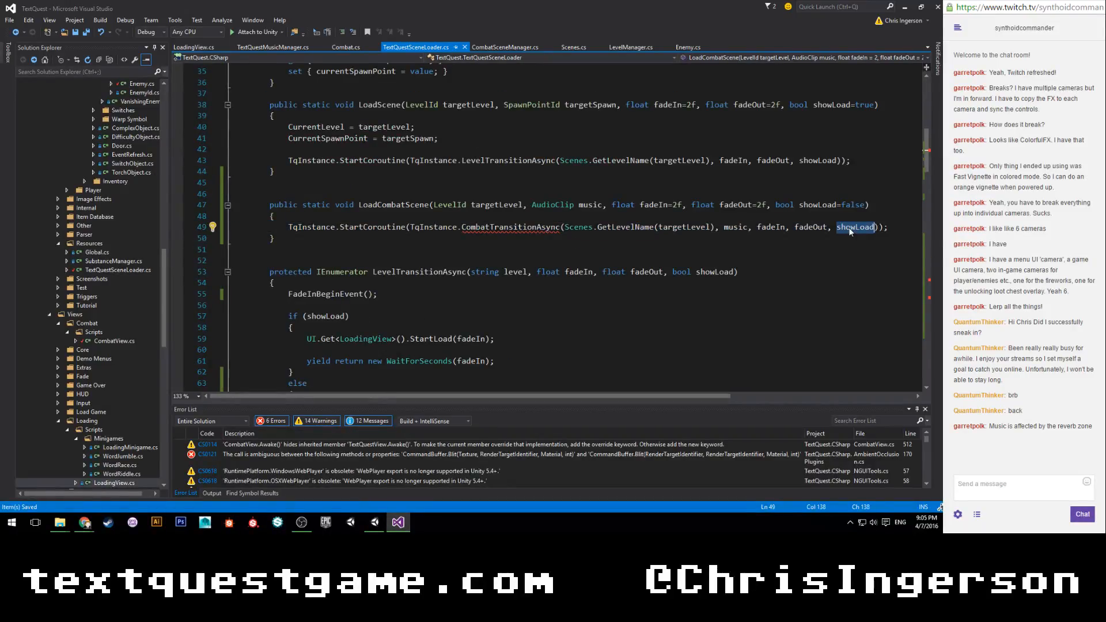
{"action": "key", "text": "BackSpace"}
{"action": "key", "text": "BackSpace"}
{"action": "key", "text": "BackSpace"}
{"action": "key", "text": "ctrl+s"}
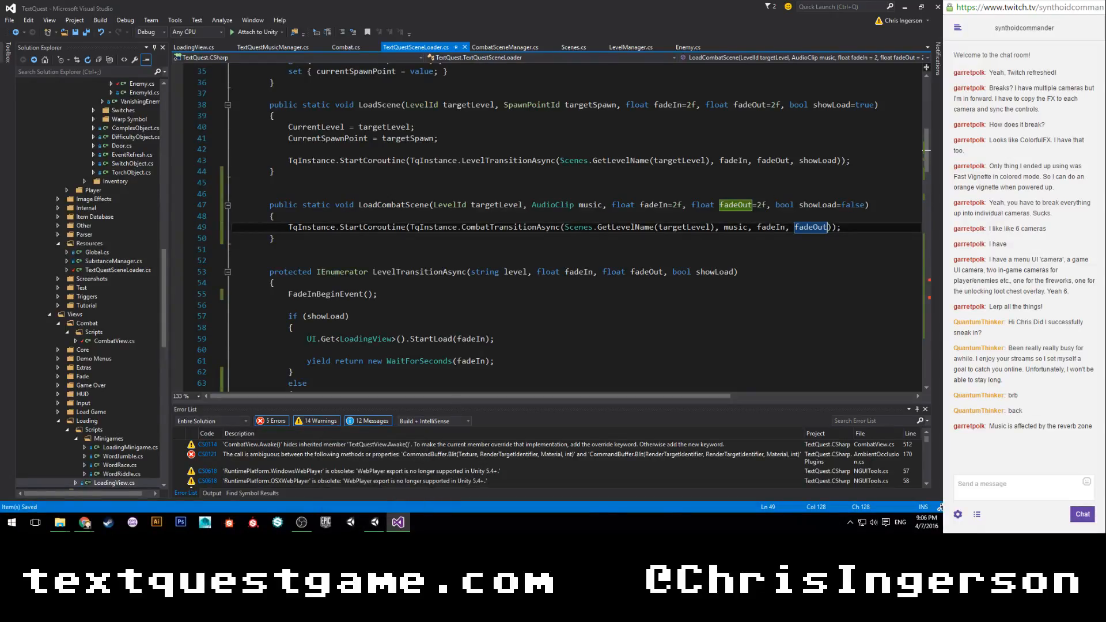
Remove the bool showLoad=false parameter from the LoadCombatScene signature.
{"action": "left_click_drag", "start_coordinate": [771, 205], "coordinate": [864, 205]}
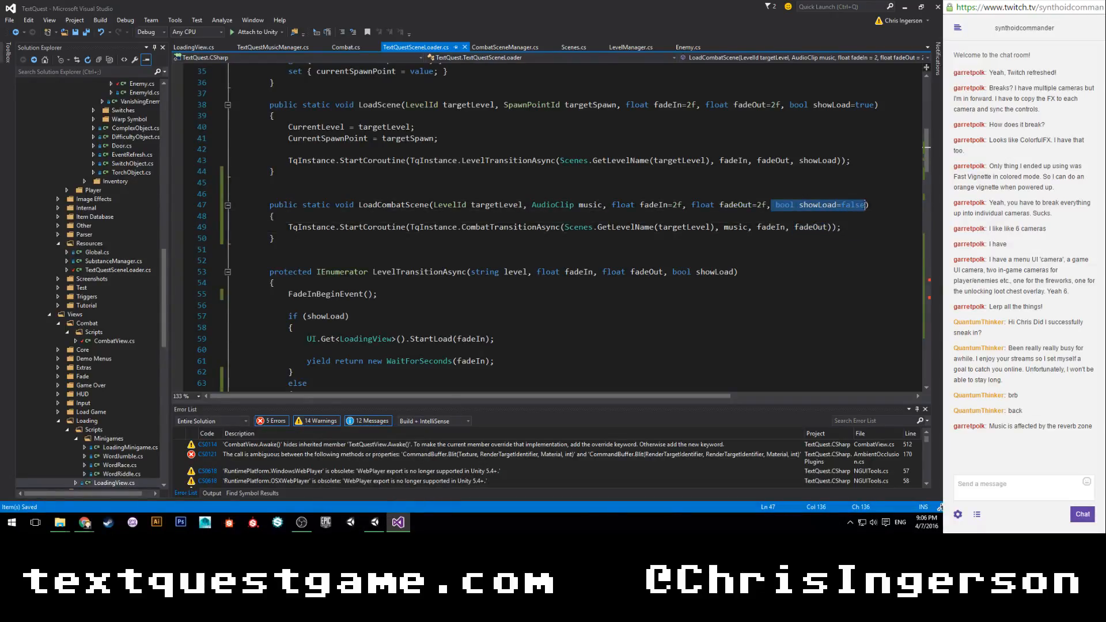
{"action": "key", "text": "BackSpace"}
{"action": "key", "text": "BackSpace"}
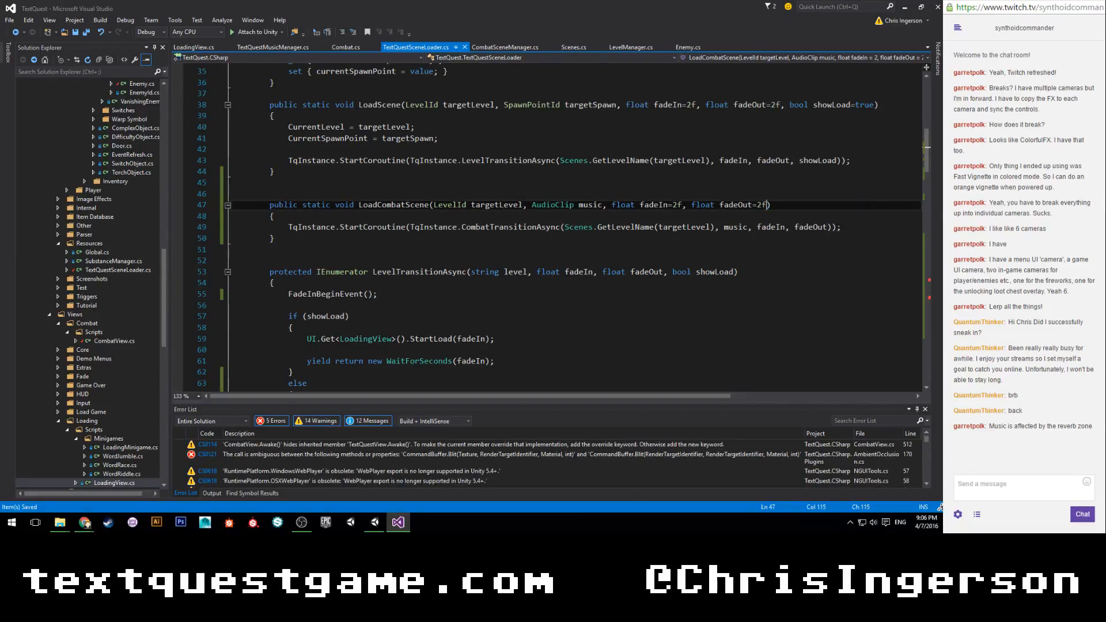
Delete the if (showLoad) SetLoadAmount line and its blank line from the while (!levelLoad.isDone) loop in CombatTransitionAsync.
{"action": "scroll", "coordinate": [540, 249], "scroll_direction": "down", "scroll_amount": 20}
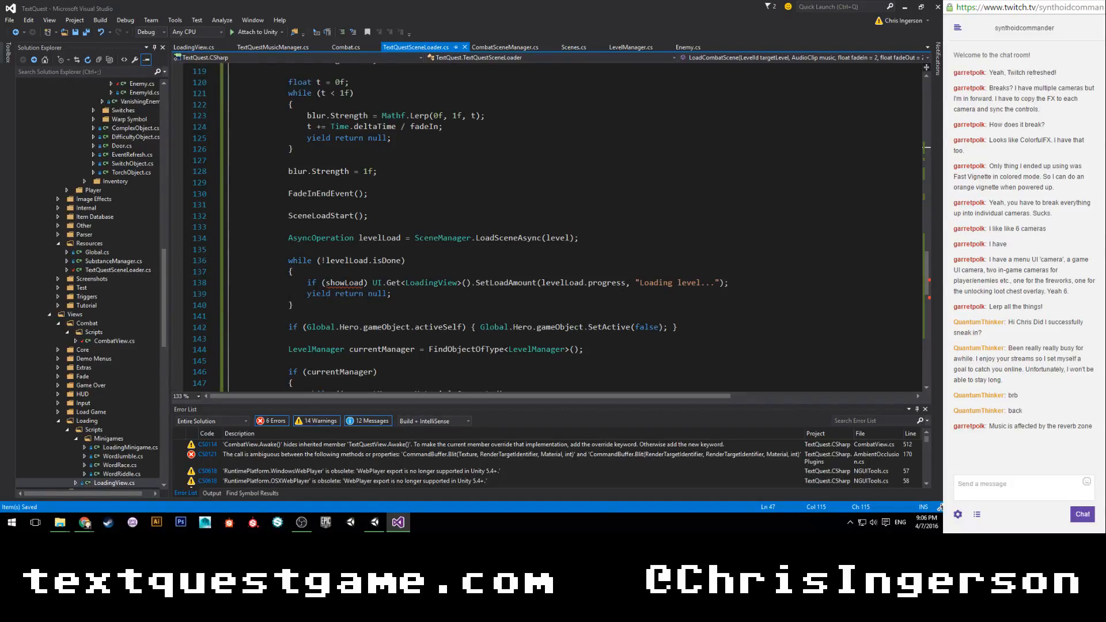
{"action": "scroll", "coordinate": [307, 305], "scroll_direction": "down", "scroll_amount": 1}
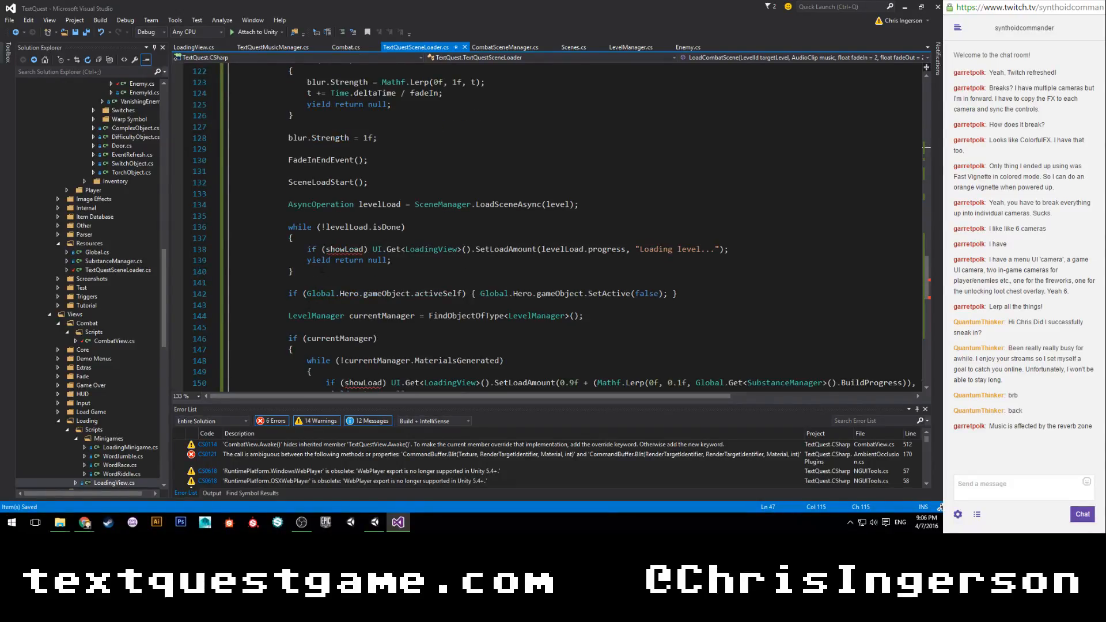
{"action": "left_click_drag", "start_coordinate": [307, 249], "coordinate": [774, 253]}
{"action": "key", "text": "Delete"}
{"action": "left_click_drag", "start_coordinate": [335, 249], "coordinate": [333, 237]}
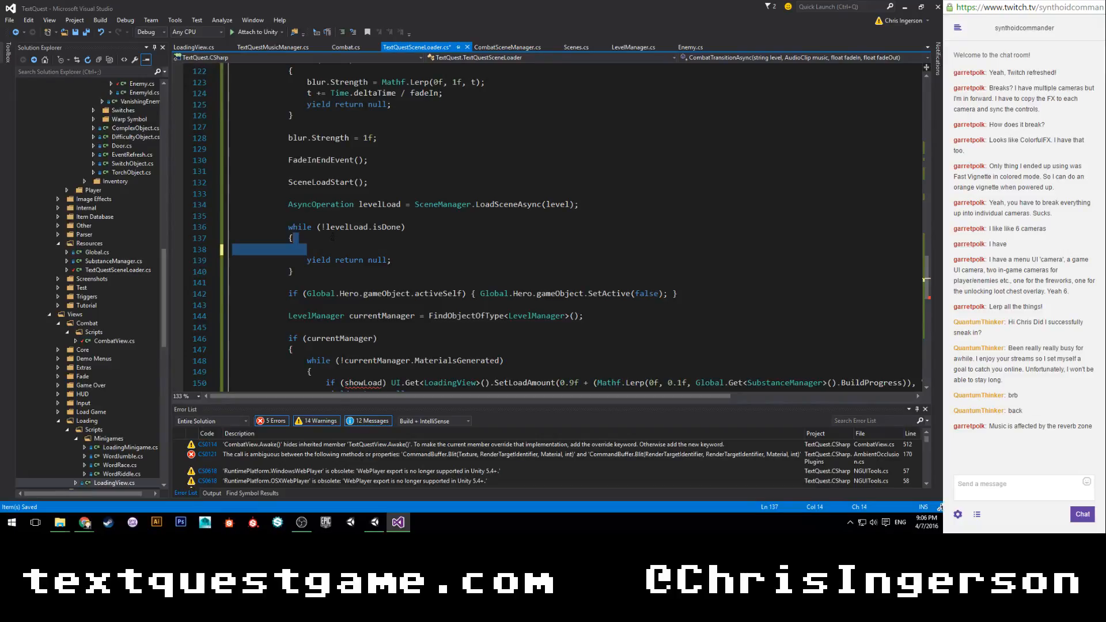
{"action": "key", "text": "Delete"}
Delete the if (showLoad) SetLoadAmount line from the while (!currentManager.MaterialsGenerated) loop in CombatTransitionAsync.
{"action": "scroll", "coordinate": [345, 230], "scroll_direction": "down", "scroll_amount": 4}
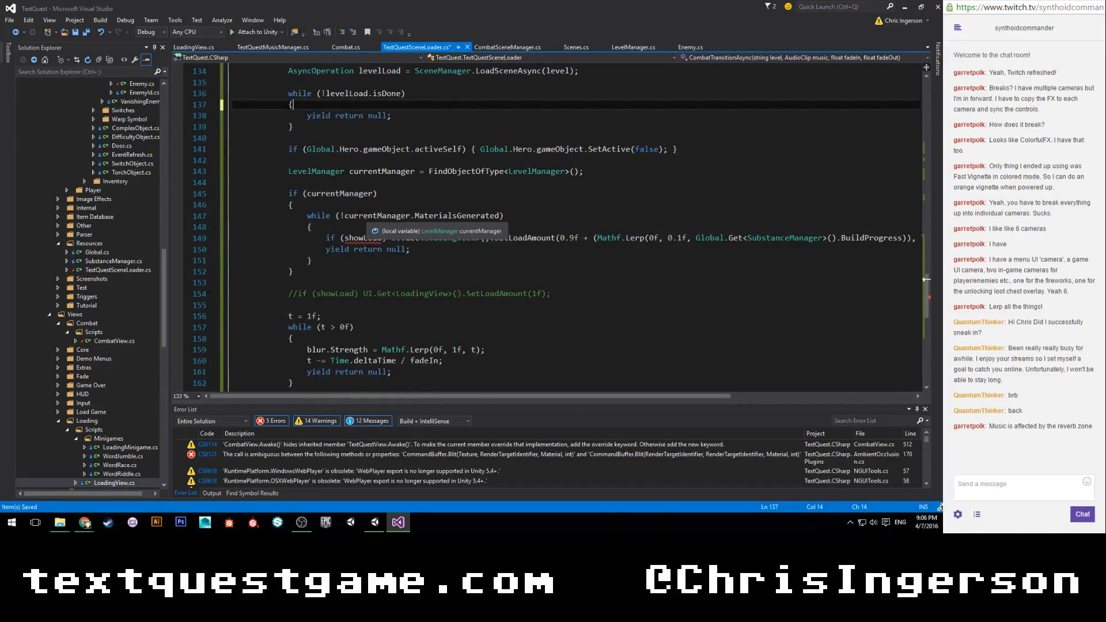
{"action": "left_click_drag", "start_coordinate": [326, 238], "coordinate": [326, 249]}
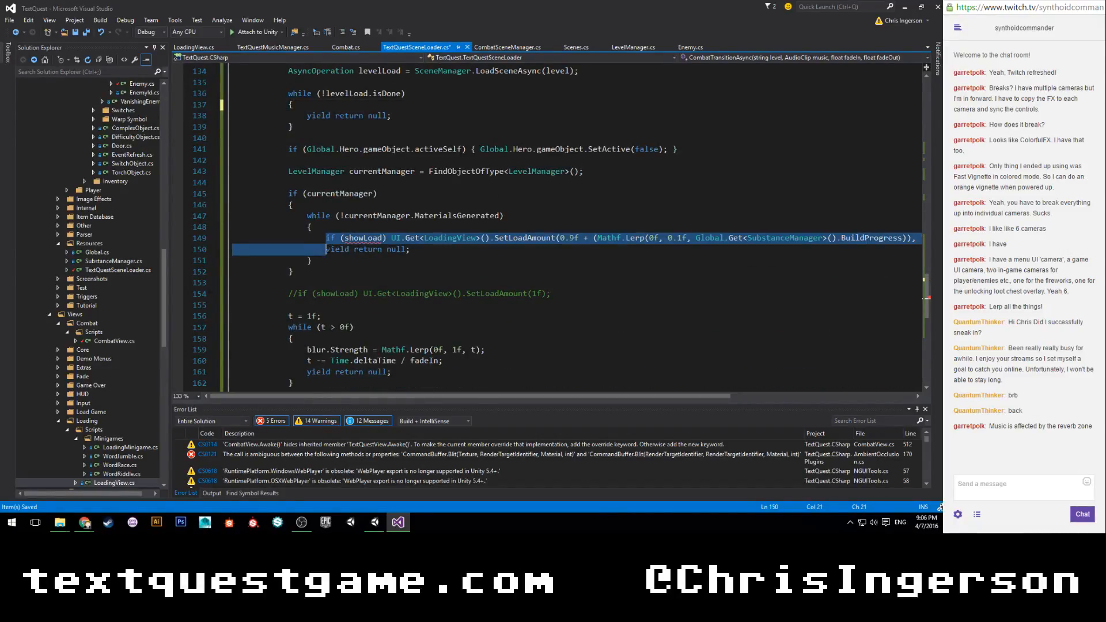
{"action": "key", "text": "Delete"}
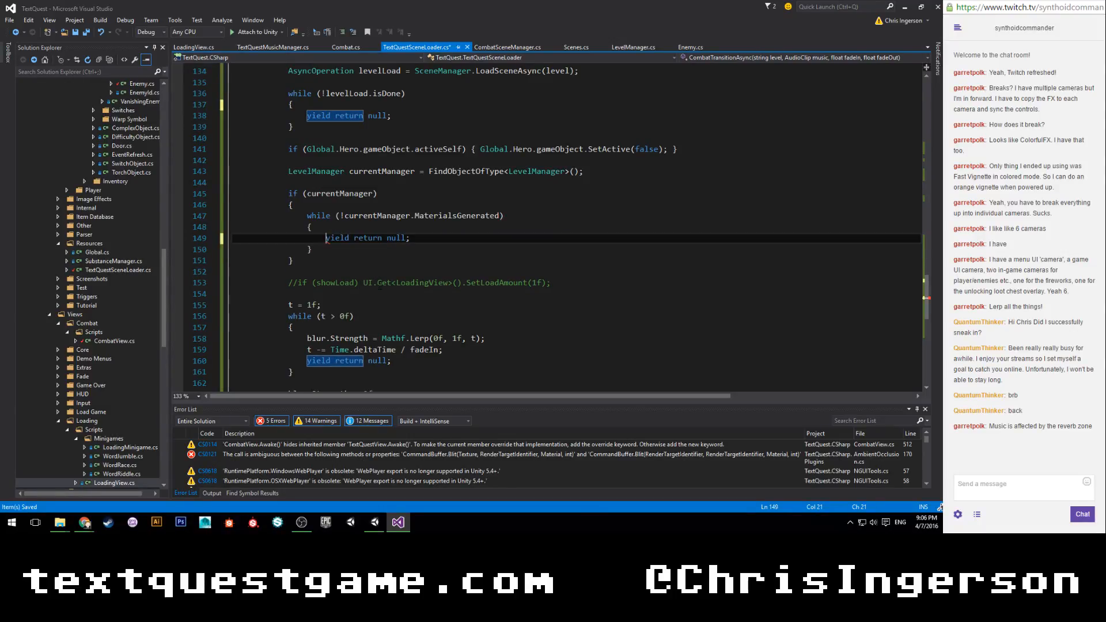
{"action": "scroll", "coordinate": [331, 258], "scroll_direction": "up", "scroll_amount": 4}
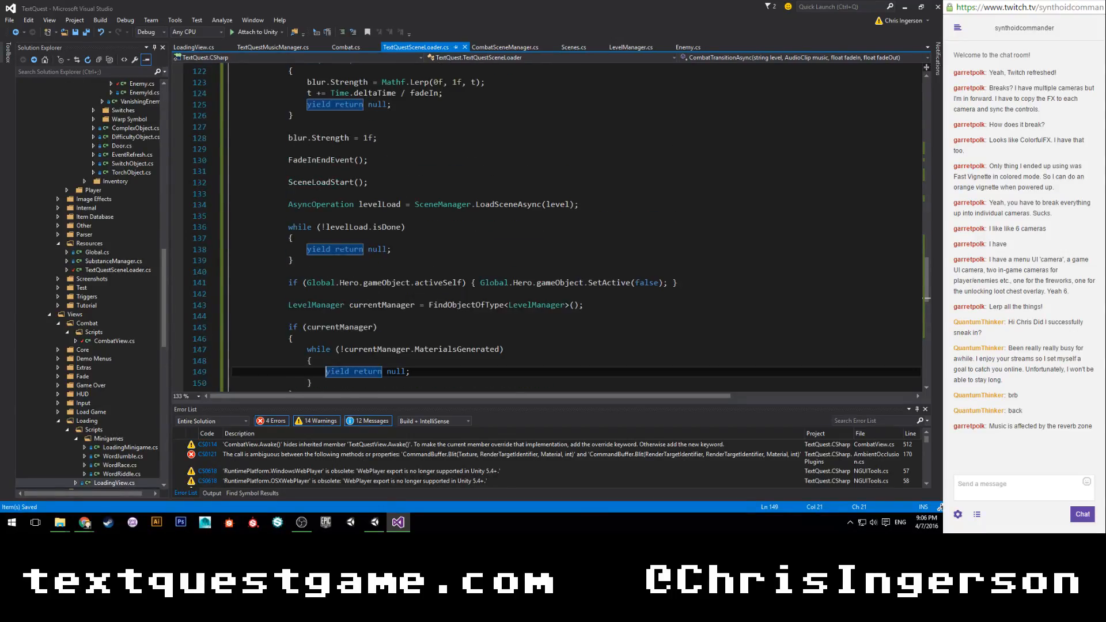
Open the LoadCombatScene error in Enemy.cs from Unity's console, remove the false argument from the call in HitDelay, and save.
{"action": "left_click", "coordinate": [385, 522]}
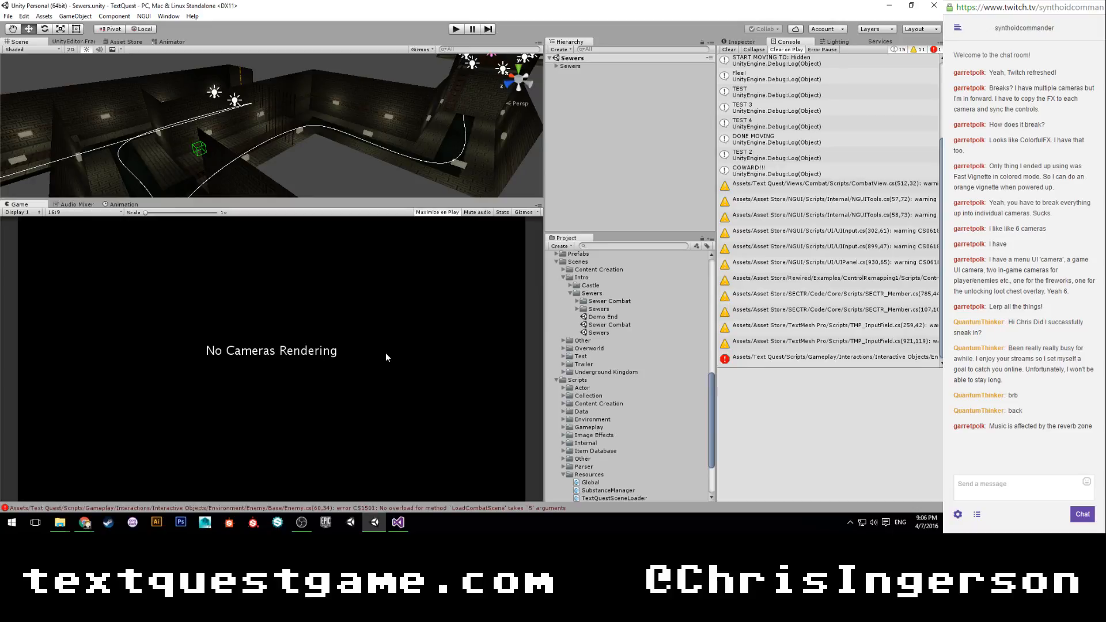
{"action": "double_click", "coordinate": [811, 364]}
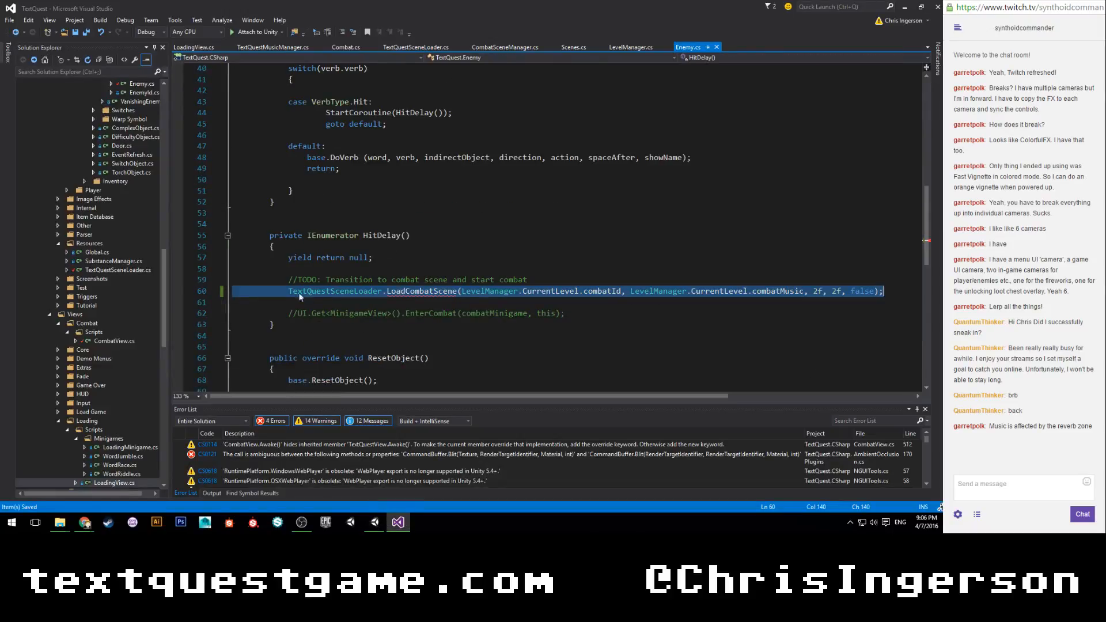
{"action": "left_click", "coordinate": [289, 303]}
{"action": "double_click", "coordinate": [867, 292]}
{"action": "key", "text": "BackSpace"}
{"action": "key", "text": "BackSpace"}
{"action": "key", "text": "BackSpace"}
{"action": "key", "text": "ctrl+s"}
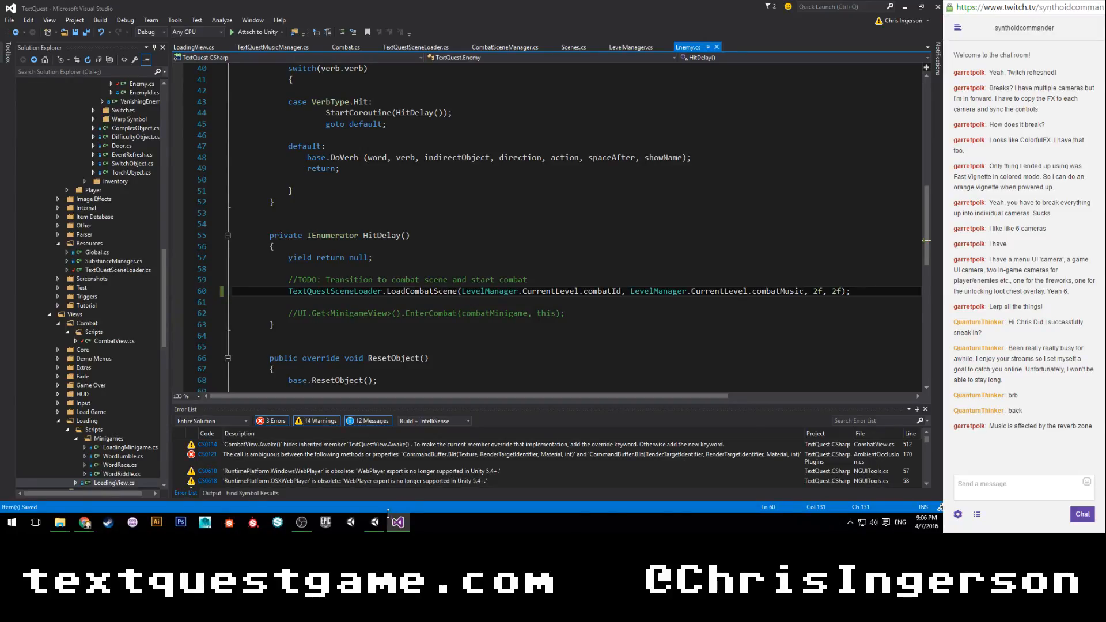
Run the game in Unity and start combat with the Troll using the hit command.
{"action": "left_click", "coordinate": [374, 522]}
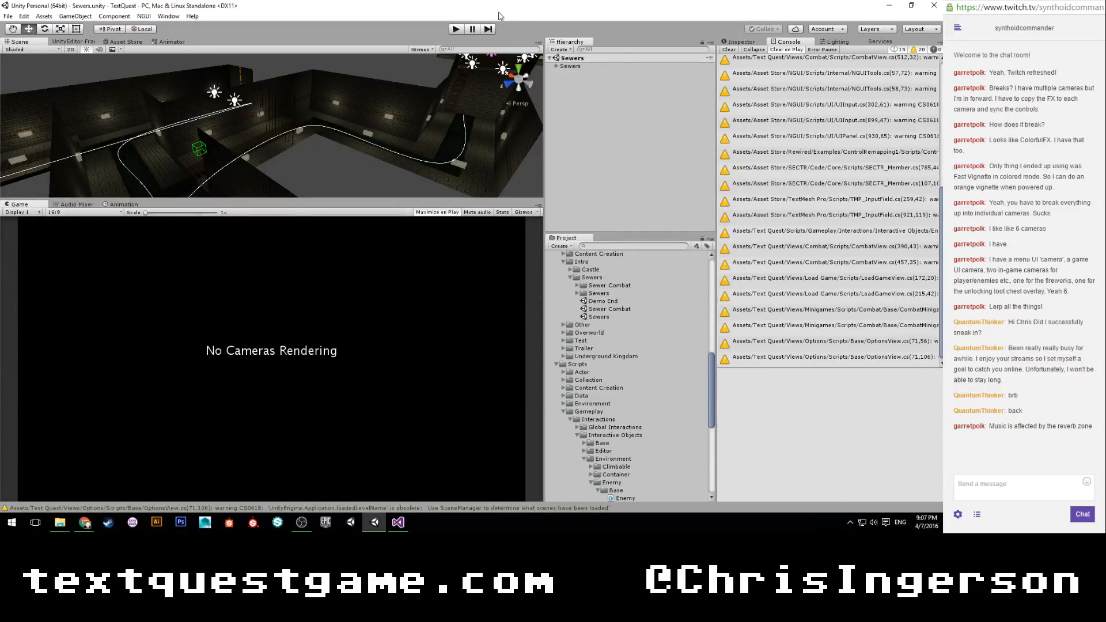
{"action": "left_click", "coordinate": [455, 29]}
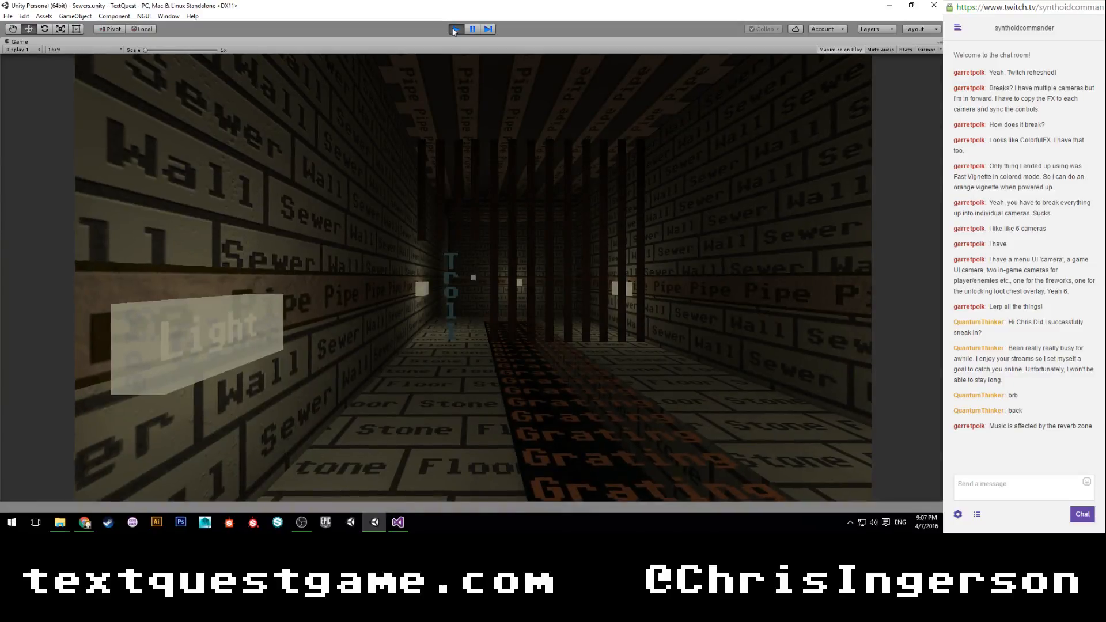
{"action": "key", "text": "w"}
{"action": "left_click", "coordinate": [473, 278]}
{"action": "type", "text": "hit"}
{"action": "key", "text": "Return"}
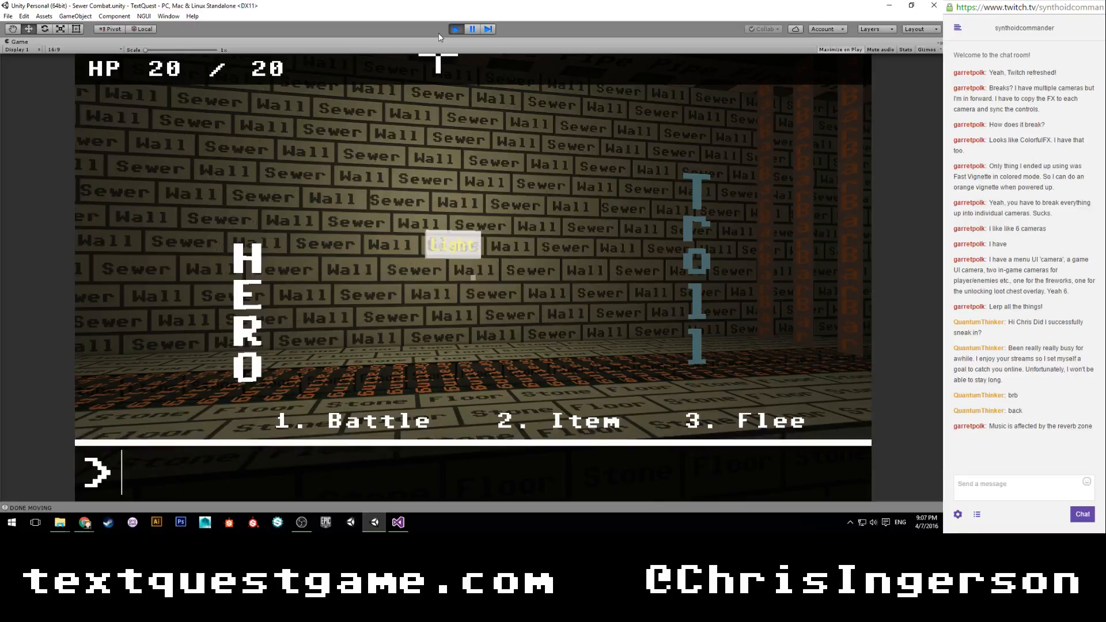
Choose flee in combat and enter the escape words flee, run, escape and cower to test the exit transition.
{"action": "type", "text": "flee"}
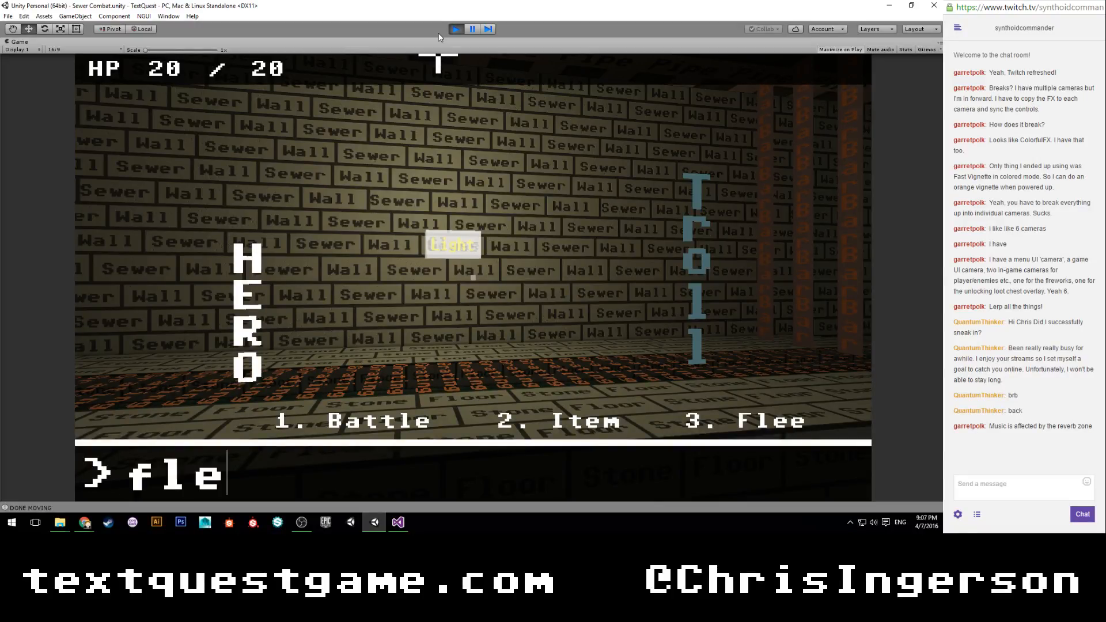
{"action": "key", "text": "Return"}
{"action": "type", "text": "flee"}
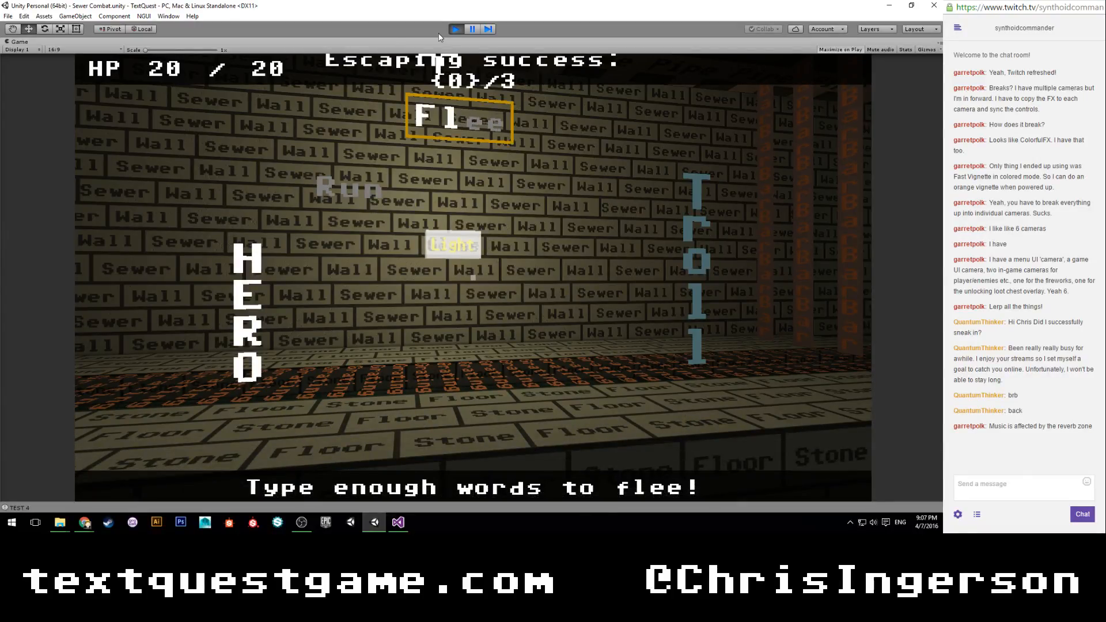
{"action": "type", "text": "runesca"}
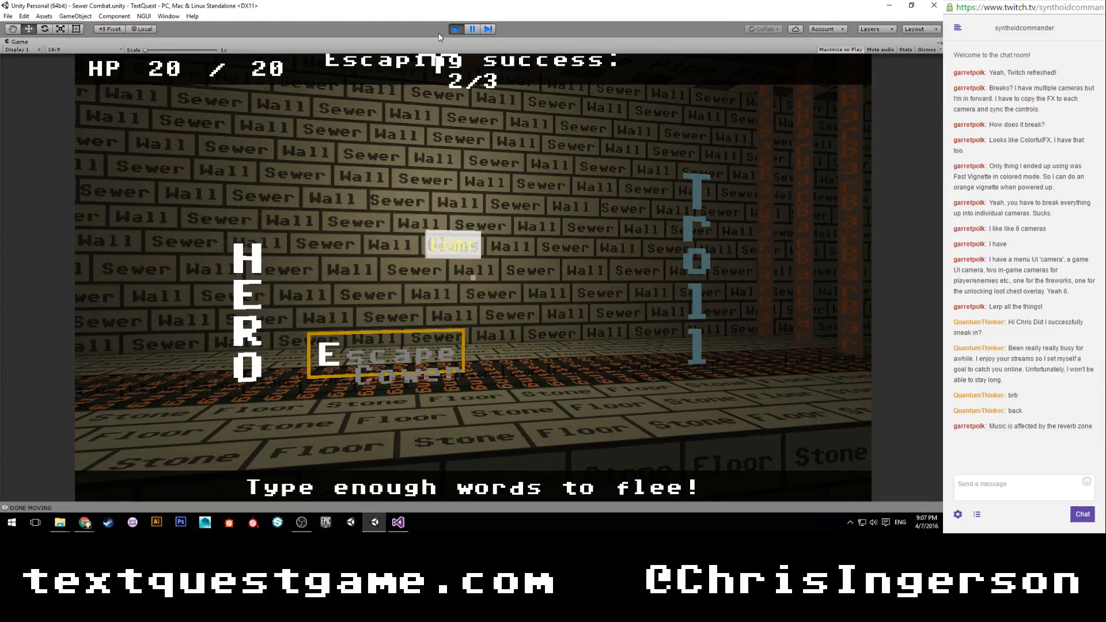
{"action": "type", "text": "pecower"}
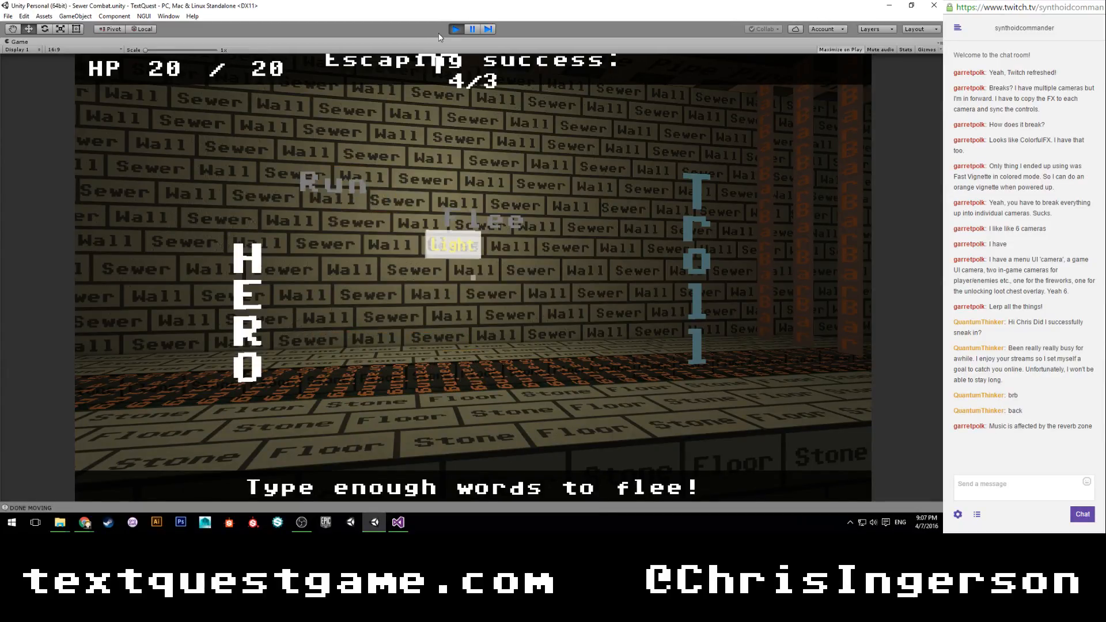
{"action": "type", "text": "fleerun"}
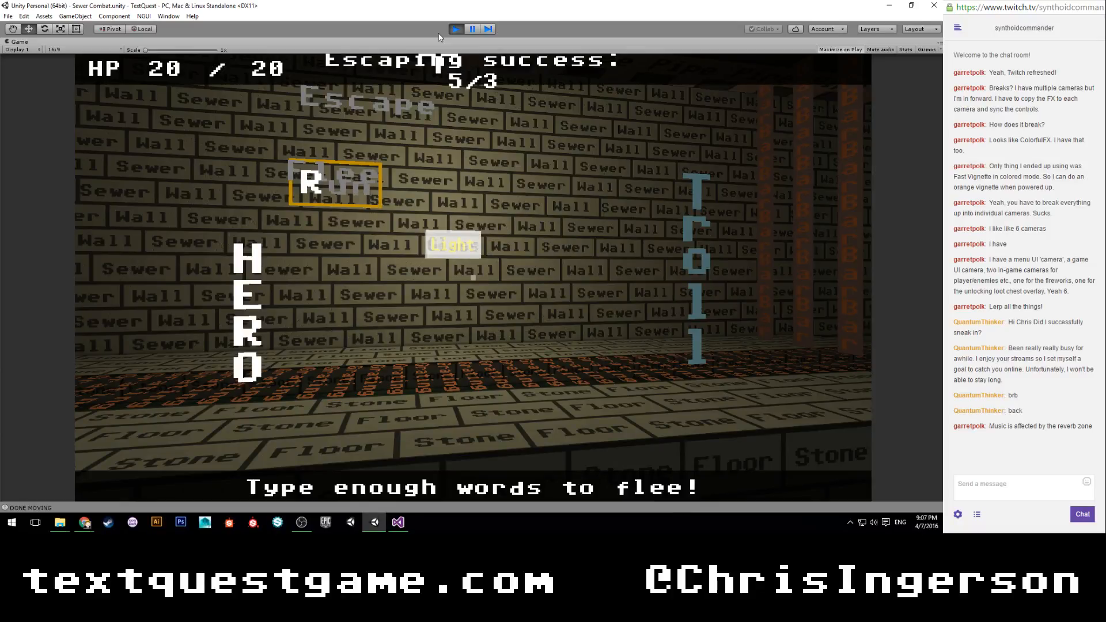
{"action": "type", "text": "fleerun"}
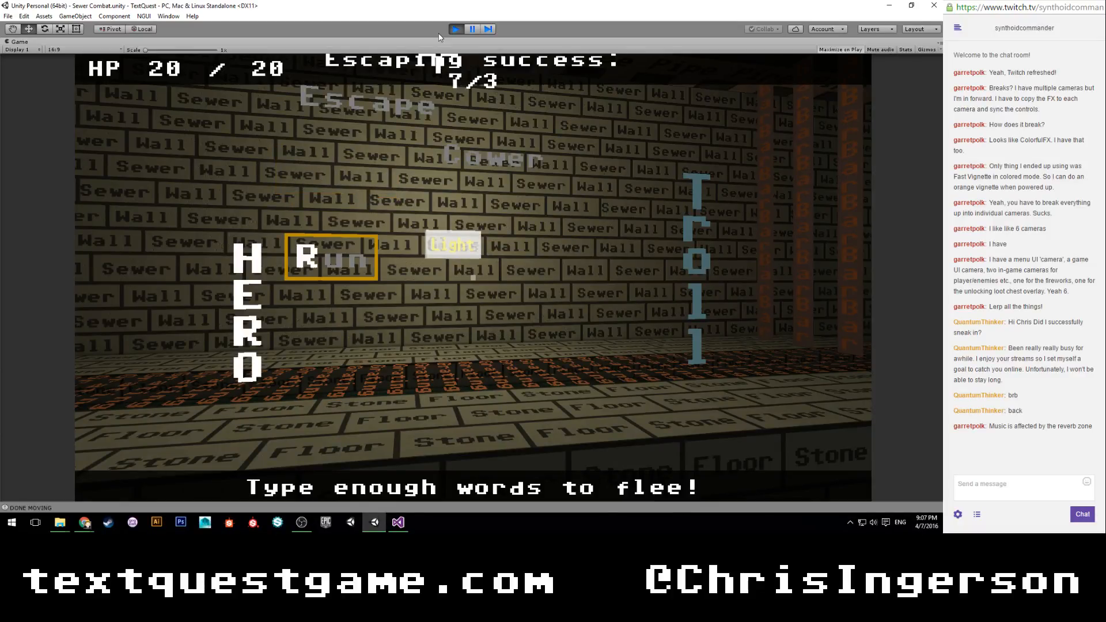
{"action": "type", "text": "cowerflee"}
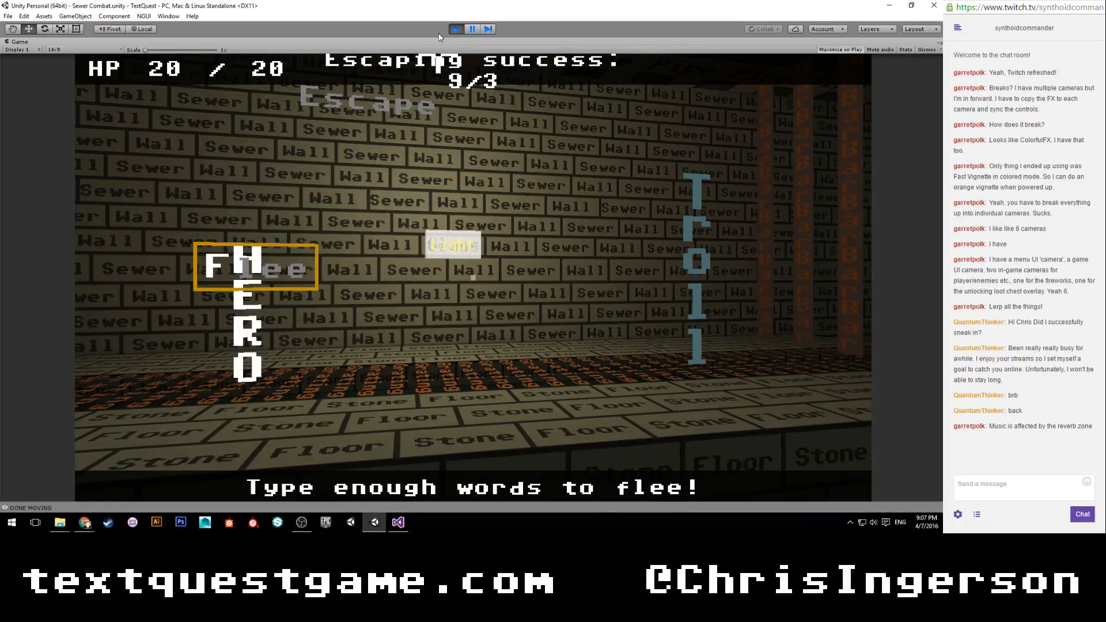
{"action": "type", "text": "escape"}
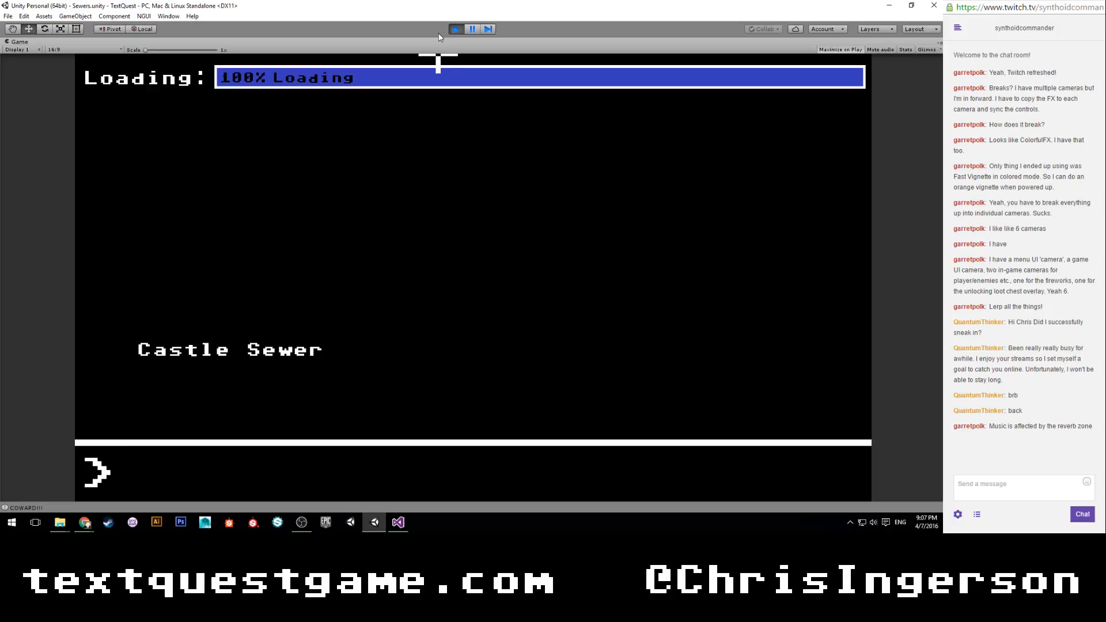
Start the Castle Sewer level from the loading screen and move around the corridor to check the state after fleeing.
{"action": "type", "text": "start"}
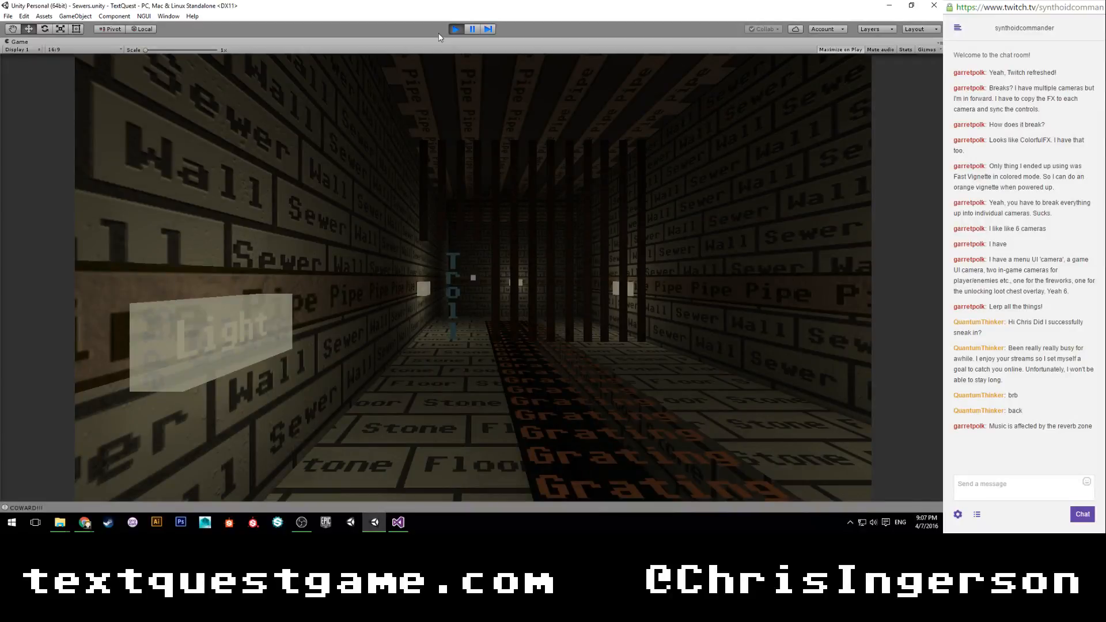
{"action": "type", "text": "w"}
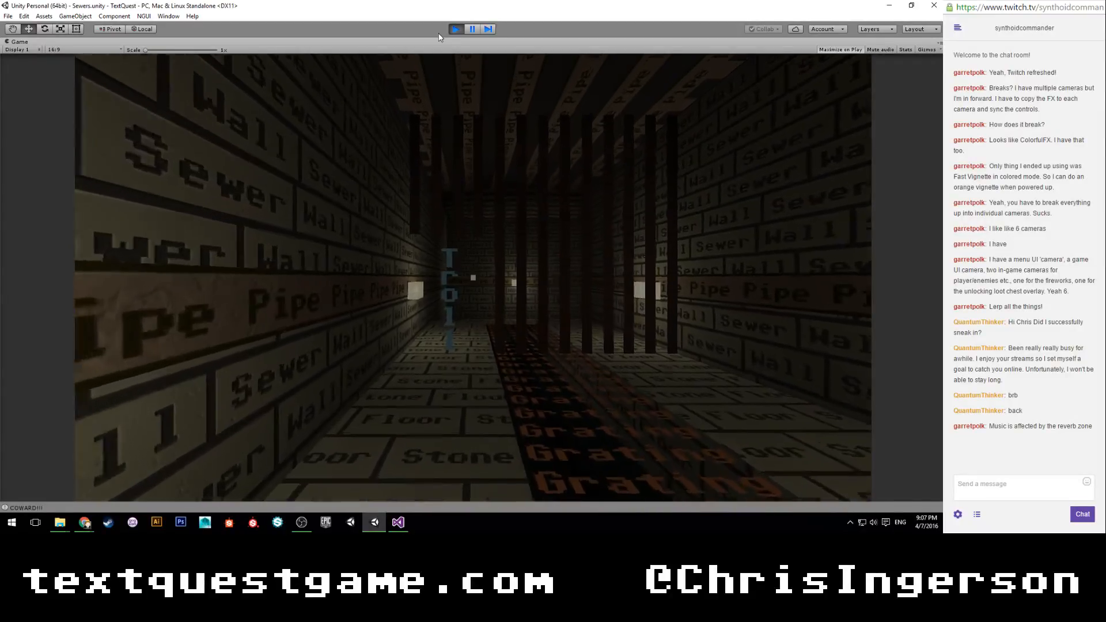
{"action": "type", "text": "dw"}
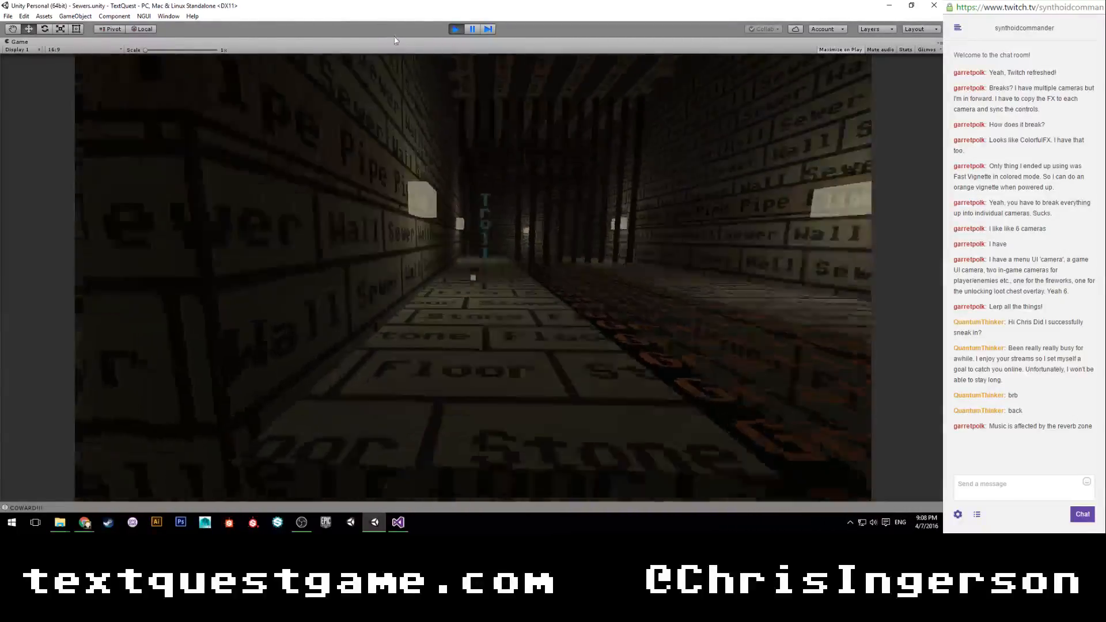
{"action": "type", "text": "w"}
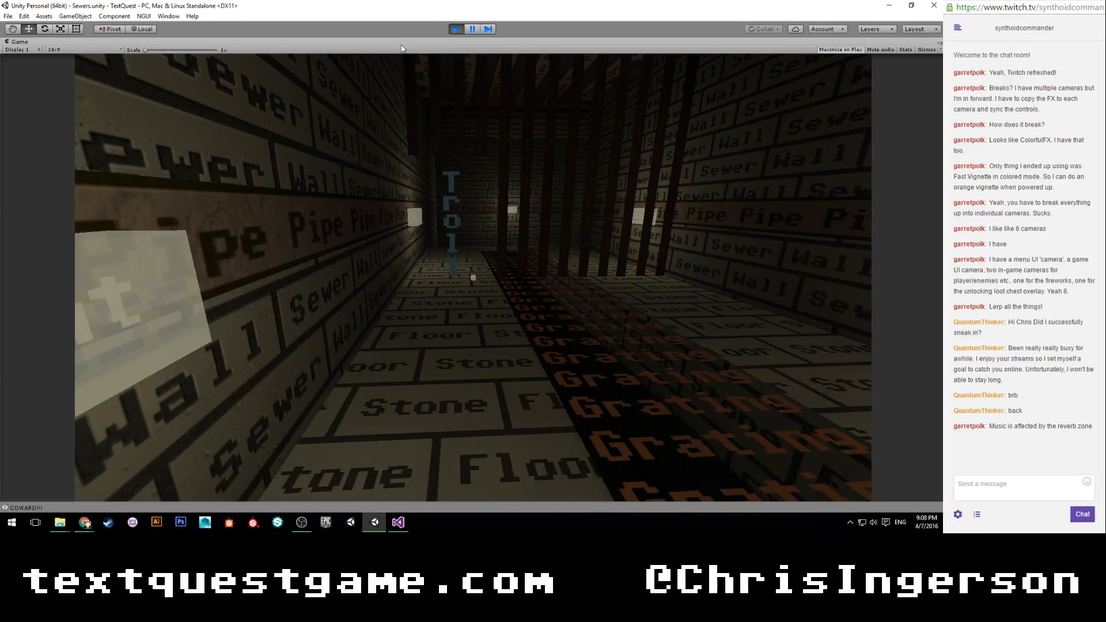
{"action": "key", "text": "w"}
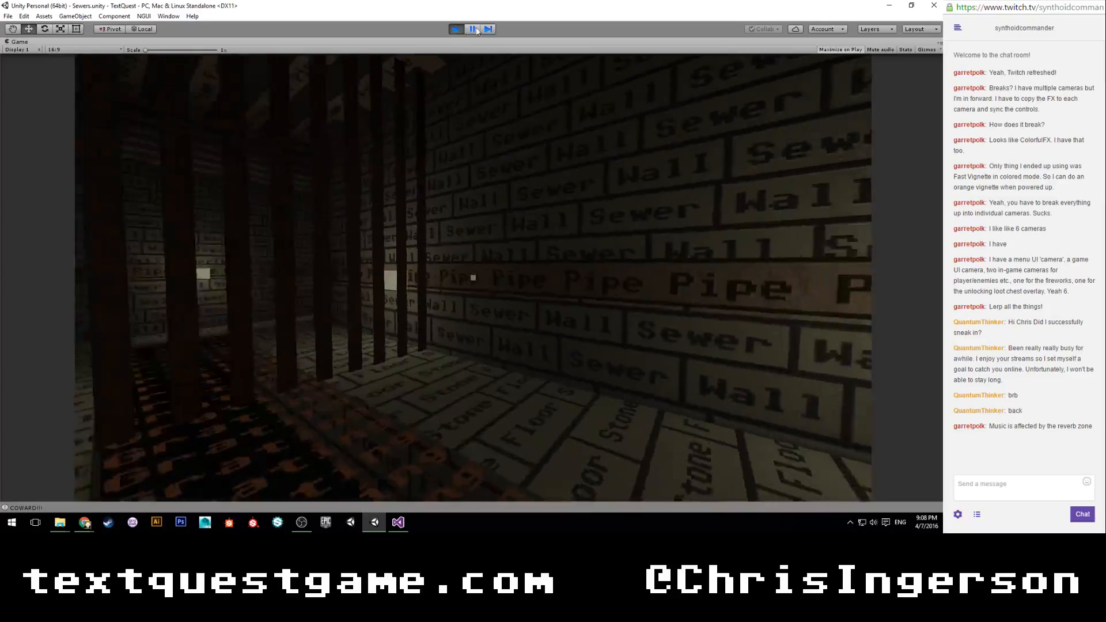
{"action": "key", "text": "w"}
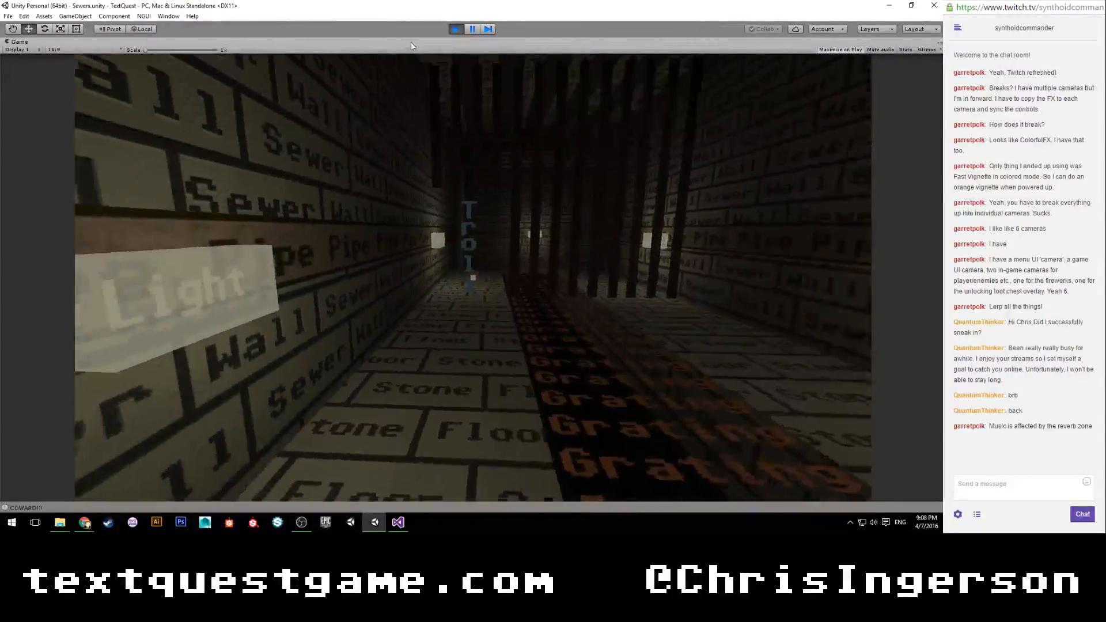
{"action": "key", "text": "w"}
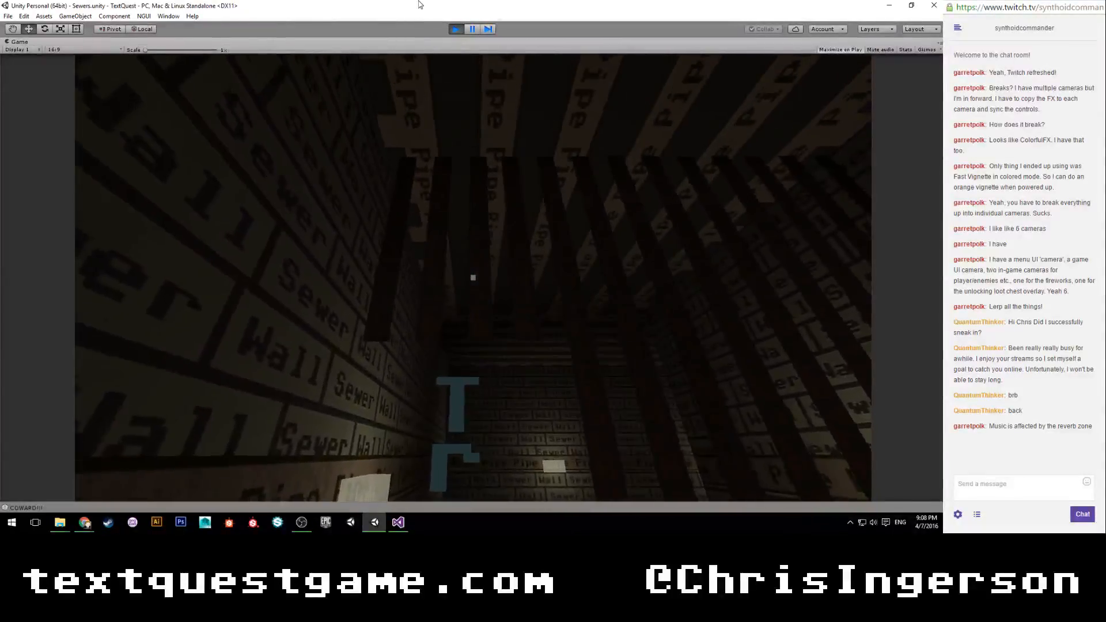
{"action": "key", "text": "w"}
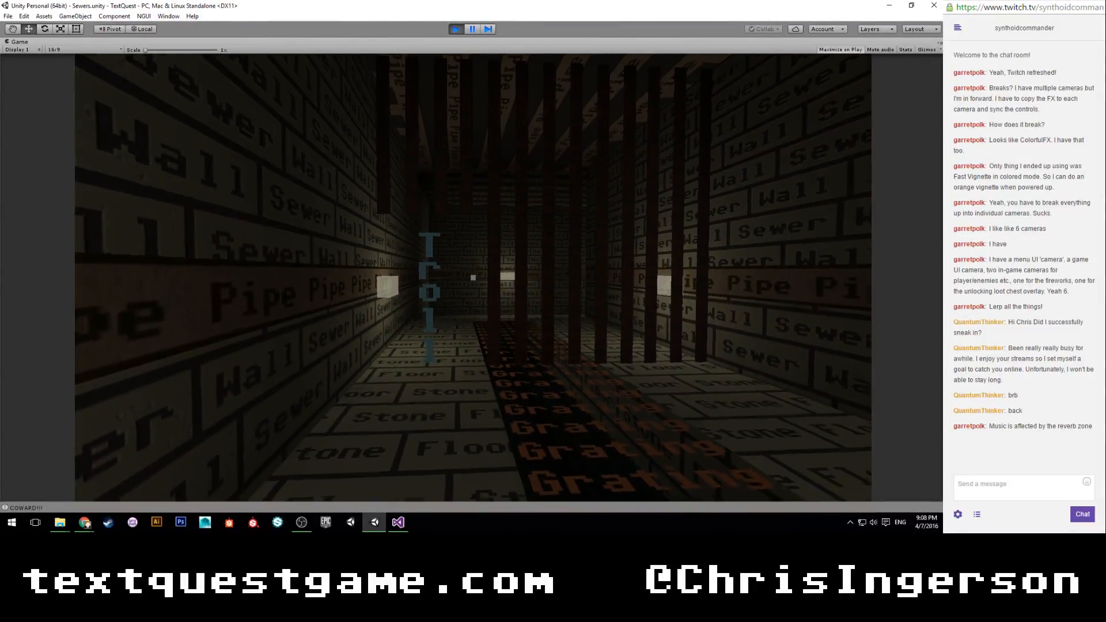
Walk from the Troll's barred corridor through the sewer canal tunnels to examine the level after fleeing combat.
{"action": "key", "text": "w"}
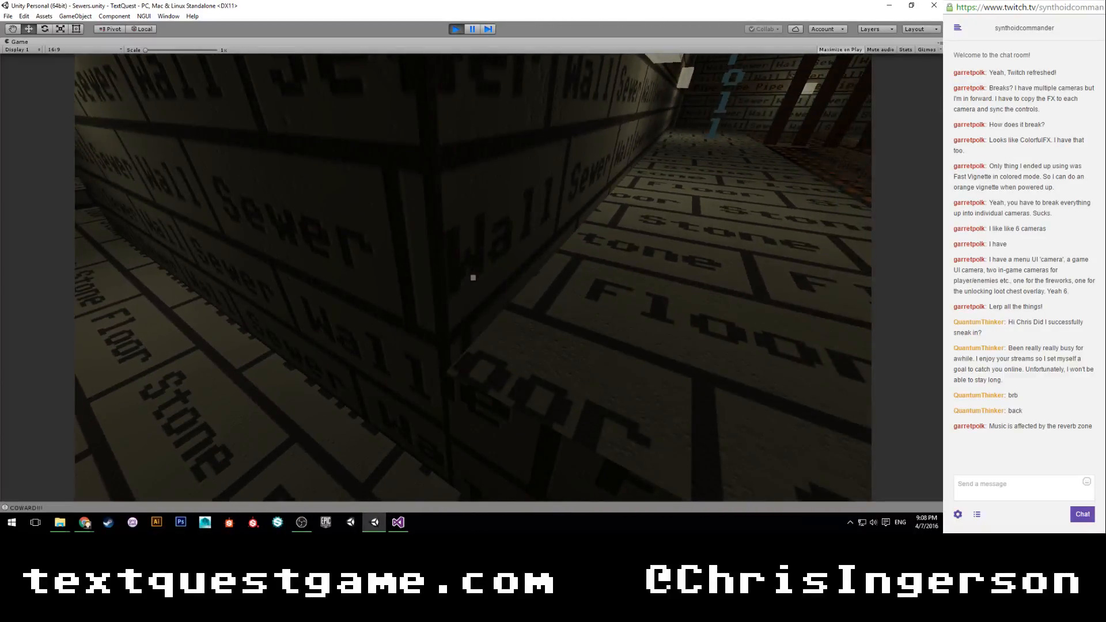
{"action": "key", "text": "space"}
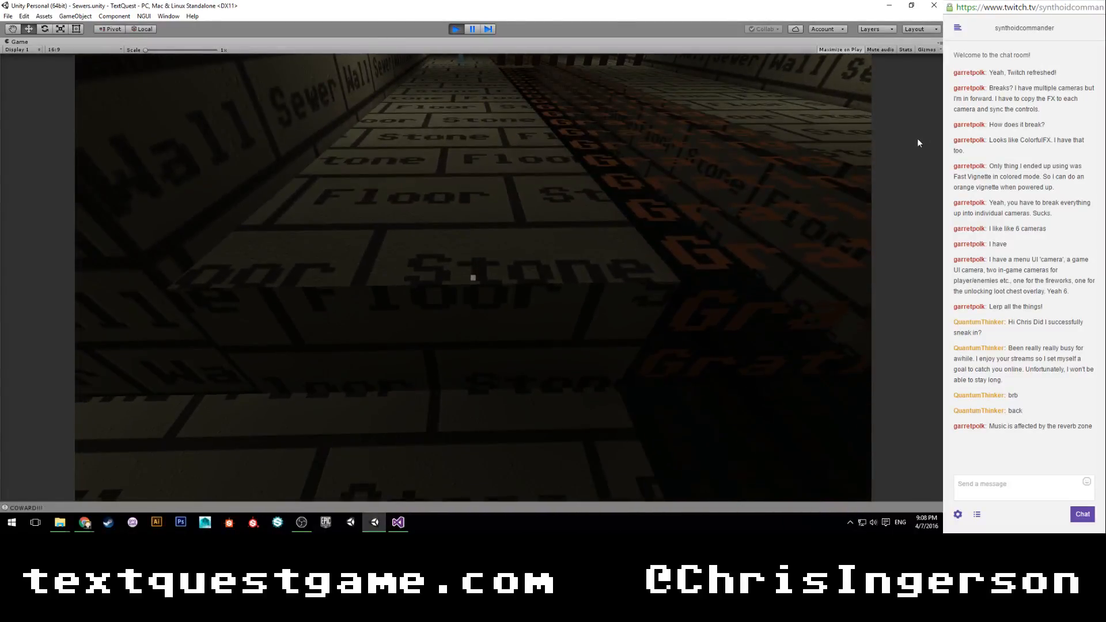
{"action": "key", "text": "w"}
{"action": "key", "text": "w"}
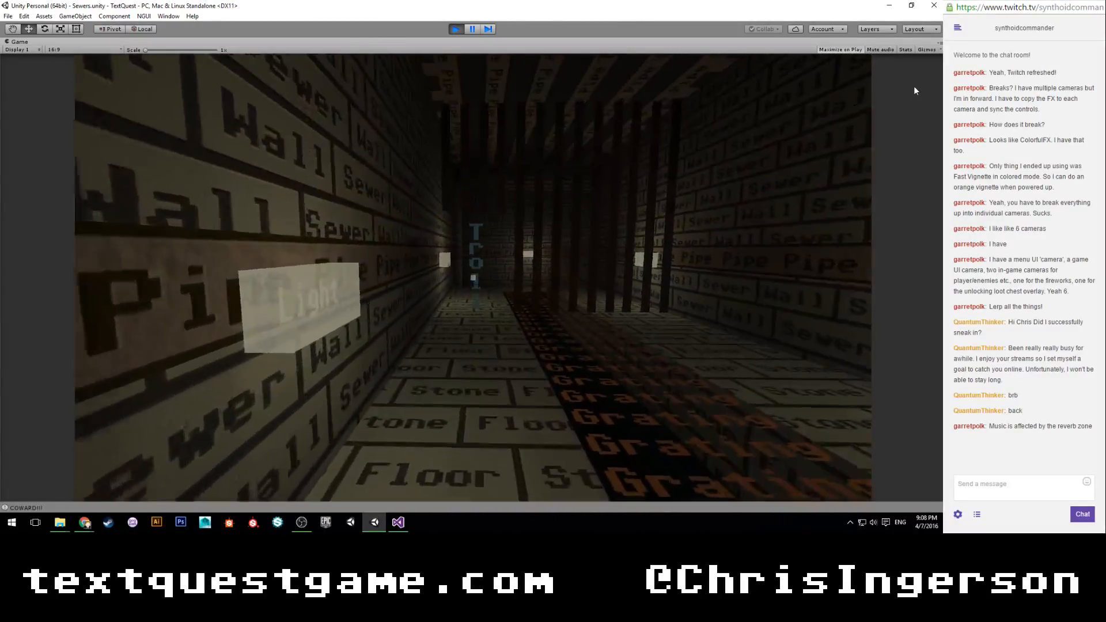
{"action": "key", "text": "w"}
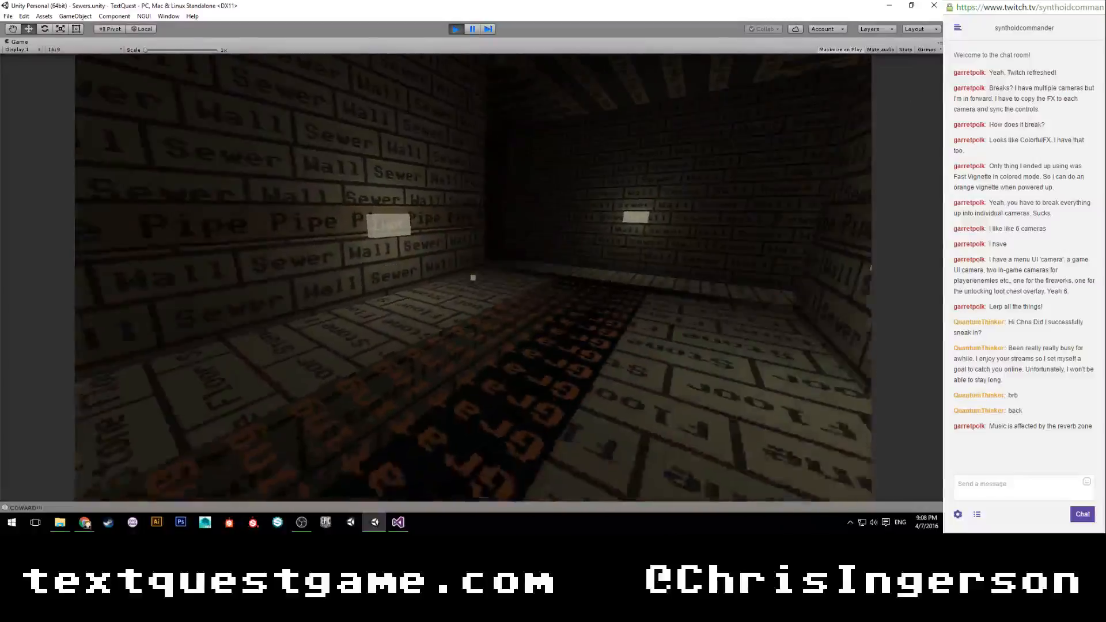
{"action": "key", "text": "w"}
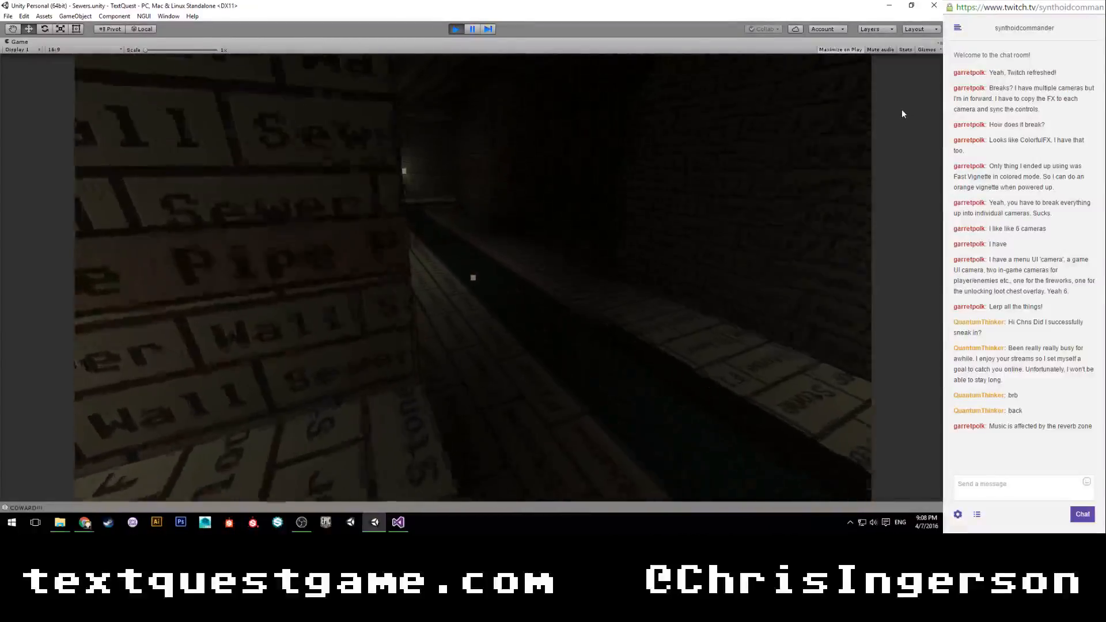
{"action": "key", "text": "w"}
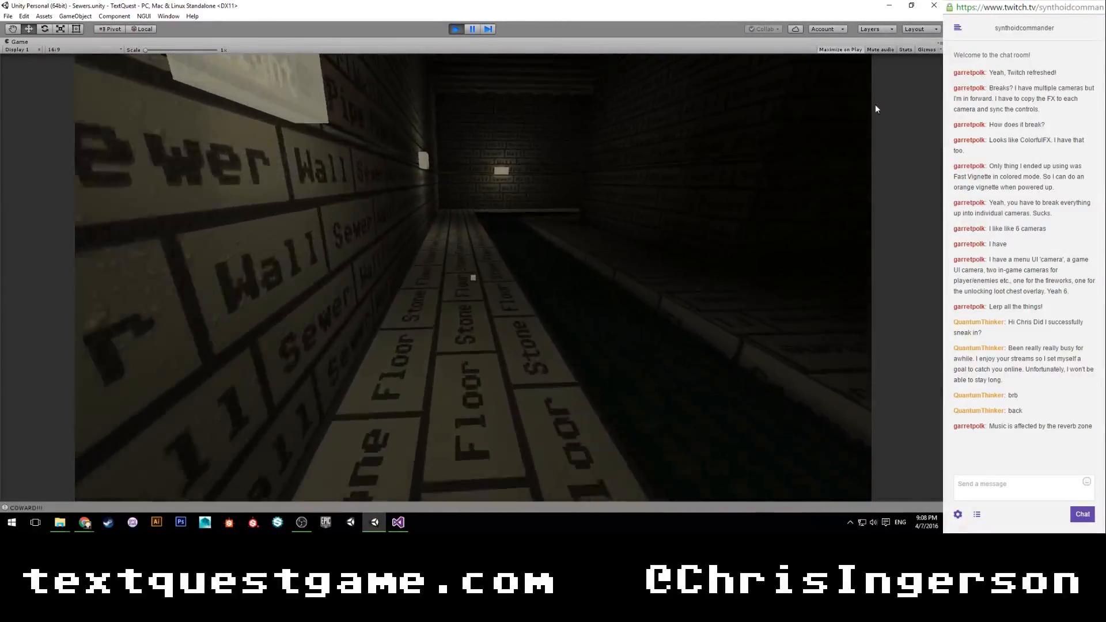
{"action": "key", "text": "w"}
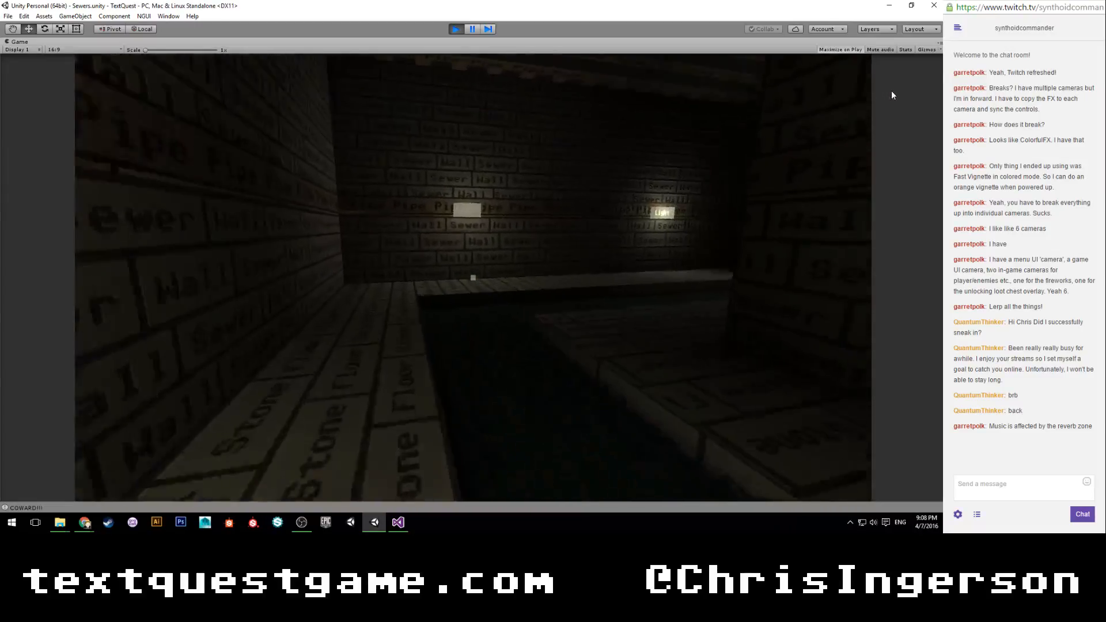
{"action": "key", "text": "w"}
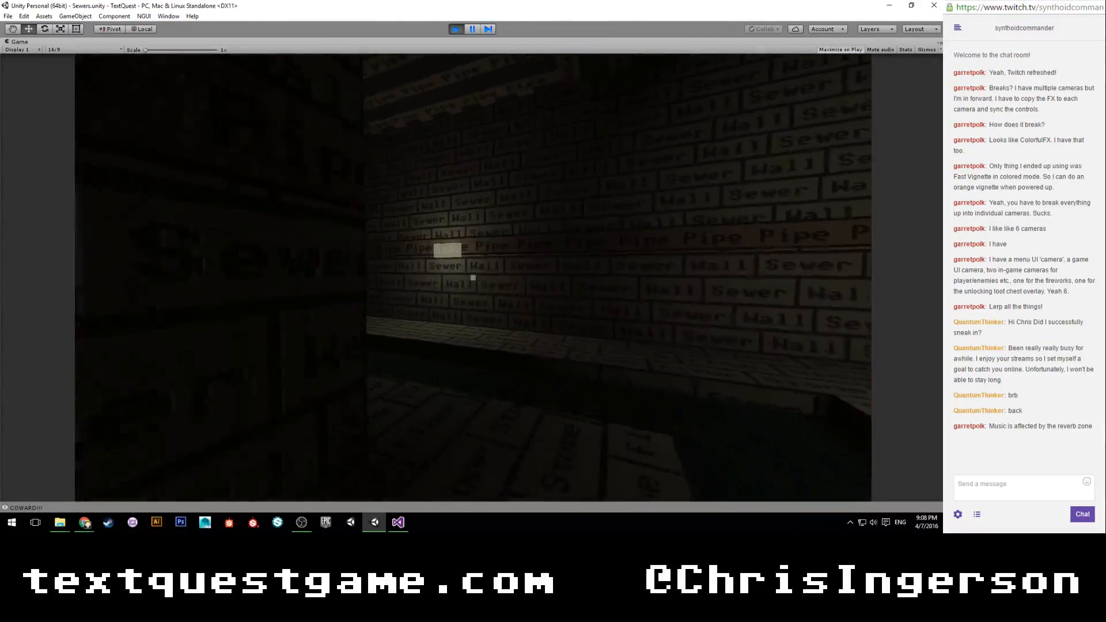
{"action": "key", "text": "w"}
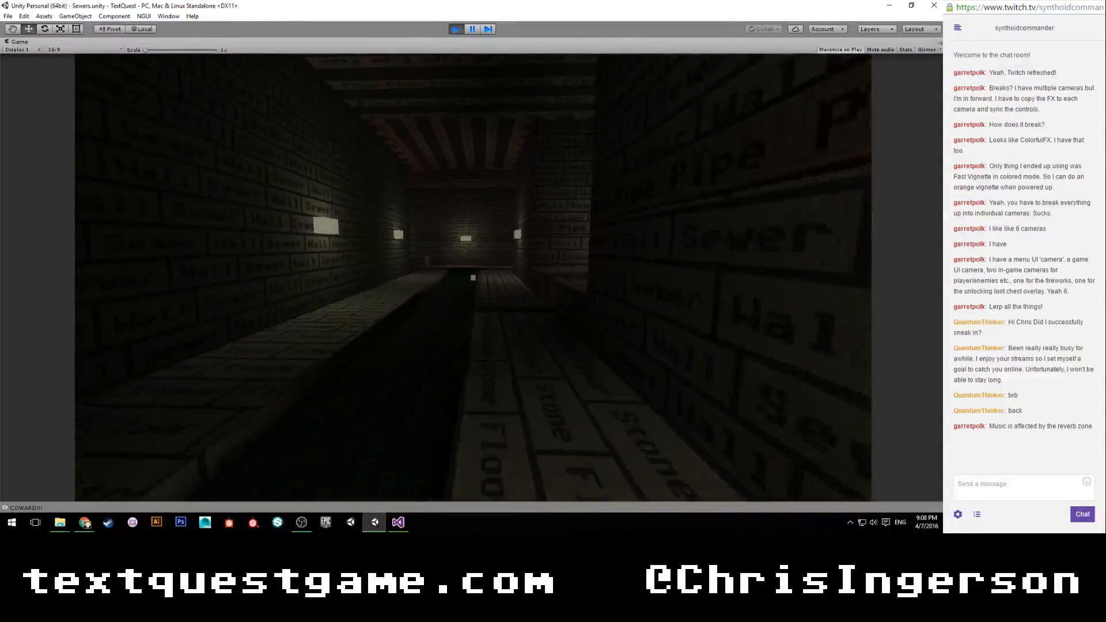
{"action": "key", "text": "w"}
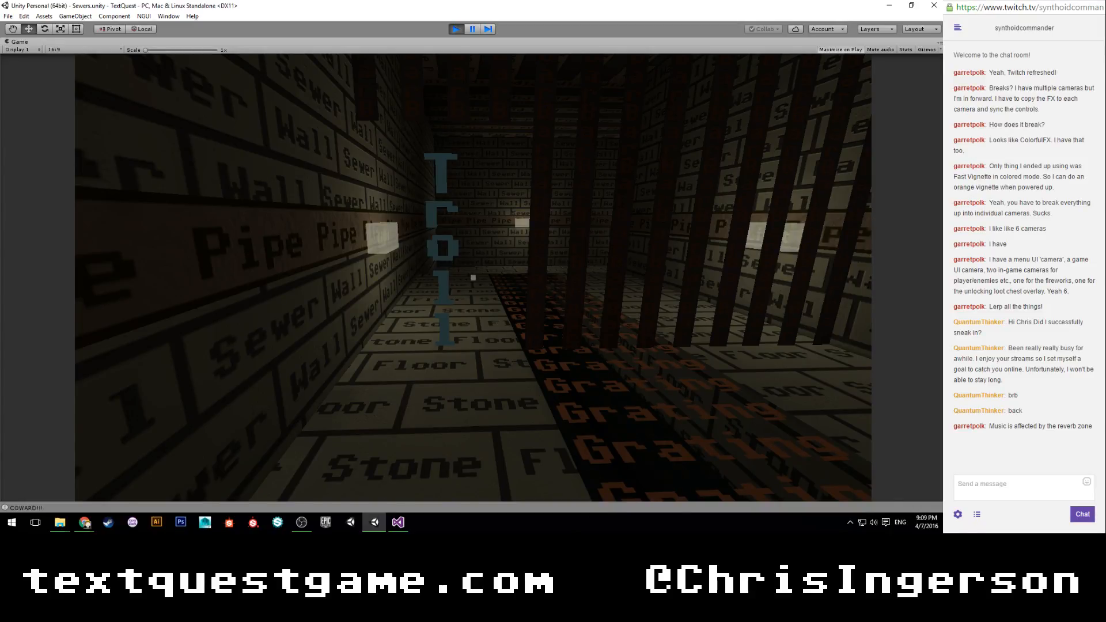
Walk back and forth along the grating corridor in front of the Troll to check movement and surroundings.
{"action": "key", "text": "w"}
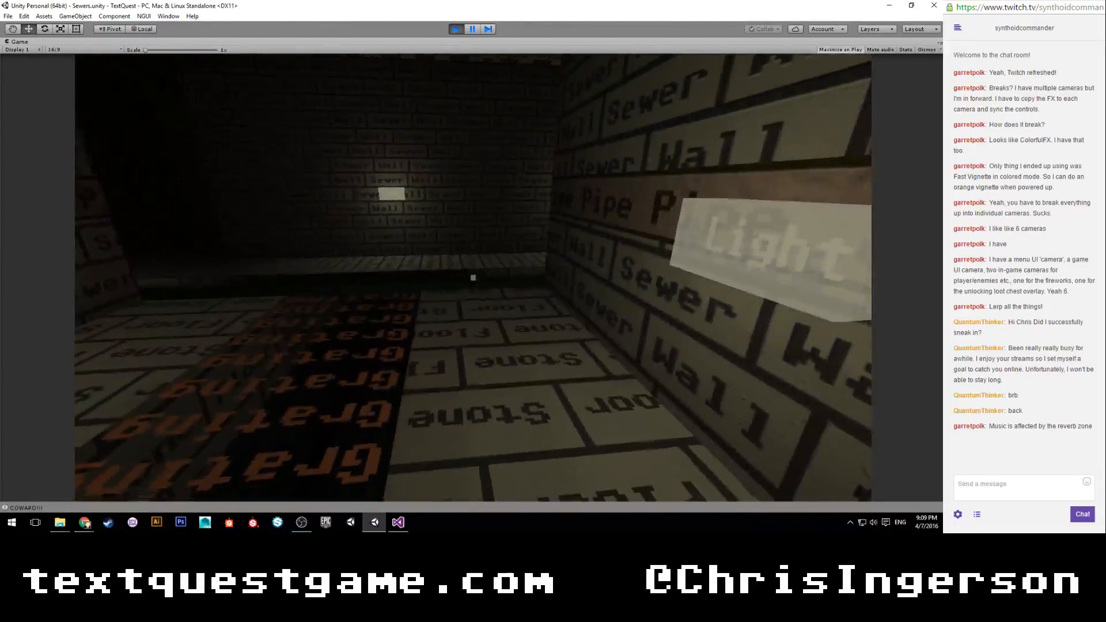
{"action": "key", "text": "w"}
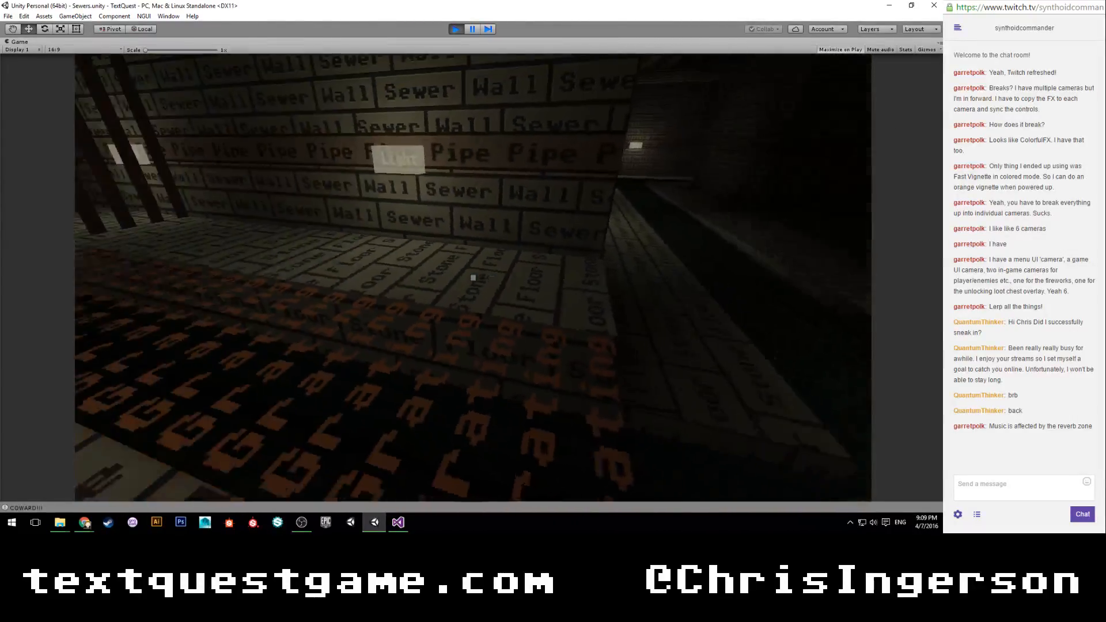
{"action": "key", "text": "w"}
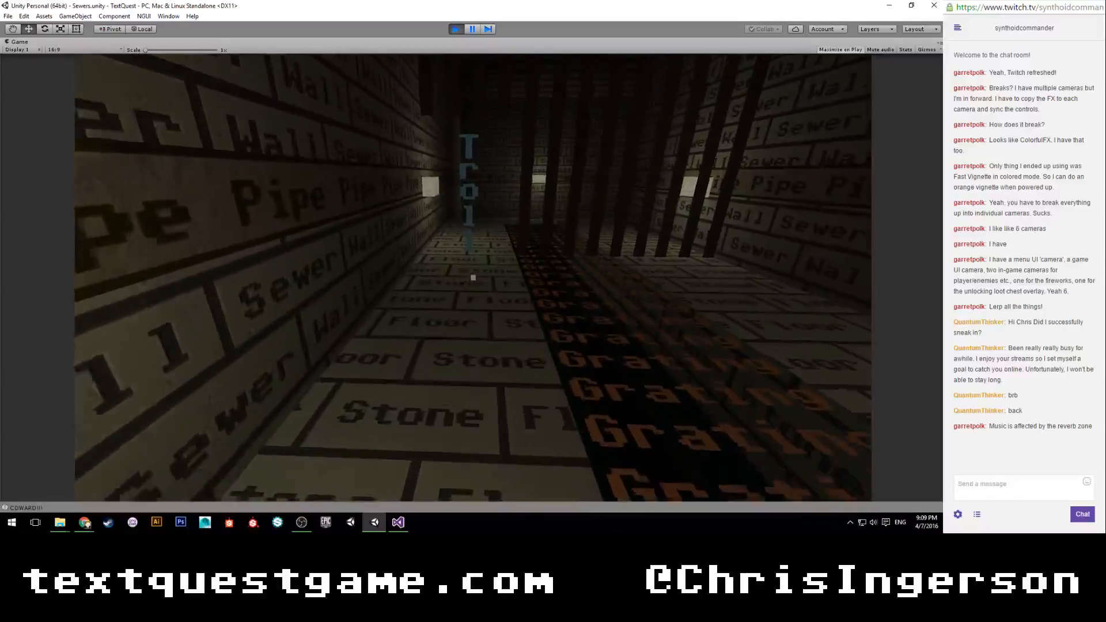
{"action": "key", "text": "w"}
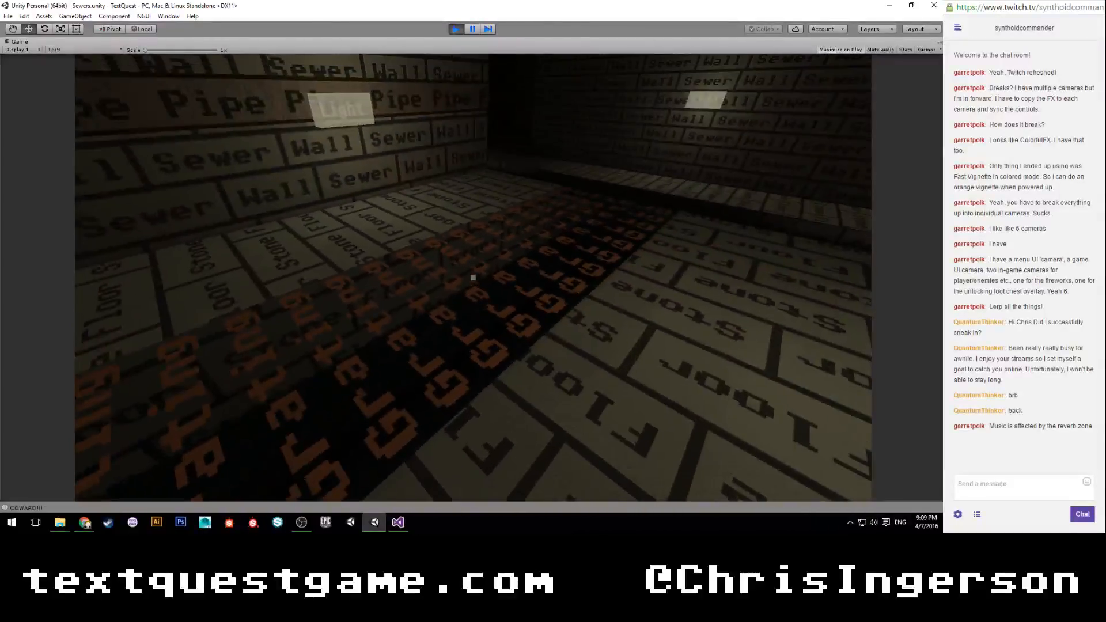
{"action": "key", "text": "w"}
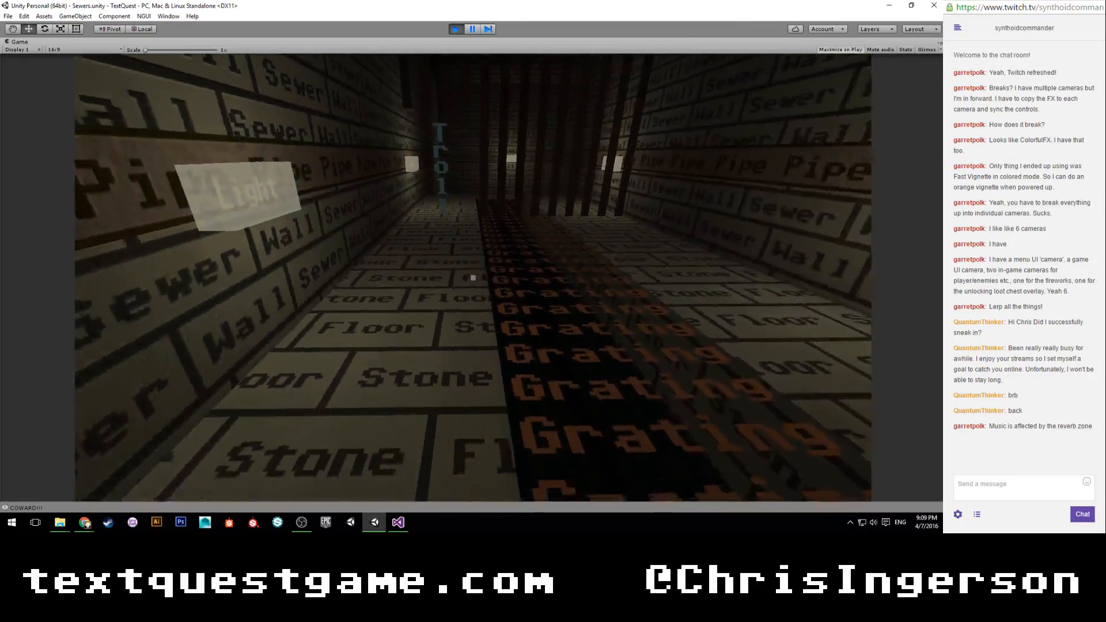
{"action": "key", "text": "w"}
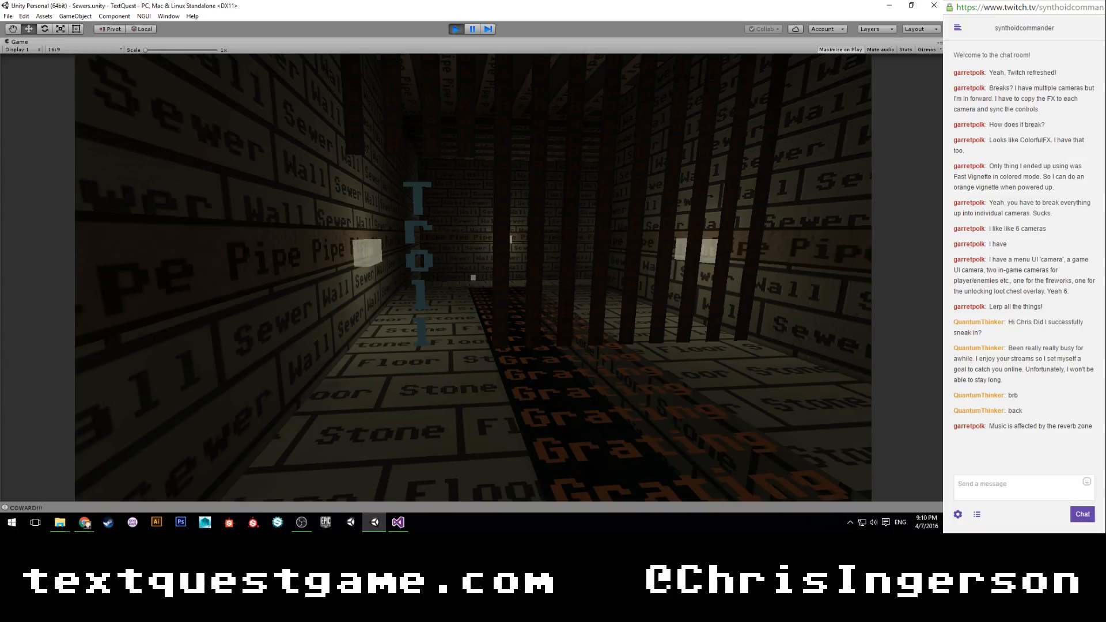
{"action": "key", "text": "w"}
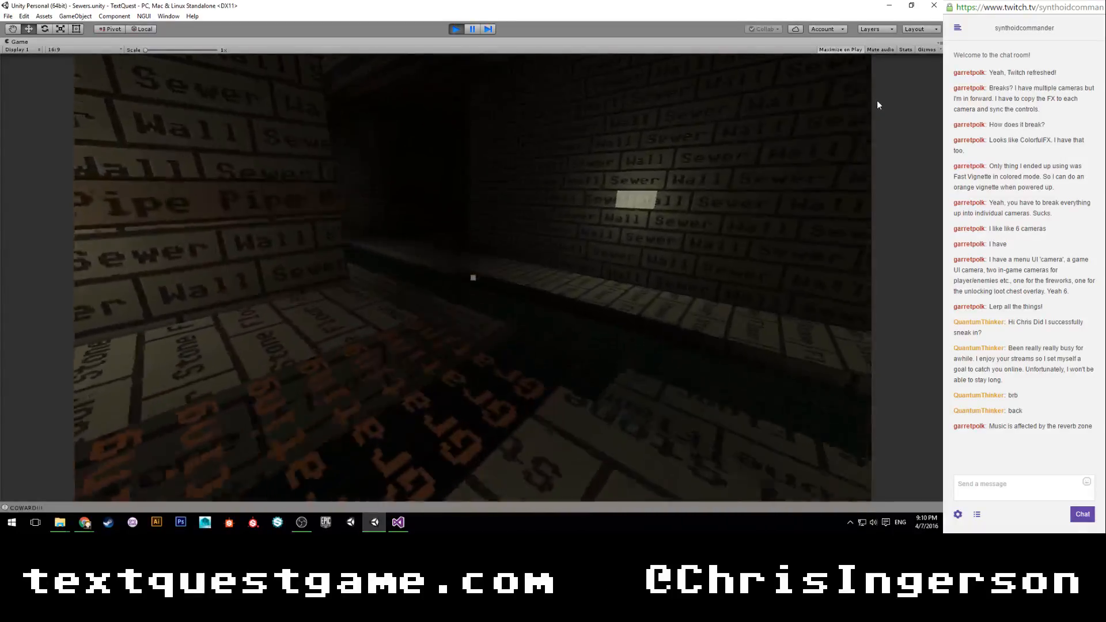
{"action": "key", "text": "w"}
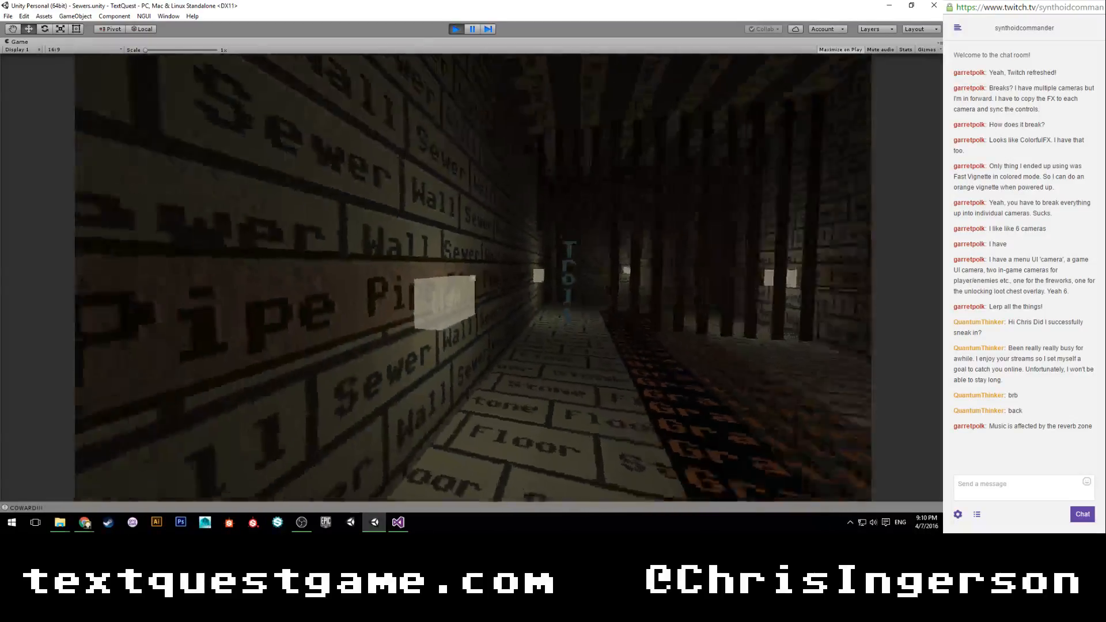
{"action": "key", "text": "w"}
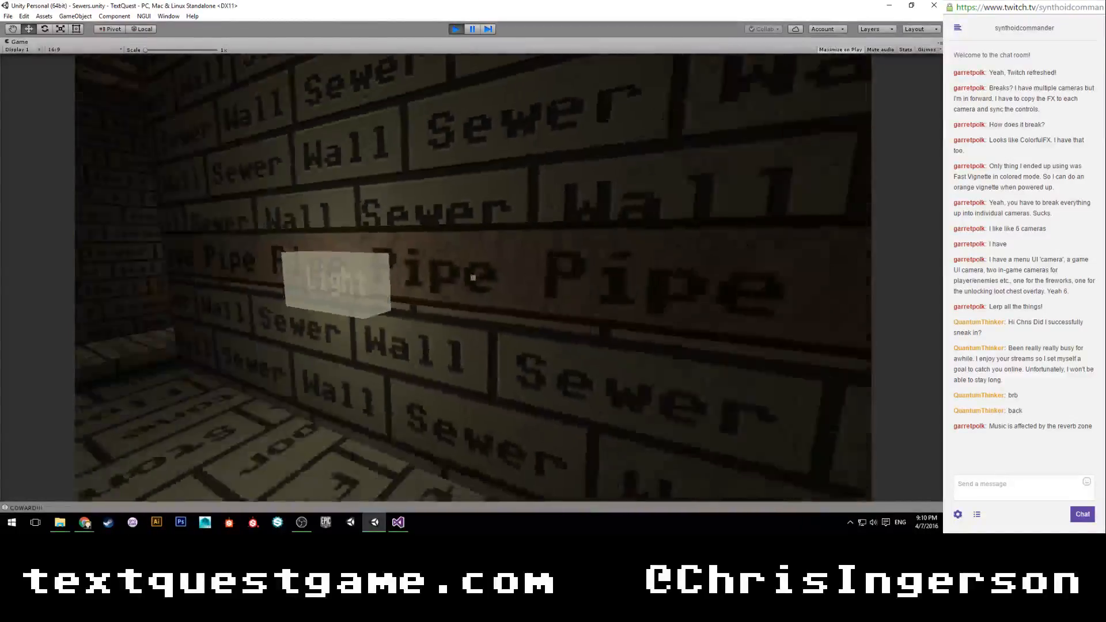
{"action": "key", "text": "w"}
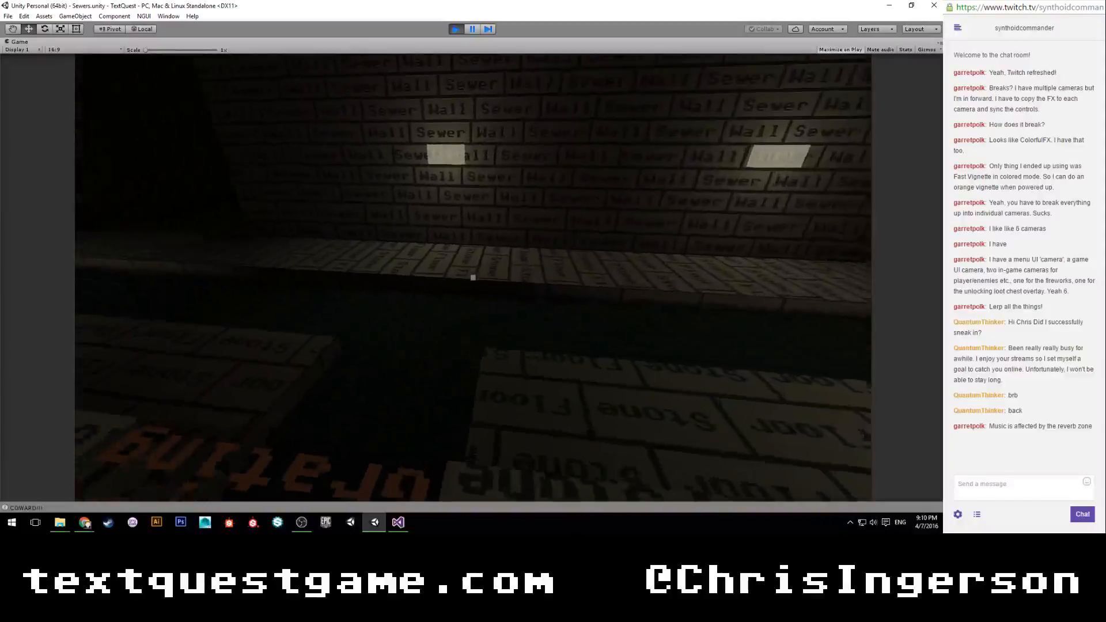
{"action": "key", "text": "w"}
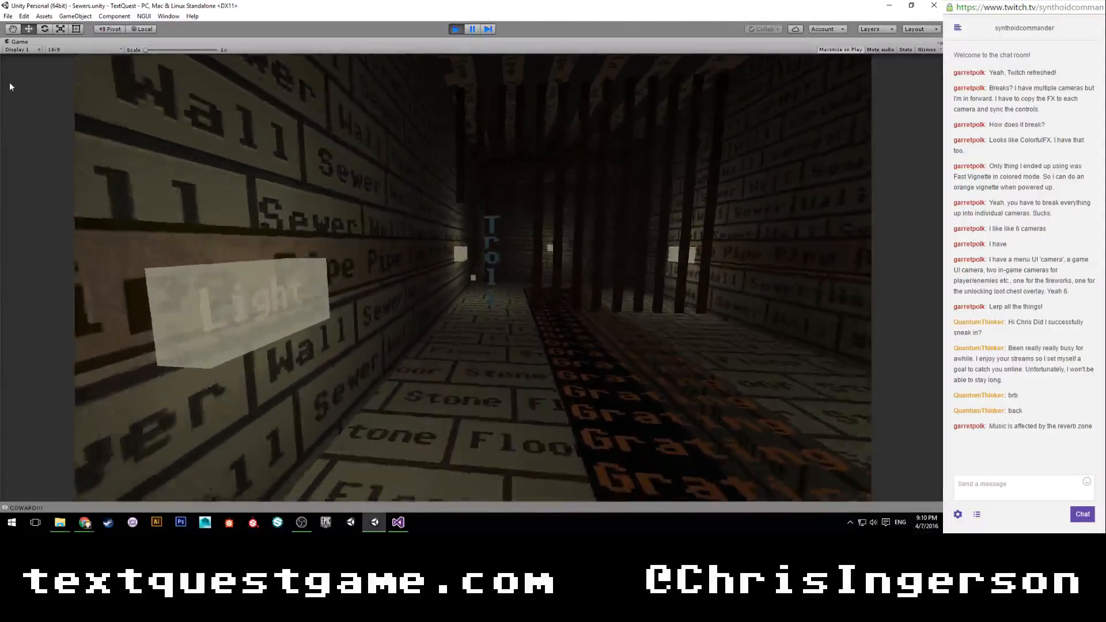
Start combat with the Troll again using the hit command, restore the editor layout, and stop the play session.
{"action": "type", "text": "hit"}
{"action": "key", "text": "Return"}
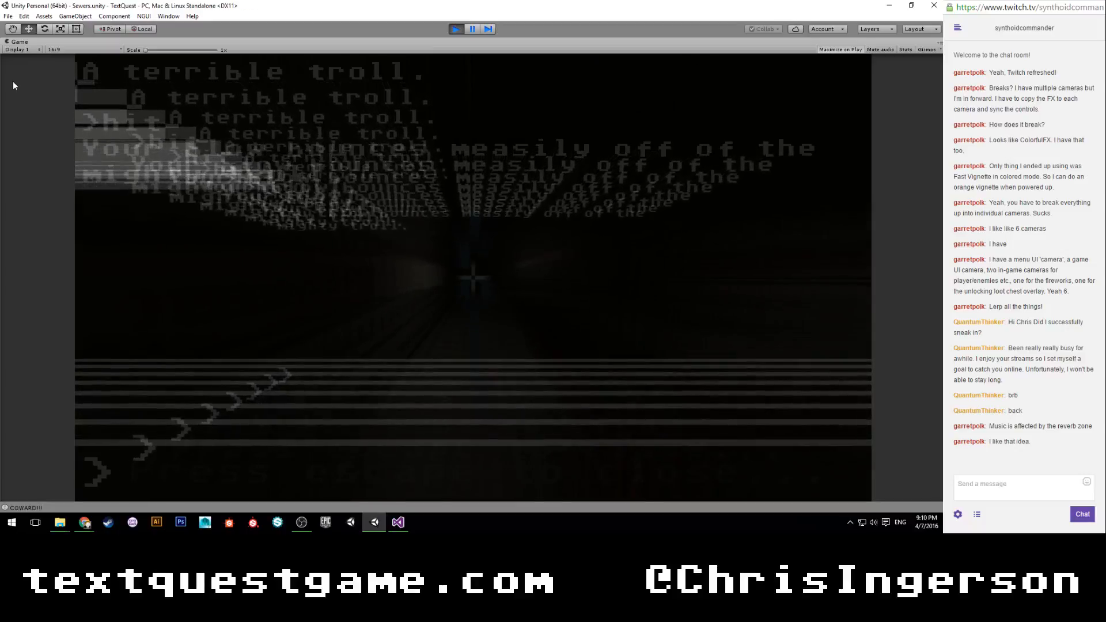
{"action": "key", "text": "shift+space"}
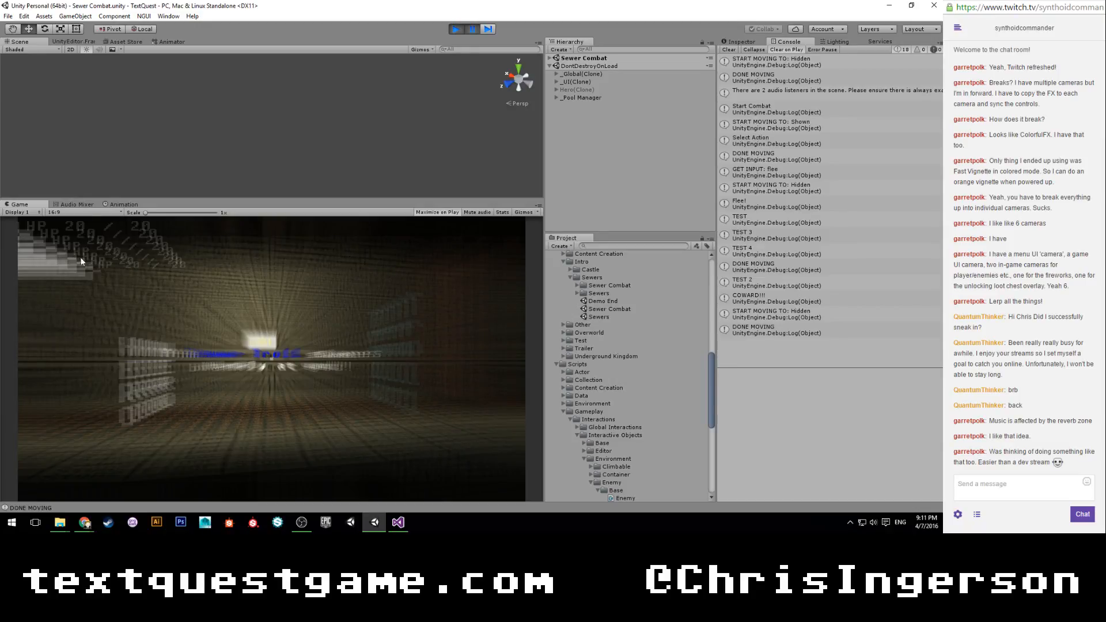
{"action": "left_click", "coordinate": [452, 29]}
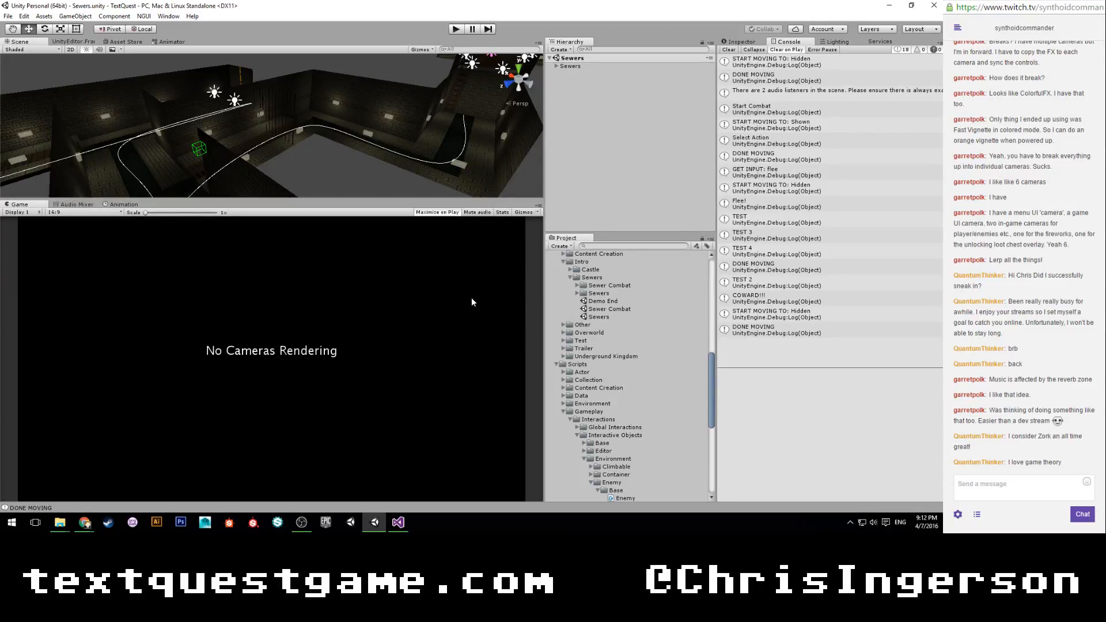
{"action": "scroll", "coordinate": [280, 147], "scroll_direction": "up", "scroll_amount": 5}
{"action": "scroll", "coordinate": [191, 111], "scroll_direction": "up", "scroll_amount": 5}
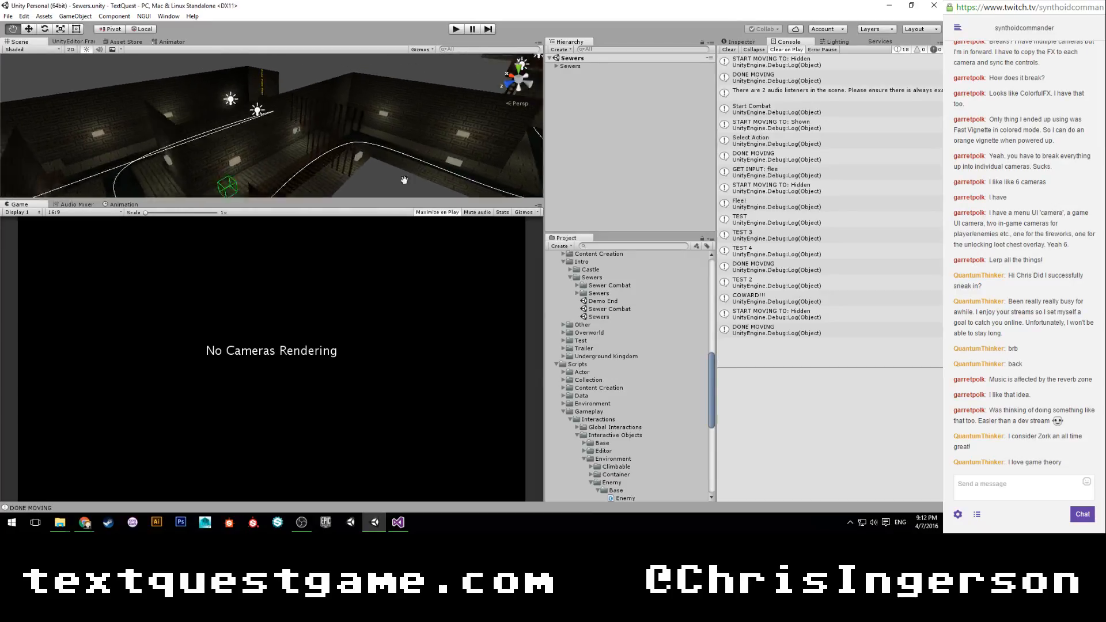
{"action": "scroll", "coordinate": [292, 132], "scroll_direction": "down", "scroll_amount": 5}
{"action": "mouse_move", "coordinate": [290, 132]}
{"action": "left_mouse_down", "text": "alt"}
{"action": "mouse_move", "coordinate": [279, 156]}
{"action": "mouse_move", "coordinate": [295, 126]}
{"action": "mouse_move", "coordinate": [329, 158]}
{"action": "mouse_move", "coordinate": [289, 137]}
{"action": "mouse_move", "coordinate": [300, 137]}
{"action": "mouse_move", "coordinate": [285, 118]}
{"action": "left_mouse_up", "text": "alt"}
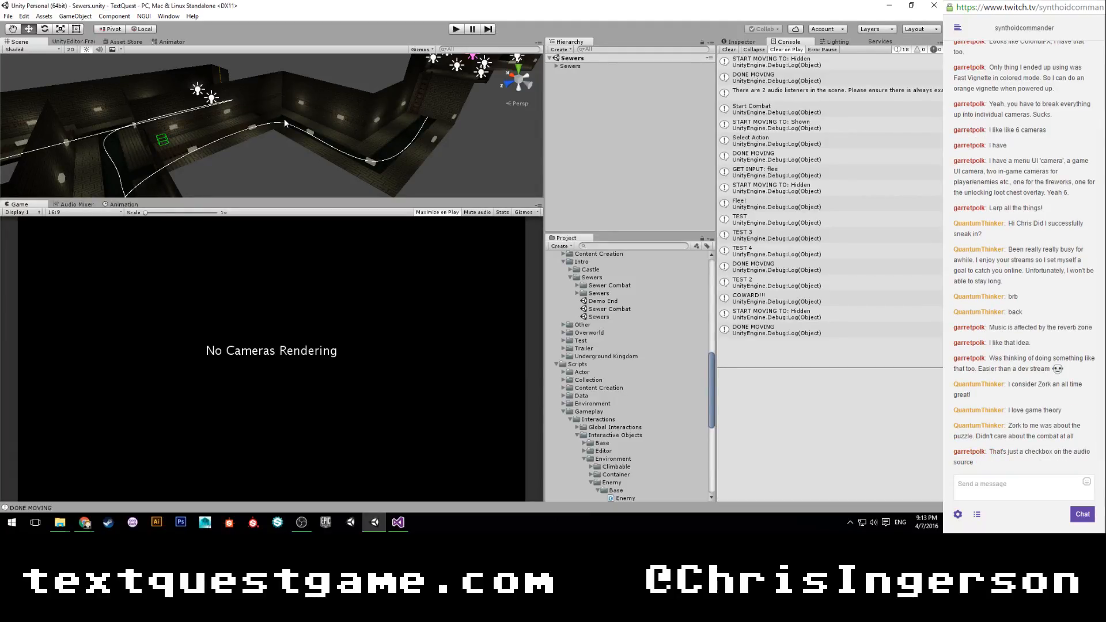
Add an Audio Source component to the Sewers object and examine its reverb zone bypass and mix options.
{"action": "left_click", "coordinate": [559, 65]}
{"action": "left_click", "coordinate": [740, 42]}
{"action": "left_click", "coordinate": [556, 65]}
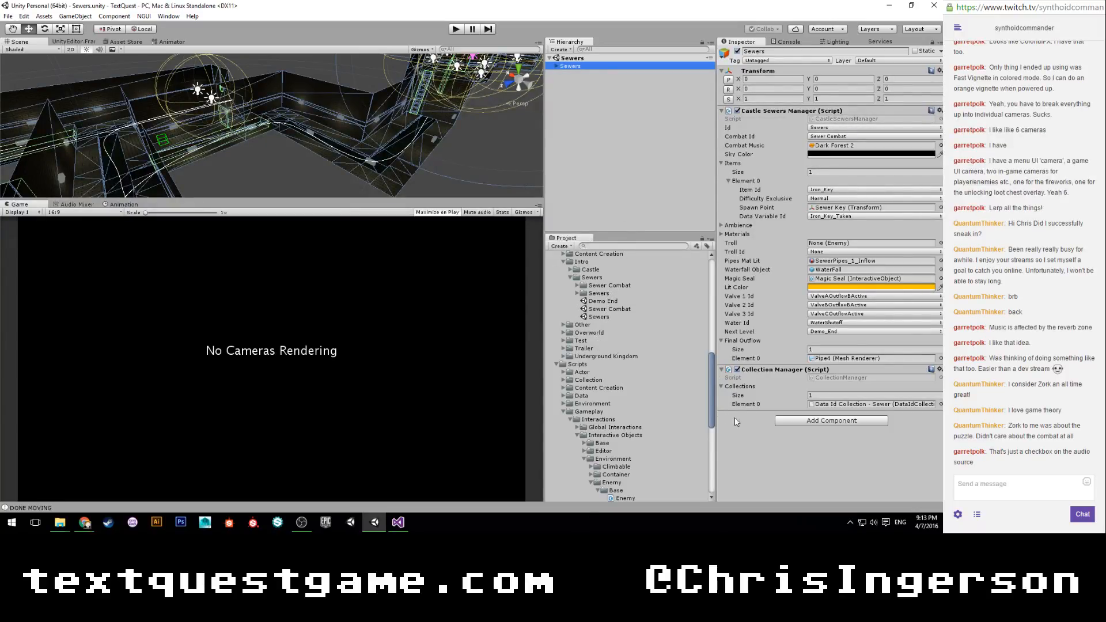
{"action": "left_click", "coordinate": [797, 421]}
{"action": "left_click", "coordinate": [793, 340]}
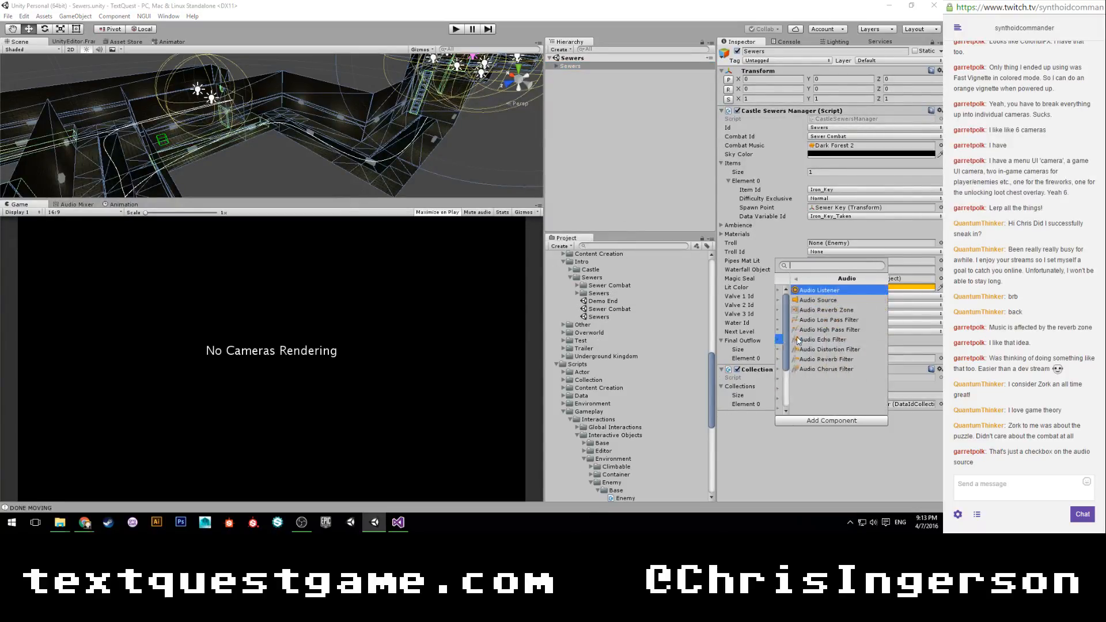
{"action": "left_click", "coordinate": [800, 301]}
{"action": "scroll", "coordinate": [756, 421], "scroll_direction": "down", "scroll_amount": 3}
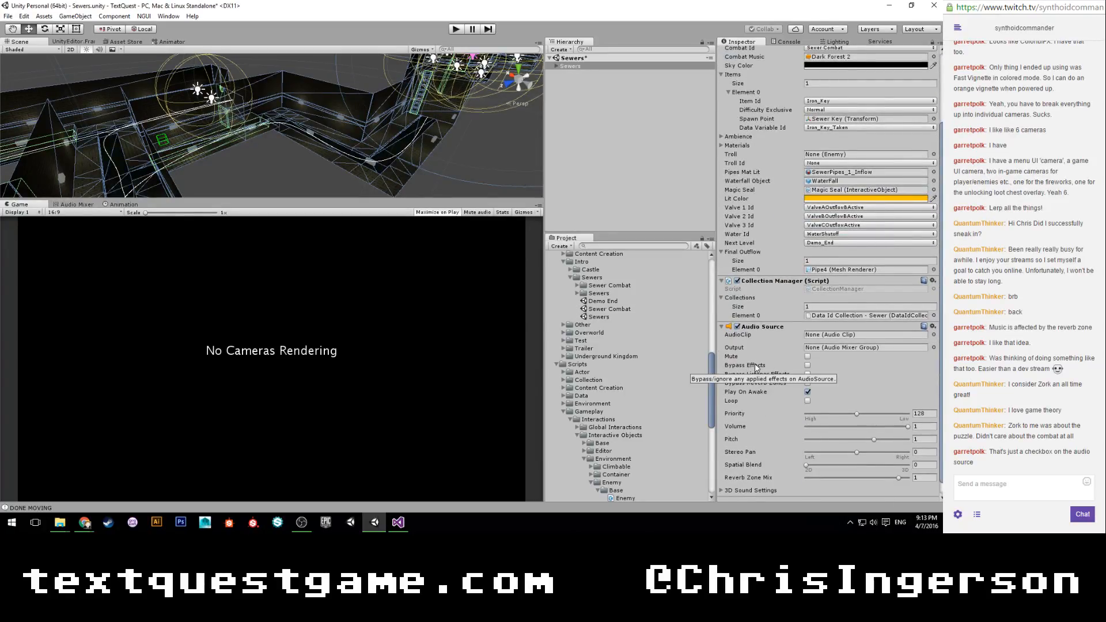
{"action": "scroll", "coordinate": [755, 367], "scroll_direction": "down", "scroll_amount": 1}
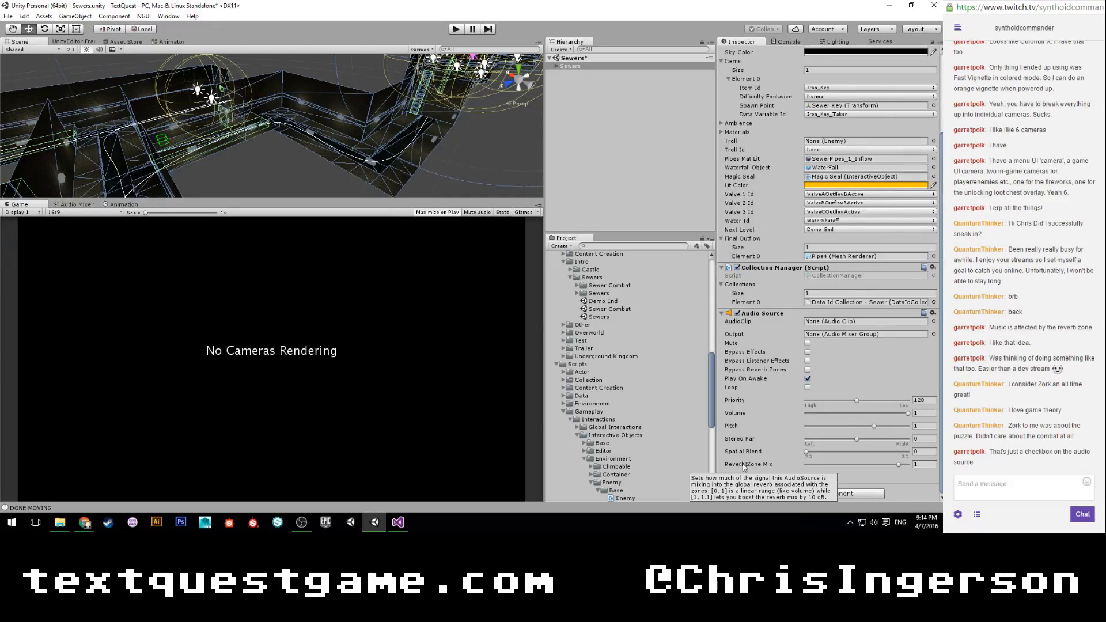
Remove the Audio Source component from the Sewers object, deselect the object, and save the scene.
{"action": "right_click", "coordinate": [770, 314]}
{"action": "left_click", "coordinate": [796, 331]}
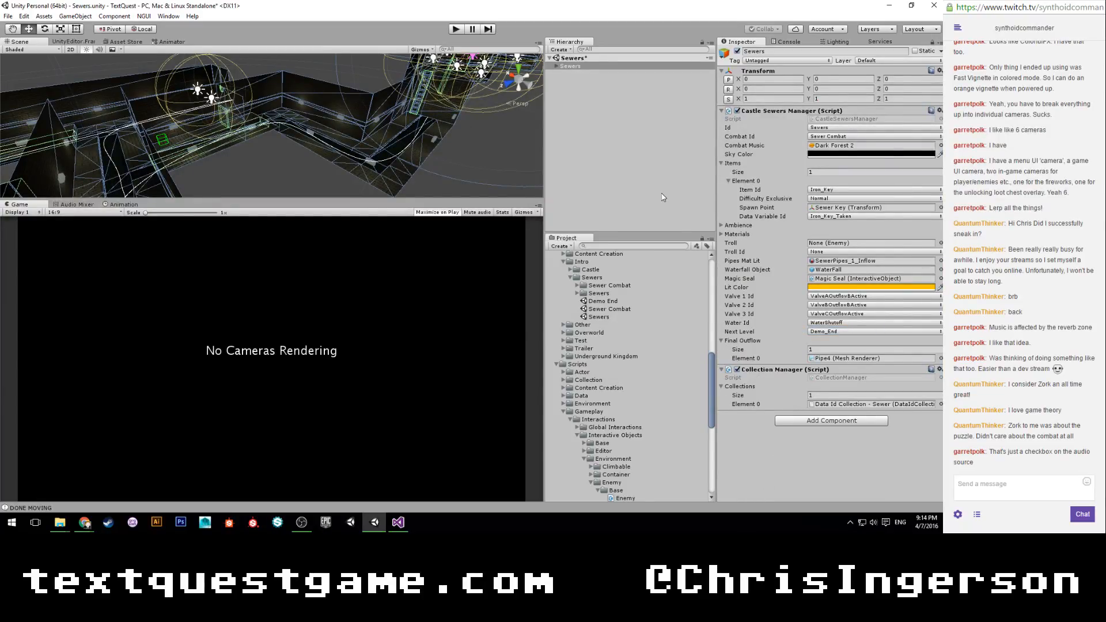
{"action": "left_click", "coordinate": [642, 156]}
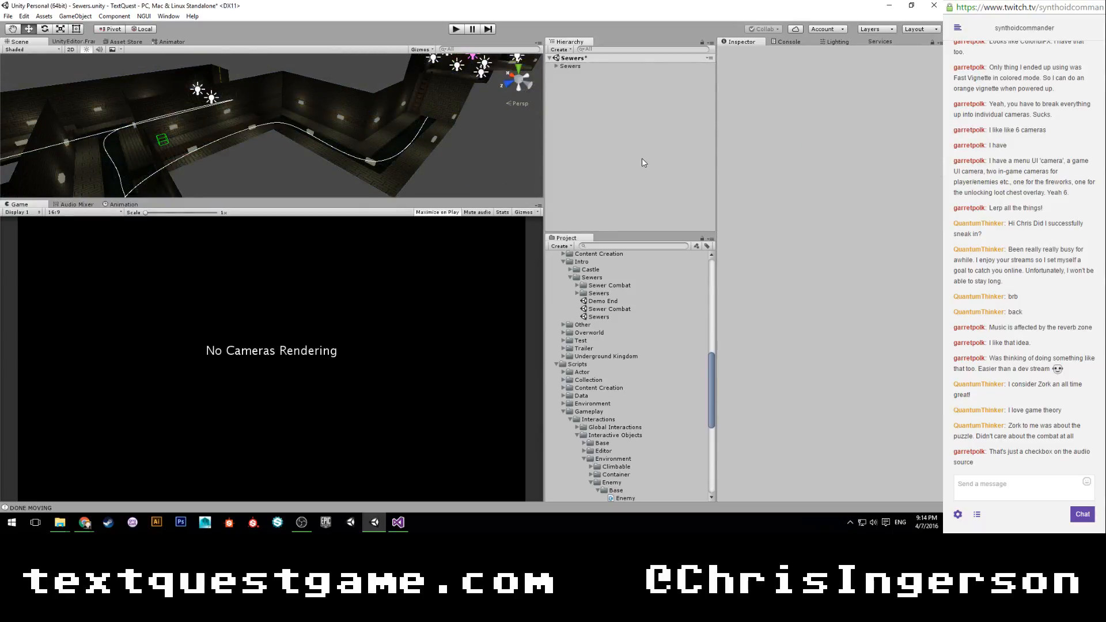
{"action": "key", "text": "ctrl+s"}
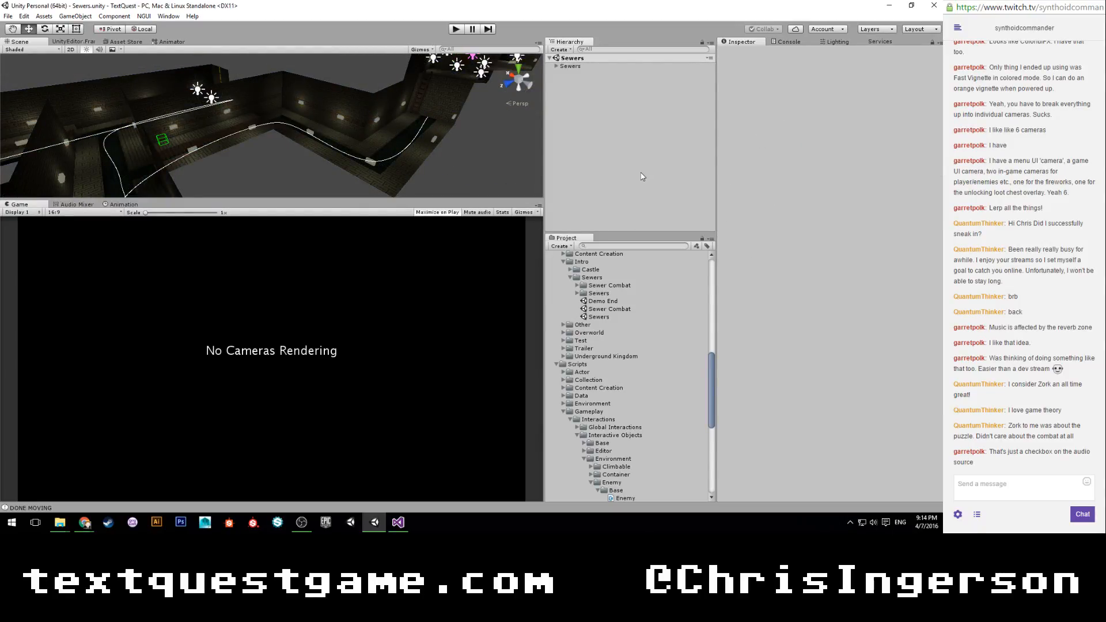